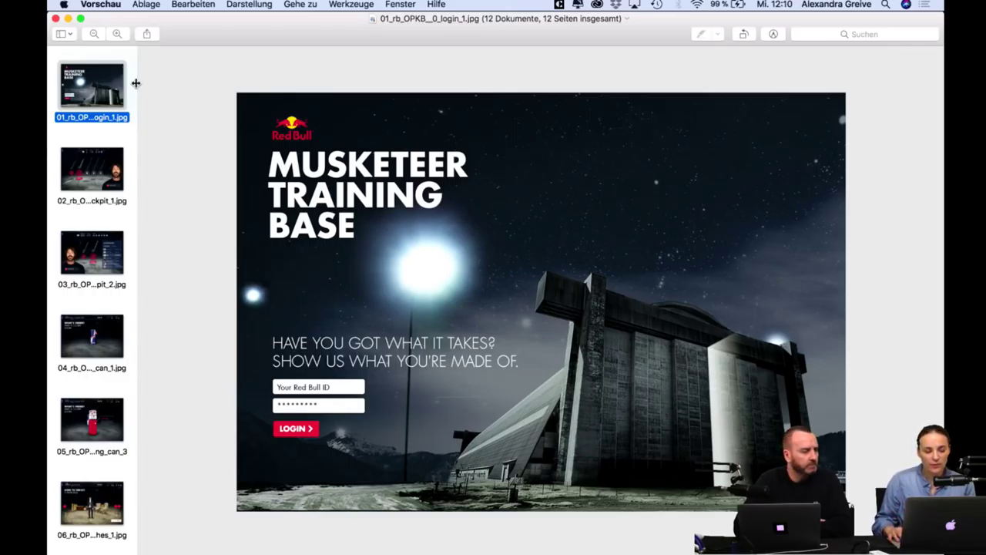
Advance Preview to the cockpit image 02_rb_OPKB_5_cockpit_1.jpg showing level 2 and 105 points.
{"action": "key", "text": "Down"}
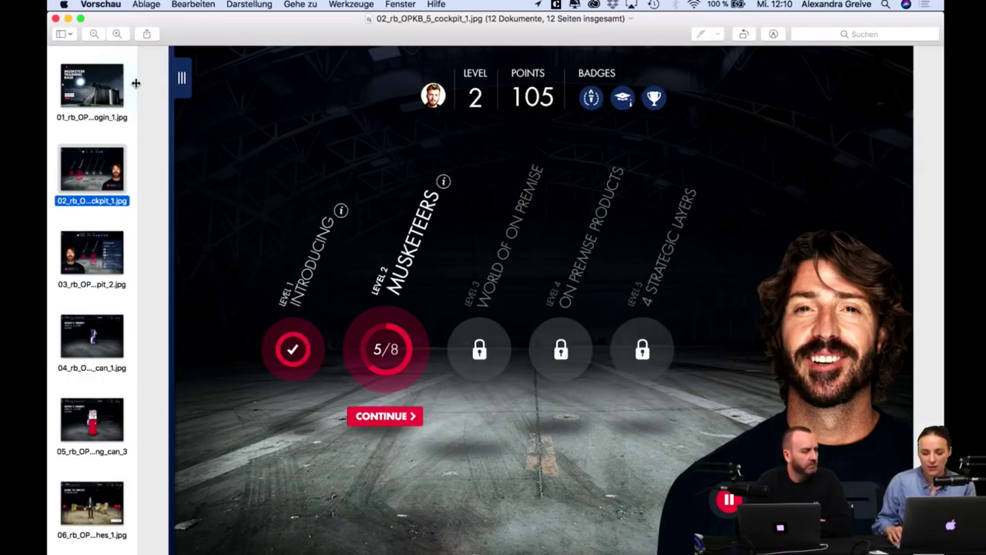
Step past the 03 leaderboard image to 04_rb_OPKB_5_learning_can_1.jpg, the energy-drink slide.
{"action": "key", "text": "Down"}
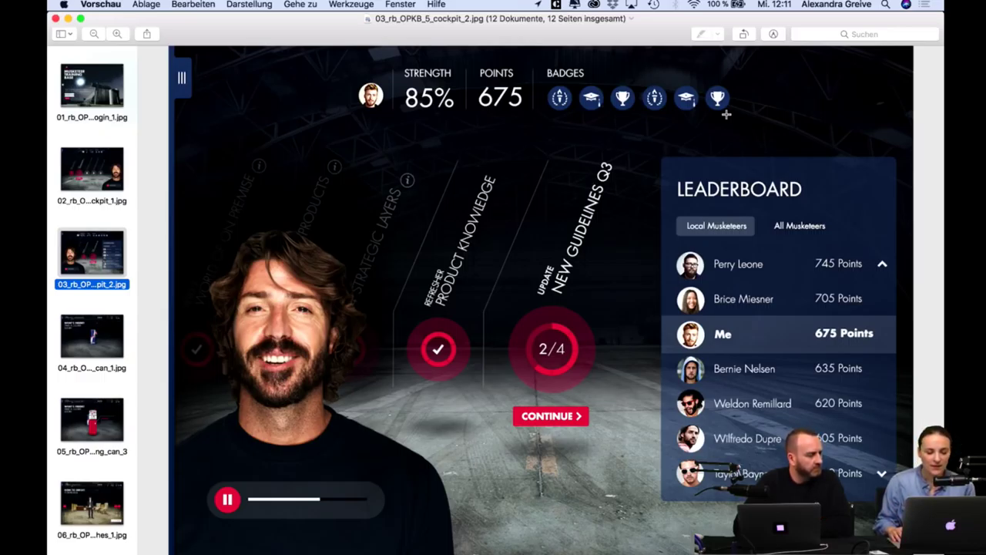
{"action": "key", "text": "Down"}
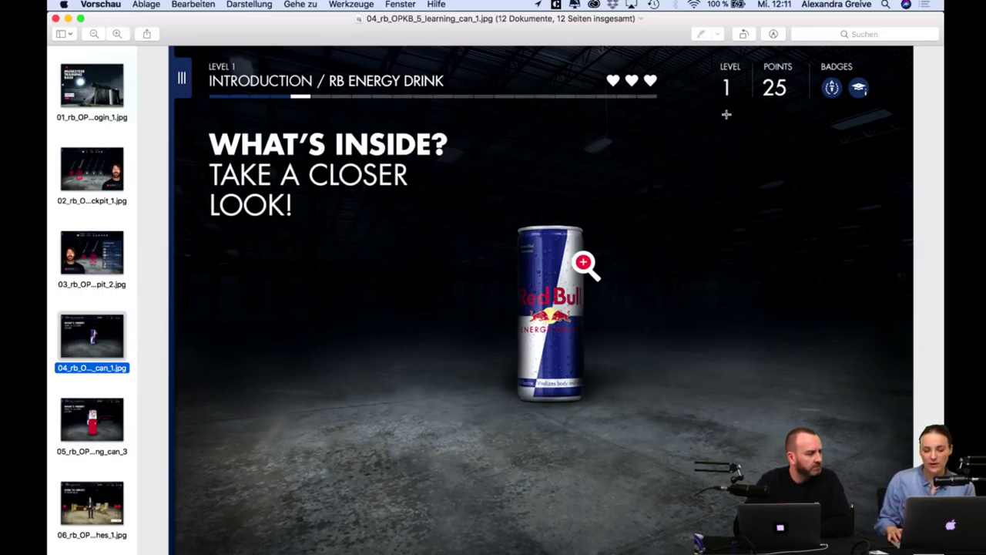
Page through the can-layers, dress-code and outfit quiz images to the 09 quiz result screen.
{"action": "key", "text": "Down"}
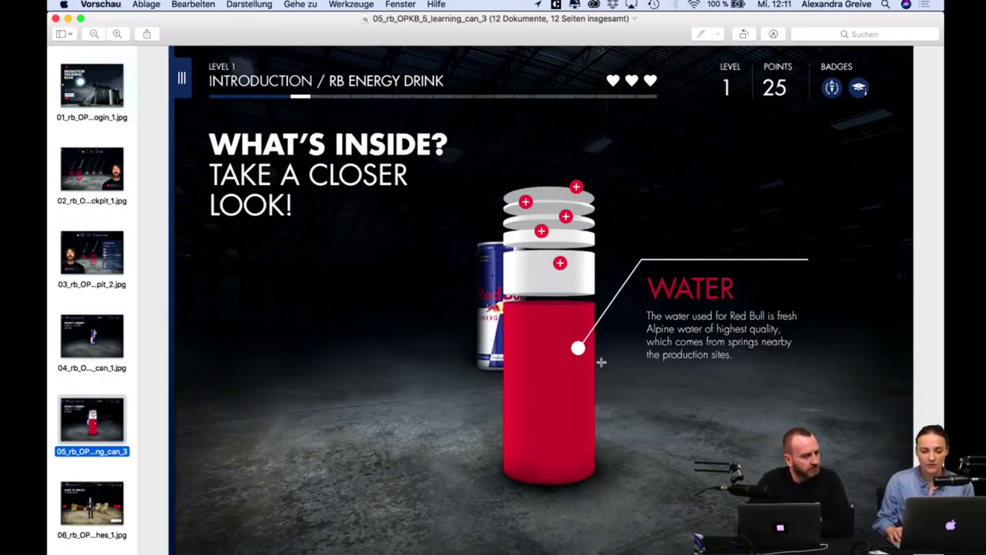
{"action": "key", "text": "Down"}
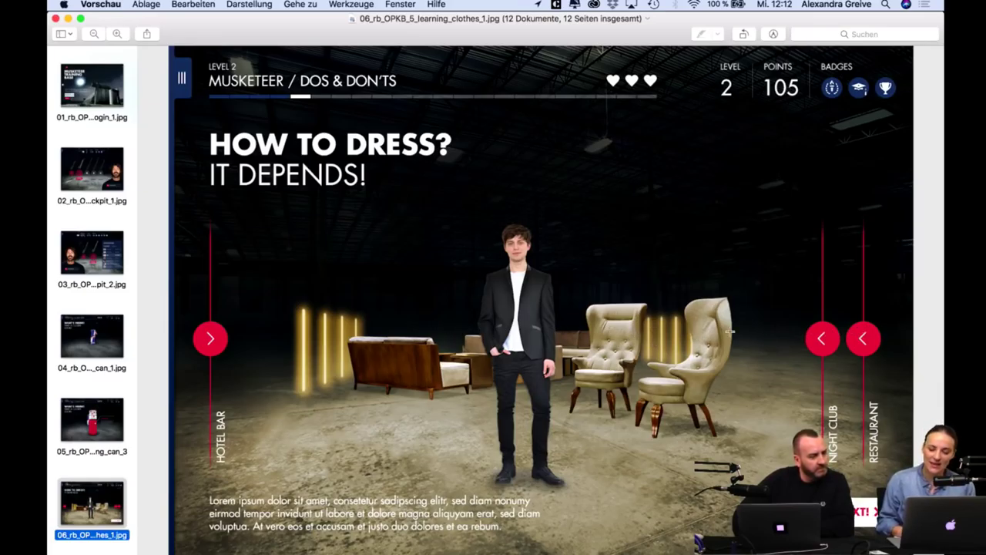
{"action": "key", "text": "Down"}
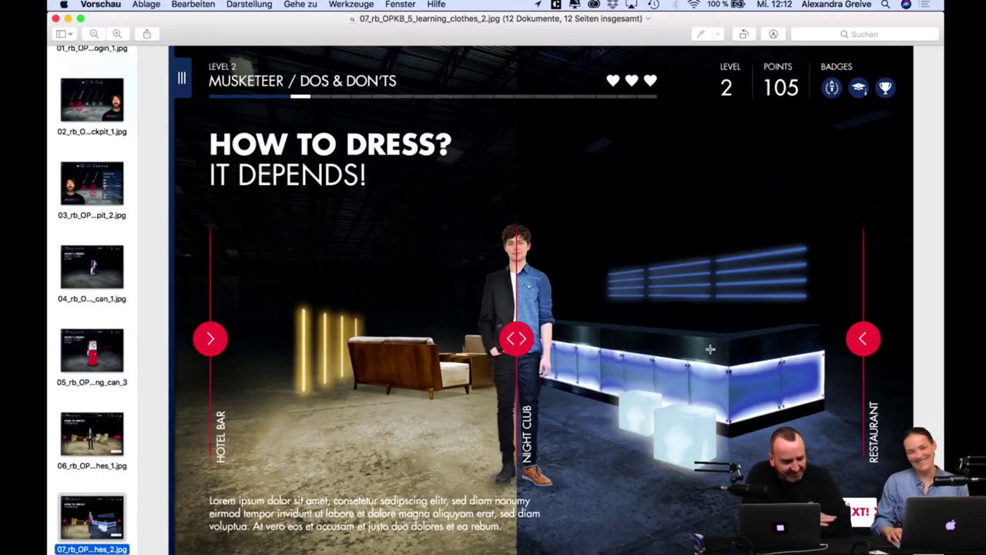
{"action": "key", "text": "Down"}
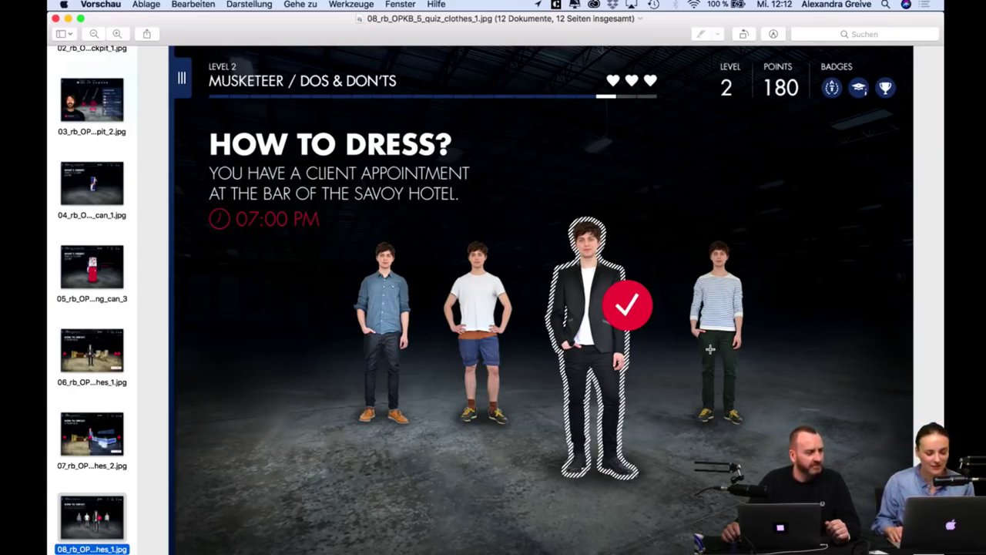
{"action": "key", "text": "Down"}
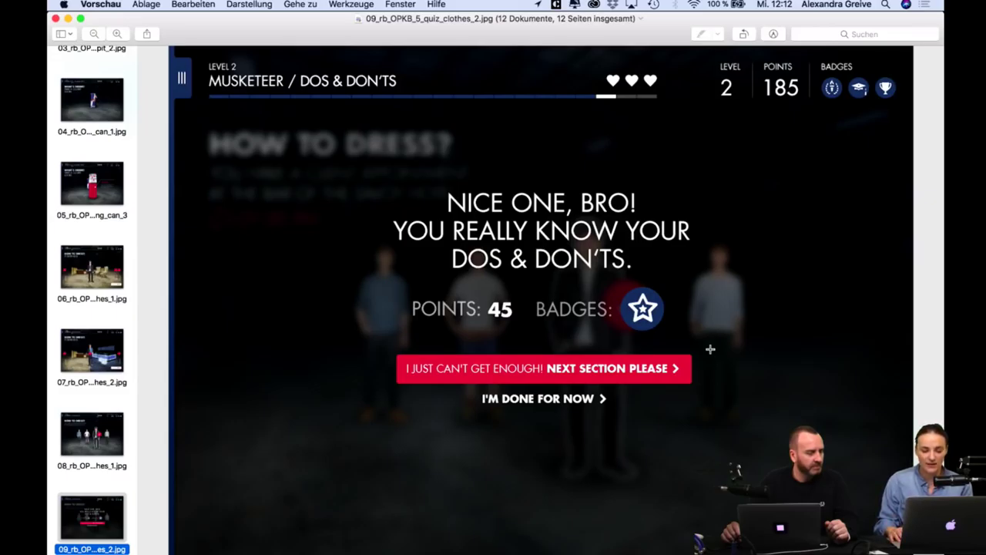
Advance past the phone-call question to rb_OPKB_5_knowledge_base_1.jpg, the Knowledge Base menu.
{"action": "key", "text": "Down"}
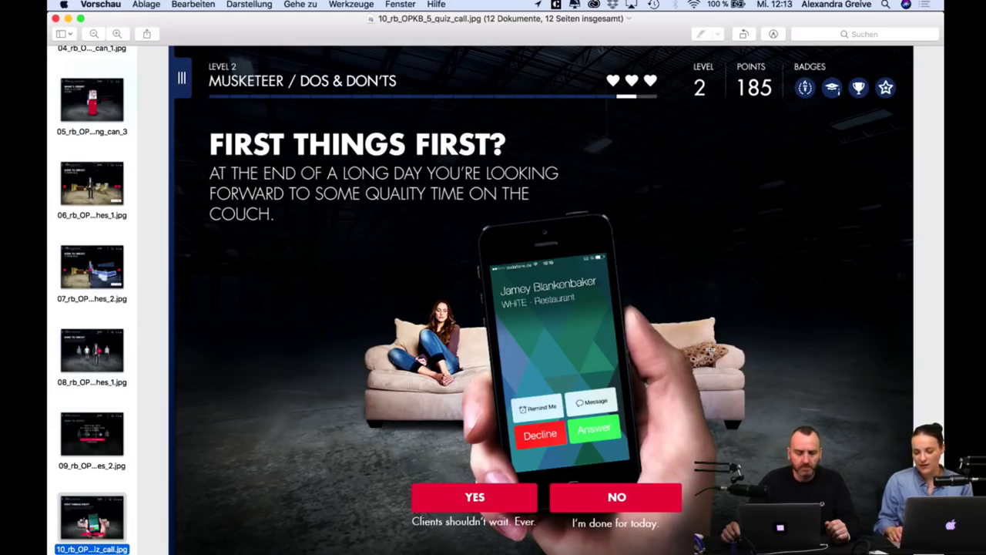
{"action": "key", "text": "Down"}
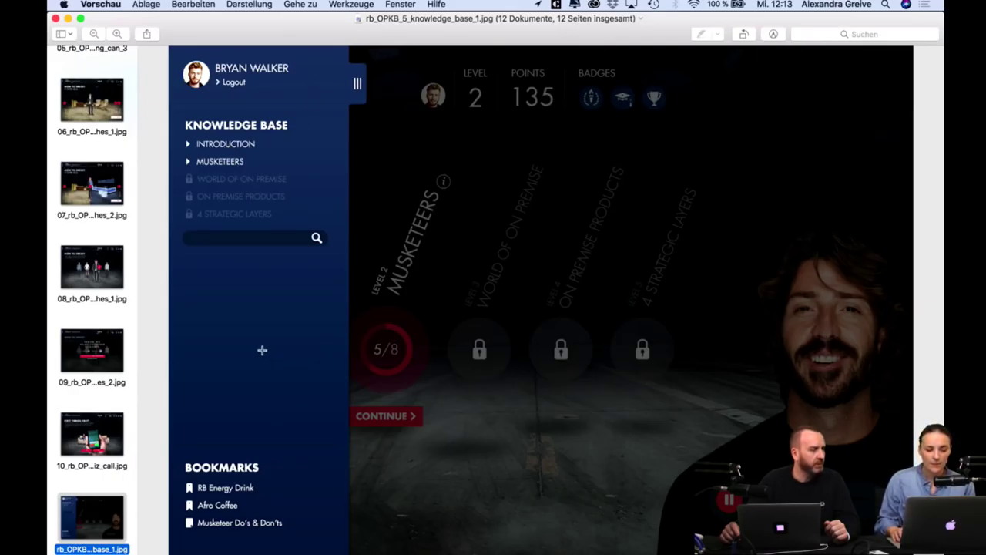
{"action": "key", "text": "Down"}
{"action": "key", "text": "Up"}
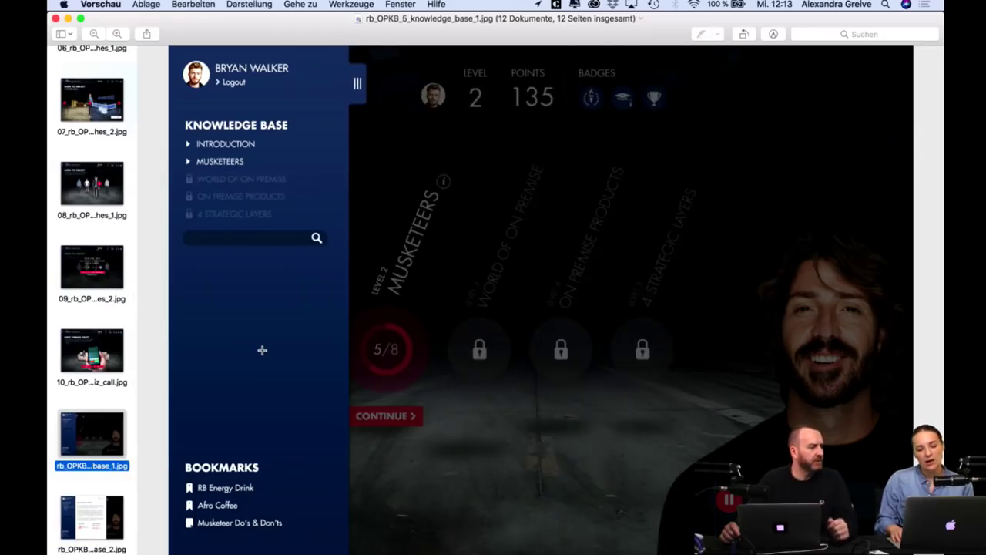
{"action": "key", "text": "Up"}
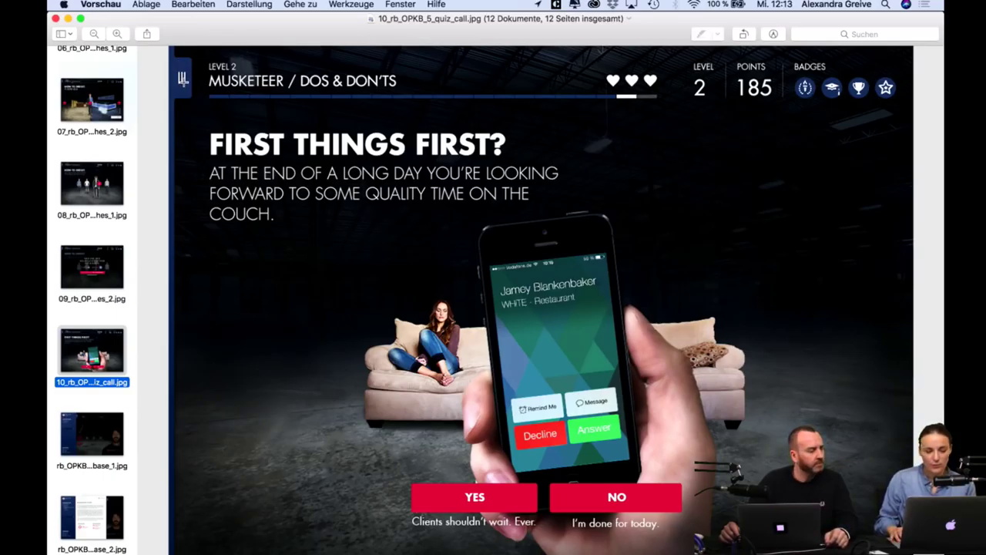
{"action": "key", "text": "Down"}
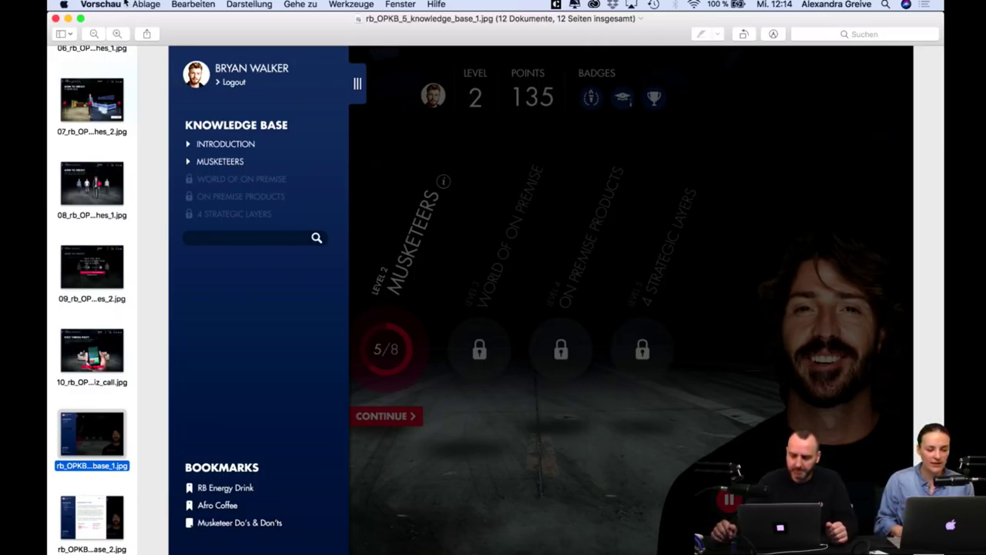
Show rb_OPKB_5_knowledge_base_2.jpg, the Musketeer Story page and last of the 12 designs.
{"action": "key", "text": "Down"}
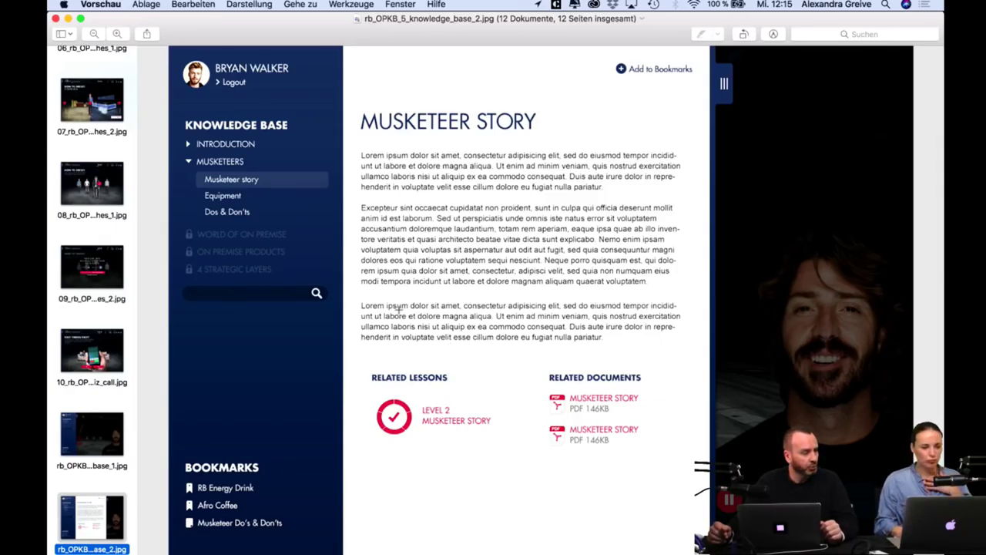
{"action": "mouse_move", "coordinate": [375, 548]}
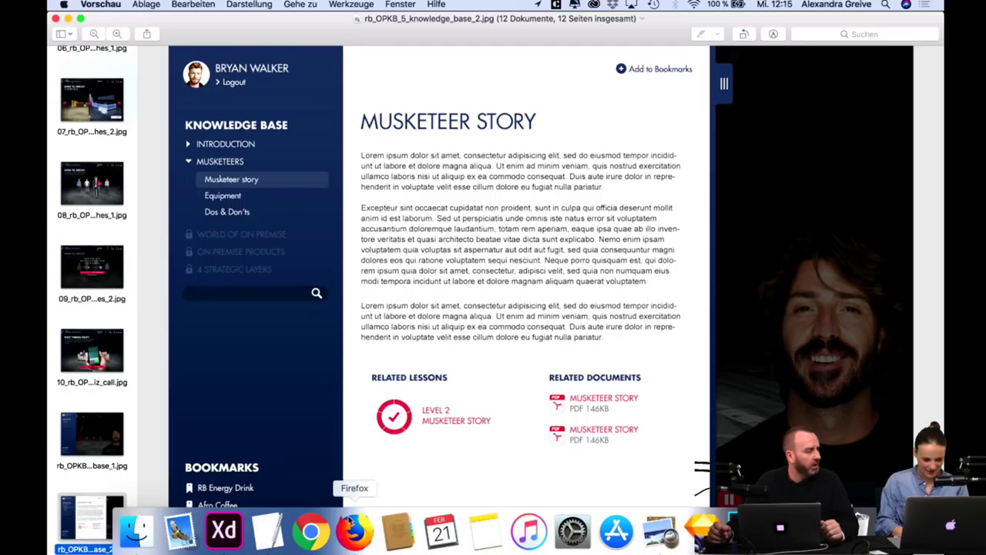
Bring the Adobe XD document window forward and ignore the trustd crash alert.
{"action": "left_click", "coordinate": [223, 533]}
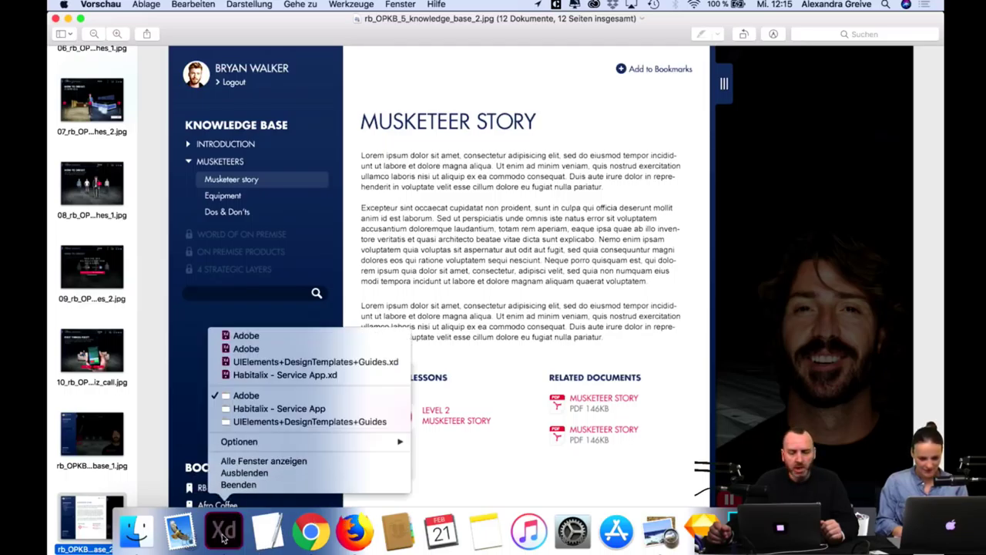
{"action": "left_click", "coordinate": [222, 533]}
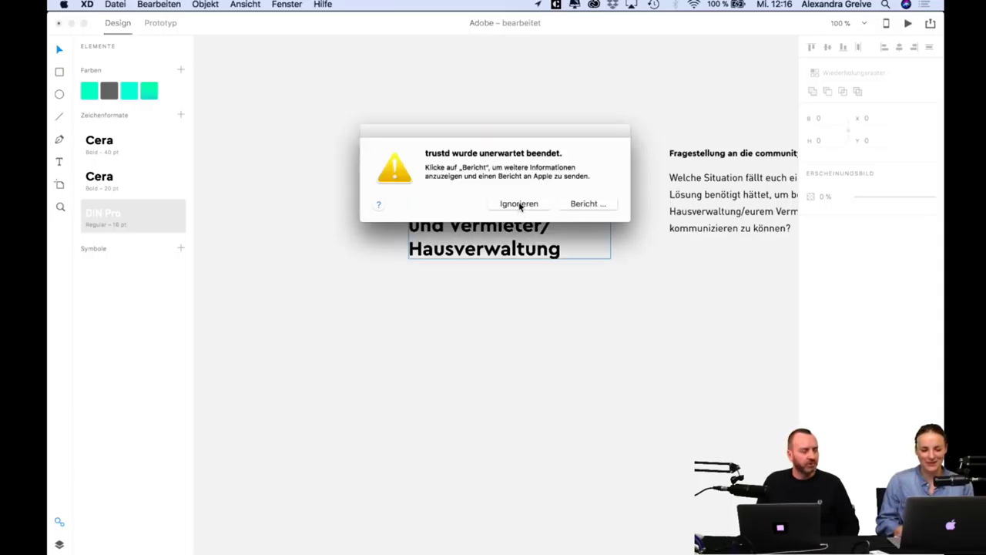
{"action": "left_click", "coordinate": [521, 205]}
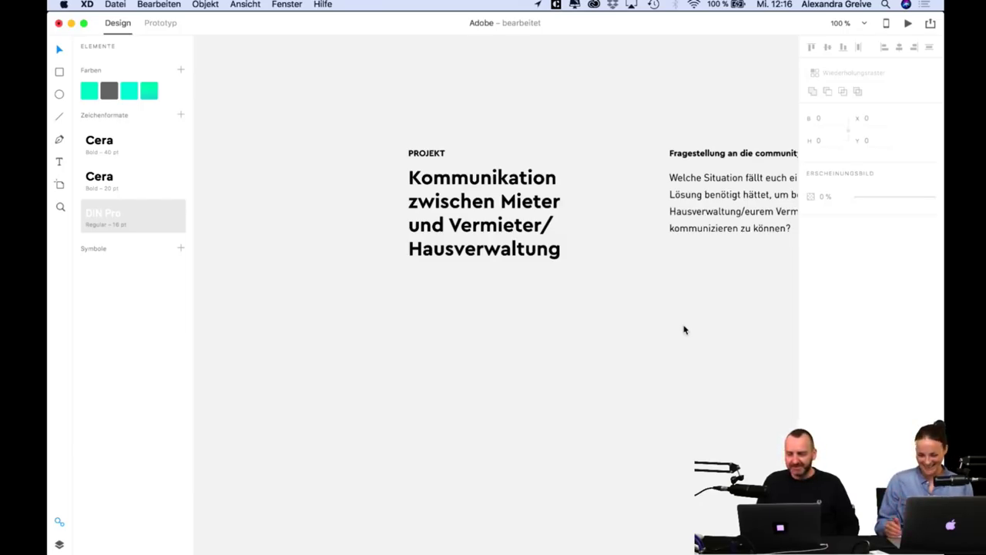
Pan the canvas to reveal the PHASE 1 and PHASE 2 columns, then switch to Firefox.
{"action": "scroll", "coordinate": [659, 330], "scroll_direction": "right", "scroll_amount": 5}
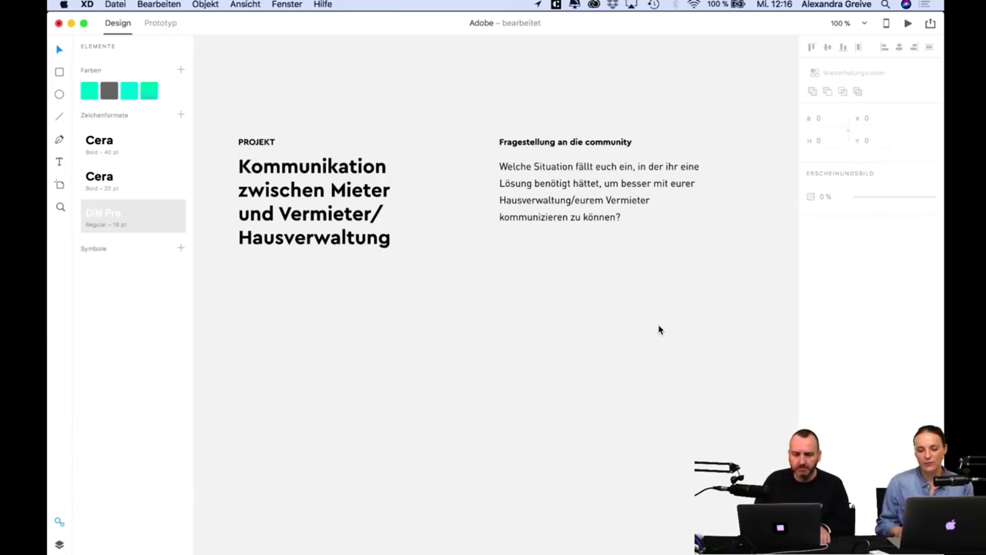
{"action": "scroll", "coordinate": [659, 330], "scroll_direction": "right", "scroll_amount": 10}
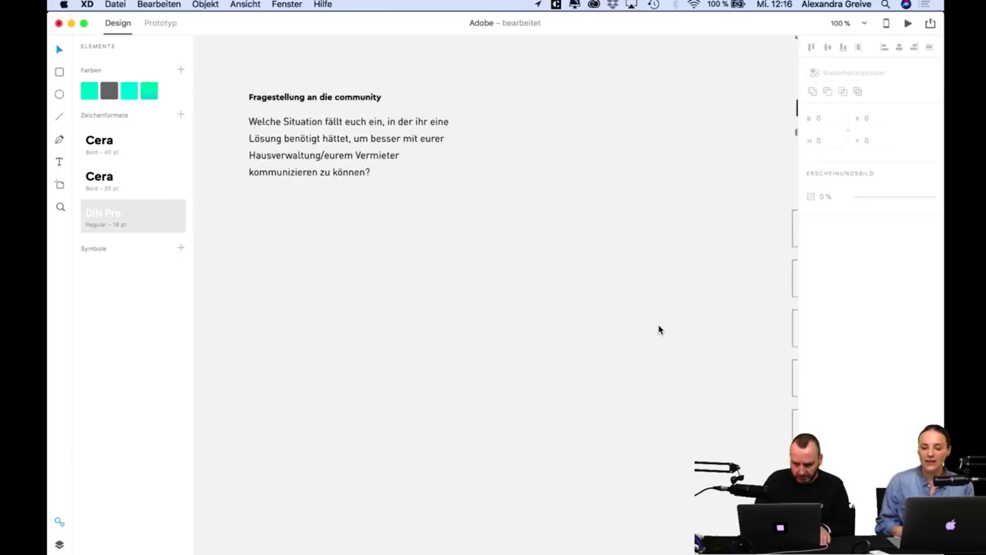
{"action": "scroll", "coordinate": [658, 330], "scroll_direction": "right", "scroll_amount": 15}
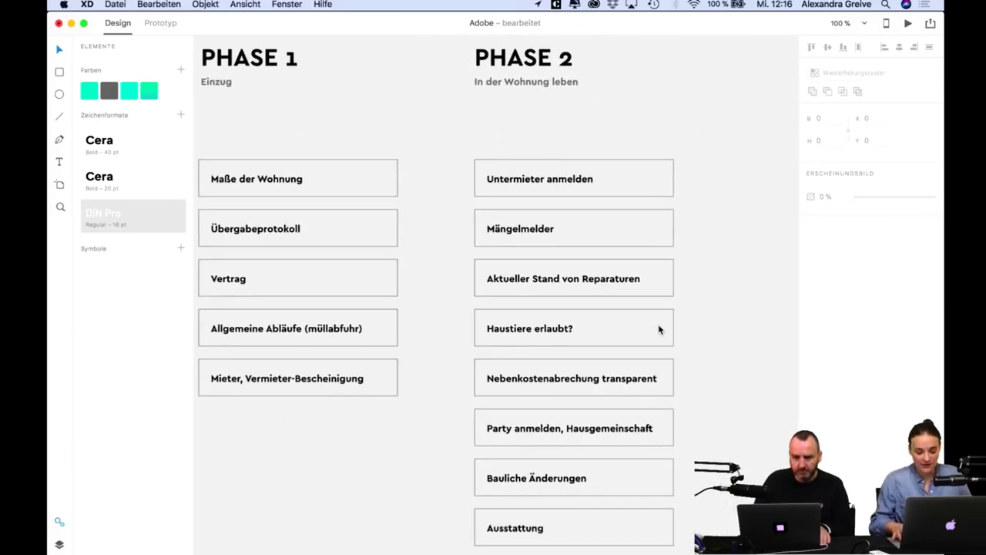
{"action": "scroll", "coordinate": [659, 329], "scroll_direction": "down", "scroll_amount": 5}
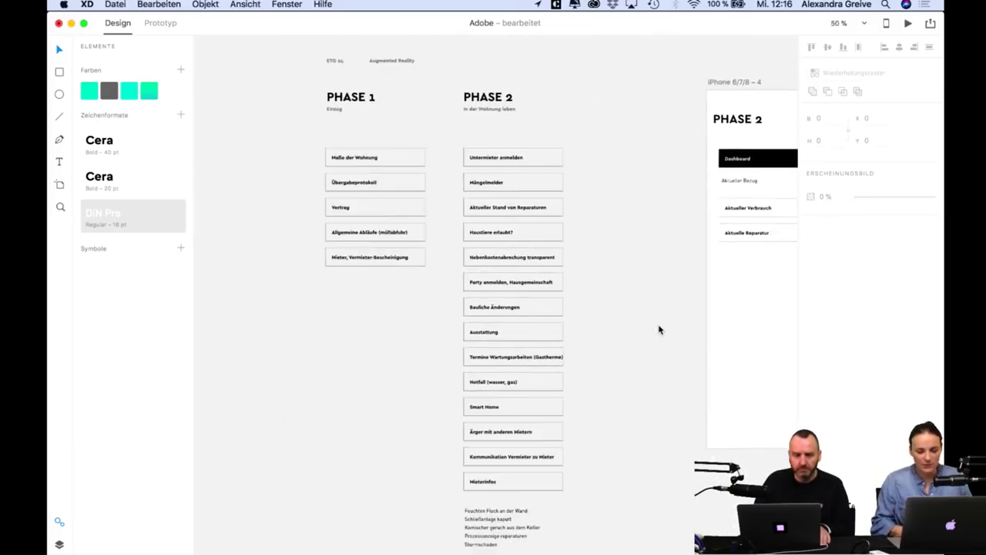
{"action": "scroll", "coordinate": [659, 330], "scroll_direction": "down", "scroll_amount": 2}
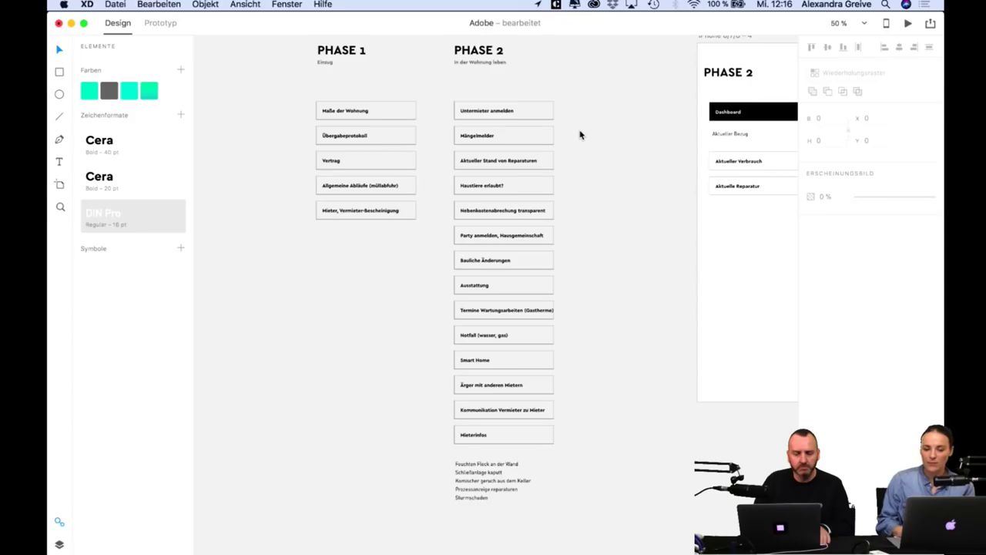
{"action": "scroll", "coordinate": [581, 135], "scroll_direction": "right", "scroll_amount": 2}
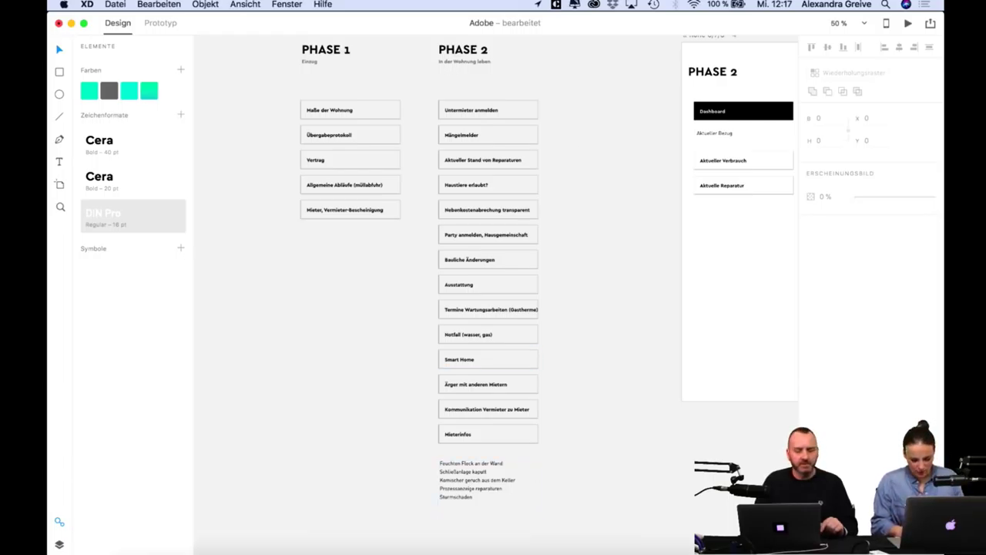
{"action": "left_click", "coordinate": [352, 531]}
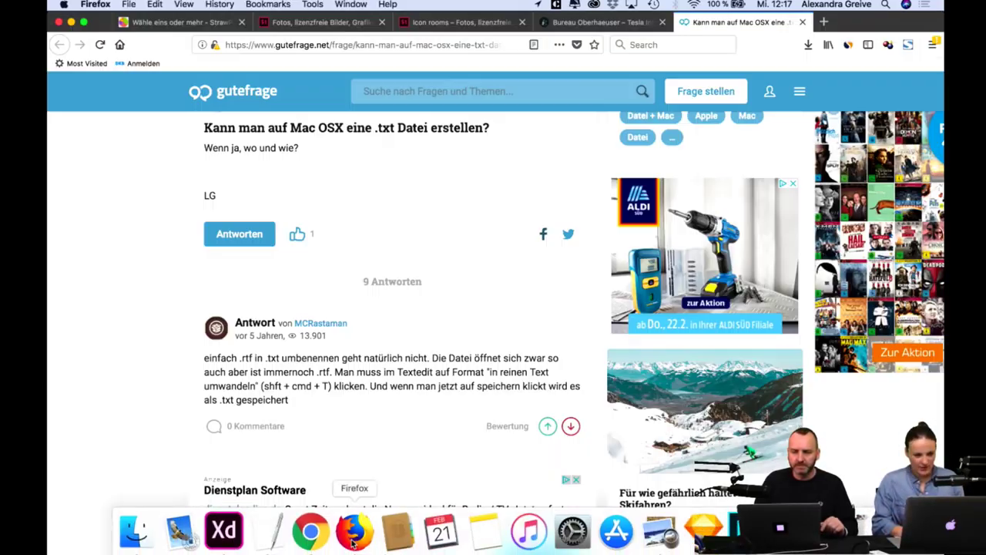
Review the Strawpoll results, led by Mängelmelder at 65 %, then return to Adobe XD.
{"action": "left_click", "coordinate": [164, 23]}
{"action": "scroll", "coordinate": [905, 341], "scroll_direction": "down", "scroll_amount": 3}
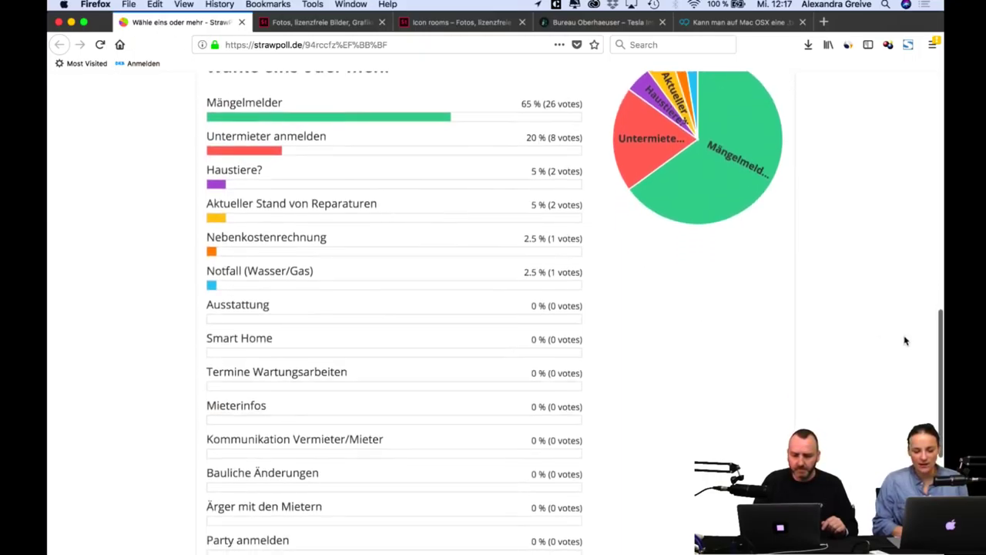
{"action": "scroll", "coordinate": [906, 340], "scroll_direction": "up", "scroll_amount": 1}
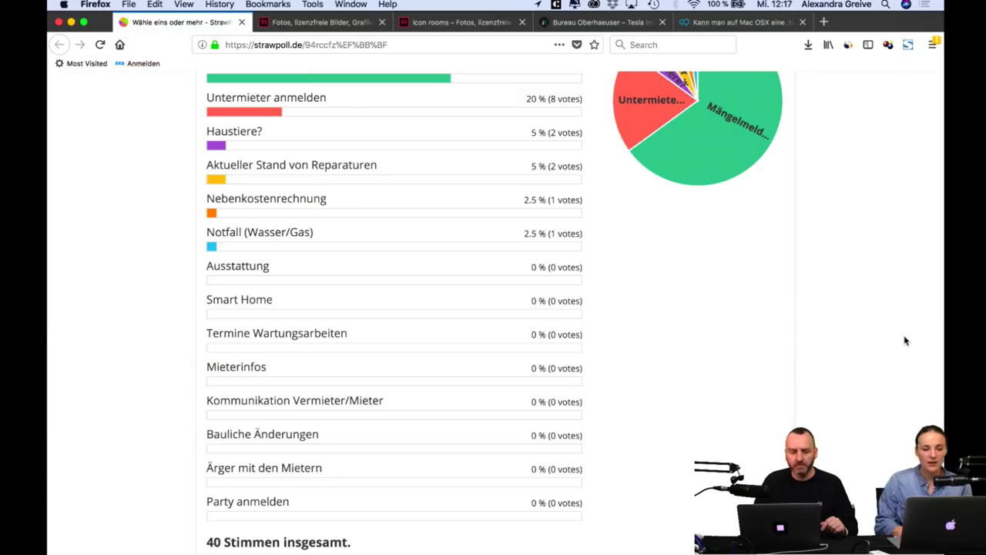
{"action": "scroll", "coordinate": [905, 341], "scroll_direction": "up", "scroll_amount": 2}
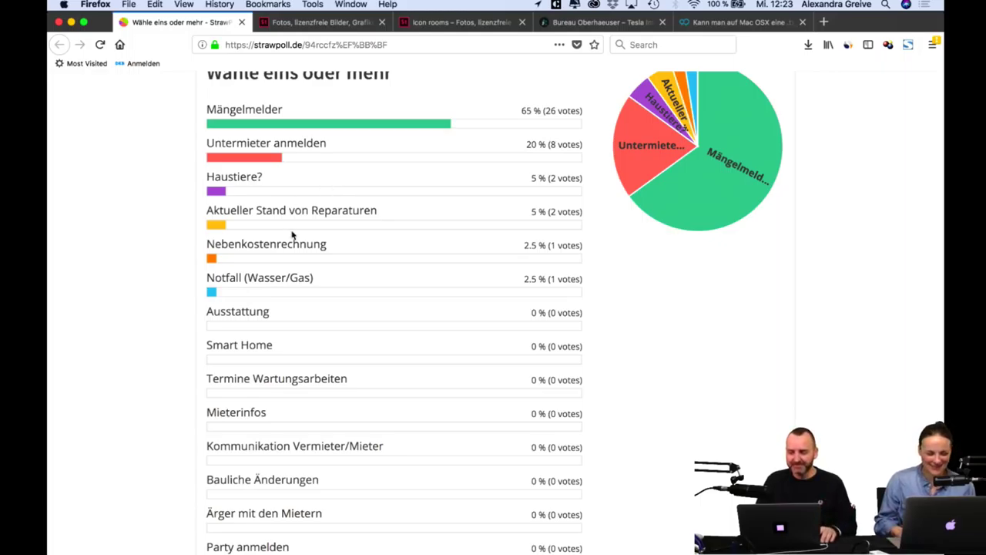
{"action": "mouse_move", "coordinate": [252, 539]}
{"action": "left_click", "coordinate": [223, 530]}
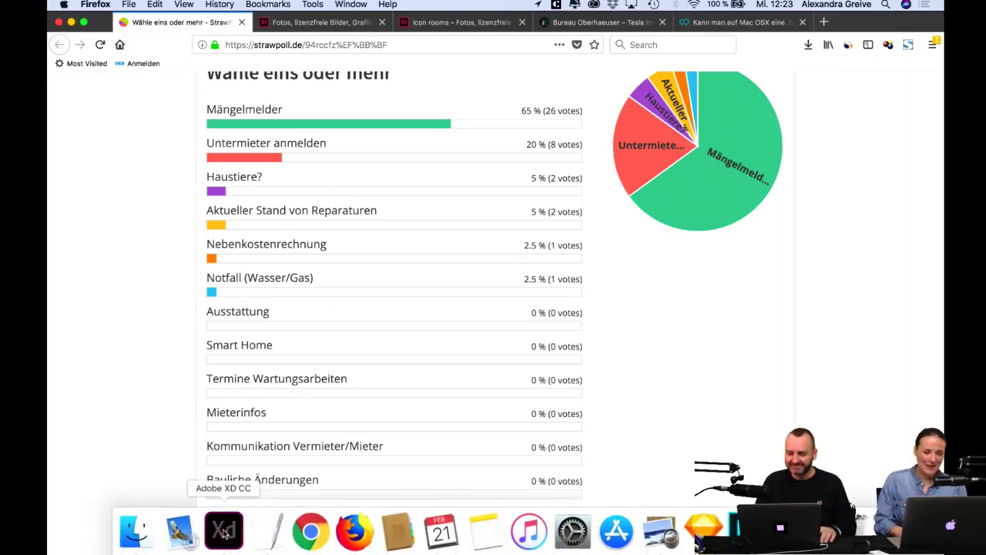
Pan and zoom to the PHASE 2 artboard's Dashboard, Verträge und Vereinbarungen and Schadensmeldungen columns.
{"action": "scroll", "coordinate": [554, 314], "scroll_direction": "right", "scroll_amount": 10}
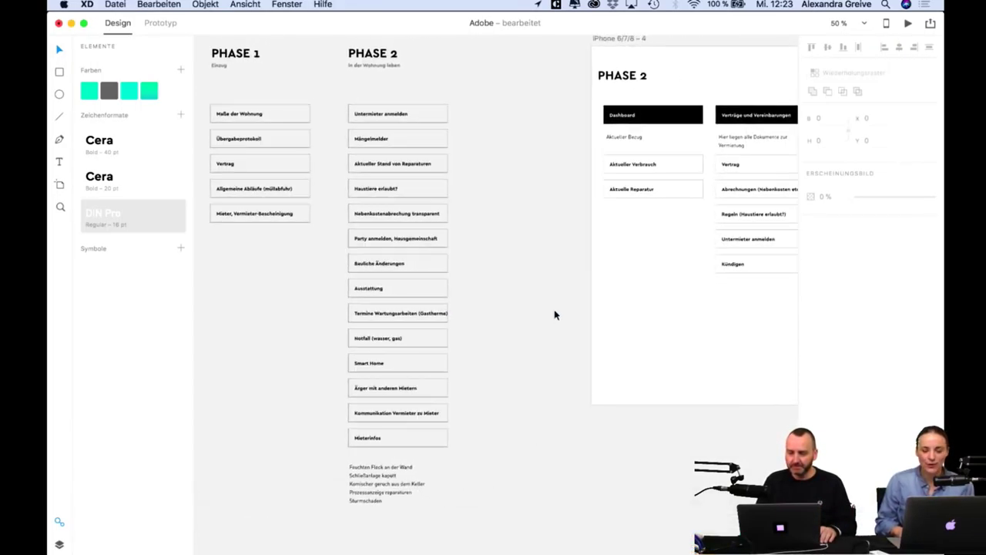
{"action": "scroll", "coordinate": [554, 315], "scroll_direction": "right", "scroll_amount": 5}
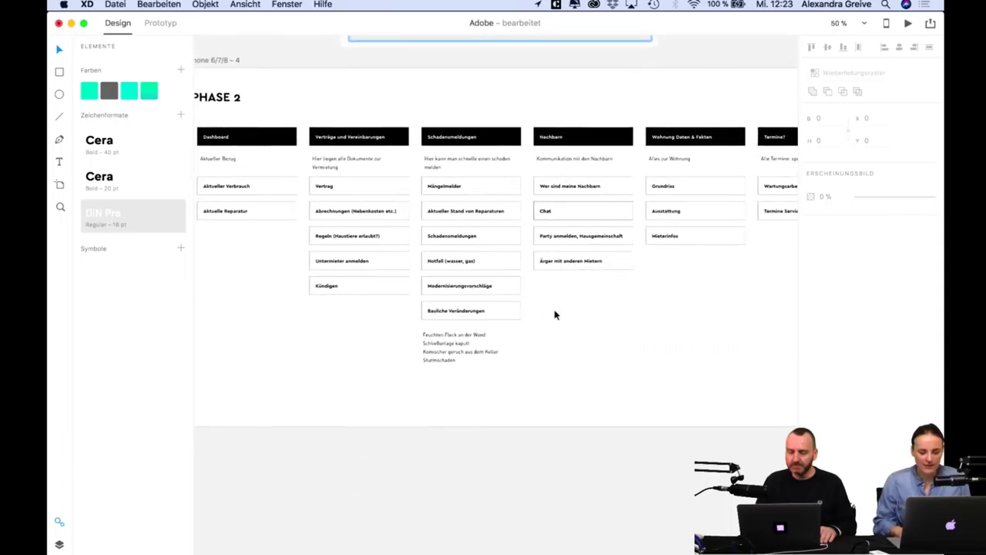
{"action": "scroll", "coordinate": [555, 314], "scroll_direction": "down", "scroll_amount": 5}
{"action": "scroll", "coordinate": [533, 312], "scroll_direction": "right", "scroll_amount": 3}
{"action": "scroll", "coordinate": [534, 311], "scroll_direction": "down", "scroll_amount": 2}
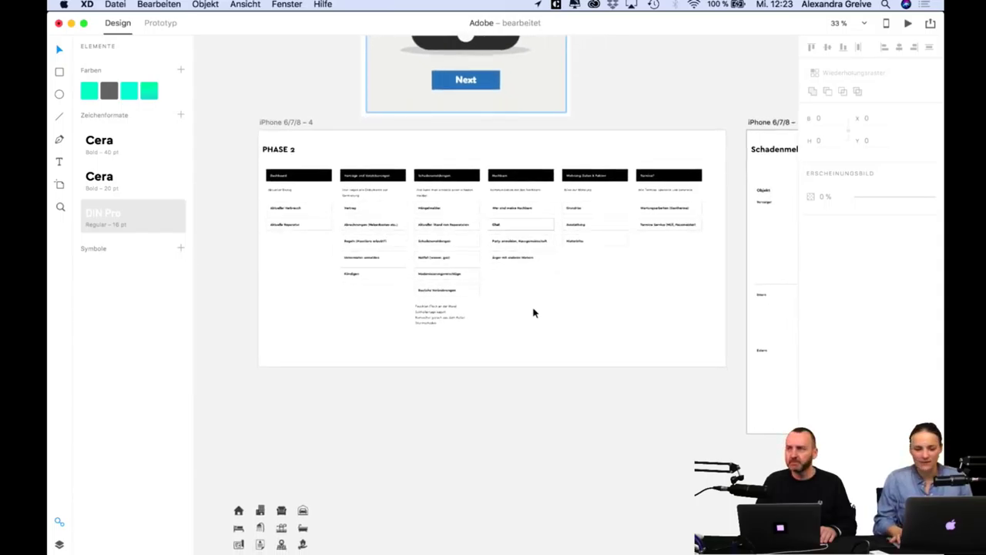
{"action": "scroll", "coordinate": [534, 312], "scroll_direction": "up", "scroll_amount": 8}
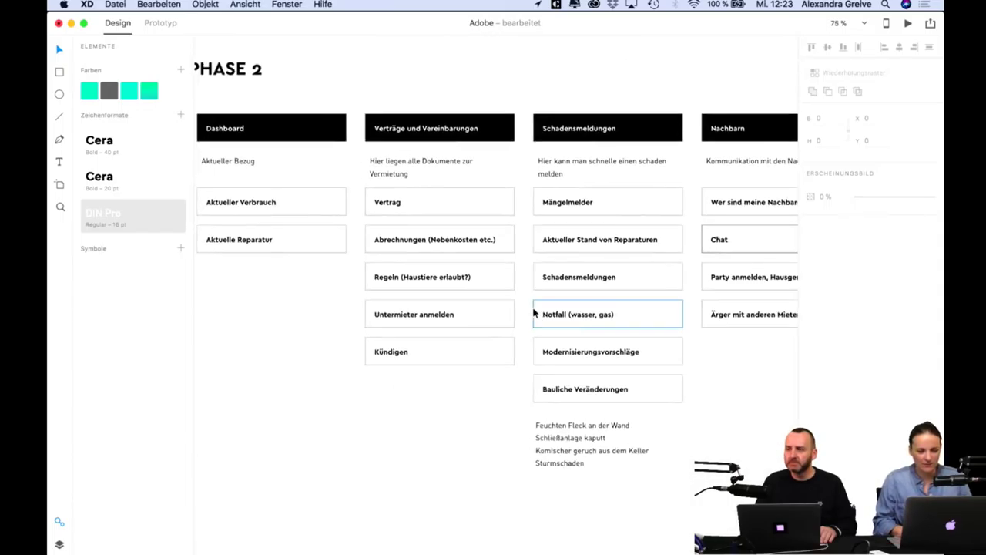
{"action": "scroll", "coordinate": [533, 311], "scroll_direction": "left", "scroll_amount": 3}
{"action": "scroll", "coordinate": [533, 312], "scroll_direction": "down", "scroll_amount": 1}
{"action": "scroll", "coordinate": [534, 312], "scroll_direction": "up", "scroll_amount": 2}
{"action": "scroll", "coordinate": [533, 312], "scroll_direction": "left", "scroll_amount": 1}
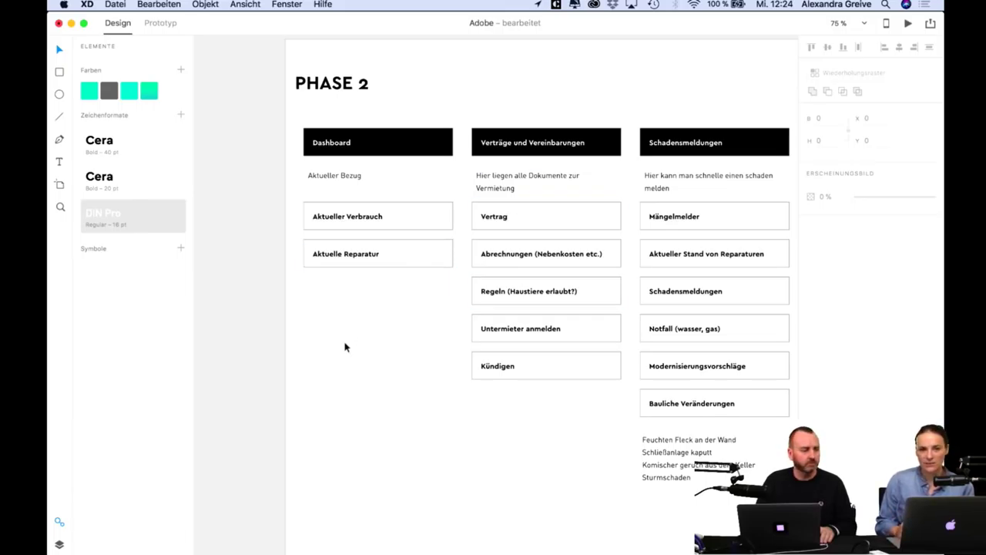
{"action": "scroll", "coordinate": [365, 367], "scroll_direction": "right", "scroll_amount": 3}
{"action": "scroll", "coordinate": [366, 368], "scroll_direction": "down", "scroll_amount": 2}
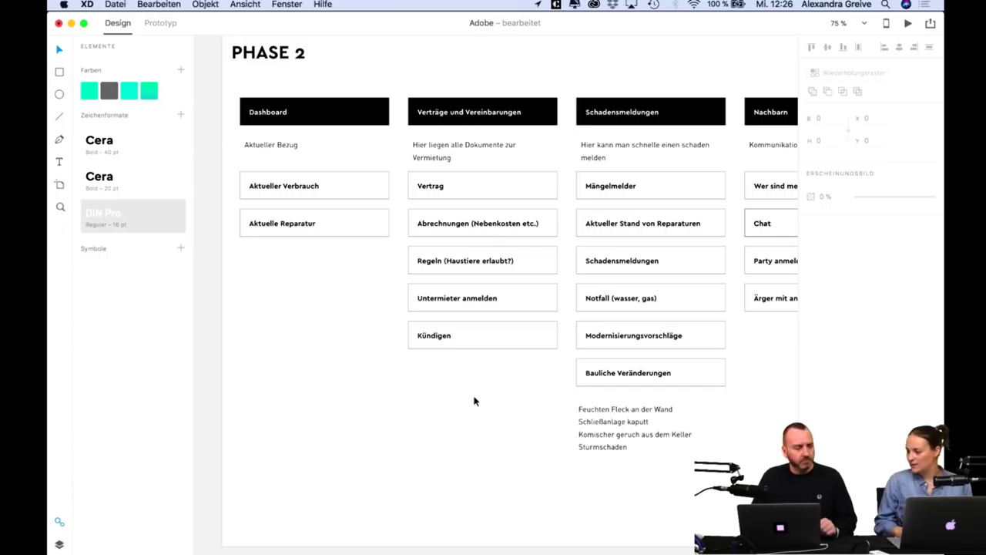
{"action": "scroll", "coordinate": [474, 400], "scroll_direction": "right", "scroll_amount": 5}
{"action": "left_click", "coordinate": [475, 400]}
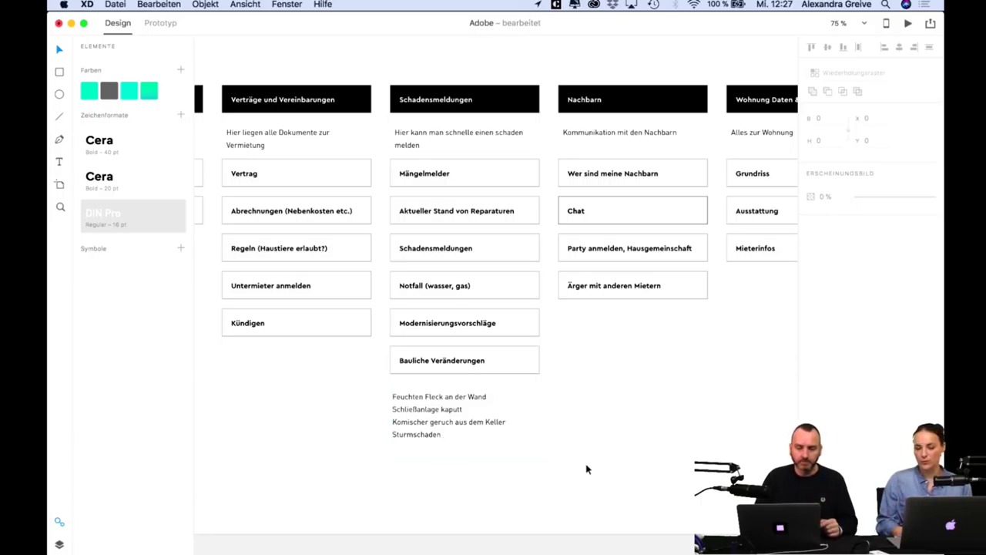
Scroll right across the Nachbarn, Wohnung Daten & Fakten and Termine? columns.
{"action": "scroll", "coordinate": [586, 468], "scroll_direction": "right", "scroll_amount": 5}
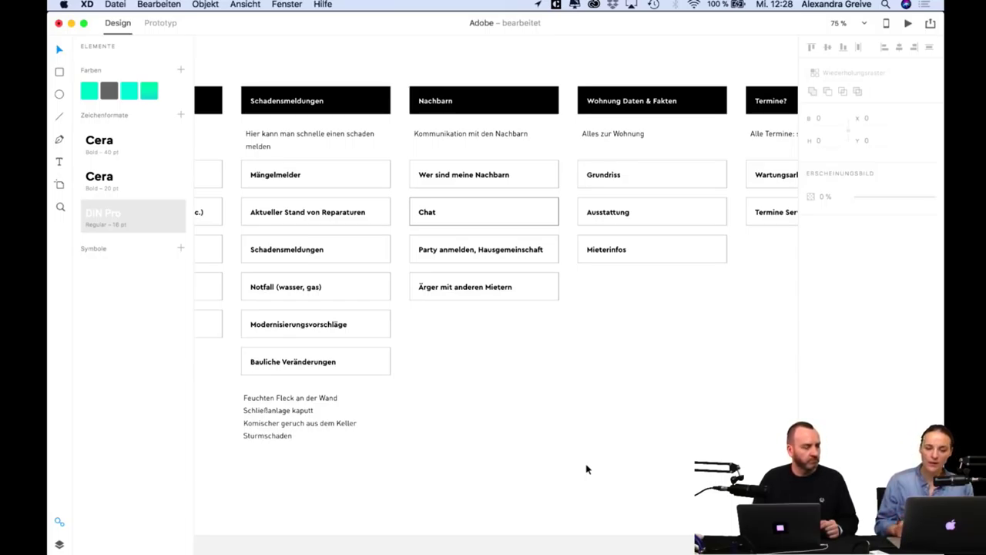
{"action": "scroll", "coordinate": [607, 449], "scroll_direction": "right", "scroll_amount": 5}
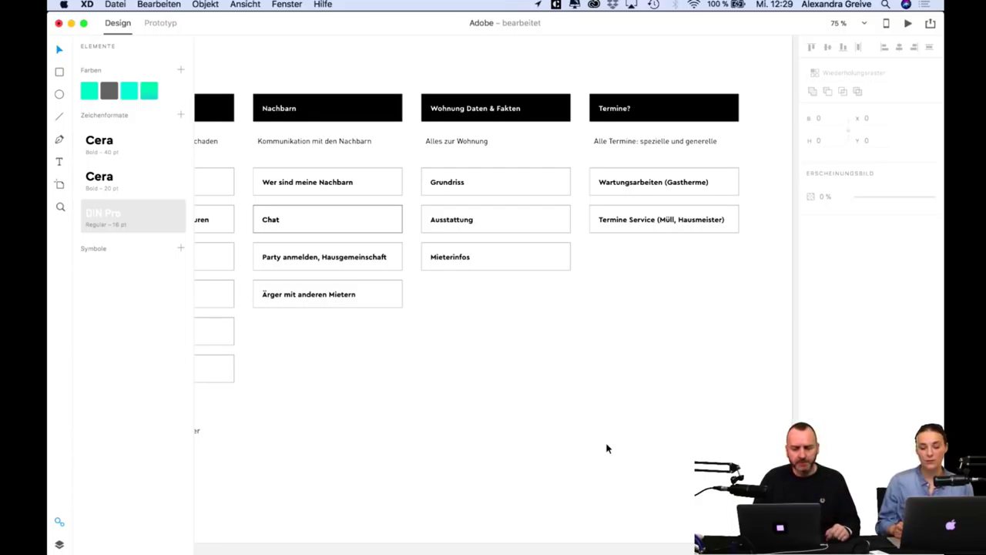
{"action": "scroll", "coordinate": [588, 454], "scroll_direction": "right", "scroll_amount": 3}
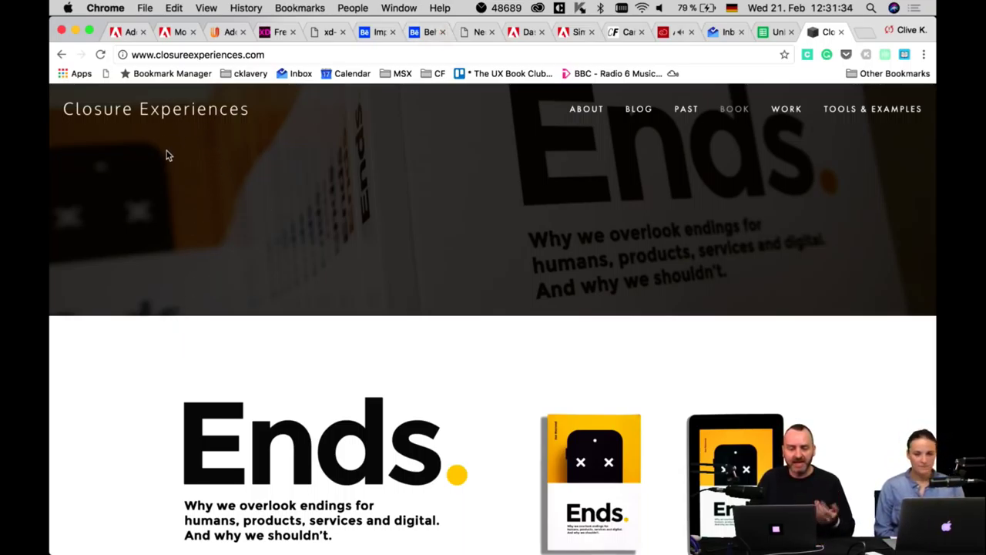
Scroll through the Ends book page's chapters, video and reviews, then return to its top banner.
{"action": "scroll", "coordinate": [163, 180], "scroll_direction": "down", "scroll_amount": 2}
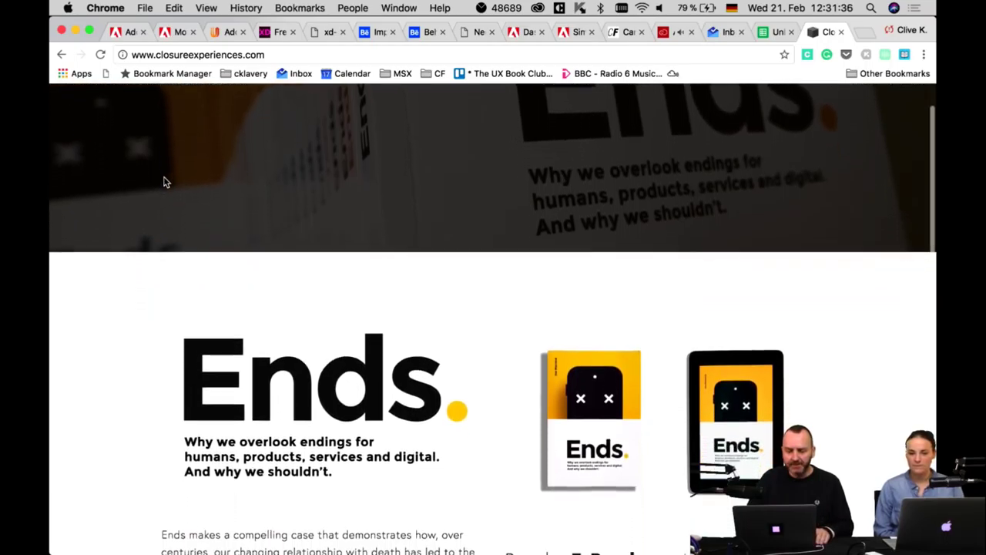
{"action": "scroll", "coordinate": [163, 182], "scroll_direction": "down", "scroll_amount": 3}
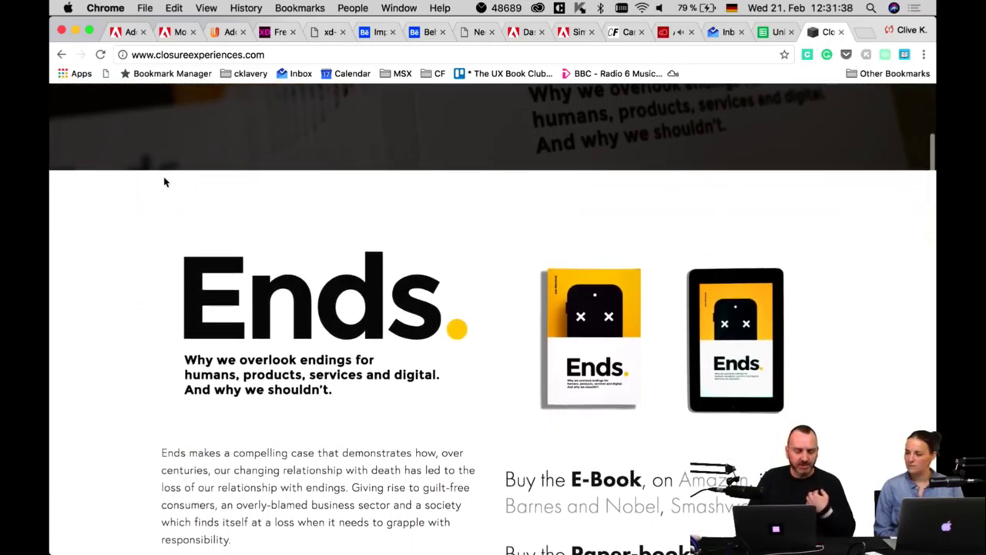
{"action": "scroll", "coordinate": [163, 182], "scroll_direction": "up", "scroll_amount": 1}
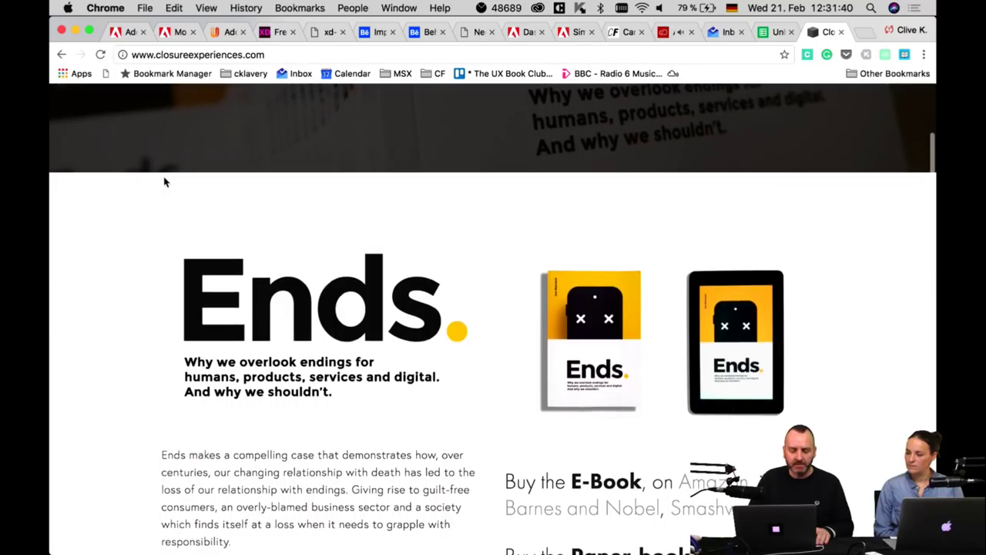
{"action": "scroll", "coordinate": [163, 182], "scroll_direction": "down", "scroll_amount": 2}
{"action": "scroll", "coordinate": [163, 182], "scroll_direction": "down", "scroll_amount": 1}
{"action": "scroll", "coordinate": [163, 182], "scroll_direction": "up", "scroll_amount": 1}
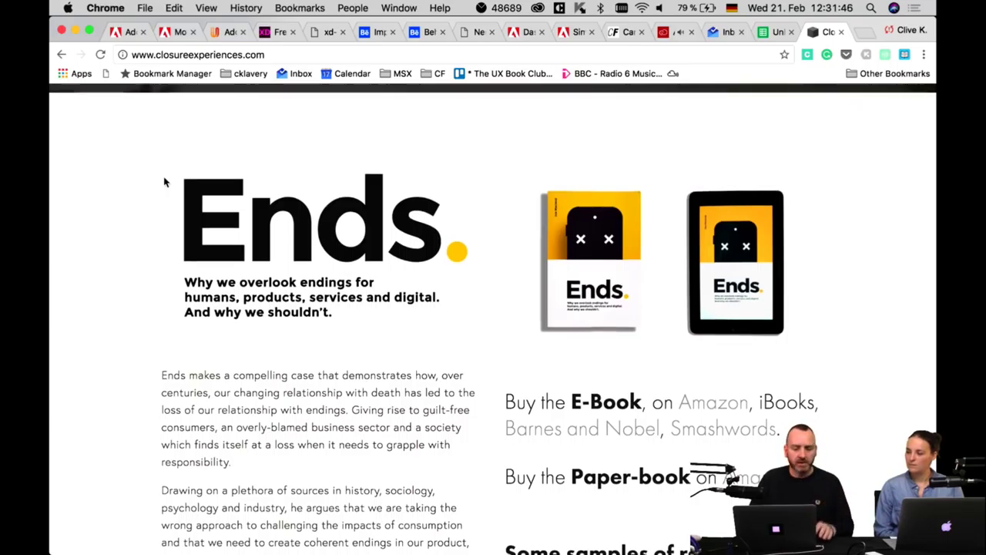
{"action": "scroll", "coordinate": [163, 181], "scroll_direction": "down", "scroll_amount": 3}
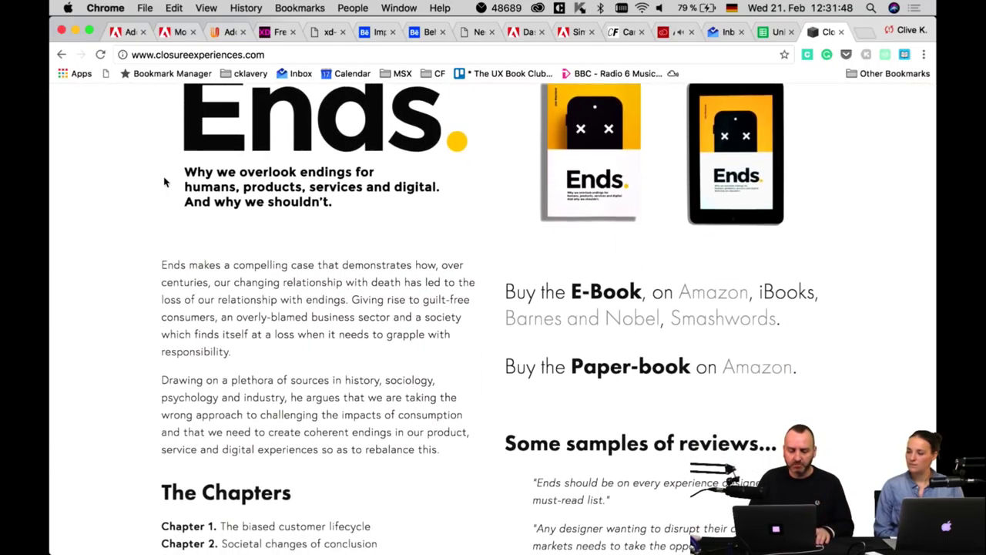
{"action": "scroll", "coordinate": [163, 182], "scroll_direction": "down", "scroll_amount": 5}
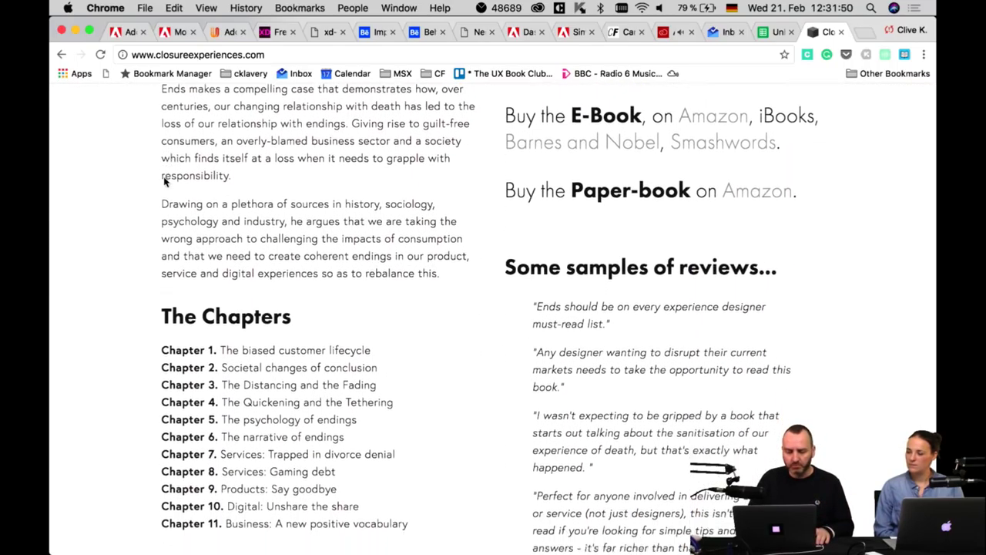
{"action": "scroll", "coordinate": [163, 182], "scroll_direction": "down", "scroll_amount": 6}
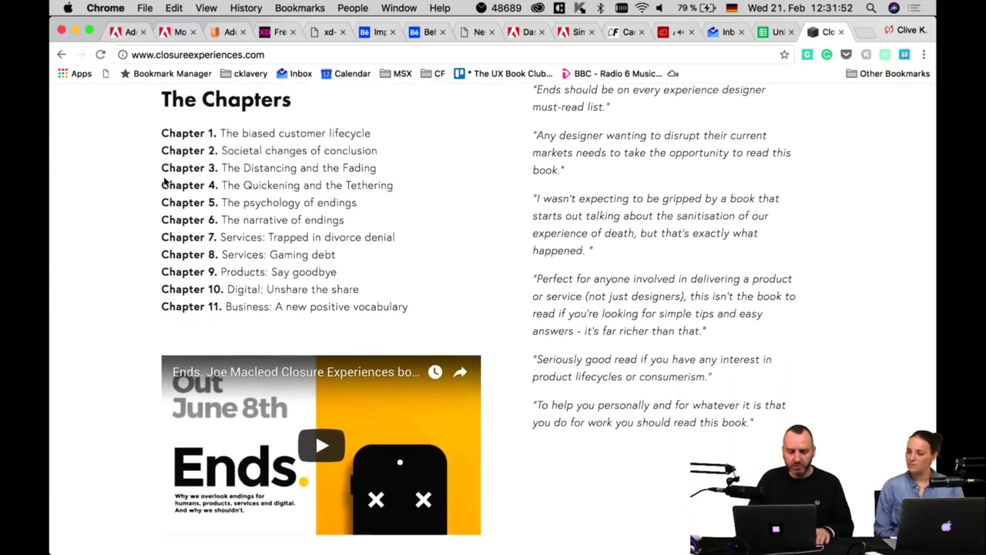
{"action": "scroll", "coordinate": [163, 182], "scroll_direction": "down", "scroll_amount": 4}
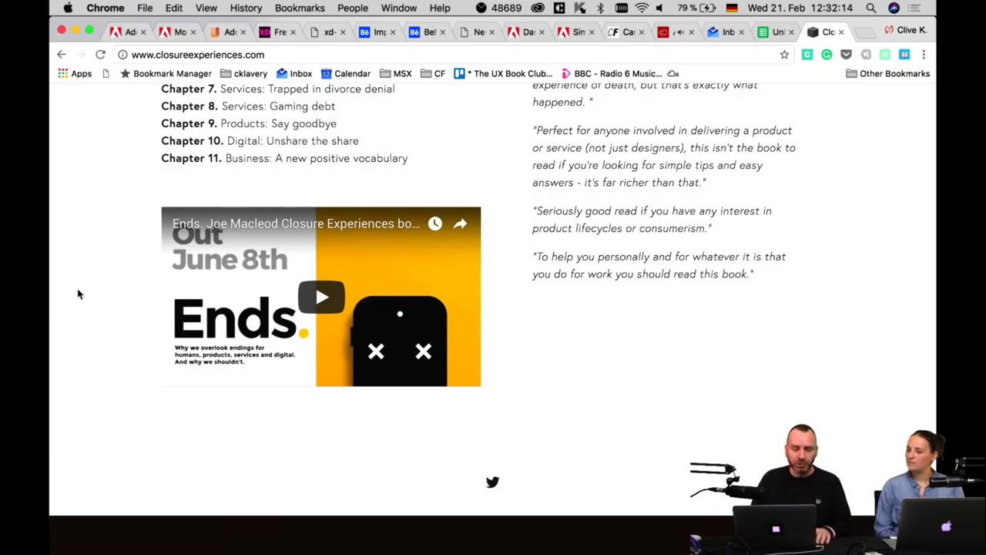
{"action": "scroll", "coordinate": [77, 294], "scroll_direction": "up", "scroll_amount": 15}
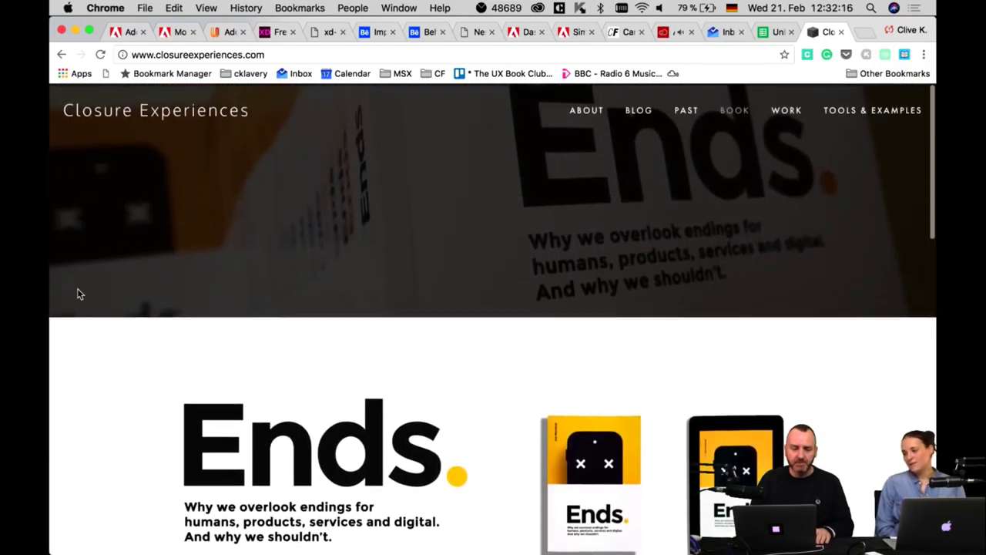
{"action": "scroll", "coordinate": [78, 293], "scroll_direction": "down", "scroll_amount": 2}
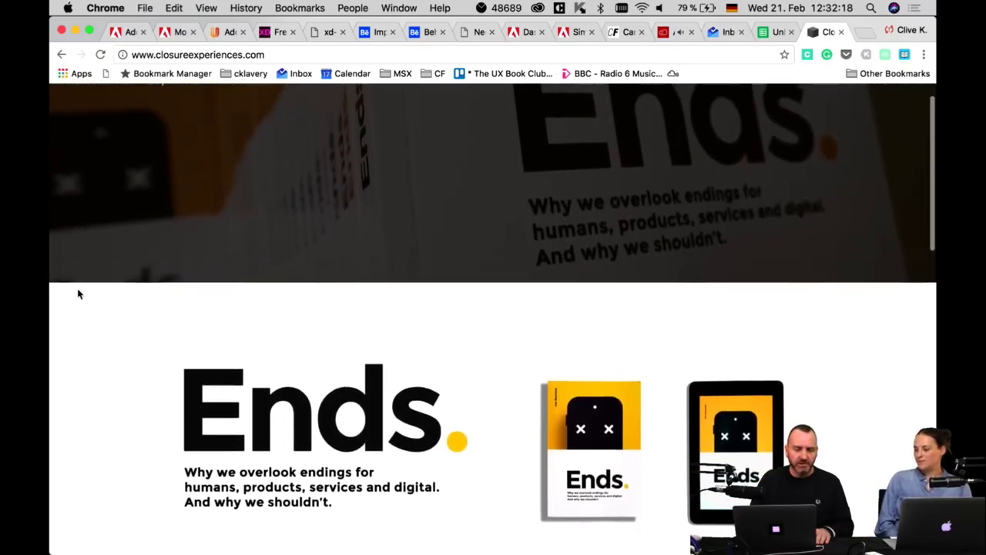
{"action": "scroll", "coordinate": [78, 294], "scroll_direction": "up", "scroll_amount": 2}
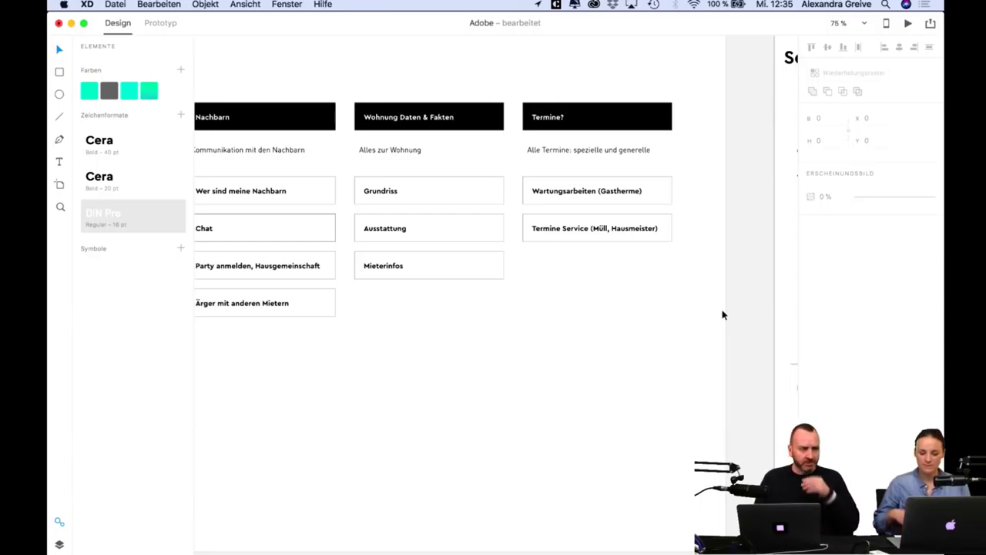
{"action": "key", "text": "super+minus"}
{"action": "scroll", "coordinate": [722, 312], "scroll_direction": "left", "scroll_amount": 5}
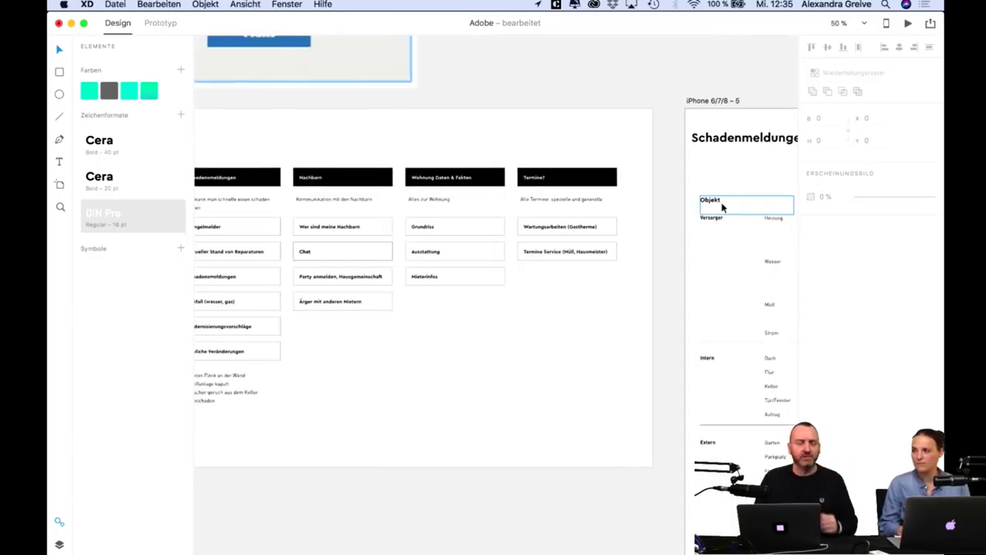
{"action": "scroll", "coordinate": [721, 207], "scroll_direction": "left", "scroll_amount": 3}
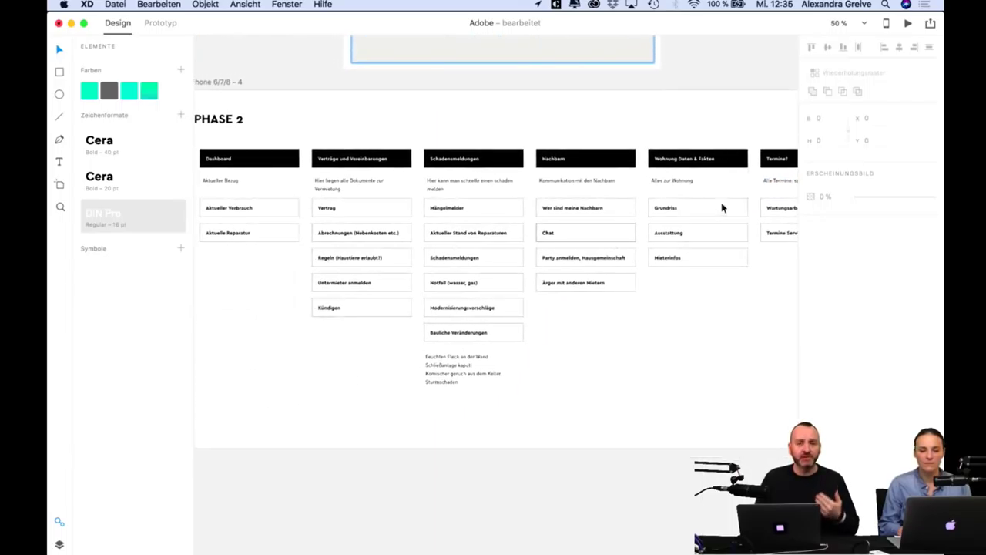
{"action": "scroll", "coordinate": [721, 206], "scroll_direction": "up", "scroll_amount": 2}
{"action": "key", "text": "super+minus"}
{"action": "scroll", "coordinate": [722, 207], "scroll_direction": "down", "scroll_amount": 2}
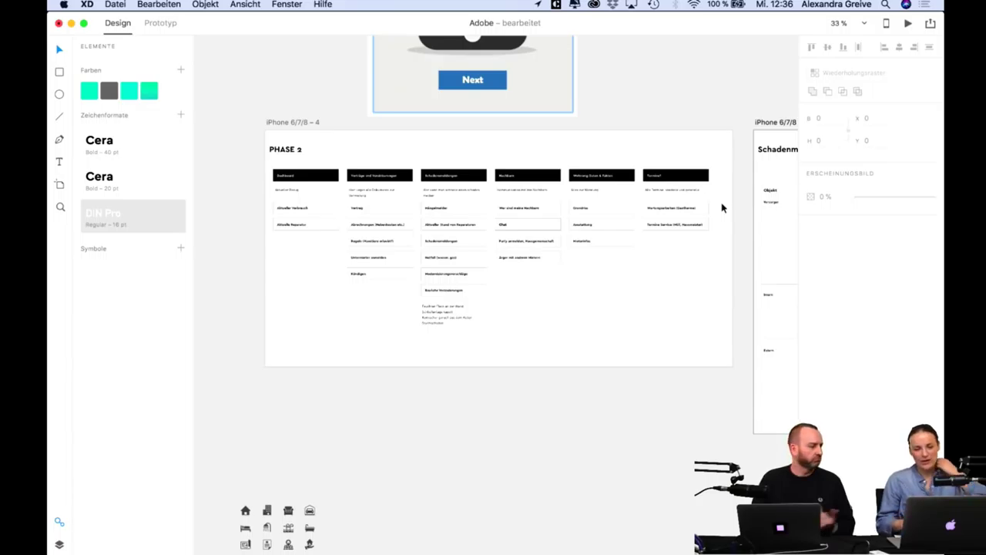
Pan to the Schadenmeldungen artboard and zoom from 50% to 75% on the Versorger, Intern, Extern rows.
{"action": "scroll", "coordinate": [722, 207], "scroll_direction": "right", "scroll_amount": 10}
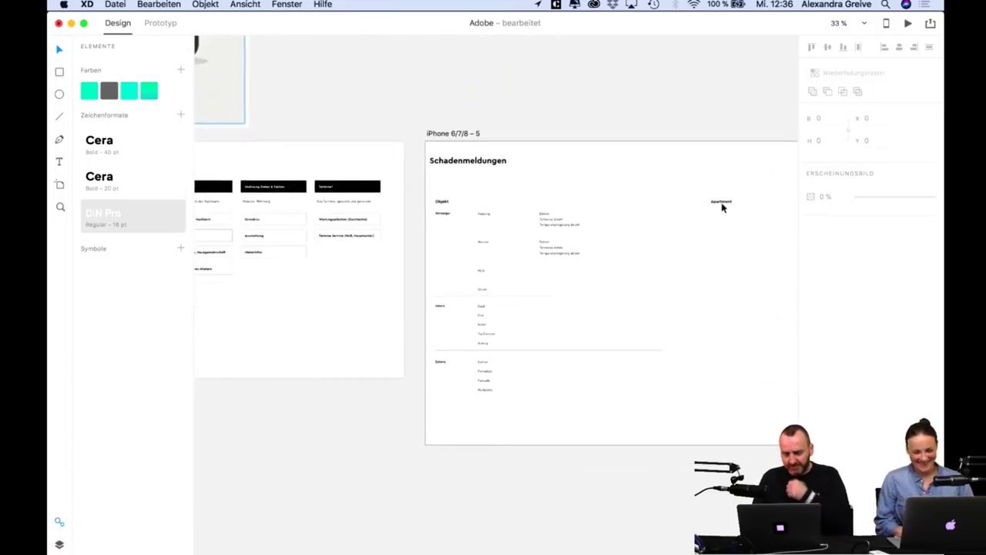
{"action": "scroll", "coordinate": [684, 102], "scroll_direction": "left", "scroll_amount": 9}
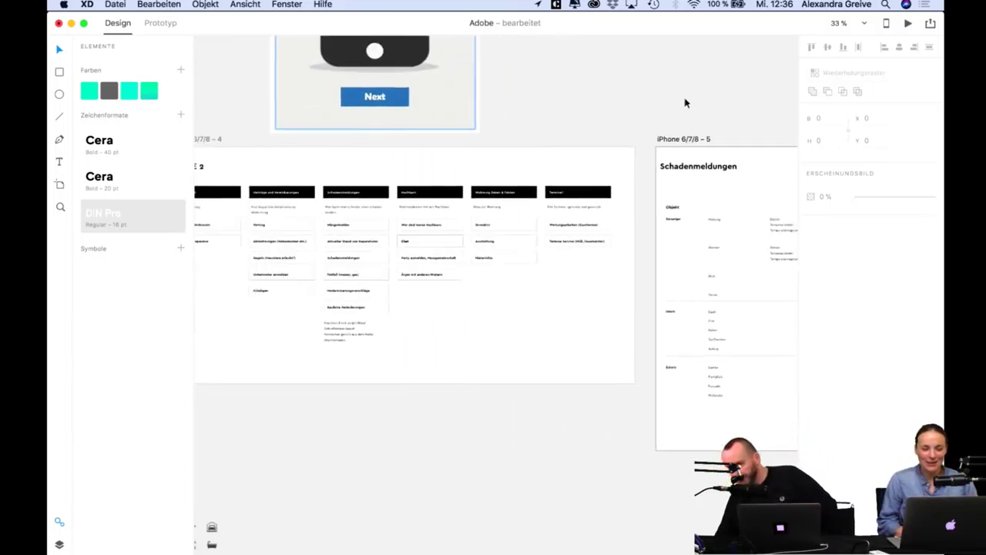
{"action": "scroll", "coordinate": [684, 101], "scroll_direction": "up", "scroll_amount": 4}
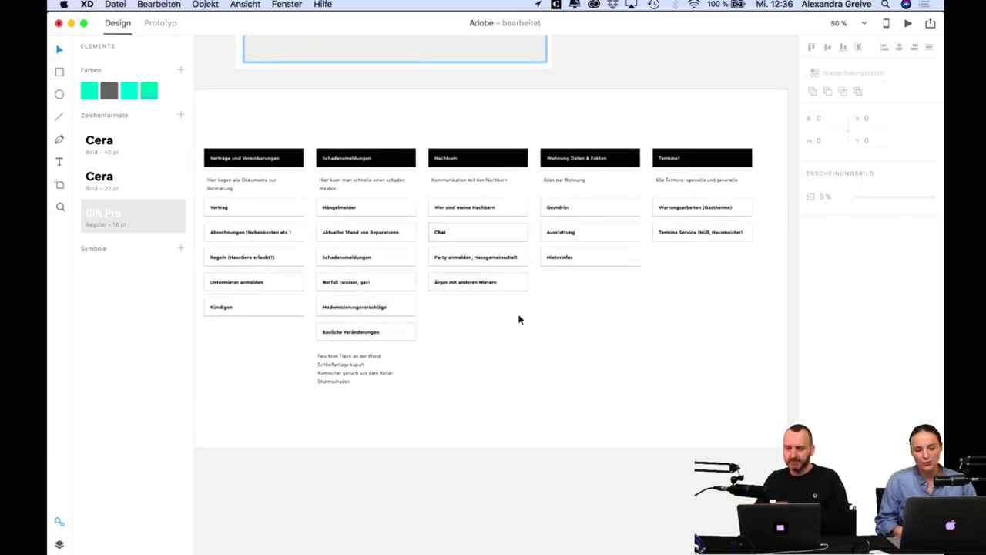
{"action": "scroll", "coordinate": [616, 272], "scroll_direction": "left", "scroll_amount": 4}
{"action": "scroll", "coordinate": [615, 272], "scroll_direction": "up", "scroll_amount": 2}
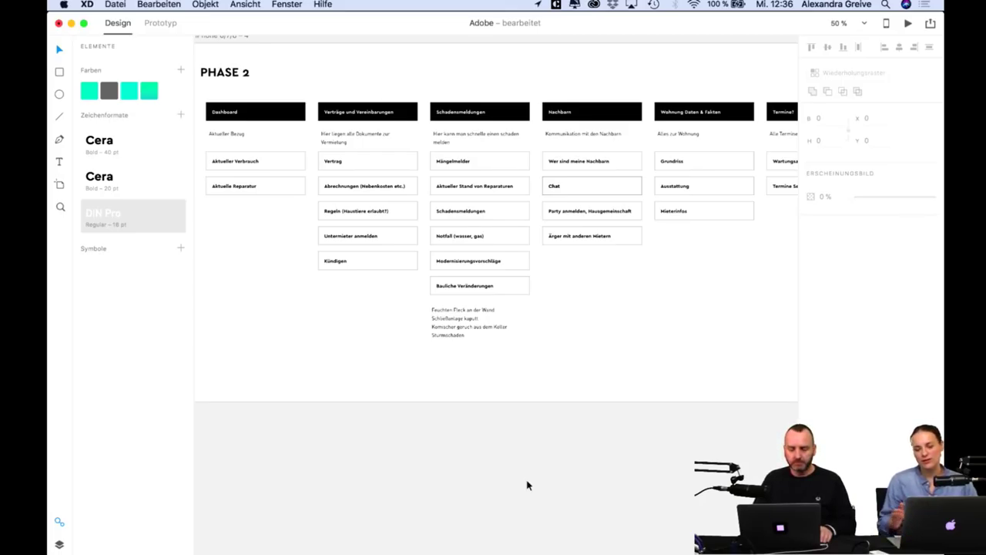
{"action": "scroll", "coordinate": [583, 447], "scroll_direction": "right", "scroll_amount": 2}
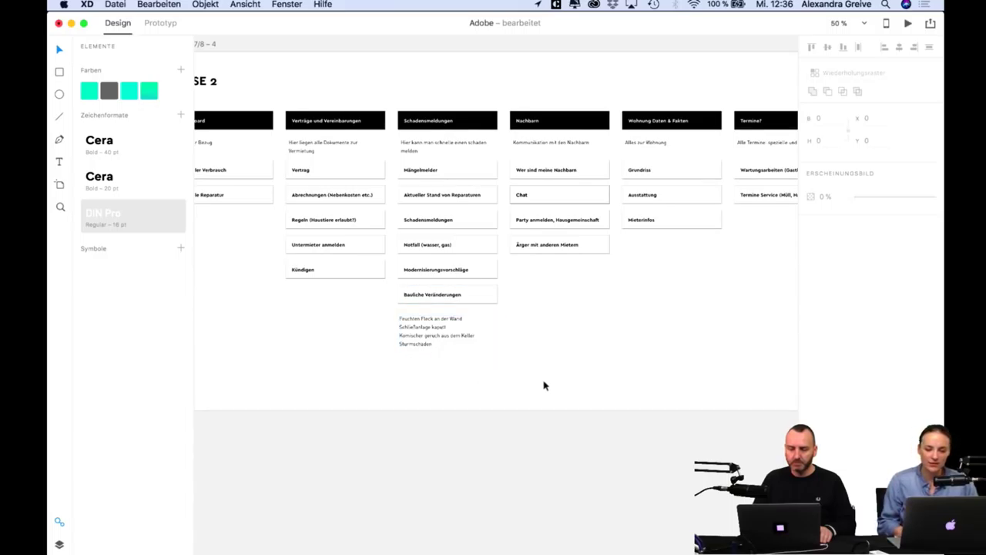
{"action": "scroll", "coordinate": [544, 385], "scroll_direction": "right", "scroll_amount": 10}
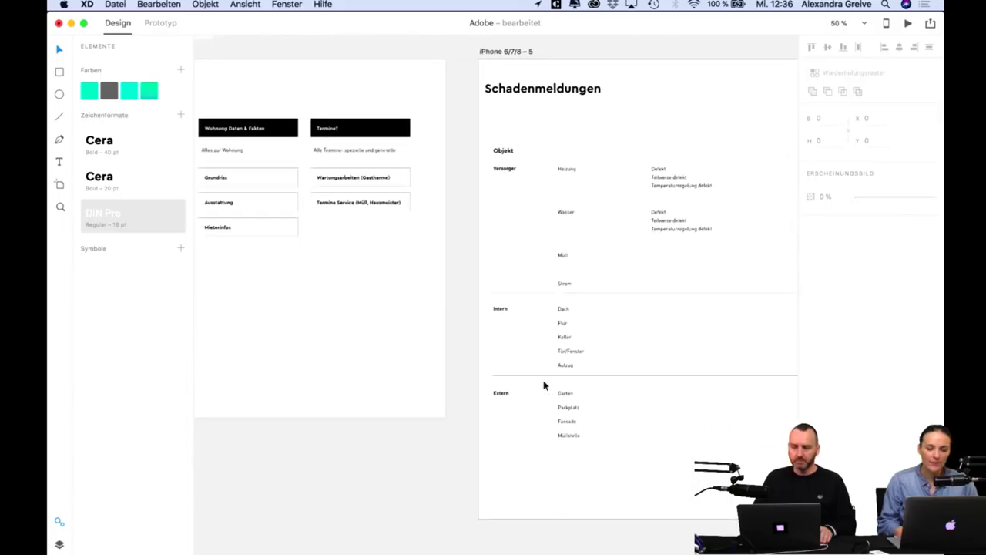
{"action": "scroll", "coordinate": [517, 383], "scroll_direction": "right", "scroll_amount": 5}
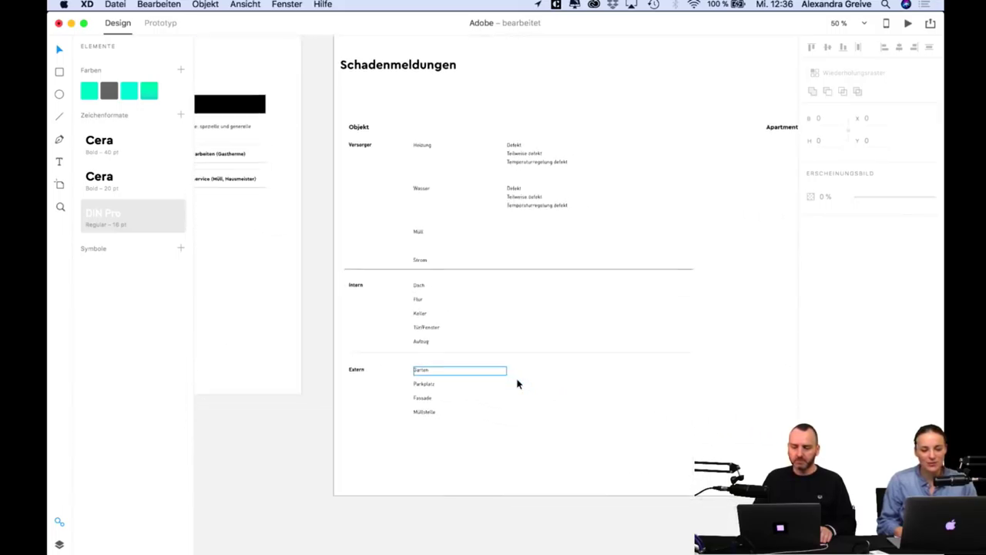
{"action": "scroll", "coordinate": [625, 461], "scroll_direction": "right", "scroll_amount": 3}
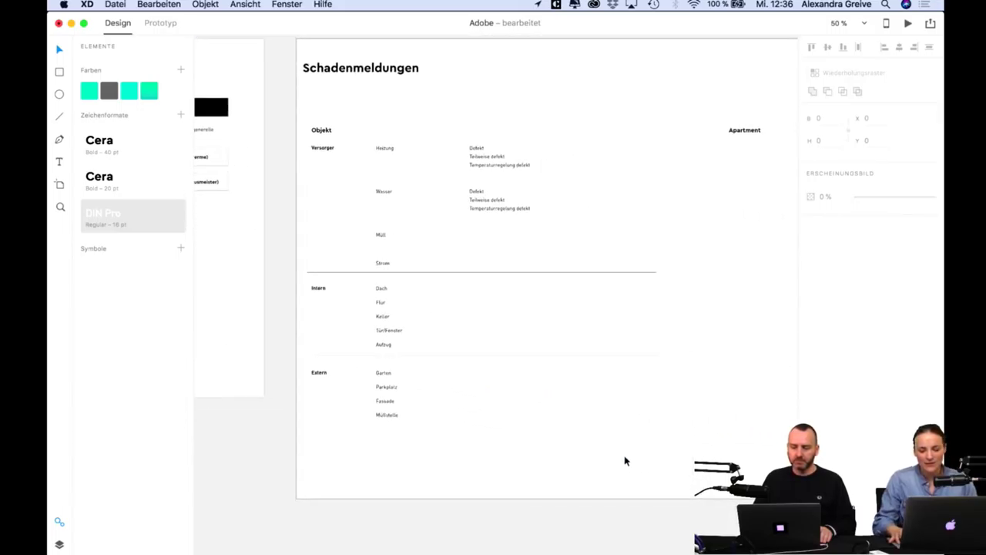
{"action": "scroll", "coordinate": [625, 461], "scroll_direction": "down", "scroll_amount": 2}
{"action": "key", "text": "super+plus"}
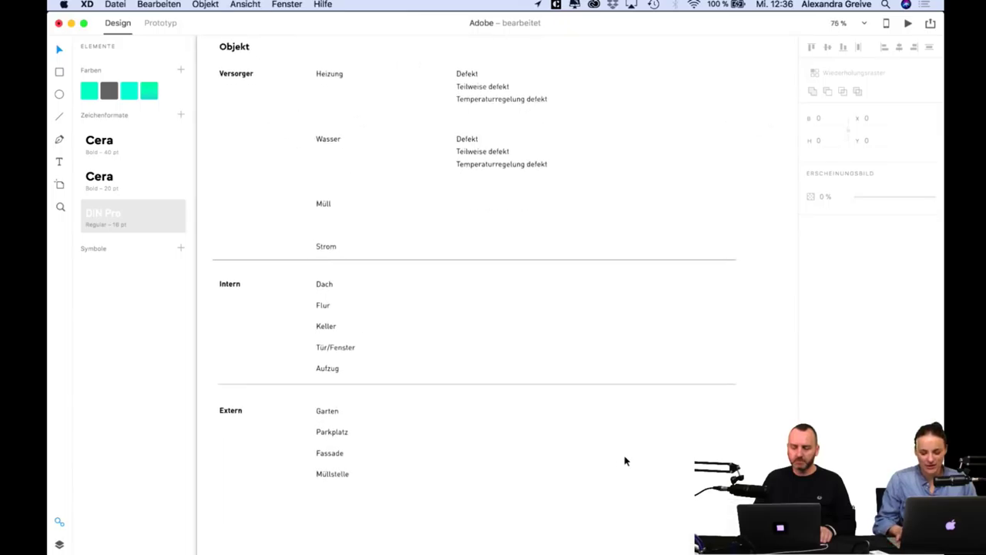
{"action": "scroll", "coordinate": [699, 393], "scroll_direction": "left", "scroll_amount": 3}
{"action": "scroll", "coordinate": [699, 393], "scroll_direction": "up", "scroll_amount": 2}
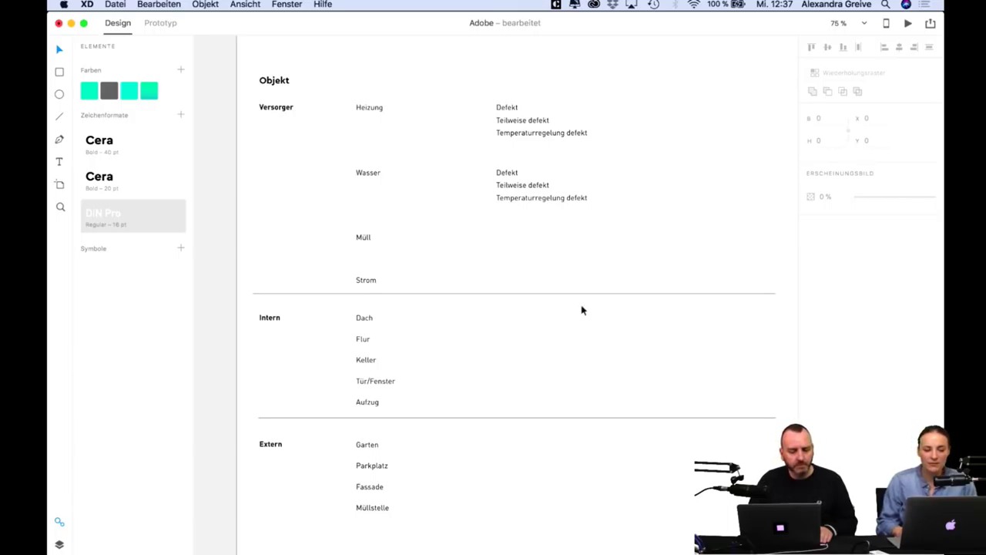
{"action": "scroll", "coordinate": [490, 199], "scroll_direction": "down", "scroll_amount": 1}
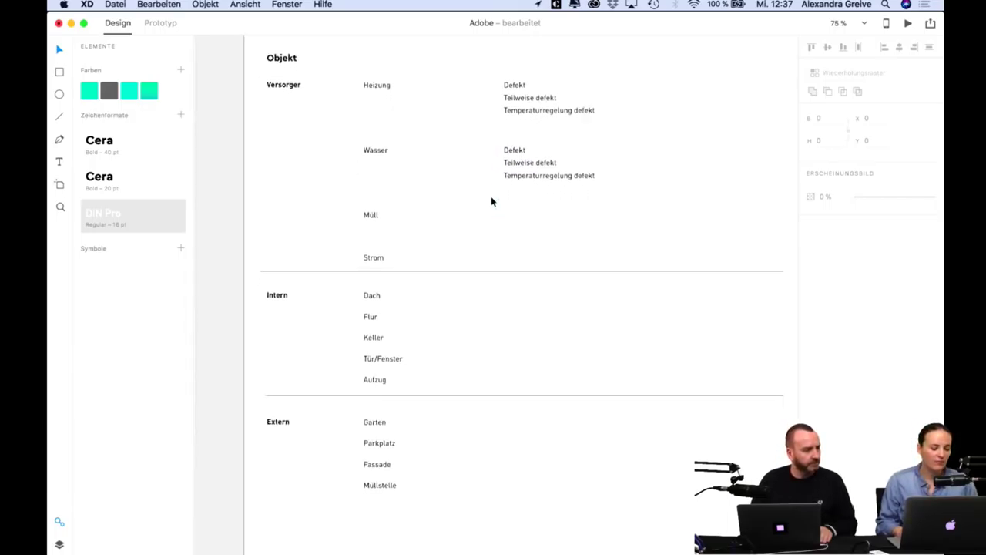
{"action": "scroll", "coordinate": [491, 201], "scroll_direction": "down", "scroll_amount": 1}
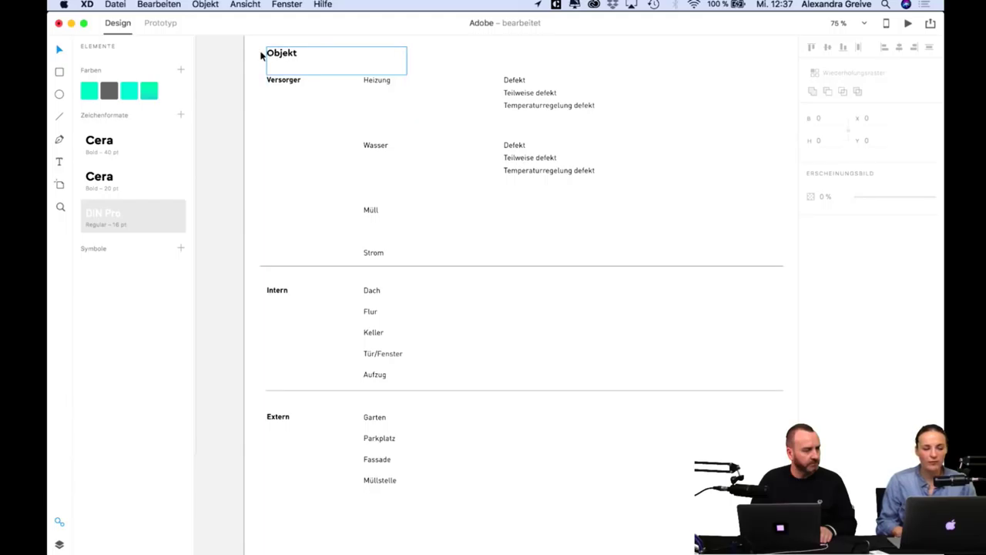
{"action": "scroll", "coordinate": [368, 97], "scroll_direction": "up", "scroll_amount": 3}
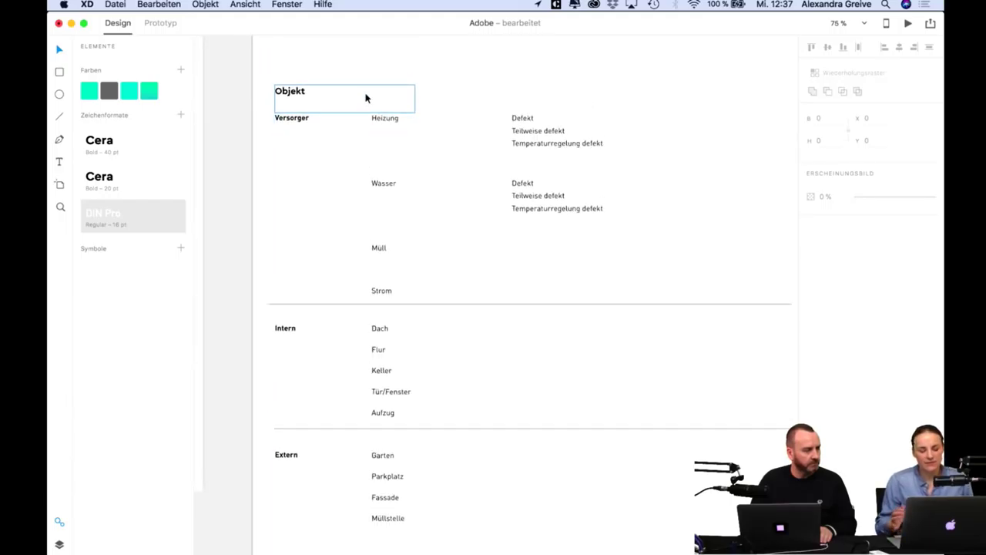
{"action": "key", "text": "super+minus"}
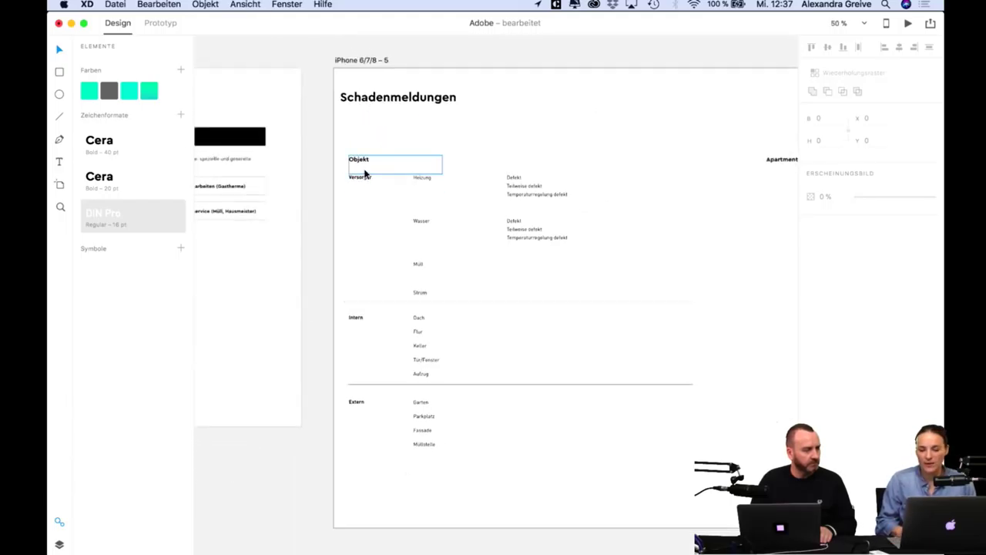
{"action": "key", "text": "super+plus"}
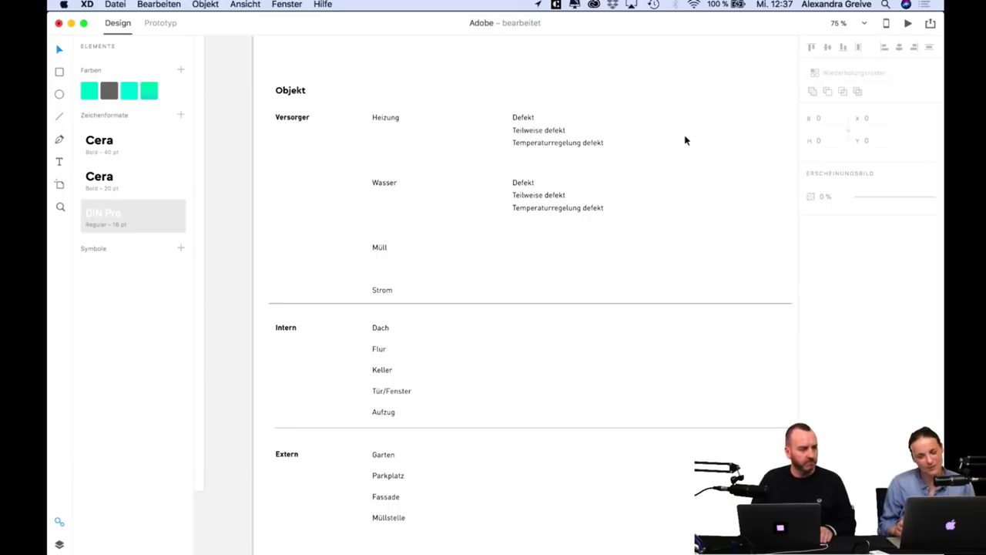
{"action": "scroll", "coordinate": [685, 139], "scroll_direction": "down", "scroll_amount": 3}
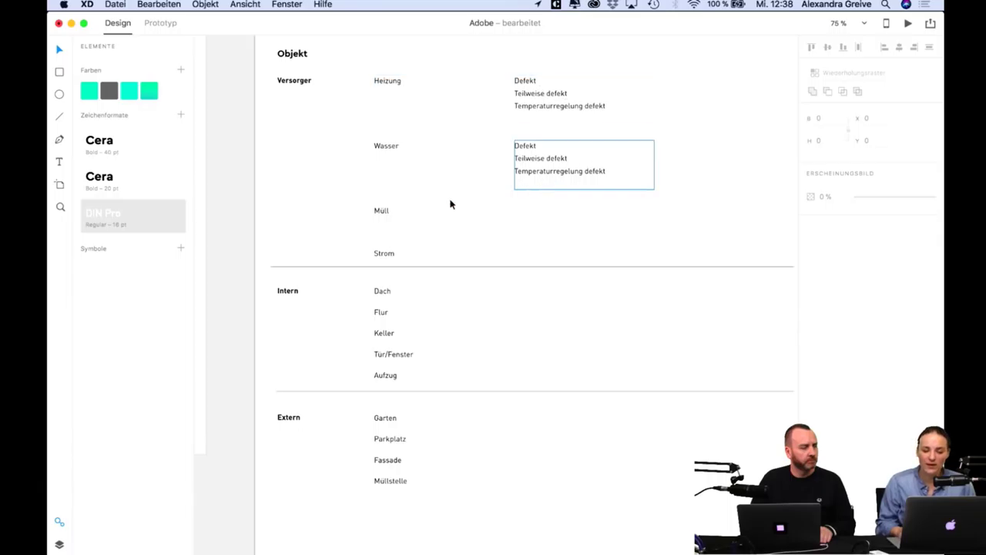
Scroll down to show the Intern items (Dach, Flur, Keller) and Extern items (Garten, Parkplatz, Fassade).
{"action": "scroll", "coordinate": [297, 174], "scroll_direction": "down", "scroll_amount": 2}
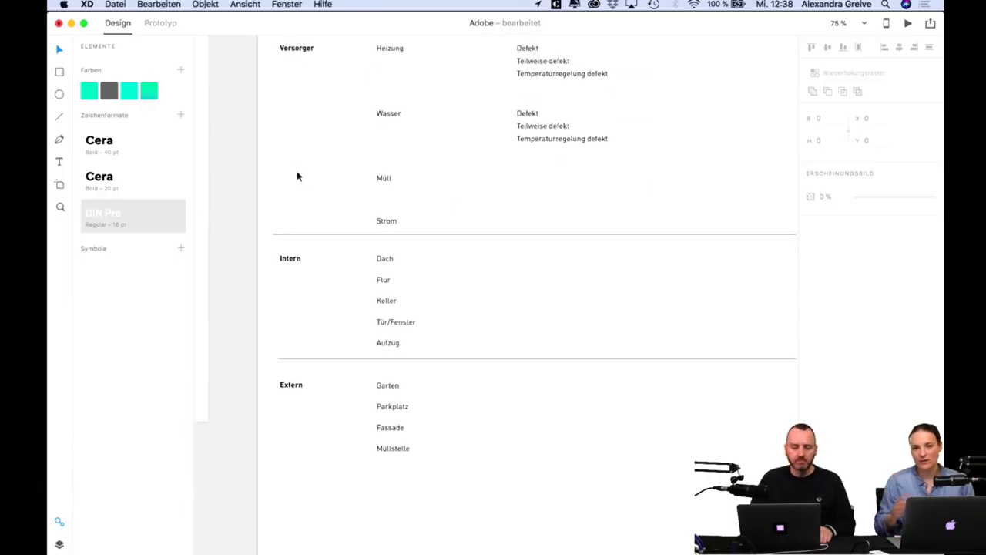
{"action": "scroll", "coordinate": [297, 176], "scroll_direction": "down", "scroll_amount": 5}
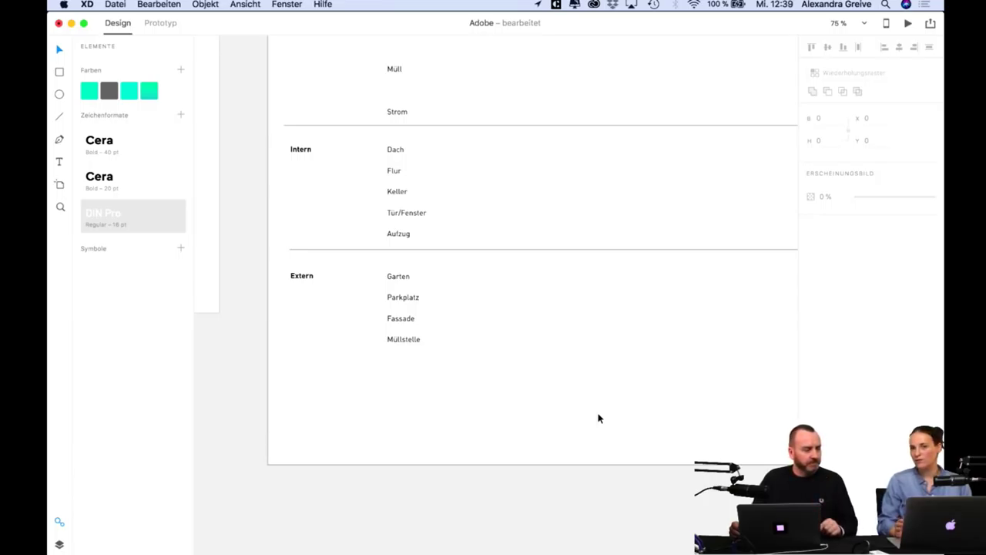
Zoom out from 75% to 50% and frame the whole Schadenmeldungen artboard beside its neighbour.
{"action": "scroll", "coordinate": [597, 418], "scroll_direction": "up", "scroll_amount": 3}
{"action": "key", "text": "super+minus"}
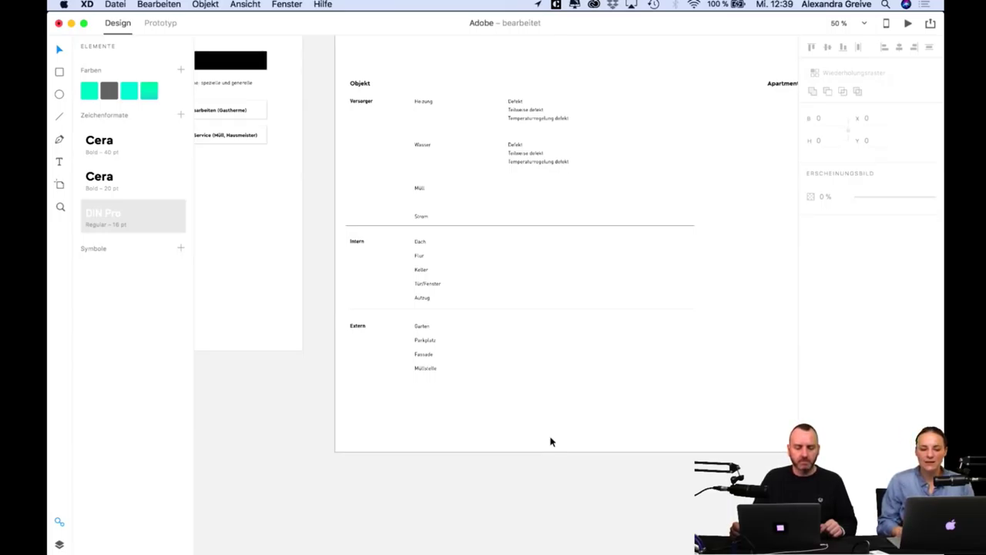
{"action": "scroll", "coordinate": [550, 441], "scroll_direction": "down", "scroll_amount": 2}
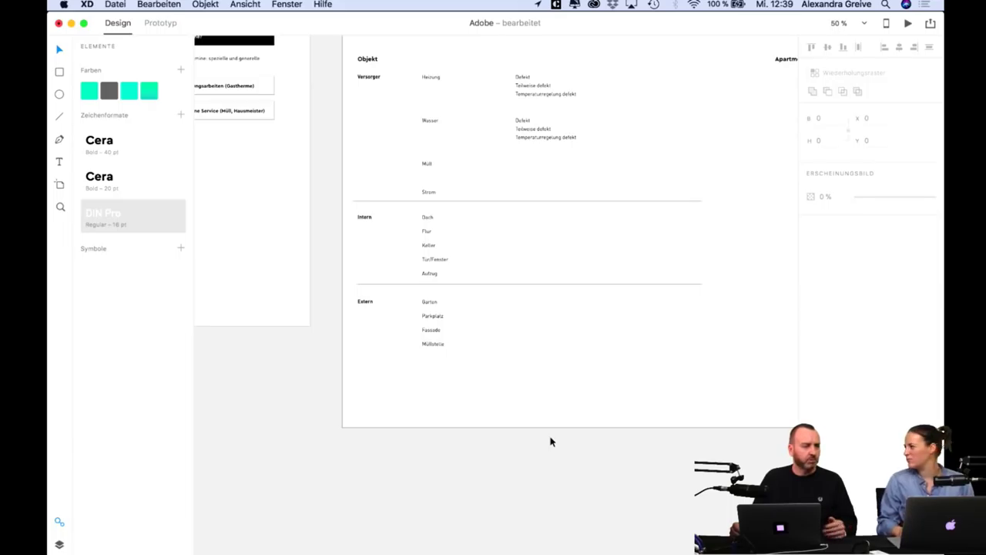
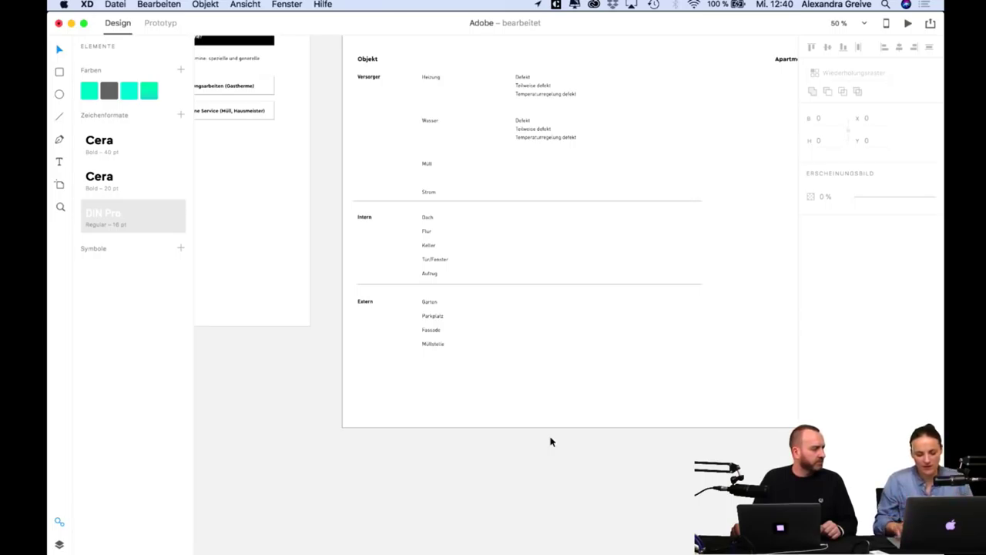
Zoom out and pan across the canvas to the home, welcome and chat iPhone artboards.
{"action": "key", "text": "super+minus"}
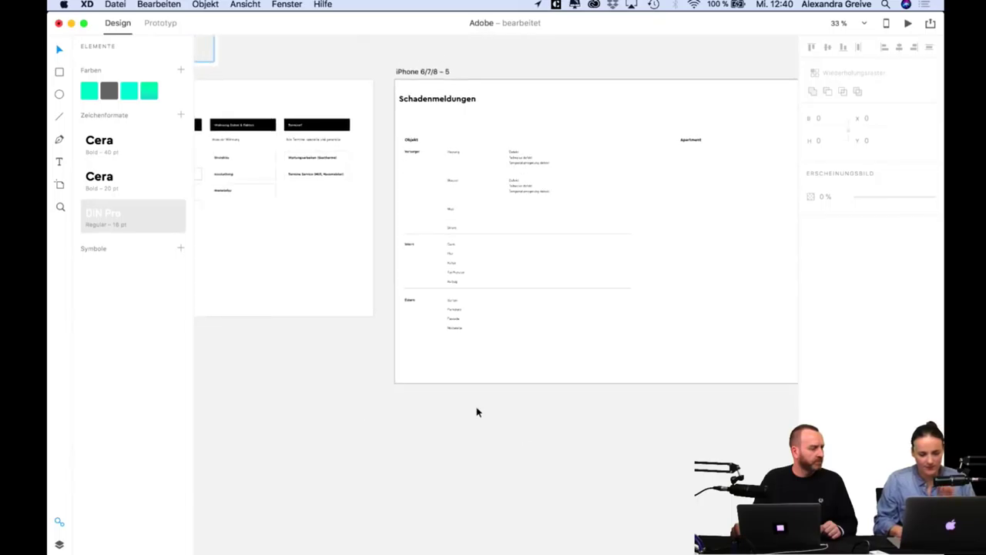
{"action": "scroll", "coordinate": [475, 409], "scroll_direction": "down", "scroll_amount": 10}
{"action": "scroll", "coordinate": [475, 409], "scroll_direction": "left", "scroll_amount": 6}
{"action": "scroll", "coordinate": [477, 412], "scroll_direction": "down", "scroll_amount": 3}
{"action": "scroll", "coordinate": [477, 412], "scroll_direction": "left", "scroll_amount": 2}
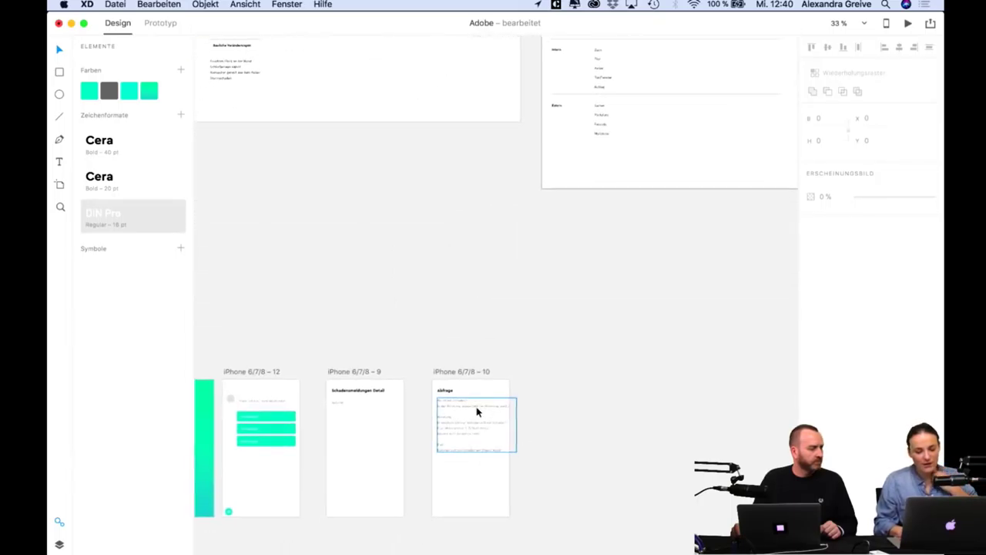
{"action": "scroll", "coordinate": [456, 270], "scroll_direction": "down", "scroll_amount": 3}
{"action": "scroll", "coordinate": [456, 269], "scroll_direction": "left", "scroll_amount": 2}
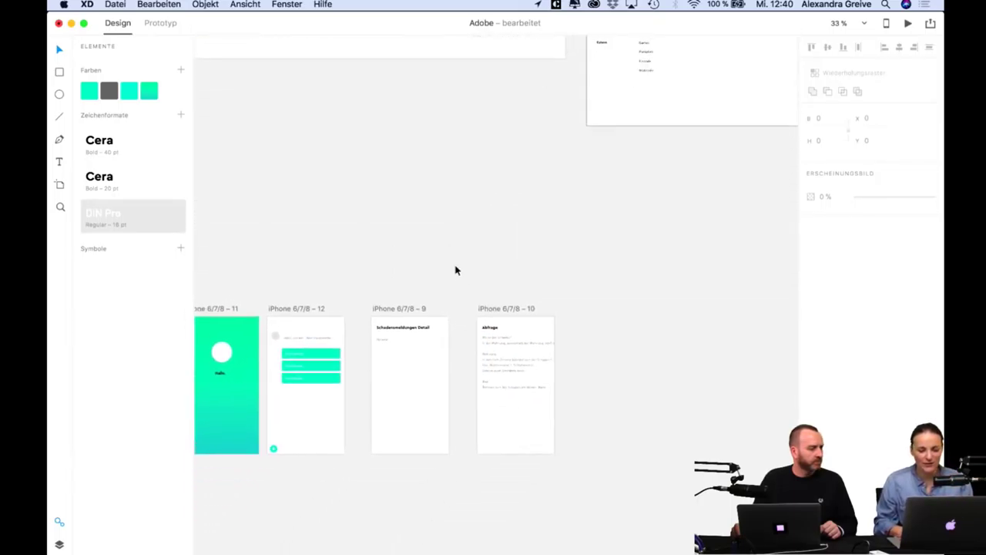
{"action": "scroll", "coordinate": [455, 269], "scroll_direction": "up", "scroll_amount": 2}
{"action": "scroll", "coordinate": [456, 270], "scroll_direction": "right", "scroll_amount": 2}
{"action": "scroll", "coordinate": [455, 269], "scroll_direction": "right", "scroll_amount": 2}
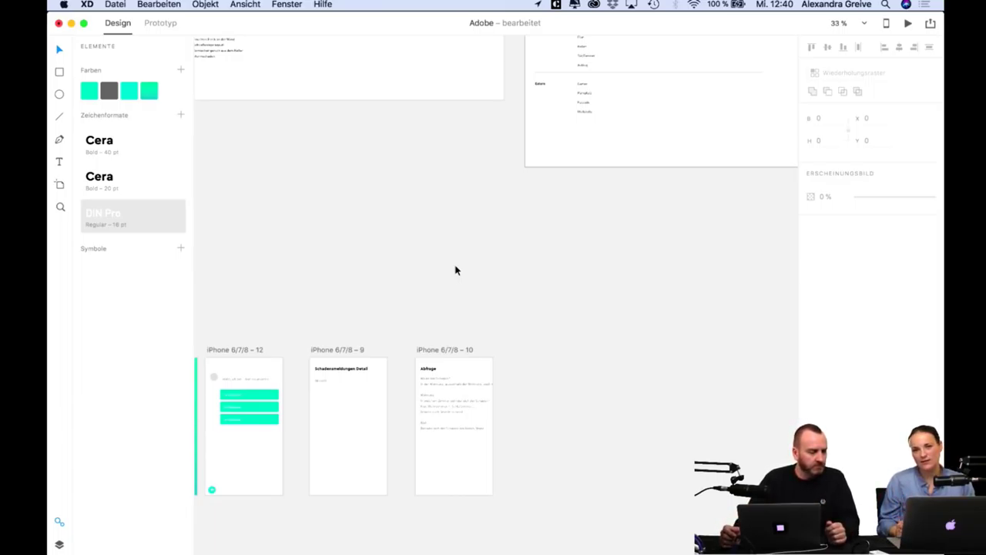
{"action": "scroll", "coordinate": [455, 270], "scroll_direction": "up", "scroll_amount": 5}
{"action": "scroll", "coordinate": [455, 270], "scroll_direction": "right", "scroll_amount": 4}
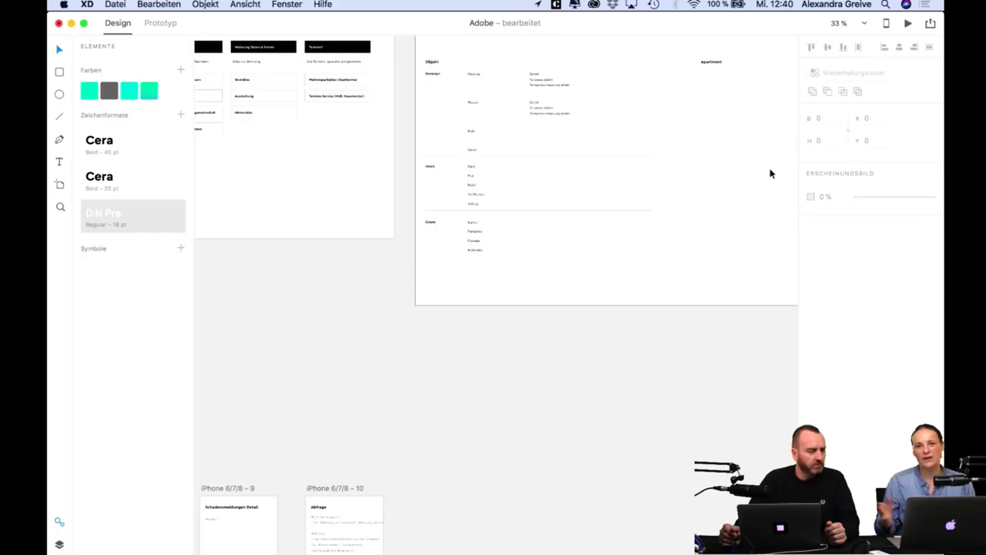
{"action": "scroll", "coordinate": [688, 339], "scroll_direction": "down", "scroll_amount": 5}
{"action": "scroll", "coordinate": [687, 339], "scroll_direction": "left", "scroll_amount": 4}
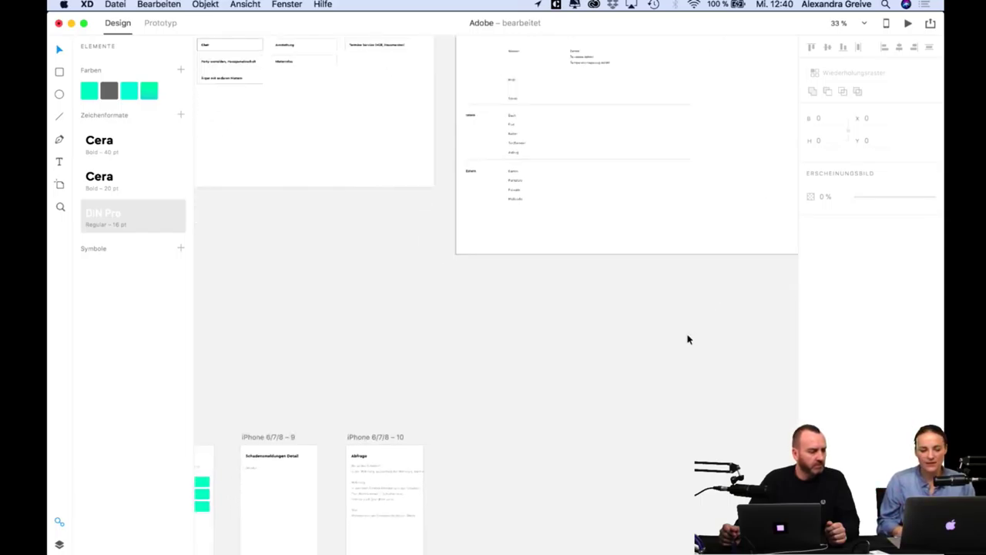
{"action": "scroll", "coordinate": [688, 339], "scroll_direction": "down", "scroll_amount": 1}
{"action": "scroll", "coordinate": [688, 339], "scroll_direction": "left", "scroll_amount": 1}
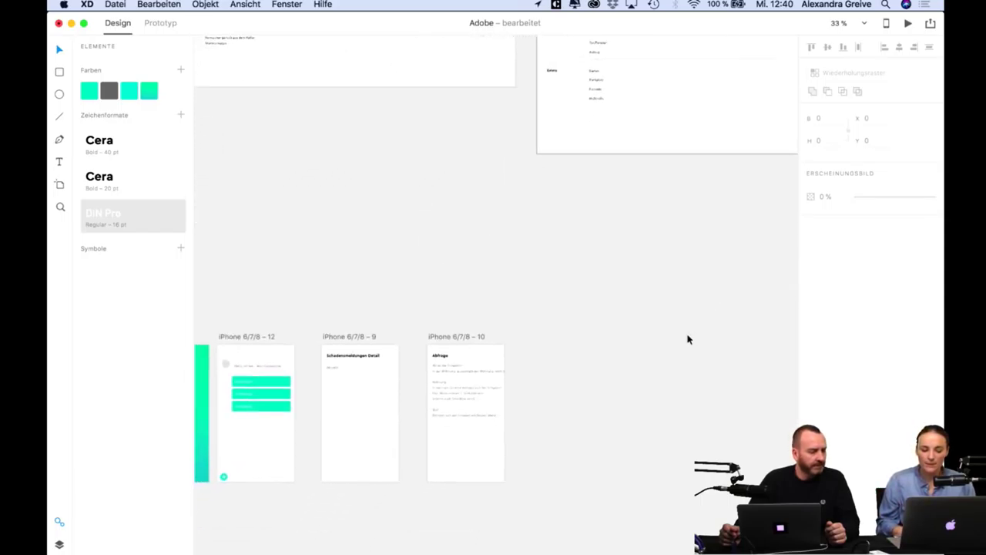
{"action": "scroll", "coordinate": [688, 339], "scroll_direction": "down", "scroll_amount": 2}
{"action": "scroll", "coordinate": [688, 339], "scroll_direction": "left", "scroll_amount": 2}
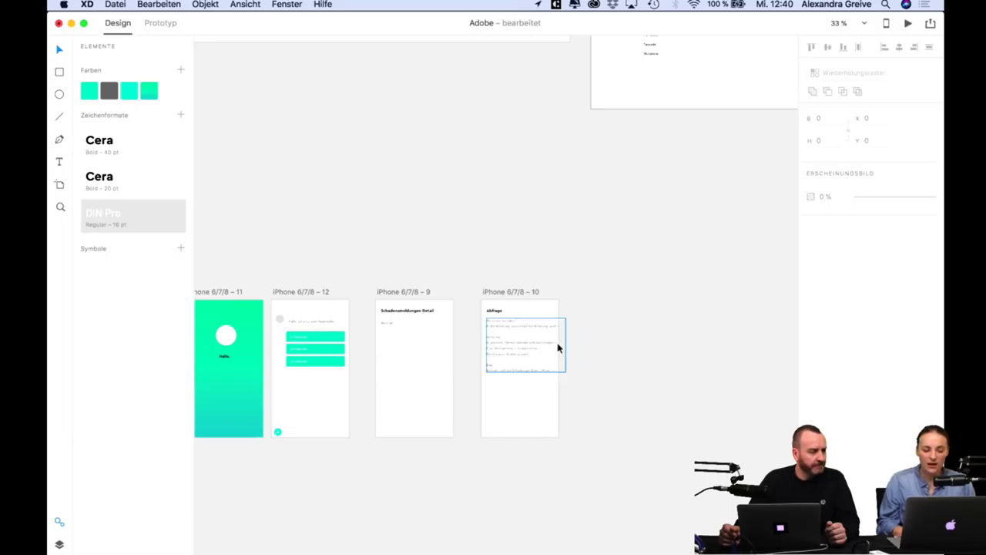
{"action": "scroll", "coordinate": [556, 346], "scroll_direction": "down", "scroll_amount": 2}
{"action": "scroll", "coordinate": [557, 346], "scroll_direction": "left", "scroll_amount": 5}
{"action": "scroll", "coordinate": [559, 348], "scroll_direction": "down", "scroll_amount": 1}
{"action": "scroll", "coordinate": [559, 349], "scroll_direction": "left", "scroll_amount": 3}
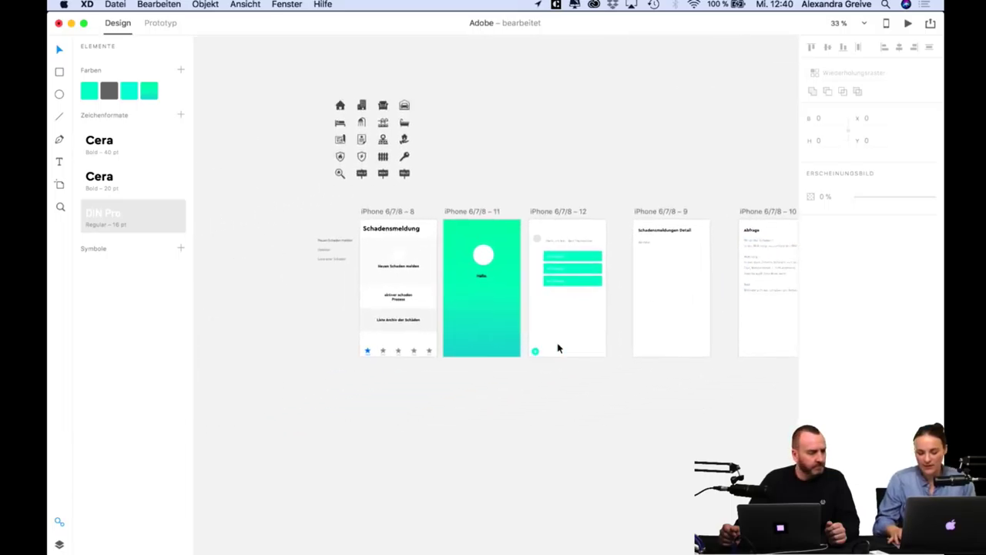
{"action": "scroll", "coordinate": [558, 348], "scroll_direction": "up", "scroll_amount": 5}
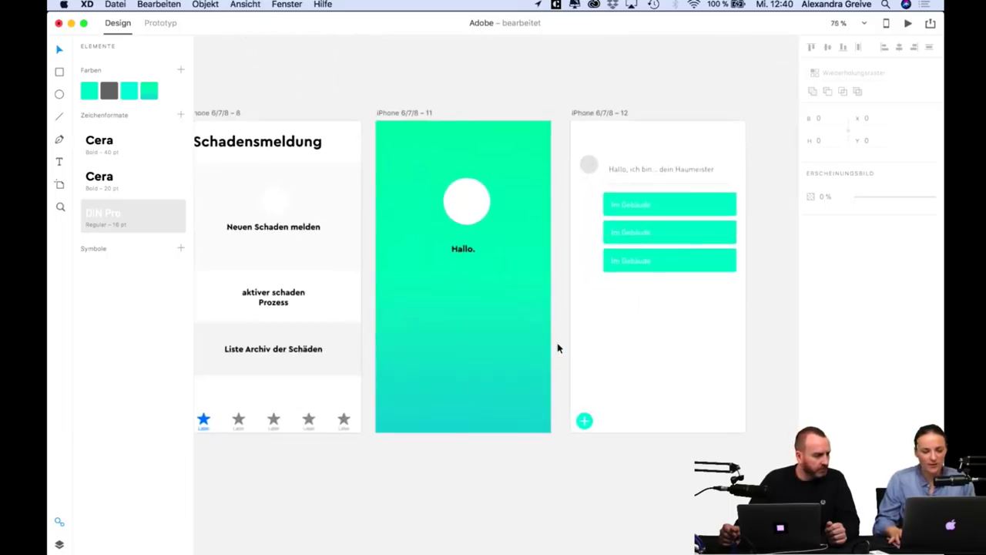
Zoom the canvas to 100% with Cmd+1 on the welcome and chat artboards.
{"action": "key", "text": "super+1"}
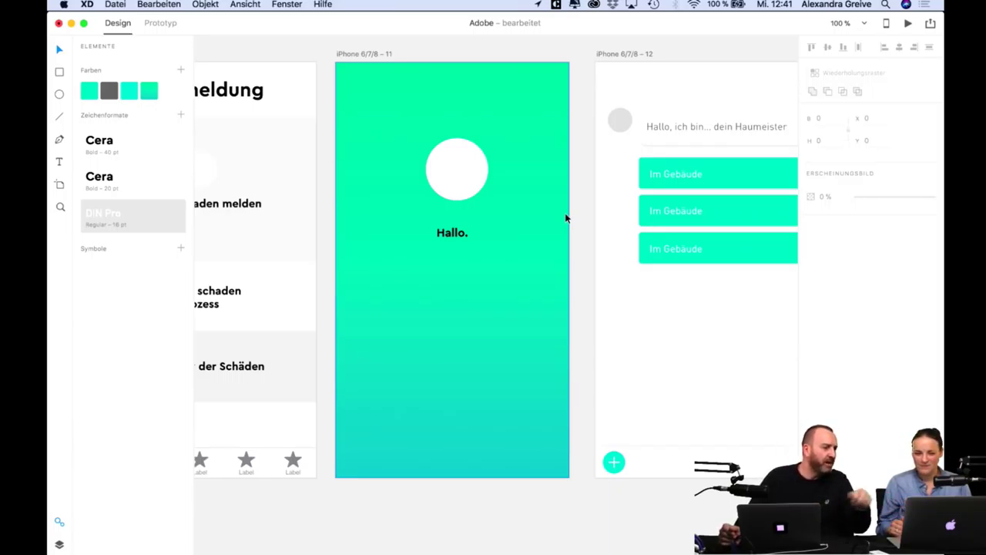
Correct 'Haumeister' to 'Hausmeister' in the chat greeting text.
{"action": "left_click", "coordinate": [728, 128]}
{"action": "double_click", "coordinate": [729, 128]}
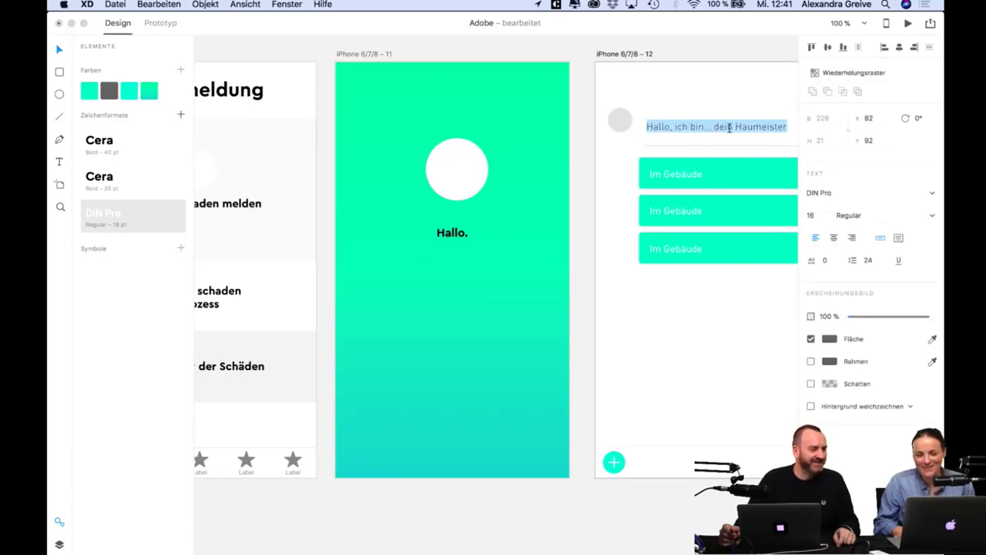
{"action": "left_click", "coordinate": [740, 128]}
{"action": "type", "text": "s"}
{"action": "key", "text": "Escape"}
Delete the second and third 'Im Gebäude' reply tiles.
{"action": "left_click", "coordinate": [649, 210]}
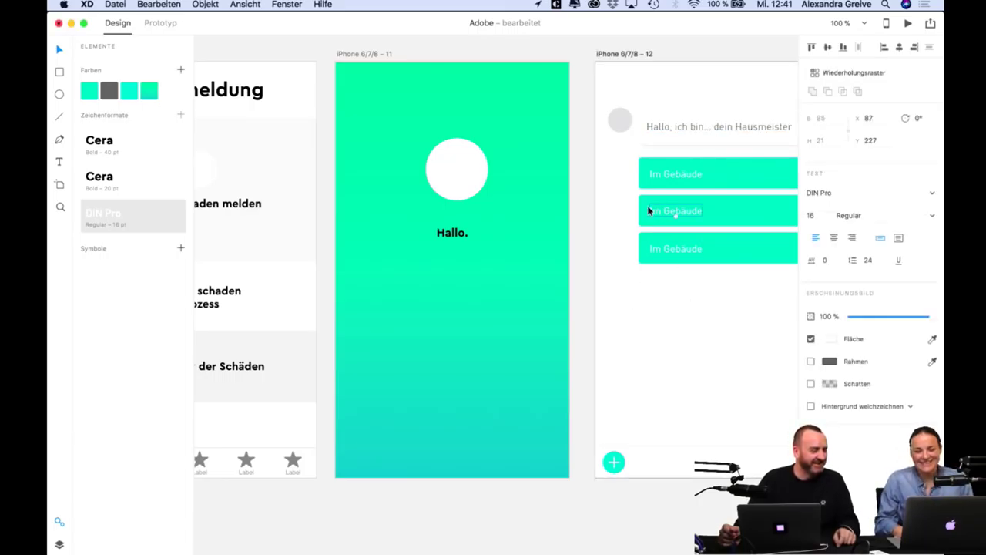
{"action": "left_click", "coordinate": [646, 249], "text": "shift"}
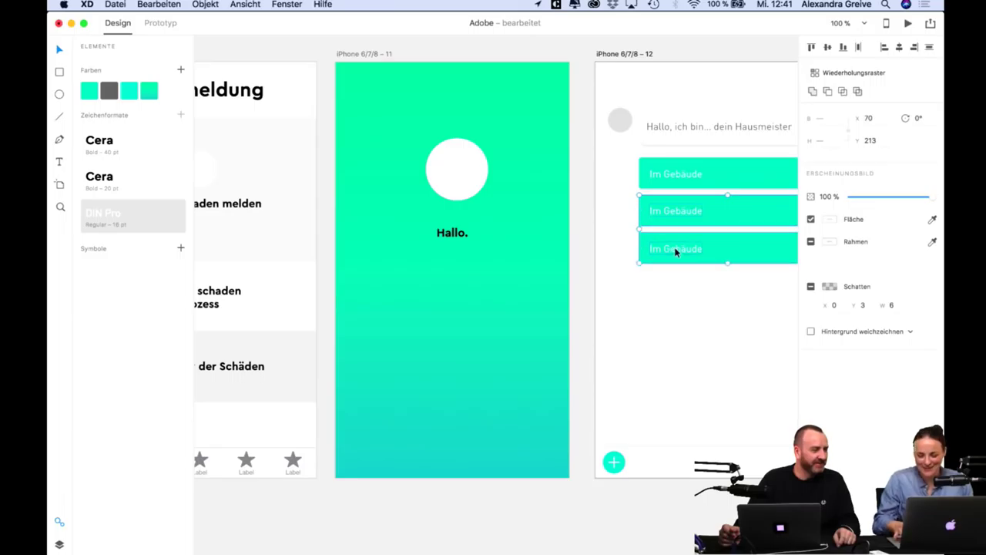
{"action": "key", "text": "Delete"}
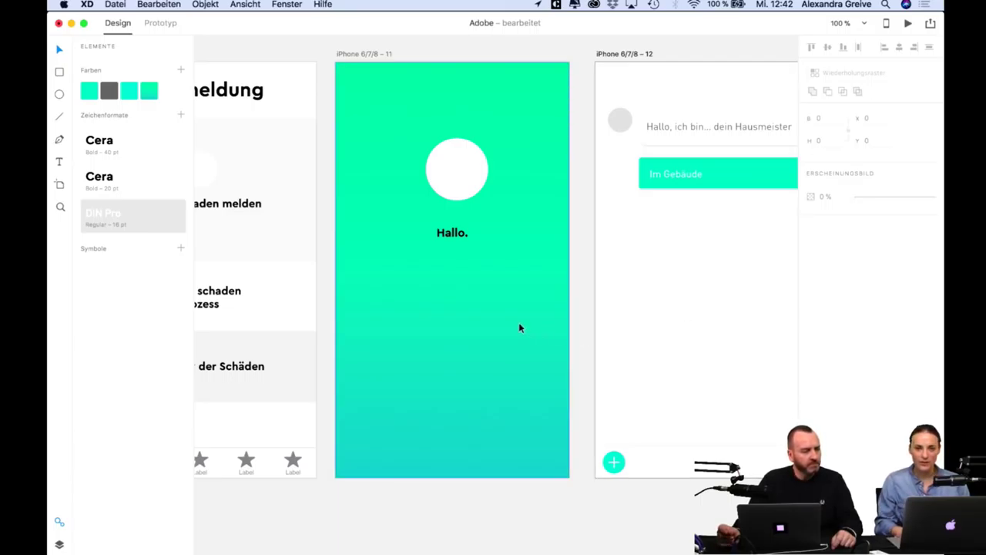
Zoom out with Cmd+0 and pan to the PHASE 2 board's Schadensmeldungen column.
{"action": "scroll", "coordinate": [519, 324], "scroll_direction": "left", "scroll_amount": 5}
{"action": "scroll", "coordinate": [518, 328], "scroll_direction": "left", "scroll_amount": 3}
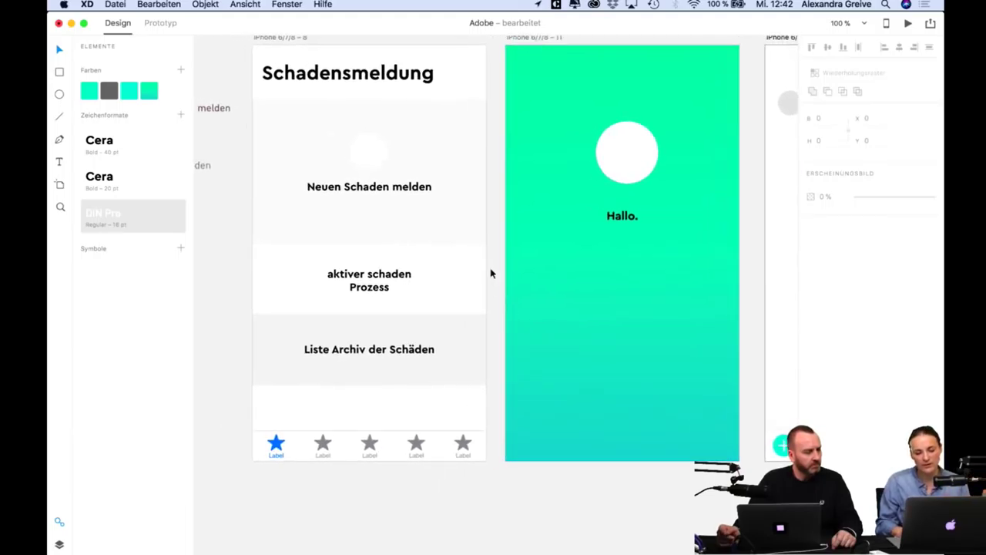
{"action": "scroll", "coordinate": [501, 332], "scroll_direction": "left", "scroll_amount": 2}
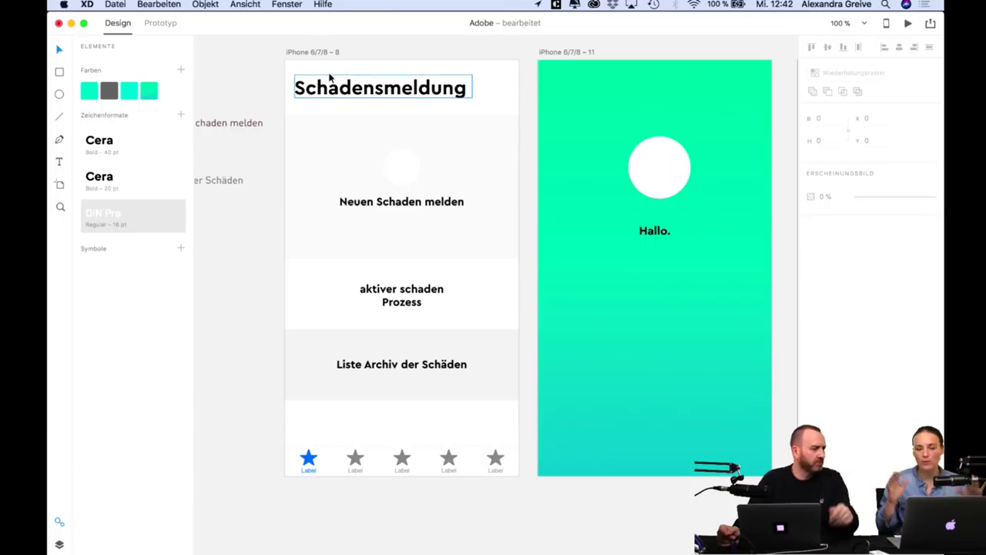
{"action": "key", "text": "super+0"}
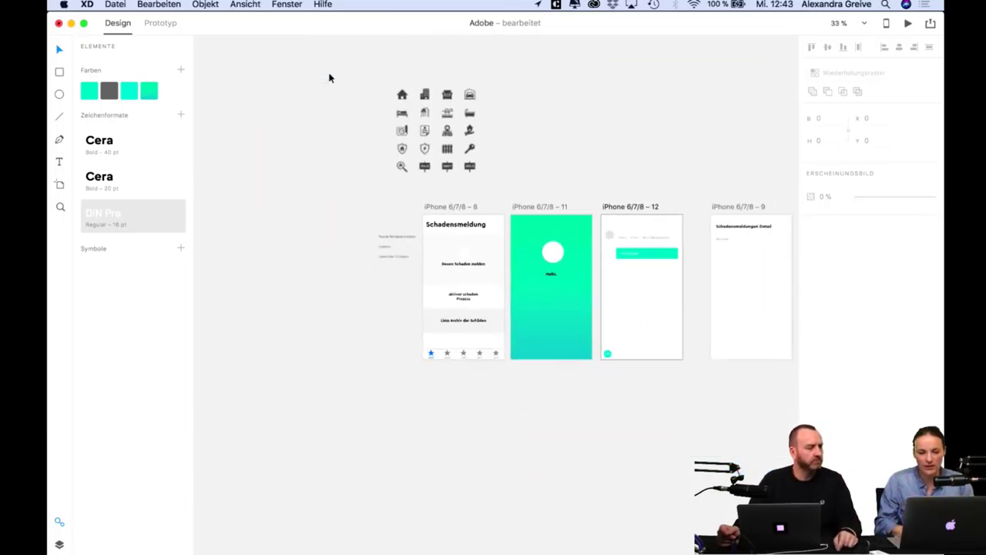
{"action": "scroll", "coordinate": [485, 218], "scroll_direction": "right", "scroll_amount": 5}
{"action": "scroll", "coordinate": [485, 218], "scroll_direction": "up", "scroll_amount": 4}
{"action": "scroll", "coordinate": [488, 216], "scroll_direction": "left", "scroll_amount": 5}
{"action": "scroll", "coordinate": [489, 216], "scroll_direction": "up", "scroll_amount": 2}
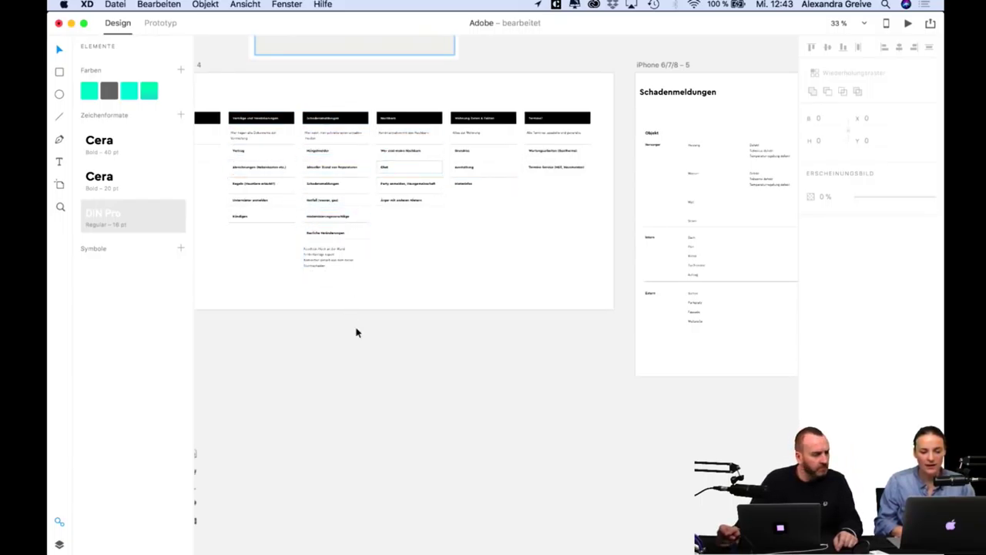
{"action": "scroll", "coordinate": [357, 332], "scroll_direction": "down", "scroll_amount": 2}
{"action": "scroll", "coordinate": [357, 332], "scroll_direction": "left", "scroll_amount": 2}
{"action": "scroll", "coordinate": [357, 332], "scroll_direction": "up", "scroll_amount": 3}
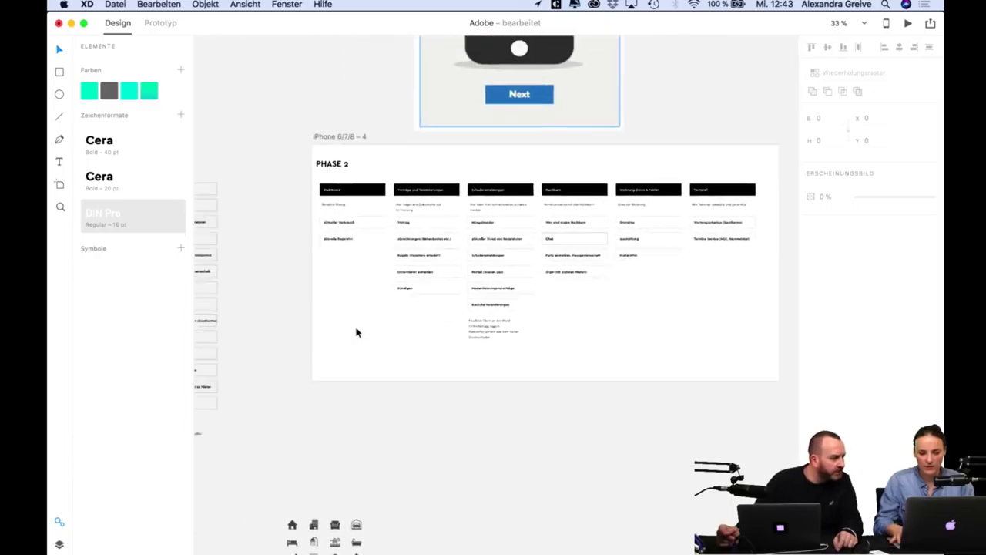
{"action": "scroll", "coordinate": [357, 332], "scroll_direction": "up", "scroll_amount": 5}
{"action": "scroll", "coordinate": [357, 332], "scroll_direction": "down", "scroll_amount": 1}
{"action": "scroll", "coordinate": [356, 332], "scroll_direction": "right", "scroll_amount": 1}
{"action": "scroll", "coordinate": [356, 332], "scroll_direction": "down", "scroll_amount": 1}
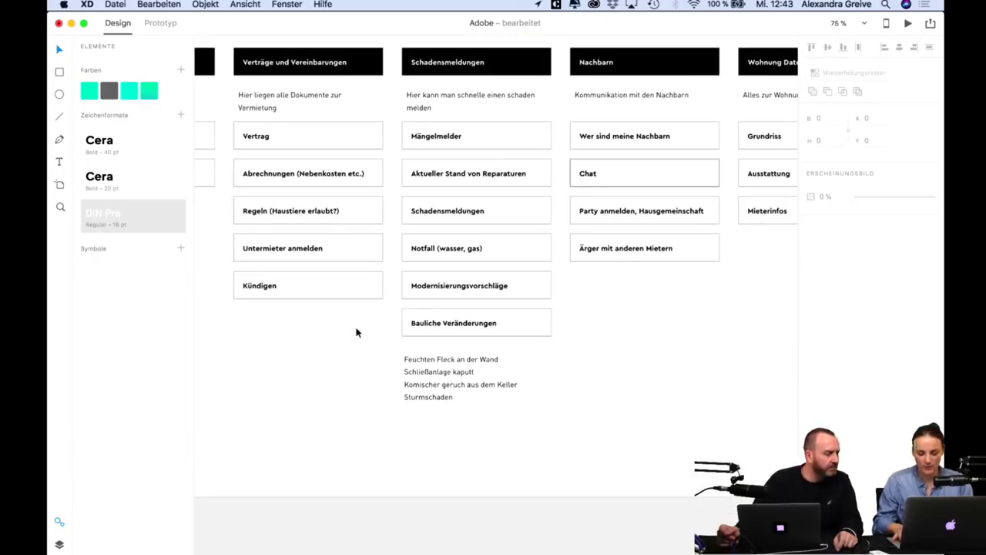
{"action": "scroll", "coordinate": [357, 331], "scroll_direction": "down", "scroll_amount": 3}
Draw a no-fill rectangle with the saved cyan border around the Schadensmeldungen column and fit it snugly.
{"action": "left_click", "coordinate": [59, 72]}
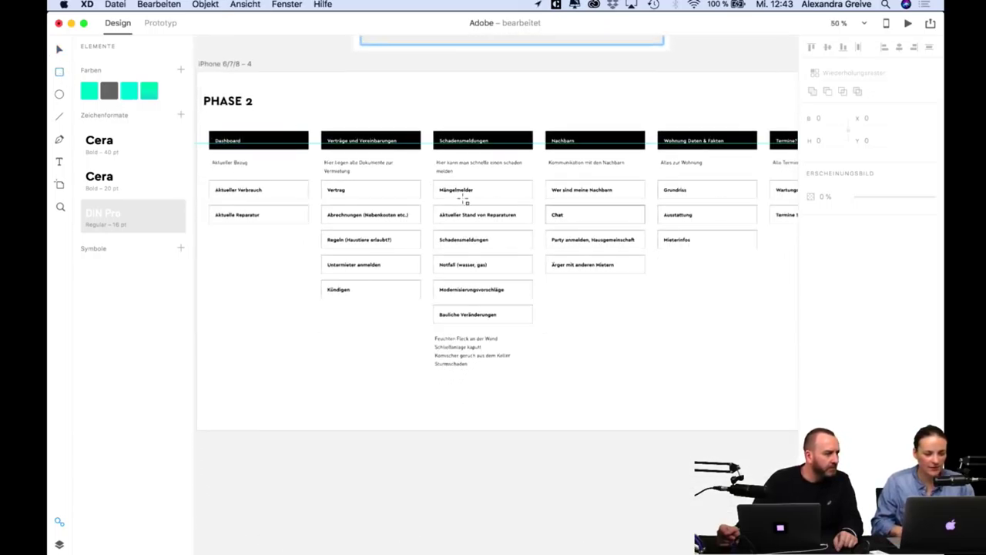
{"action": "left_click_drag", "start_coordinate": [427, 115], "coordinate": [548, 391]}
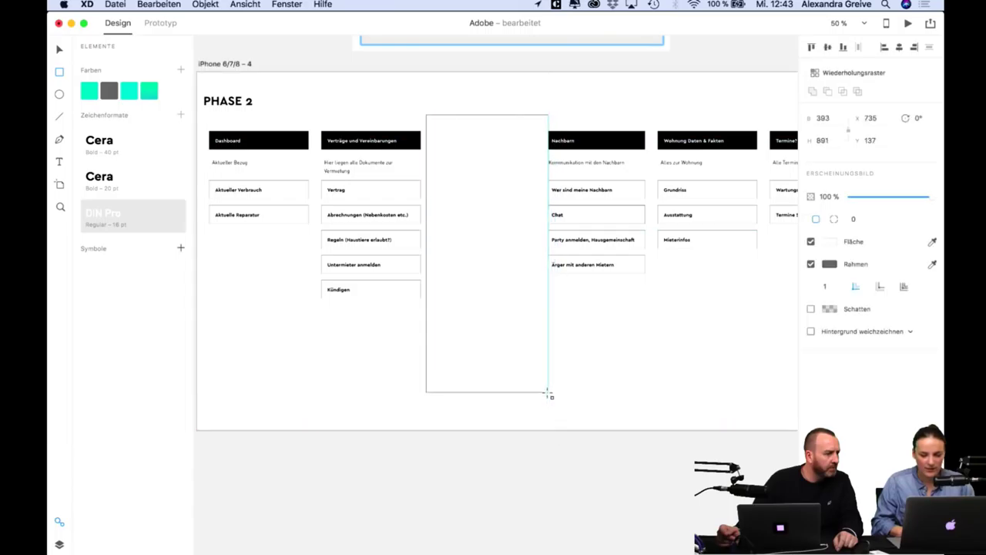
{"action": "left_click", "coordinate": [810, 241]}
{"action": "left_click", "coordinate": [830, 264]}
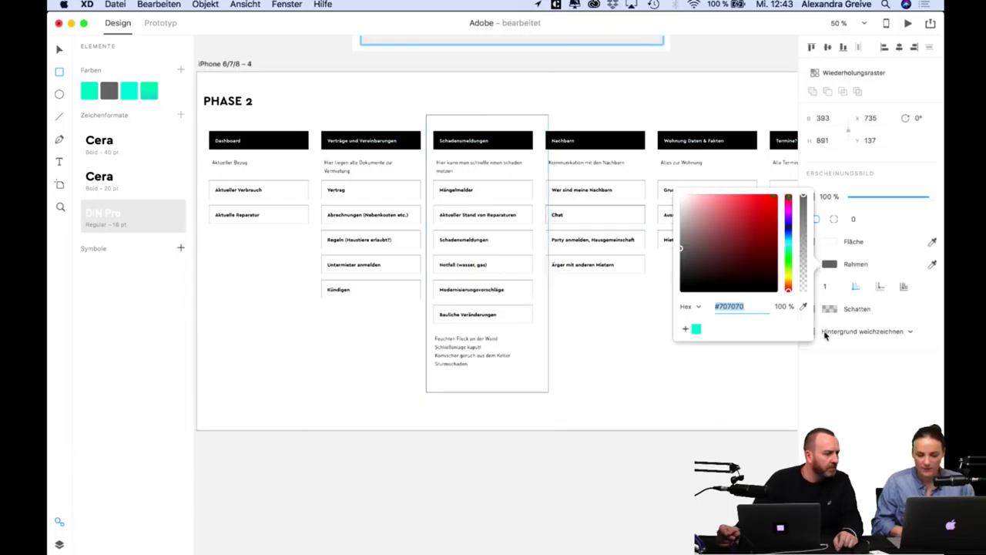
{"action": "left_click", "coordinate": [695, 328]}
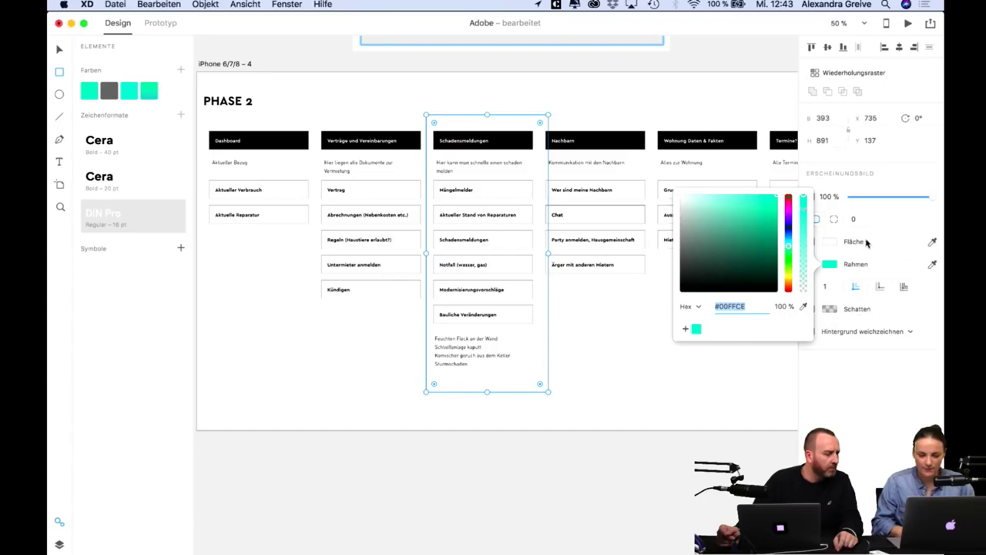
{"action": "left_click", "coordinate": [855, 332]}
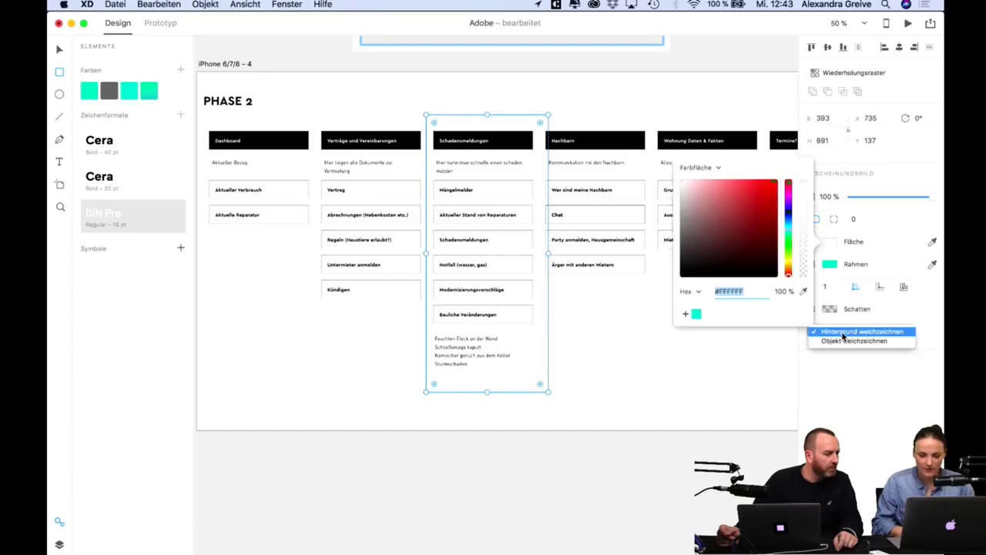
{"action": "left_click", "coordinate": [885, 245]}
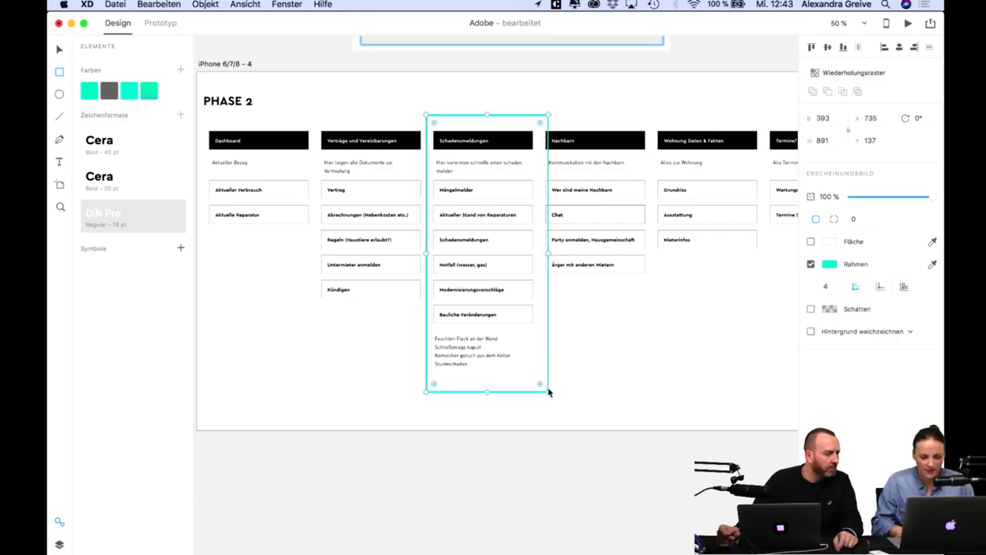
{"action": "left_click_drag", "start_coordinate": [548, 394], "coordinate": [538, 389]}
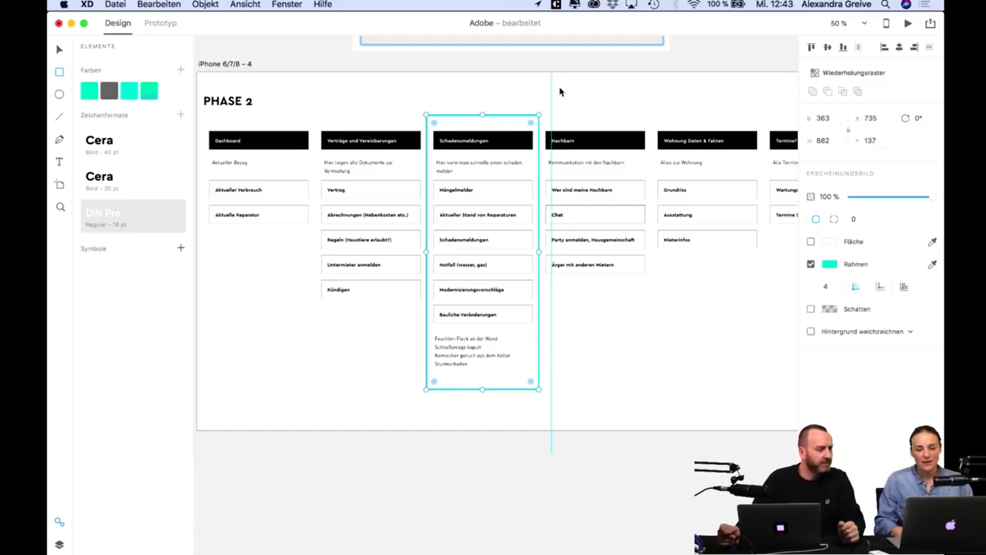
{"action": "scroll", "coordinate": [608, 387], "scroll_direction": "down", "scroll_amount": 3}
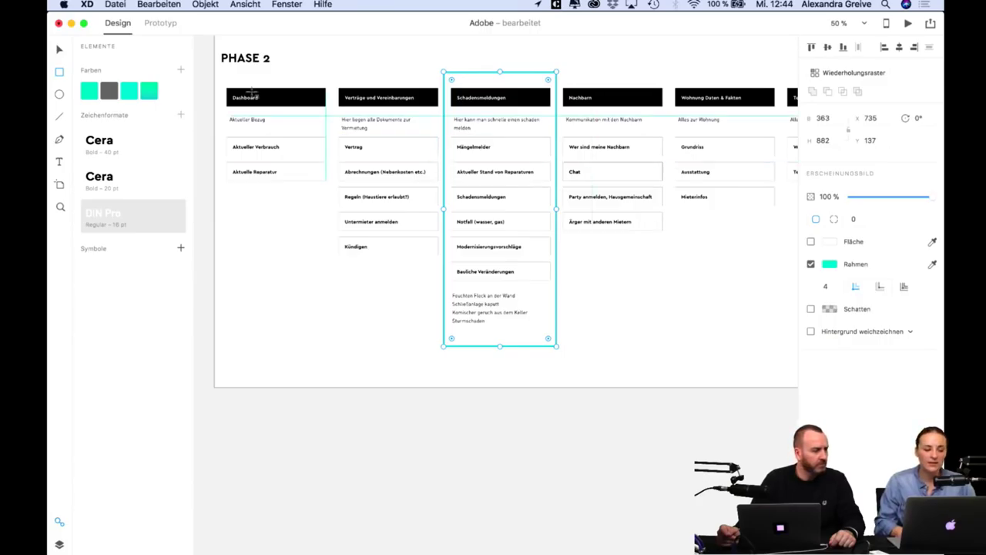
Change the first saved Farben colour to black, #000000.
{"action": "right_click", "coordinate": [85, 92]}
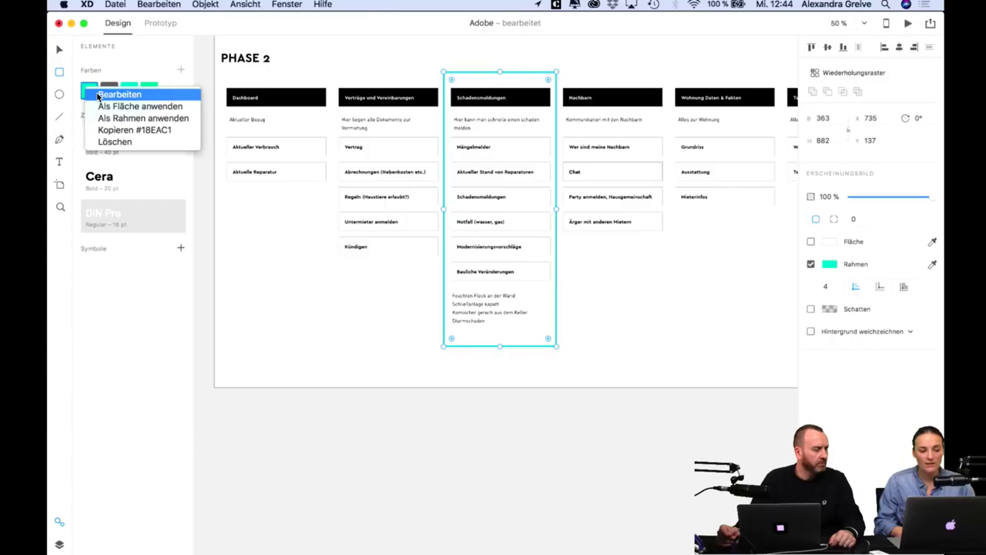
{"action": "left_click", "coordinate": [98, 96]}
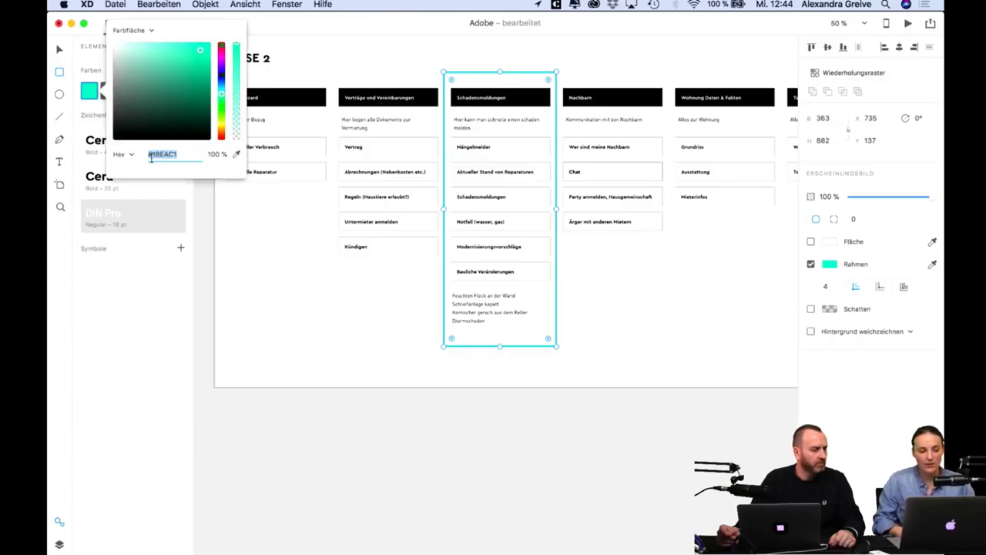
{"action": "mouse_move", "coordinate": [208, 113]}
{"action": "left_mouse_down"}
{"action": "mouse_move", "coordinate": [202, 104]}
{"action": "mouse_move", "coordinate": [239, 104]}
{"action": "left_mouse_up"}
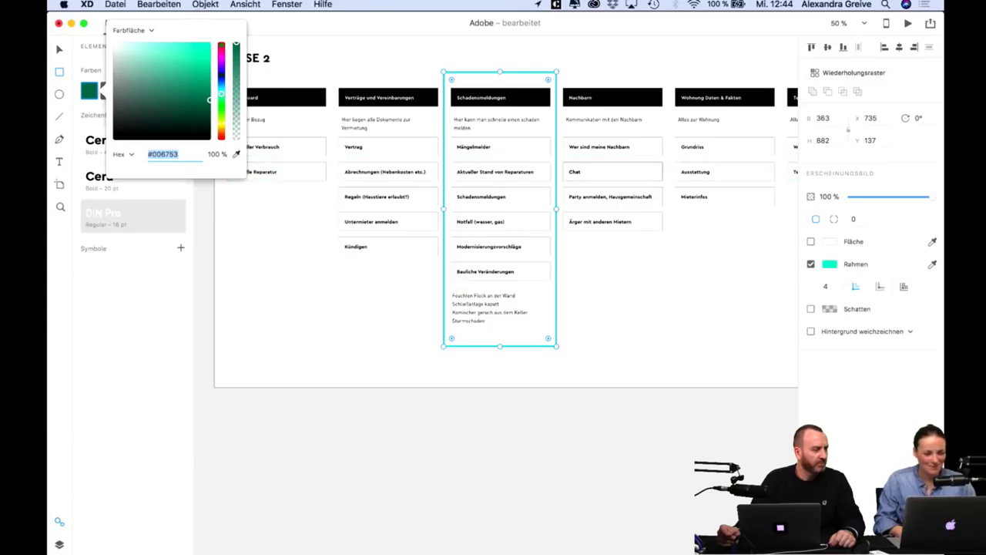
{"action": "left_click", "coordinate": [236, 153]}
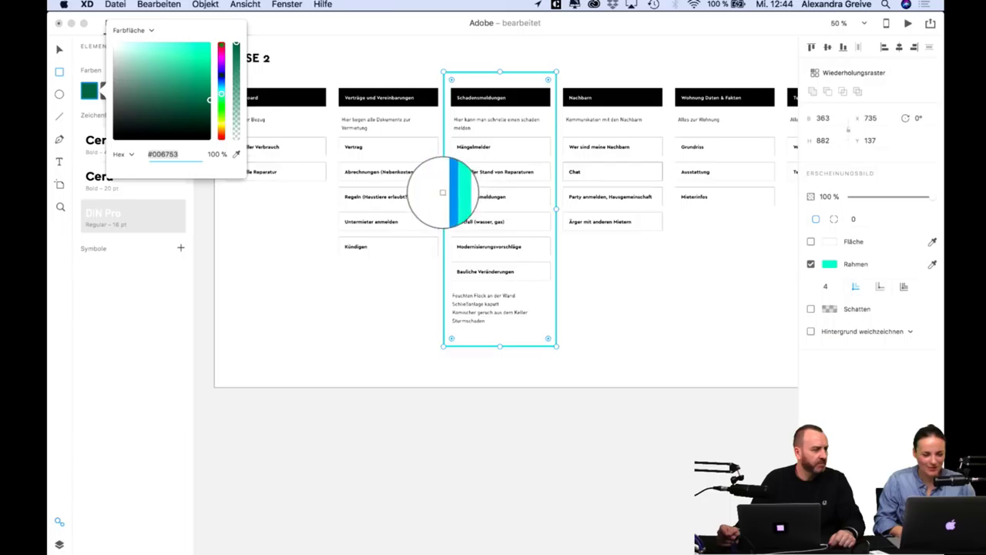
{"action": "left_click", "coordinate": [443, 192]}
{"action": "left_click", "coordinate": [183, 153]}
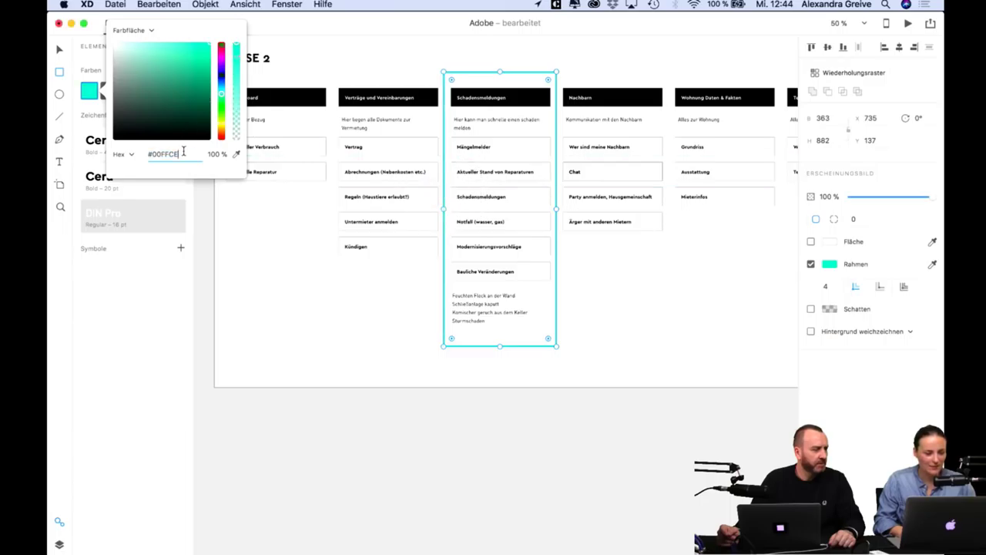
{"action": "left_click_drag", "start_coordinate": [183, 153], "coordinate": [147, 153]}
{"action": "type", "text": "000000"}
{"action": "key", "text": "Return"}
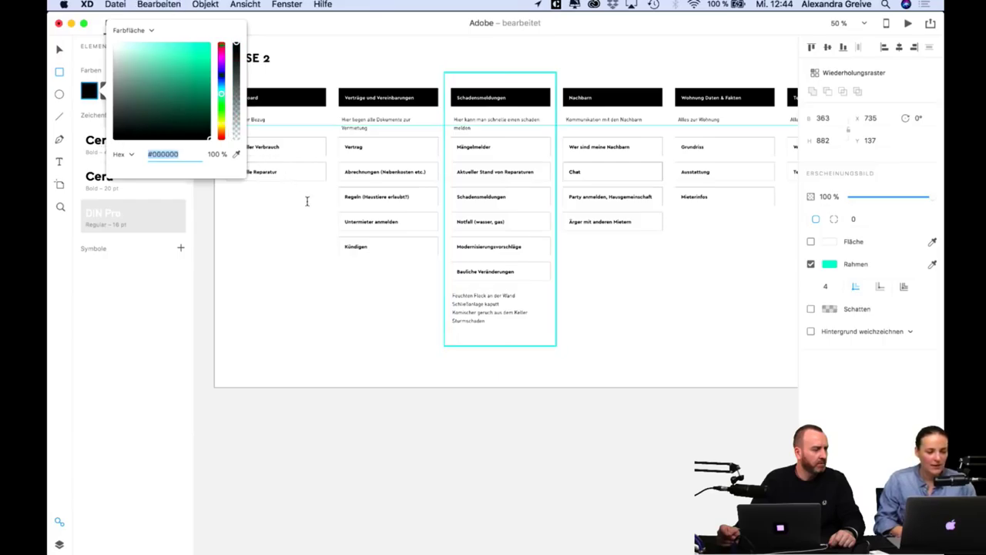
{"action": "left_click", "coordinate": [278, 260]}
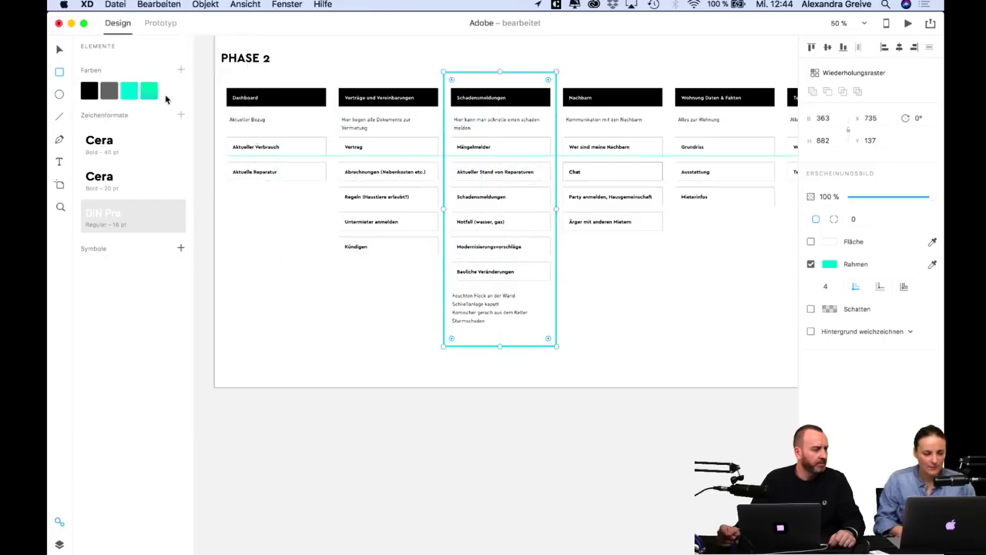
Try the black and then the teal saved colour as the selected outline's fill.
{"action": "left_click", "coordinate": [92, 93]}
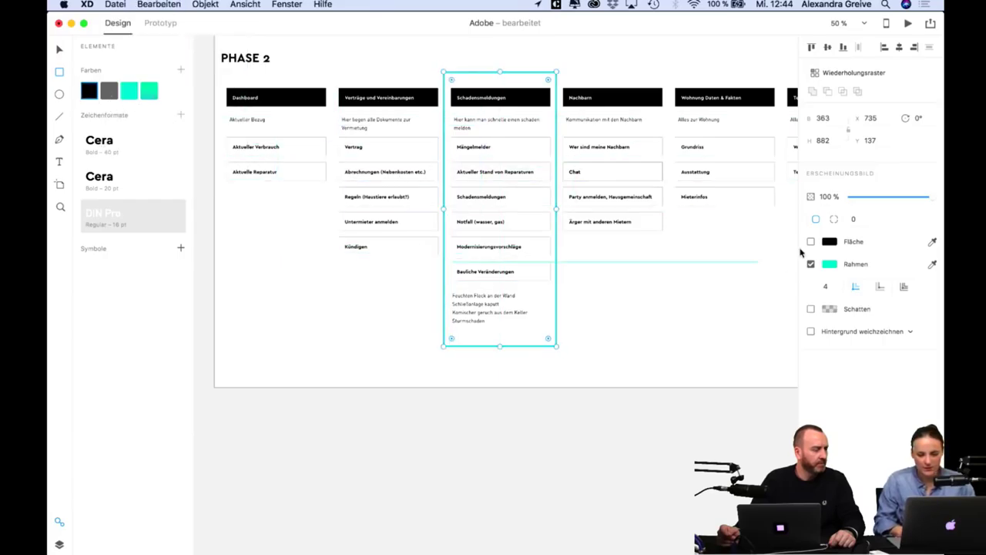
{"action": "left_click", "coordinate": [829, 265]}
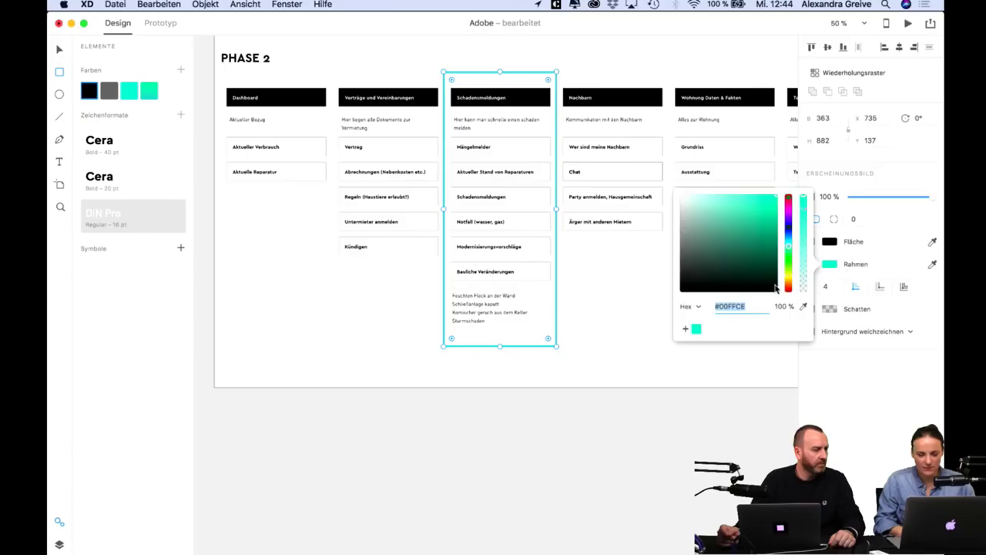
{"action": "left_click", "coordinate": [90, 91]}
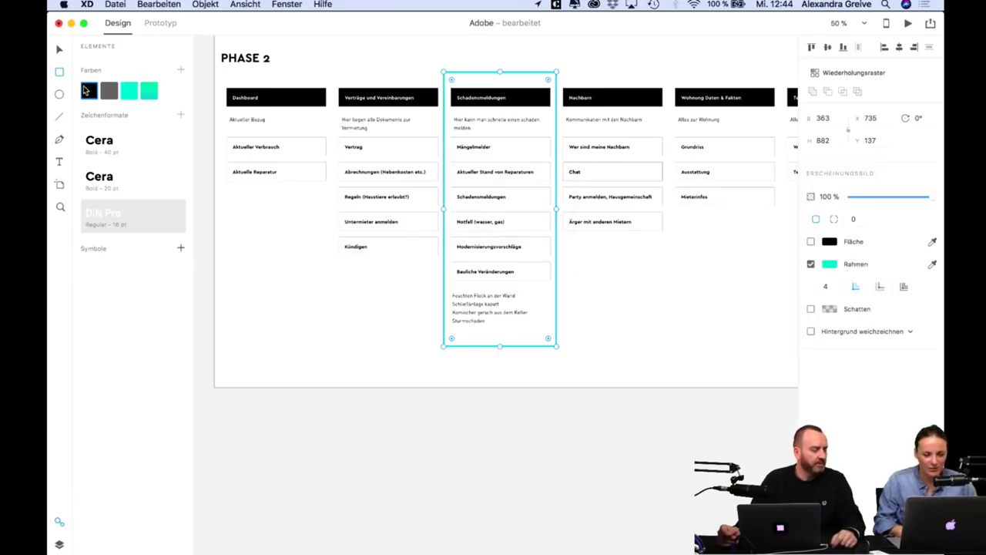
{"action": "scroll", "coordinate": [687, 408], "scroll_direction": "down", "scroll_amount": 15}
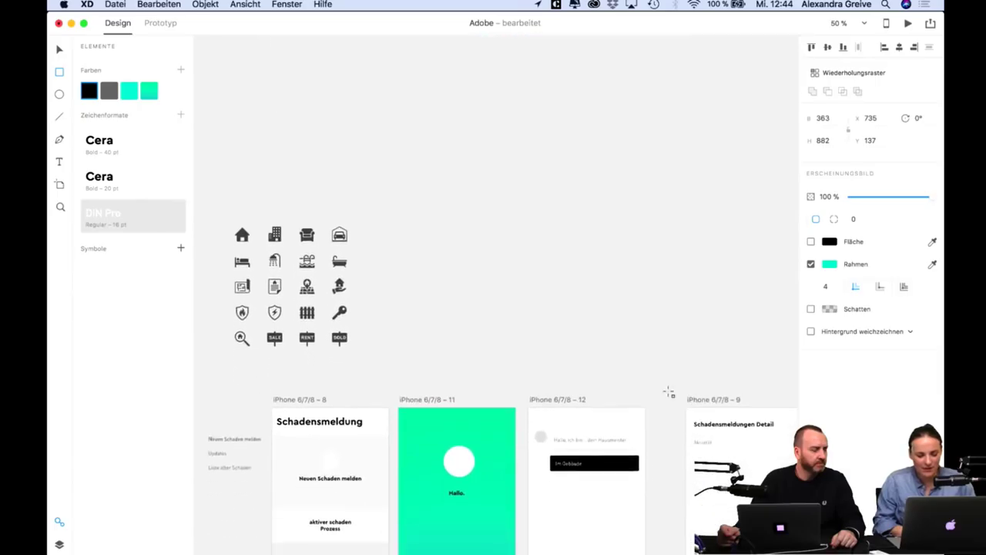
{"action": "left_click", "coordinate": [148, 92]}
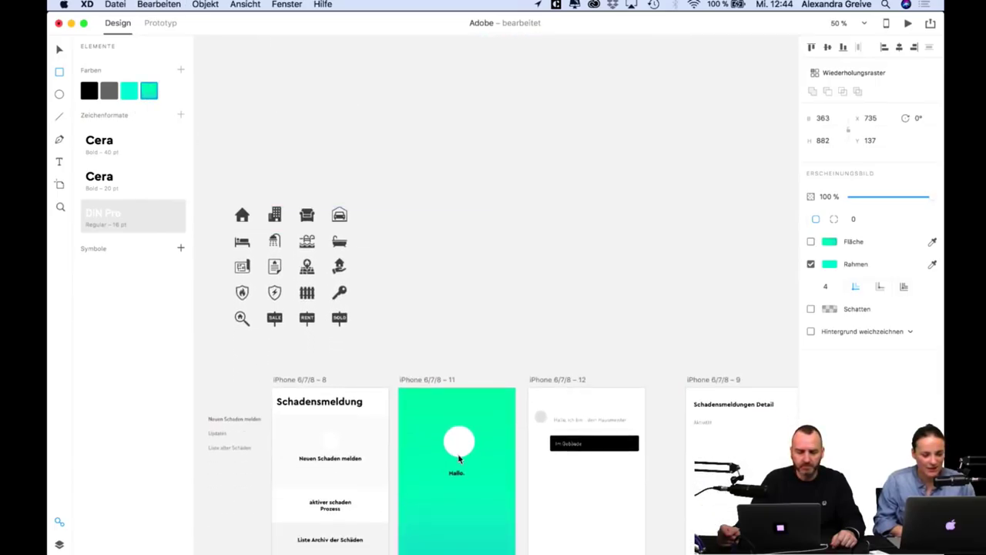
Lighten the welcome artboard's saved green gradient so it fades to pale cyan #96F3F7.
{"action": "left_click", "coordinate": [59, 49]}
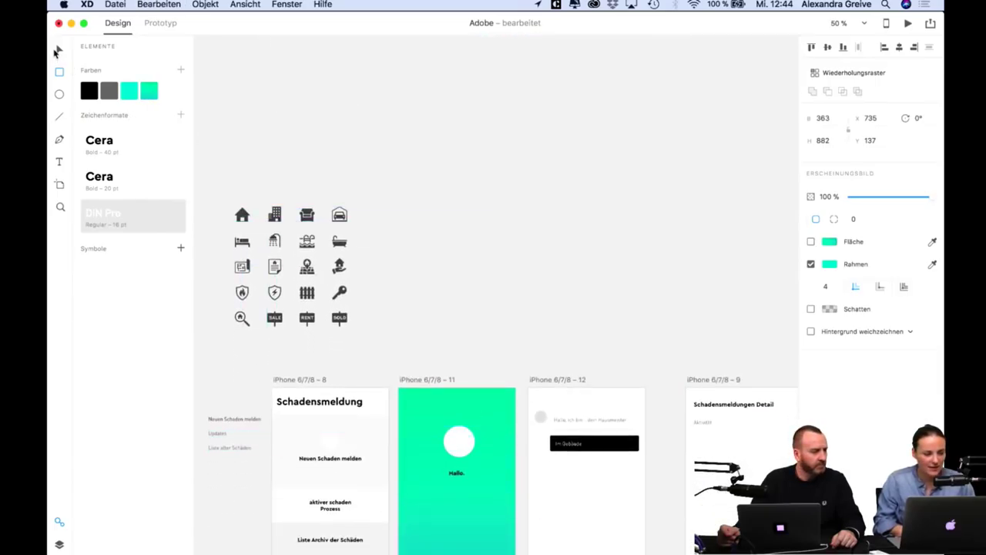
{"action": "left_click", "coordinate": [493, 437]}
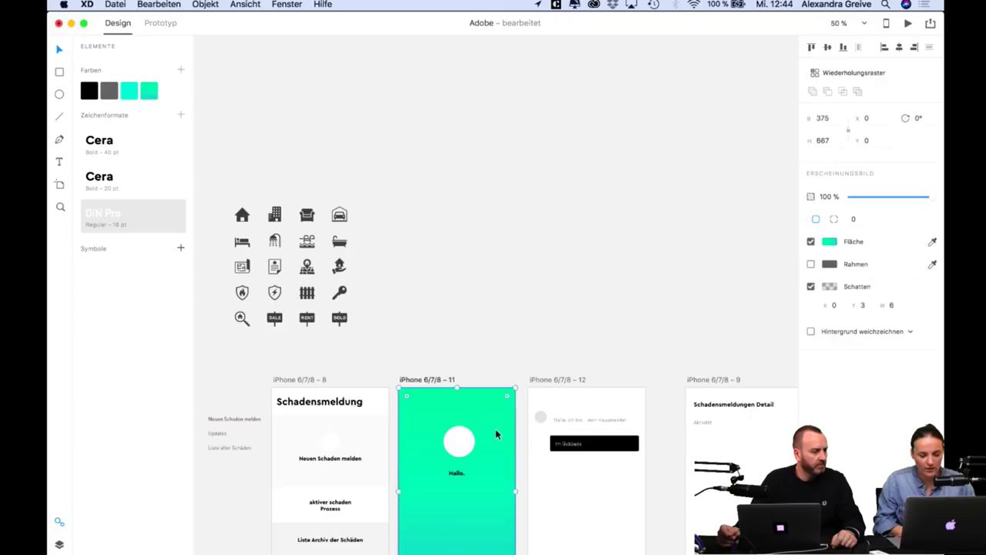
{"action": "left_click", "coordinate": [148, 93]}
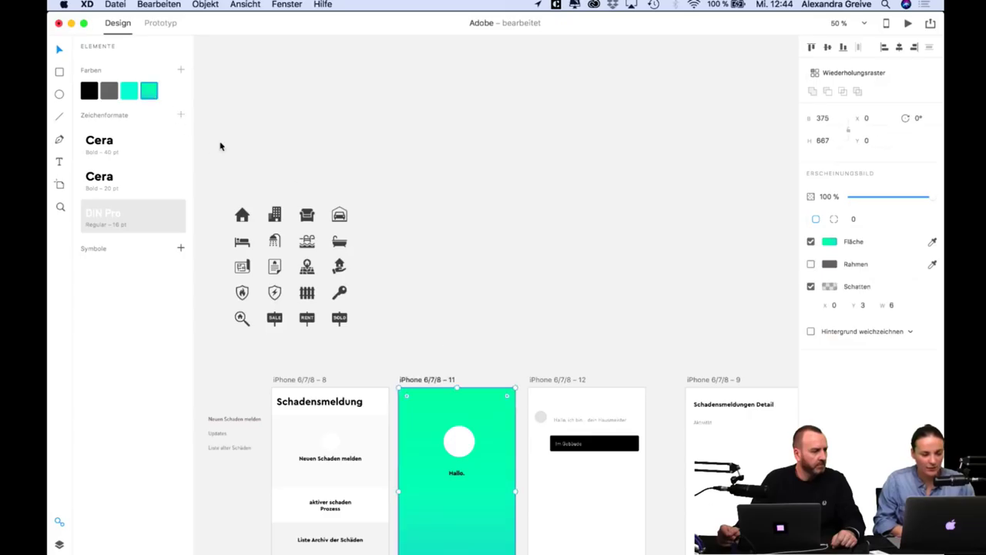
{"action": "right_click", "coordinate": [151, 93]}
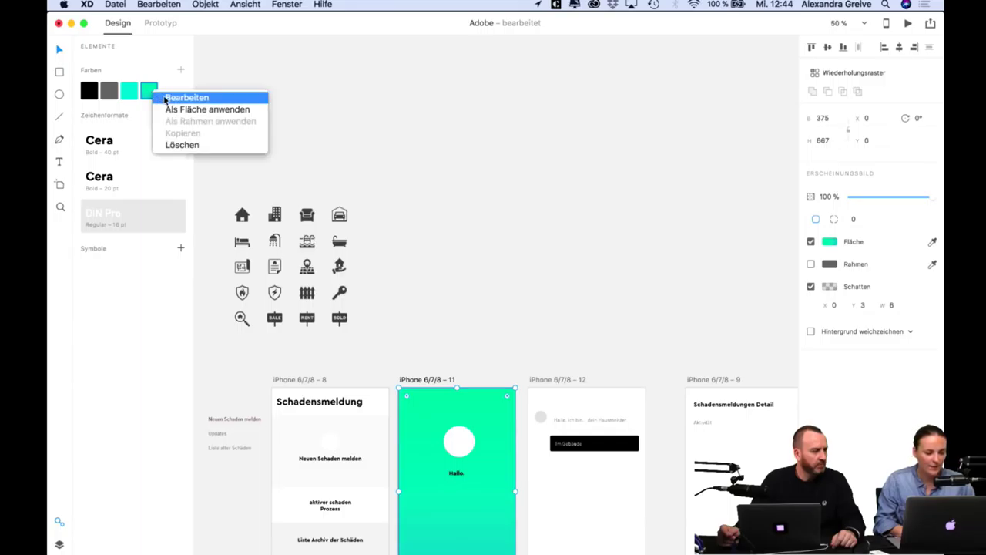
{"action": "left_click", "coordinate": [175, 96]}
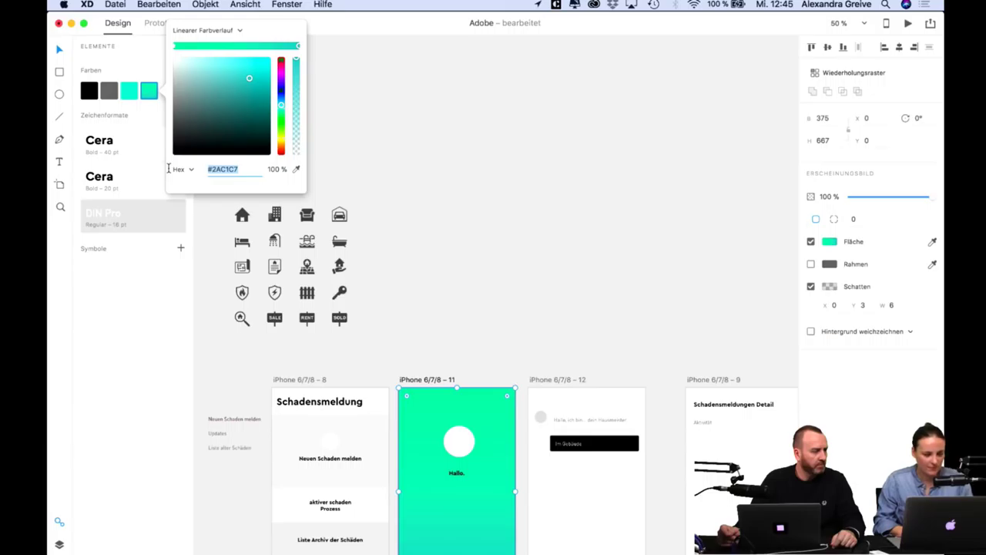
{"action": "mouse_move", "coordinate": [260, 73]}
{"action": "left_mouse_down"}
{"action": "mouse_move", "coordinate": [271, 53]}
{"action": "mouse_move", "coordinate": [209, 60]}
{"action": "left_mouse_up"}
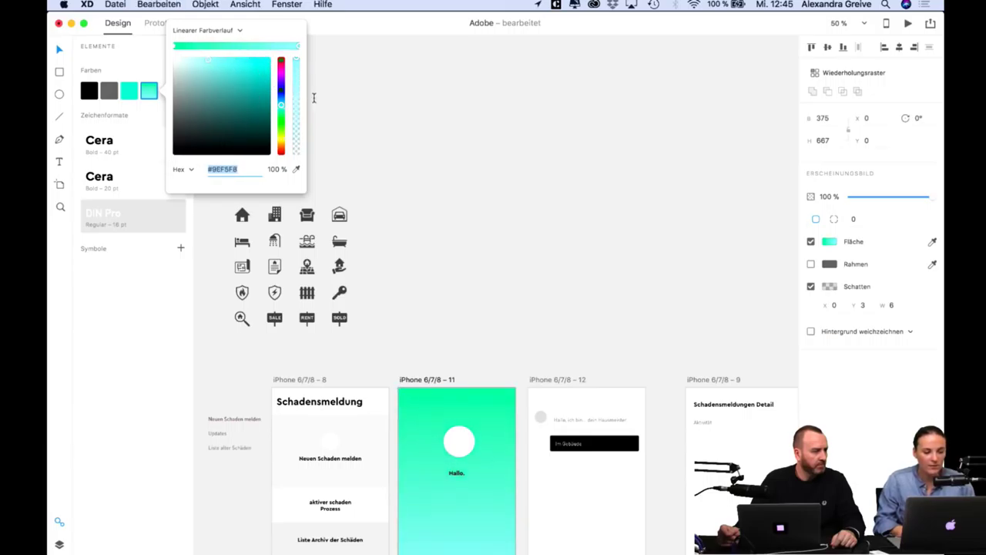
{"action": "left_click", "coordinate": [450, 181]}
Select the welcome screen artboard, then the 'Im Gebäude' reply button.
{"action": "scroll", "coordinate": [450, 181], "scroll_direction": "down", "scroll_amount": 5}
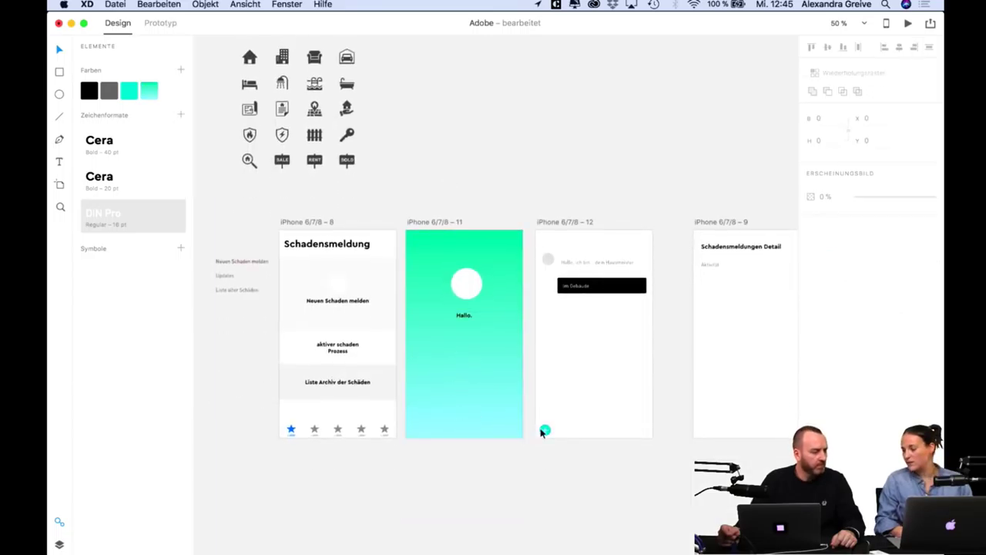
{"action": "left_click", "coordinate": [507, 357]}
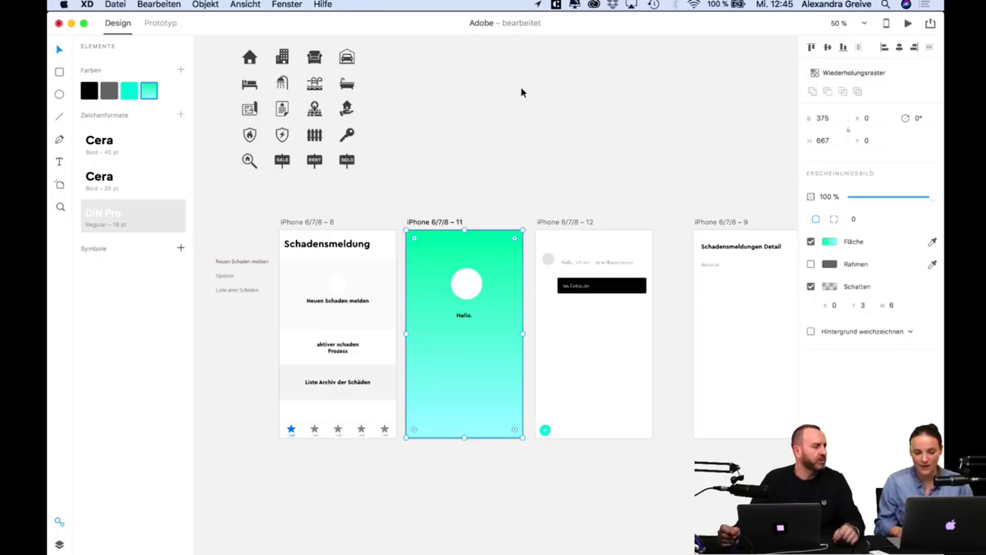
{"action": "left_click", "coordinate": [625, 289]}
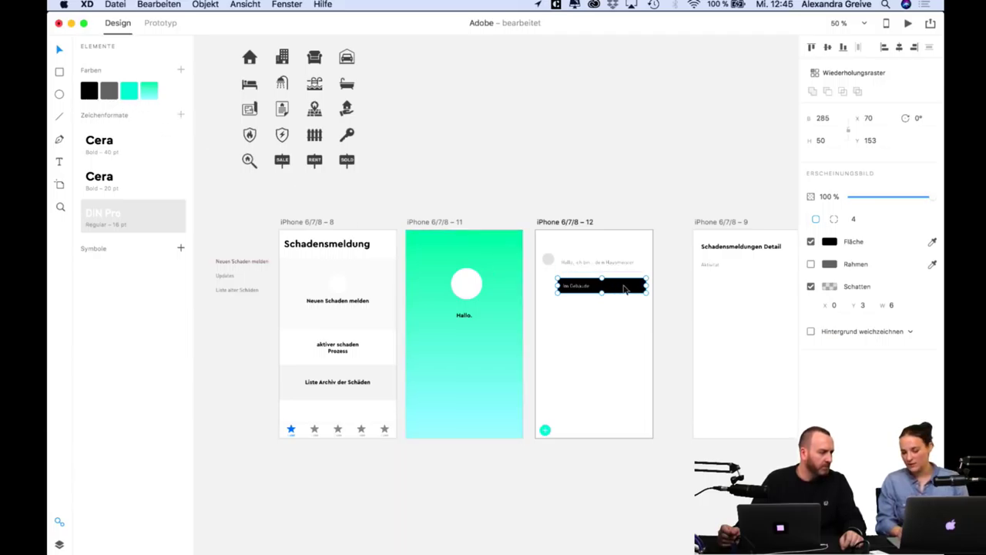
Fill the 'Im Gebäude' reply button with the saved cyan colour, then deselect it.
{"action": "left_click", "coordinate": [126, 92]}
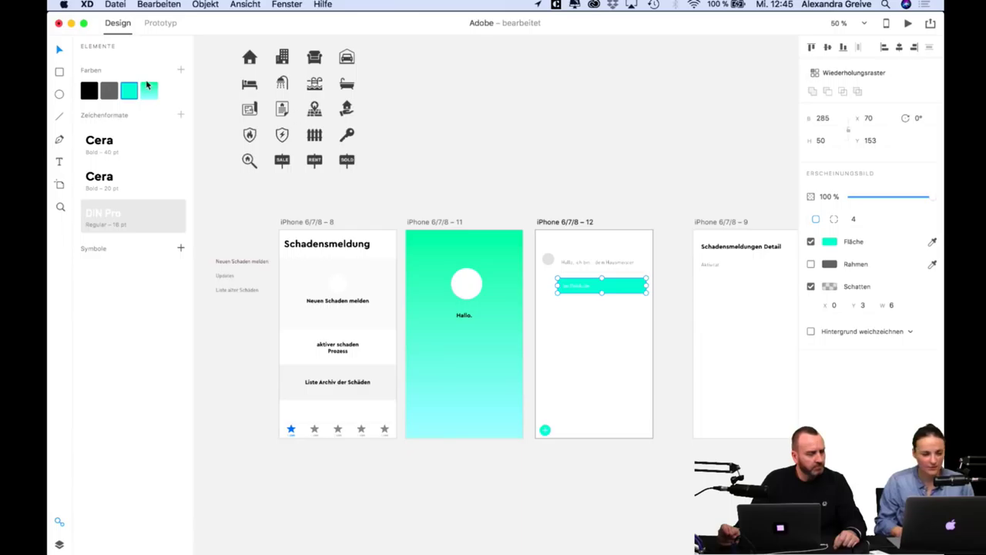
{"action": "left_click", "coordinate": [508, 131]}
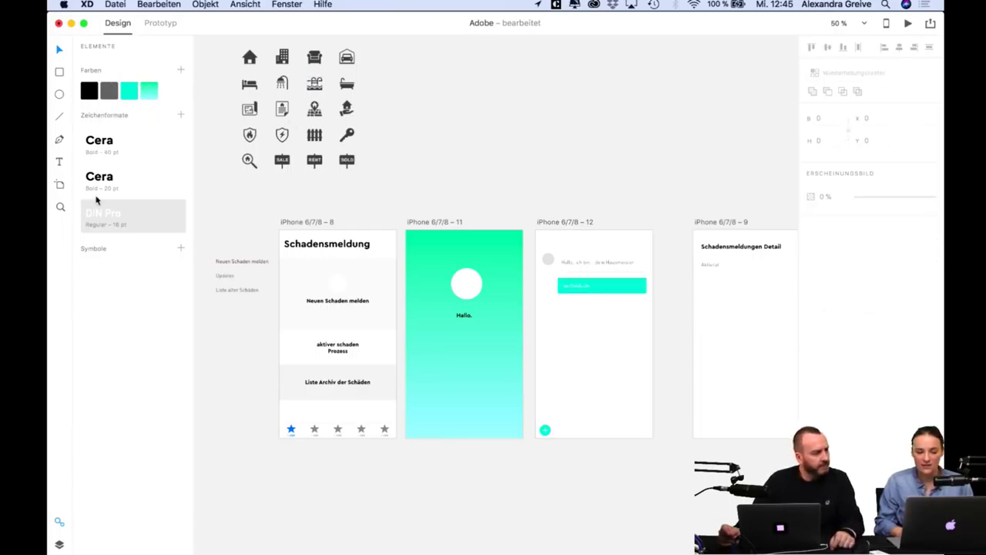
{"action": "mouse_move", "coordinate": [109, 139]}
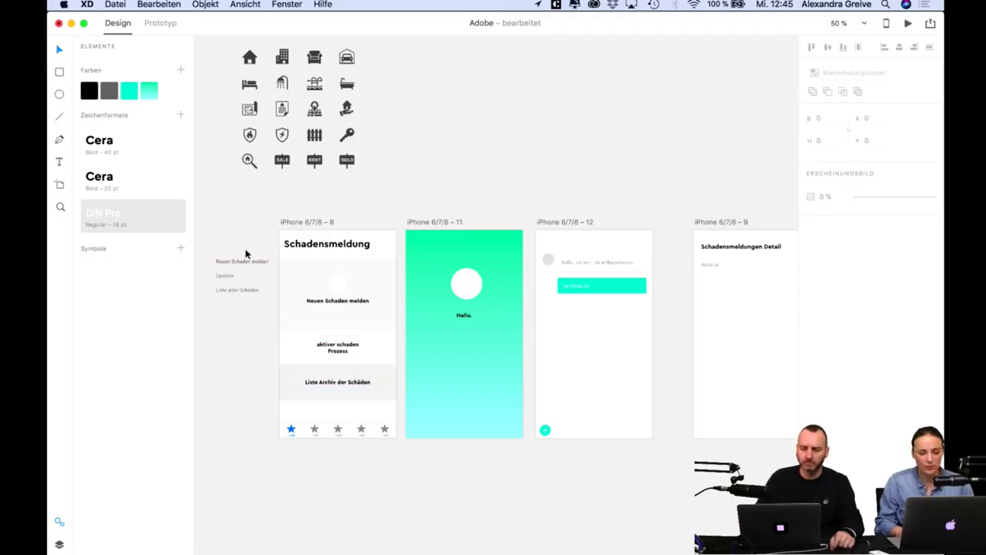
Apply the Cera Bold 40 pt style to the Schadensmeldung title and widen its text box.
{"action": "left_click", "coordinate": [313, 248]}
{"action": "left_click_drag", "start_coordinate": [346, 249], "coordinate": [352, 250]}
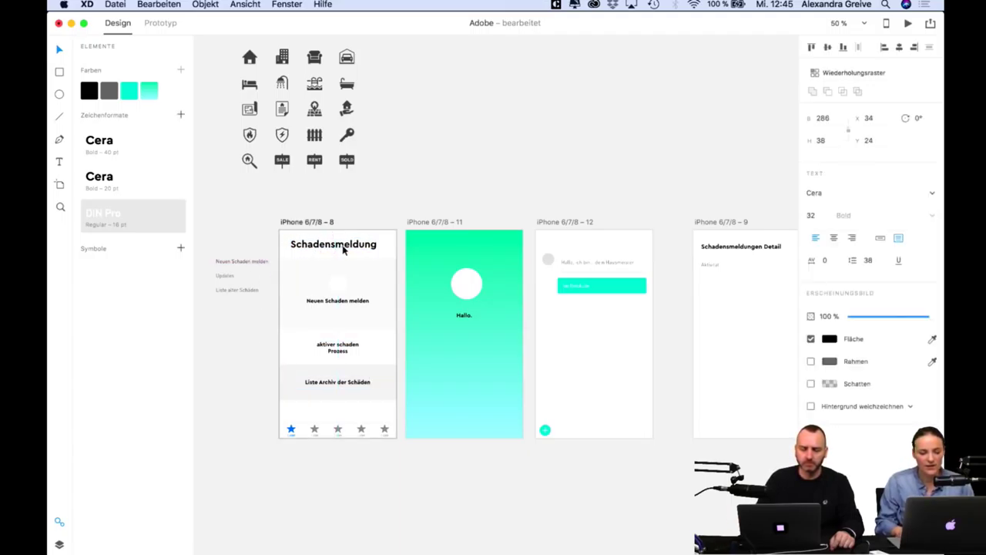
{"action": "left_click", "coordinate": [128, 146]}
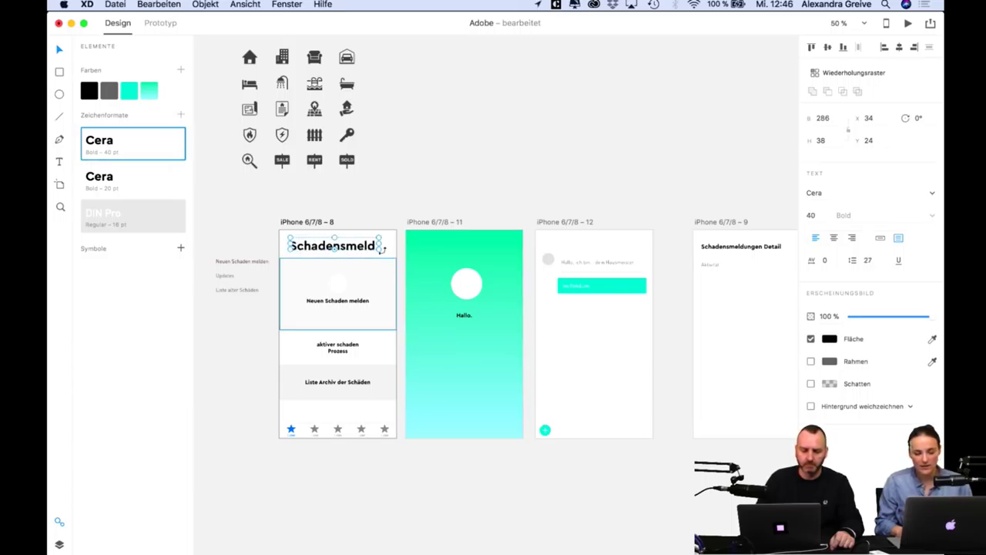
{"action": "left_click_drag", "start_coordinate": [382, 252], "coordinate": [397, 265]}
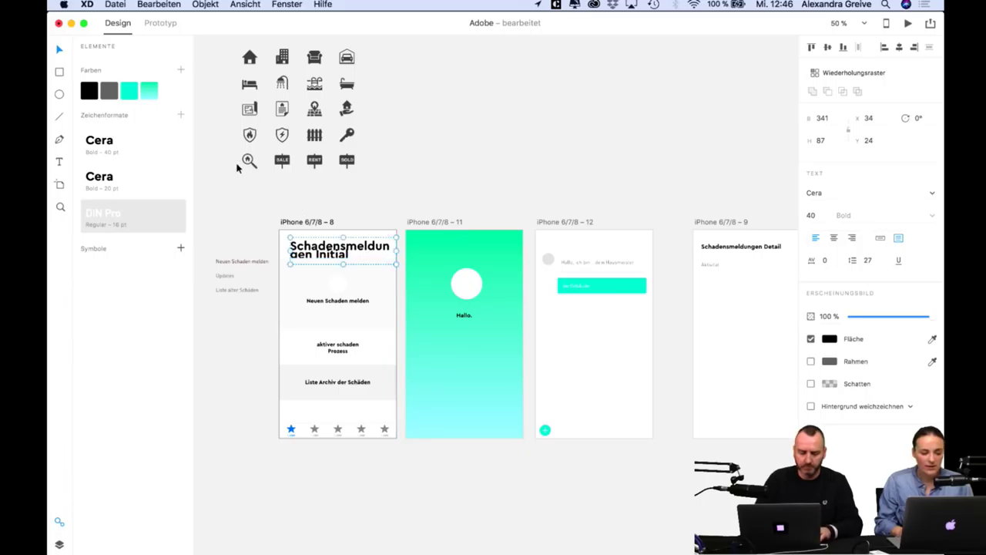
Change the Cera heading character style's font size from 40 pt to 32 pt.
{"action": "right_click", "coordinate": [104, 142]}
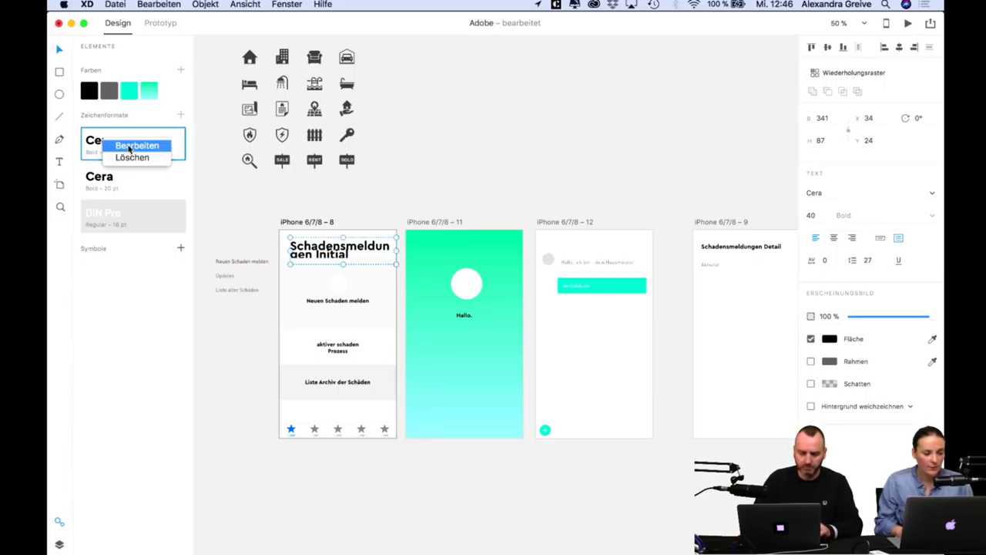
{"action": "left_click", "coordinate": [129, 146]}
{"action": "left_click", "coordinate": [206, 72]}
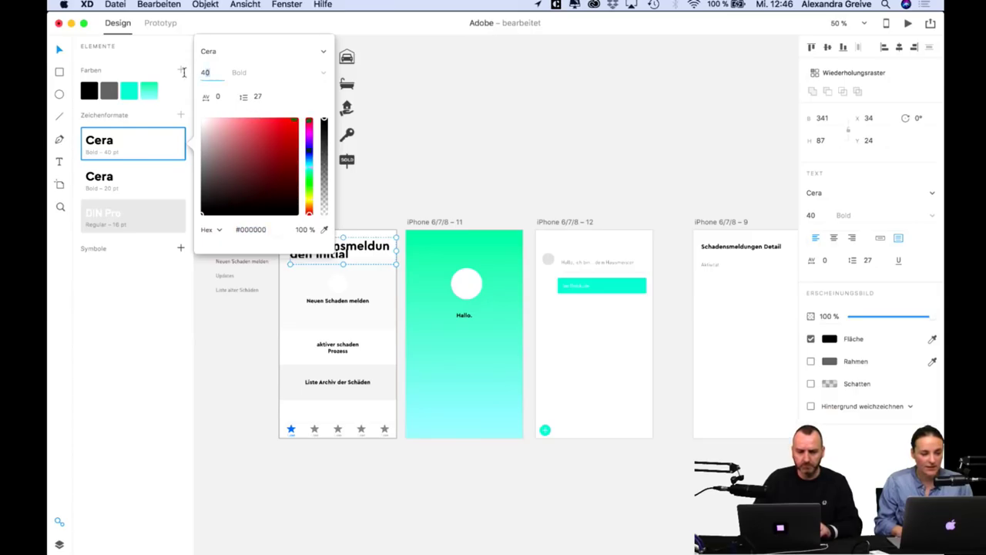
{"action": "key", "text": "BackSpace"}
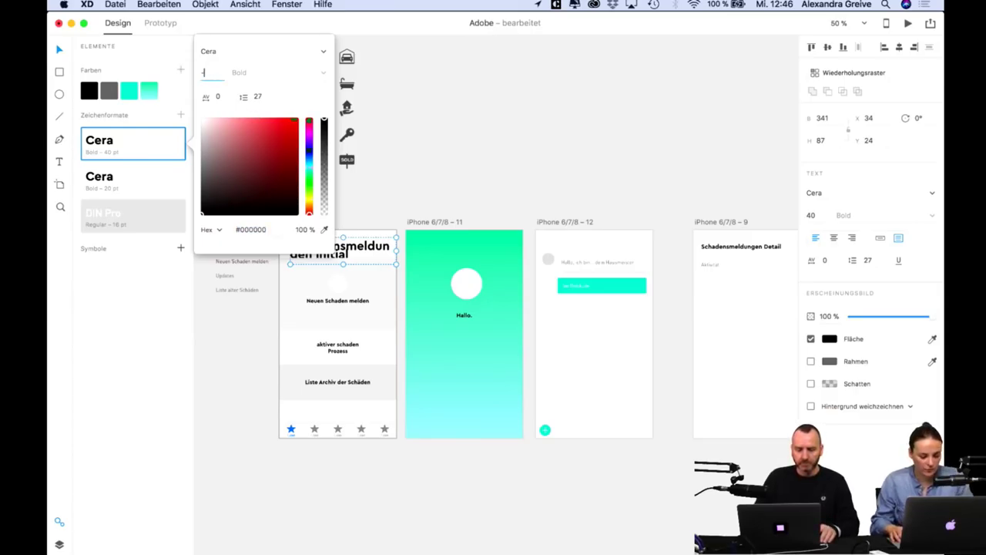
{"action": "key", "text": "Return"}
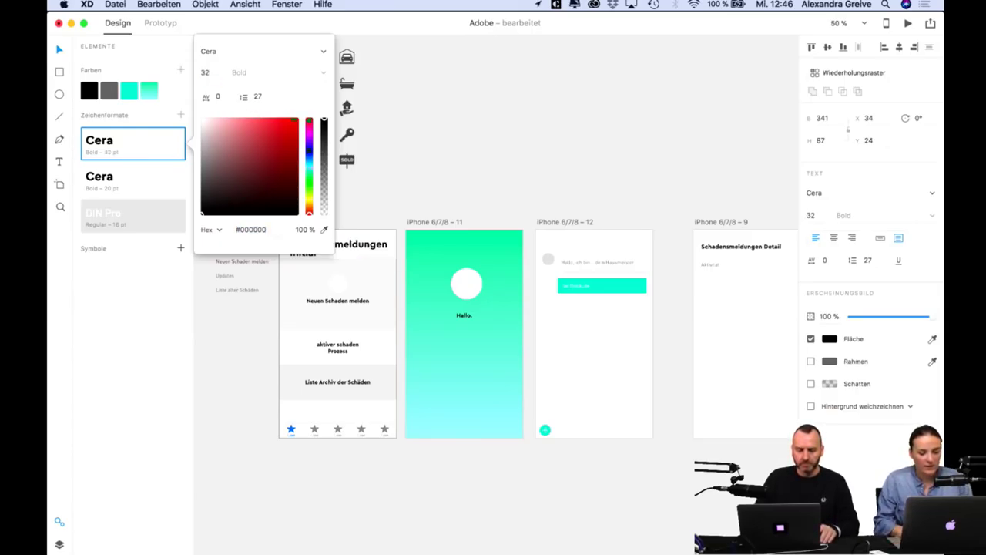
{"action": "left_click", "coordinate": [435, 116]}
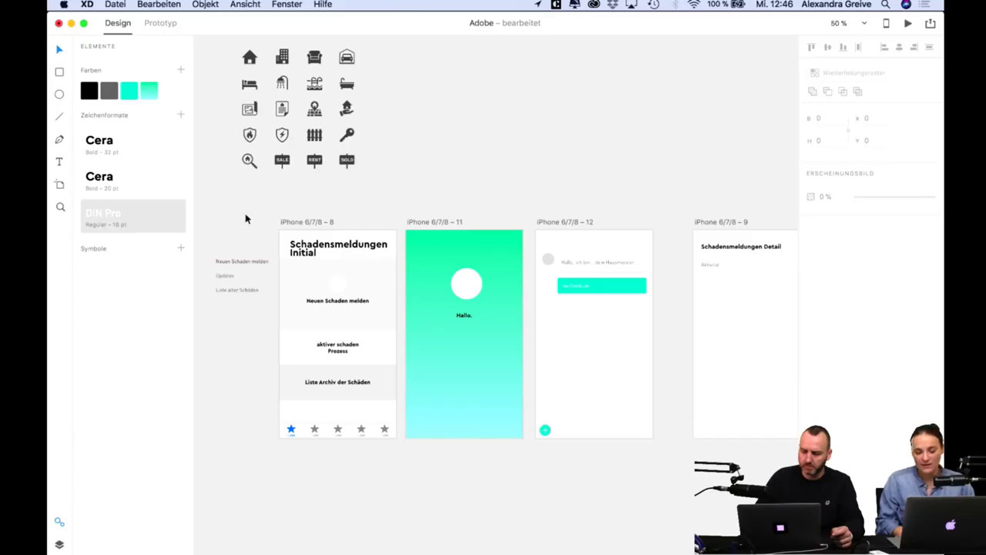
{"action": "scroll", "coordinate": [245, 219], "scroll_direction": "down", "scroll_amount": 3}
{"action": "scroll", "coordinate": [245, 219], "scroll_direction": "left", "scroll_amount": 2}
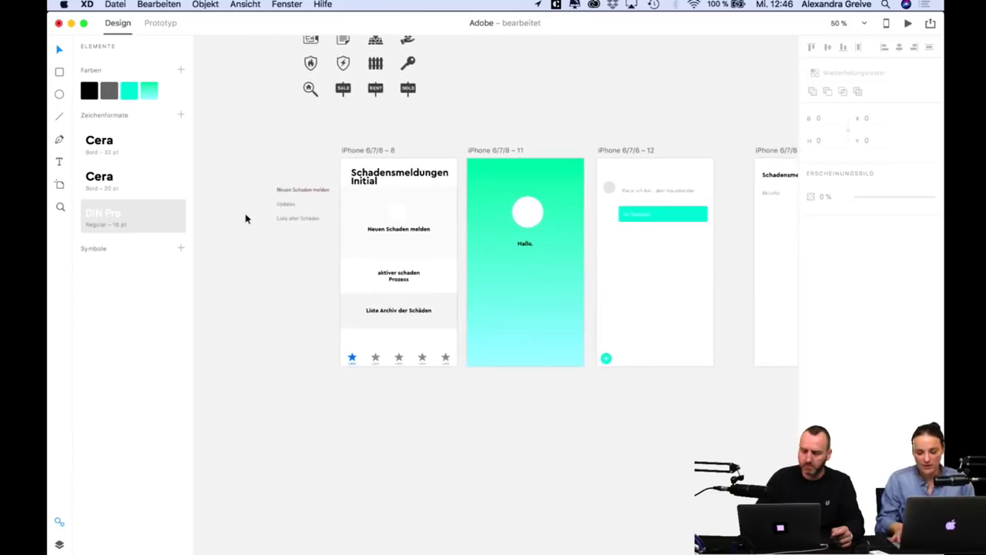
Pan the canvas up toward the first three iPhone screens.
{"action": "scroll", "coordinate": [244, 219], "scroll_direction": "up", "scroll_amount": 5}
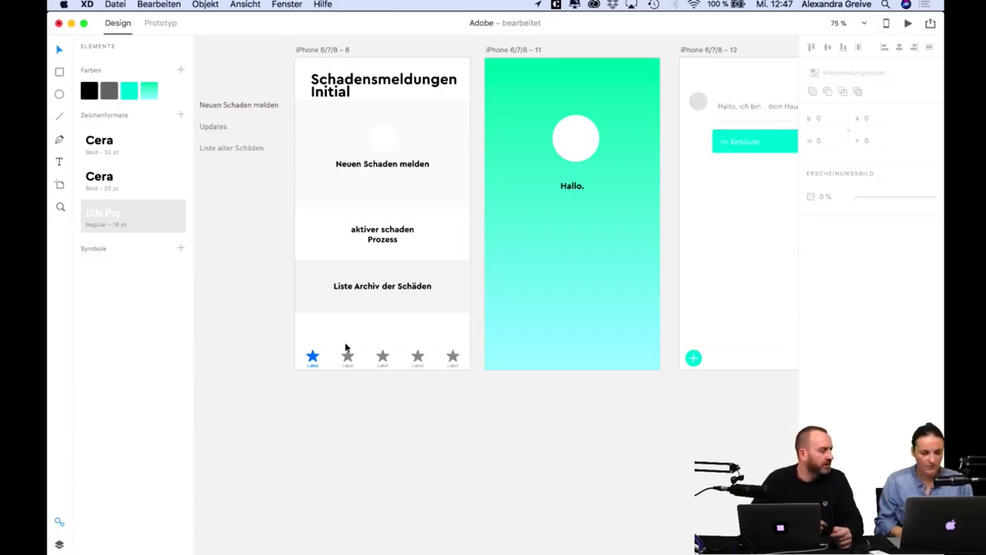
Open Apple's iOS UI kit page via Datei > UI-Kits abrufen > Apple iOS, then switch to Firefox.
{"action": "left_click", "coordinate": [115, 4]}
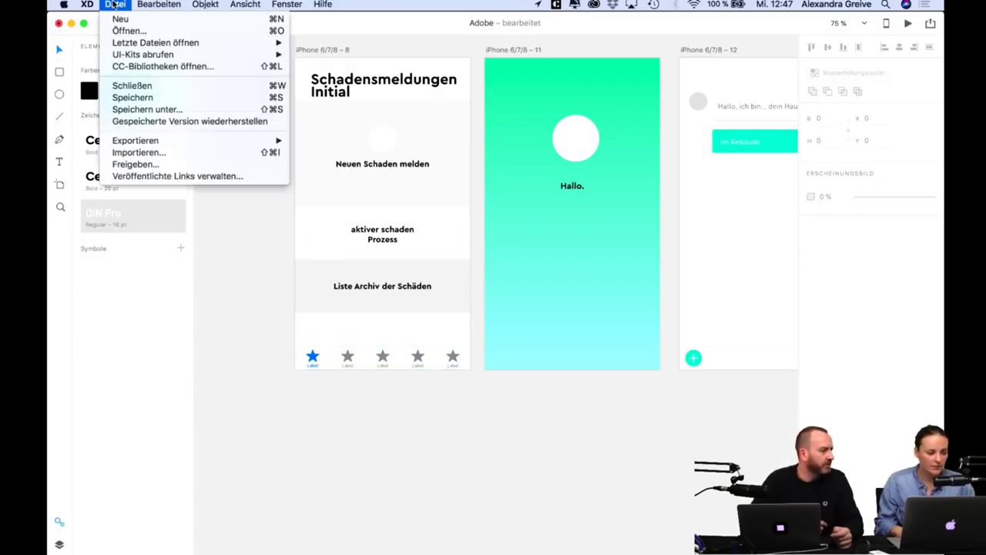
{"action": "mouse_move", "coordinate": [138, 56]}
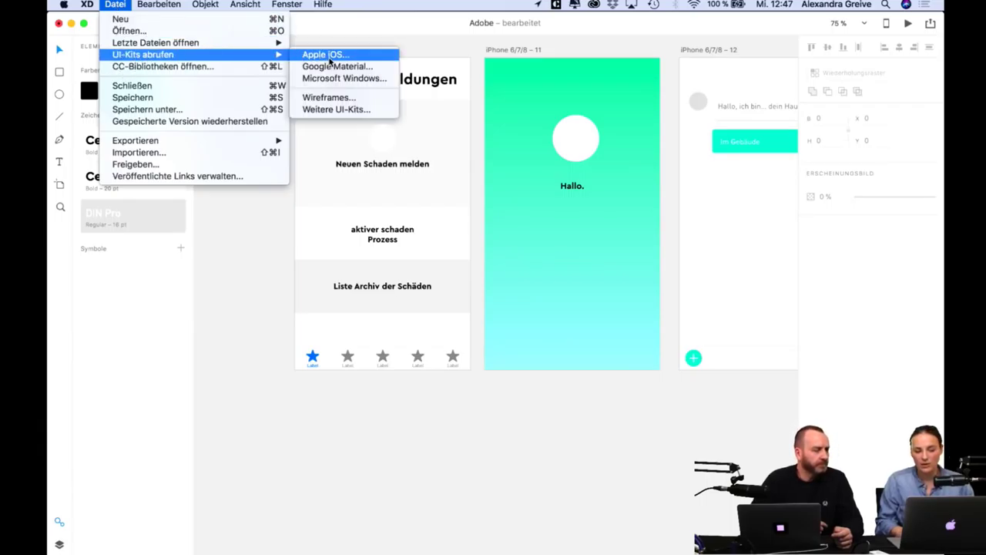
{"action": "left_click", "coordinate": [329, 57]}
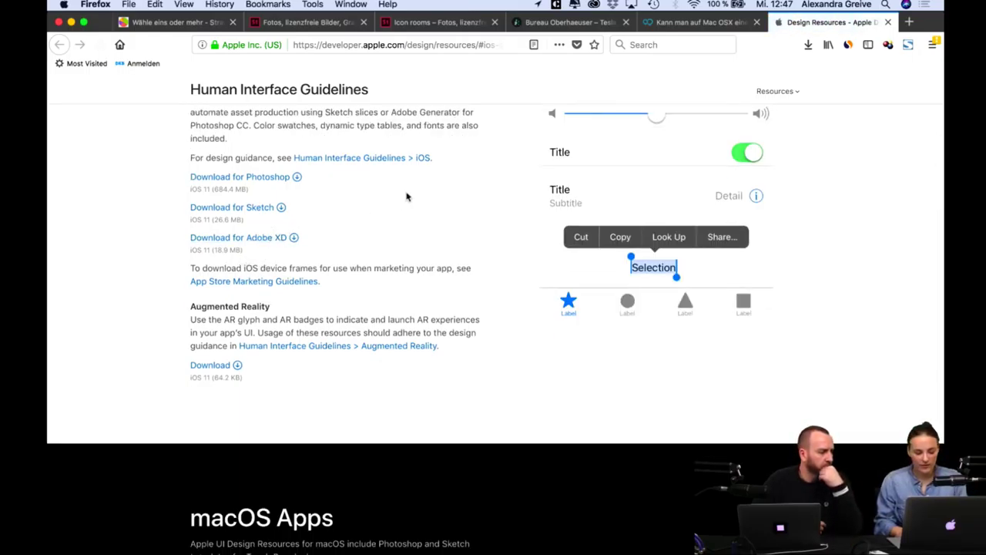
{"action": "key", "text": "super+Tab"}
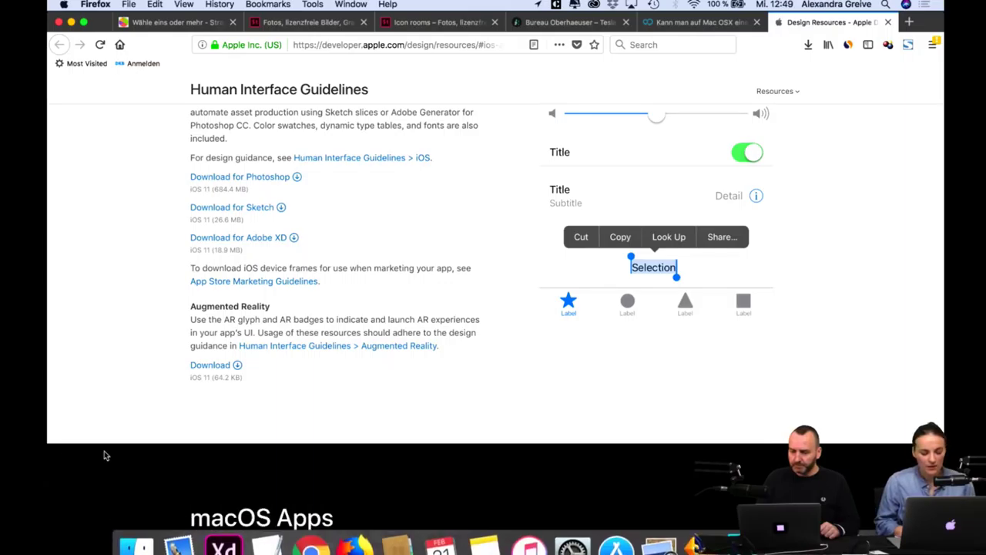
Switch back to Adobe XD and start the live preview on the connected iPhone.
{"action": "left_click", "coordinate": [221, 536]}
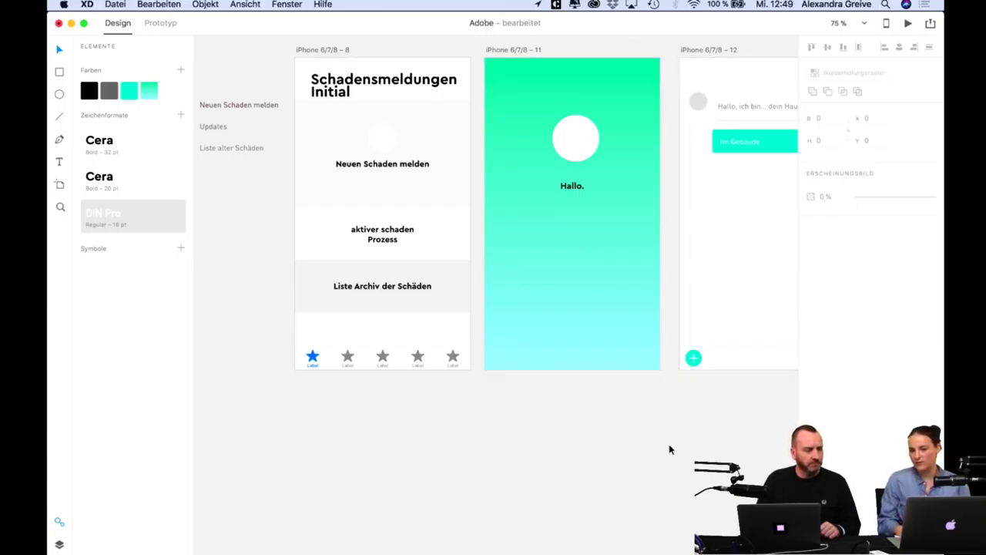
{"action": "left_click", "coordinate": [886, 24]}
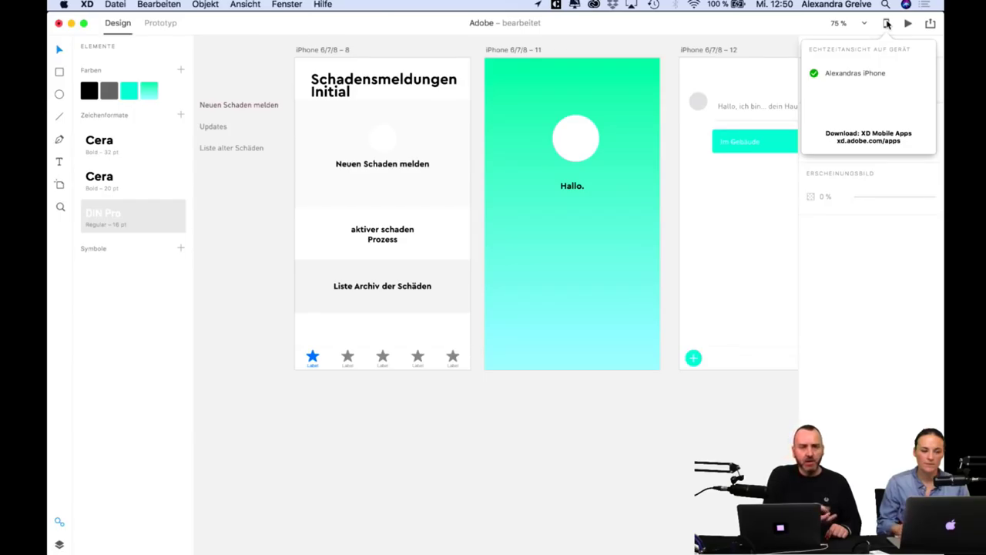
Delete 'en Initial' from the first screen's heading so it reads 'Schadensmeldung'.
{"action": "double_click", "coordinate": [423, 80]}
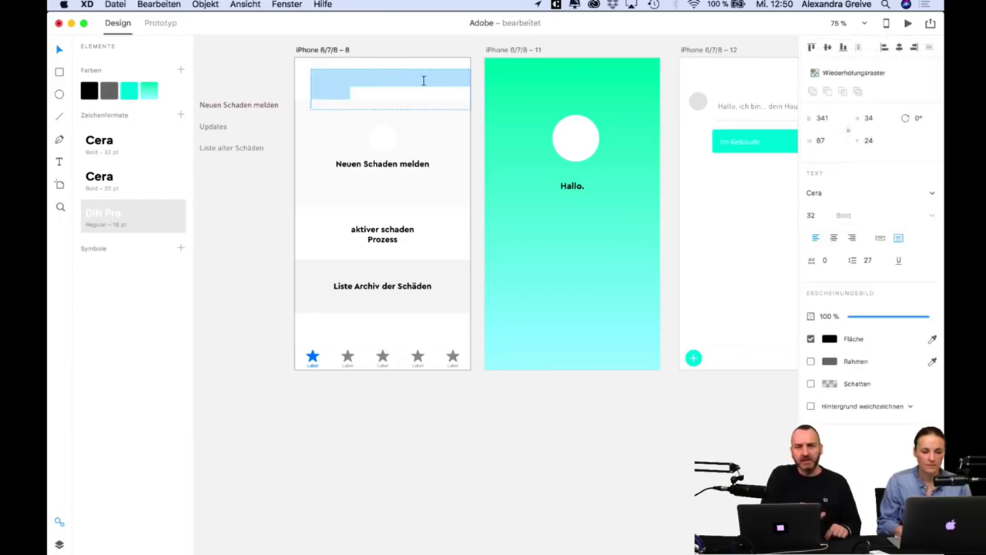
{"action": "key", "text": "Right"}
{"action": "key", "text": "shift+Left"}
{"action": "key", "text": "shift+Left"}
{"action": "key", "text": "shift+Left"}
{"action": "key", "text": "shift+Left"}
{"action": "key", "text": "shift+Left"}
{"action": "key", "text": "shift+Left"}
{"action": "key", "text": "shift+Left"}
{"action": "key", "text": "shift+Left"}
{"action": "key", "text": "shift+Left"}
{"action": "key", "text": "shift+Left"}
{"action": "key", "text": "BackSpace"}
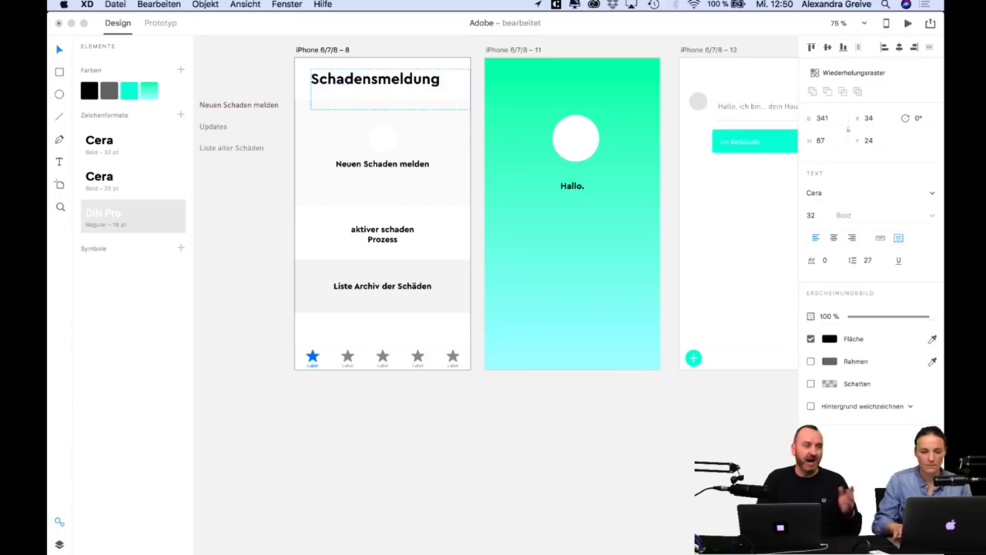
{"action": "left_click", "coordinate": [528, 471]}
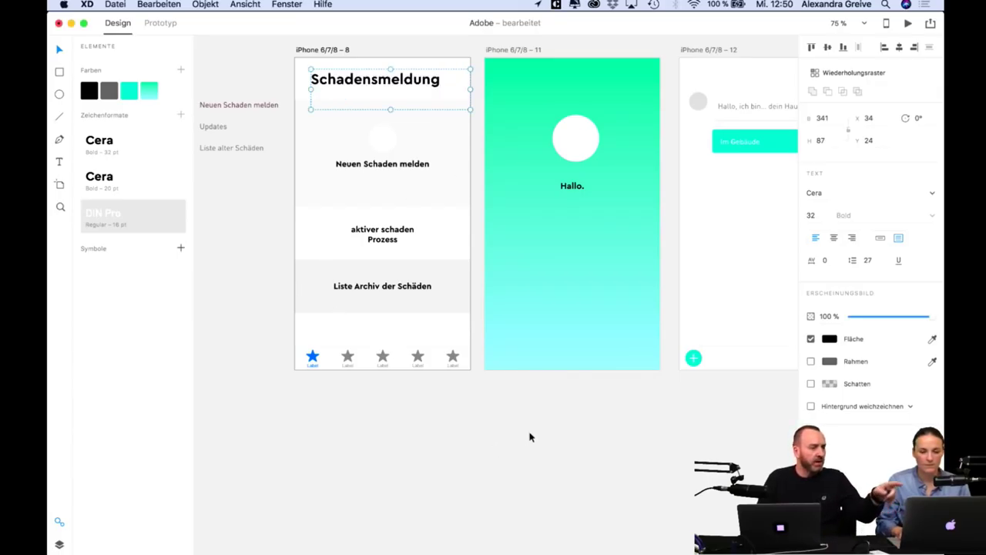
{"action": "left_click", "coordinate": [529, 437]}
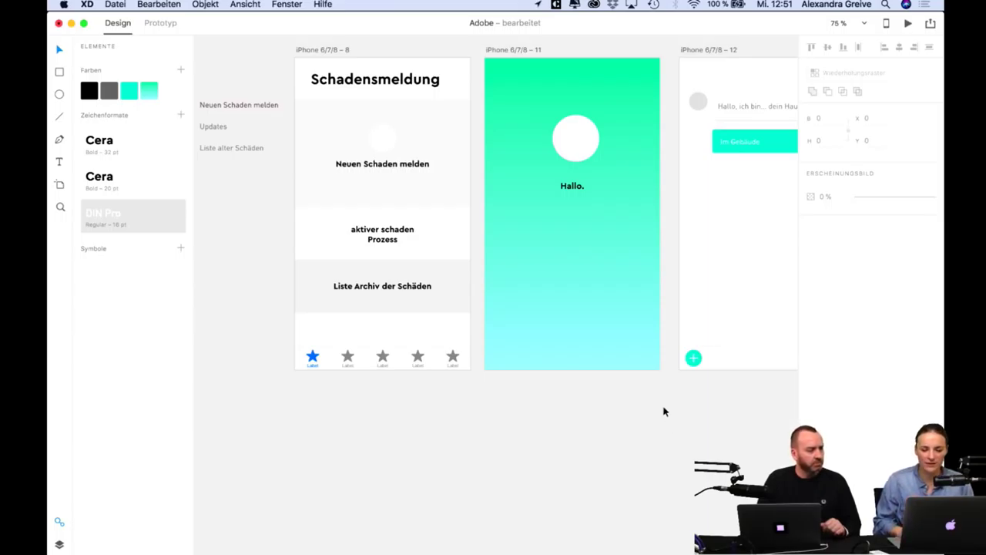
{"action": "scroll", "coordinate": [666, 460], "scroll_direction": "right", "scroll_amount": 3}
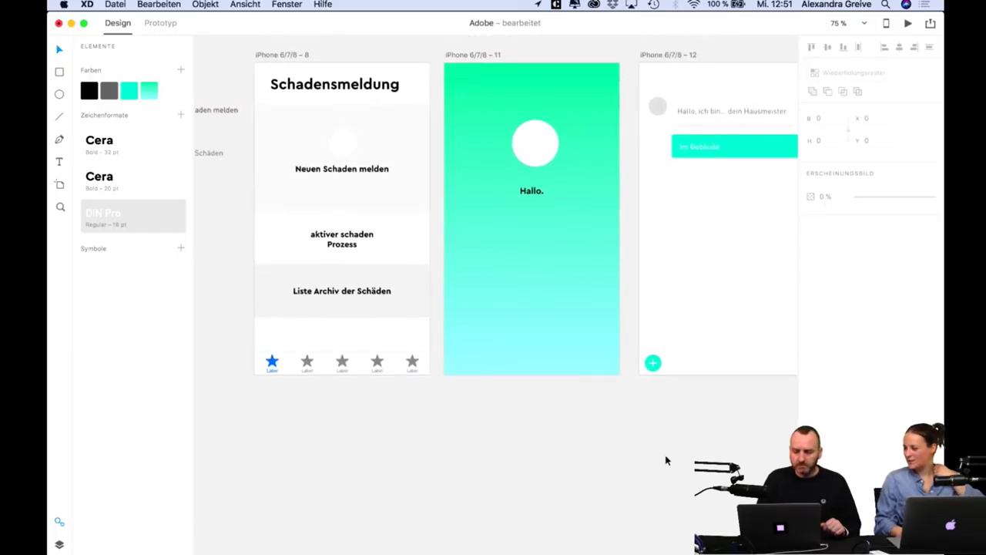
Select the white circle above 'Hallo.' on the green welcome artboard.
{"action": "scroll", "coordinate": [636, 431], "scroll_direction": "right", "scroll_amount": 3}
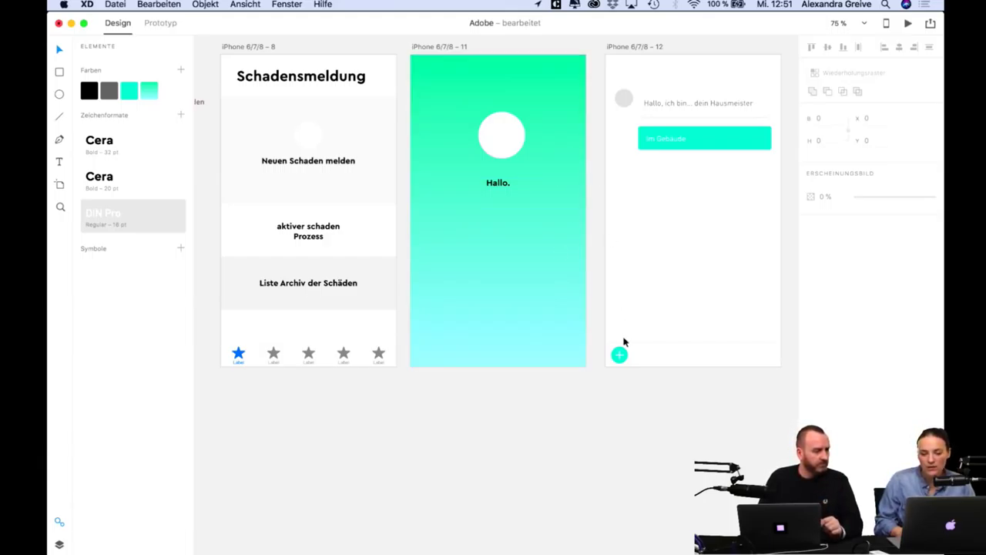
{"action": "scroll", "coordinate": [624, 342], "scroll_direction": "right", "scroll_amount": 4}
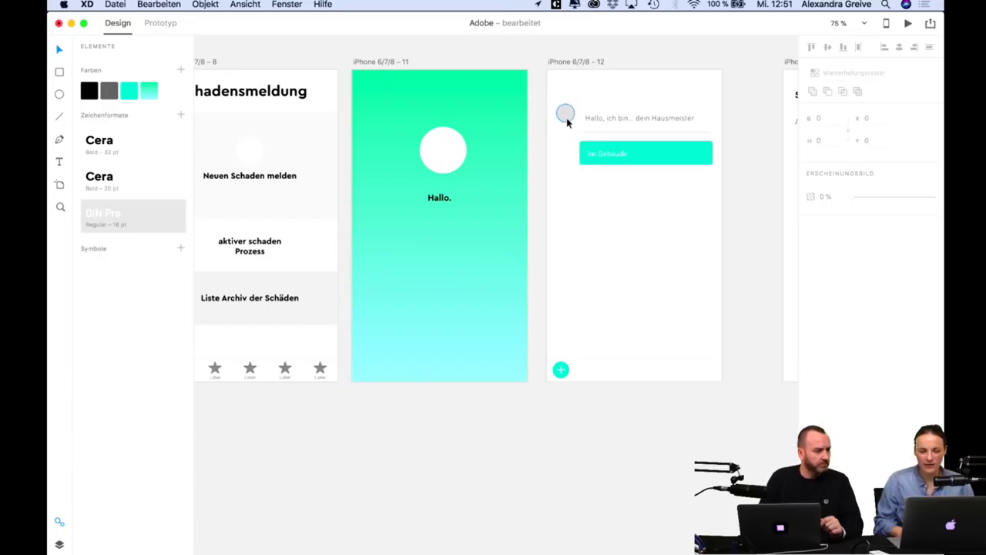
{"action": "left_click", "coordinate": [442, 155]}
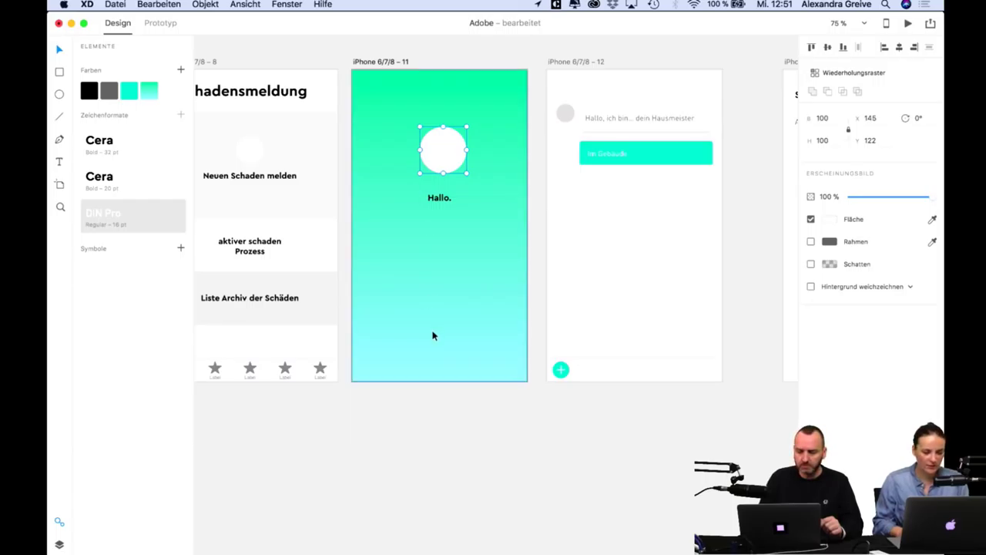
{"action": "mouse_move", "coordinate": [269, 539]}
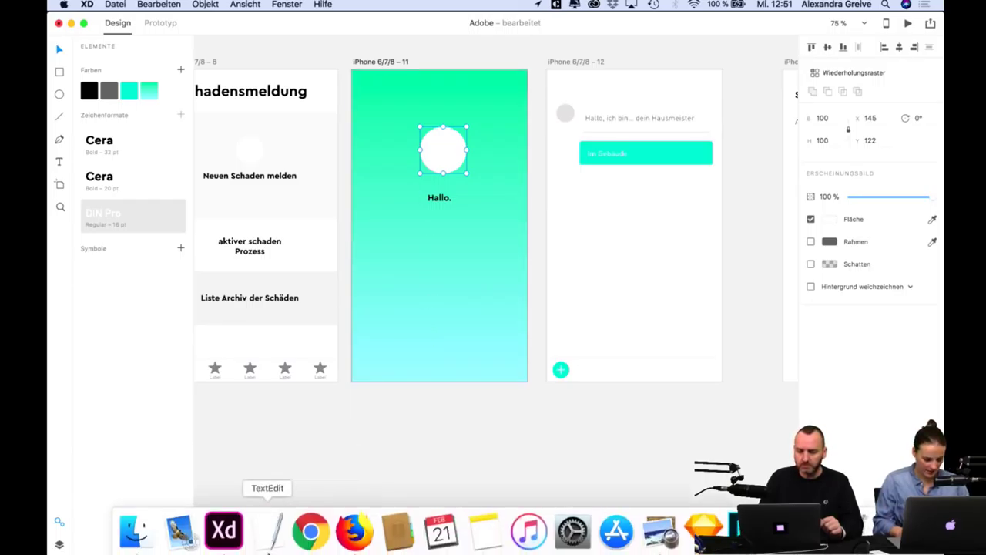
Search Adobe Stock in Firefox for 'mann portrait'.
{"action": "left_click", "coordinate": [354, 530]}
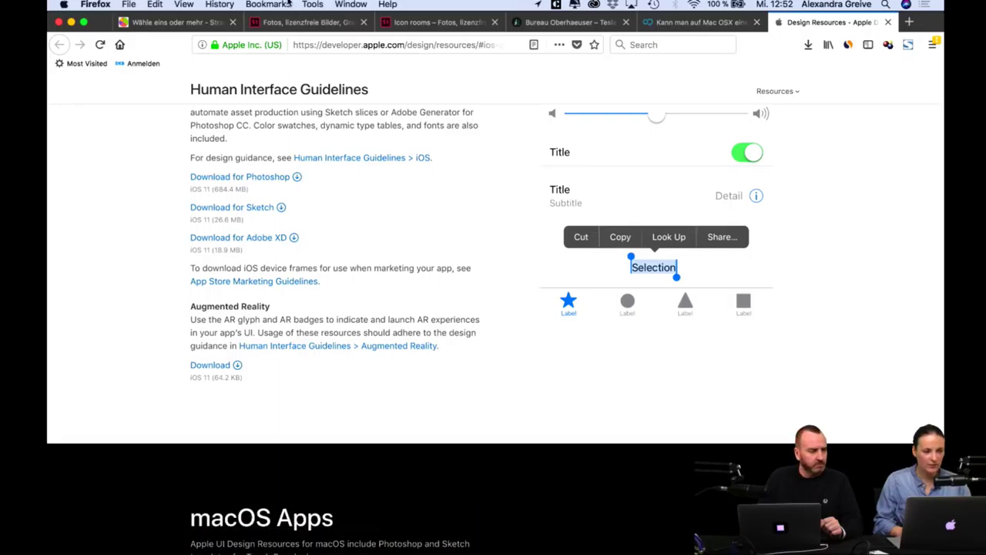
{"action": "left_click", "coordinate": [296, 23]}
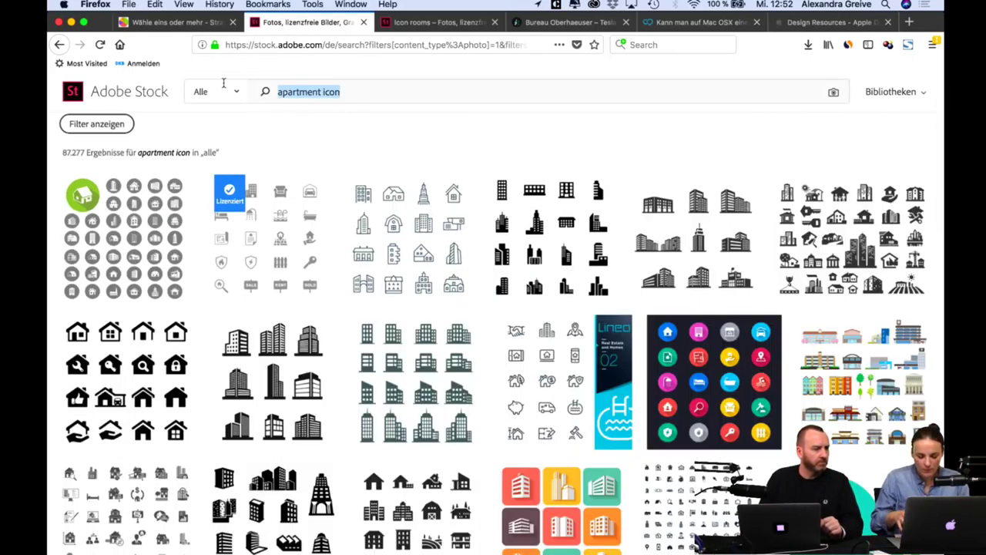
{"action": "type", "text": "mann "}
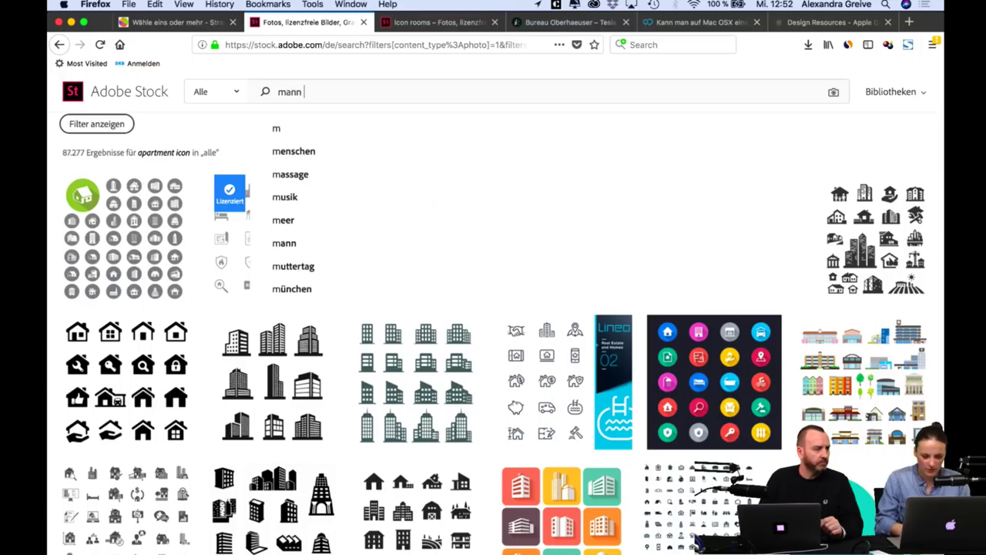
{"action": "type", "text": "portr"}
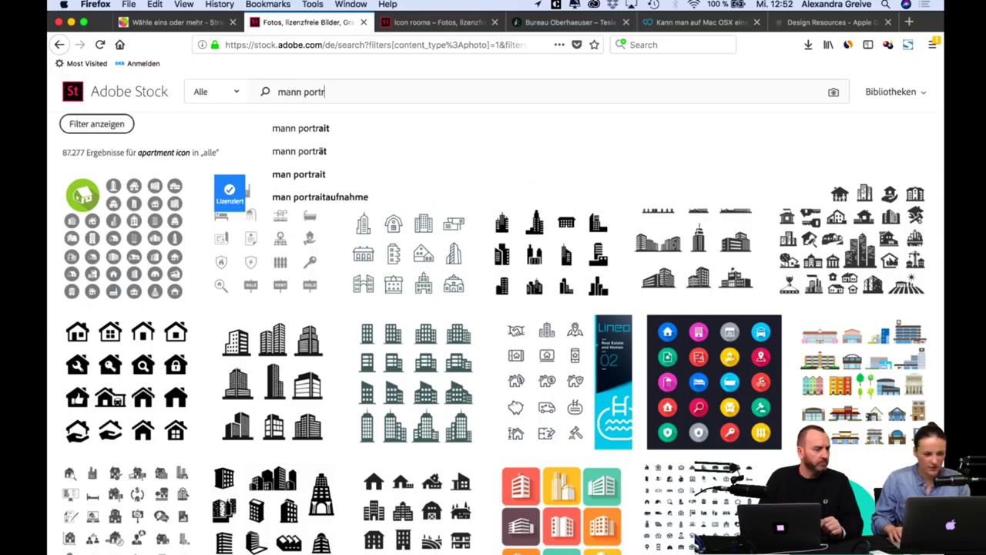
{"action": "type", "text": "ait"}
{"action": "key", "text": "Return"}
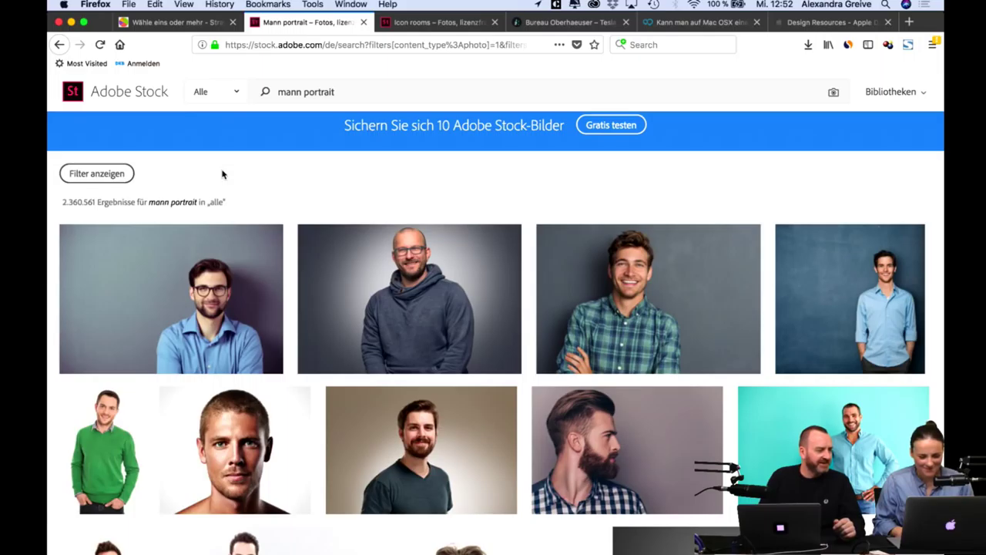
Save the preview of the hoodie portrait result to the Mieterapp library.
{"action": "mouse_move", "coordinate": [398, 285]}
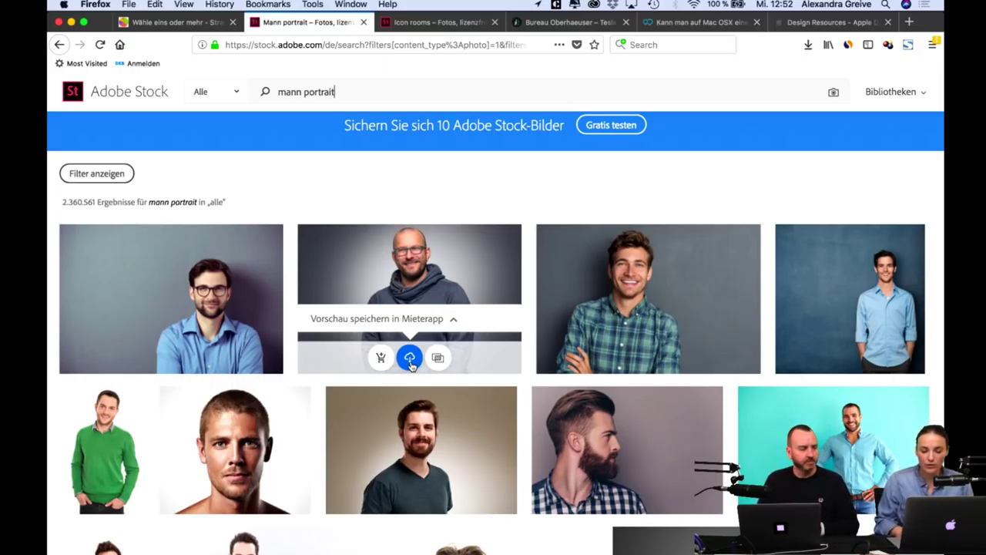
{"action": "left_click", "coordinate": [453, 322]}
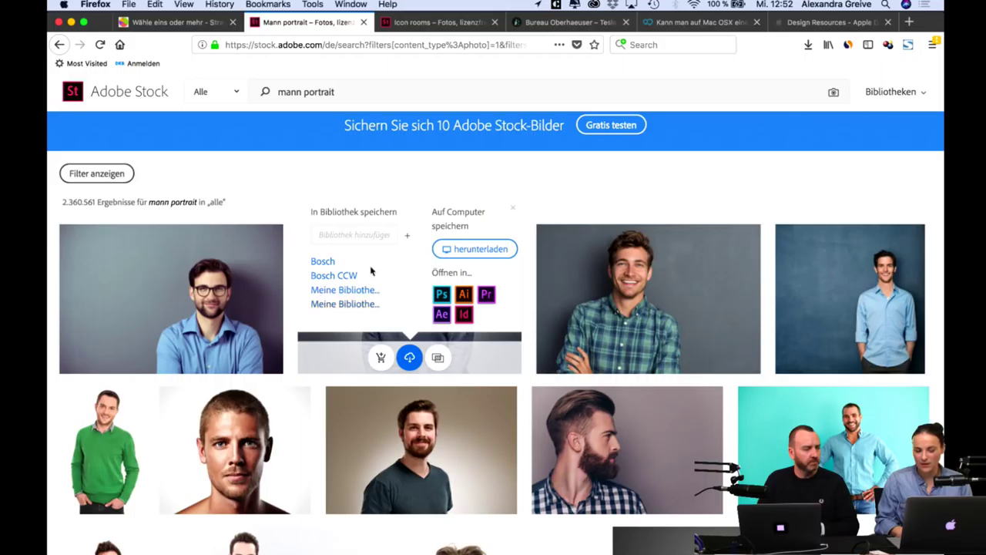
{"action": "left_click", "coordinate": [344, 303]}
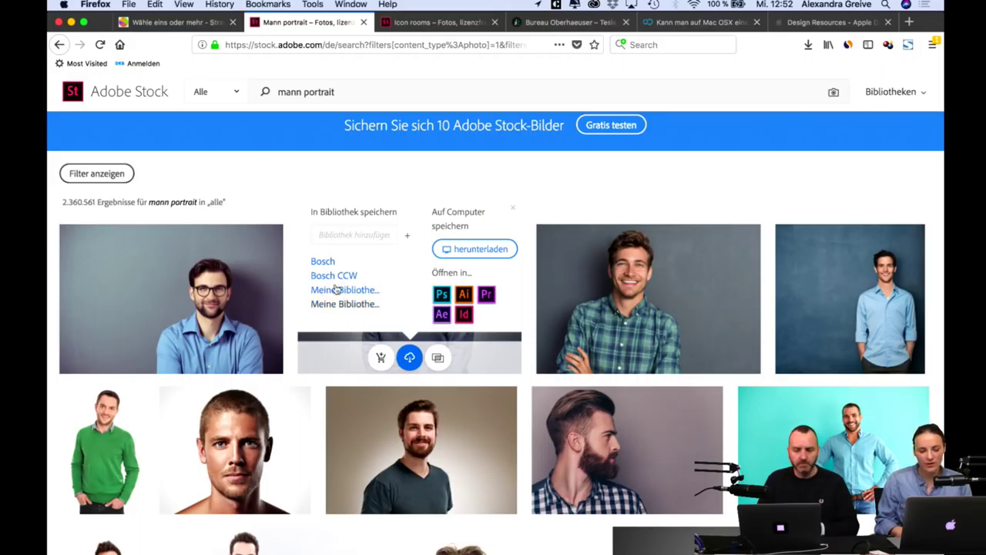
{"action": "left_click", "coordinate": [513, 211]}
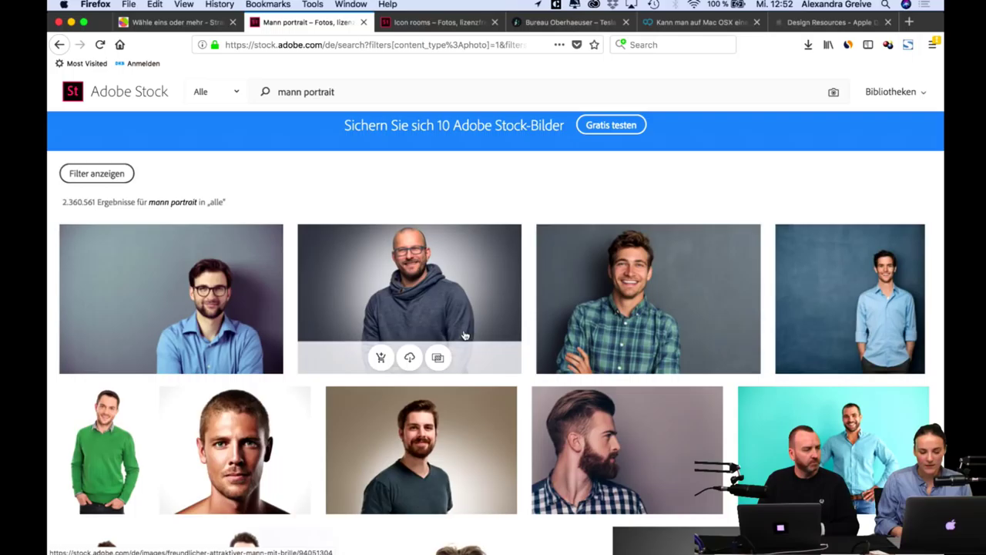
{"action": "left_click", "coordinate": [410, 360]}
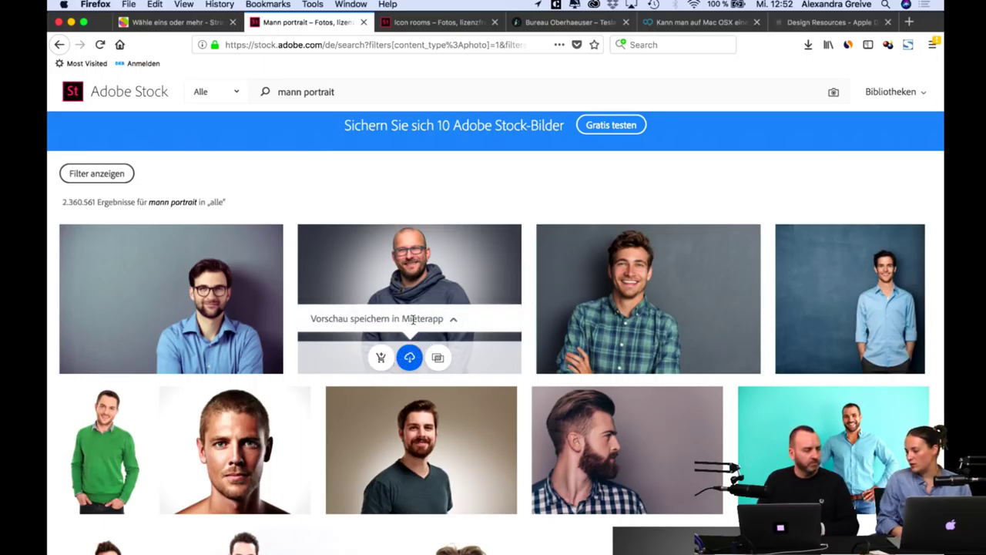
Open the Mieterapp CC library panel beside the artboards and drag the man's photo into the avatar circle.
{"action": "mouse_move", "coordinate": [268, 543]}
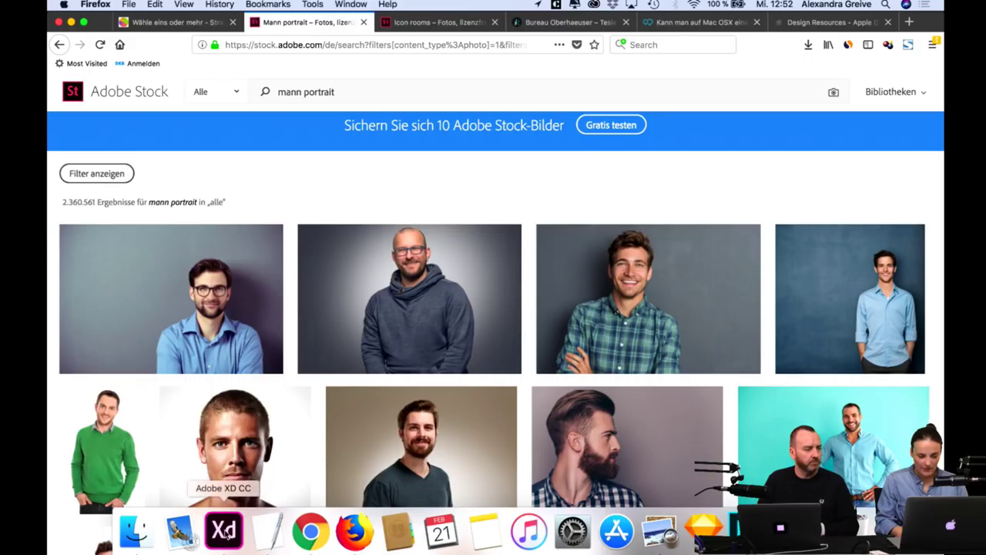
{"action": "left_click", "coordinate": [225, 533]}
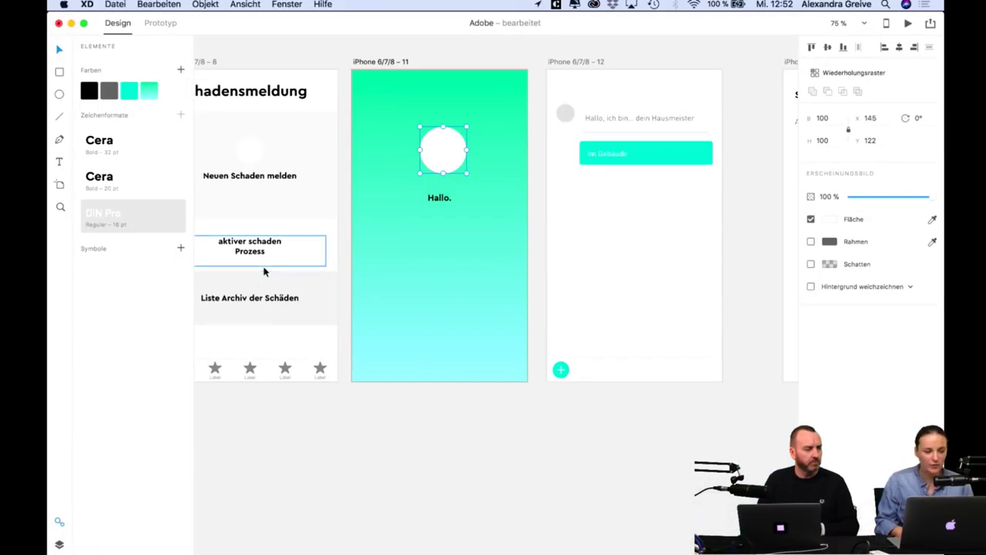
{"action": "left_click", "coordinate": [116, 6]}
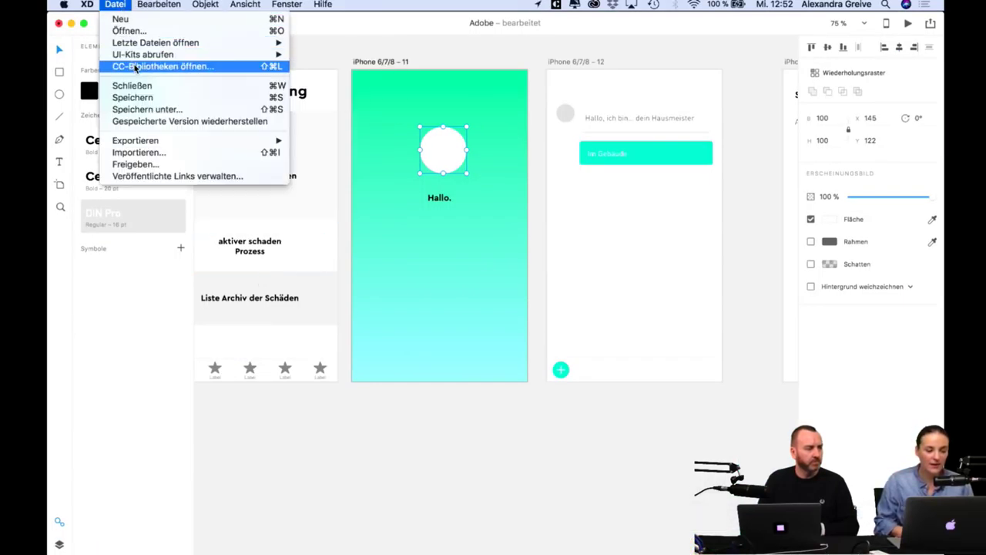
{"action": "left_click", "coordinate": [137, 67]}
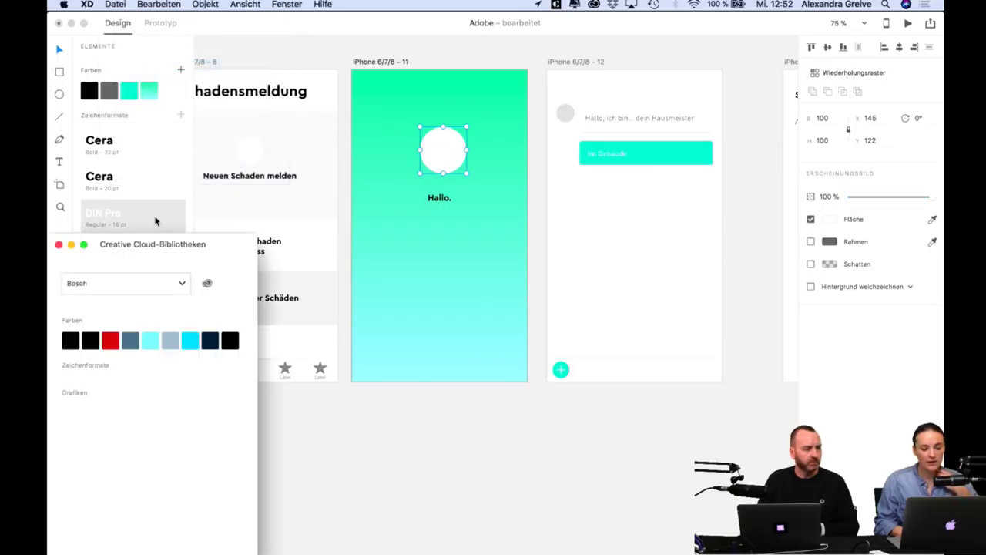
{"action": "left_click", "coordinate": [173, 284]}
{"action": "left_click", "coordinate": [135, 332]}
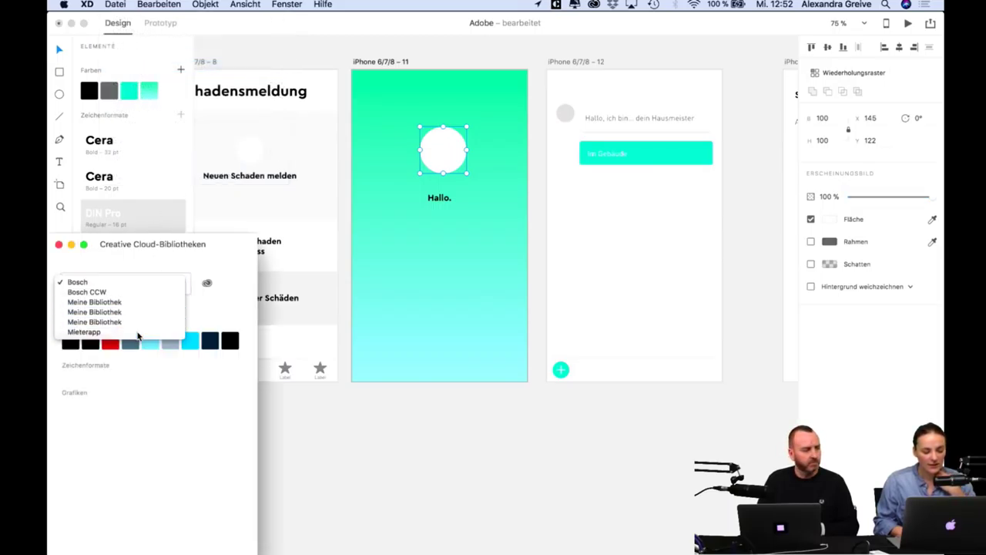
{"action": "left_click_drag", "start_coordinate": [189, 243], "coordinate": [220, 130]}
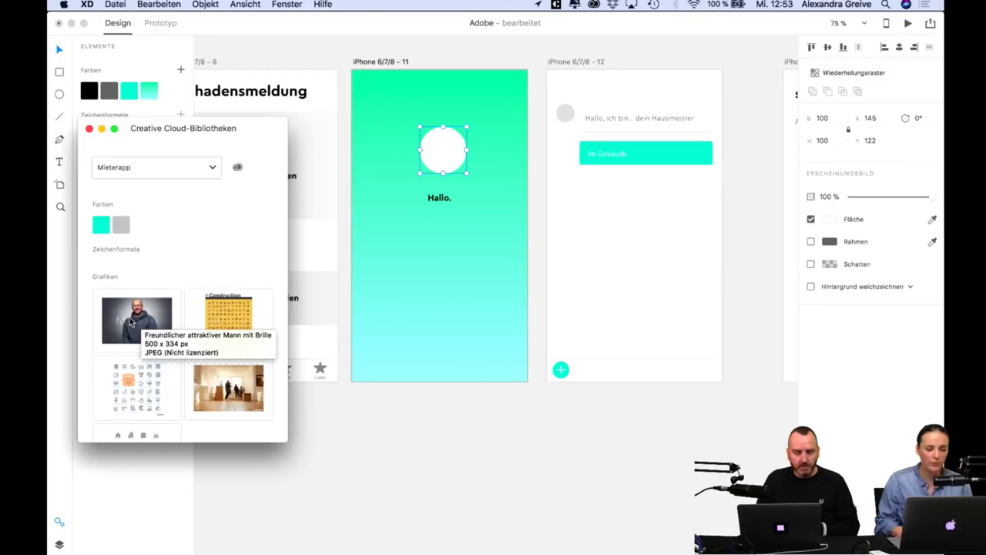
{"action": "left_click_drag", "start_coordinate": [131, 322], "coordinate": [436, 131]}
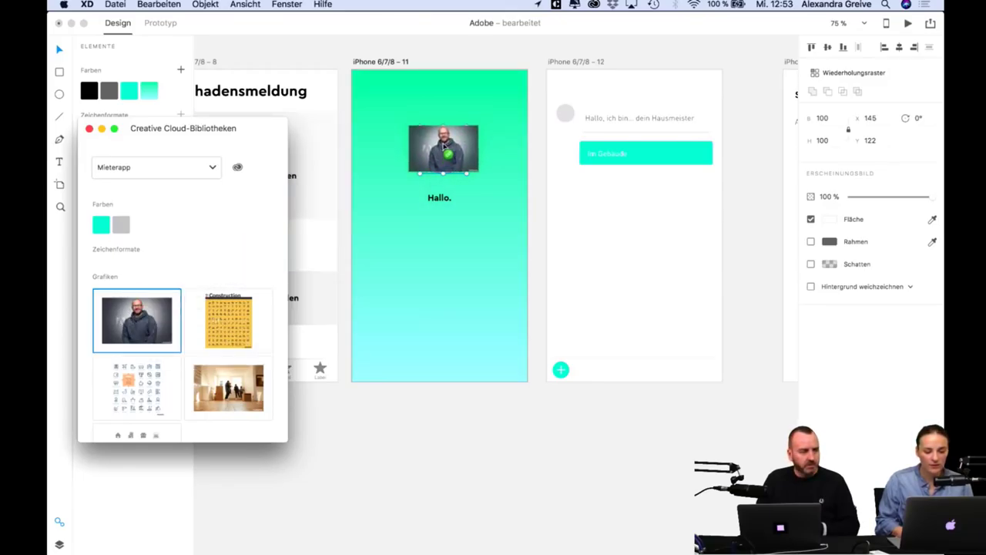
Drop the hoodie portrait from the library onto the white circle on the welcome screen.
{"action": "left_click", "coordinate": [523, 282]}
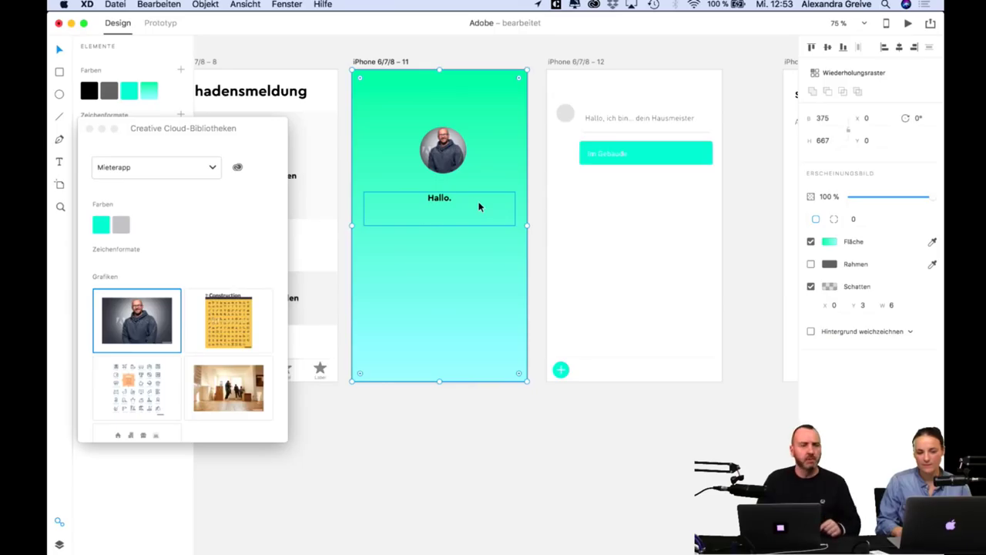
{"action": "left_click", "coordinate": [538, 273]}
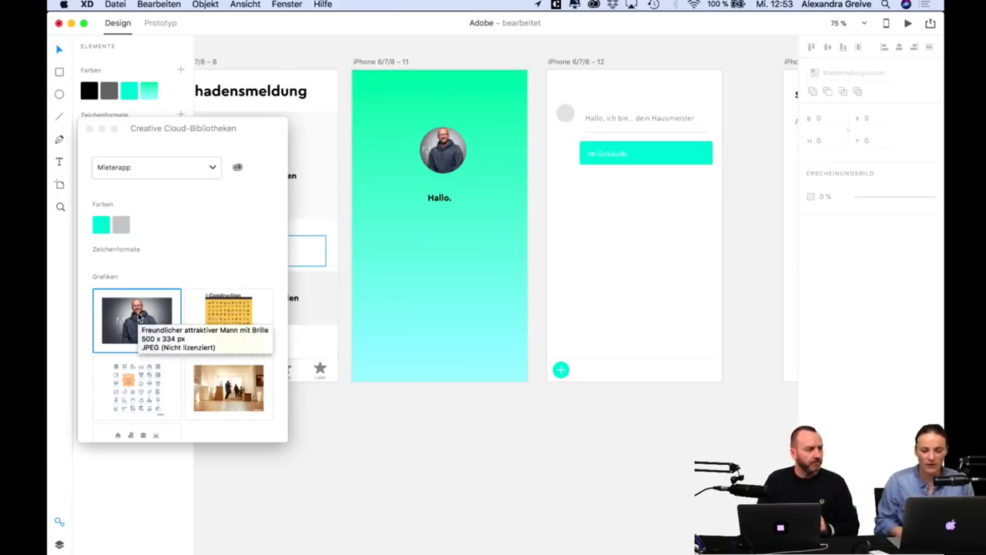
{"action": "left_click_drag", "start_coordinate": [139, 318], "coordinate": [438, 156]}
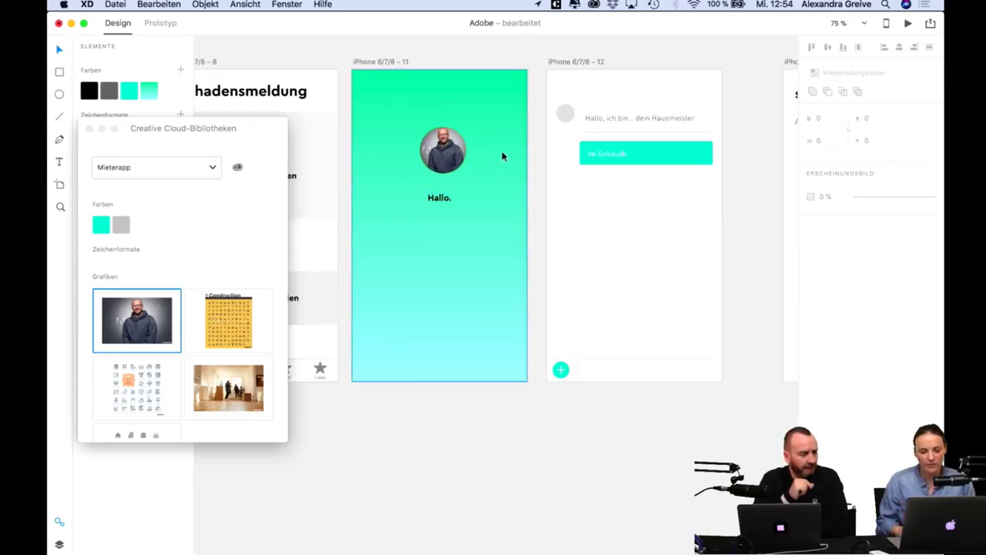
License the man's photo on Adobe Stock, save it to Mieterapp, and return to XD.
{"action": "right_click", "coordinate": [141, 315]}
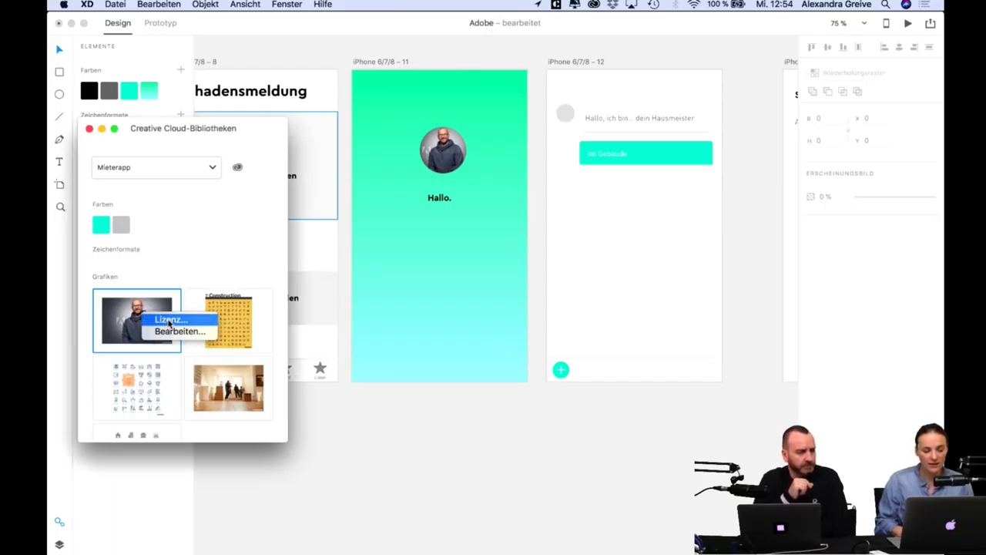
{"action": "left_click", "coordinate": [168, 320]}
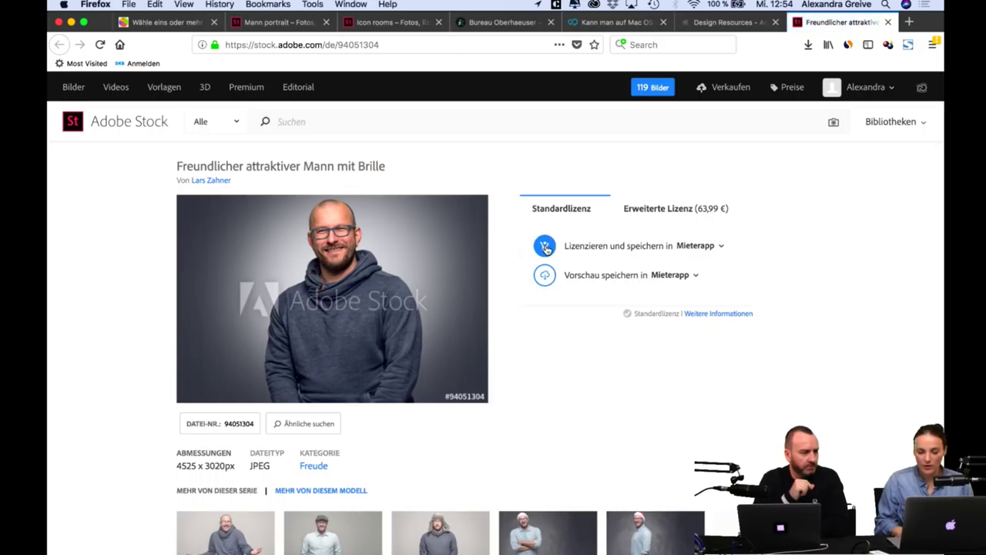
{"action": "left_click", "coordinate": [545, 246]}
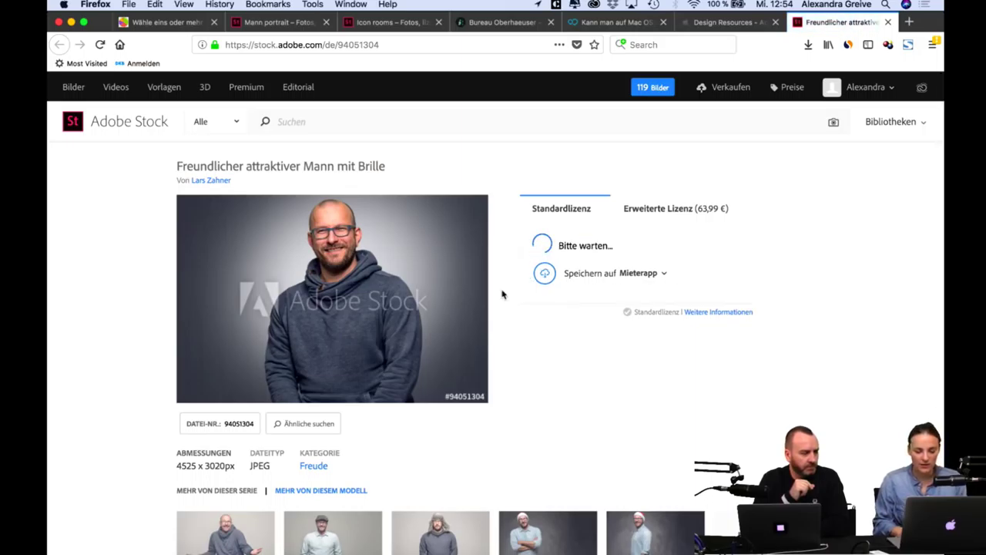
{"action": "mouse_move", "coordinate": [441, 530]}
{"action": "key", "text": "super+Tab"}
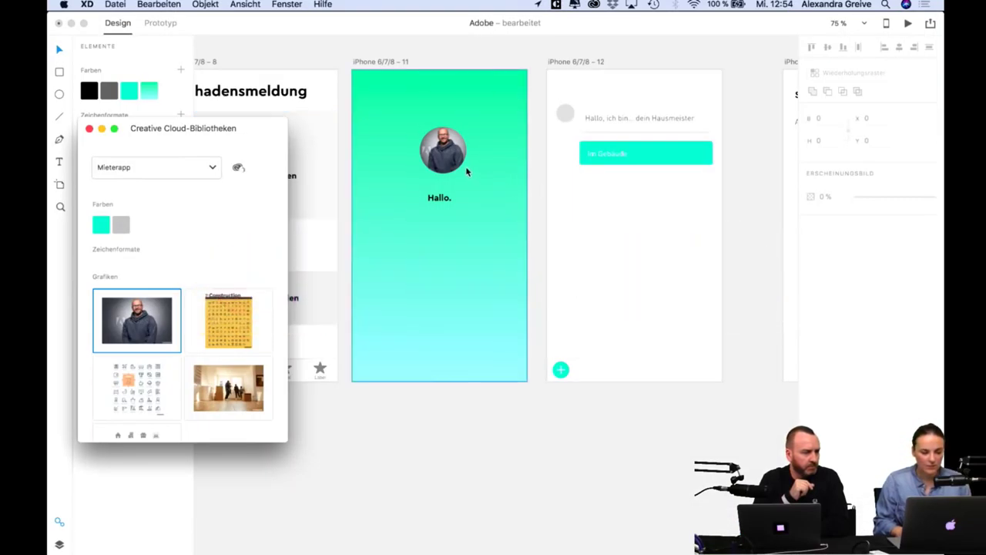
Drop the licensed photo onto the avatar circle to replace its preview image.
{"action": "left_click_drag", "start_coordinate": [423, 155], "coordinate": [443, 158]}
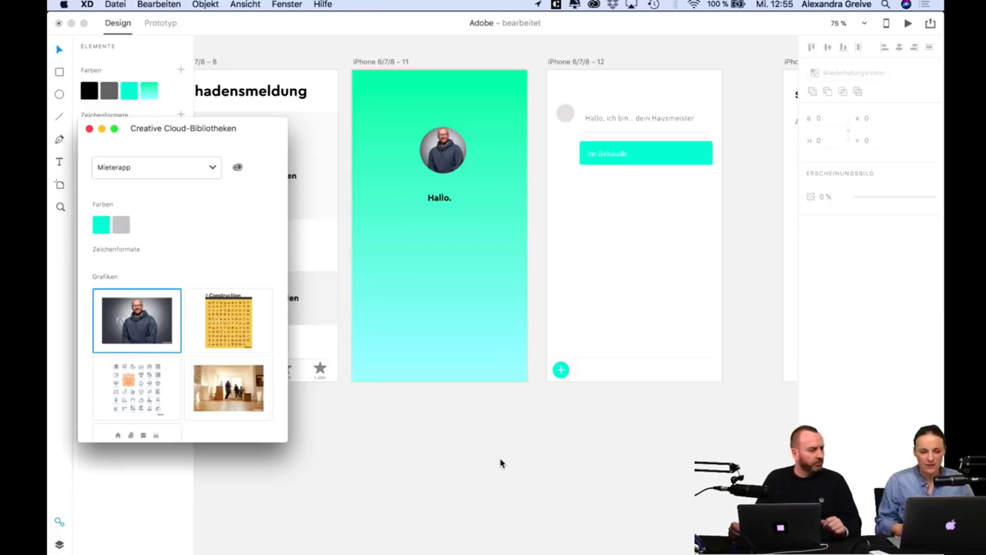
{"action": "left_click", "coordinate": [440, 154]}
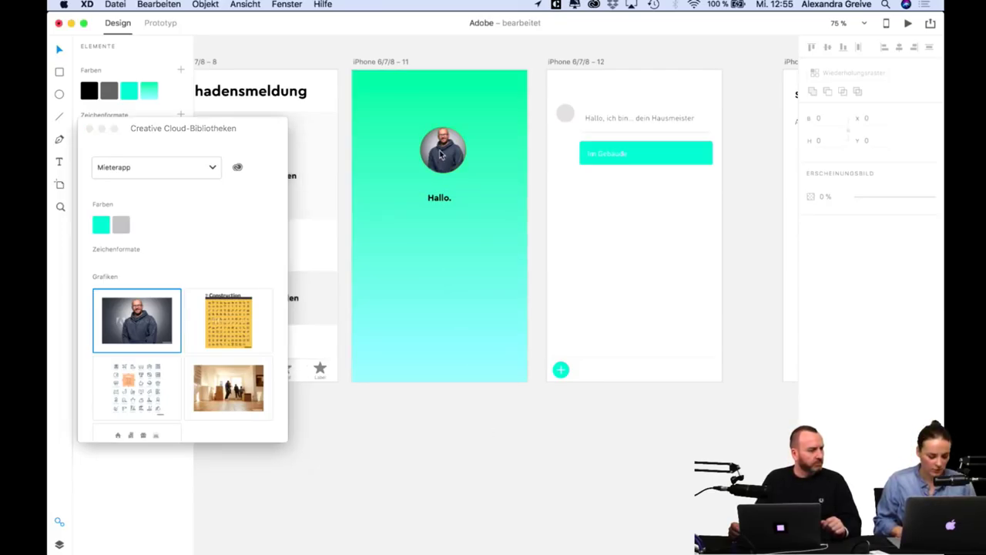
Make the avatar photo a symbol with Symbol erstellen and close the CC Libraries panel.
{"action": "right_click", "coordinate": [441, 154]}
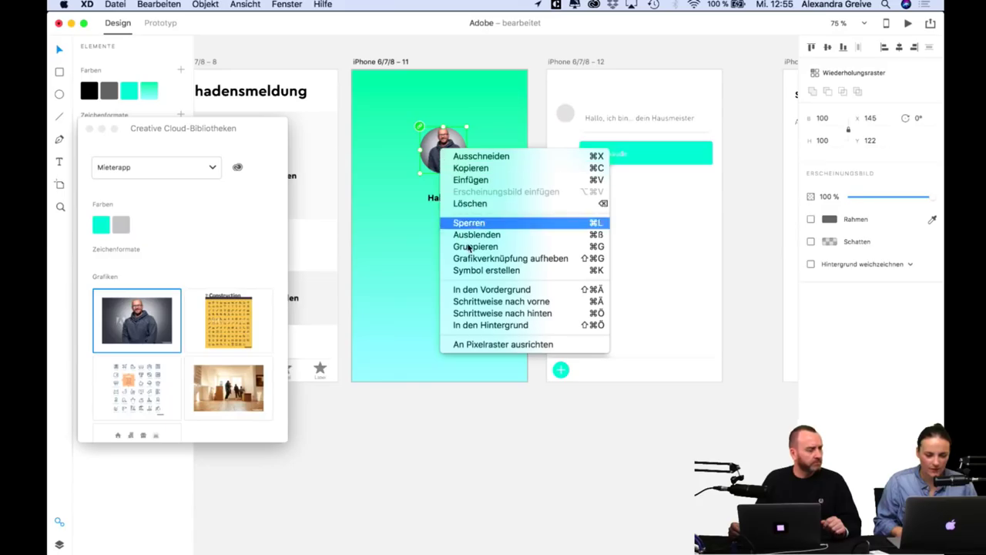
{"action": "left_click", "coordinate": [472, 270]}
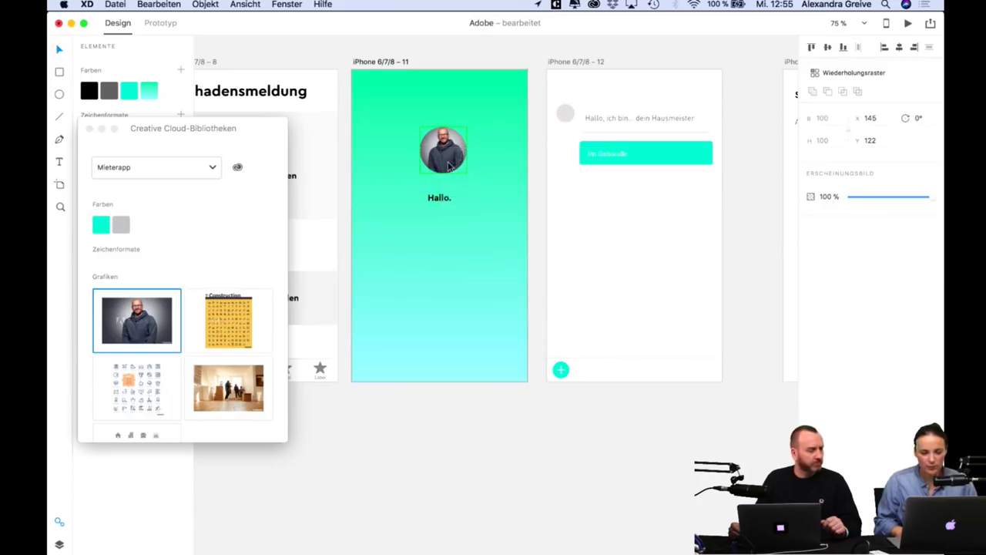
{"action": "left_click", "coordinate": [90, 129]}
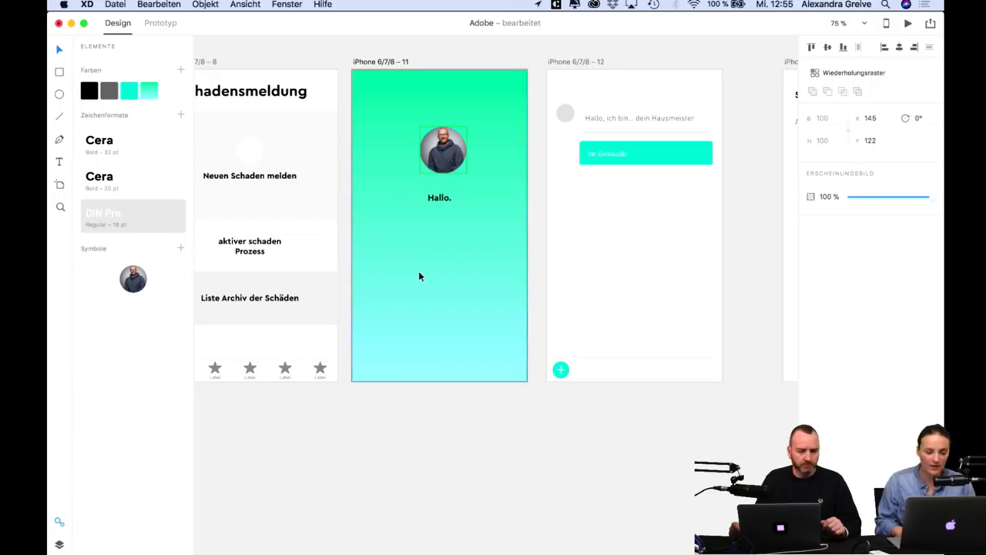
Copy the avatar onto the chat screen and delete the grey placeholder circle.
{"action": "left_click_drag", "start_coordinate": [446, 154], "coordinate": [559, 145]}
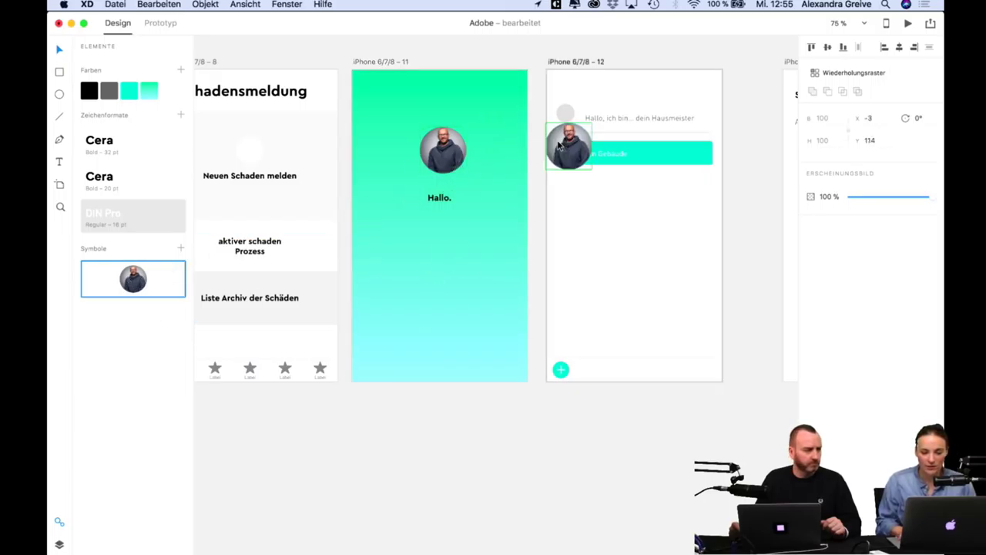
{"action": "left_click", "coordinate": [565, 114]}
{"action": "key", "text": "Delete"}
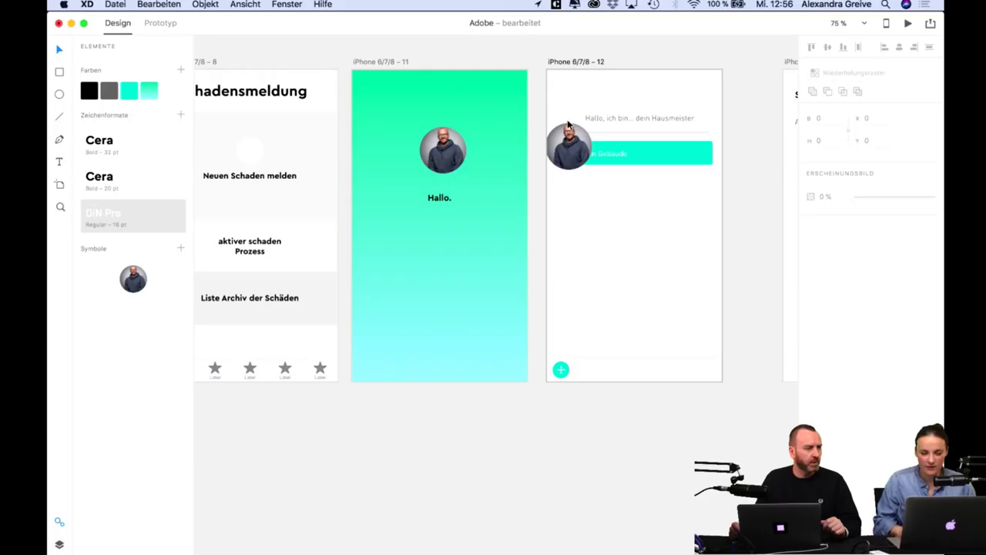
Resize the chat avatar to width 50 and place it beside the greeting text.
{"action": "left_click", "coordinate": [568, 123]}
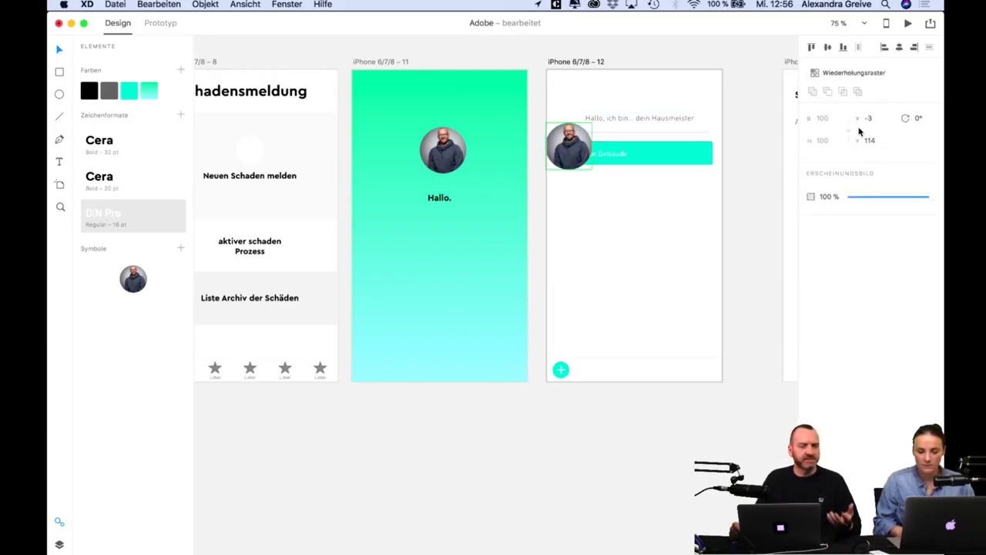
{"action": "left_click", "coordinate": [585, 165]}
{"action": "left_click", "coordinate": [583, 158]}
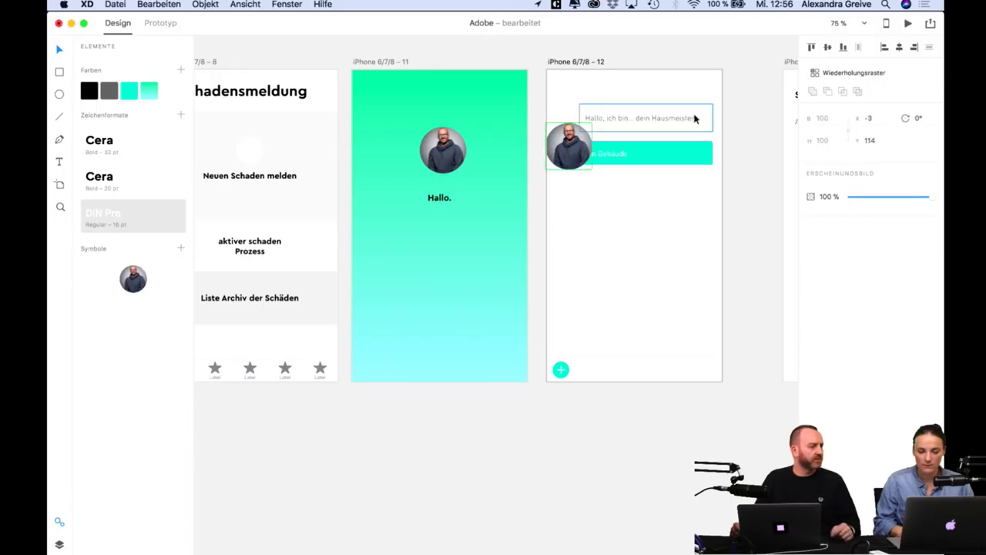
{"action": "left_click", "coordinate": [574, 154]}
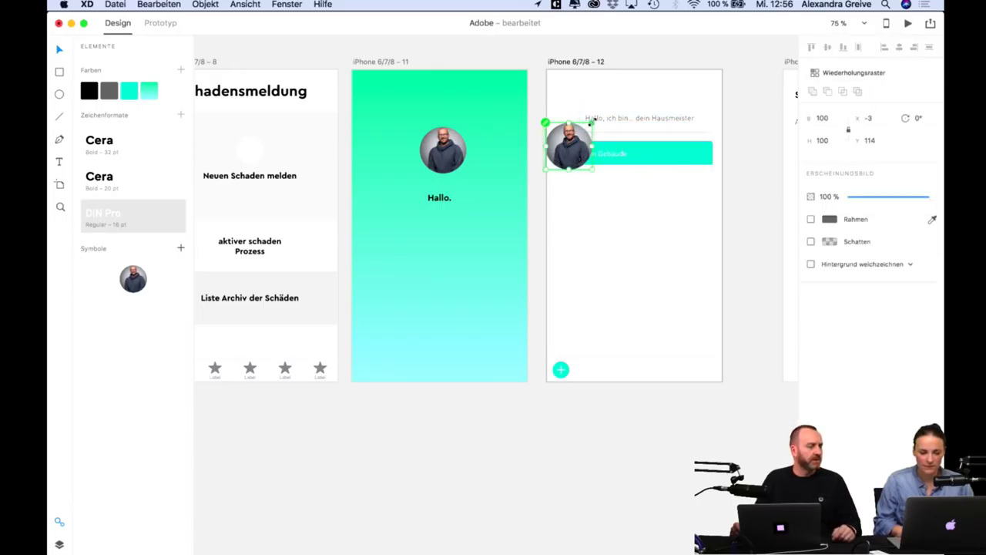
{"action": "left_click_drag", "start_coordinate": [592, 123], "coordinate": [567, 144]}
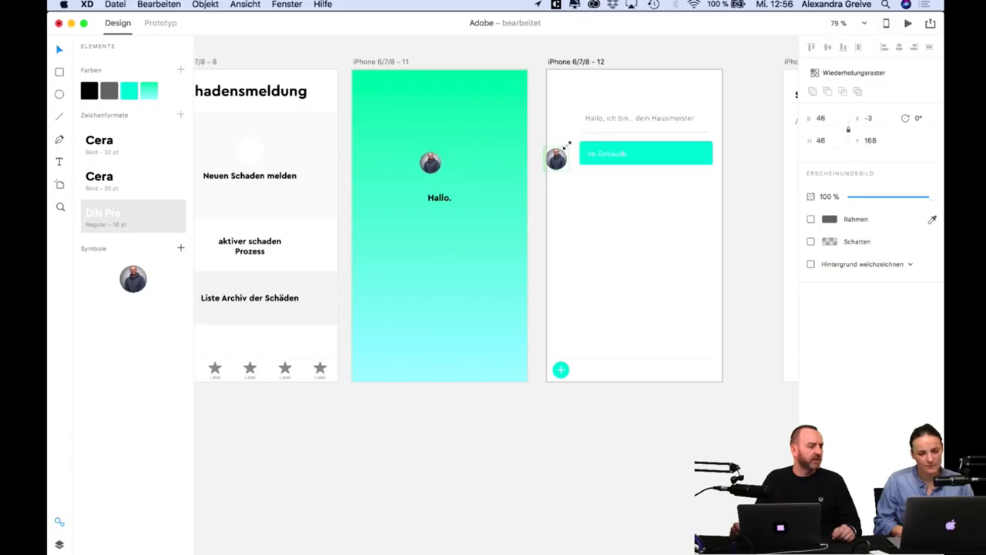
{"action": "left_click", "coordinate": [820, 117]}
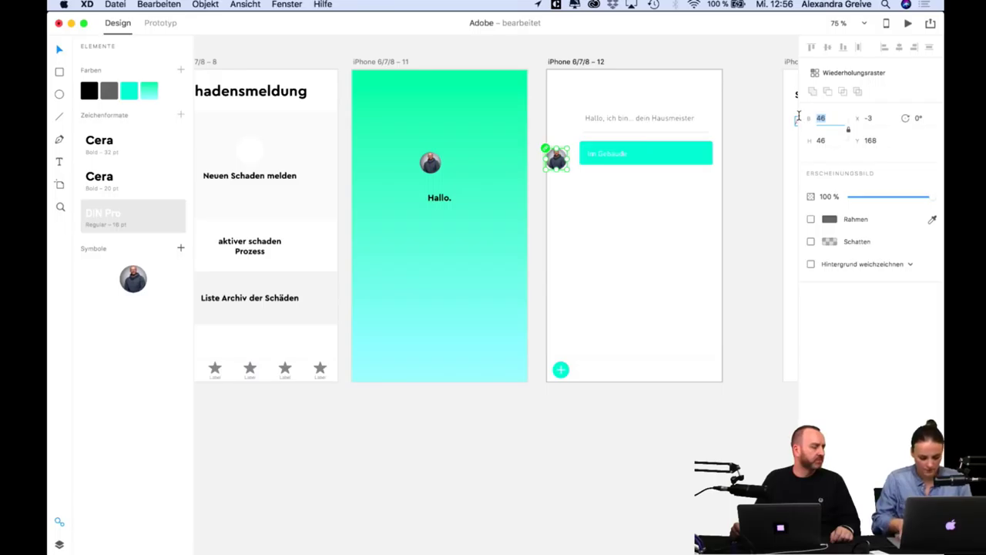
{"action": "type", "text": "50"}
{"action": "key", "text": "Return"}
{"action": "left_click", "coordinate": [663, 285]}
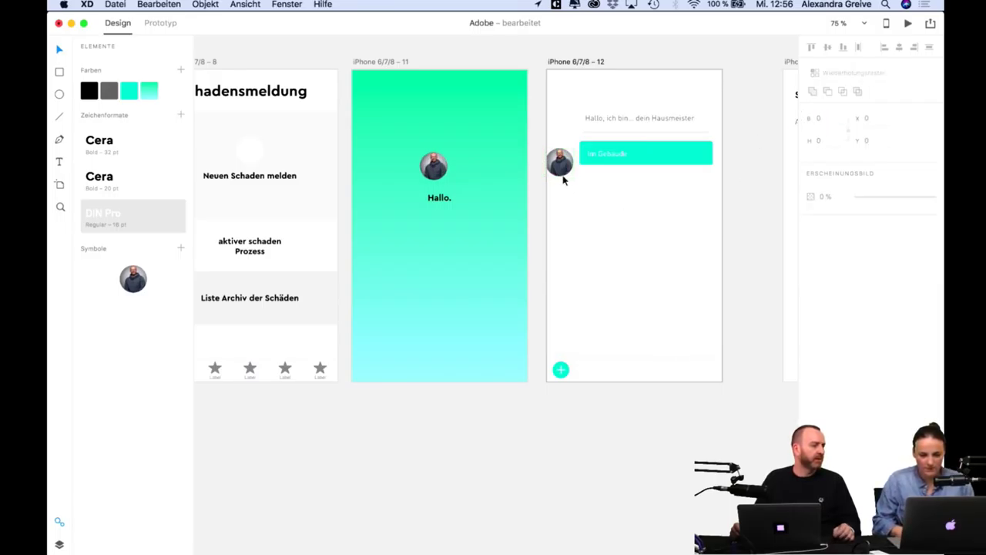
{"action": "left_click_drag", "start_coordinate": [562, 175], "coordinate": [560, 130]}
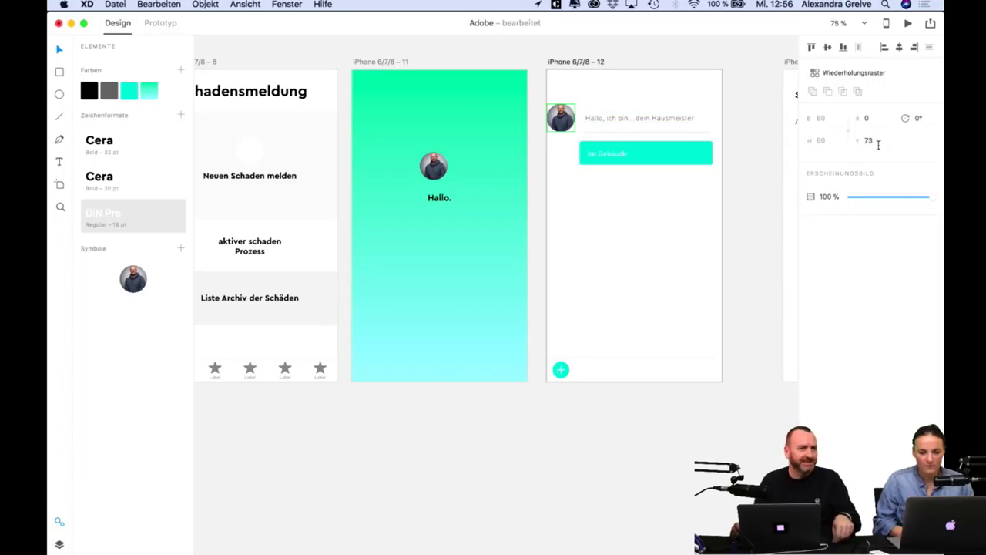
{"action": "left_click_drag", "start_coordinate": [561, 117], "coordinate": [566, 115]}
Shift the greeting text and teal reply tile 10 px to the right.
{"action": "left_click", "coordinate": [614, 120]}
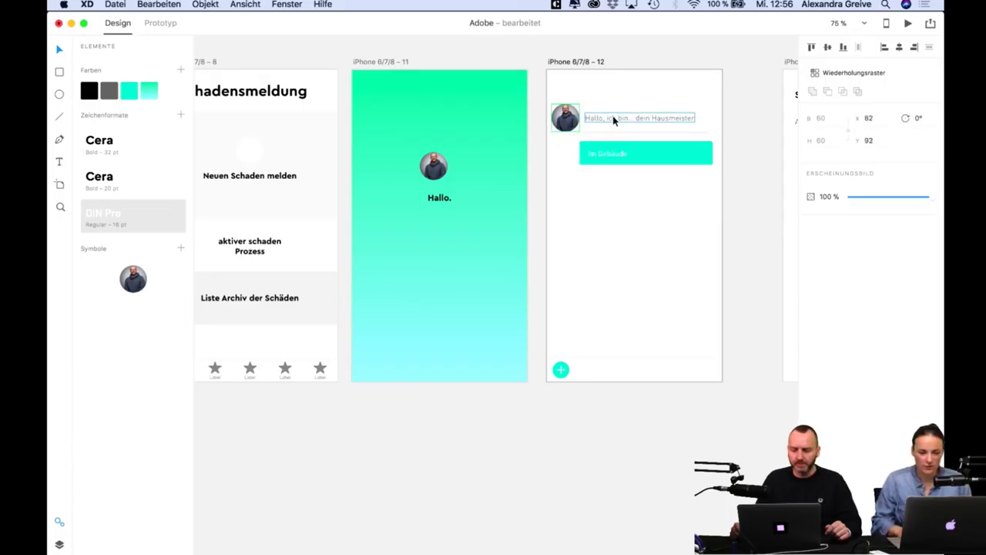
{"action": "left_click", "coordinate": [604, 150], "text": "shift"}
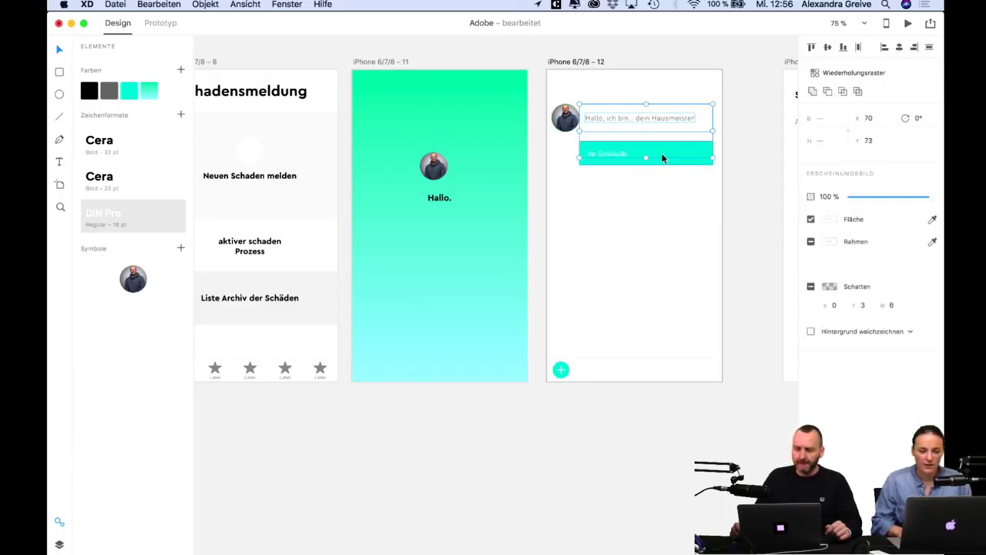
{"action": "key", "text": "shift+Right"}
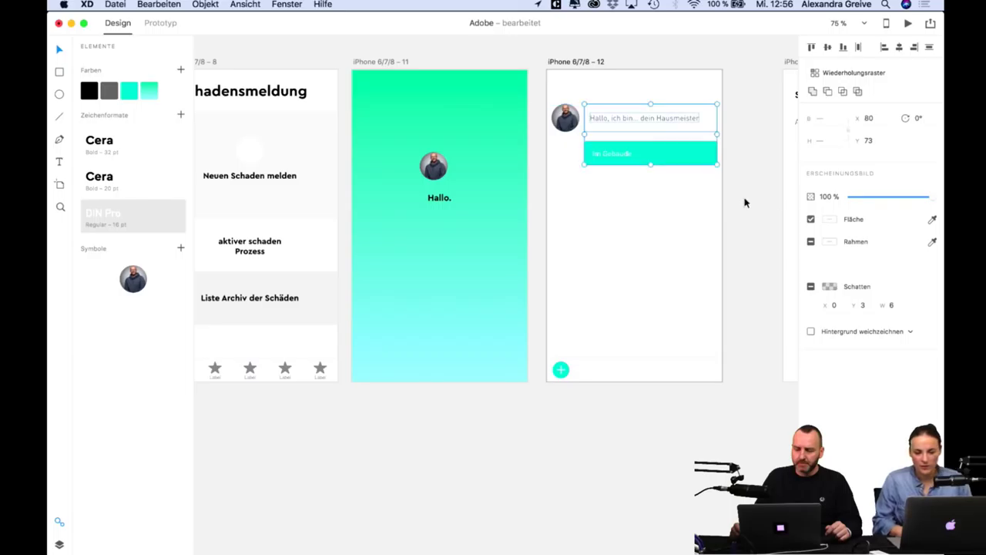
{"action": "left_click", "coordinate": [745, 201]}
{"action": "scroll", "coordinate": [744, 200], "scroll_direction": "down", "scroll_amount": 5}
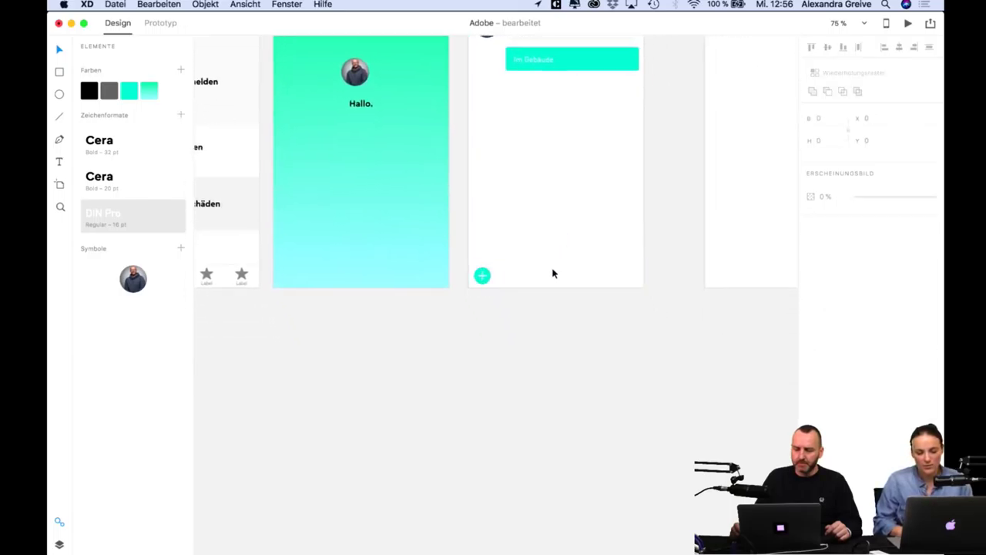
{"action": "scroll", "coordinate": [524, 288], "scroll_direction": "up", "scroll_amount": 3}
{"action": "scroll", "coordinate": [524, 288], "scroll_direction": "up", "scroll_amount": 1}
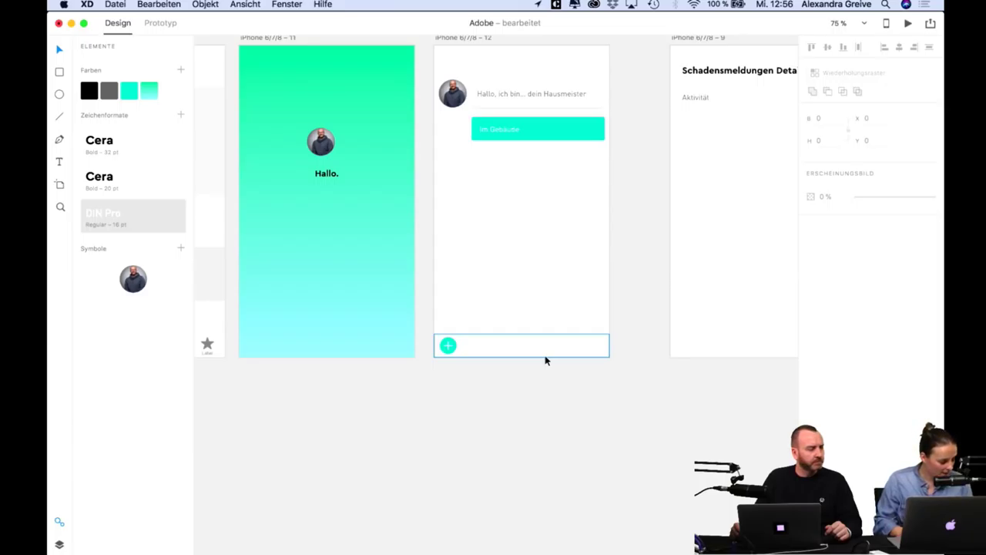
Set the chat screen's bottom input bar height to 60.
{"action": "left_click", "coordinate": [500, 342]}
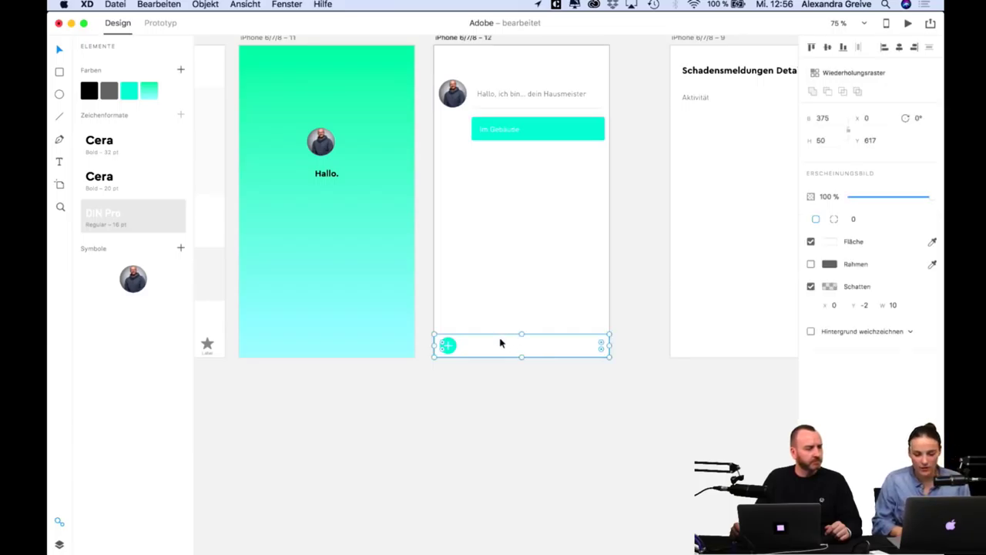
{"action": "left_click", "coordinate": [822, 141]}
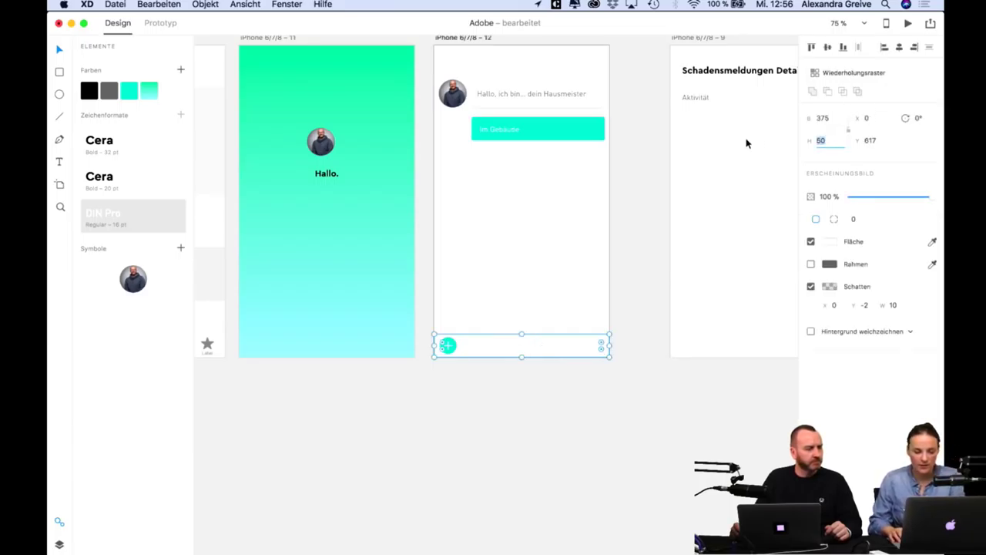
{"action": "type", "text": "60"}
{"action": "key", "text": "Return"}
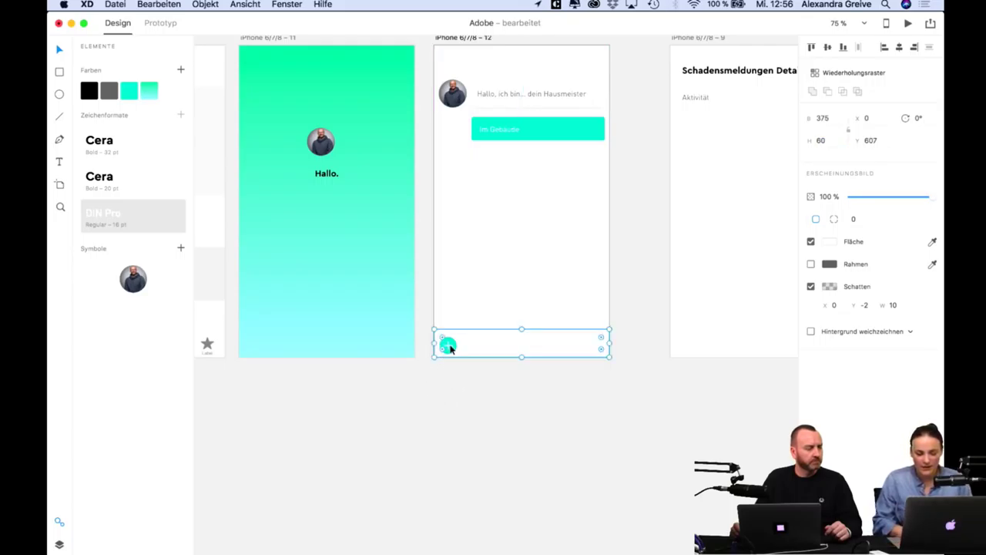
Fill the round plus button in the bar with grey #D9D9D9.
{"action": "double_click", "coordinate": [448, 345]}
{"action": "left_click", "coordinate": [829, 220]}
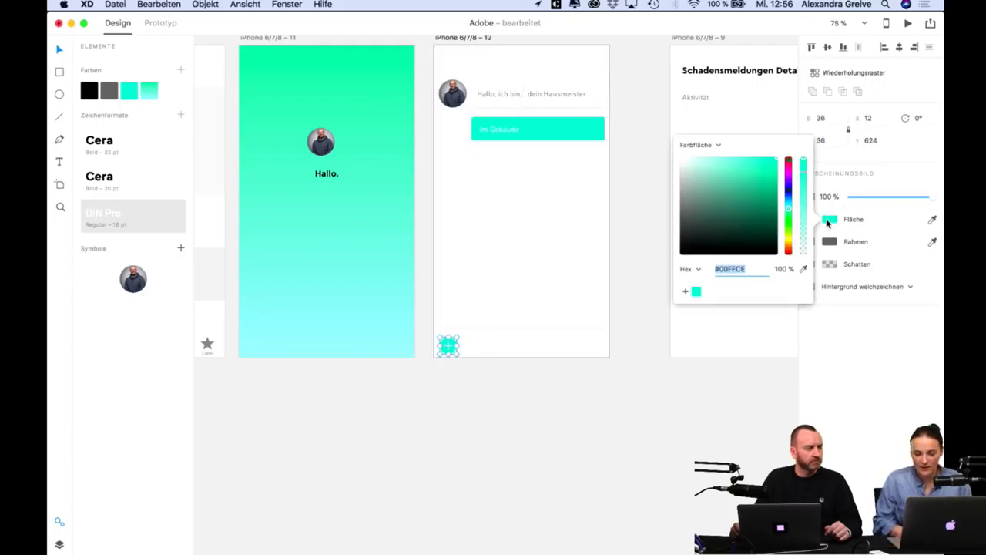
{"action": "type", "text": "F5F5F5"}
{"action": "key", "text": "Return"}
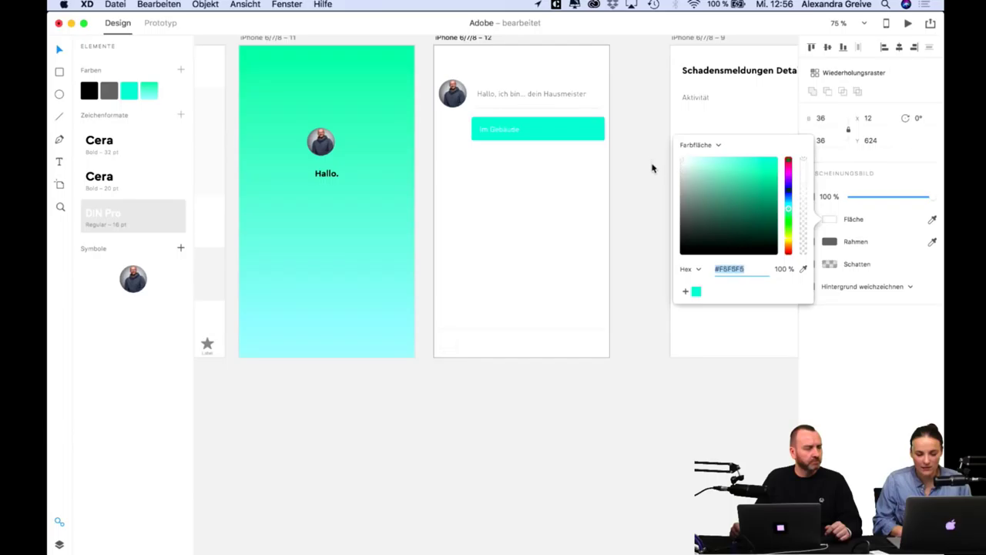
{"action": "type", "text": "D9D9D9"}
{"action": "key", "text": "Return"}
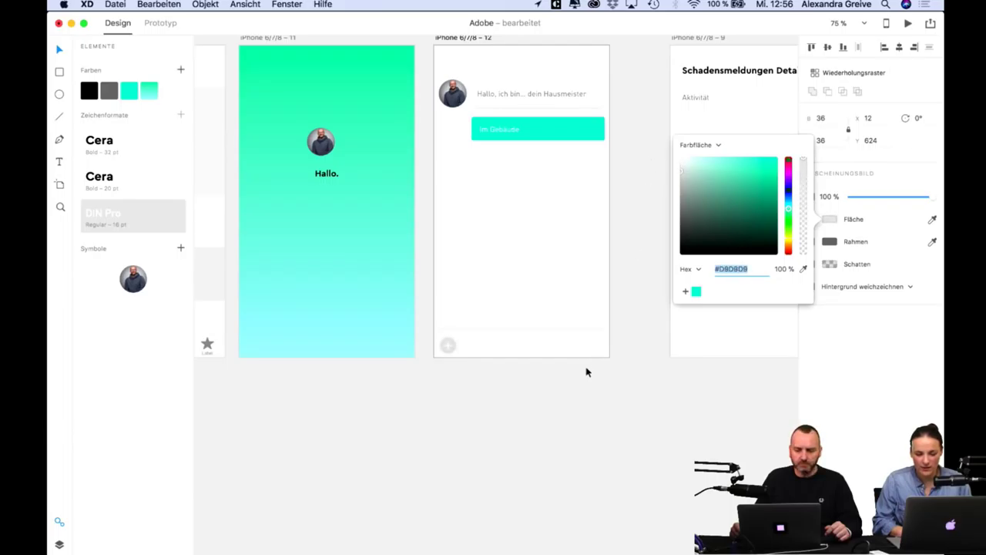
{"action": "left_click", "coordinate": [585, 372]}
{"action": "double_click", "coordinate": [447, 345]}
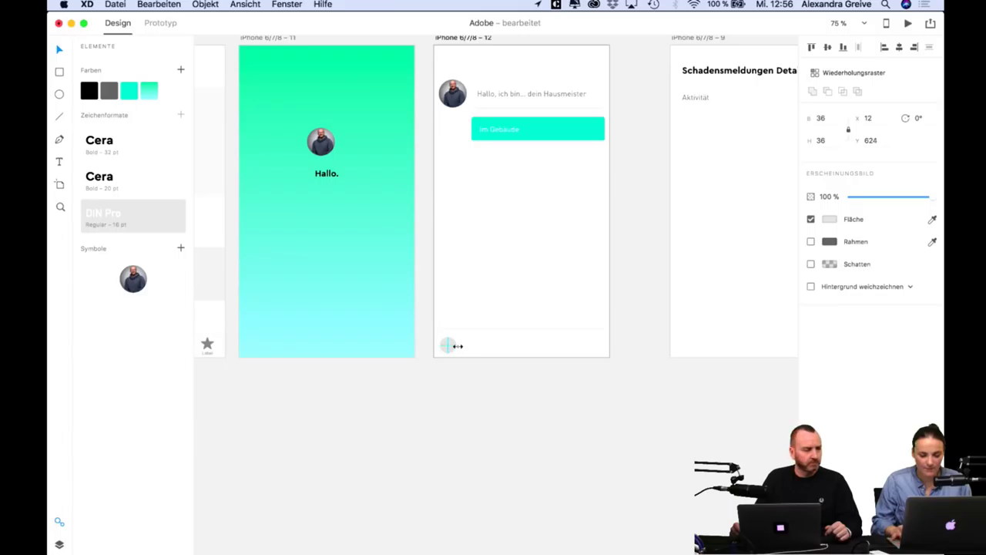
{"action": "key", "text": "super+2"}
Nudge the plus button up and to X 10 at the bar's left, checking spacing.
{"action": "left_click", "coordinate": [365, 443]}
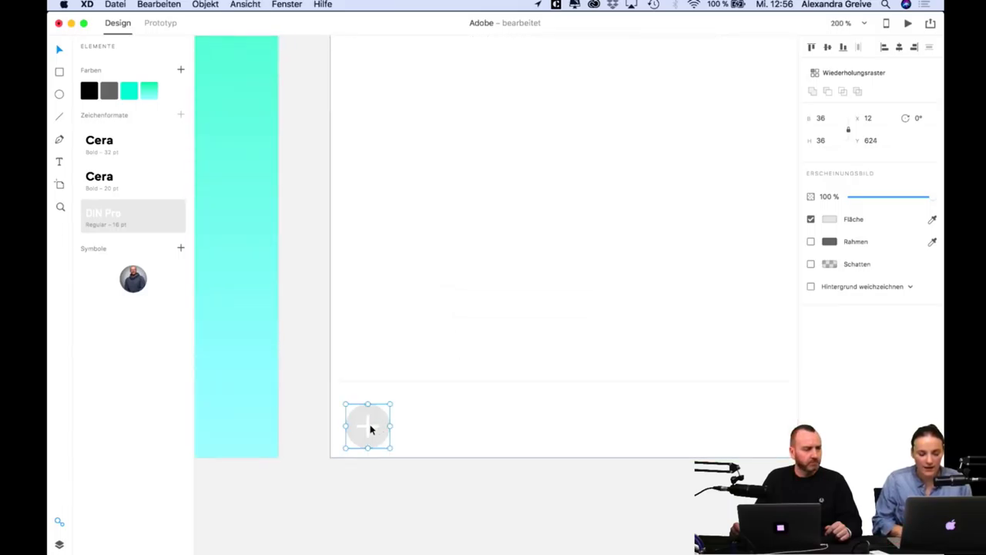
{"action": "key", "text": "Escape"}
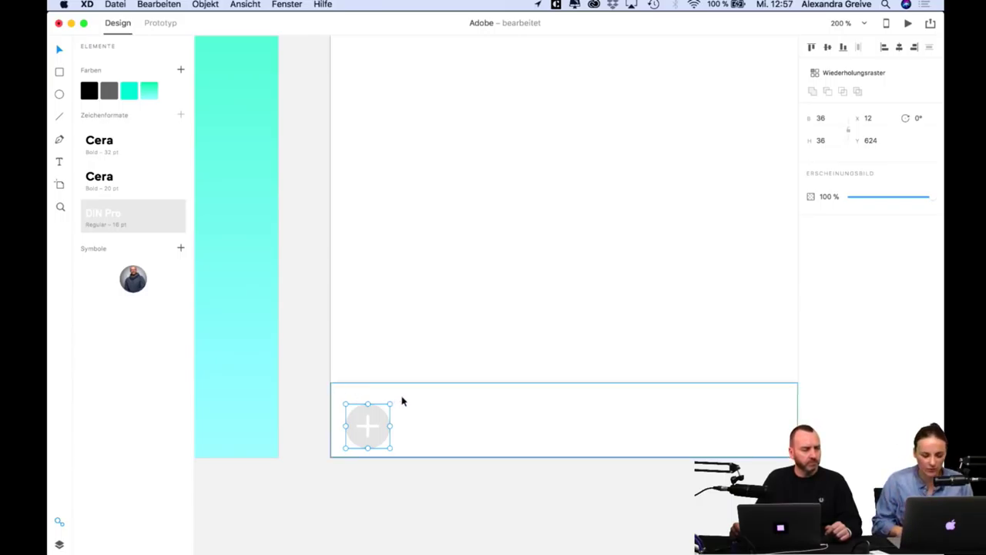
{"action": "key", "text": "alt"}
{"action": "key", "text": "Up"}
{"action": "key", "text": "Up"}
{"action": "key", "text": "Up"}
{"action": "key", "text": "Up"}
{"action": "key", "text": "Up"}
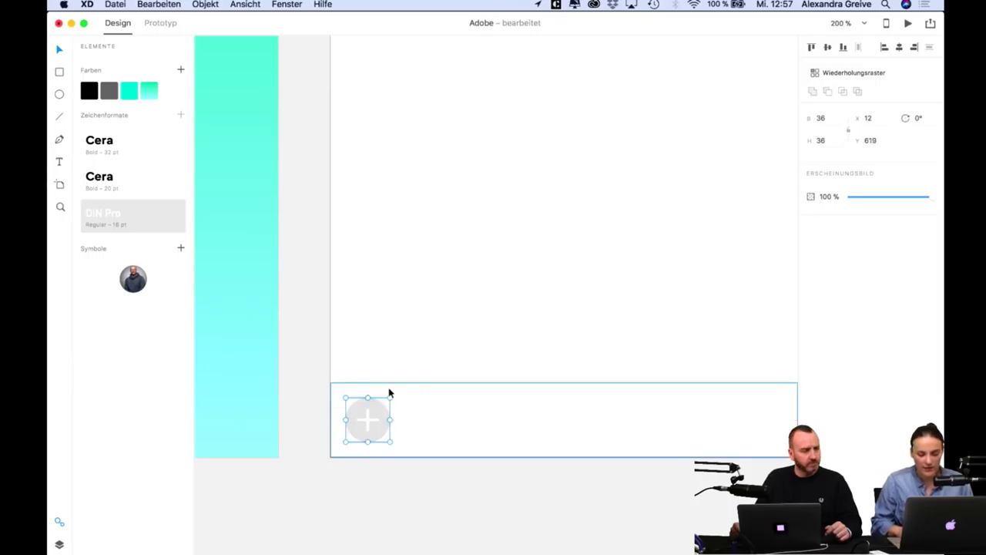
{"action": "key", "text": "alt"}
{"action": "key", "text": "alt"}
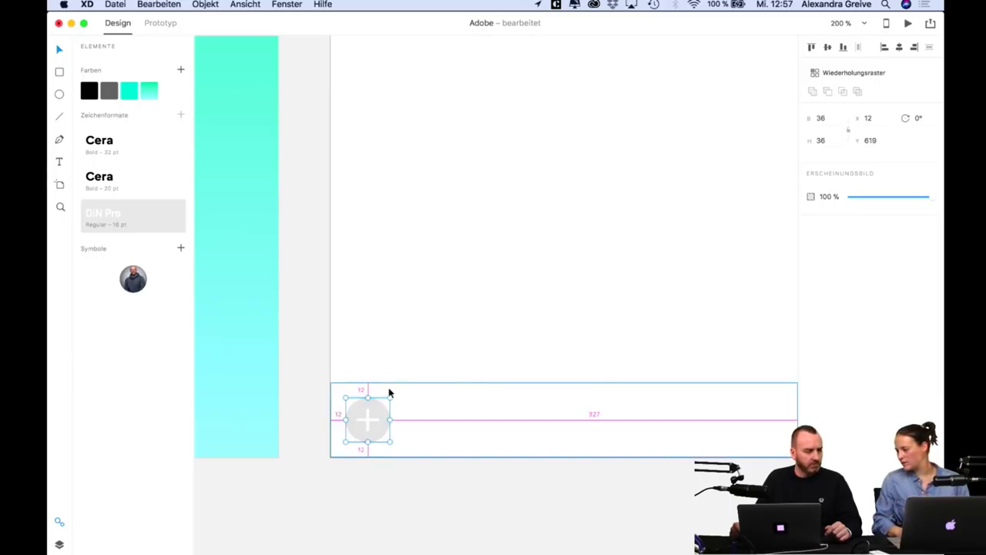
{"action": "key", "text": "alt"}
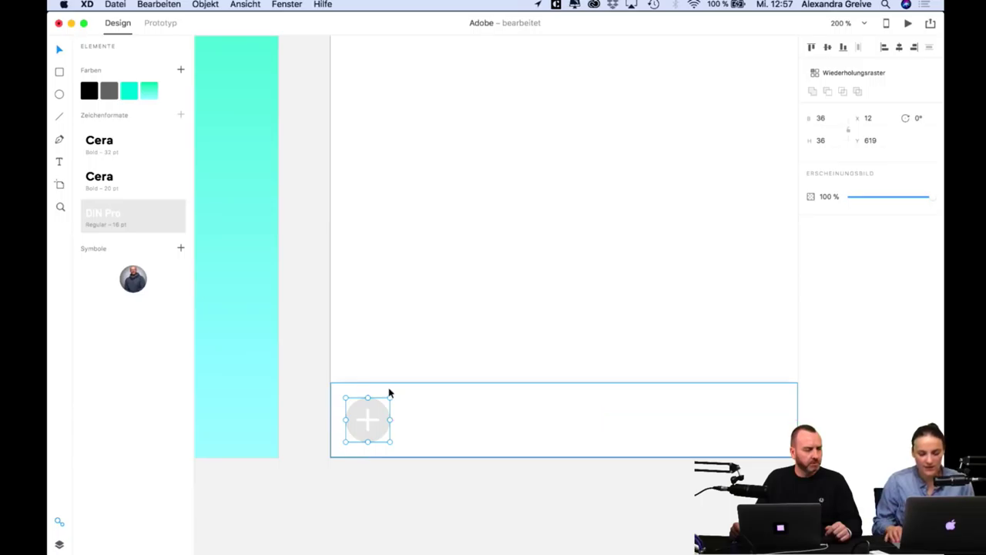
{"action": "key", "text": "Right"}
{"action": "key", "text": "Right"}
{"action": "key", "text": "Right"}
{"action": "key", "text": "Right"}
{"action": "key", "text": "Right"}
{"action": "key", "text": "Right"}
{"action": "key", "text": "Right"}
{"action": "key", "text": "Right"}
{"action": "key", "text": "Right"}
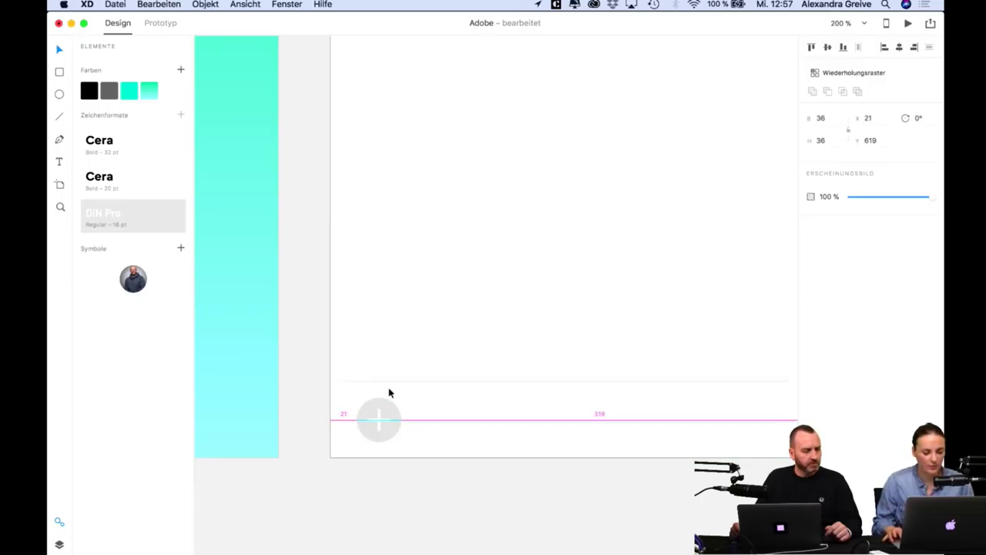
{"action": "key", "text": "shift+Left"}
{"action": "key", "text": "Left"}
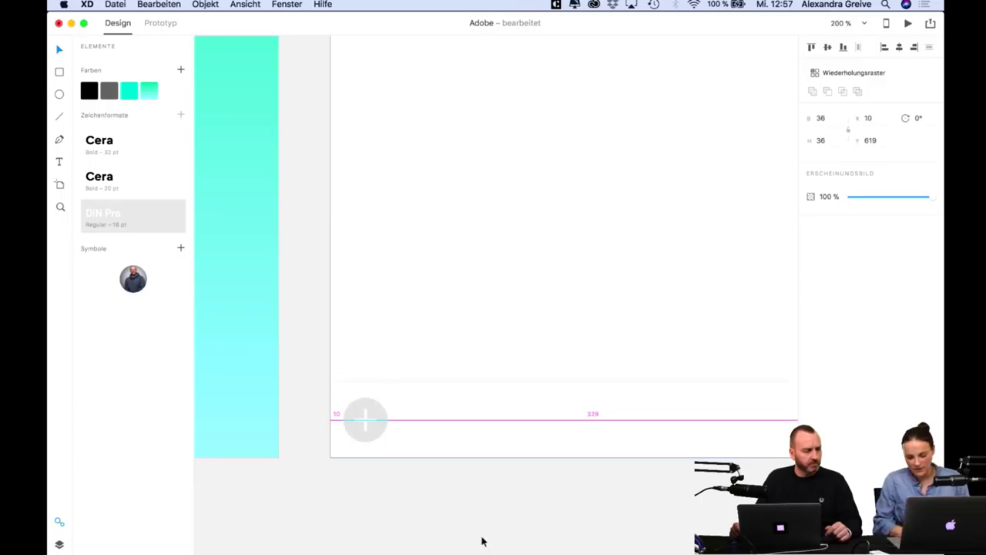
{"action": "left_click", "coordinate": [486, 502]}
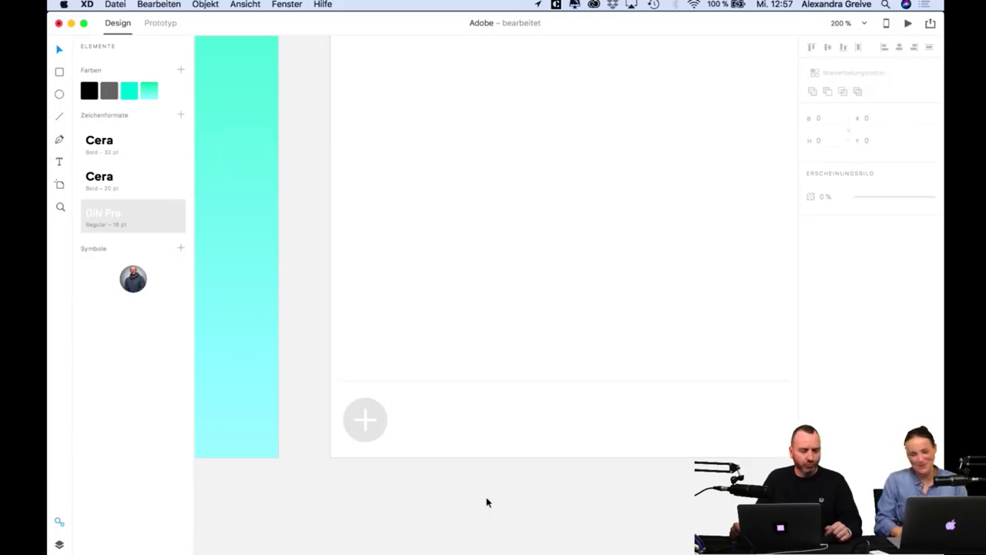
Duplicate the plus button to the bar's right end at X 319 and delete its plus sign.
{"action": "left_click", "coordinate": [381, 419]}
{"action": "key", "text": "super+d"}
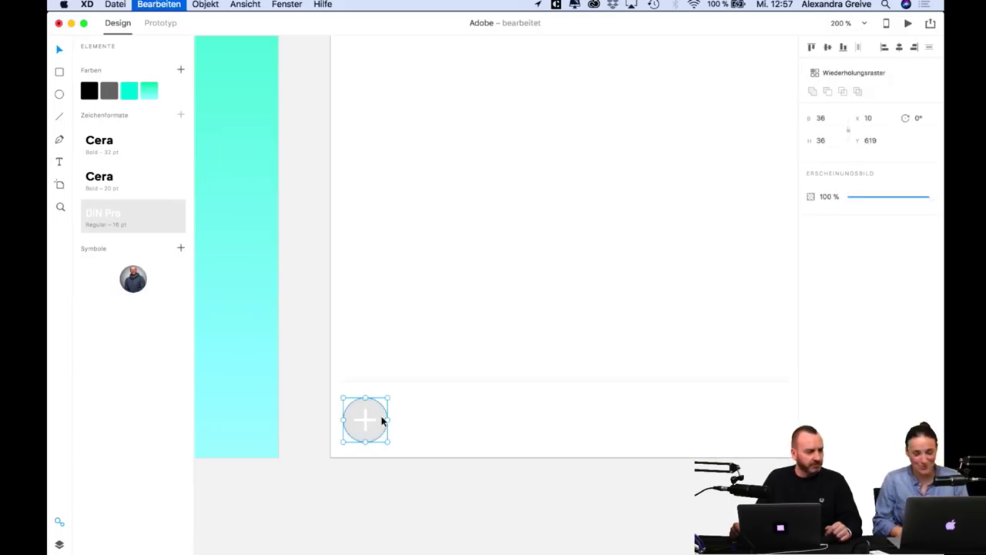
{"action": "left_click_drag", "start_coordinate": [381, 419], "coordinate": [700, 424]}
{"action": "scroll", "coordinate": [697, 428], "scroll_direction": "right", "scroll_amount": 5}
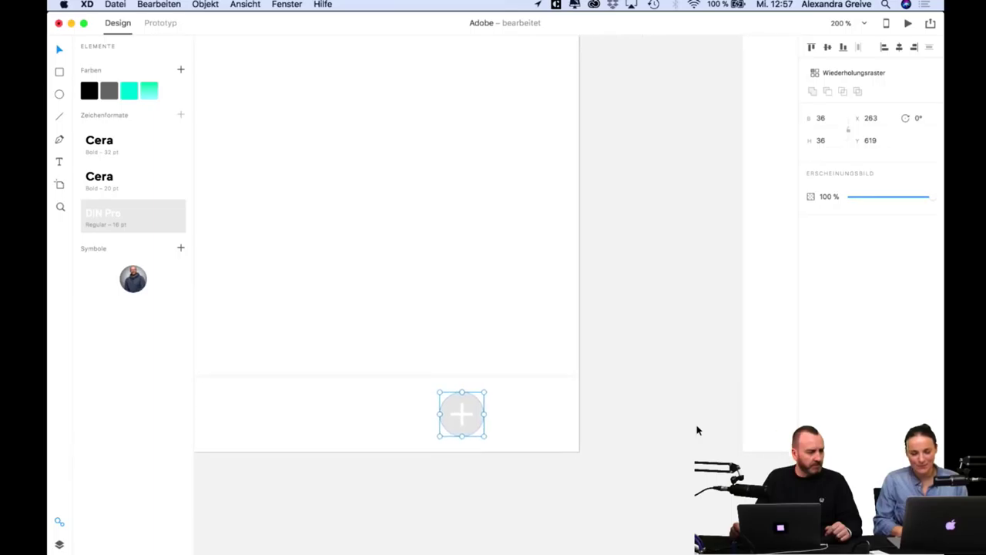
{"action": "left_click_drag", "start_coordinate": [480, 407], "coordinate": [572, 410]}
{"action": "key", "text": "shift+Left"}
{"action": "key", "text": "shift+Left"}
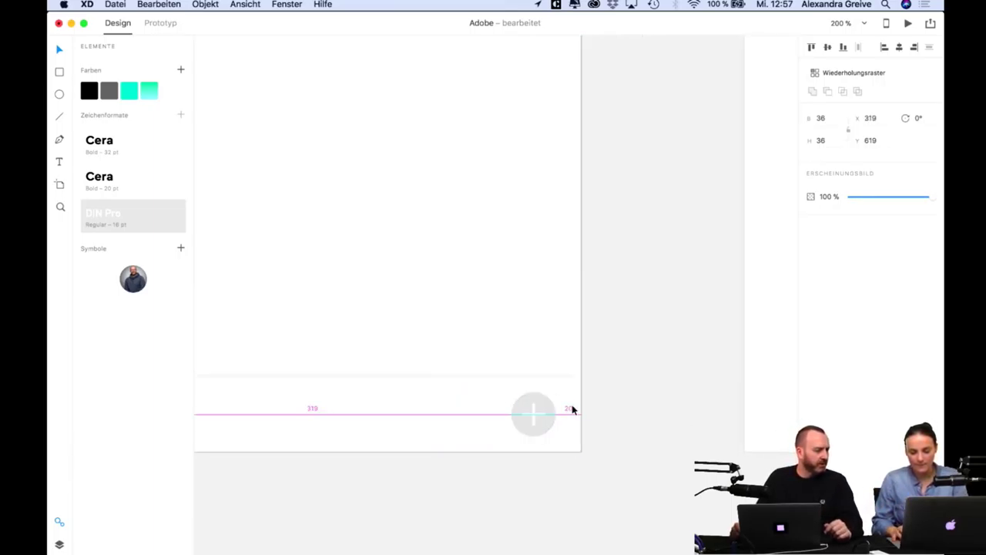
{"action": "scroll", "coordinate": [600, 398], "scroll_direction": "left", "scroll_amount": 5}
{"action": "scroll", "coordinate": [600, 398], "scroll_direction": "down", "scroll_amount": 3}
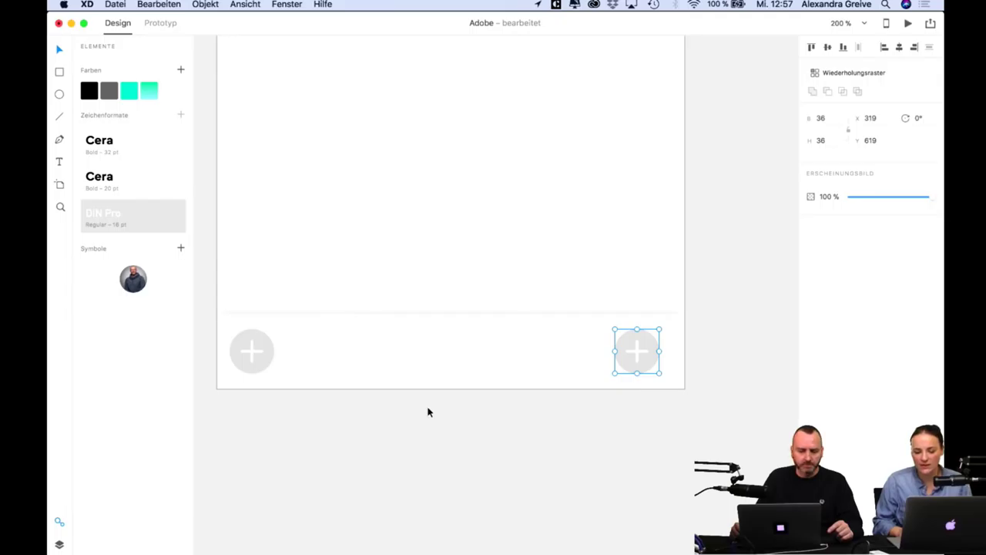
{"action": "double_click", "coordinate": [644, 355]}
{"action": "key", "text": "Delete"}
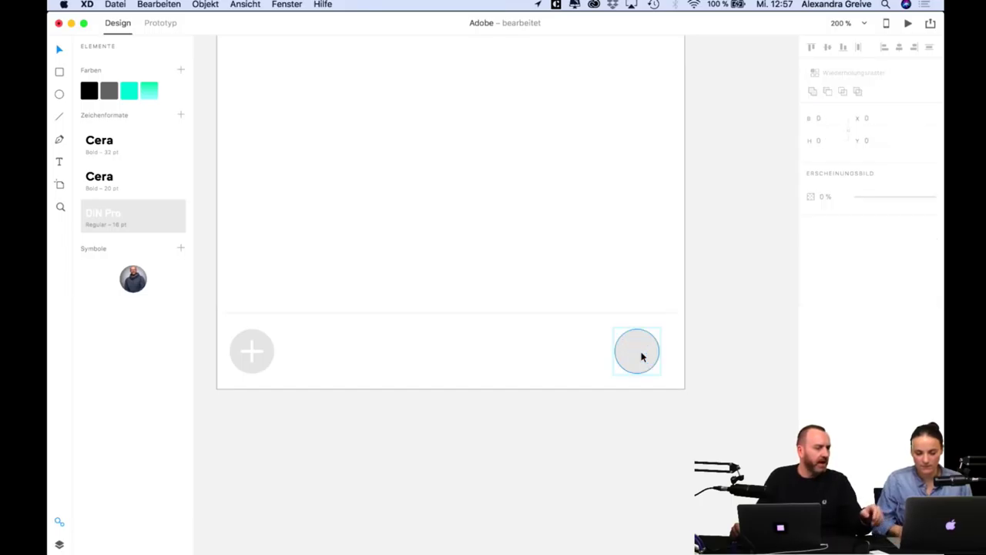
{"action": "left_click", "coordinate": [644, 354]}
{"action": "left_click", "coordinate": [704, 322]}
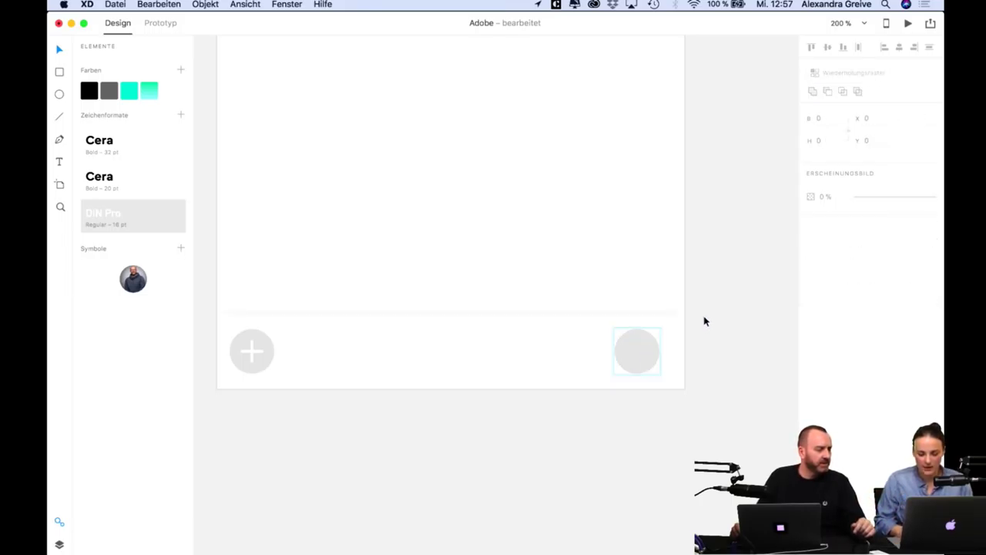
{"action": "key", "text": "super+minus"}
{"action": "key", "text": "super+minus"}
{"action": "key", "text": "super+minus"}
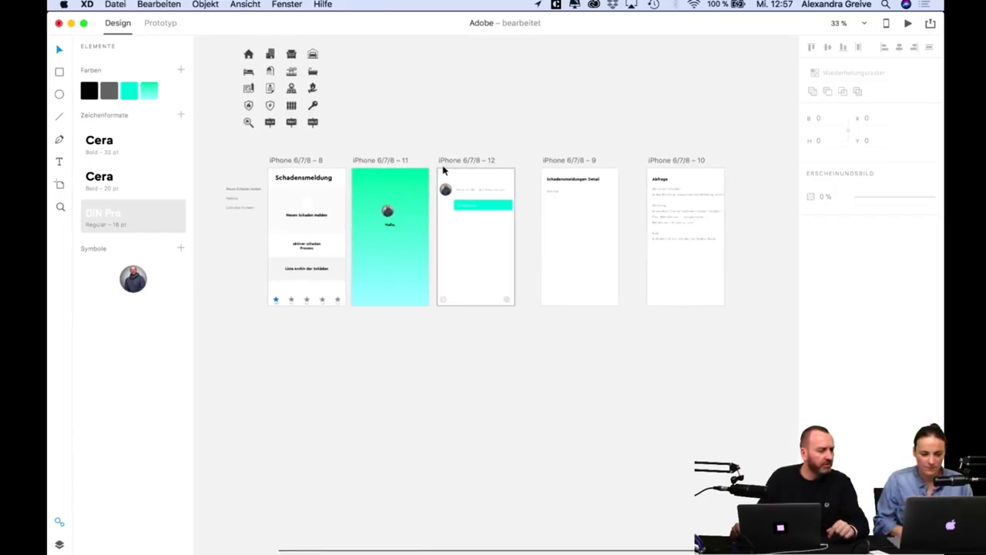
{"action": "left_click", "coordinate": [444, 170]}
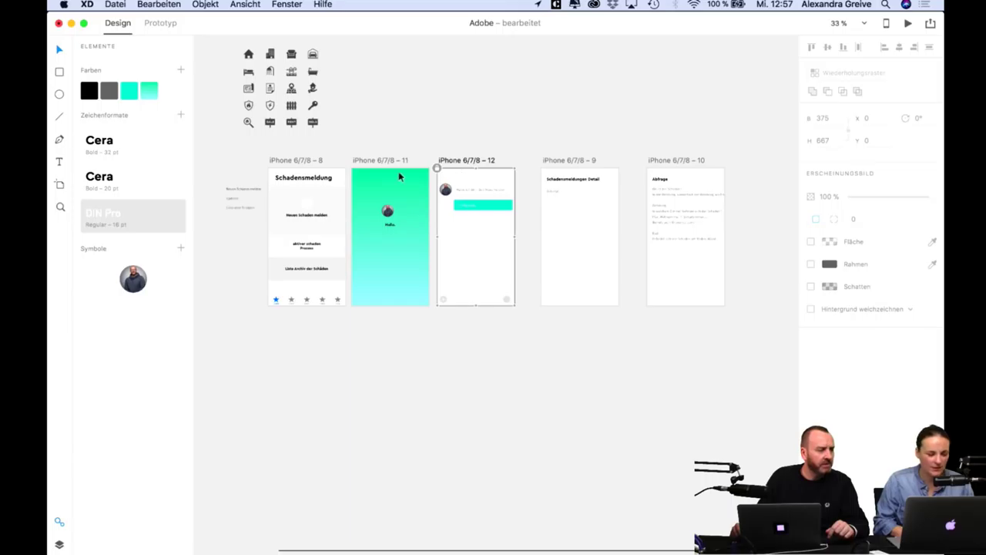
{"action": "left_click", "coordinate": [460, 162]}
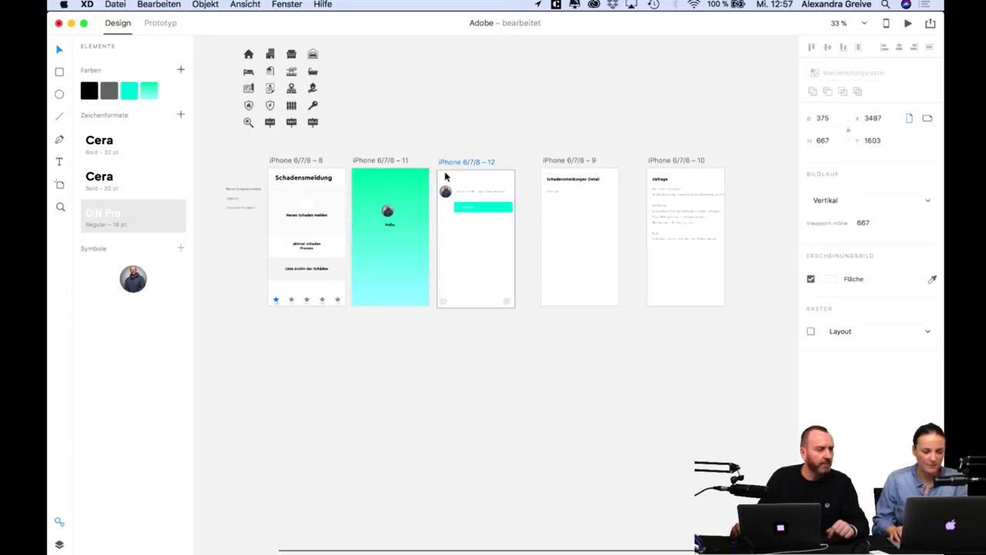
{"action": "key", "text": "shift+Down"}
{"action": "key", "text": "shift+Down"}
{"action": "key", "text": "shift+Down"}
{"action": "key", "text": "shift+Down"}
{"action": "key", "text": "shift+Down"}
{"action": "key", "text": "shift+Down"}
{"action": "left_click", "coordinate": [578, 122]}
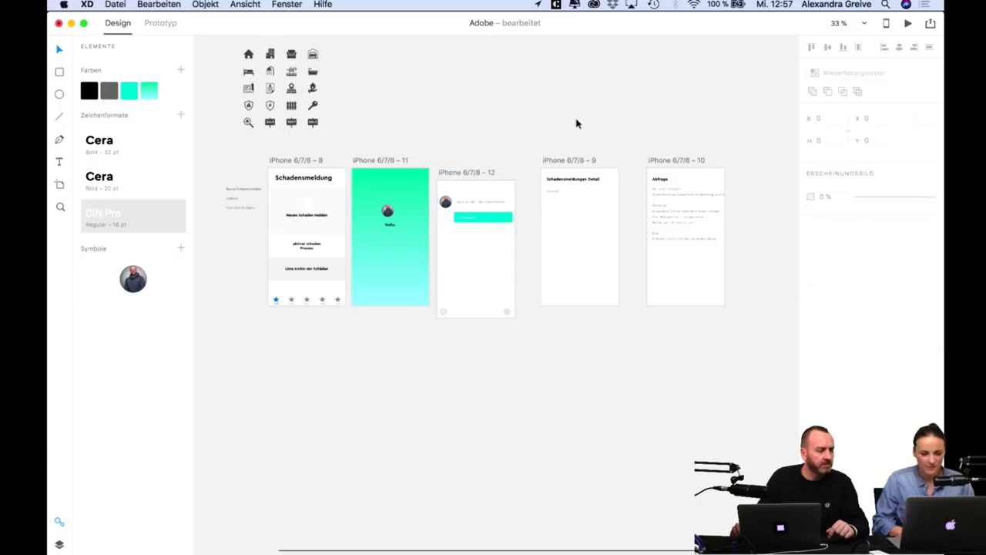
{"action": "left_click_drag", "start_coordinate": [744, 346], "coordinate": [267, 158]}
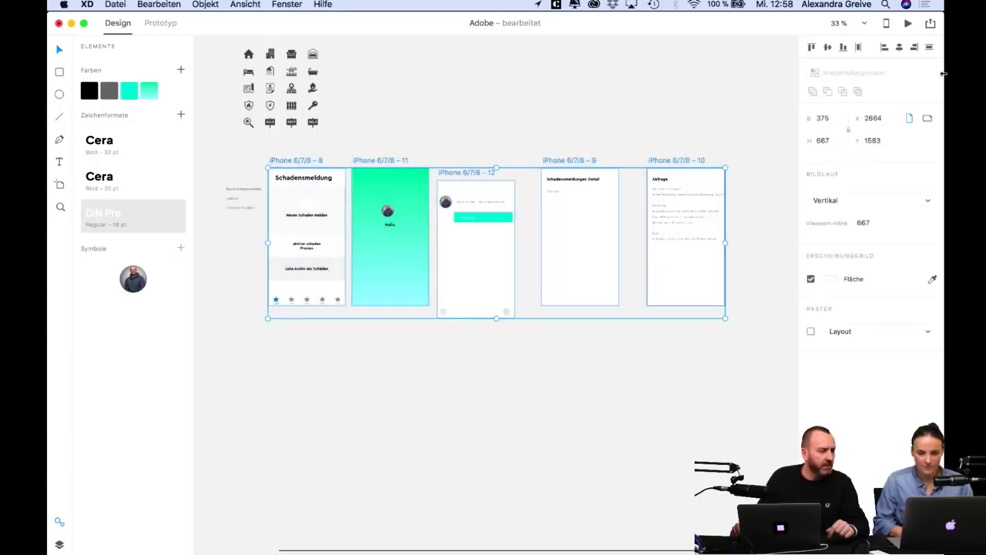
{"action": "left_click", "coordinate": [811, 47]}
{"action": "left_click", "coordinate": [634, 423]}
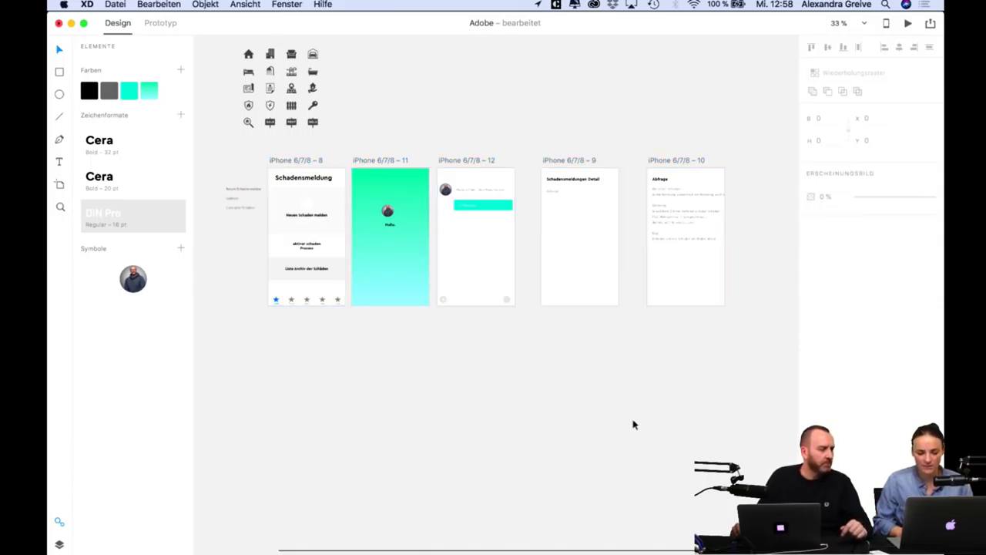
{"action": "key", "text": "super+plus"}
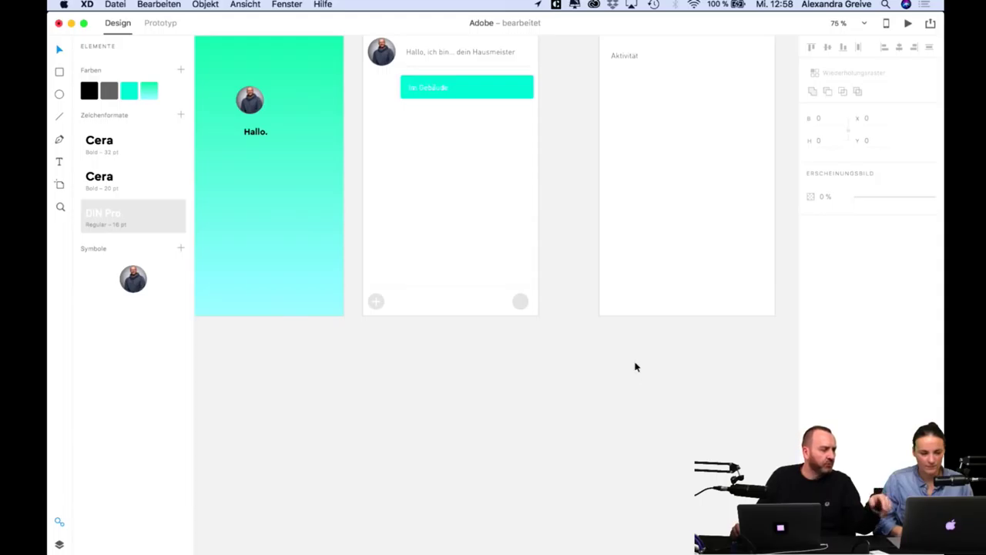
{"action": "scroll", "coordinate": [616, 354], "scroll_direction": "up", "scroll_amount": 2}
{"action": "key", "text": "super+minus"}
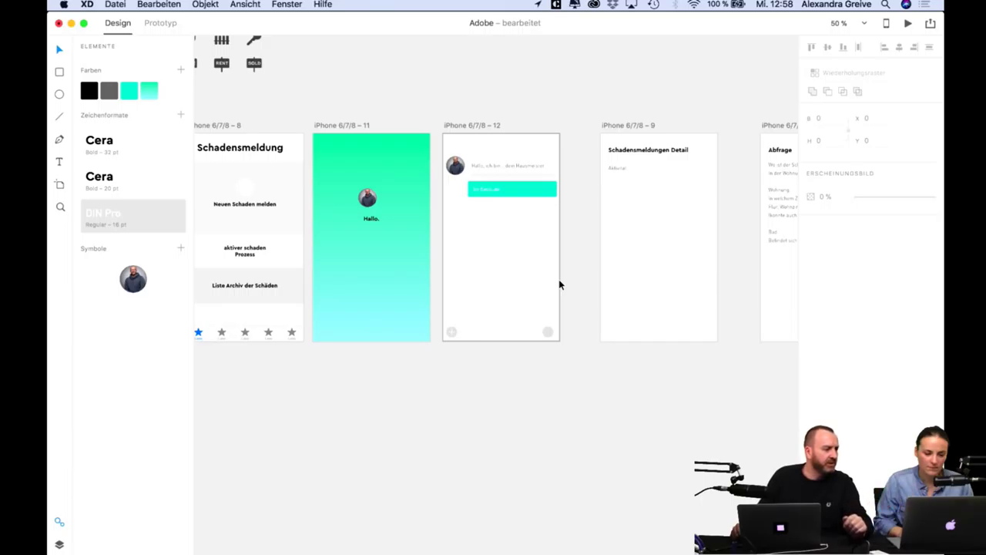
Rename artboard 'iPhone 6/7/8 – 12' to 'Schadensabfrage_1'.
{"action": "double_click", "coordinate": [460, 125]}
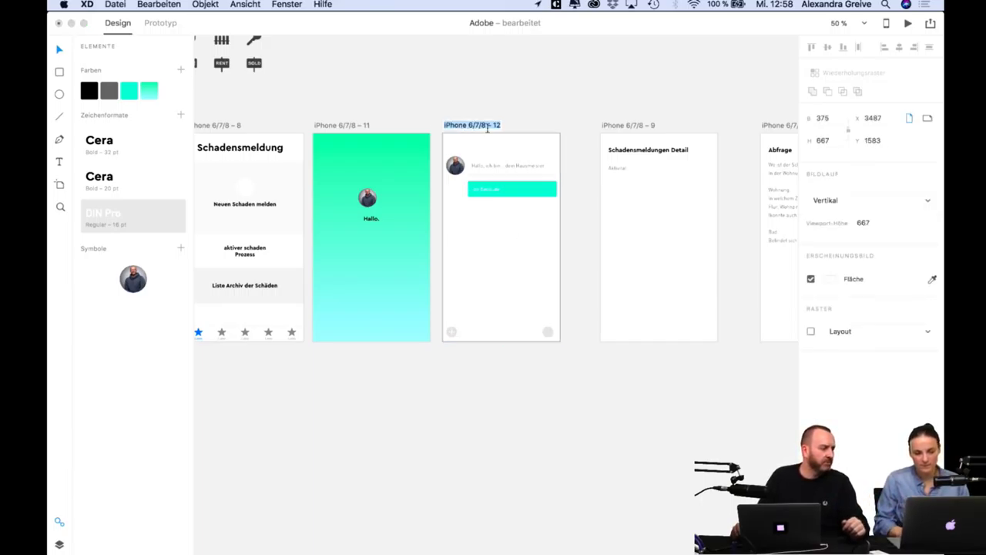
{"action": "type", "text": "Schadeb"}
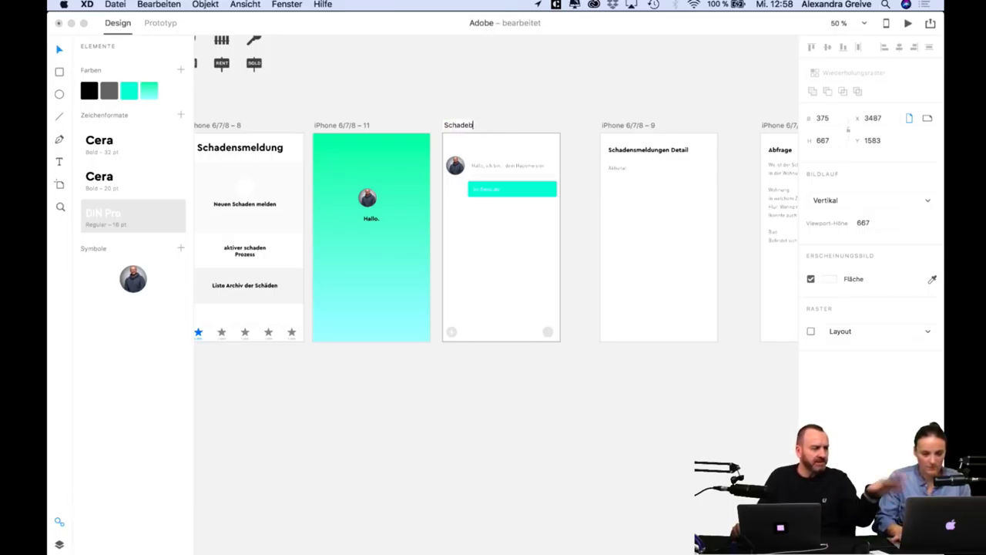
{"action": "key", "text": "BackSpace"}
{"action": "type", "text": "ns"}
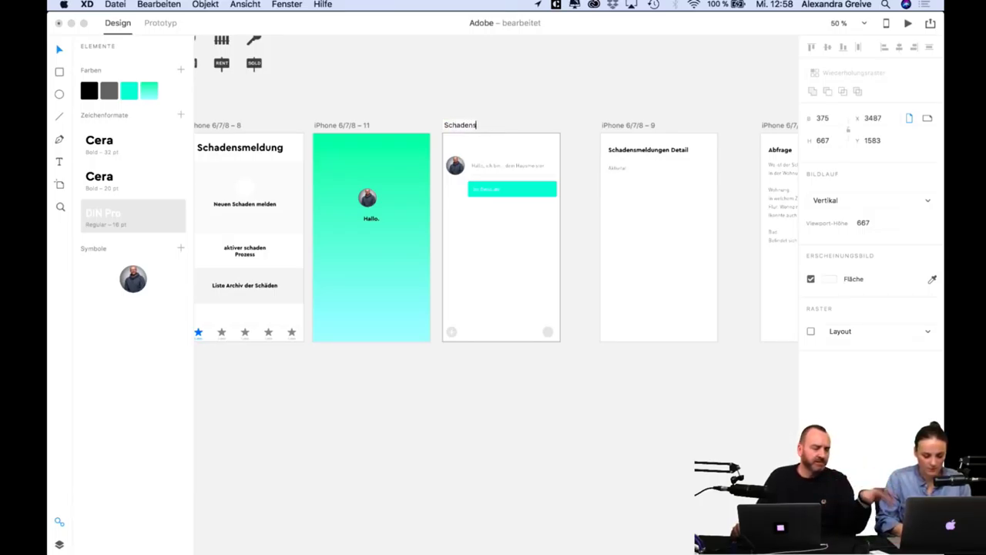
{"action": "type", "text": "abfrage"}
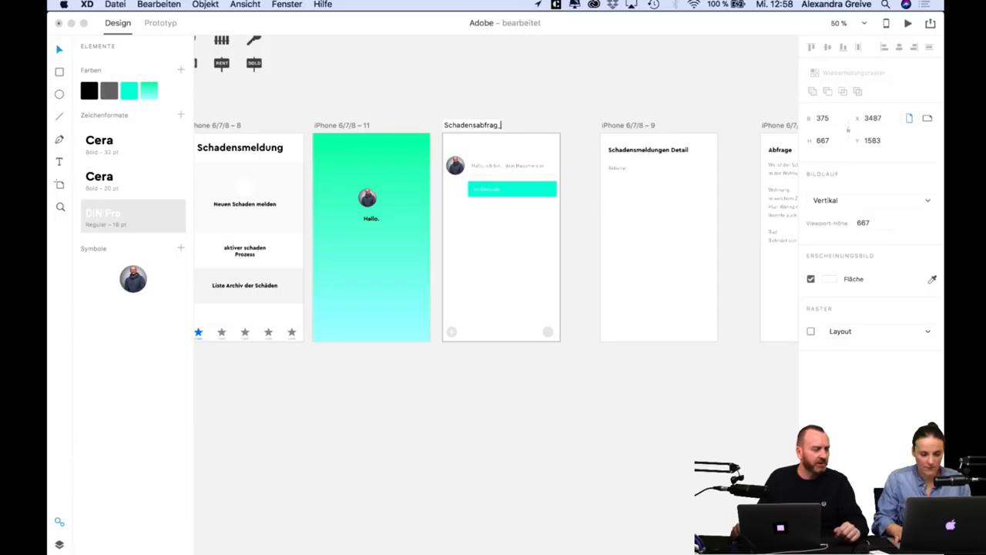
{"action": "type", "text": "e"}
{"action": "type", "text": "1"}
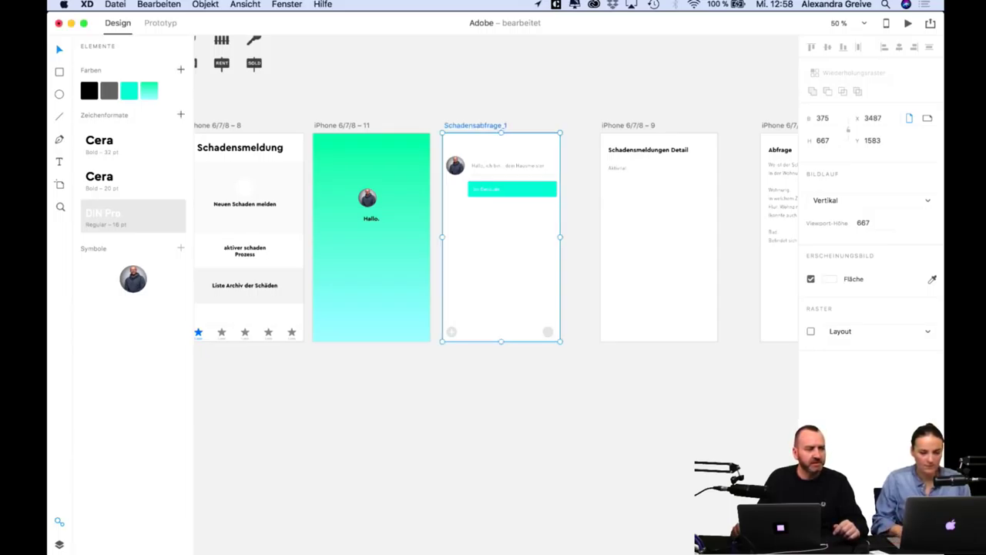
{"action": "left_click", "coordinate": [606, 74]}
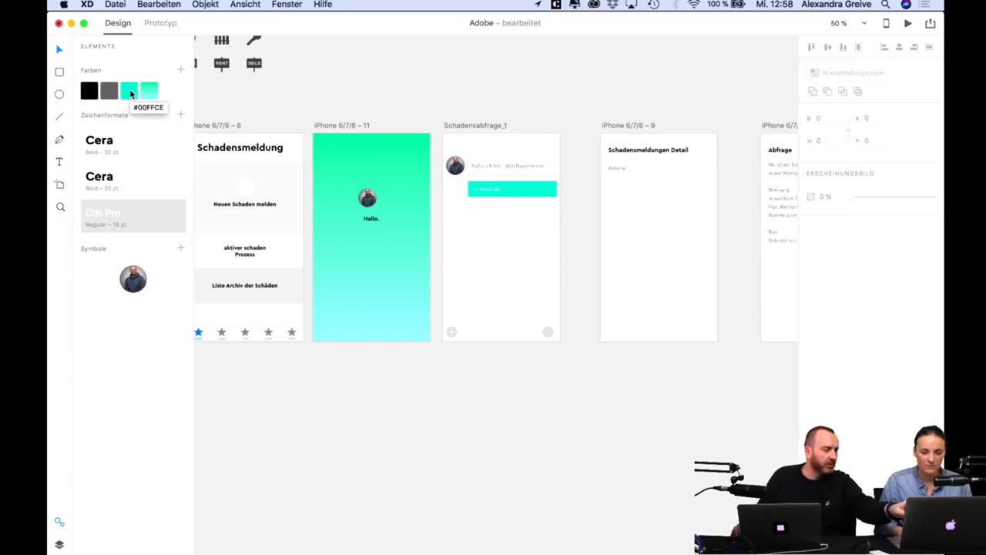
Drag the Schadensmeldungen Detail artboard's bottom edge down to a height of 1175.
{"action": "left_click", "coordinate": [638, 127]}
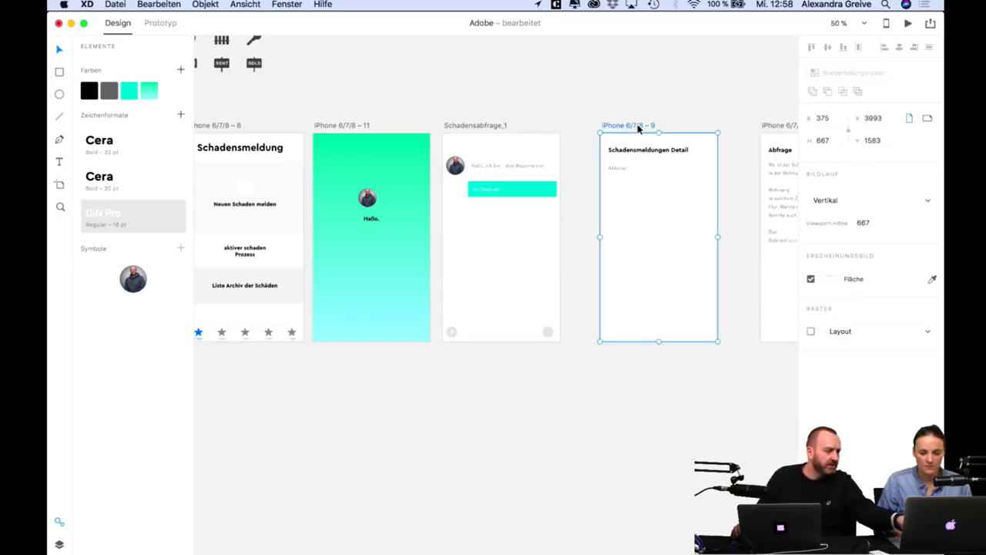
{"action": "left_click_drag", "start_coordinate": [658, 343], "coordinate": [666, 503]}
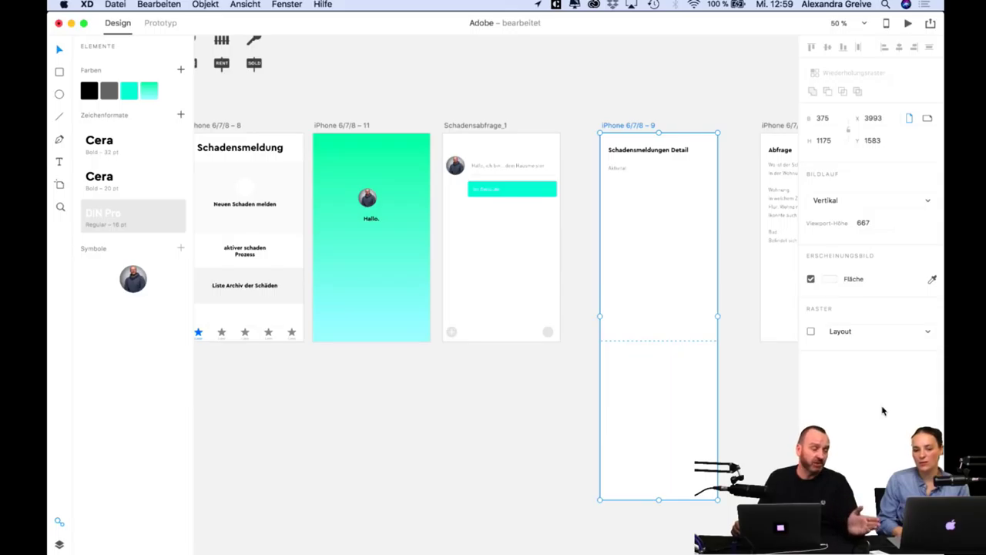
{"action": "left_click", "coordinate": [746, 392]}
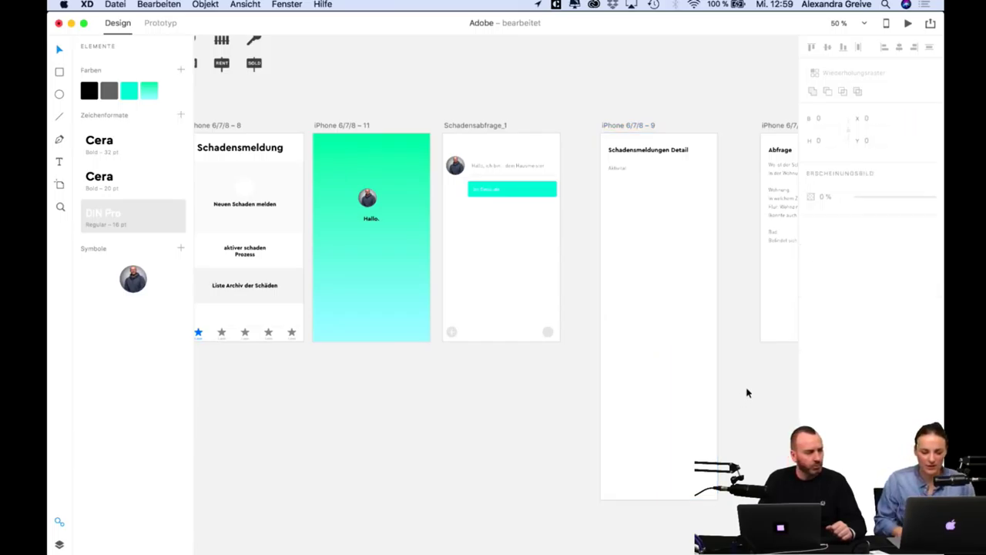
Nudge the Schadensmeldungen Detail artboard right to X 4113.
{"action": "key", "text": "super+plus"}
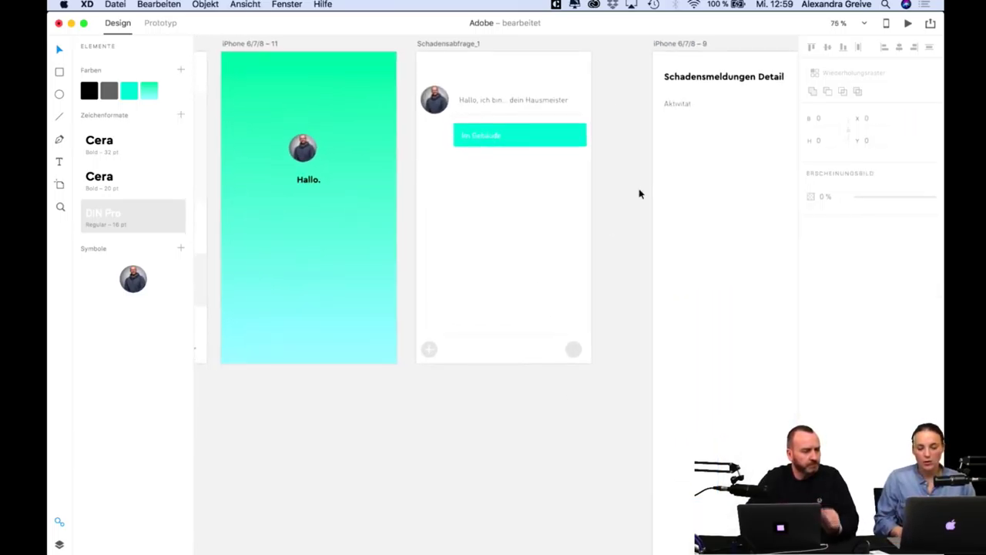
{"action": "key", "text": "super+minus"}
{"action": "key", "text": "super+minus"}
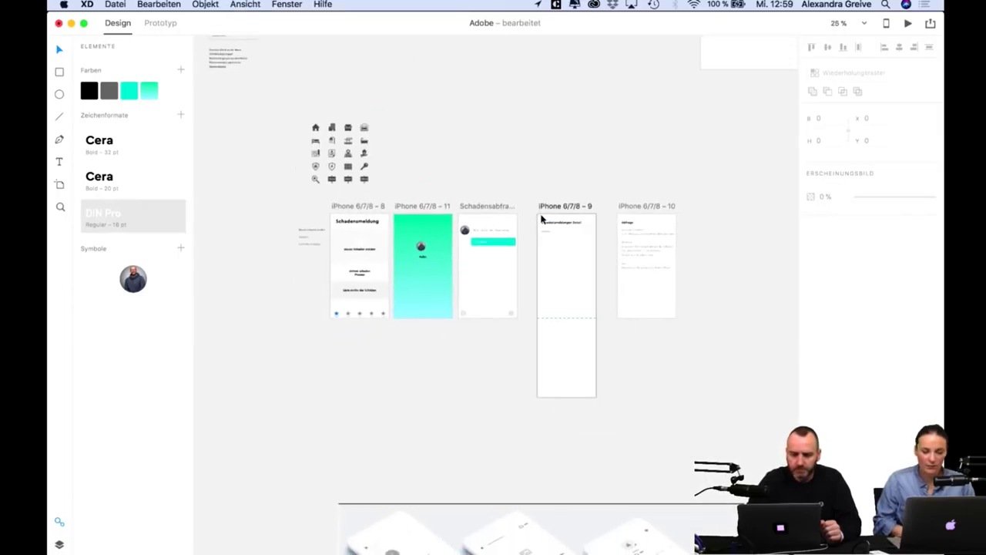
{"action": "left_click", "coordinate": [542, 219]}
{"action": "key", "text": "Escape"}
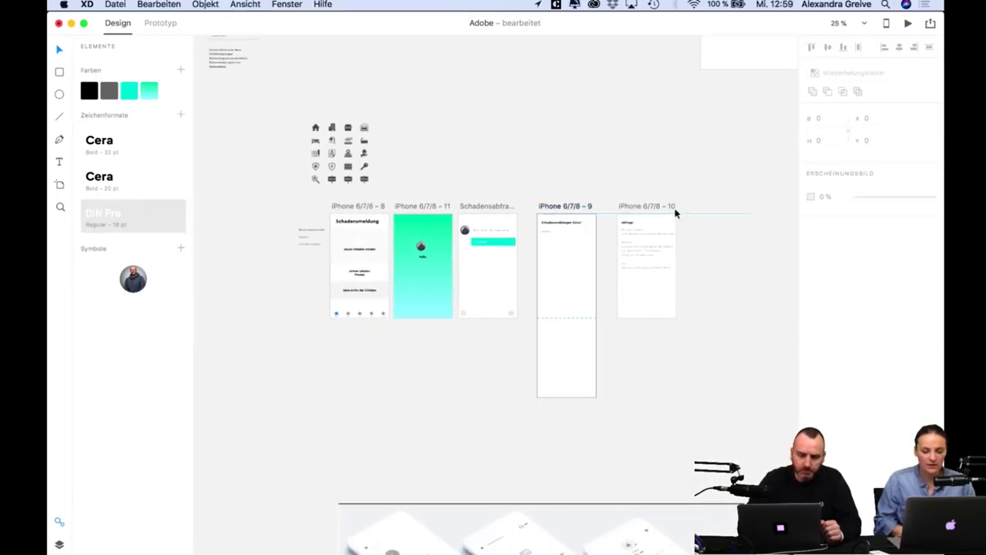
{"action": "left_click", "coordinate": [547, 218]}
{"action": "key", "text": "Escape"}
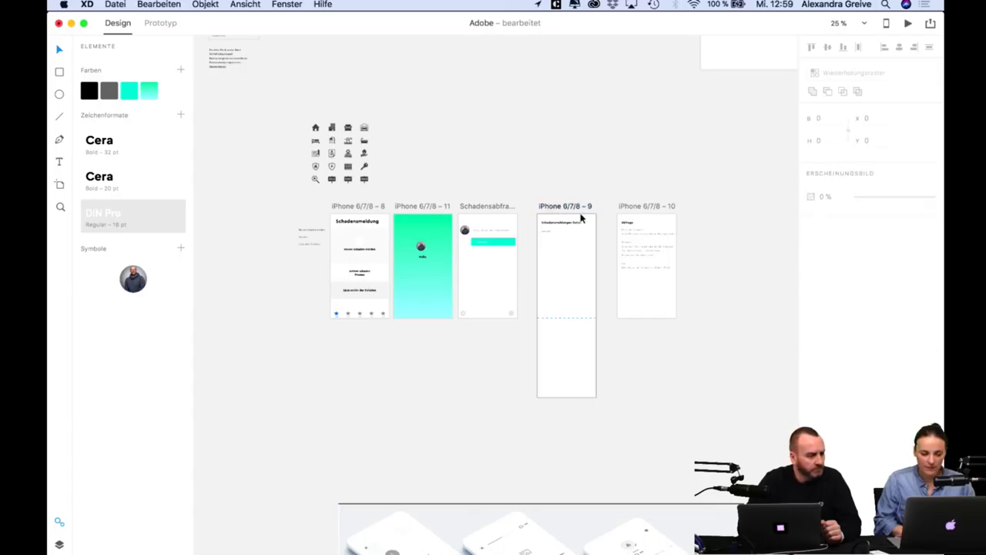
{"action": "left_click", "coordinate": [540, 215]}
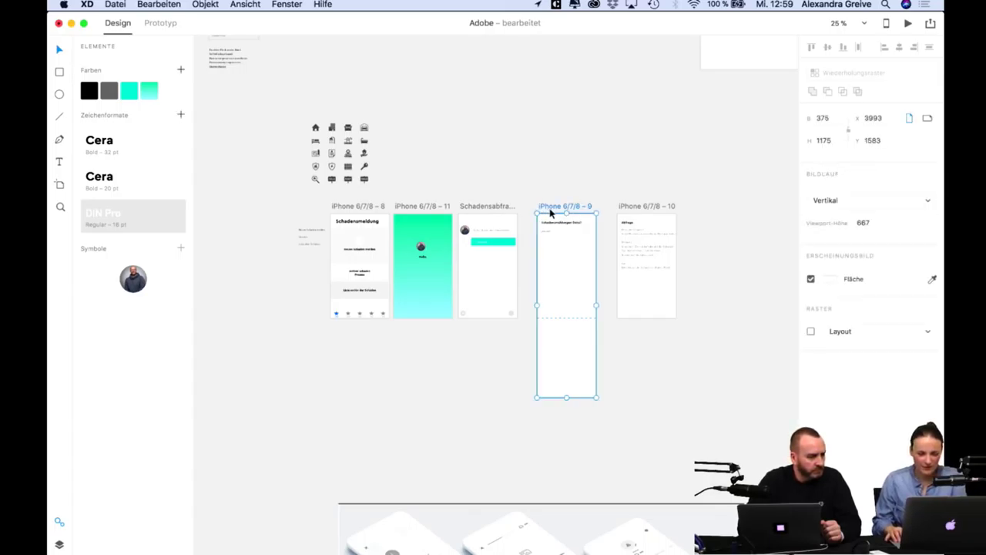
{"action": "key", "text": "shift+Right"}
{"action": "key", "text": "shift+Right"}
{"action": "key", "text": "shift+Right"}
{"action": "key", "text": "shift+Right"}
{"action": "key", "text": "shift+Right"}
{"action": "key", "text": "shift+Right"}
{"action": "key", "text": "shift+Right"}
{"action": "key", "text": "shift+Right"}
{"action": "key", "text": "shift+Right"}
{"action": "key", "text": "shift+Right"}
{"action": "key", "text": "shift+Right"}
{"action": "key", "text": "shift+Right"}
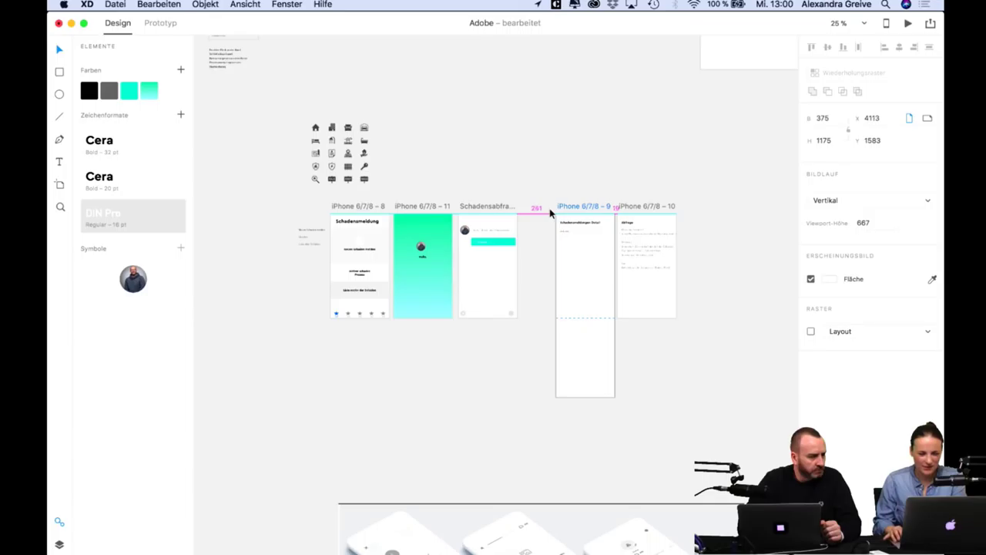
{"action": "key", "text": "Escape"}
{"action": "key", "text": "super+plus"}
{"action": "key", "text": "super+plus"}
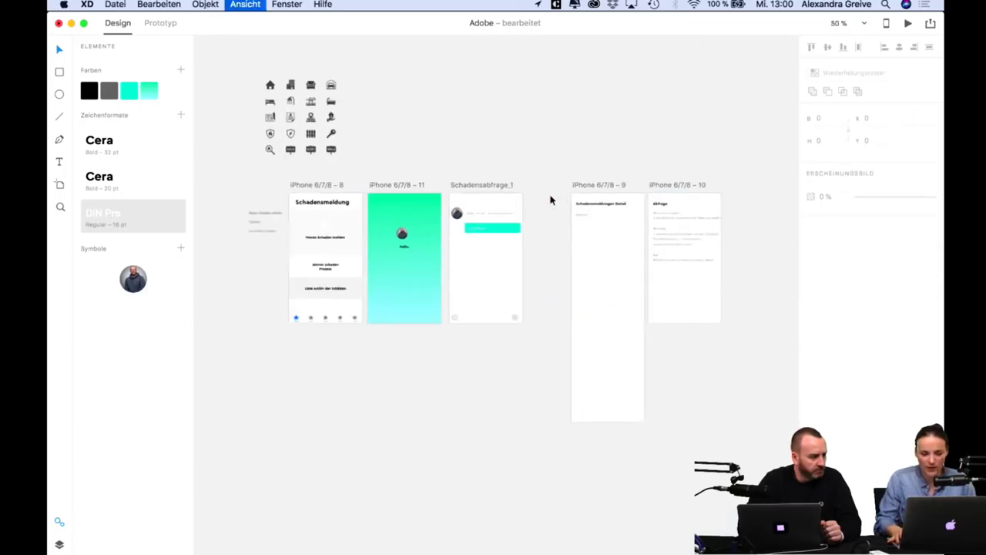
{"action": "scroll", "coordinate": [550, 201], "scroll_direction": "left", "scroll_amount": 3}
{"action": "scroll", "coordinate": [550, 200], "scroll_direction": "up", "scroll_amount": 1}
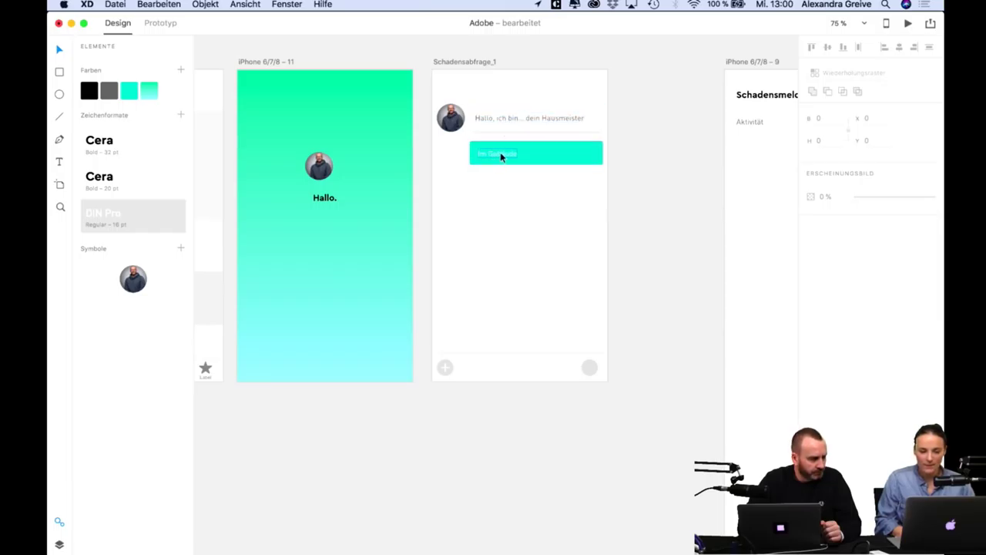
Edit the chat greeting text, replacing the space after 'bin'.
{"action": "left_click", "coordinate": [514, 119]}
{"action": "double_click", "coordinate": [513, 118]}
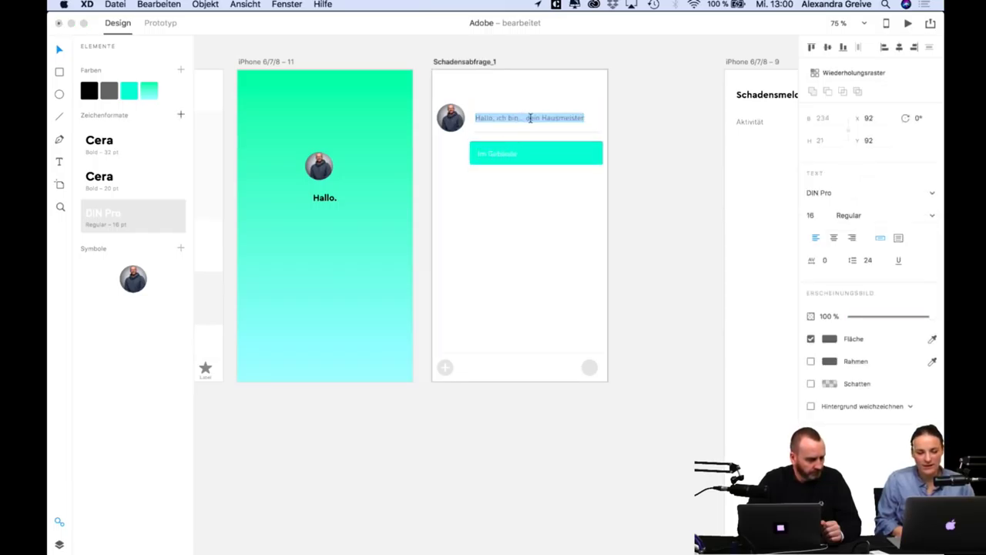
{"action": "left_click", "coordinate": [522, 117]}
{"action": "left_click_drag", "start_coordinate": [519, 117], "coordinate": [528, 117]}
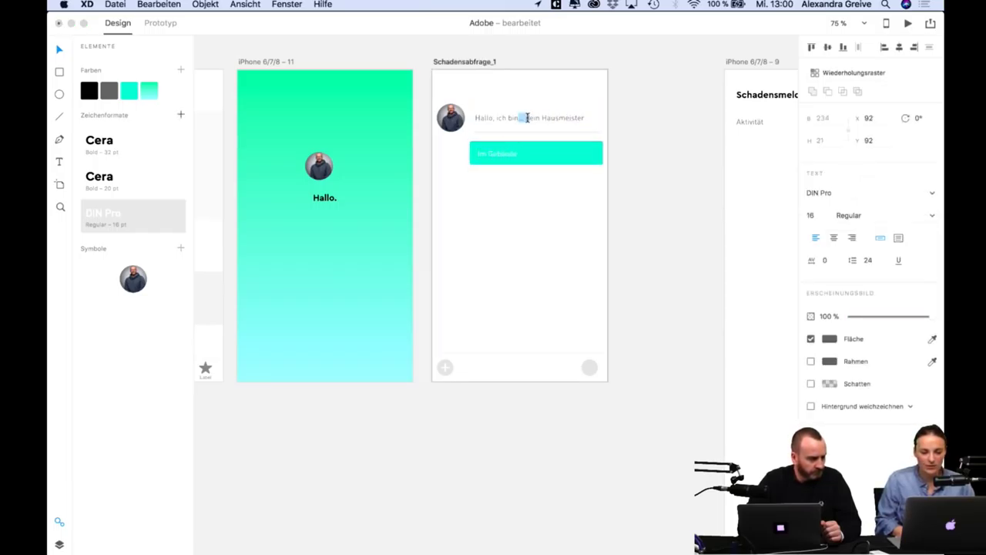
{"action": "type", "text": "…"}
Add the line 'Ich bin dein Hausmeister.' below 'Hallo.' on the welcome screen.
{"action": "left_click", "coordinate": [324, 197]}
{"action": "double_click", "coordinate": [325, 197]}
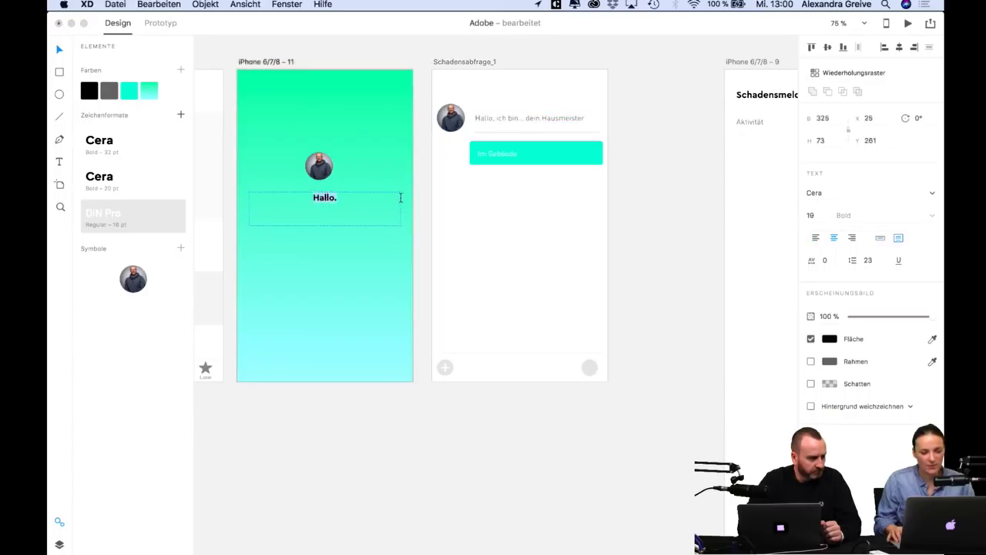
{"action": "key", "text": "Return"}
{"action": "type", "text": "Ich b"}
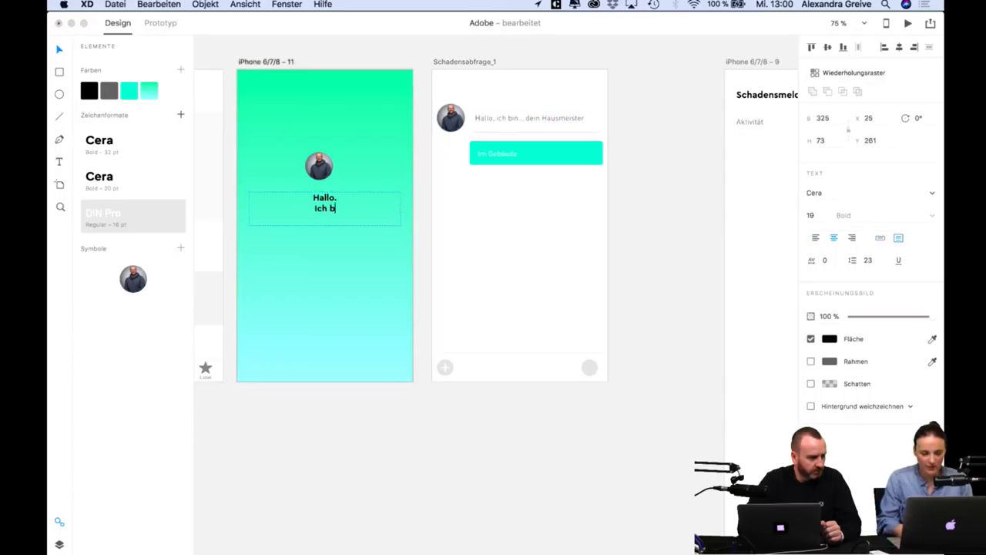
{"action": "type", "text": "in dein Hausmeister."}
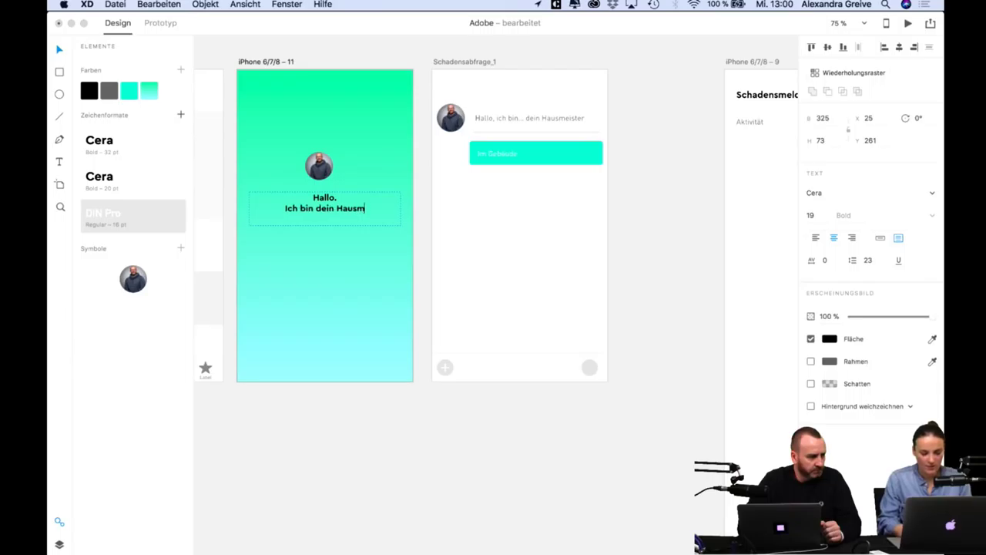
Change the chat message to 'Wie kann ich dir helfen?'.
{"action": "left_click", "coordinate": [527, 121]}
{"action": "double_click", "coordinate": [554, 120]}
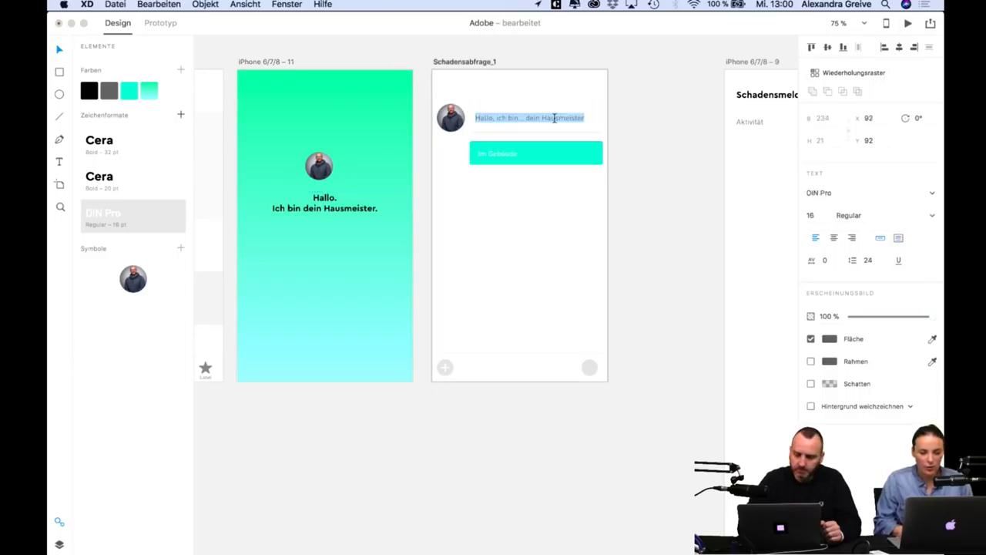
{"action": "type", "text": "Wie kann"}
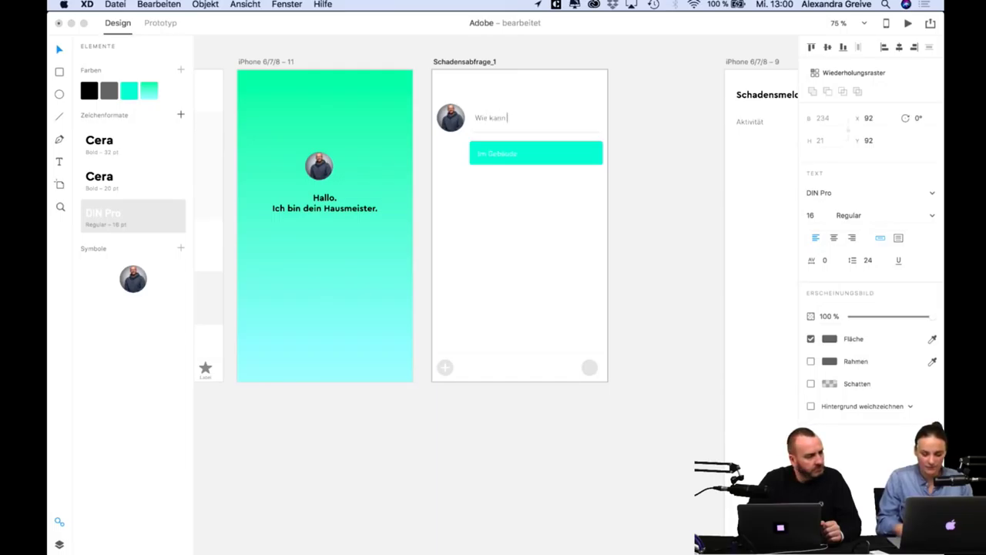
{"action": "type", "text": " ich dir ge"}
{"action": "key", "text": "BackSpace"}
{"action": "key", "text": "BackSpace"}
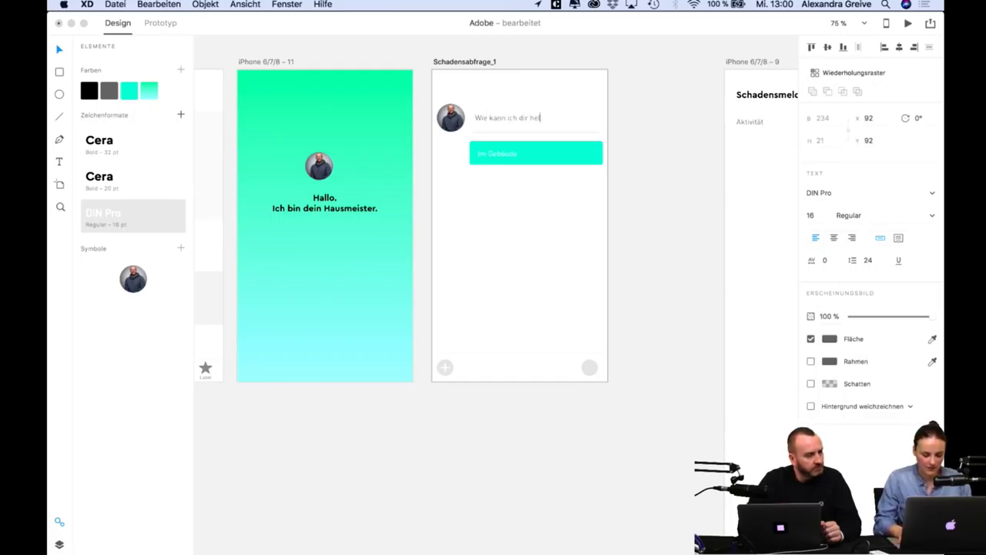
{"action": "type", "text": "fen?"}
Relabel the Im Gebäude tile and colour its text dark grey.
{"action": "double_click", "coordinate": [497, 153]}
{"action": "type", "text": "Wohel"}
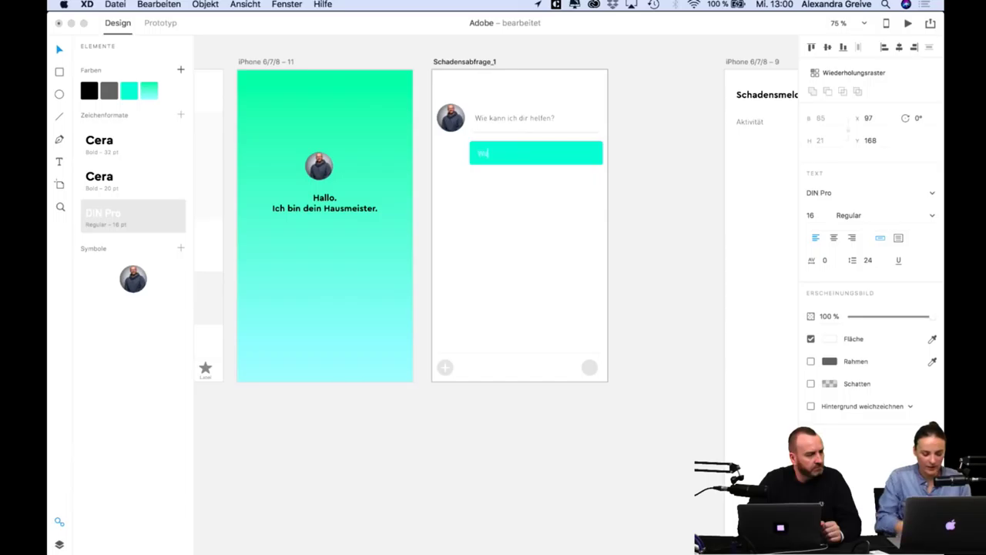
{"action": "type", "text": "sserflecken"}
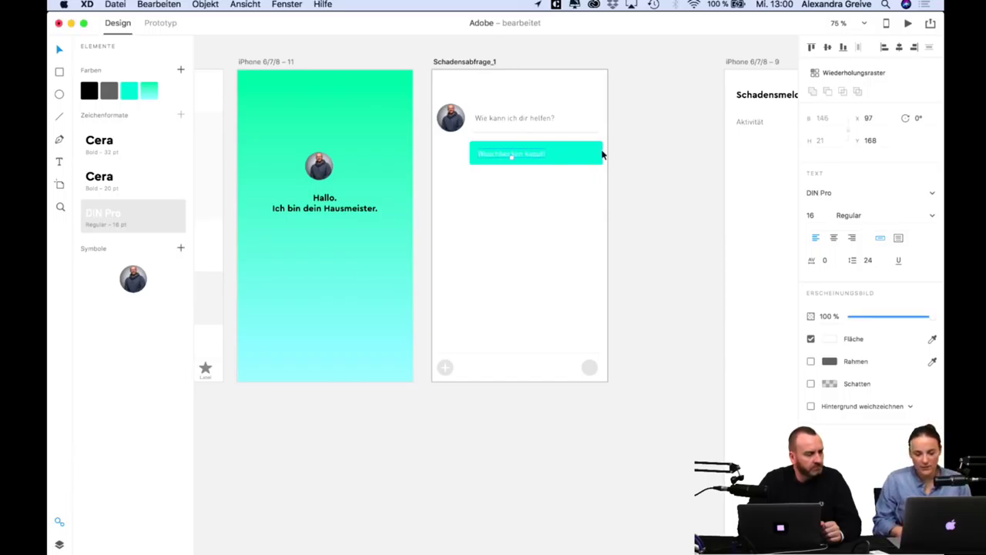
{"action": "key", "text": "Escape"}
{"action": "left_click", "coordinate": [829, 340]}
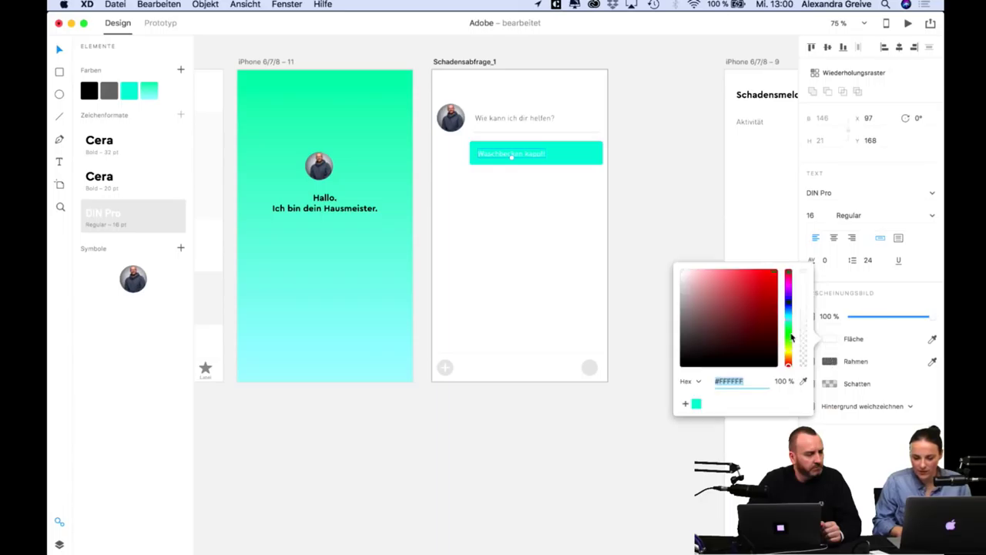
{"action": "left_click", "coordinate": [727, 347]}
{"action": "left_click", "coordinate": [629, 149]}
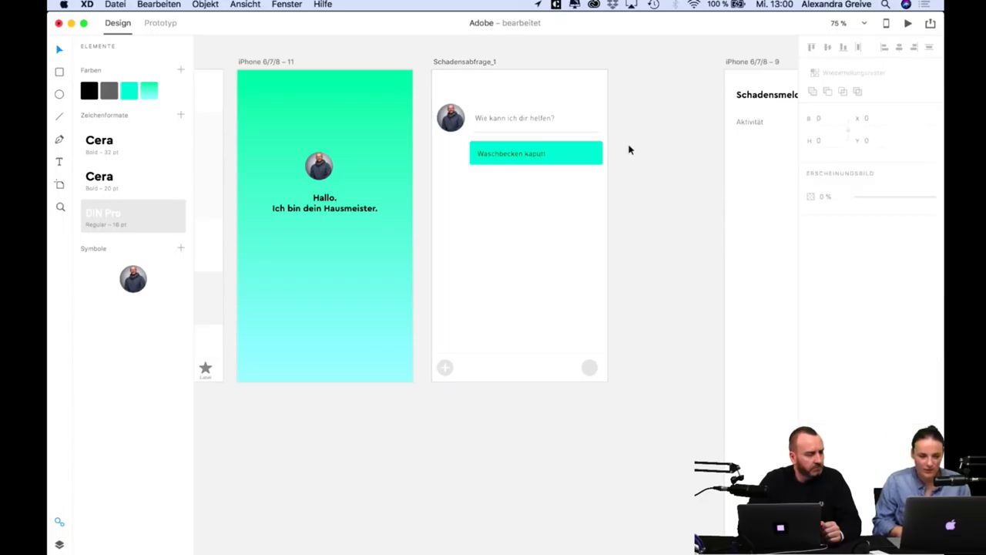
{"action": "left_click", "coordinate": [518, 156]}
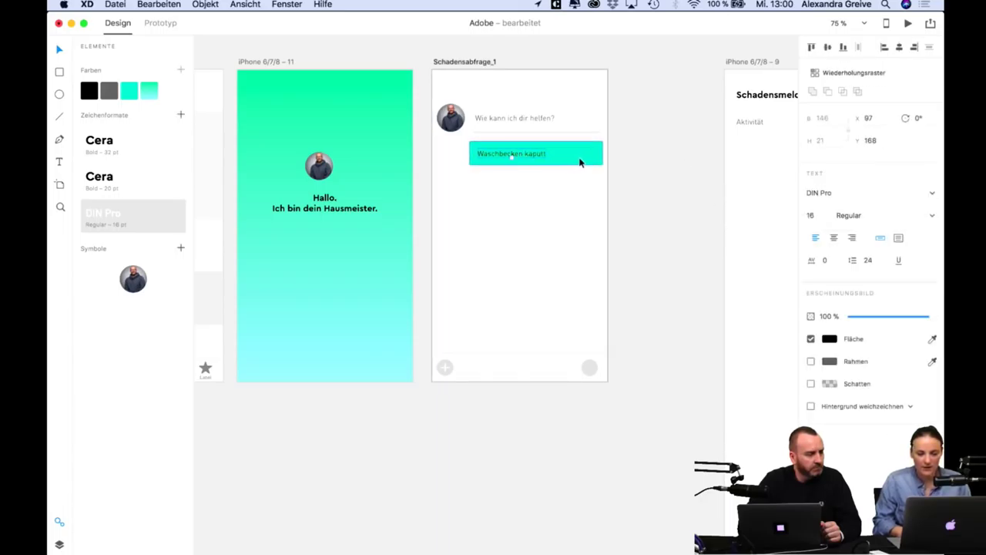
{"action": "left_click", "coordinate": [622, 144]}
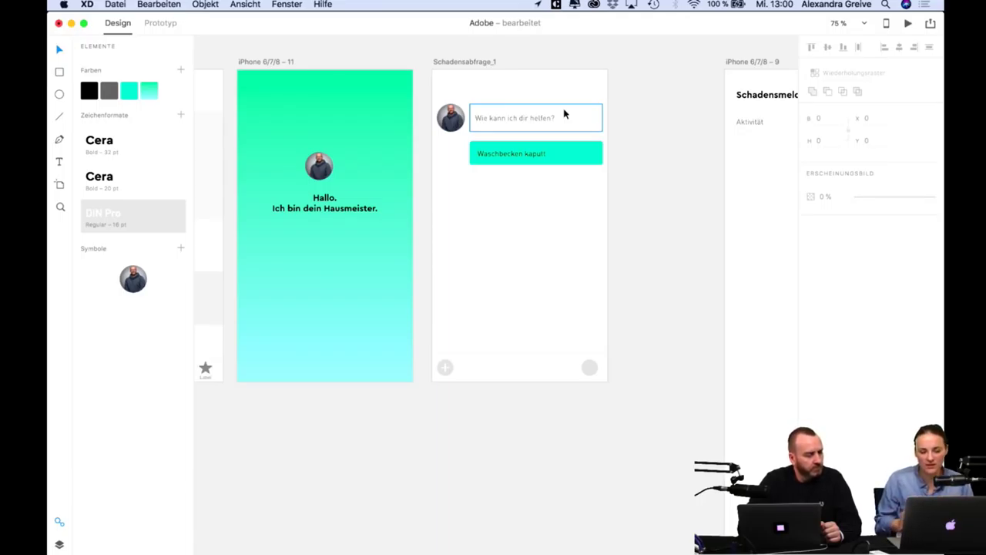
{"action": "left_click", "coordinate": [476, 129]}
Copy the avatar and question below the reply, retyped as 'In welchem Raum denn?'.
{"action": "left_click", "coordinate": [519, 122]}
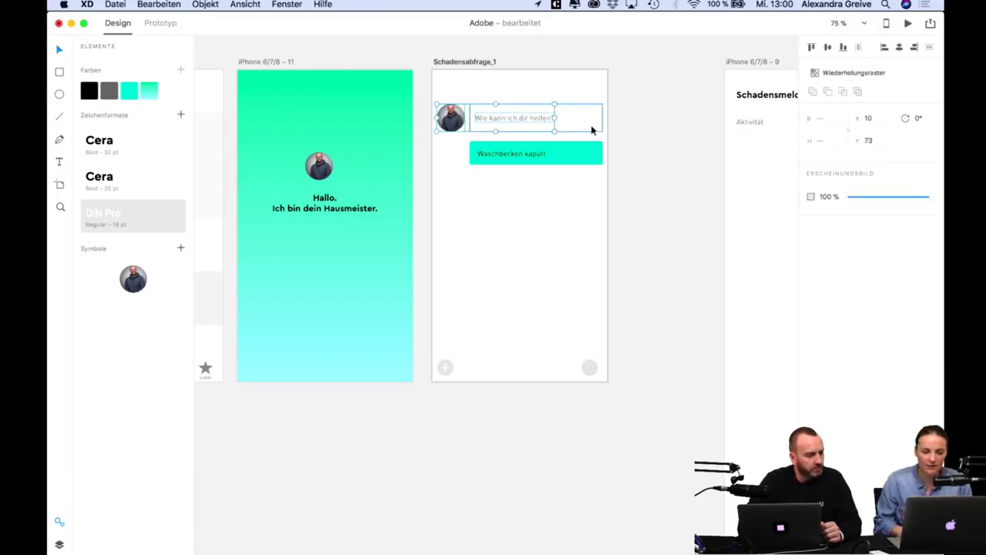
{"action": "left_click_drag", "start_coordinate": [593, 130], "coordinate": [593, 201]}
{"action": "left_click", "coordinate": [633, 202]}
{"action": "double_click", "coordinate": [531, 190]}
{"action": "double_click", "coordinate": [563, 194]}
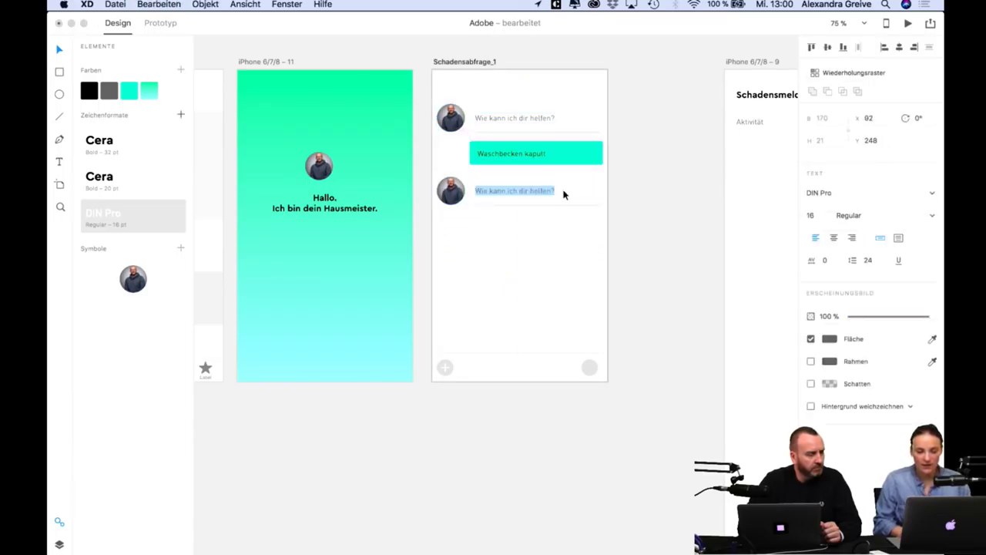
{"action": "type", "text": "In welc"}
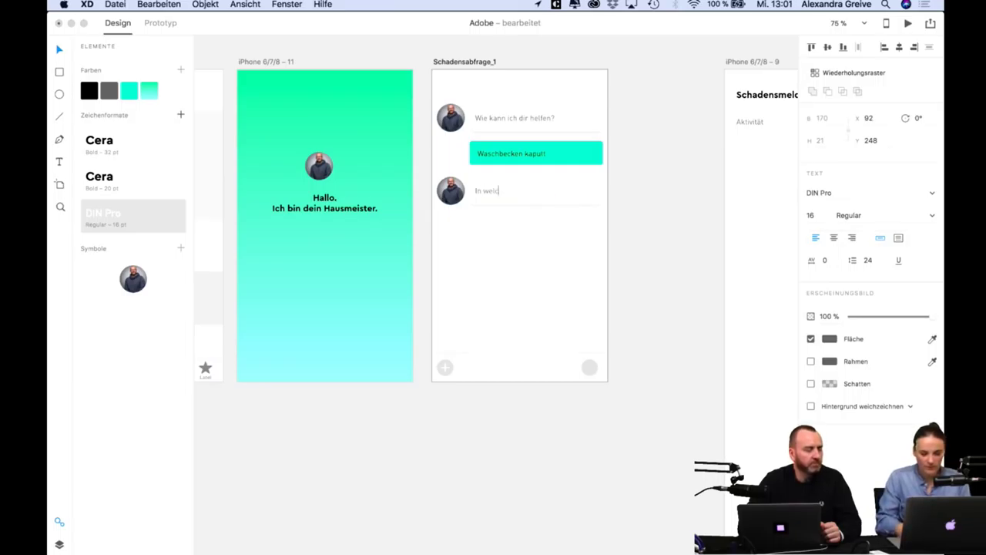
{"action": "type", "text": "hem Raum denn"}
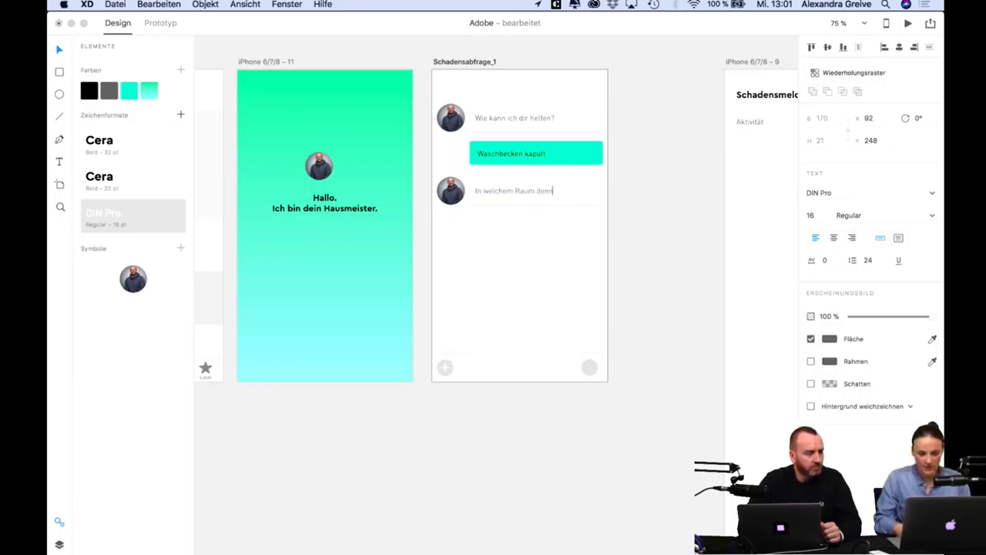
{"action": "type", "text": "?"}
{"action": "key", "text": "Escape"}
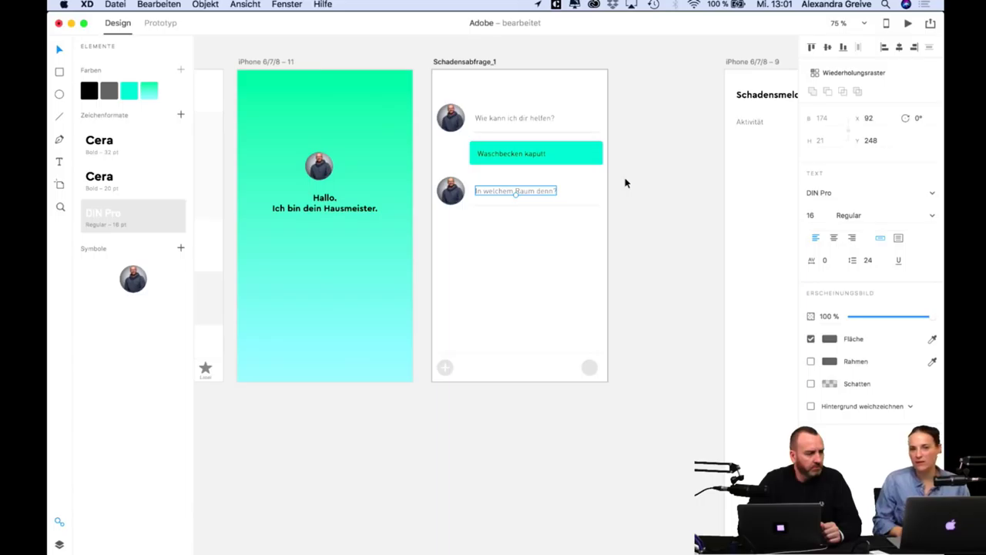
{"action": "key", "text": "Escape"}
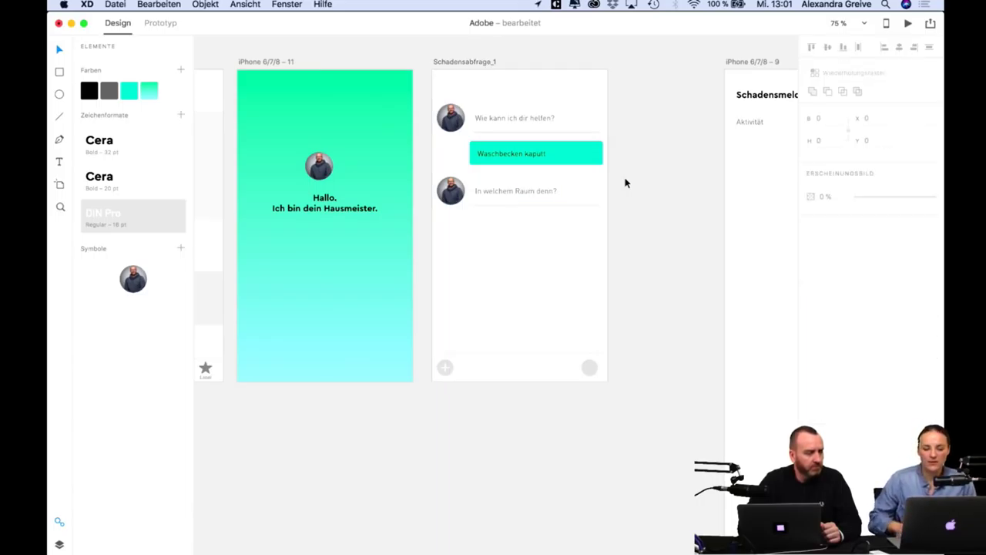
Repeat Grid the green bubble downward into two choice tiles.
{"action": "left_click", "coordinate": [577, 156]}
{"action": "key", "text": "super+r"}
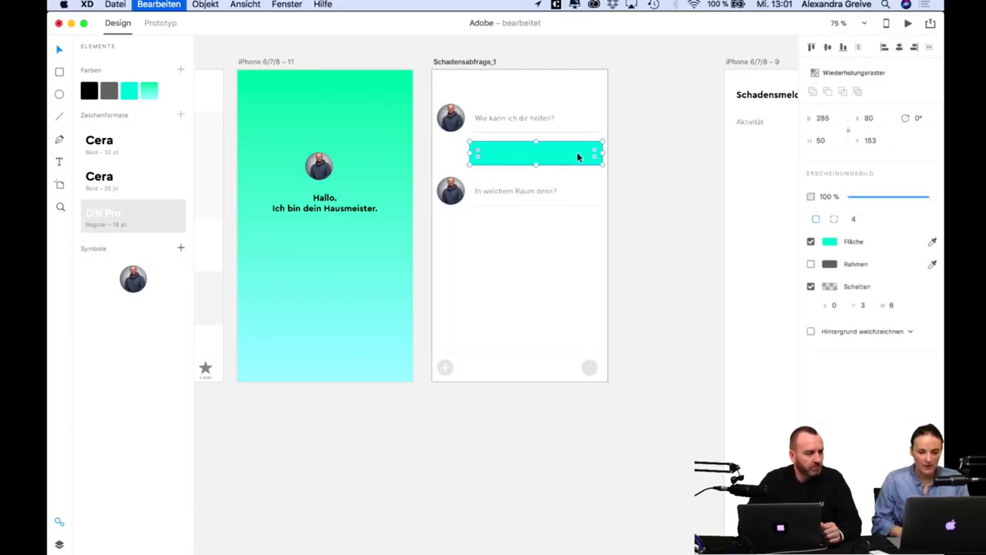
{"action": "left_click_drag", "start_coordinate": [583, 157], "coordinate": [571, 245]}
{"action": "double_click", "coordinate": [583, 223]}
Zoom out to all artboards and inspect the Schadensabfrage_1 screen's elements.
{"action": "left_click", "coordinate": [667, 280]}
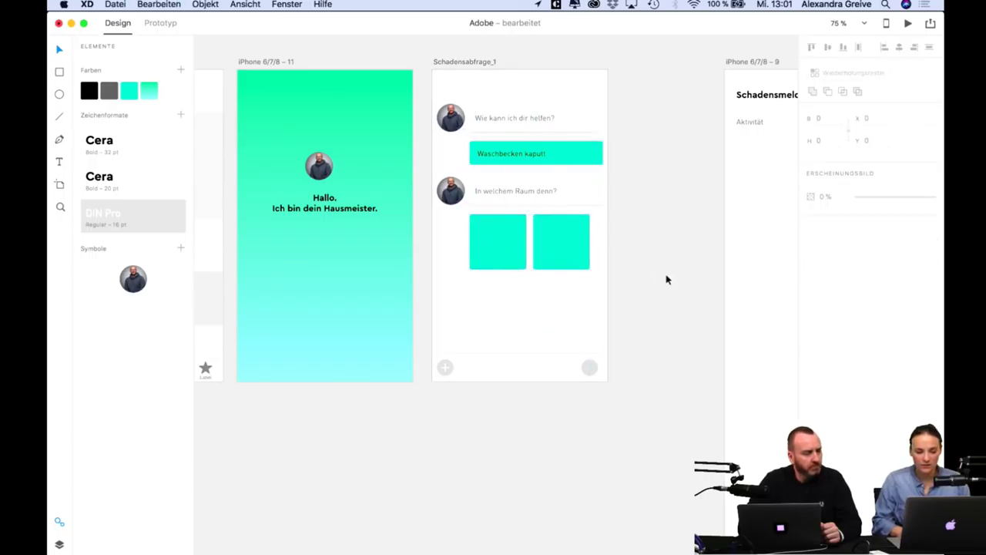
{"action": "scroll", "coordinate": [667, 280], "scroll_direction": "down", "scroll_amount": 2}
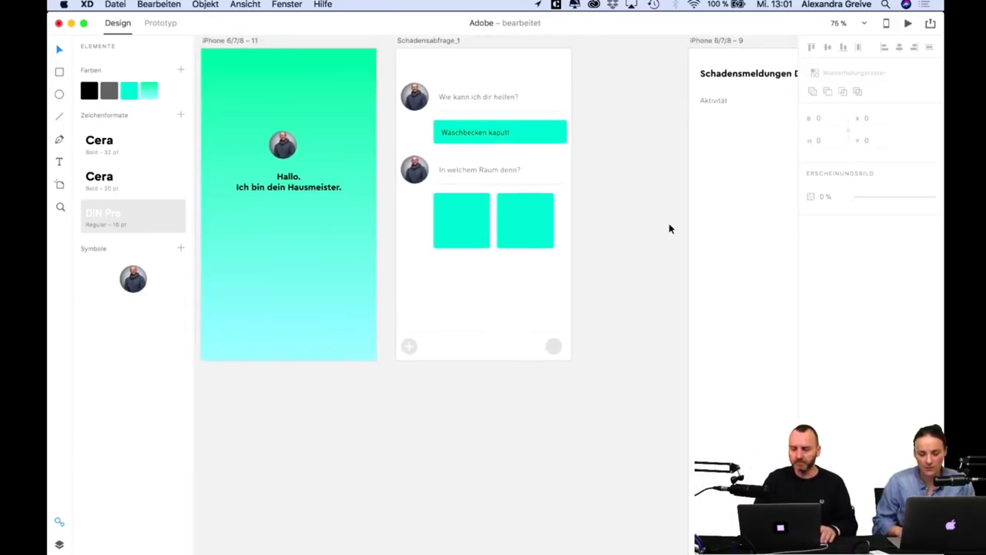
{"action": "key", "text": "super+0"}
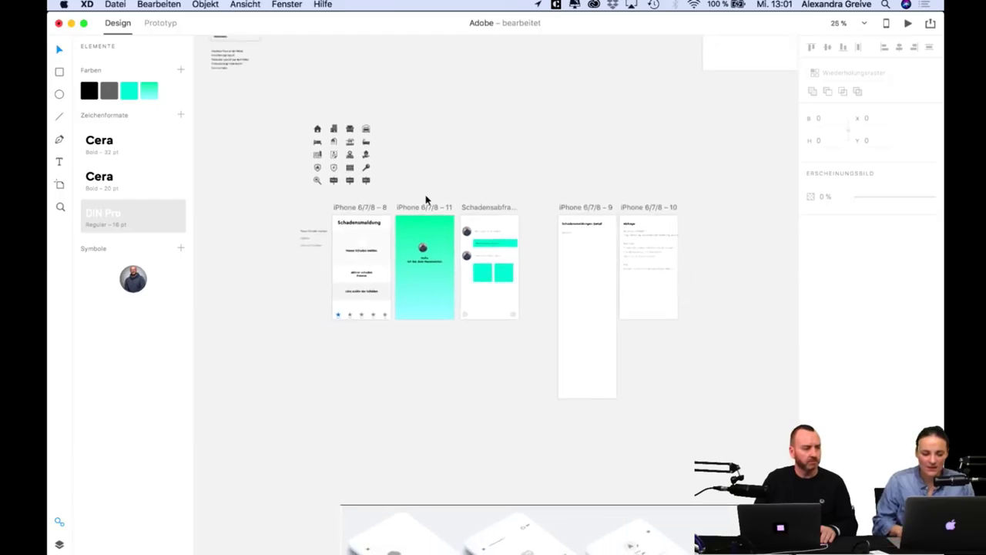
{"action": "left_click", "coordinate": [463, 208]}
{"action": "left_click", "coordinate": [467, 216]}
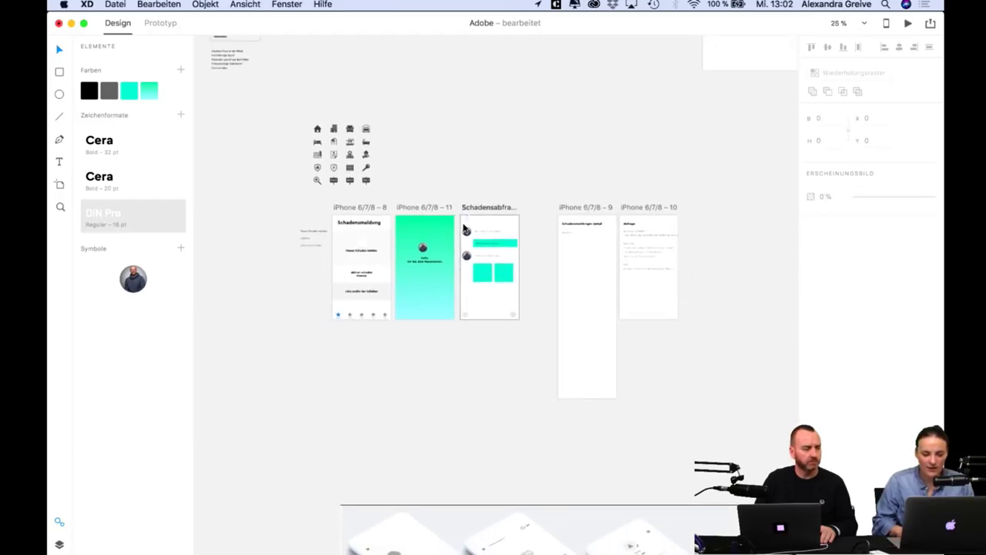
{"action": "left_click", "coordinate": [469, 214]}
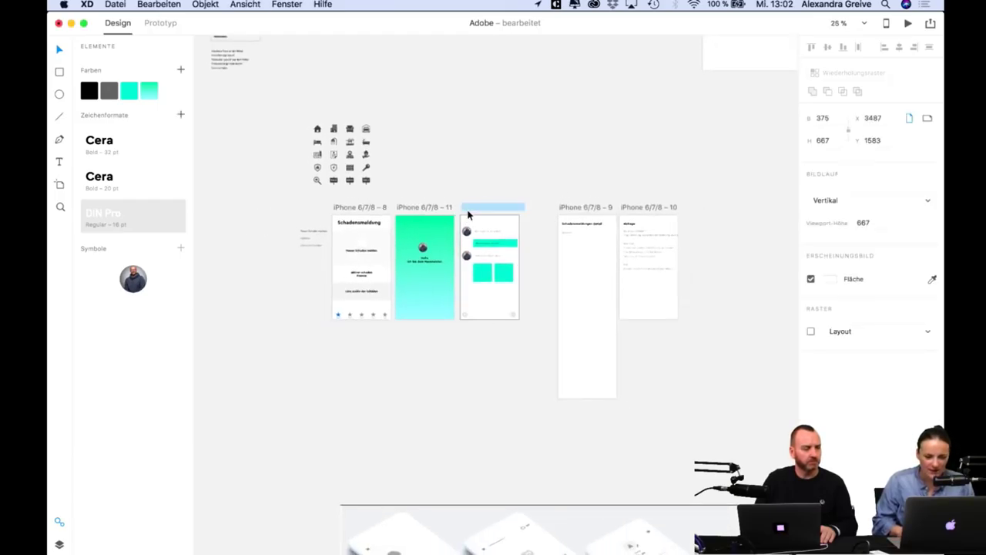
{"action": "left_click", "coordinate": [453, 232]}
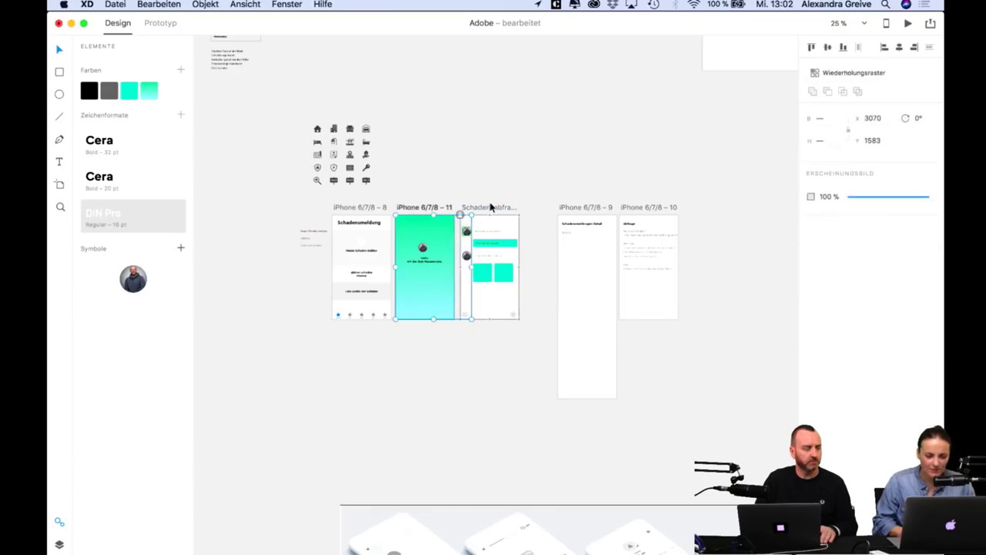
{"action": "left_click", "coordinate": [466, 220]}
{"action": "left_click", "coordinate": [462, 229]}
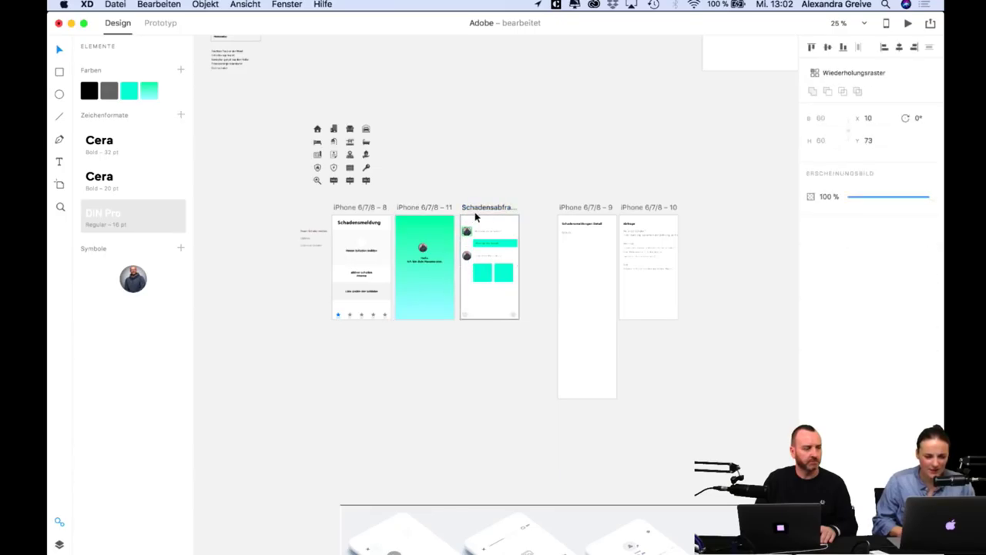
Copy the chat messages, tiles and bottom bar from the chat screen.
{"action": "left_click", "coordinate": [475, 217]}
{"action": "left_click", "coordinate": [475, 217]}
{"action": "left_click", "coordinate": [471, 218]}
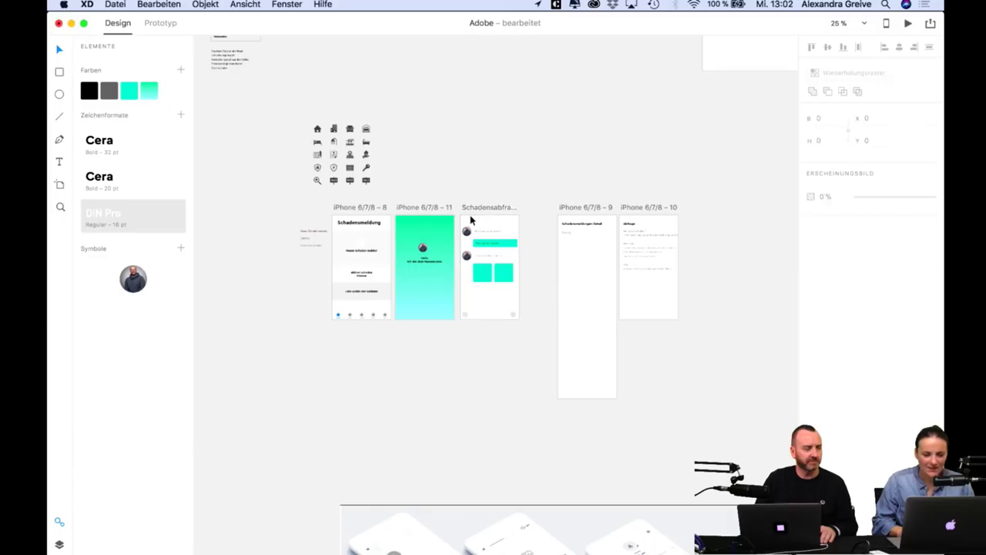
{"action": "left_click", "coordinate": [465, 228]}
{"action": "left_click_drag", "start_coordinate": [461, 219], "coordinate": [517, 298]}
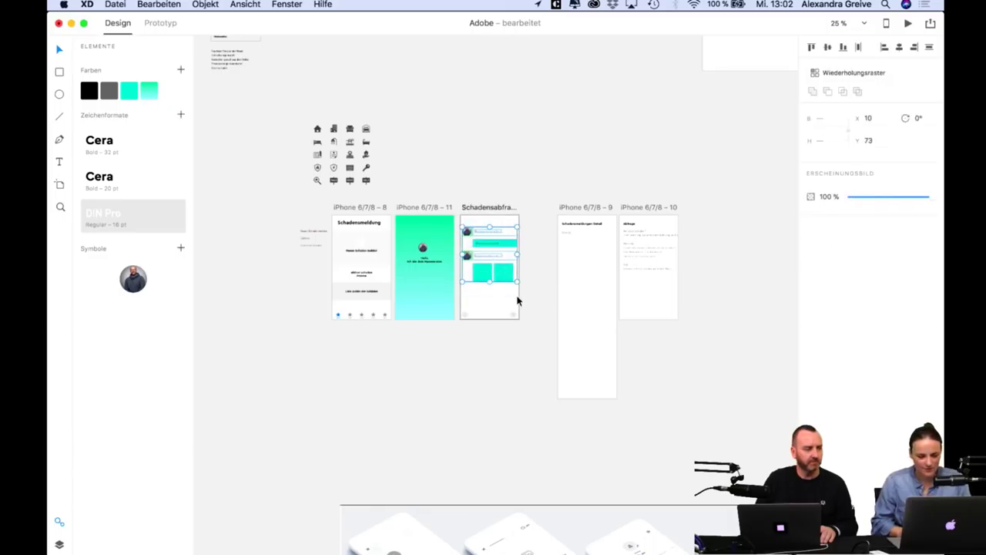
{"action": "left_click", "coordinate": [464, 256]}
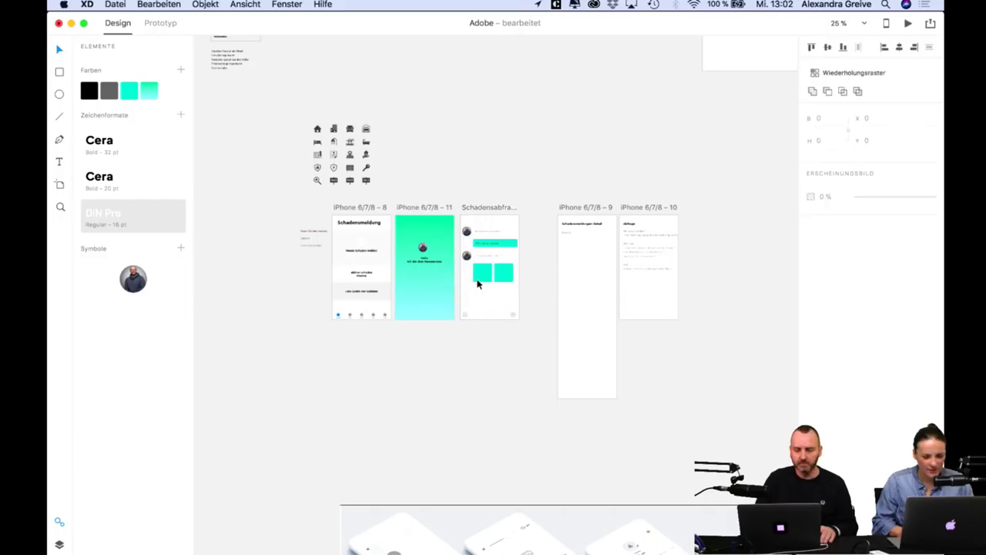
{"action": "key", "text": "super+c"}
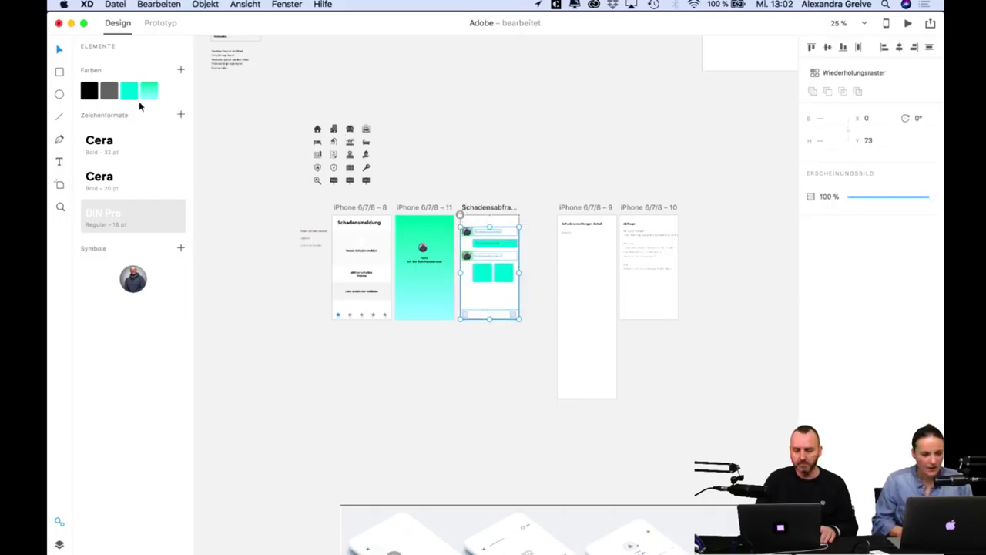
Add three blank iPhone 6/7/8 artboards to the right of the existing screens.
{"action": "left_click", "coordinate": [60, 185]}
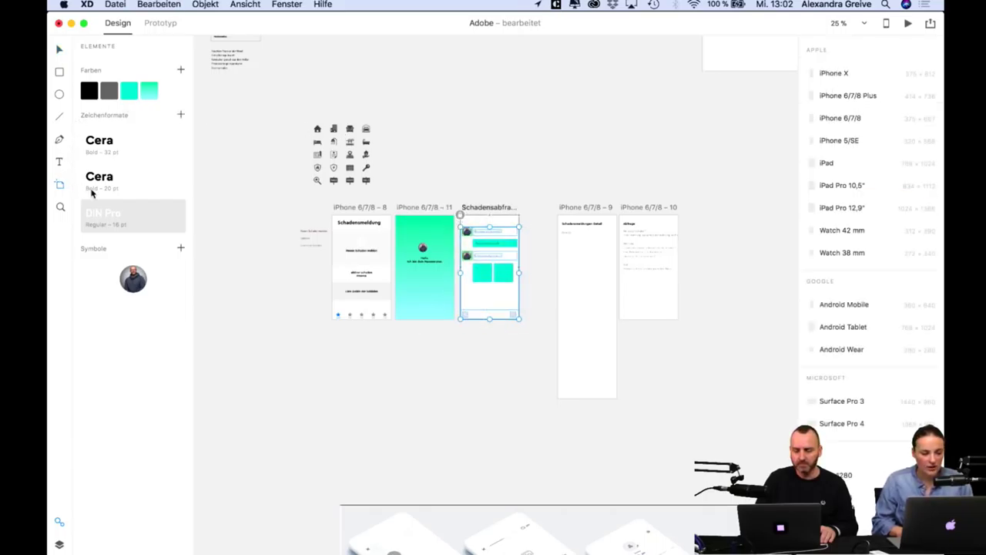
{"action": "left_click", "coordinate": [696, 221]}
{"action": "scroll", "coordinate": [696, 219], "scroll_direction": "right", "scroll_amount": 5}
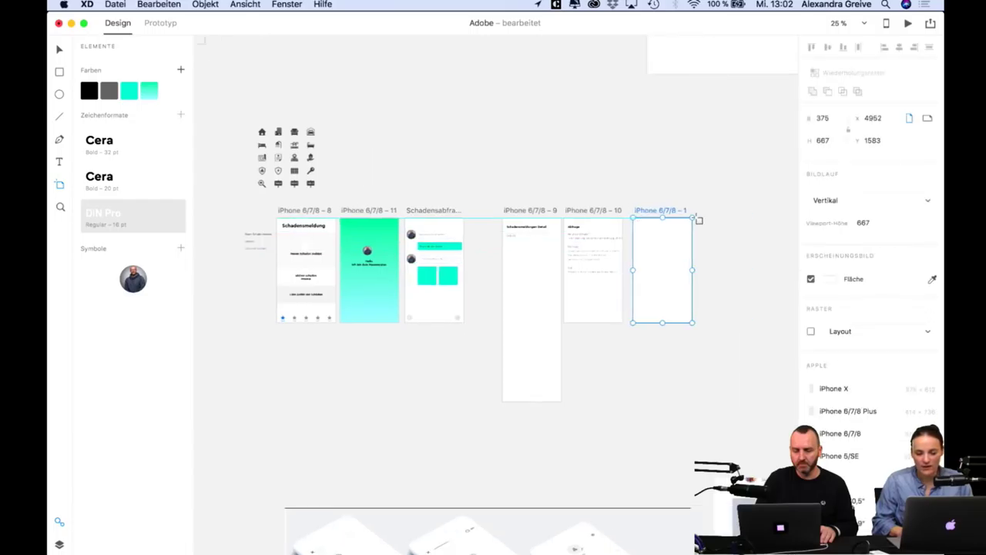
{"action": "left_click", "coordinate": [609, 233]}
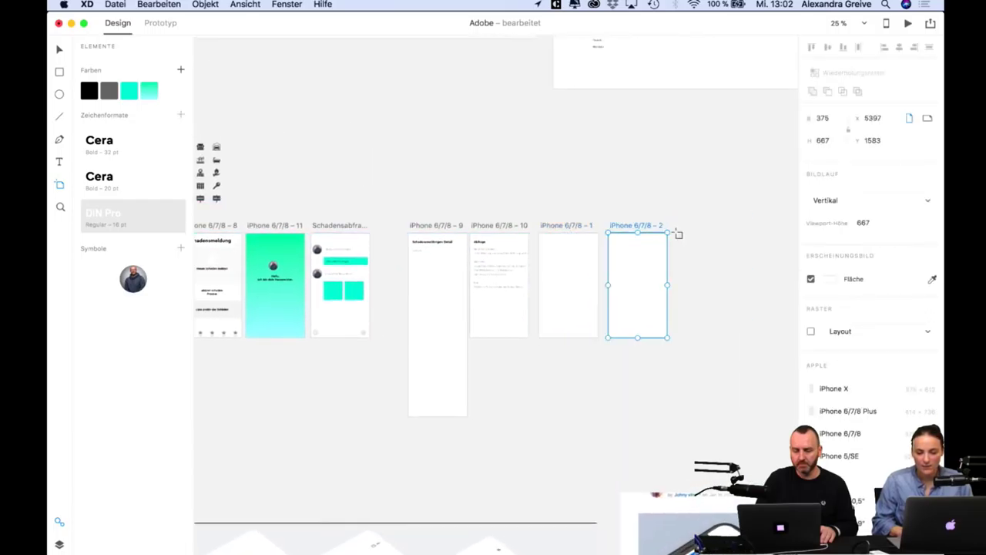
{"action": "left_click", "coordinate": [677, 231]}
{"action": "scroll", "coordinate": [693, 183], "scroll_direction": "right", "scroll_amount": 5}
{"action": "key", "text": "super+plus"}
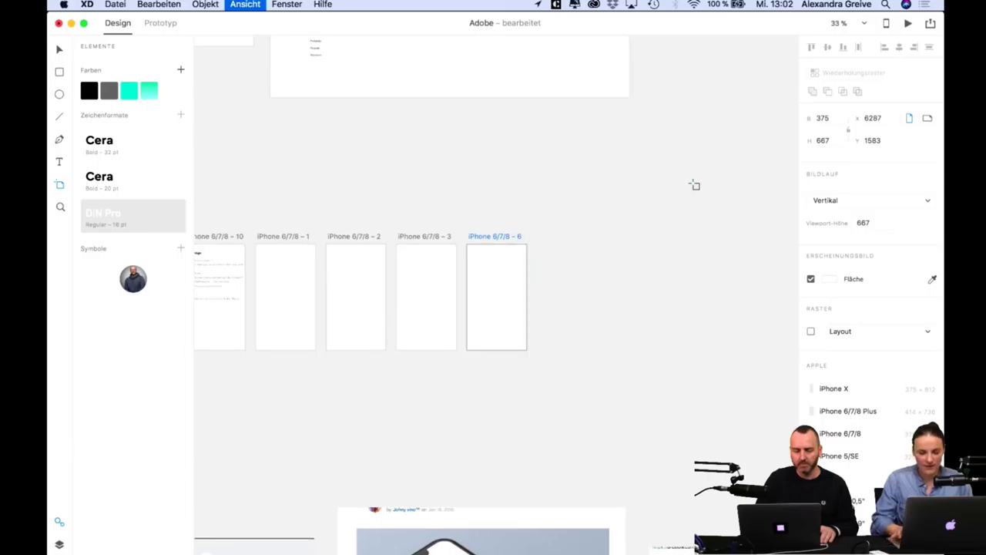
{"action": "key", "text": "v"}
{"action": "scroll", "coordinate": [346, 176], "scroll_direction": "left", "scroll_amount": 6}
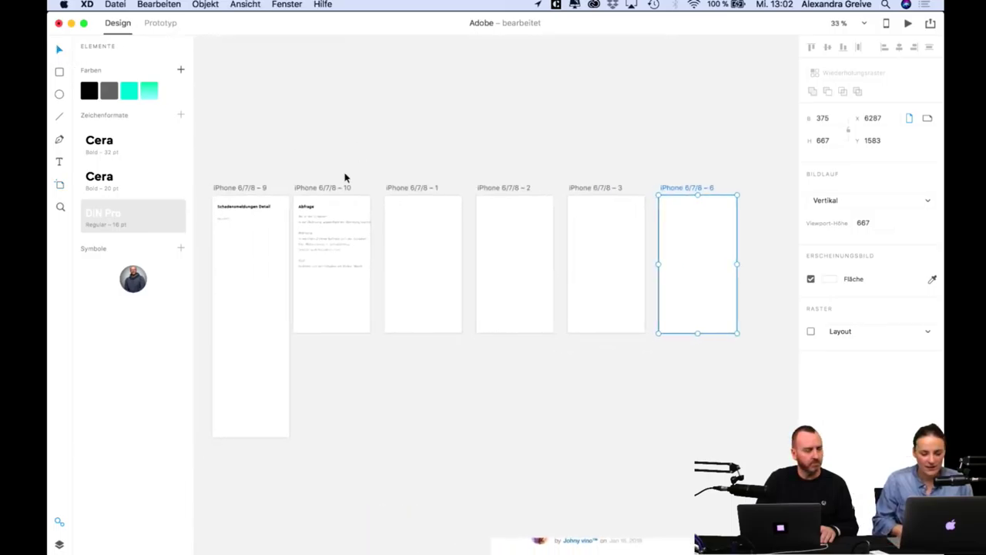
{"action": "key", "text": "super+plus"}
{"action": "key", "text": "super+plus"}
{"action": "left_click", "coordinate": [275, 69]}
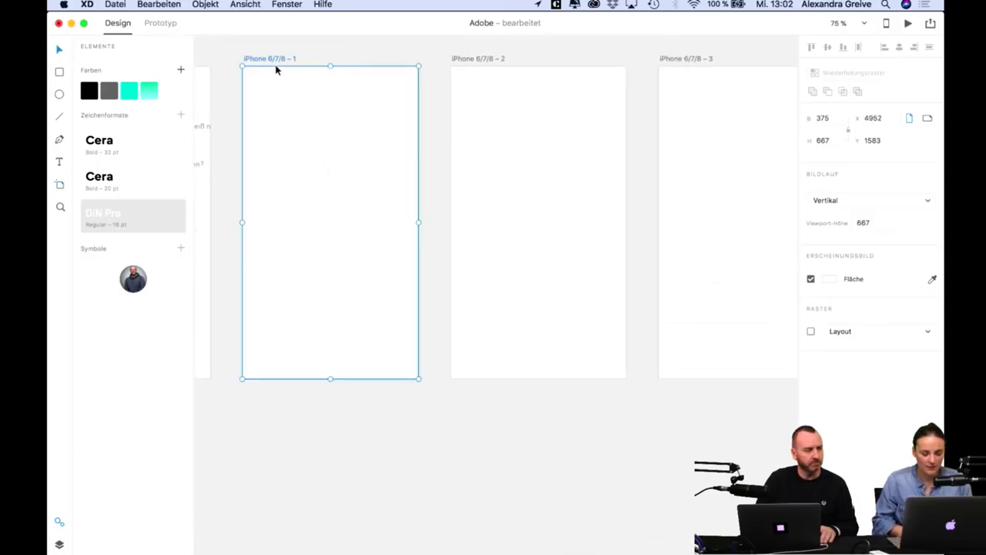
Paste the copied chat onto the new screen and delete its top avatar and question bubble.
{"action": "key", "text": "super+c"}
{"action": "key", "text": "super+v"}
{"action": "left_click", "coordinate": [491, 183]}
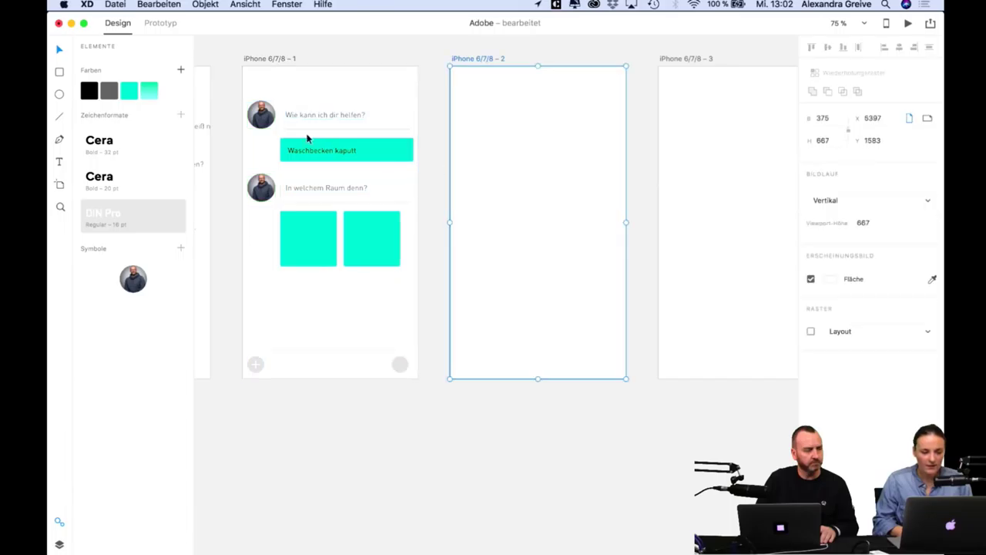
{"action": "left_click", "coordinate": [258, 117]}
{"action": "key", "text": "Delete"}
{"action": "left_click", "coordinate": [359, 114]}
{"action": "mouse_move", "coordinate": [310, 100]}
{"action": "left_mouse_down"}
{"action": "mouse_move", "coordinate": [278, 73]}
{"action": "mouse_move", "coordinate": [306, 111]}
{"action": "left_mouse_up"}
{"action": "left_click", "coordinate": [325, 117]}
{"action": "key", "text": "Delete"}
Check the greeting question text and copy the remaining avatar to the top of screen 2.
{"action": "left_click", "coordinate": [306, 88]}
{"action": "key", "text": "Return"}
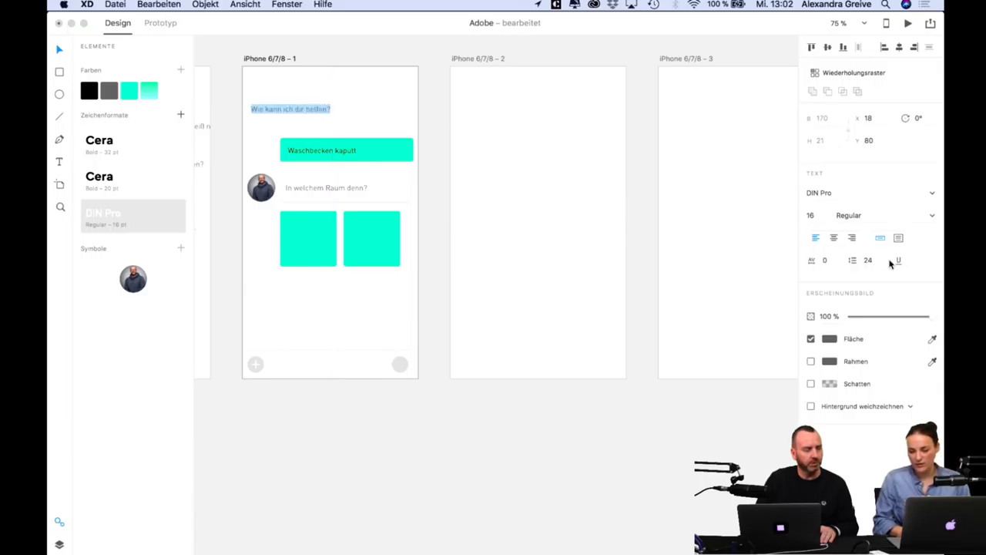
{"action": "key", "text": "Escape"}
{"action": "left_click", "coordinate": [262, 191]}
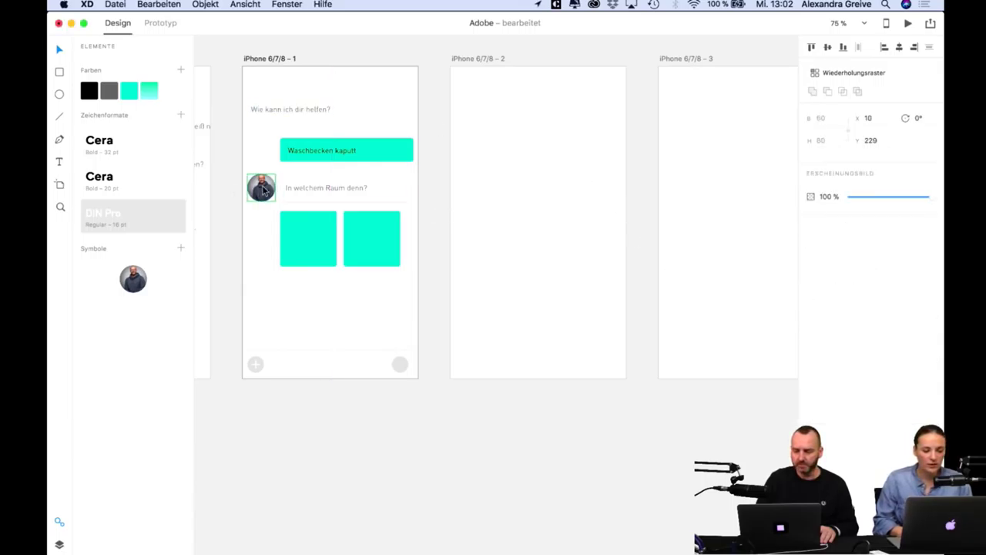
{"action": "left_click_drag", "start_coordinate": [262, 191], "coordinate": [545, 92]}
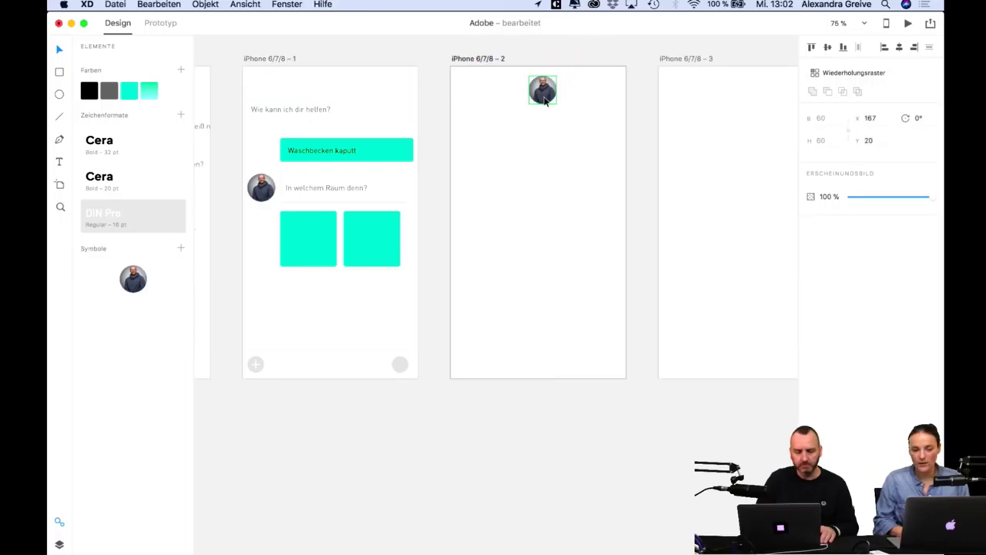
Copy 'Wie kann ich dir helfen?' from screen 1 and paste it below the avatar on screen 2.
{"action": "left_click", "coordinate": [281, 110]}
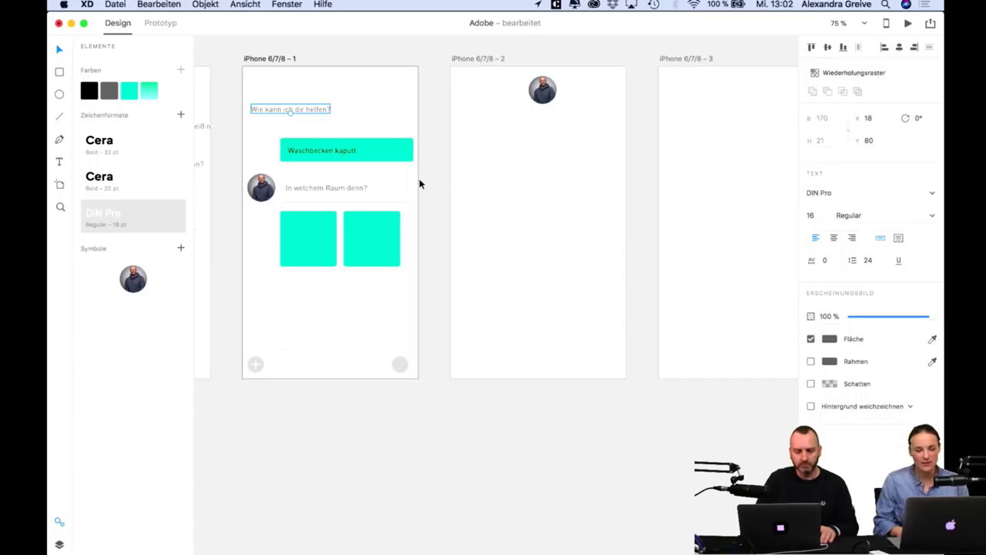
{"action": "key", "text": "super+c"}
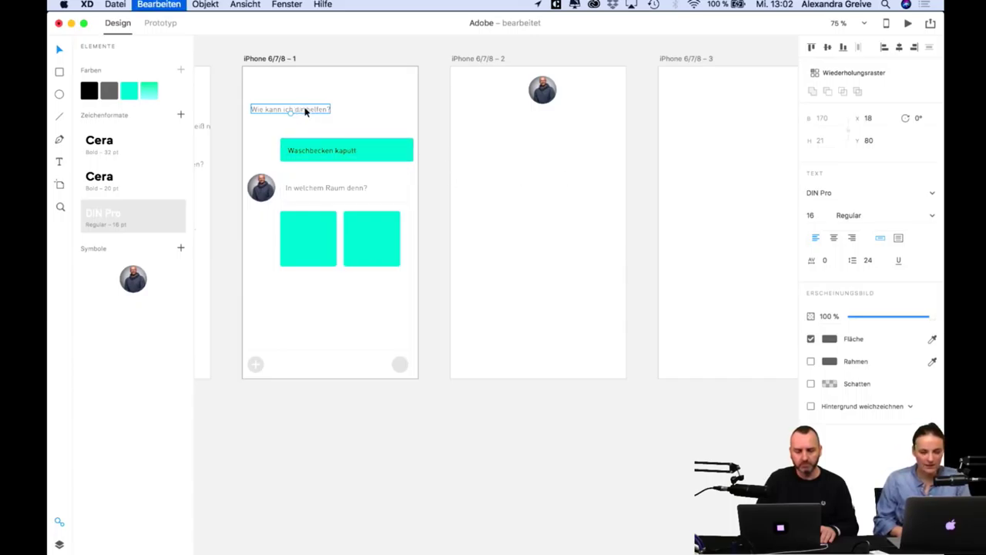
{"action": "left_click", "coordinate": [562, 121]}
{"action": "key", "text": "super+v"}
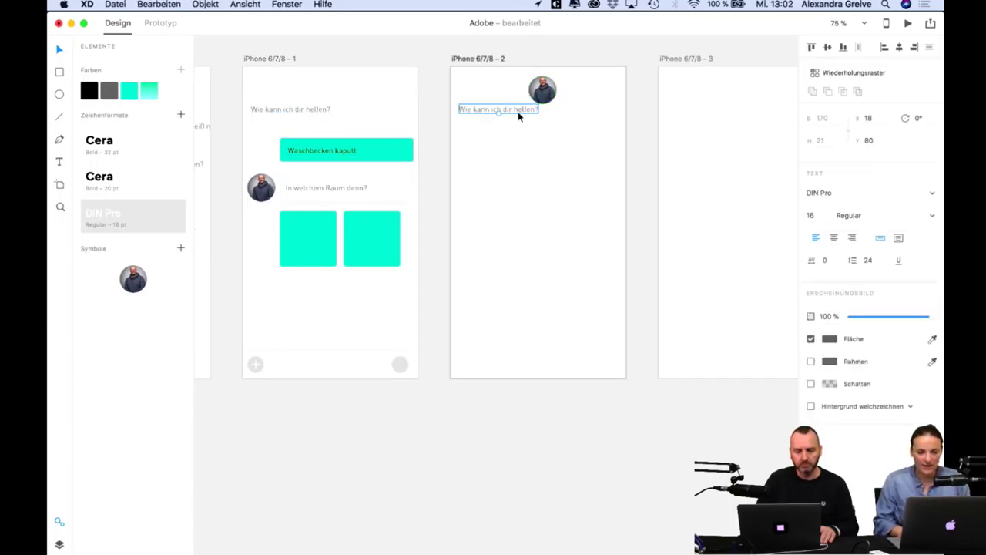
{"action": "left_click_drag", "start_coordinate": [517, 115], "coordinate": [523, 132]}
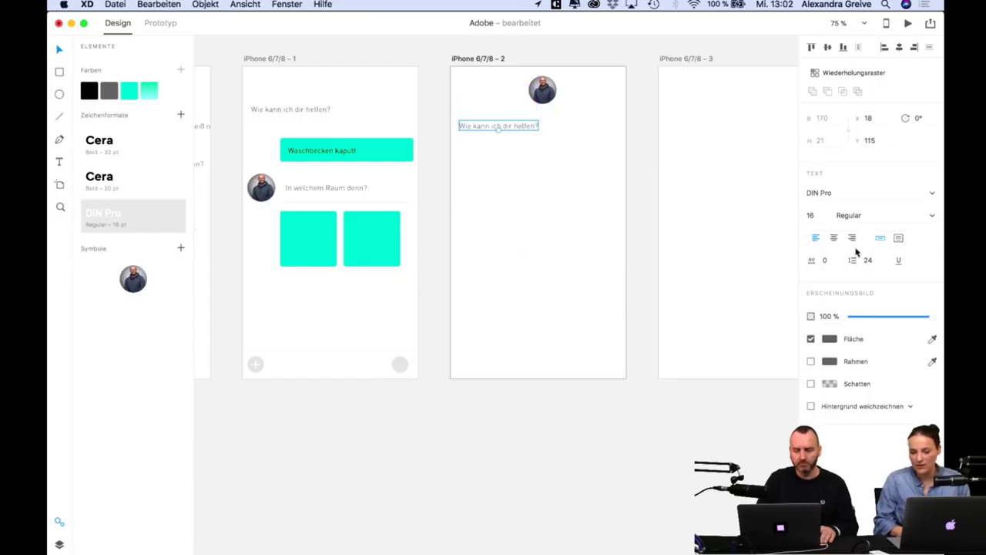
Set the question's font to Cera at size 20.
{"action": "left_click", "coordinate": [878, 192]}
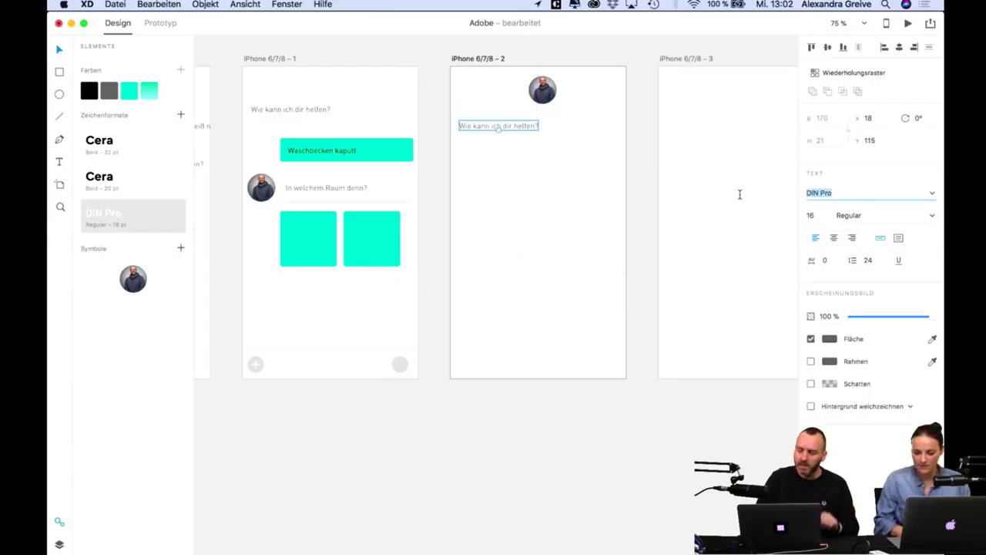
{"action": "type", "text": "Cera"}
{"action": "key", "text": "Return"}
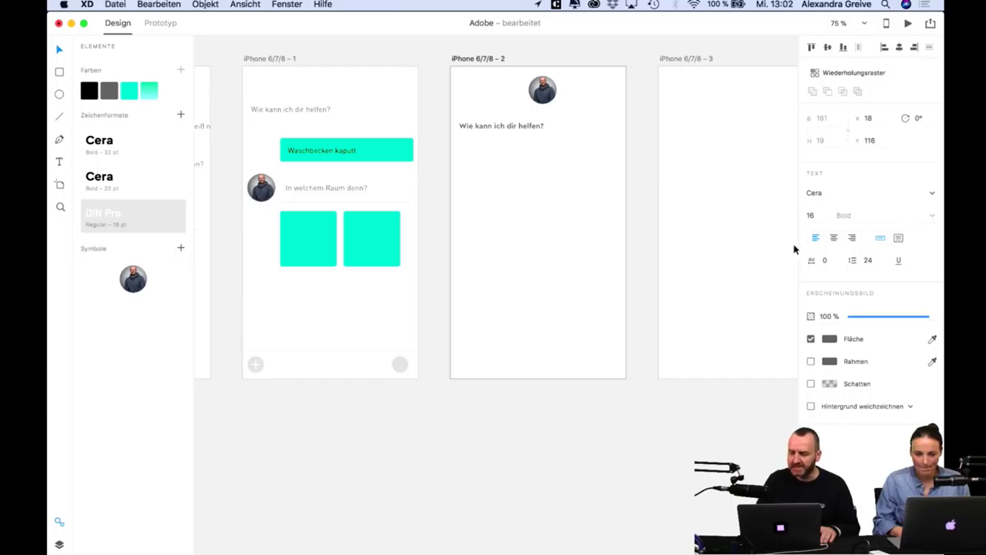
{"action": "left_click", "coordinate": [811, 215]}
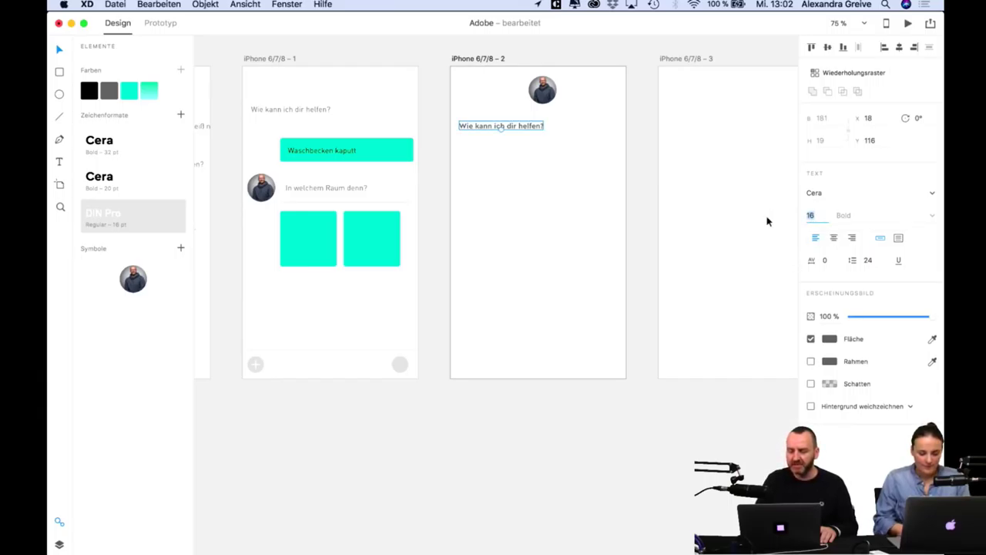
{"action": "type", "text": "20"}
{"action": "key", "text": "Return"}
Nudge the question lower, enlarge it to 24 pt and make its fill black.
{"action": "left_click", "coordinate": [603, 366]}
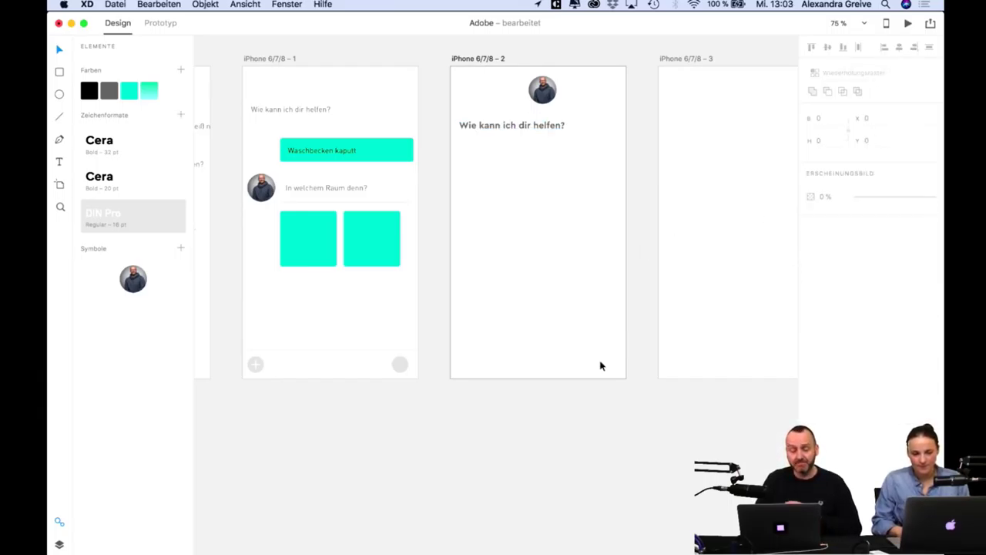
{"action": "left_click", "coordinate": [544, 127]}
{"action": "left_click_drag", "start_coordinate": [552, 131], "coordinate": [552, 147]}
{"action": "key", "text": "Escape"}
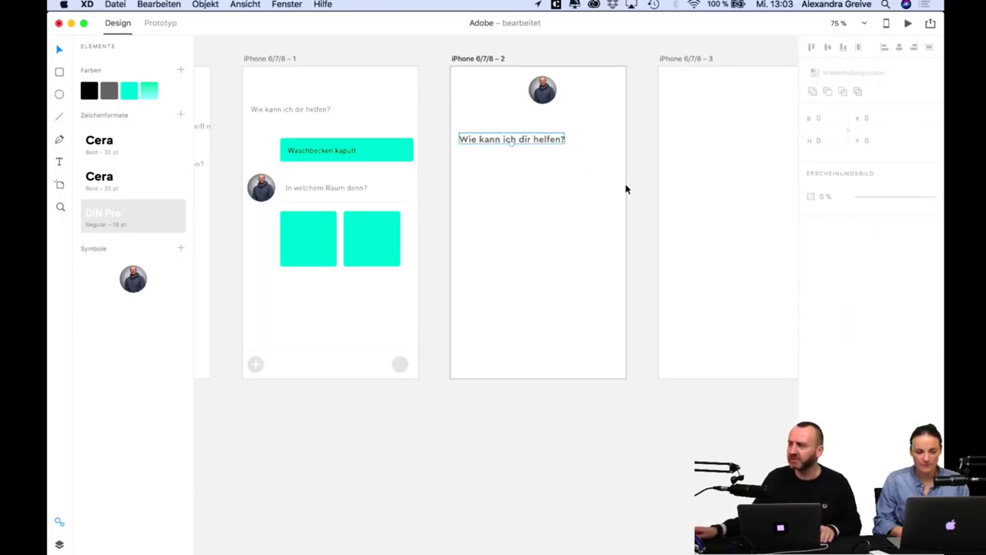
{"action": "left_click", "coordinate": [824, 219]}
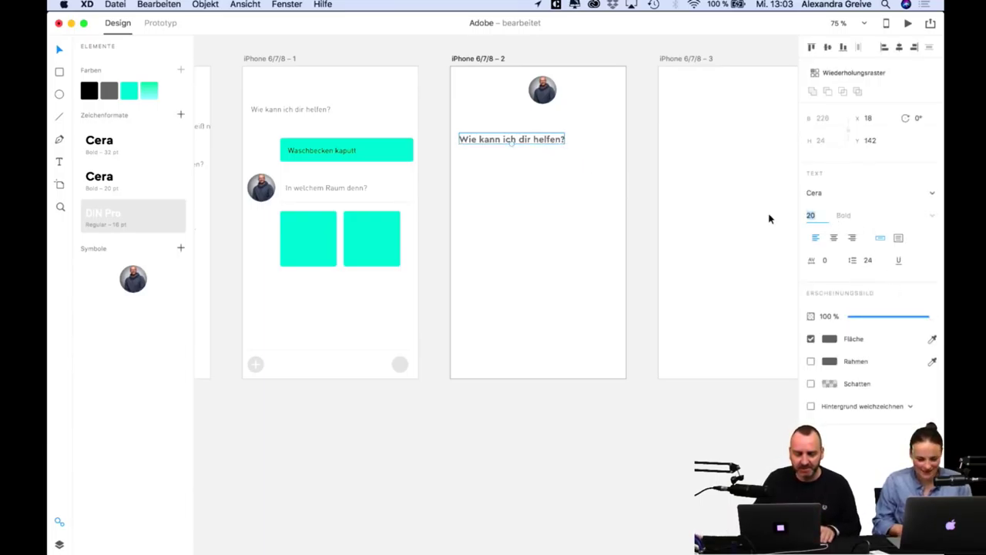
{"action": "type", "text": "24"}
{"action": "key", "text": "Return"}
{"action": "left_click", "coordinate": [829, 338]}
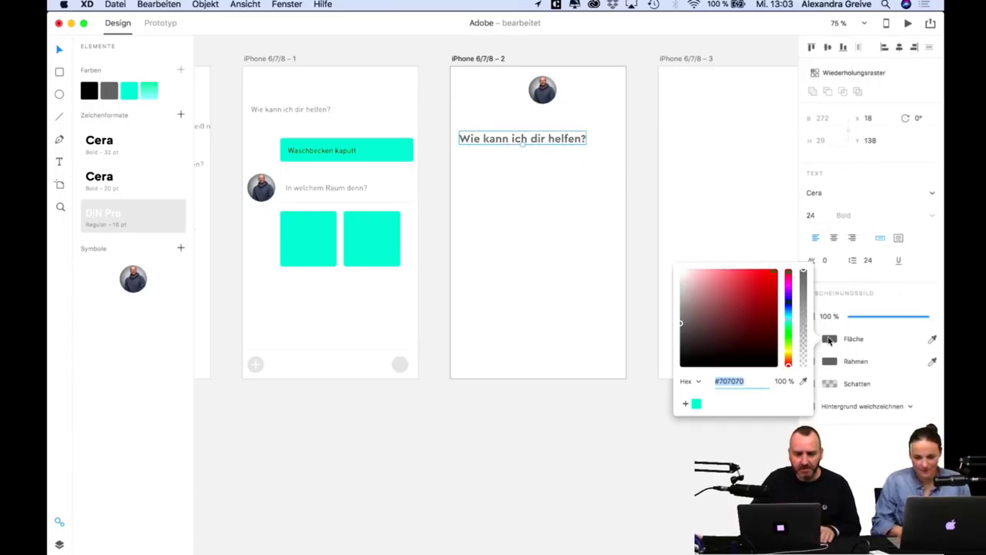
{"action": "left_click", "coordinate": [707, 348]}
{"action": "left_click", "coordinate": [627, 429]}
Centre the avatar horizontally on the second screen.
{"action": "left_click", "coordinate": [574, 136]}
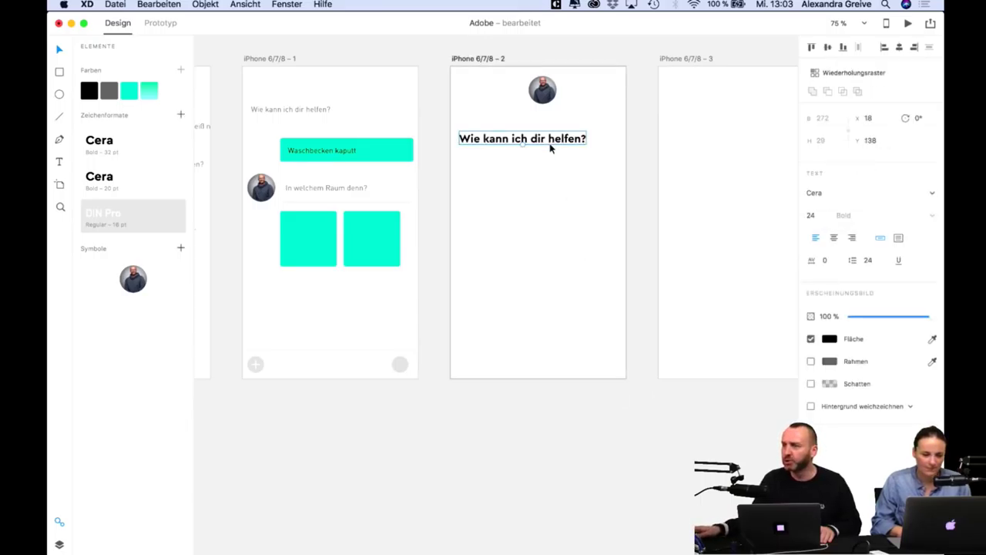
{"action": "left_click", "coordinate": [542, 89]}
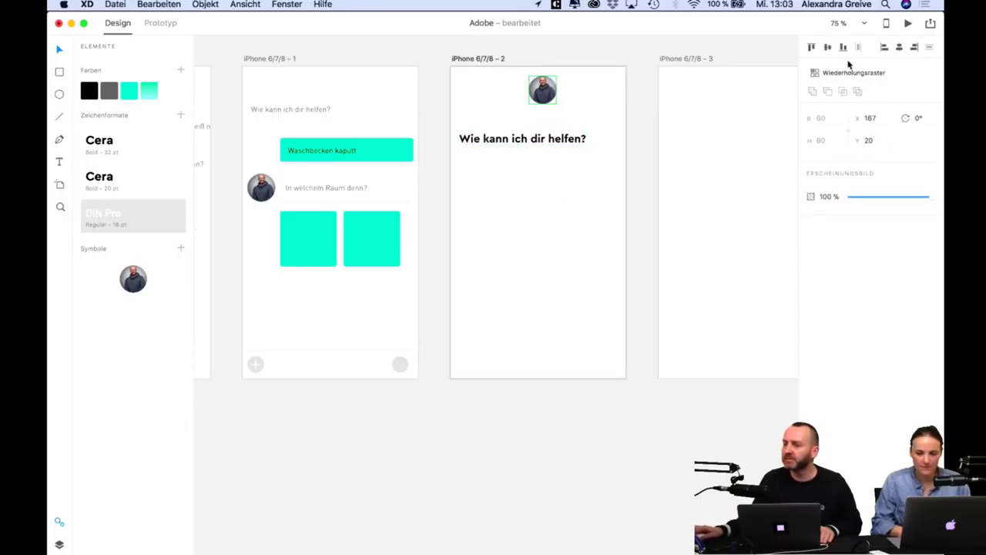
{"action": "left_click", "coordinate": [900, 48]}
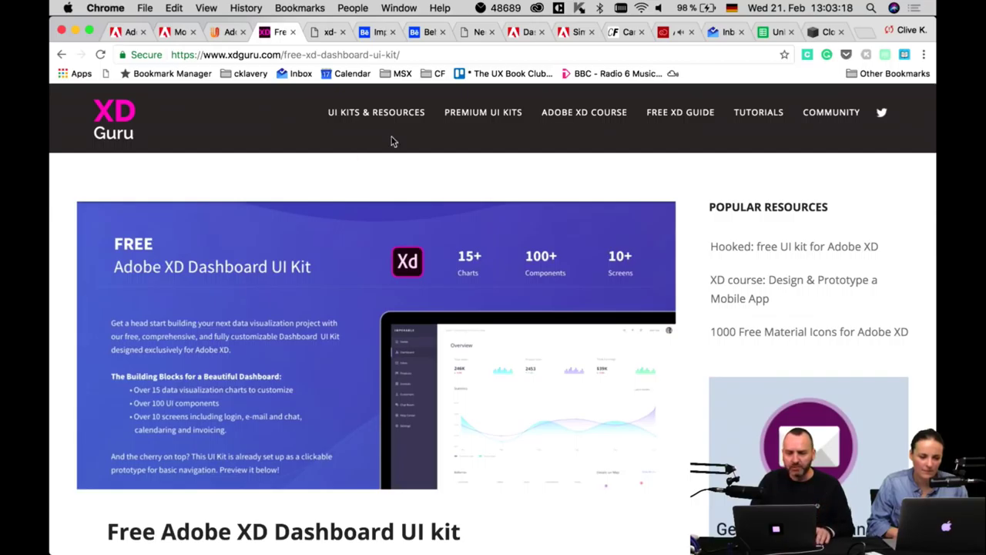
View the XD Guru 'Free Adobe XD Dashboard UI Kit' page.
{"action": "mouse_move", "coordinate": [350, 114]}
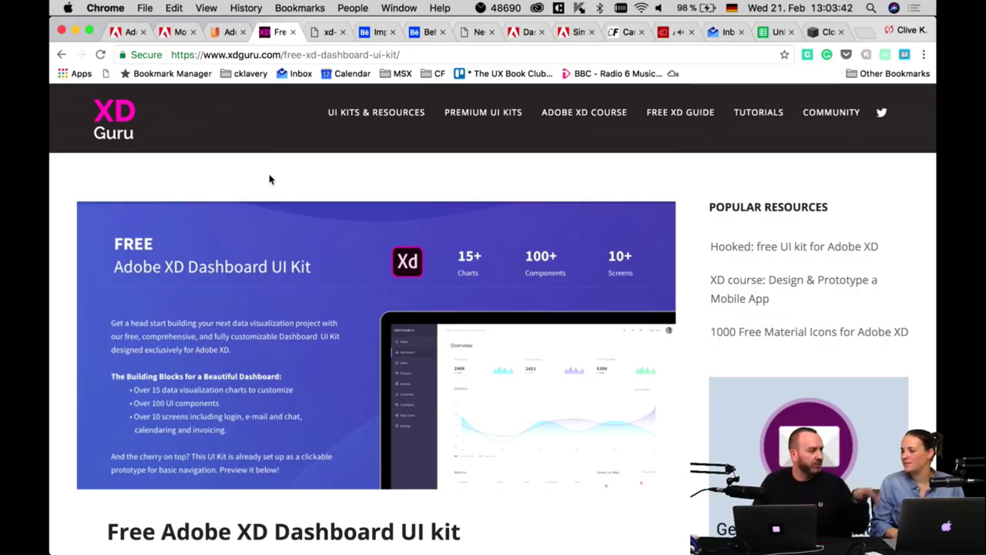
On the Behance Impekable profile, open the FREE Dashboard UI Kit for Adobe XD project.
{"action": "left_click", "coordinate": [374, 32]}
{"action": "scroll", "coordinate": [363, 277], "scroll_direction": "up", "scroll_amount": 2}
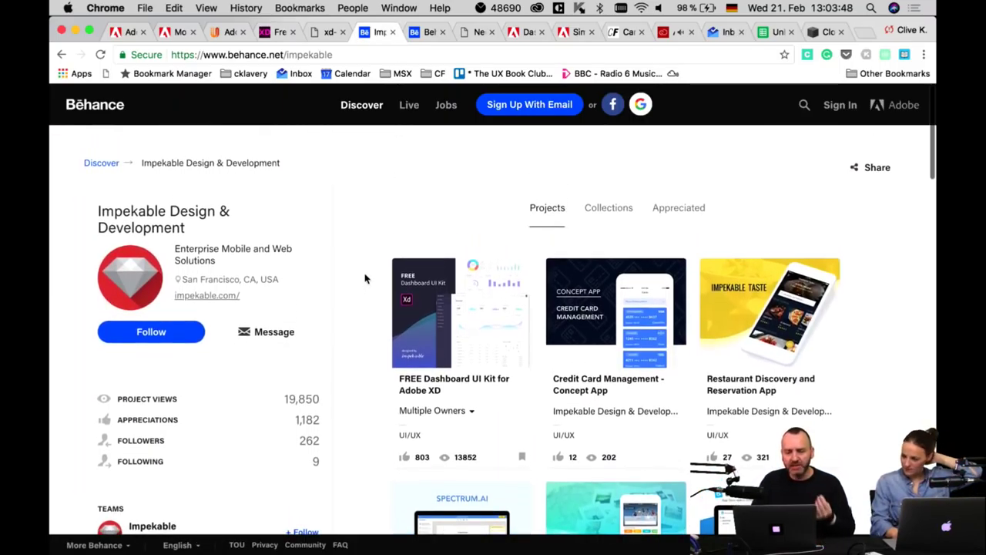
{"action": "scroll", "coordinate": [365, 279], "scroll_direction": "down", "scroll_amount": 1}
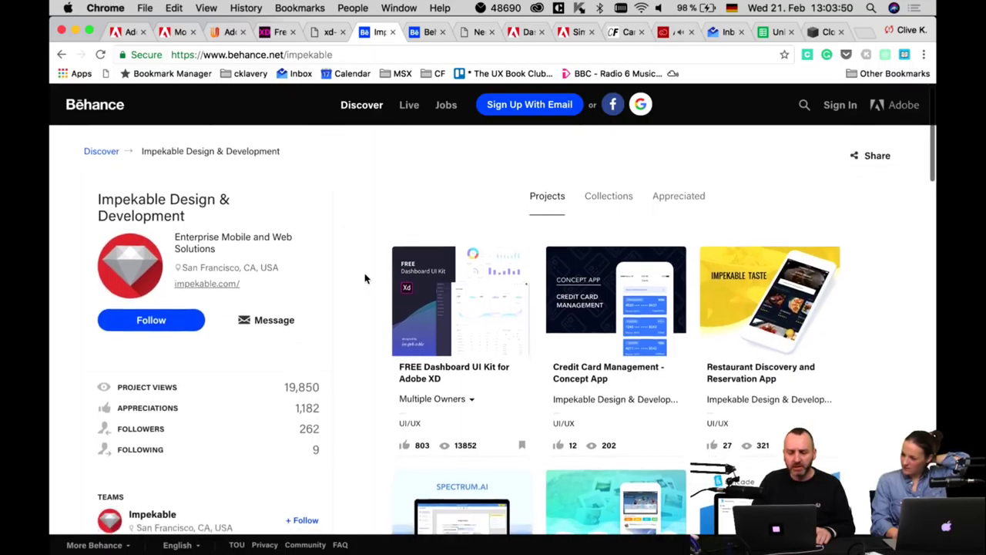
{"action": "left_click", "coordinate": [446, 313]}
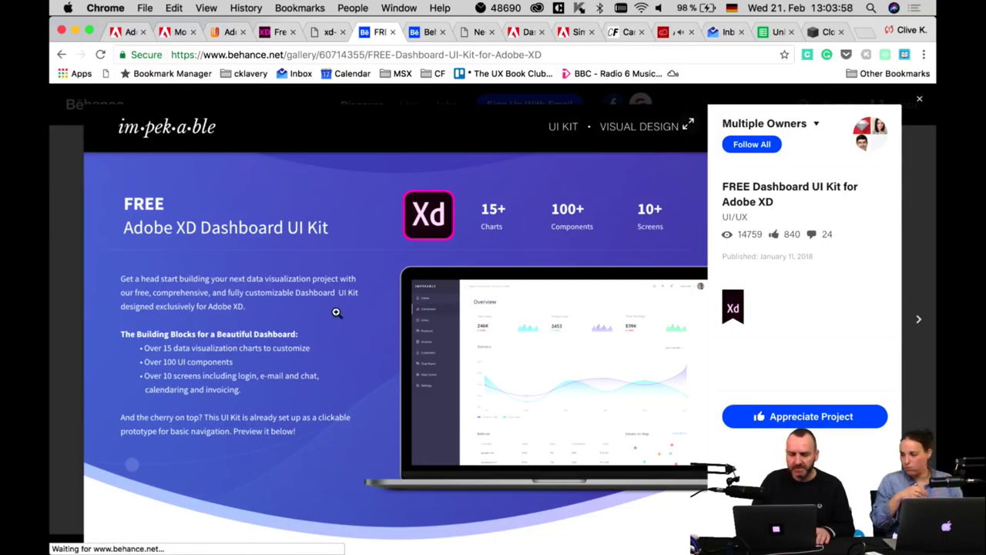
Scroll through the FREE Dashboard UI Kit project page.
{"action": "scroll", "coordinate": [337, 310], "scroll_direction": "down", "scroll_amount": 2}
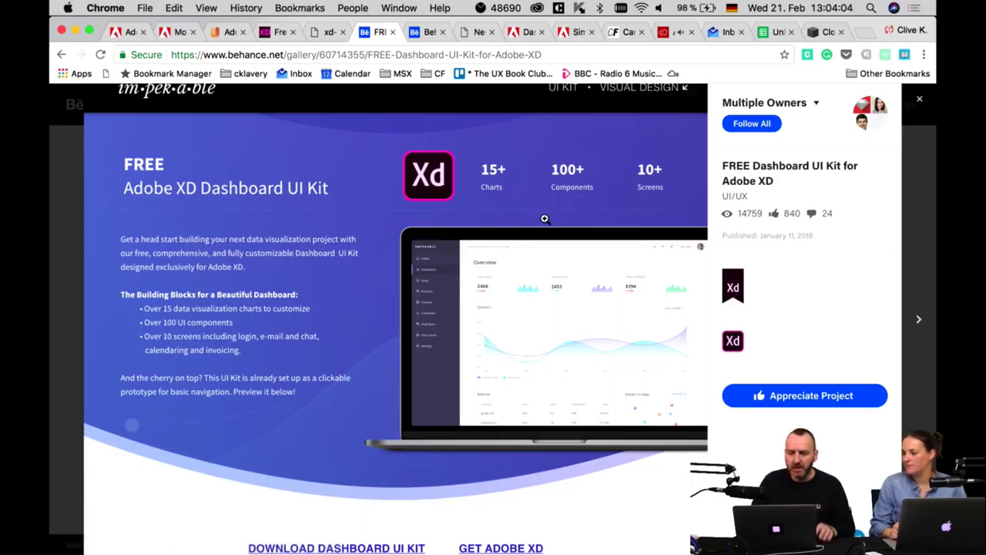
{"action": "scroll", "coordinate": [544, 220], "scroll_direction": "down", "scroll_amount": 1}
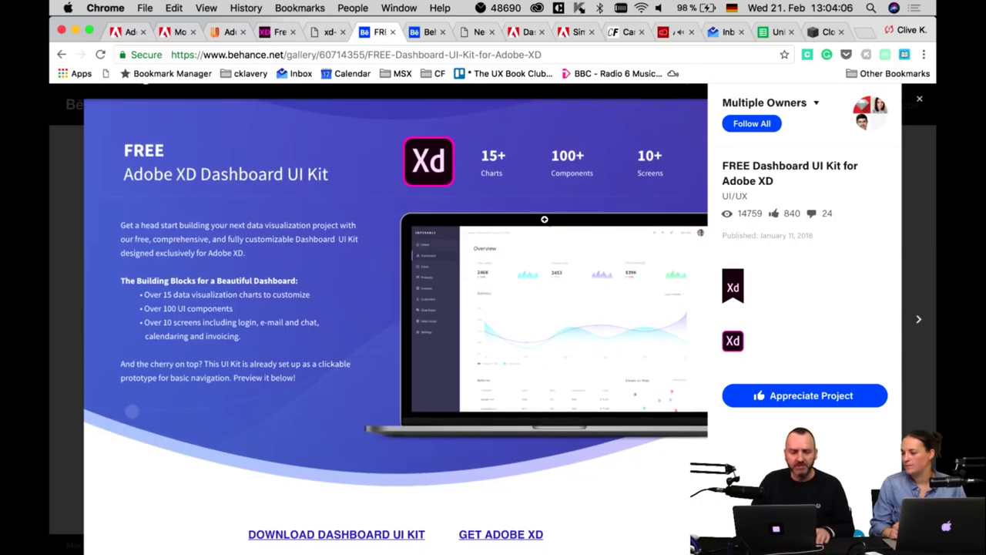
{"action": "scroll", "coordinate": [544, 219], "scroll_direction": "up", "scroll_amount": 1}
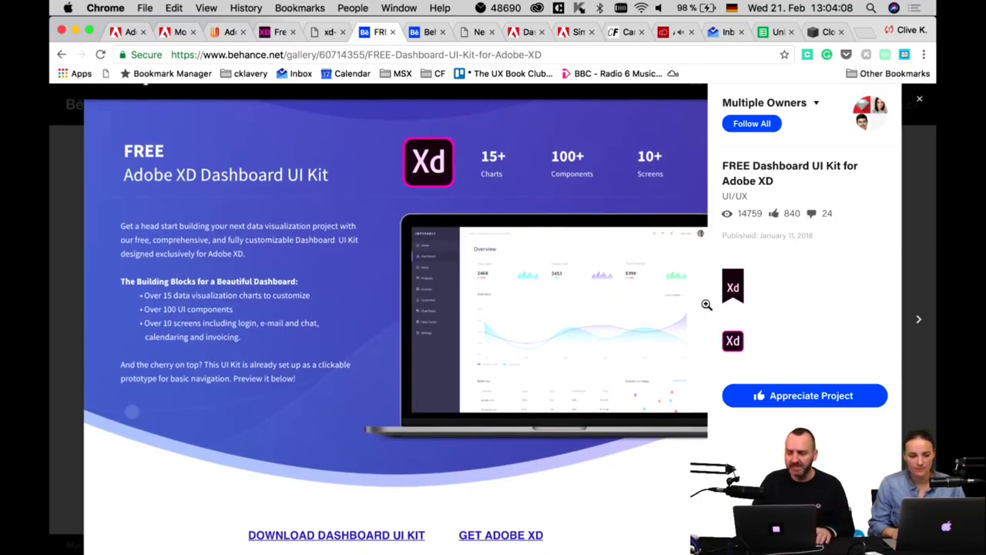
{"action": "mouse_move", "coordinate": [733, 292]}
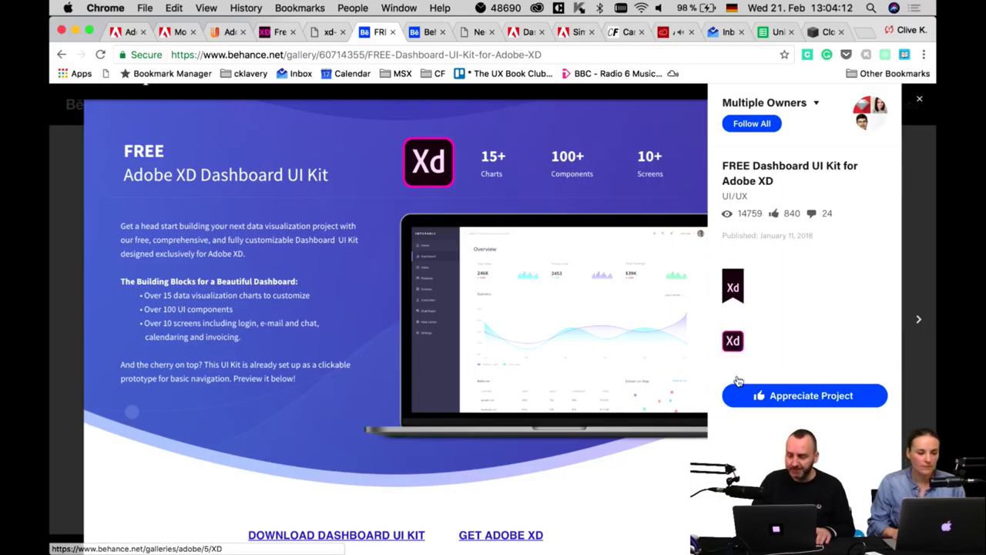
{"action": "mouse_move", "coordinate": [733, 348]}
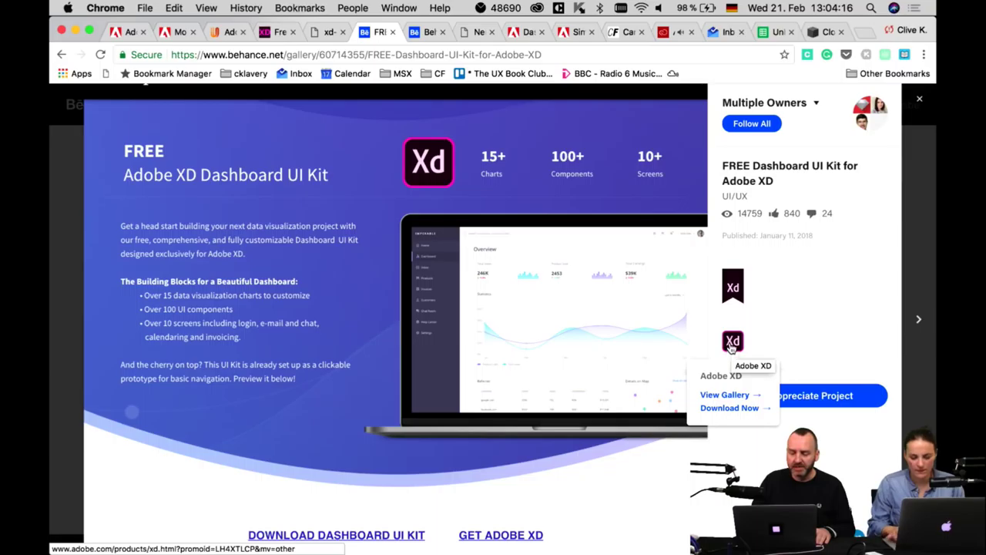
Browse the Adobe XD projects gallery, including Cinemood, Talklife and the SaaS analytics web app.
{"action": "left_click", "coordinate": [719, 397]}
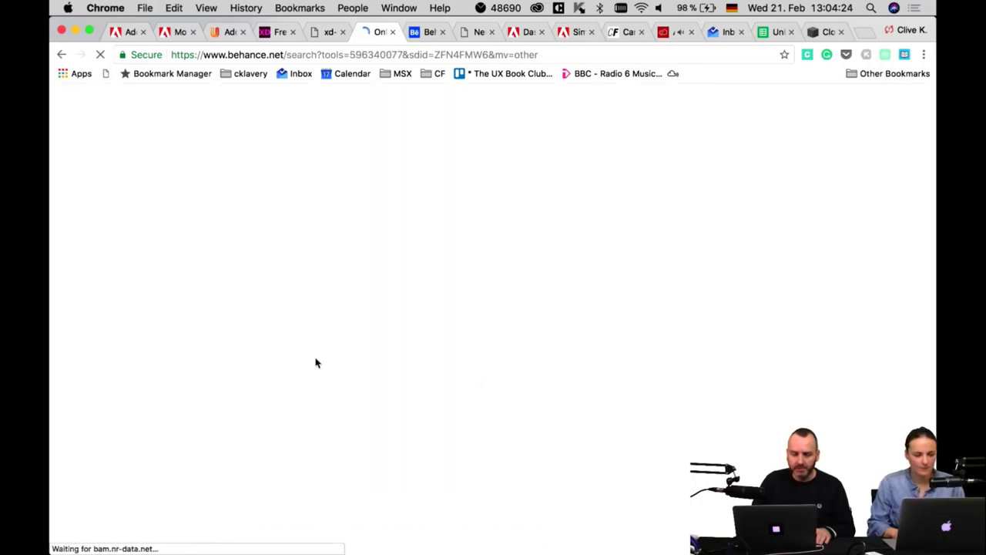
{"action": "scroll", "coordinate": [53, 436], "scroll_direction": "down", "scroll_amount": 5}
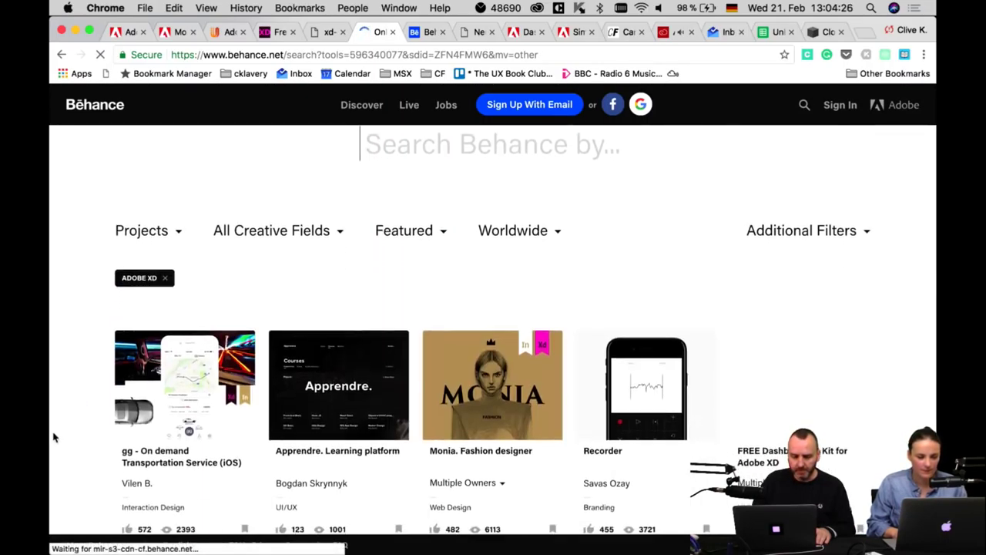
{"action": "scroll", "coordinate": [53, 437], "scroll_direction": "down", "scroll_amount": 2}
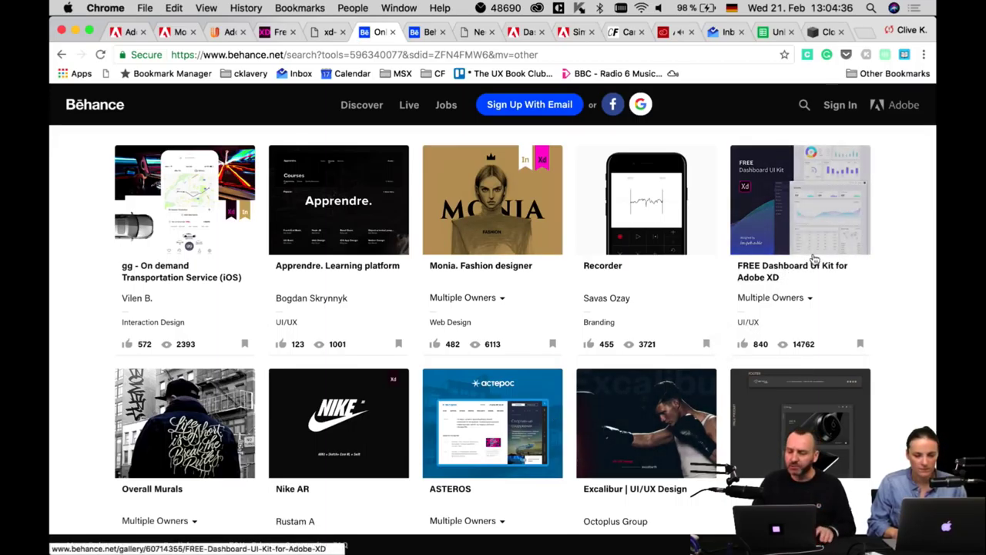
{"action": "scroll", "coordinate": [814, 260], "scroll_direction": "down", "scroll_amount": 2}
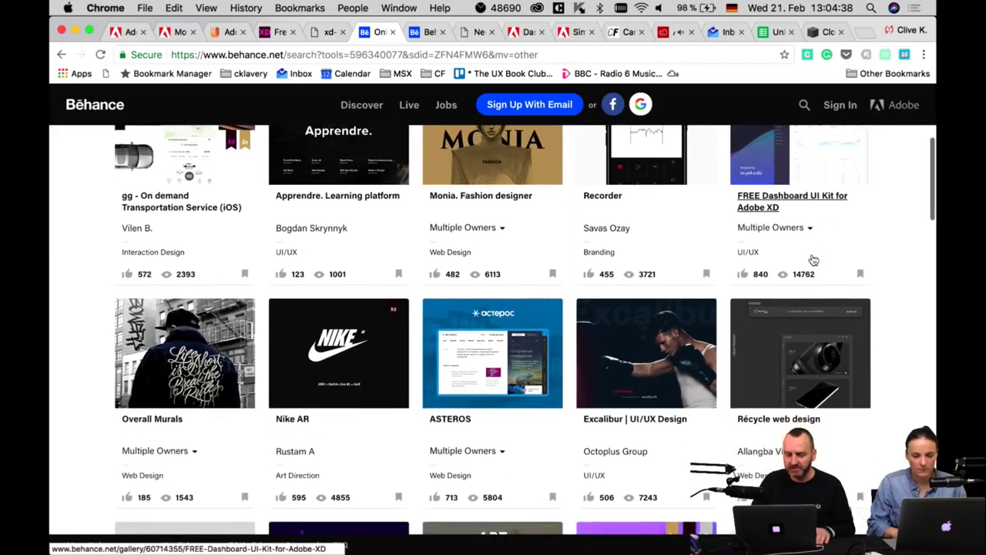
{"action": "scroll", "coordinate": [814, 260], "scroll_direction": "down", "scroll_amount": 5}
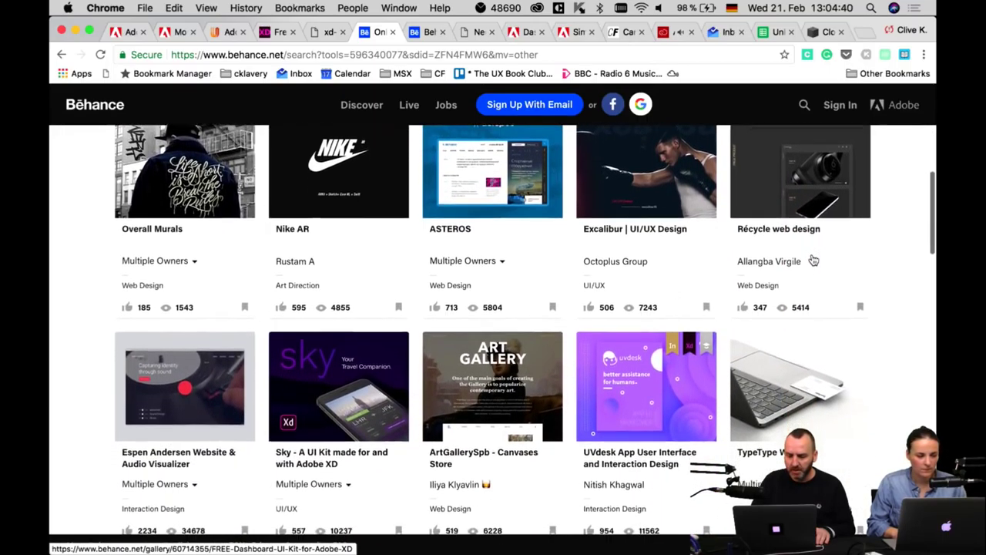
{"action": "scroll", "coordinate": [814, 260], "scroll_direction": "down", "scroll_amount": 3}
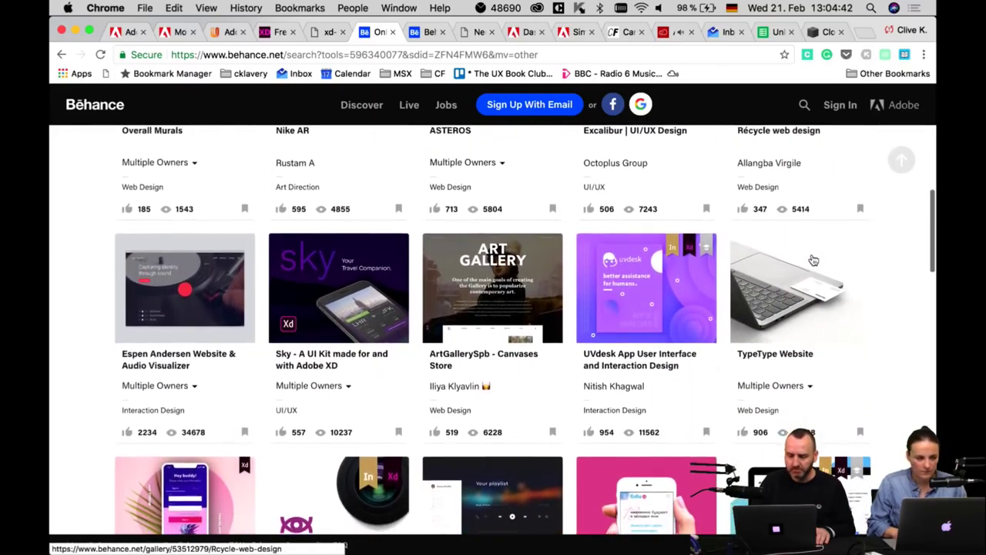
{"action": "scroll", "coordinate": [815, 259], "scroll_direction": "down", "scroll_amount": 5}
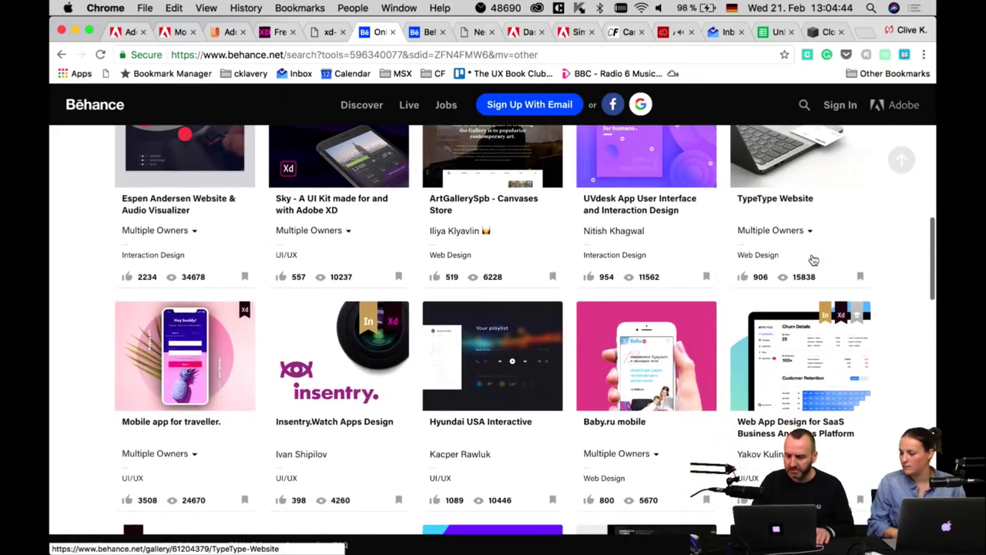
{"action": "scroll", "coordinate": [814, 260], "scroll_direction": "down", "scroll_amount": 5}
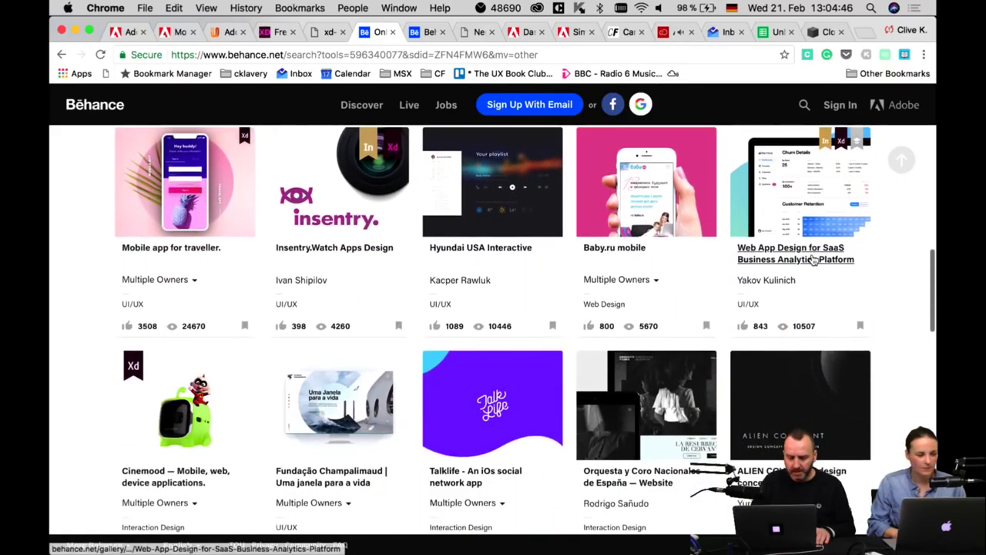
{"action": "scroll", "coordinate": [813, 260], "scroll_direction": "down", "scroll_amount": 5}
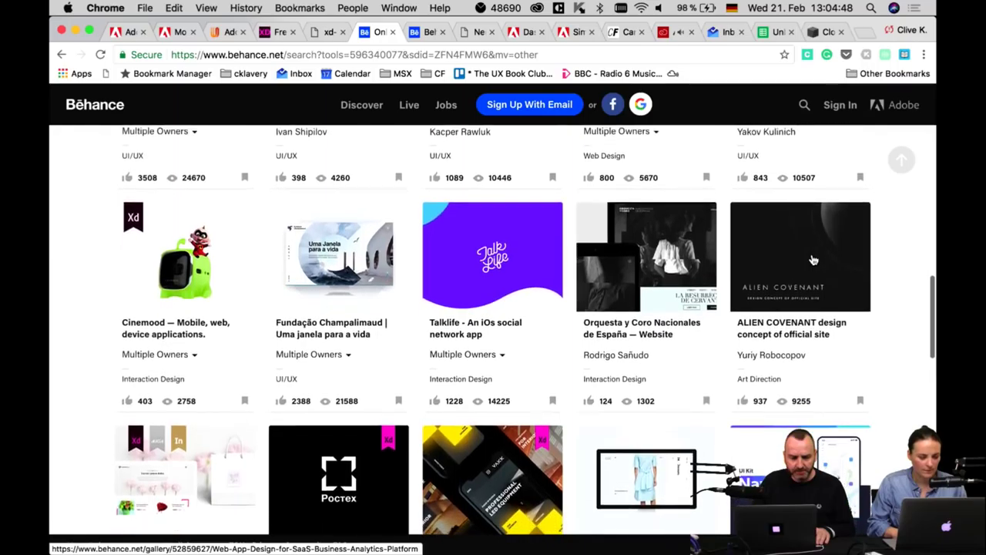
{"action": "scroll", "coordinate": [812, 261], "scroll_direction": "down", "scroll_amount": 2}
{"action": "mouse_move", "coordinate": [188, 307]}
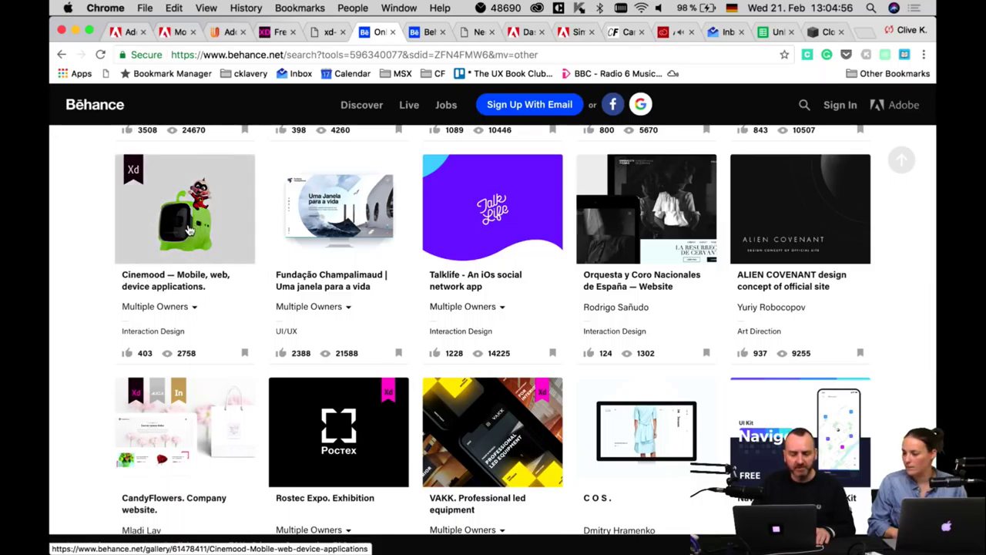
{"action": "scroll", "coordinate": [187, 229], "scroll_direction": "up", "scroll_amount": 3}
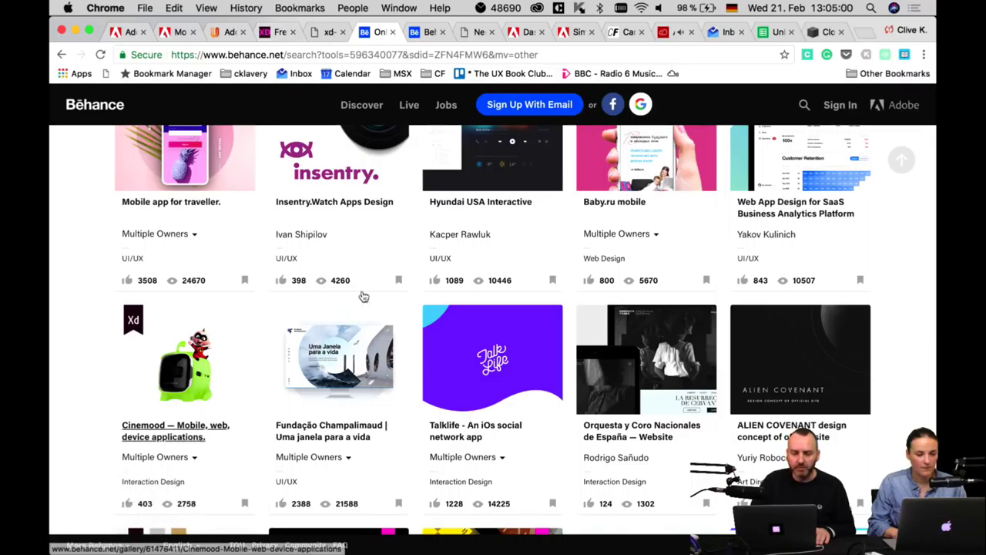
Read the blog article 'Das Februar-Update für Adobe XD ist da' from top to bottom.
{"action": "left_click", "coordinate": [525, 36]}
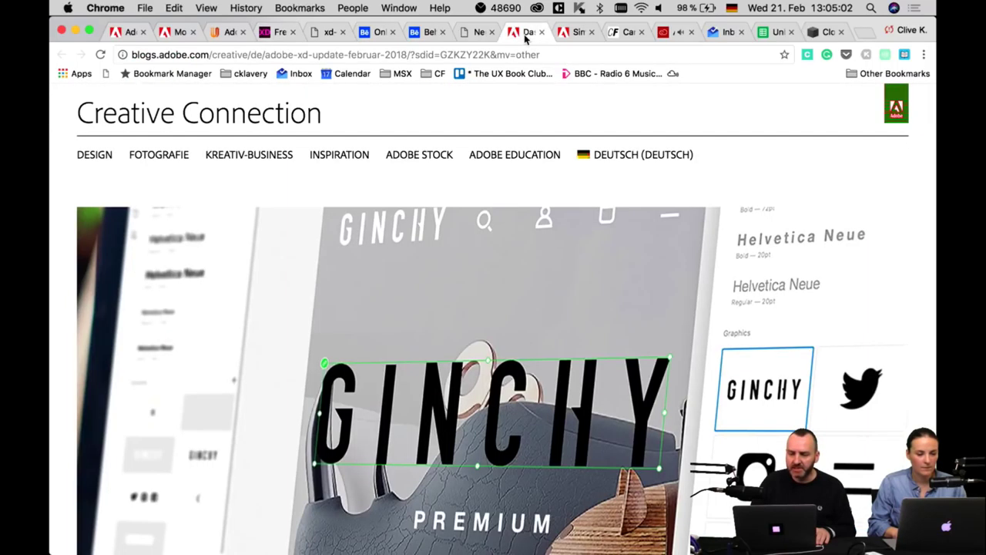
{"action": "scroll", "coordinate": [486, 266], "scroll_direction": "down", "scroll_amount": 5}
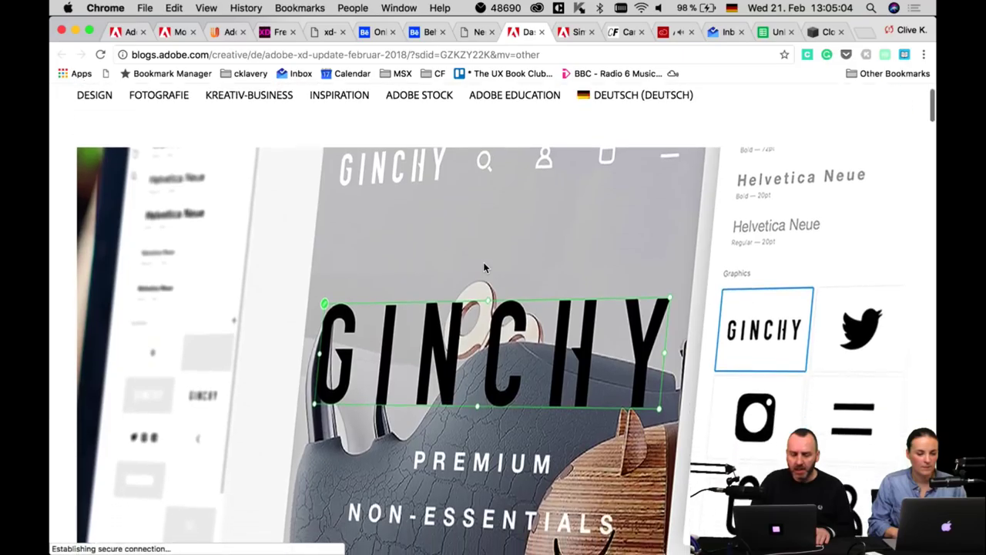
{"action": "scroll", "coordinate": [486, 266], "scroll_direction": "down", "scroll_amount": 2}
{"action": "scroll", "coordinate": [485, 266], "scroll_direction": "down", "scroll_amount": 2}
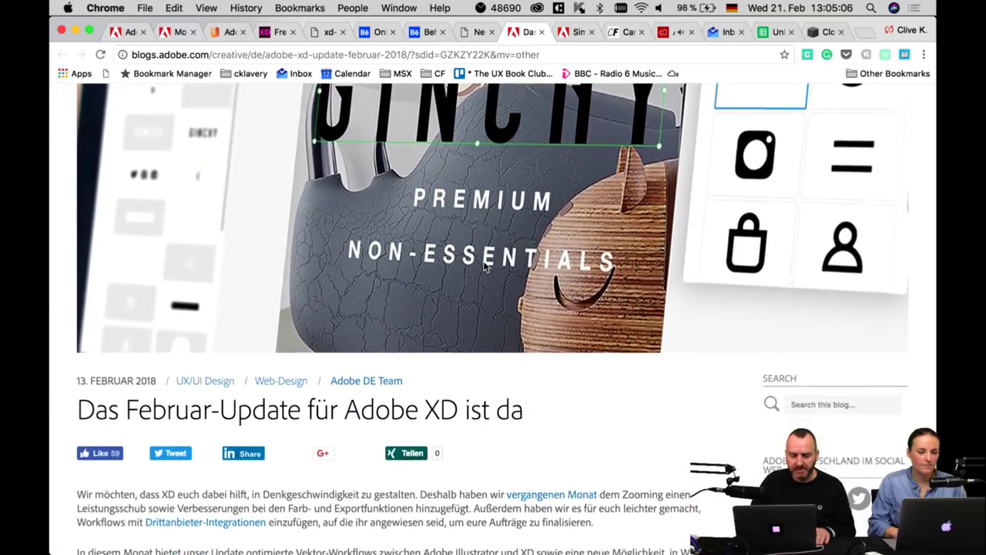
{"action": "scroll", "coordinate": [485, 266], "scroll_direction": "down", "scroll_amount": 2}
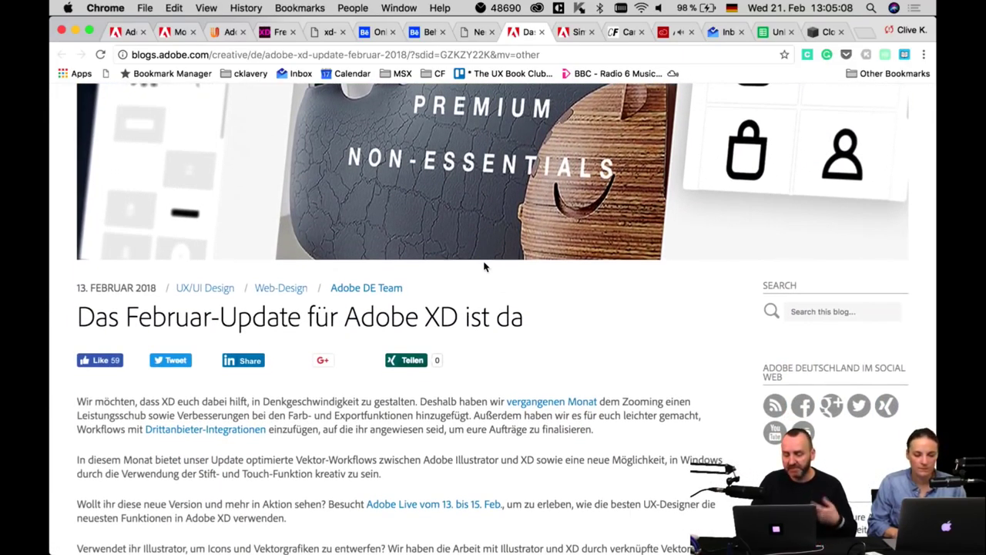
{"action": "scroll", "coordinate": [483, 266], "scroll_direction": "down", "scroll_amount": 2}
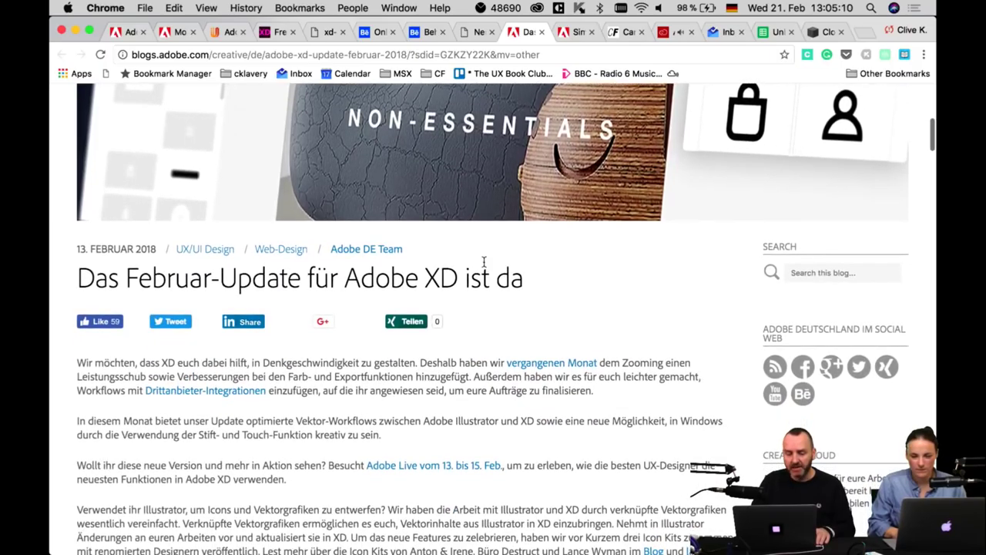
{"action": "scroll", "coordinate": [485, 265], "scroll_direction": "down", "scroll_amount": 2}
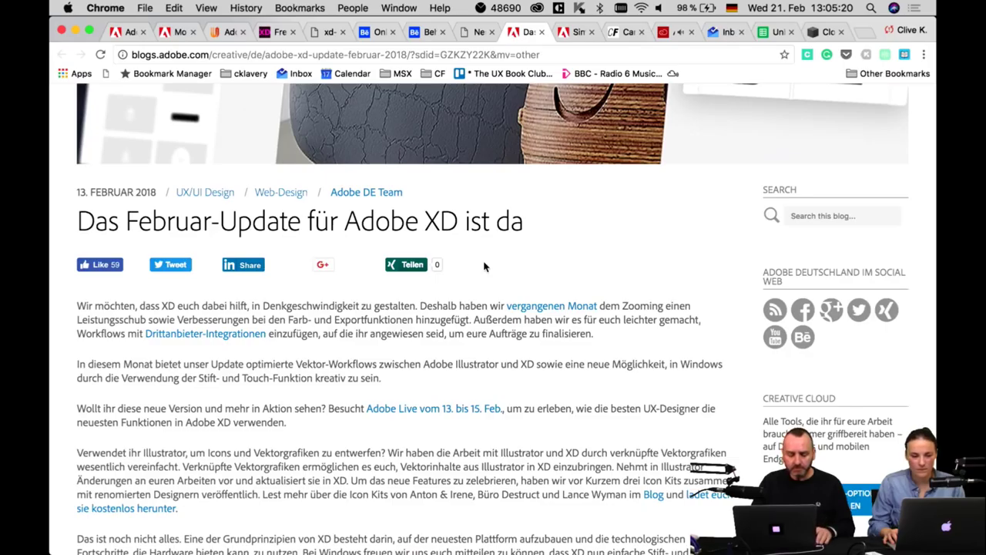
{"action": "scroll", "coordinate": [485, 267], "scroll_direction": "down", "scroll_amount": 2}
{"action": "scroll", "coordinate": [485, 266], "scroll_direction": "down", "scroll_amount": 3}
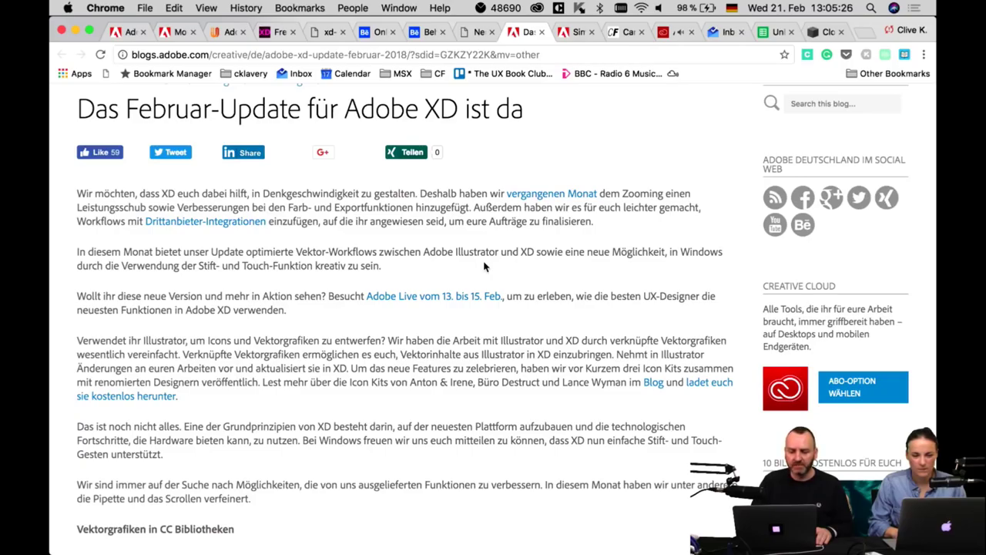
{"action": "scroll", "coordinate": [484, 267], "scroll_direction": "down", "scroll_amount": 1}
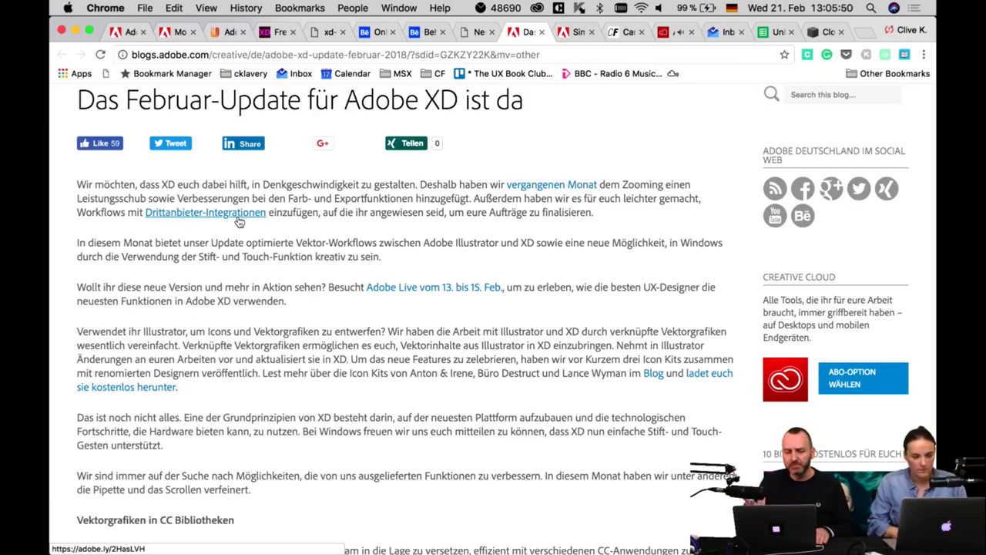
{"action": "scroll", "coordinate": [239, 222], "scroll_direction": "down", "scroll_amount": 5}
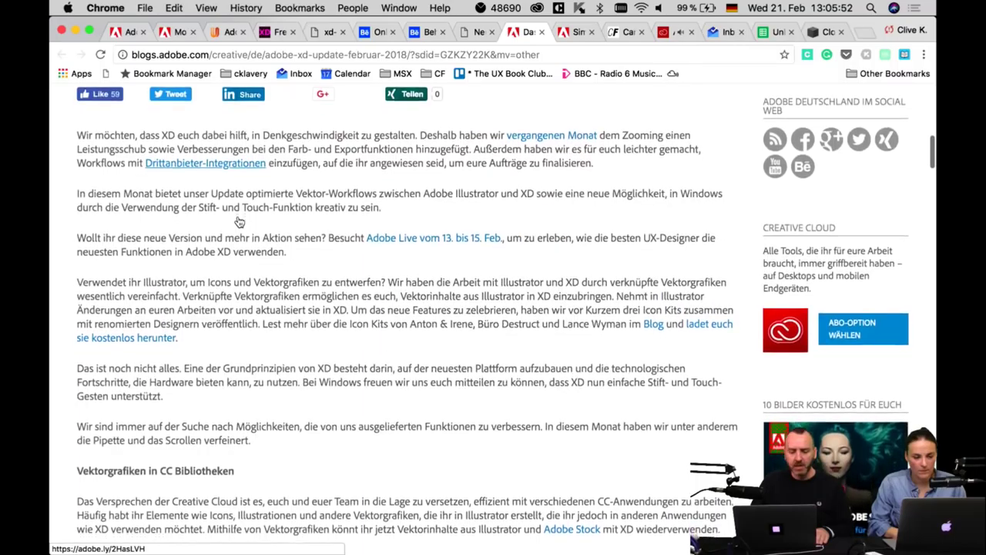
{"action": "scroll", "coordinate": [239, 221], "scroll_direction": "down", "scroll_amount": 2}
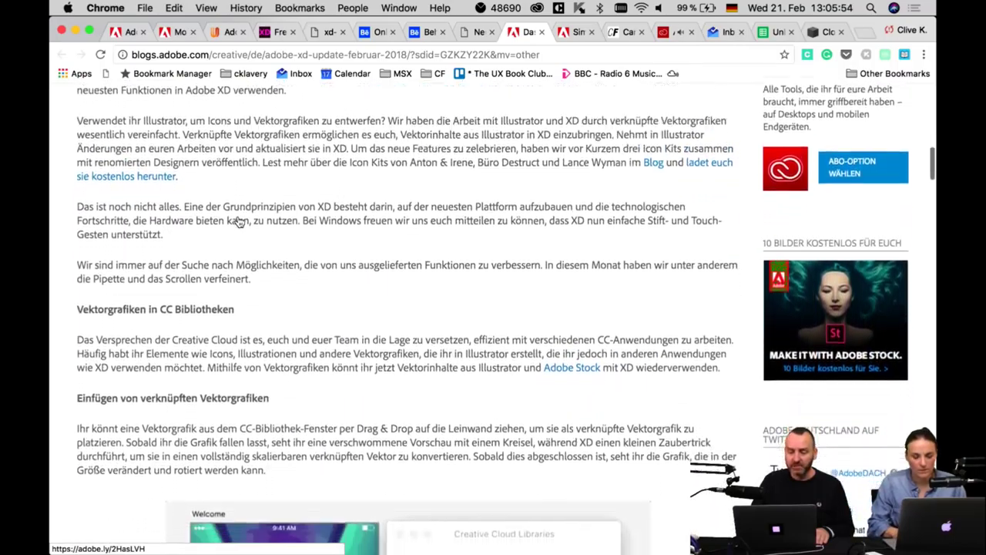
{"action": "scroll", "coordinate": [239, 221], "scroll_direction": "up", "scroll_amount": 15}
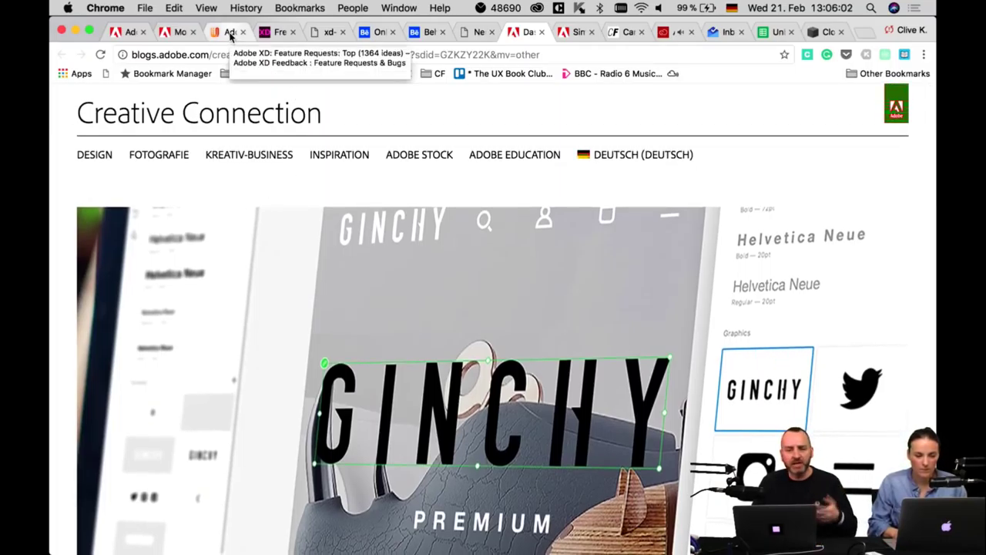
Search the Adobe XD feature requests for 'micro interaction'.
{"action": "left_click", "coordinate": [229, 33]}
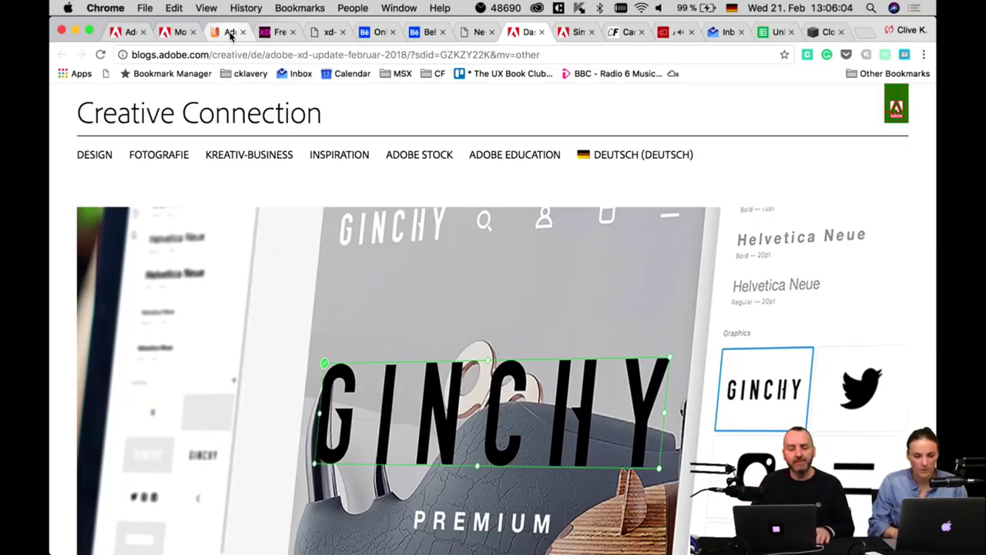
{"action": "scroll", "coordinate": [488, 354], "scroll_direction": "up", "scroll_amount": 15}
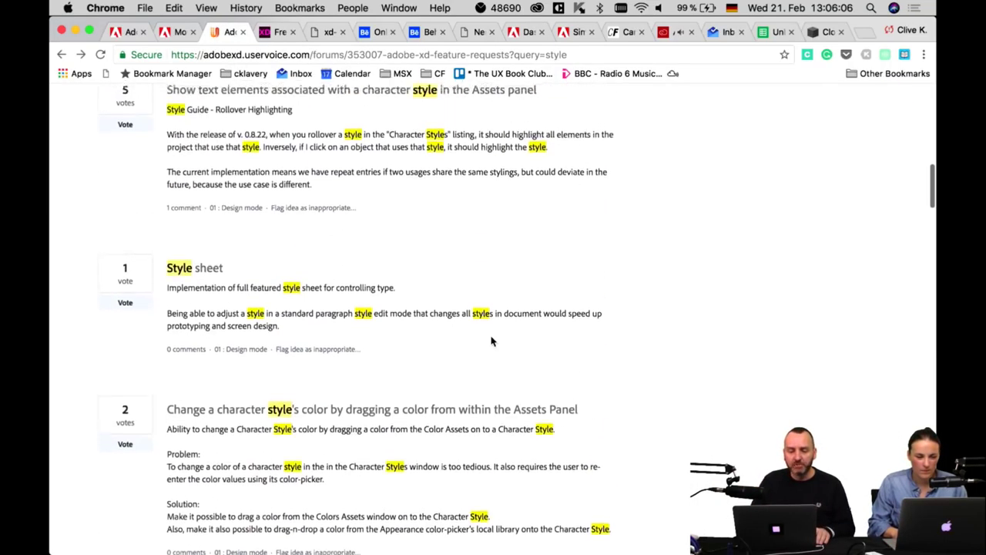
{"action": "scroll", "coordinate": [491, 341], "scroll_direction": "up", "scroll_amount": 4}
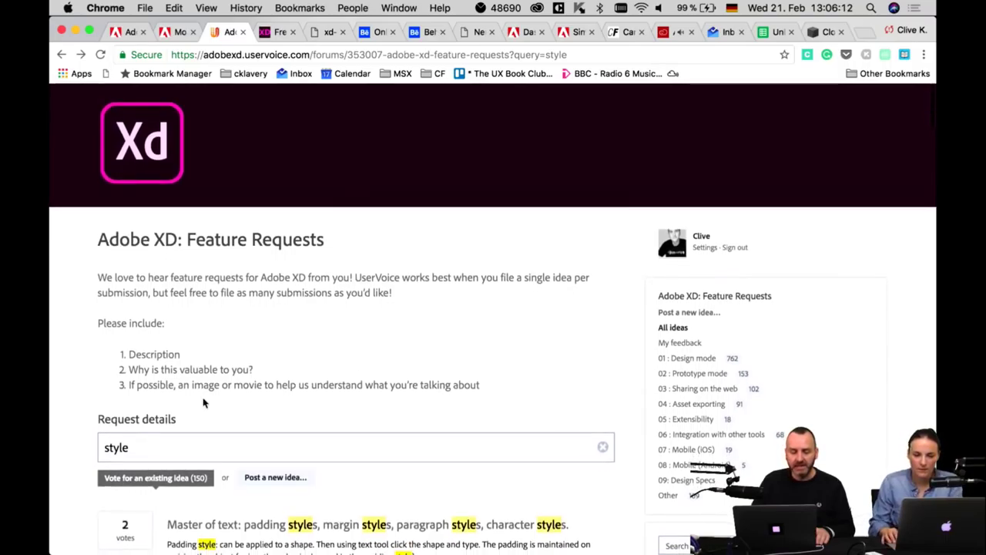
{"action": "left_click", "coordinate": [131, 447]}
{"action": "double_click", "coordinate": [131, 448]}
{"action": "type", "text": "m"}
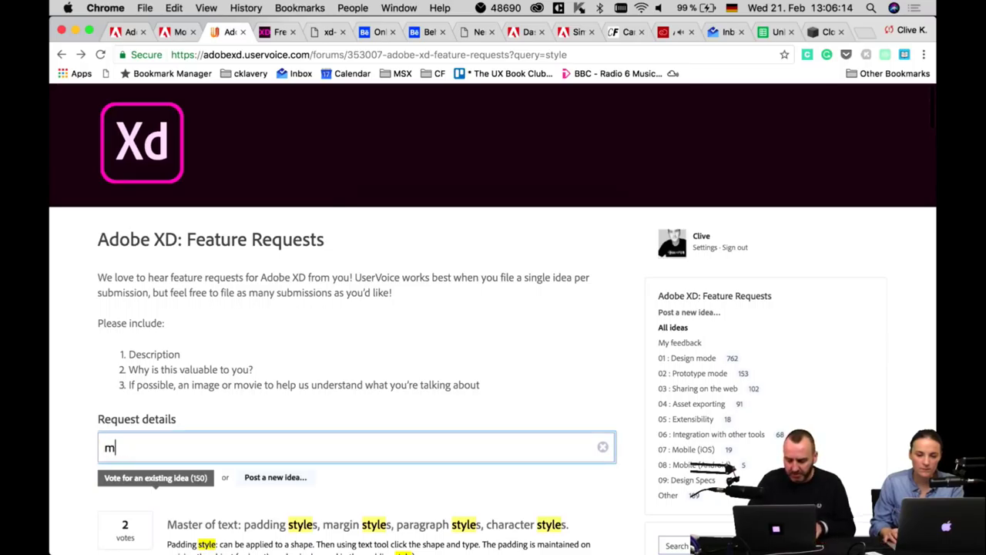
{"action": "type", "text": "icro interc"}
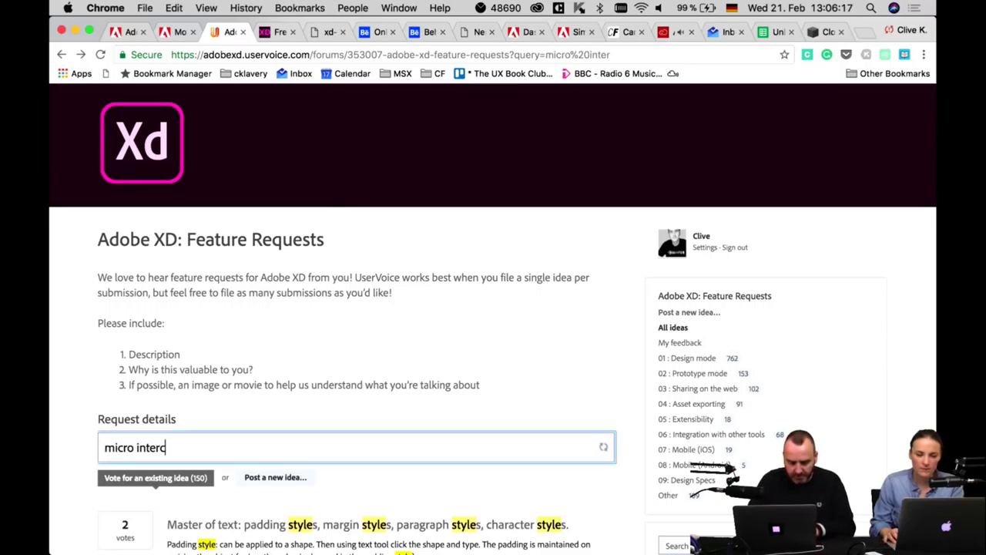
{"action": "key", "text": "BackSpace"}
{"action": "type", "text": "action"}
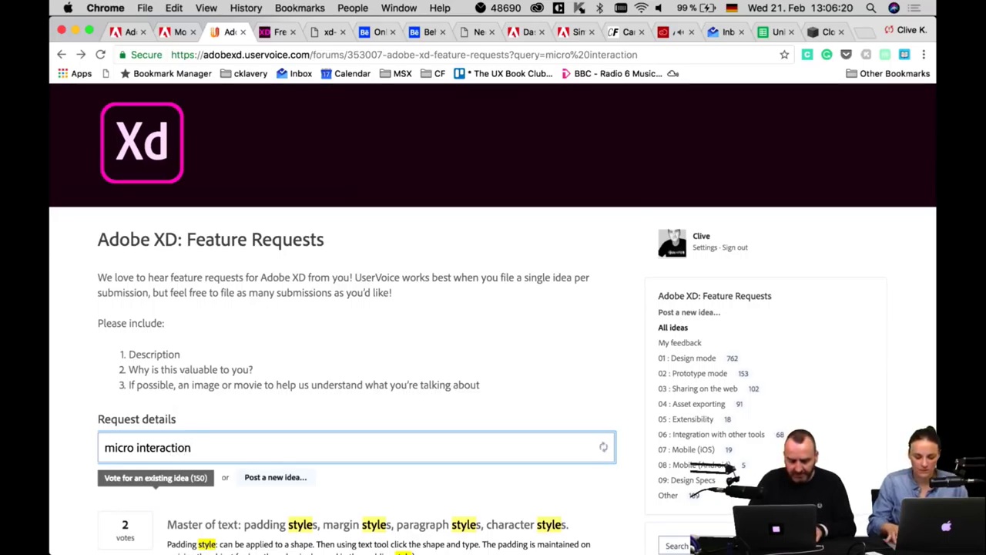
Change the search to 'microinteractions' and find 'Animate individual elements separately' with 3,009 votes.
{"action": "scroll", "coordinate": [355, 308], "scroll_direction": "down", "scroll_amount": 5}
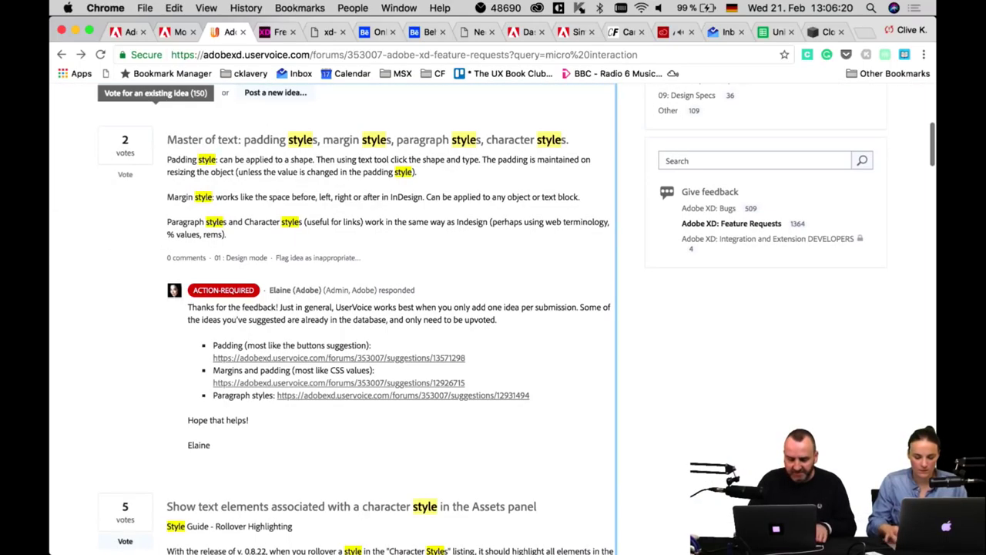
{"action": "scroll", "coordinate": [185, 389], "scroll_direction": "down", "scroll_amount": 10}
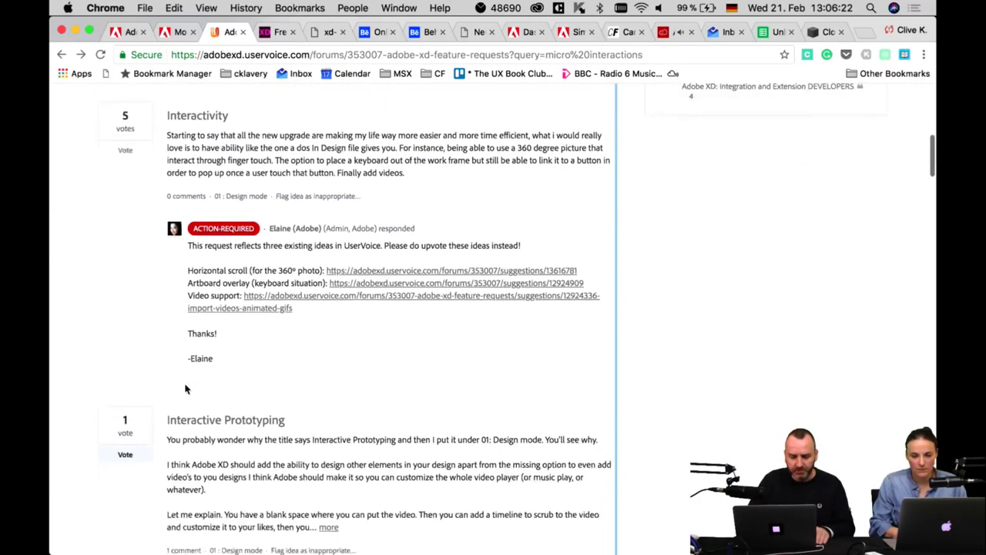
{"action": "scroll", "coordinate": [184, 385], "scroll_direction": "up", "scroll_amount": 10}
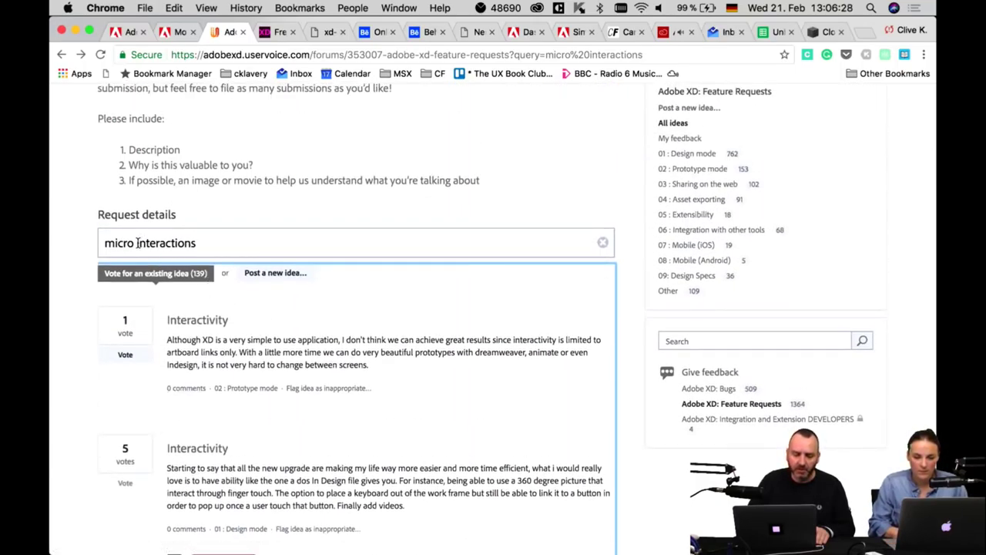
{"action": "left_click", "coordinate": [137, 243]}
{"action": "key", "text": "BackSpace"}
{"action": "scroll", "coordinate": [137, 243], "scroll_direction": "down", "scroll_amount": 5}
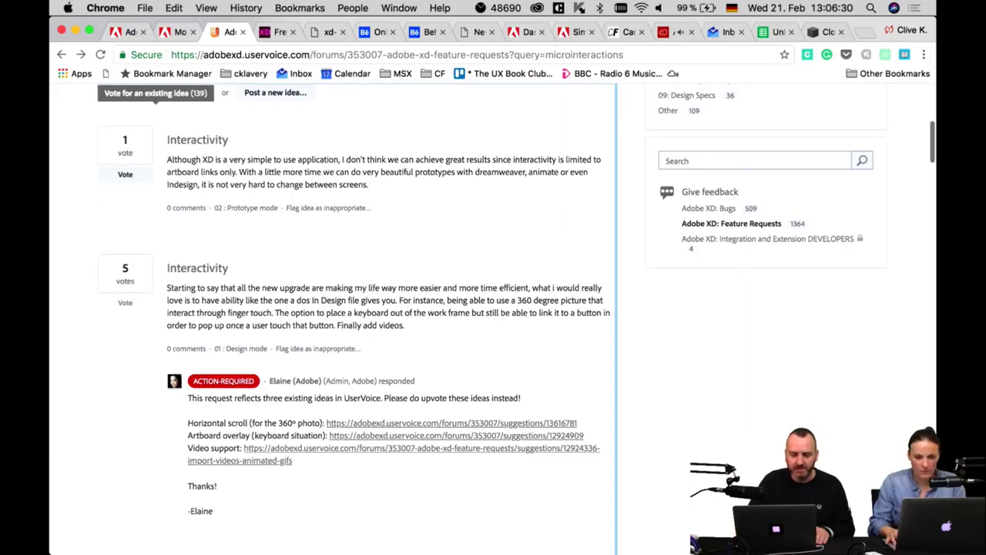
{"action": "scroll", "coordinate": [221, 269], "scroll_direction": "down", "scroll_amount": 10}
{"action": "scroll", "coordinate": [149, 264], "scroll_direction": "down", "scroll_amount": 2}
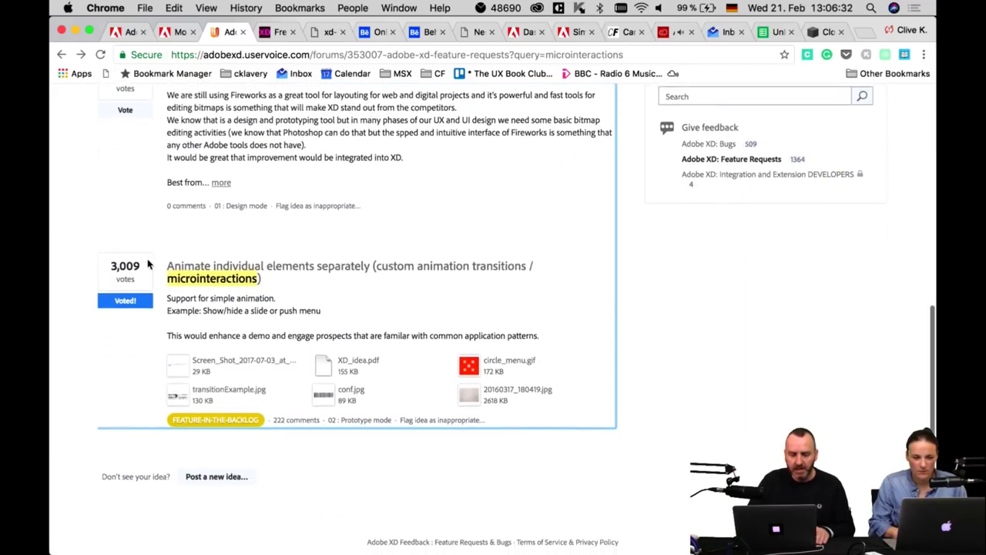
{"action": "scroll", "coordinate": [149, 264], "scroll_direction": "down", "scroll_amount": 1}
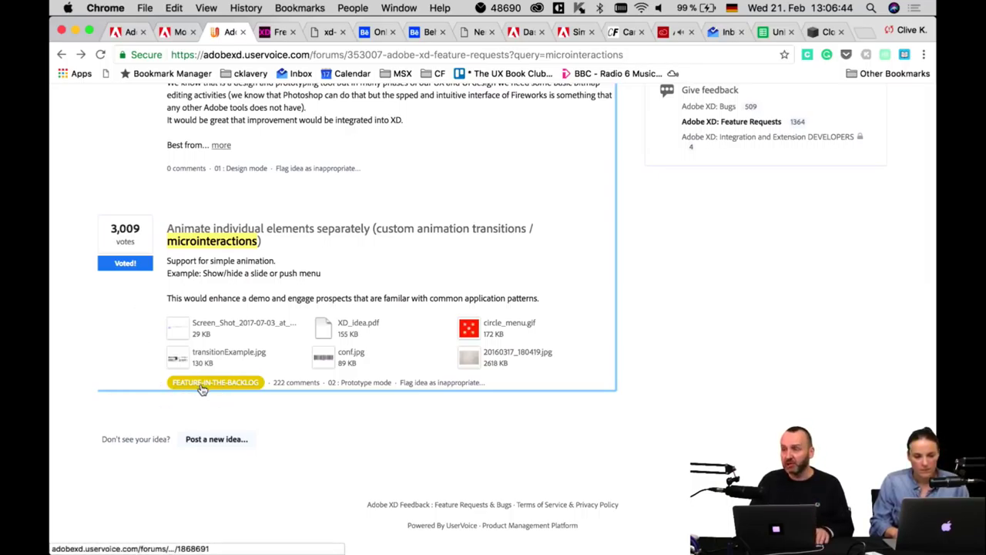
{"action": "mouse_move", "coordinate": [199, 387]}
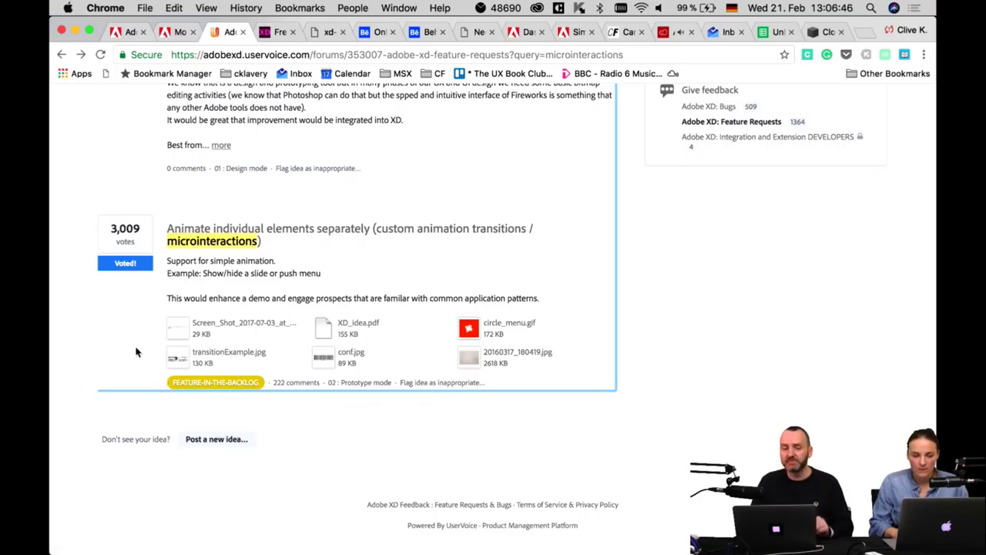
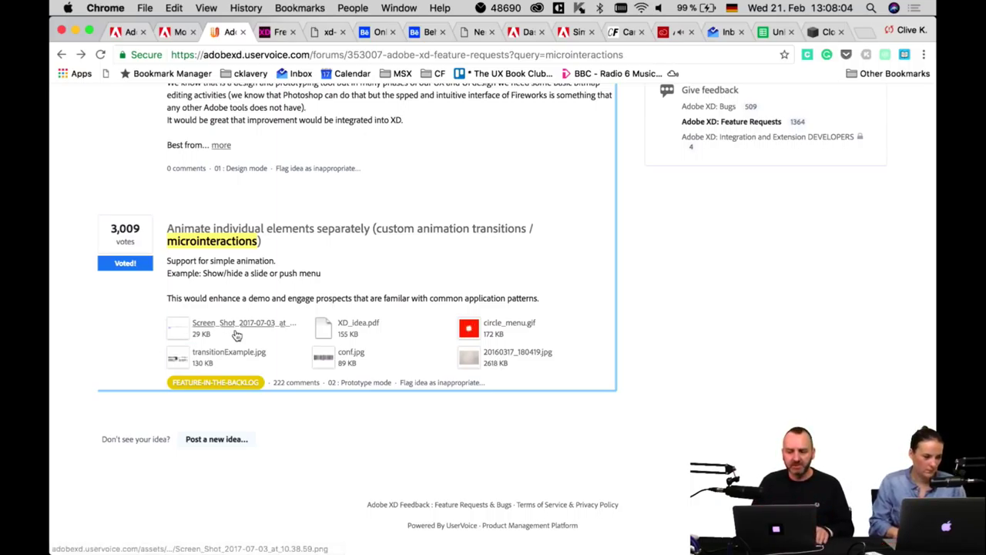
Switch to the Adobe Blog 'More UI kits for Adobe XD' article tab.
{"action": "scroll", "coordinate": [262, 308], "scroll_direction": "up", "scroll_amount": 4}
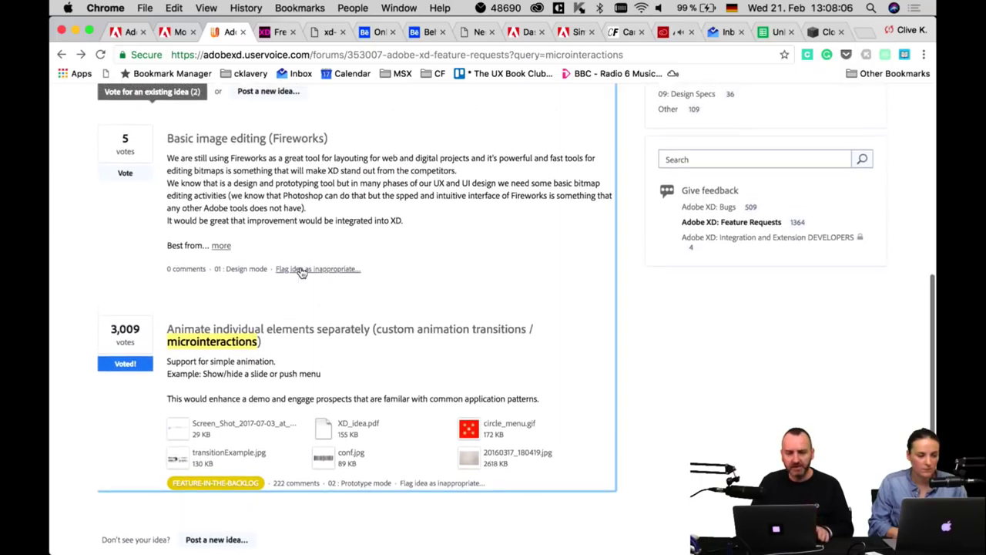
{"action": "scroll", "coordinate": [301, 272], "scroll_direction": "down", "scroll_amount": 1}
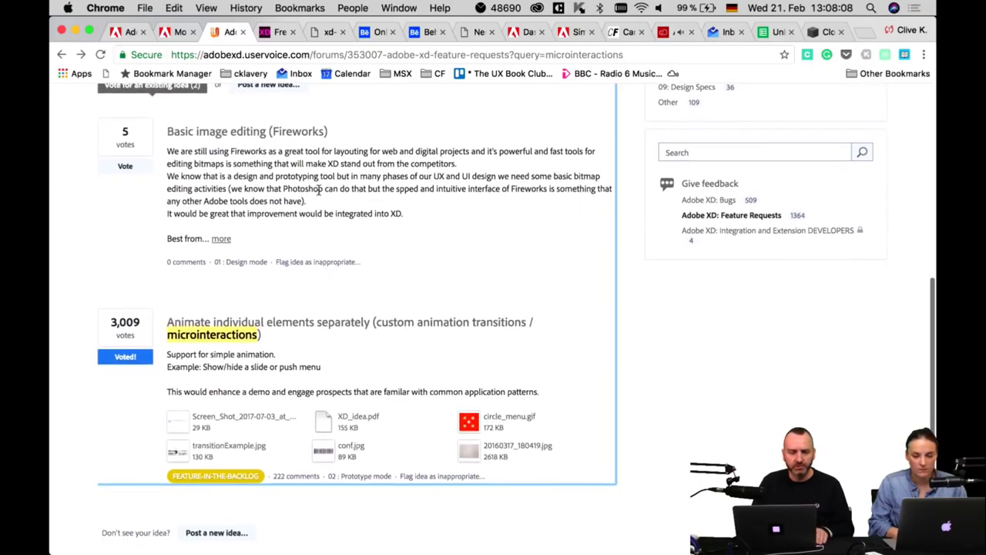
{"action": "left_click", "coordinate": [175, 33]}
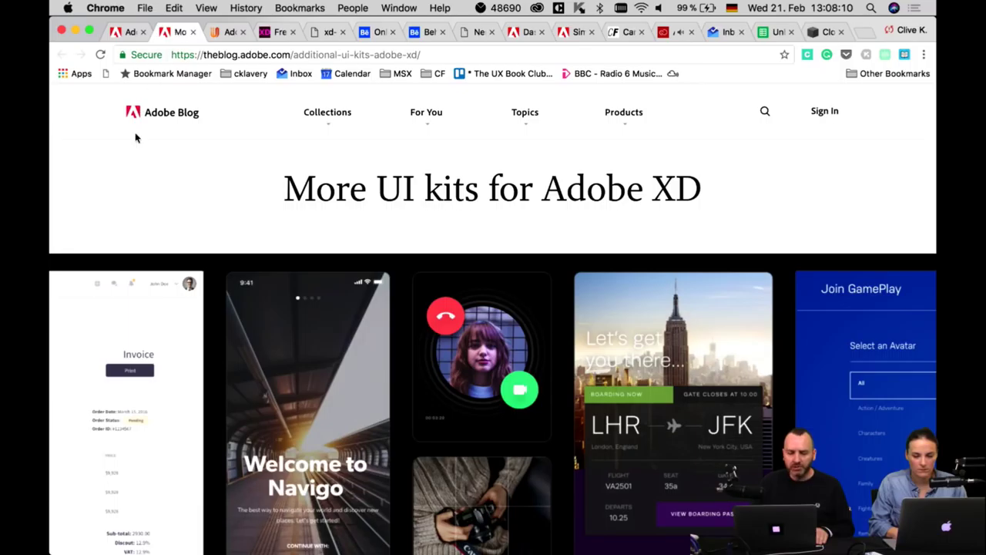
Scroll through the article's kits down to the GamePlay game console kit.
{"action": "scroll", "coordinate": [139, 178], "scroll_direction": "down", "scroll_amount": 1}
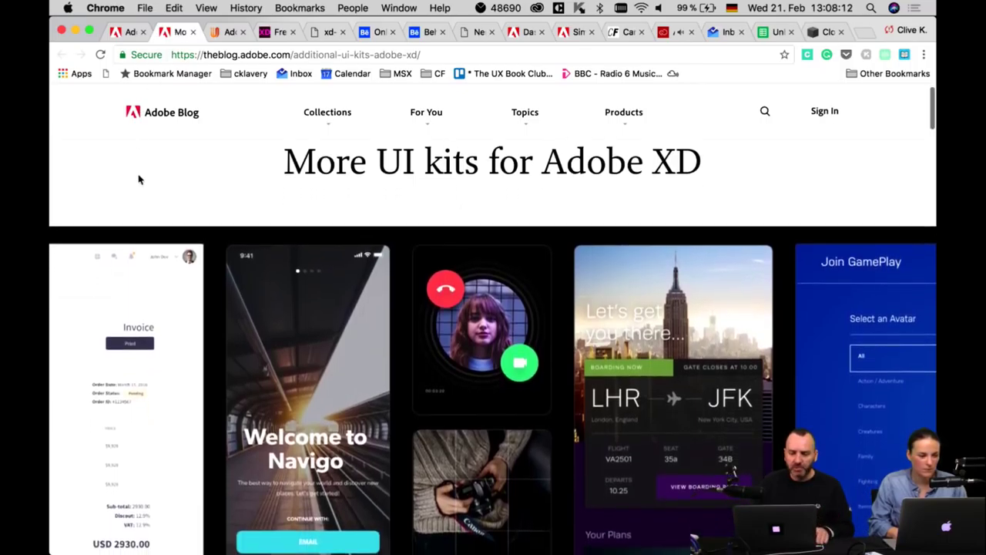
{"action": "scroll", "coordinate": [139, 179], "scroll_direction": "up", "scroll_amount": 1}
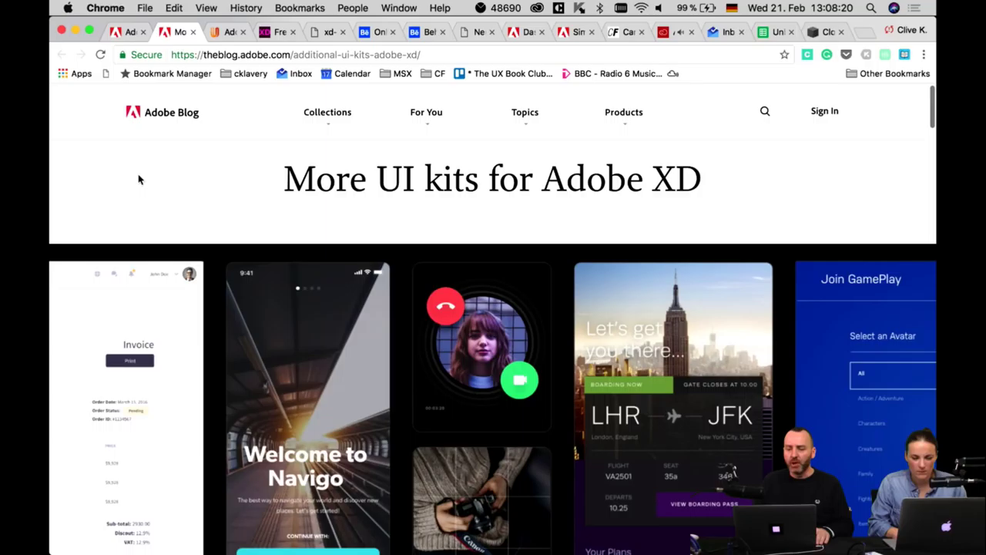
{"action": "scroll", "coordinate": [138, 180], "scroll_direction": "down", "scroll_amount": 5}
{"action": "scroll", "coordinate": [139, 179], "scroll_direction": "down", "scroll_amount": 5}
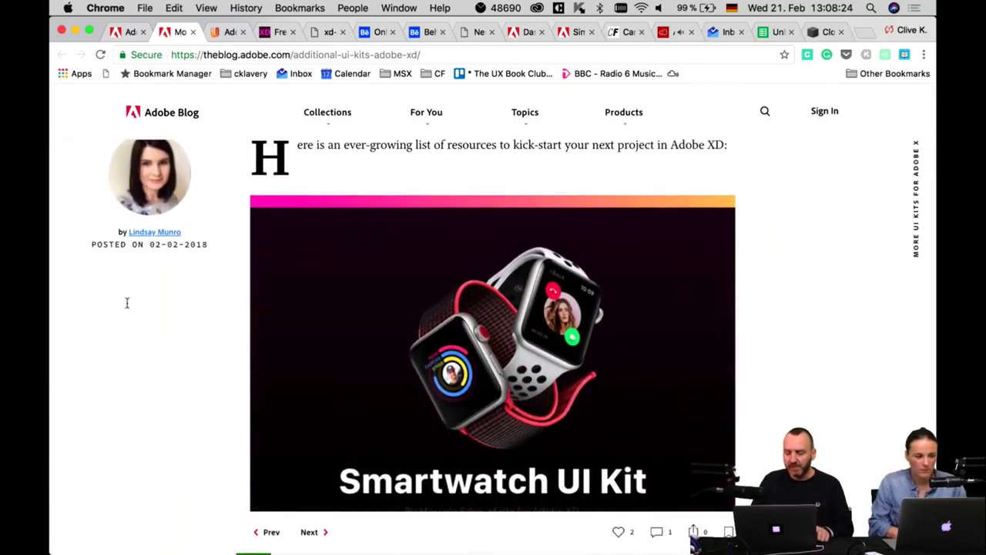
{"action": "scroll", "coordinate": [121, 347], "scroll_direction": "down", "scroll_amount": 1}
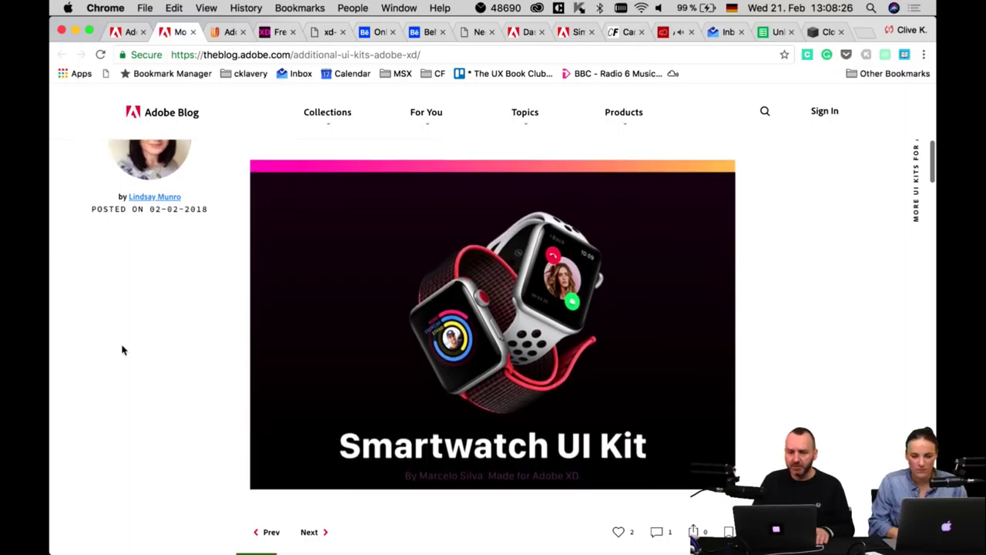
{"action": "scroll", "coordinate": [121, 350], "scroll_direction": "down", "scroll_amount": 1}
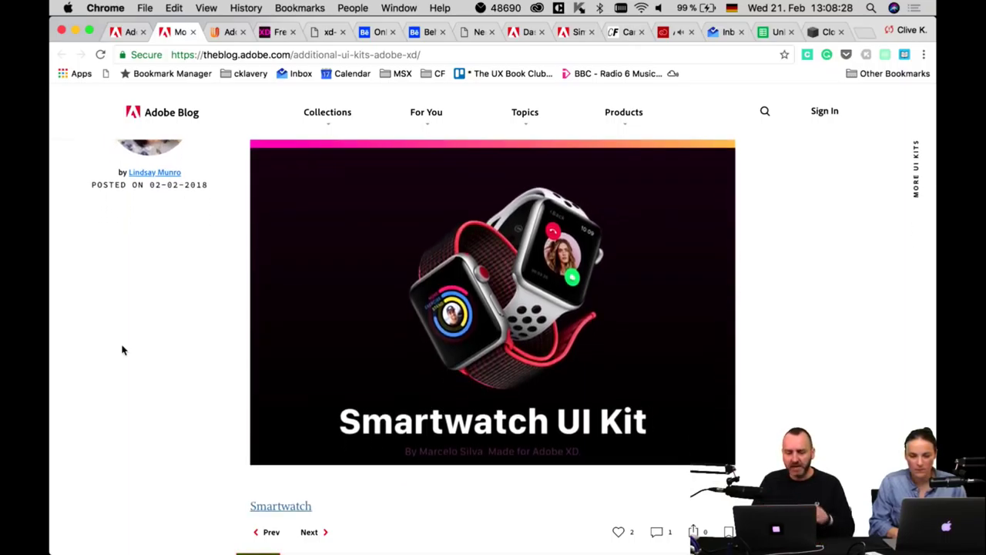
{"action": "scroll", "coordinate": [122, 350], "scroll_direction": "down", "scroll_amount": 5}
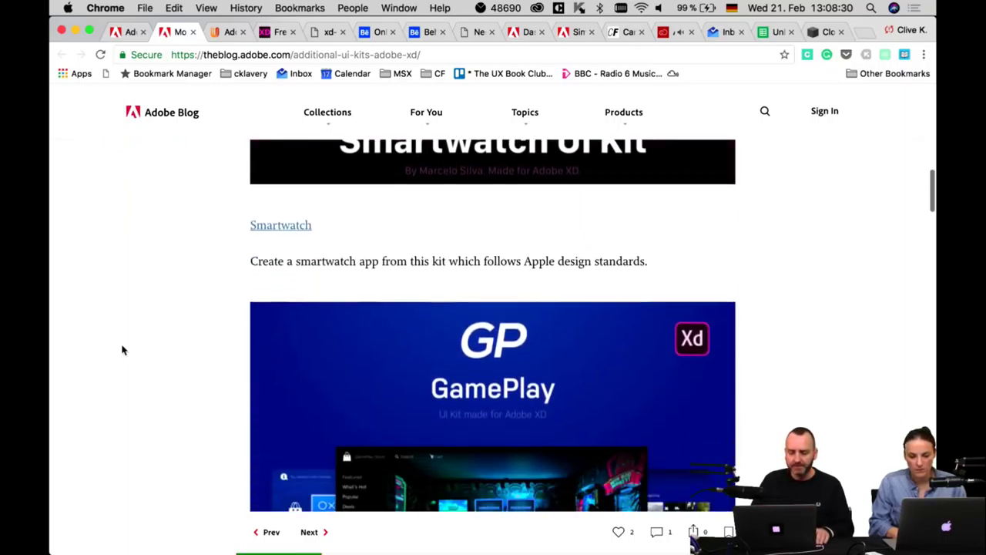
{"action": "scroll", "coordinate": [121, 350], "scroll_direction": "down", "scroll_amount": 4}
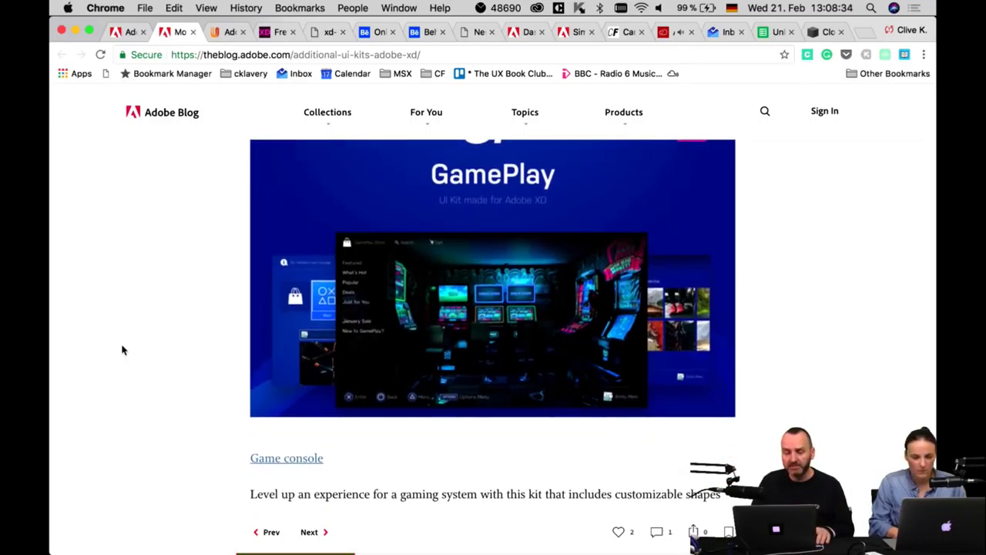
{"action": "scroll", "coordinate": [122, 351], "scroll_direction": "down", "scroll_amount": 2}
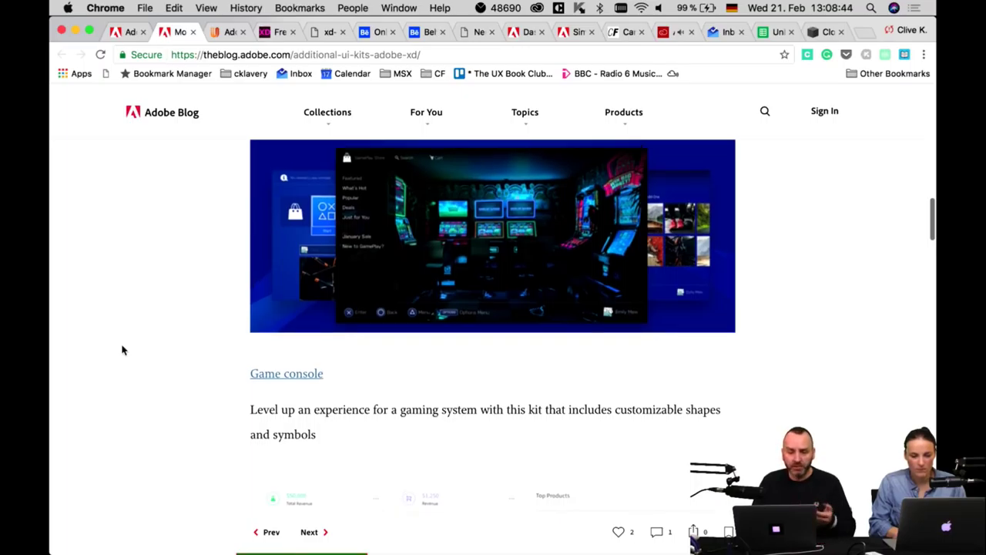
{"action": "scroll", "coordinate": [122, 351], "scroll_direction": "down", "scroll_amount": 2}
{"action": "scroll", "coordinate": [121, 351], "scroll_direction": "down", "scroll_amount": 6}
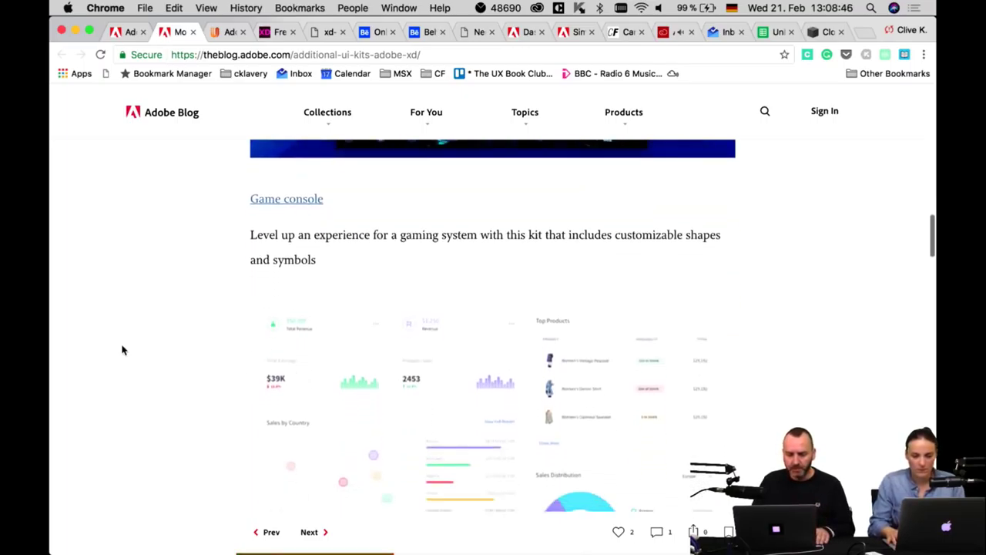
{"action": "scroll", "coordinate": [122, 350], "scroll_direction": "down", "scroll_amount": 7}
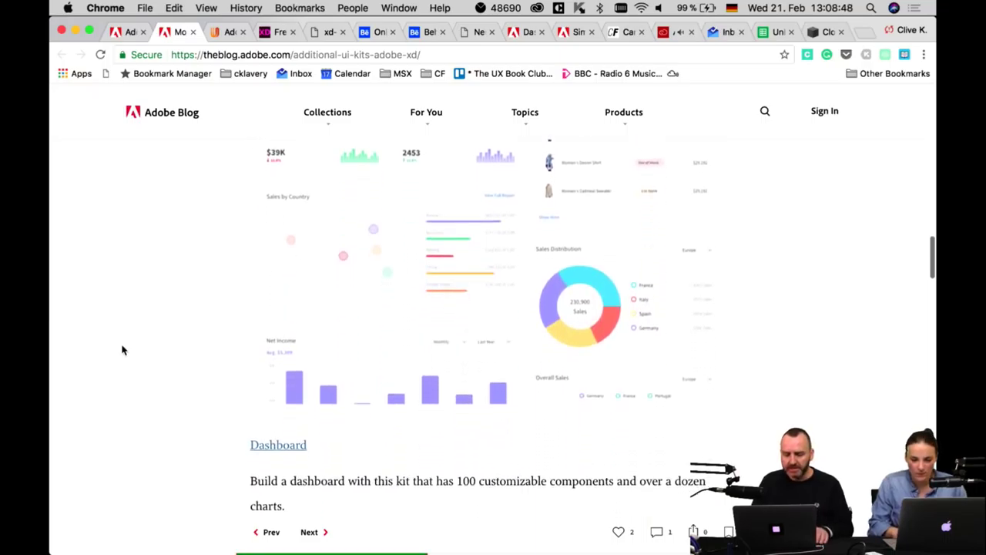
{"action": "scroll", "coordinate": [122, 350], "scroll_direction": "down", "scroll_amount": 7}
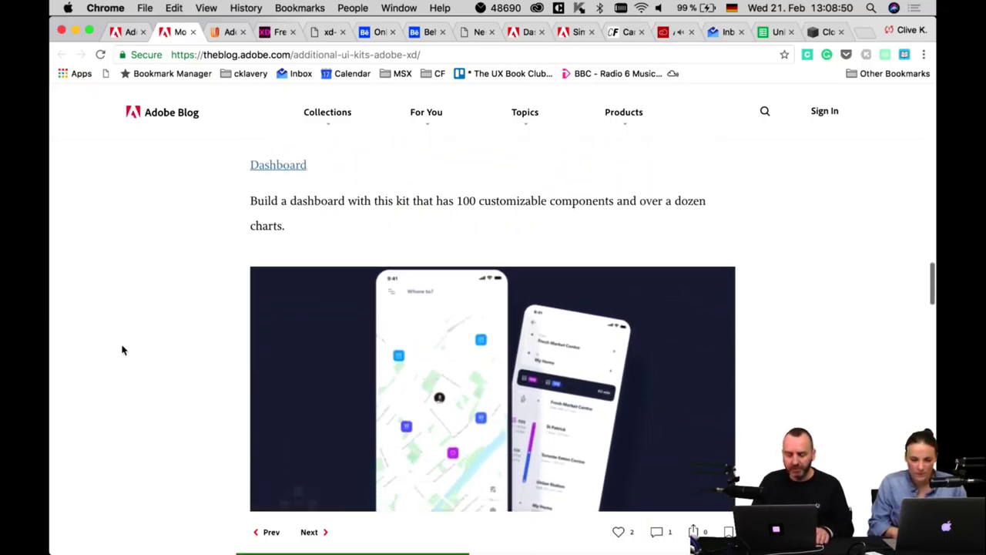
{"action": "scroll", "coordinate": [121, 351], "scroll_direction": "down", "scroll_amount": 3}
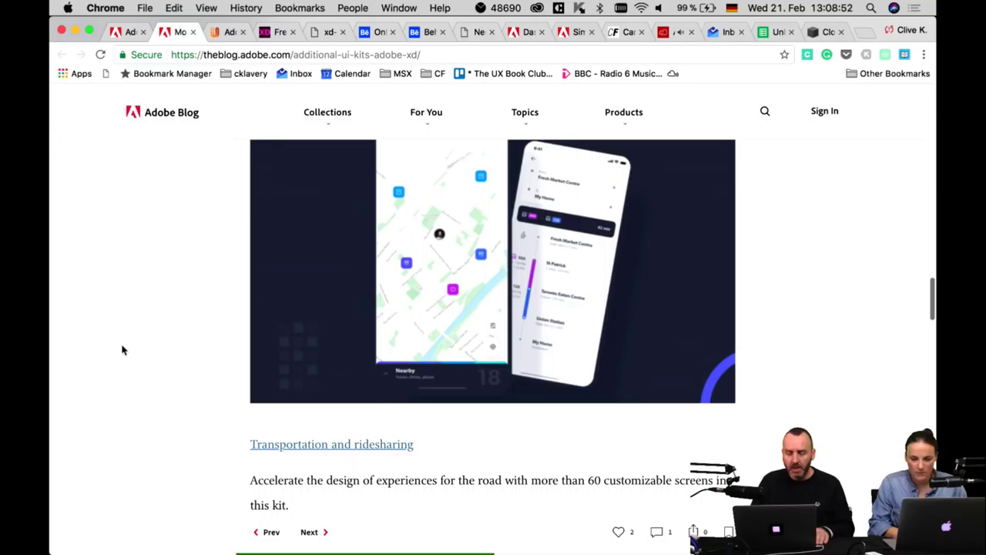
{"action": "scroll", "coordinate": [122, 350], "scroll_direction": "up", "scroll_amount": 2}
{"action": "scroll", "coordinate": [121, 350], "scroll_direction": "up", "scroll_amount": 1}
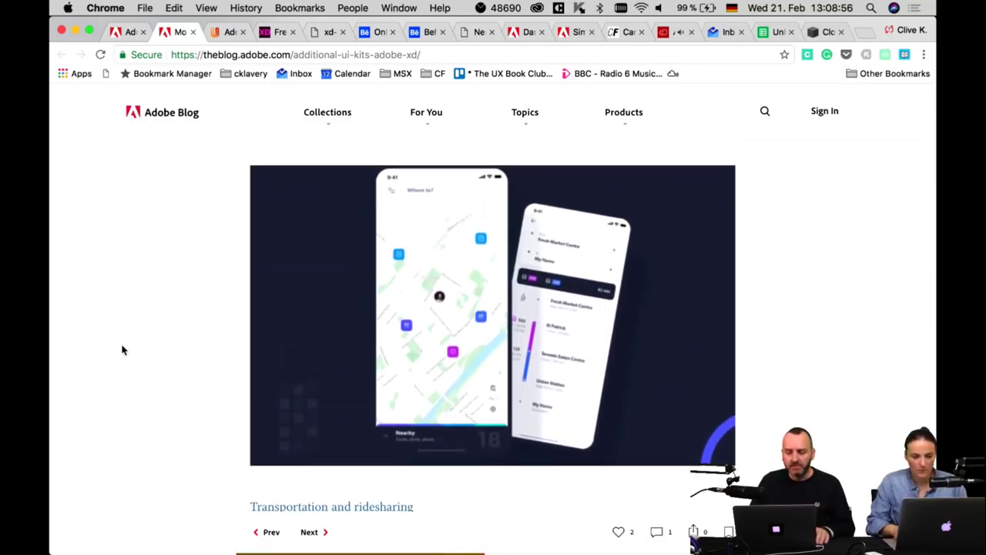
{"action": "scroll", "coordinate": [122, 350], "scroll_direction": "down", "scroll_amount": 2}
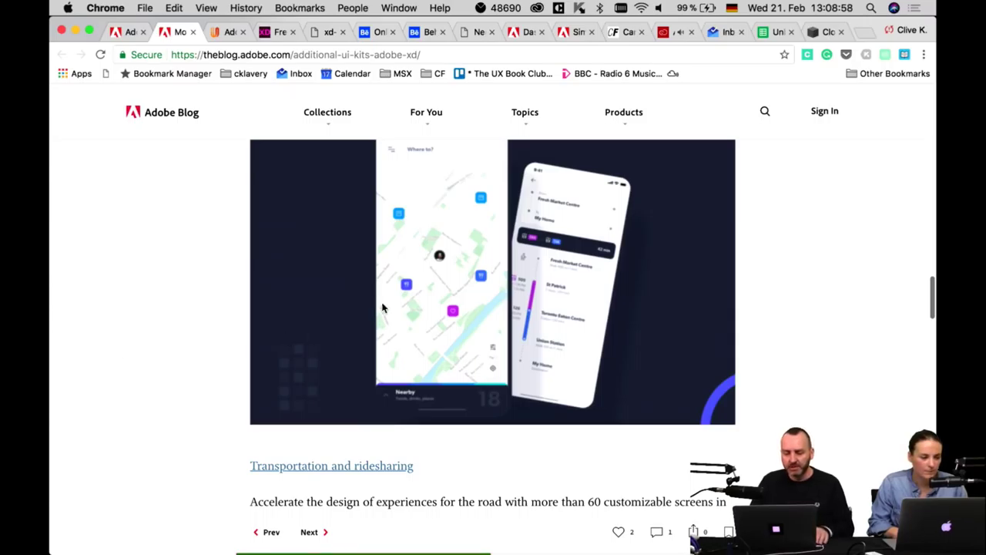
{"action": "scroll", "coordinate": [183, 354], "scroll_direction": "down", "scroll_amount": 5}
{"action": "scroll", "coordinate": [183, 355], "scroll_direction": "down", "scroll_amount": 7}
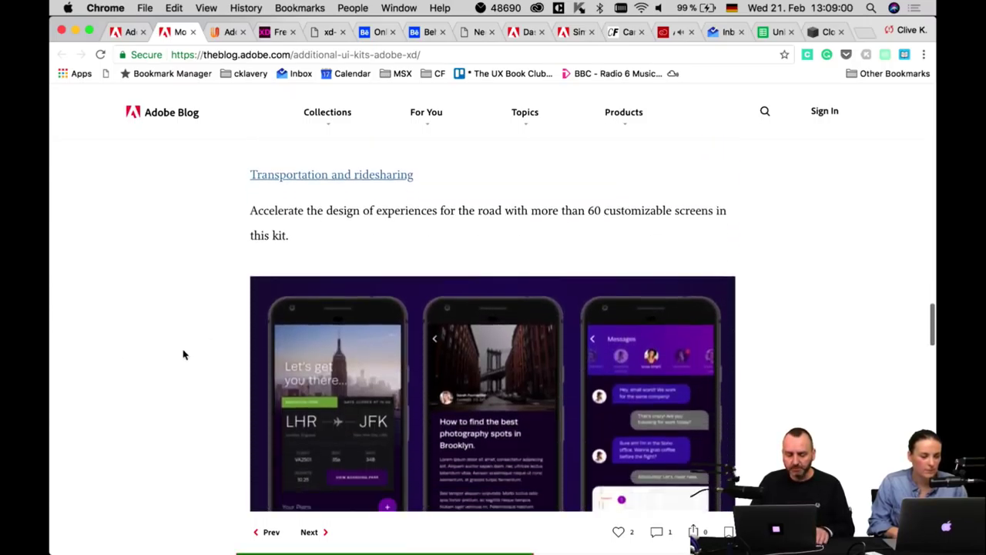
{"action": "scroll", "coordinate": [183, 355], "scroll_direction": "down", "scroll_amount": 12}
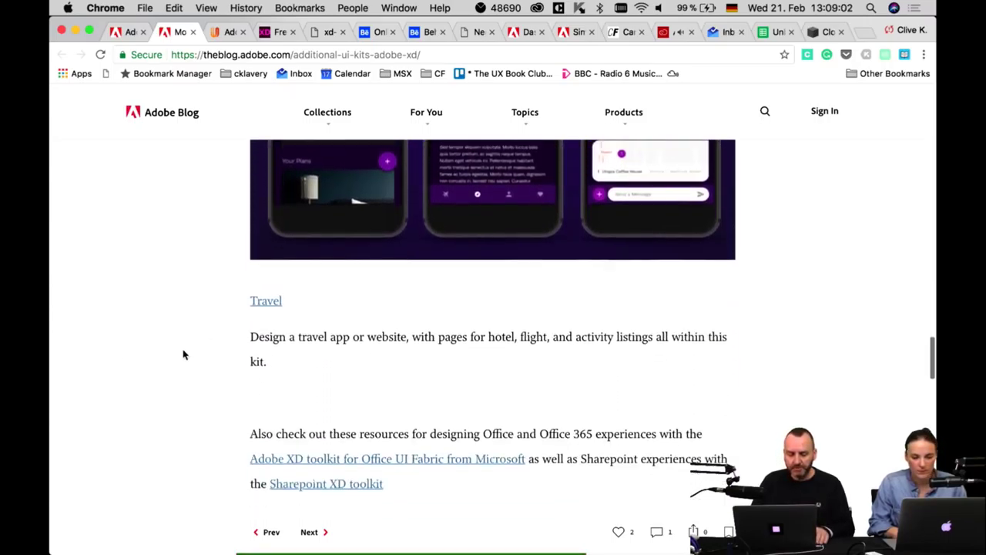
{"action": "scroll", "coordinate": [183, 354], "scroll_direction": "down", "scroll_amount": 10}
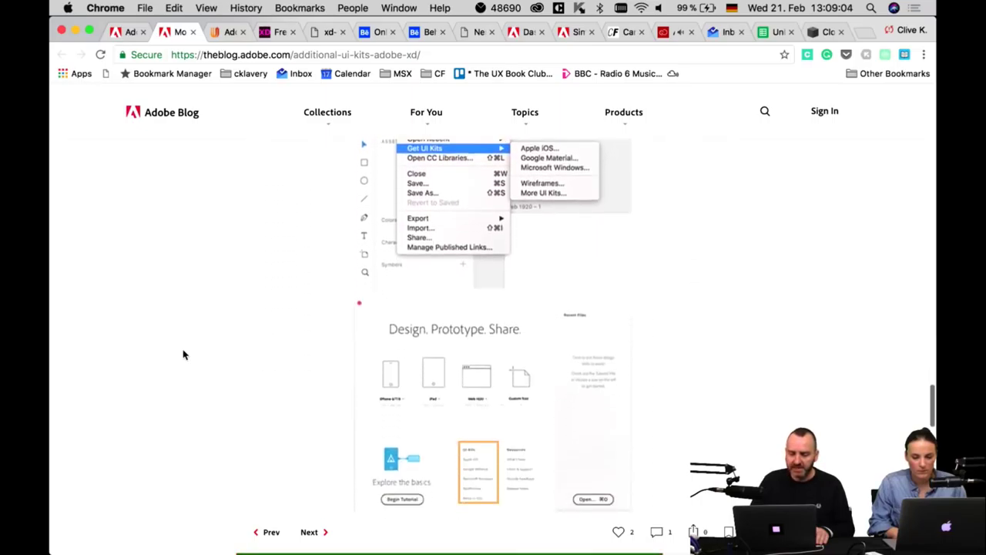
{"action": "scroll", "coordinate": [183, 354], "scroll_direction": "down", "scroll_amount": 5}
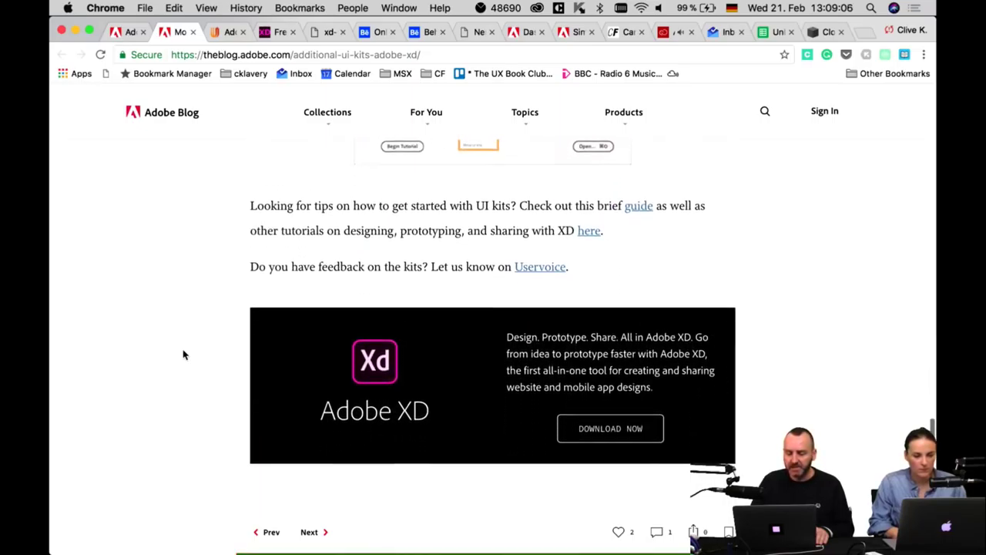
{"action": "scroll", "coordinate": [183, 354], "scroll_direction": "up", "scroll_amount": 9}
{"action": "scroll", "coordinate": [183, 354], "scroll_direction": "up", "scroll_amount": 20}
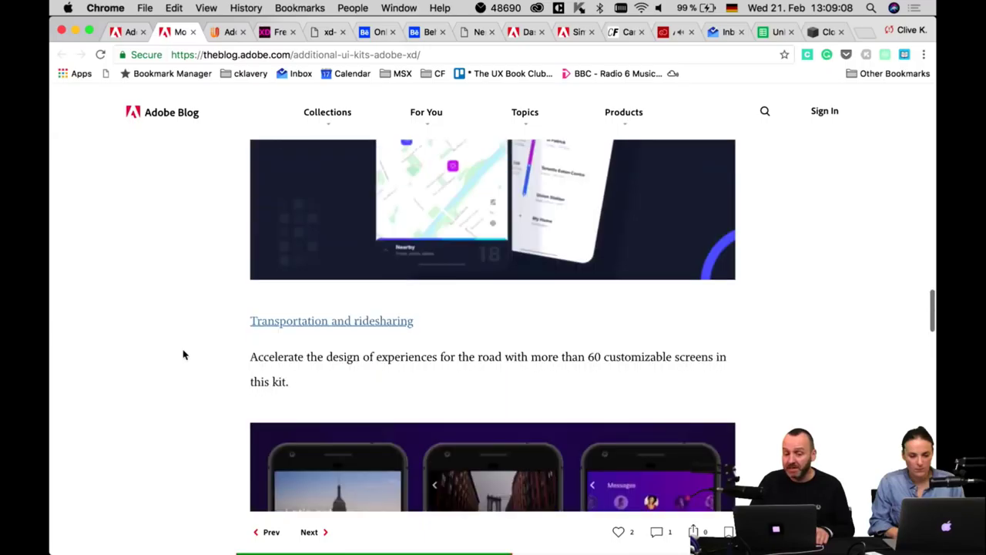
{"action": "scroll", "coordinate": [183, 355], "scroll_direction": "up", "scroll_amount": 15}
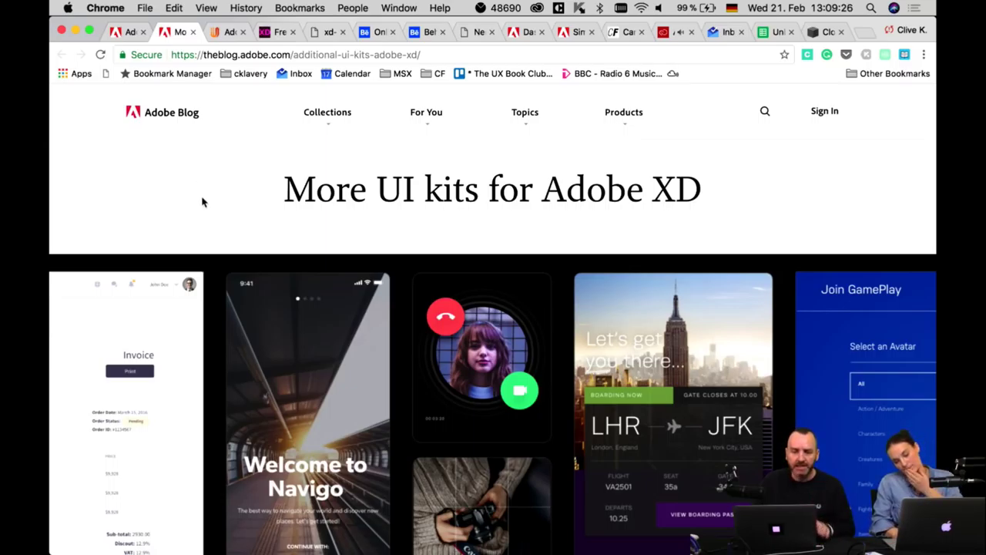
Look over the feature-requests, More UI kits article and XD Guru dashboard kit tabs.
{"action": "left_click", "coordinate": [229, 33]}
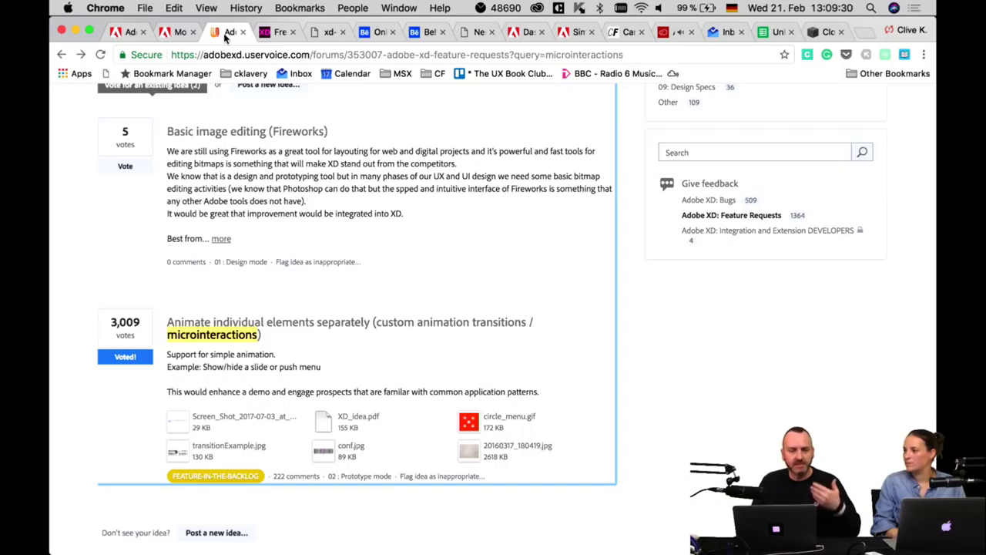
{"action": "left_click", "coordinate": [182, 34]}
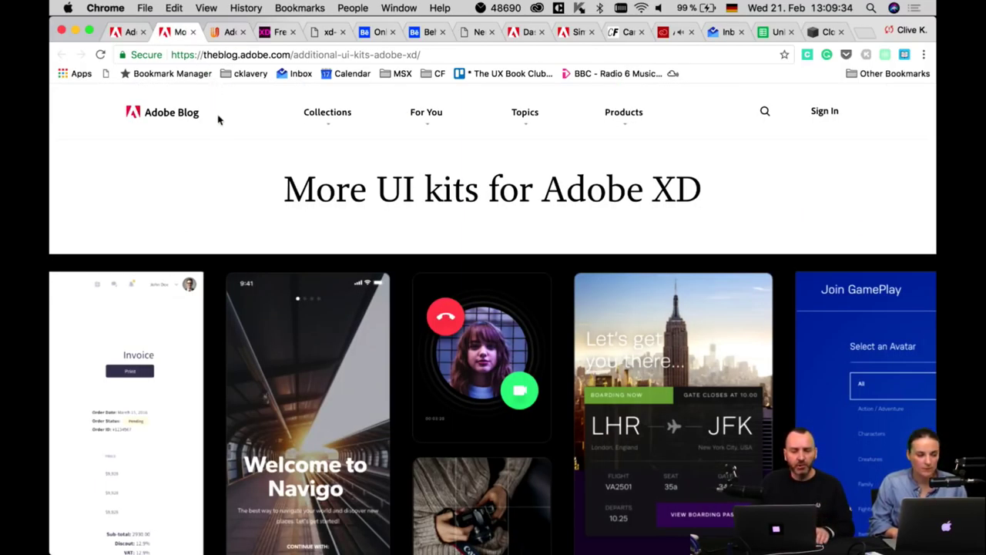
{"action": "left_click", "coordinate": [267, 34]}
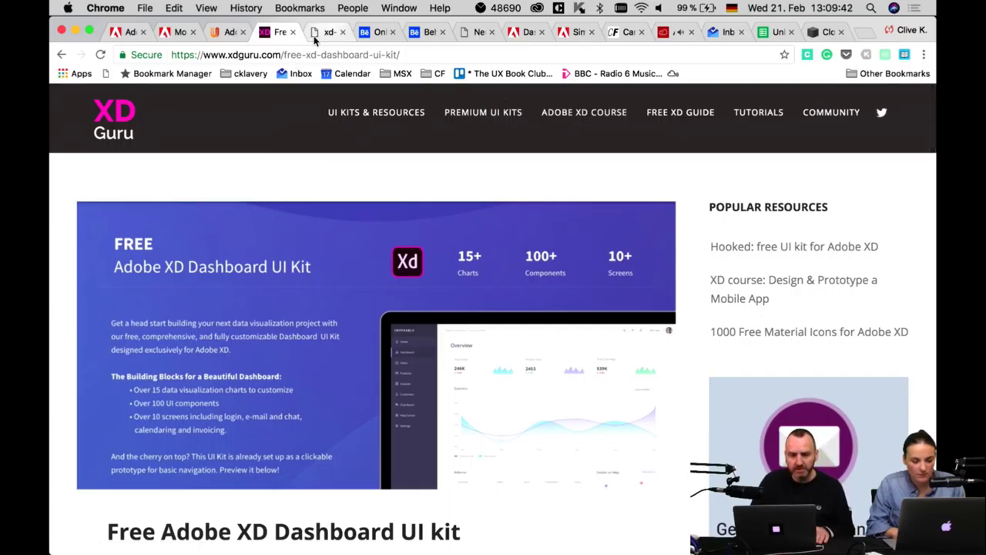
Load twitter.com in a new browser tab.
{"action": "key", "text": "super+t"}
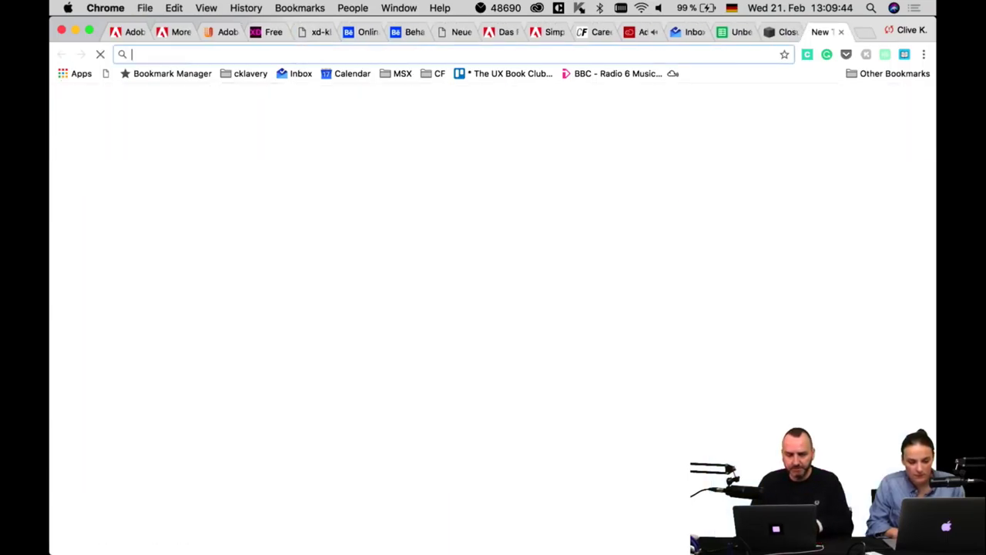
{"action": "type", "text": "twitter.com"}
{"action": "key", "text": "Return"}
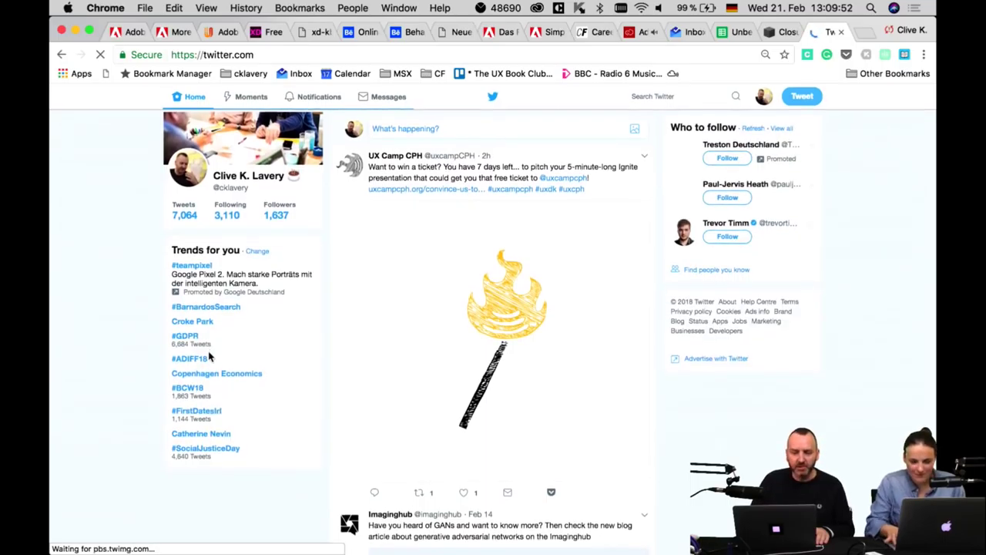
{"action": "scroll", "coordinate": [209, 359], "scroll_direction": "down", "scroll_amount": 1}
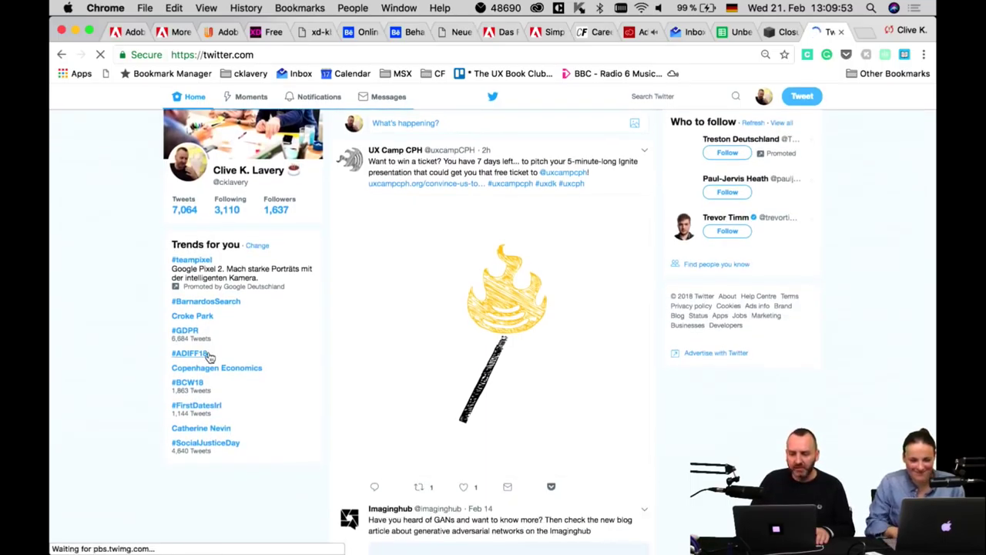
Search Twitter for 'ado' and open the adobexdsources profile.
{"action": "left_click", "coordinate": [649, 95]}
{"action": "type", "text": "adobe"}
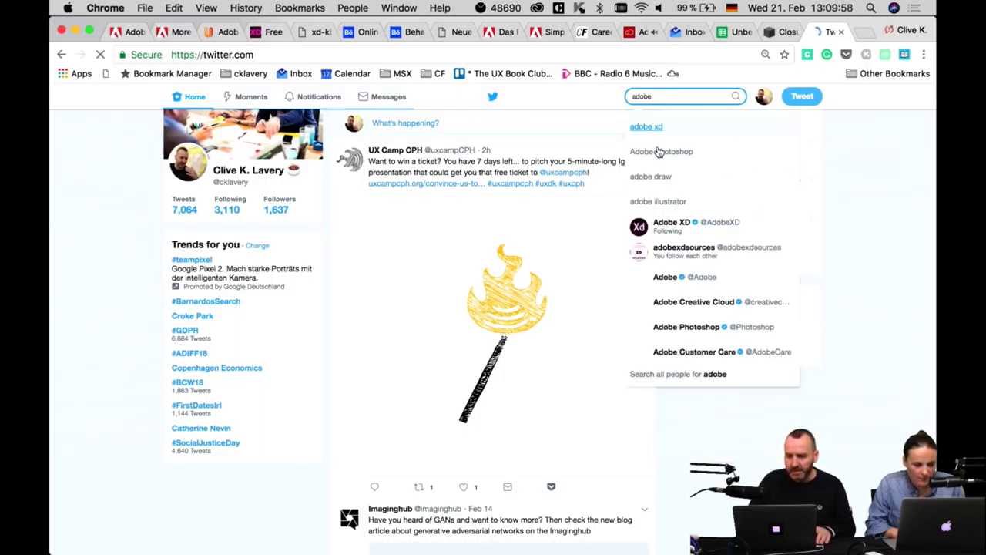
{"action": "left_click", "coordinate": [664, 252]}
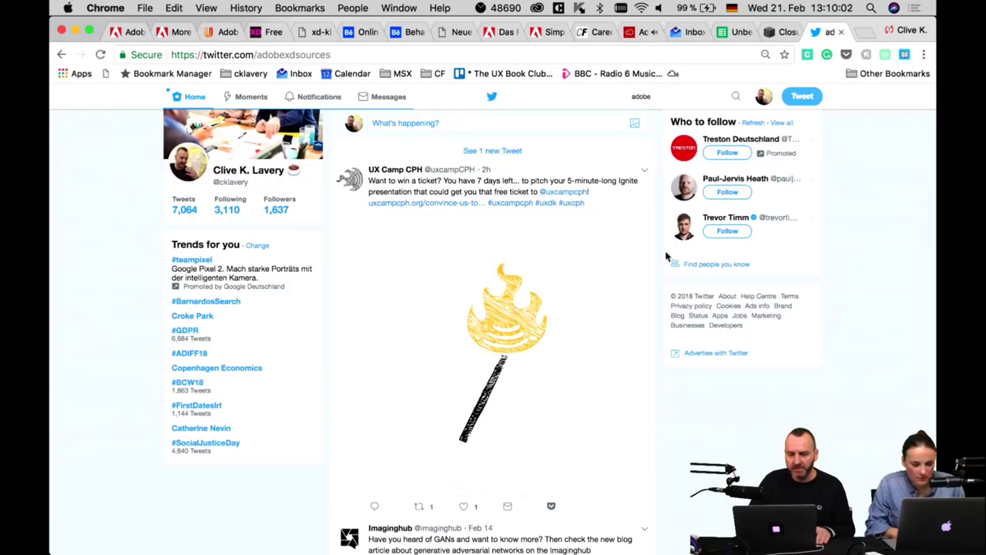
{"action": "scroll", "coordinate": [70, 498], "scroll_direction": "down", "scroll_amount": 3}
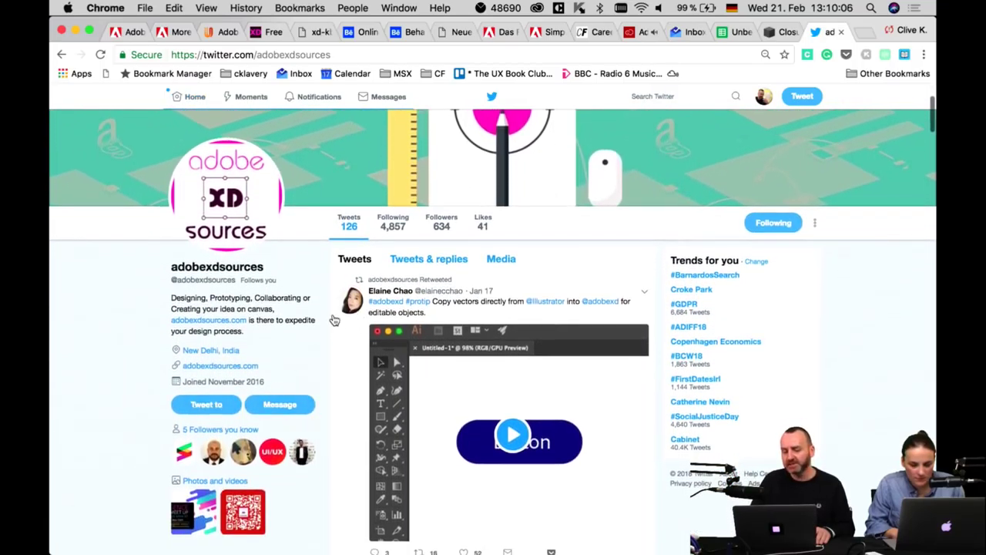
Scroll through the adobexdsources profile's tweets.
{"action": "scroll", "coordinate": [57, 399], "scroll_direction": "down", "scroll_amount": 1}
{"action": "scroll", "coordinate": [57, 399], "scroll_direction": "down", "scroll_amount": 2}
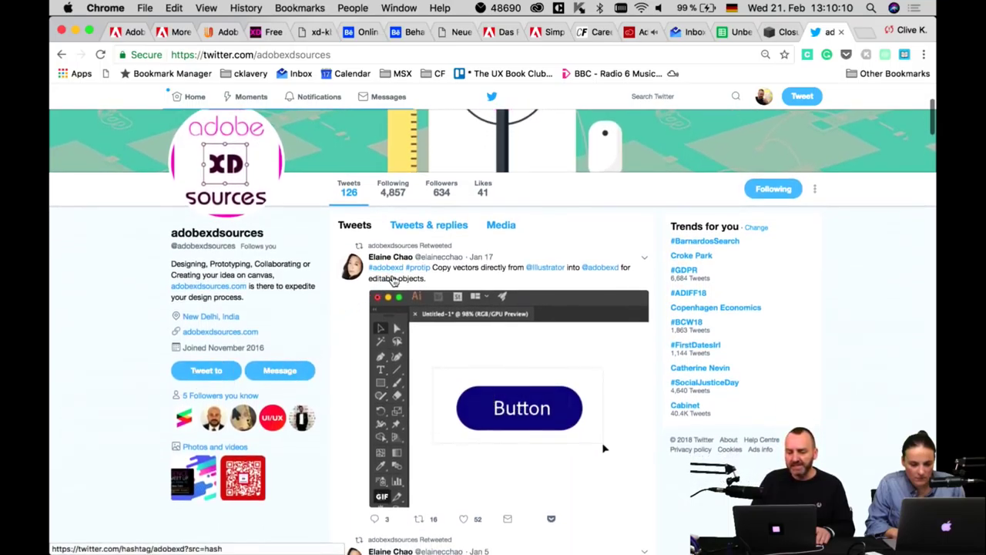
{"action": "scroll", "coordinate": [121, 377], "scroll_direction": "down", "scroll_amount": 2}
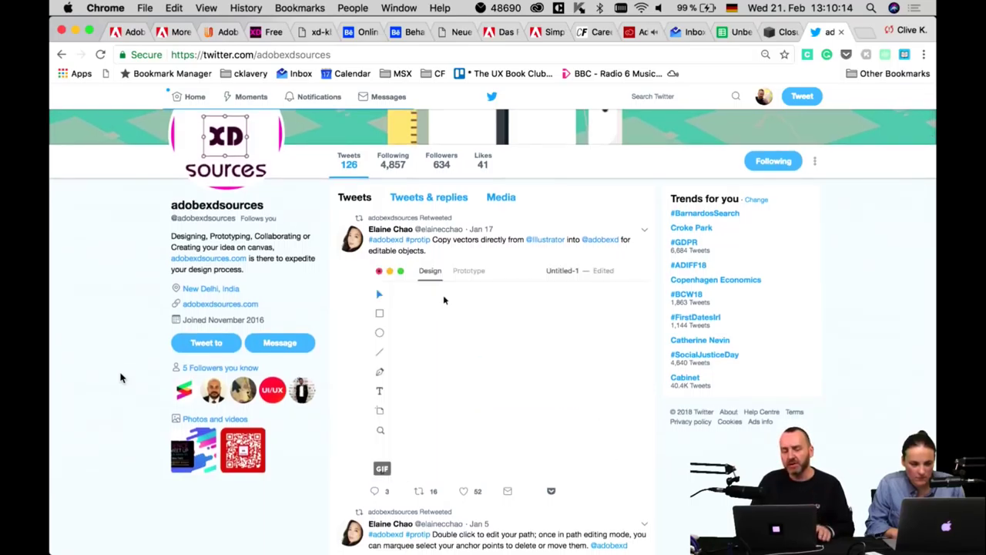
{"action": "scroll", "coordinate": [121, 377], "scroll_direction": "down", "scroll_amount": 1}
{"action": "scroll", "coordinate": [121, 377], "scroll_direction": "up", "scroll_amount": 1}
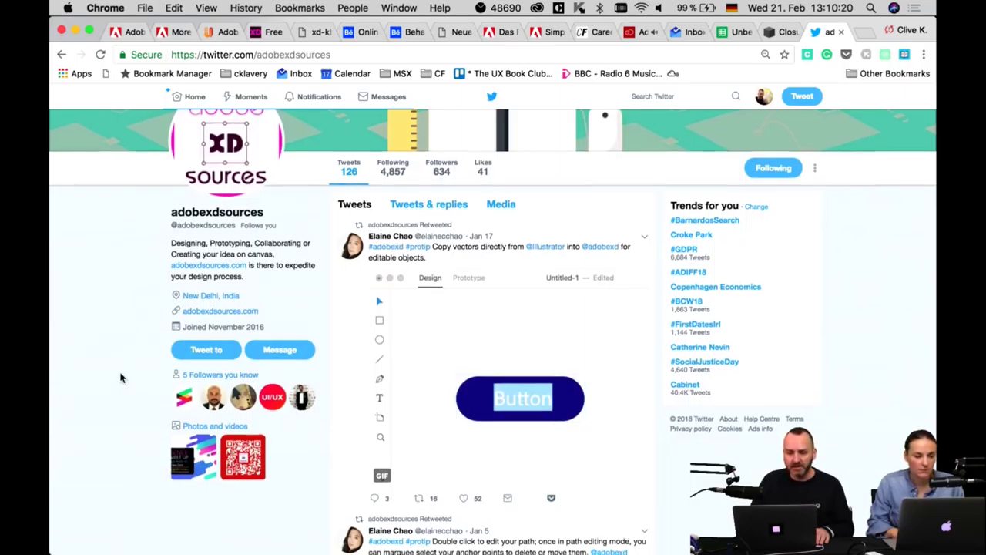
{"action": "scroll", "coordinate": [121, 377], "scroll_direction": "down", "scroll_amount": 2}
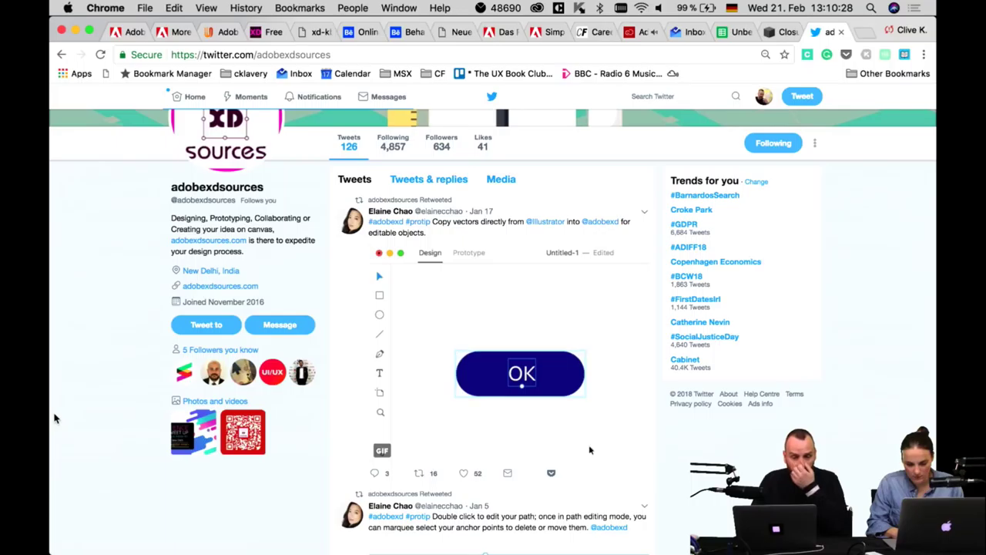
{"action": "scroll", "coordinate": [56, 412], "scroll_direction": "down", "scroll_amount": 5}
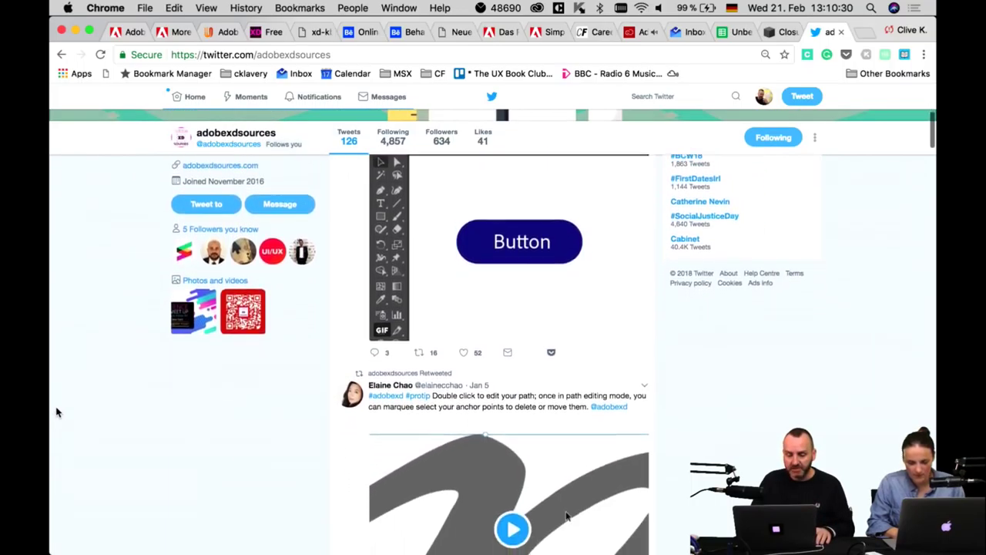
{"action": "scroll", "coordinate": [56, 412], "scroll_direction": "down", "scroll_amount": 6}
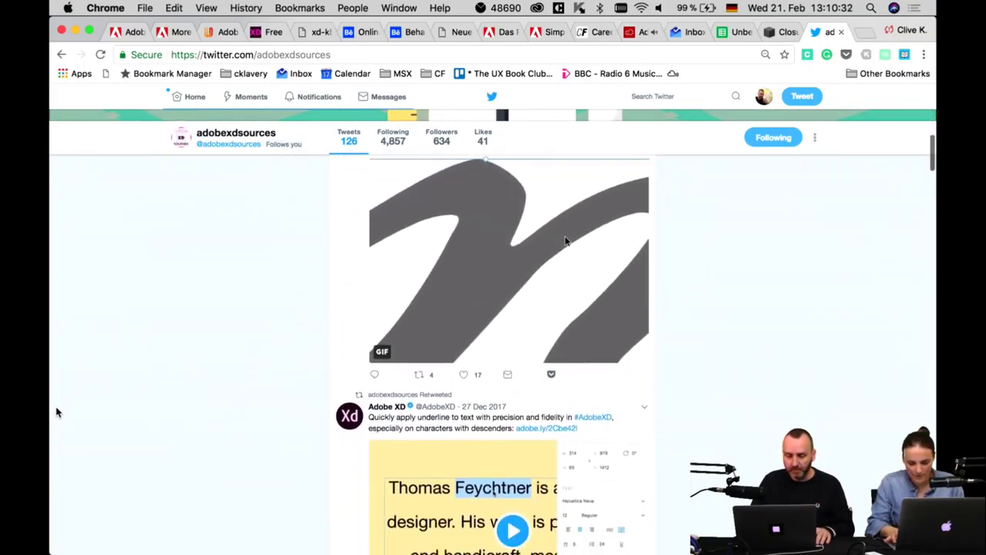
{"action": "scroll", "coordinate": [57, 412], "scroll_direction": "down", "scroll_amount": 2}
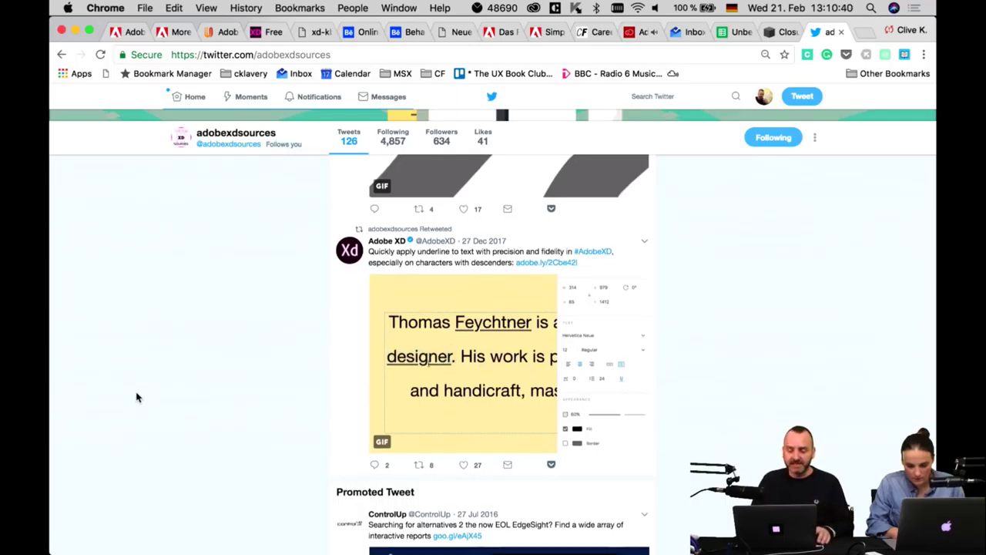
{"action": "scroll", "coordinate": [137, 396], "scroll_direction": "down", "scroll_amount": 1}
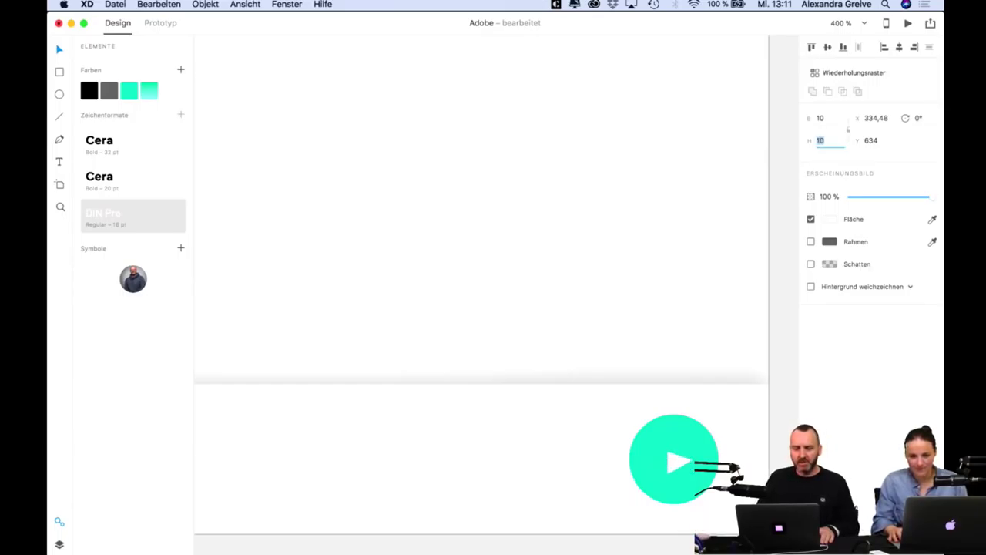
Resize the send button's play triangle to width 8 and height 10, viewed at 100%.
{"action": "type", "text": "11"}
{"action": "left_click", "coordinate": [820, 117]}
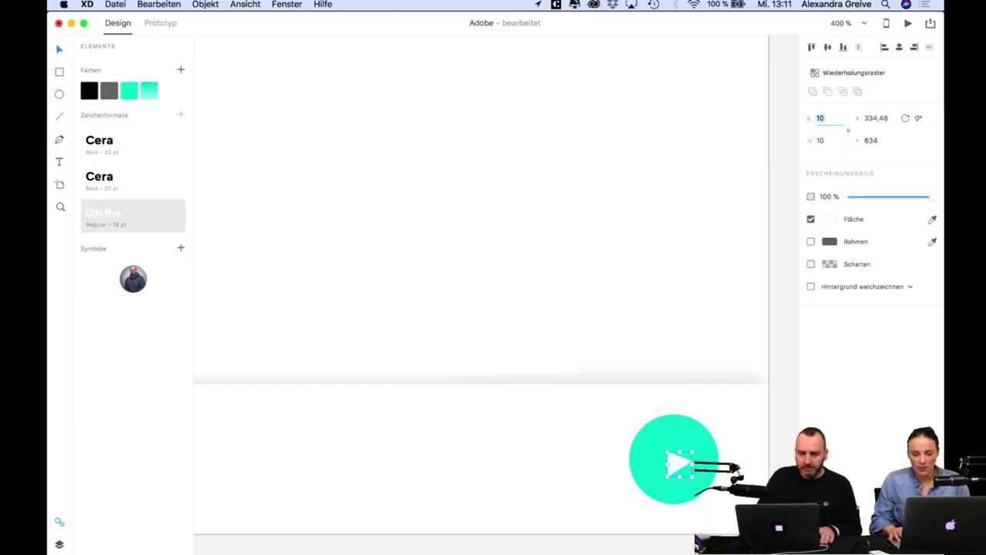
{"action": "type", "text": "8"}
{"action": "key", "text": "Return"}
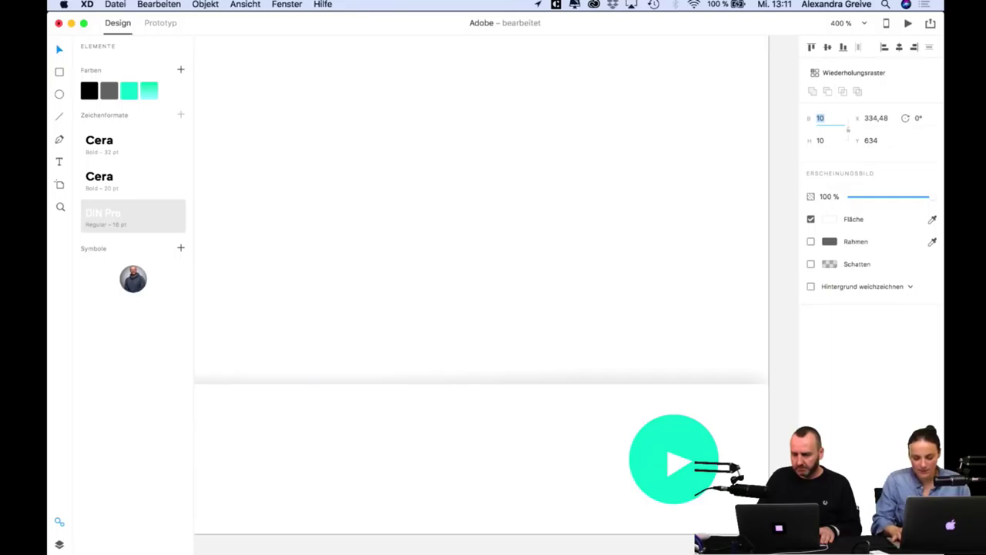
{"action": "key", "text": "super+1"}
{"action": "left_click", "coordinate": [597, 171]}
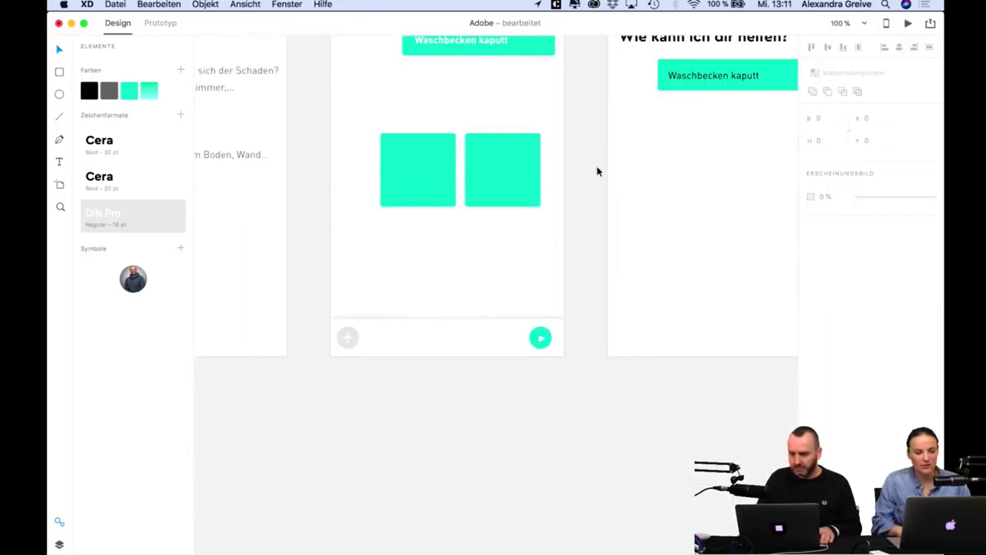
{"action": "scroll", "coordinate": [597, 171], "scroll_direction": "up", "scroll_amount": 5}
{"action": "scroll", "coordinate": [597, 171], "scroll_direction": "left", "scroll_amount": 2}
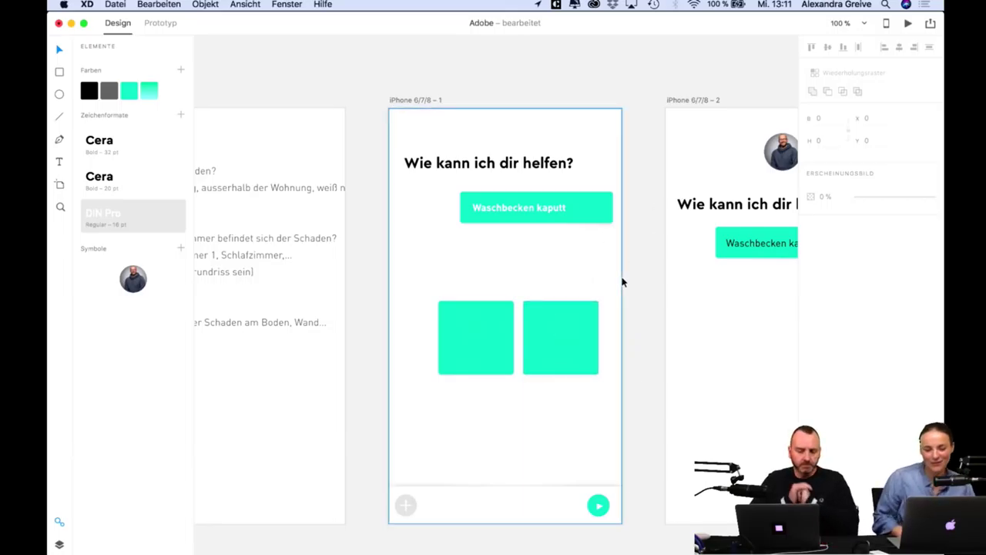
{"action": "scroll", "coordinate": [521, 238], "scroll_direction": "down", "scroll_amount": 5}
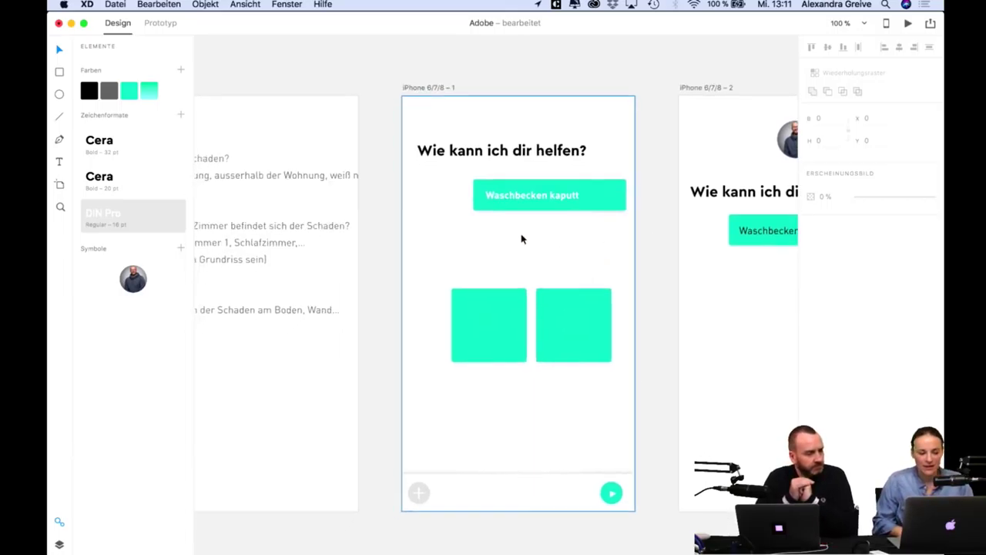
{"action": "scroll", "coordinate": [521, 238], "scroll_direction": "left", "scroll_amount": 10}
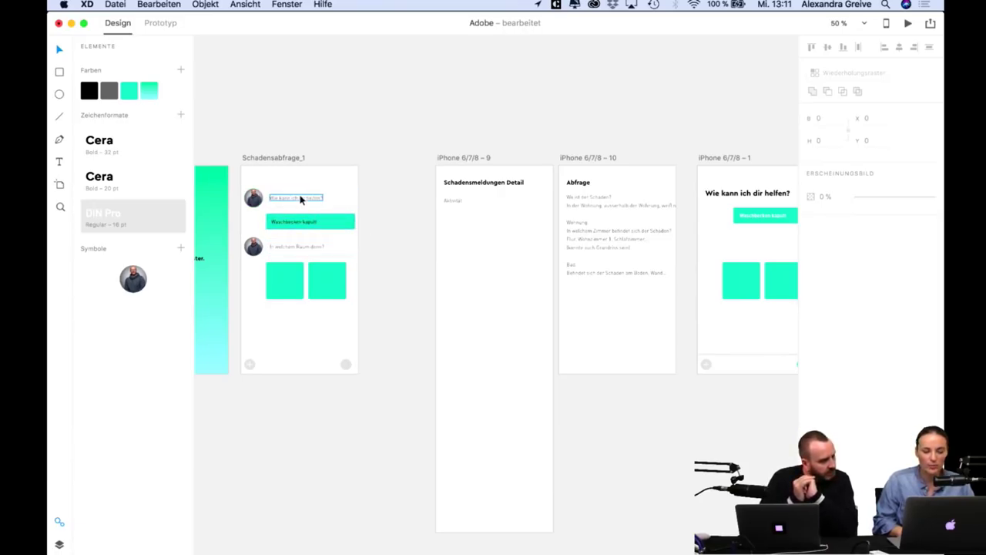
{"action": "scroll", "coordinate": [407, 262], "scroll_direction": "right", "scroll_amount": 5}
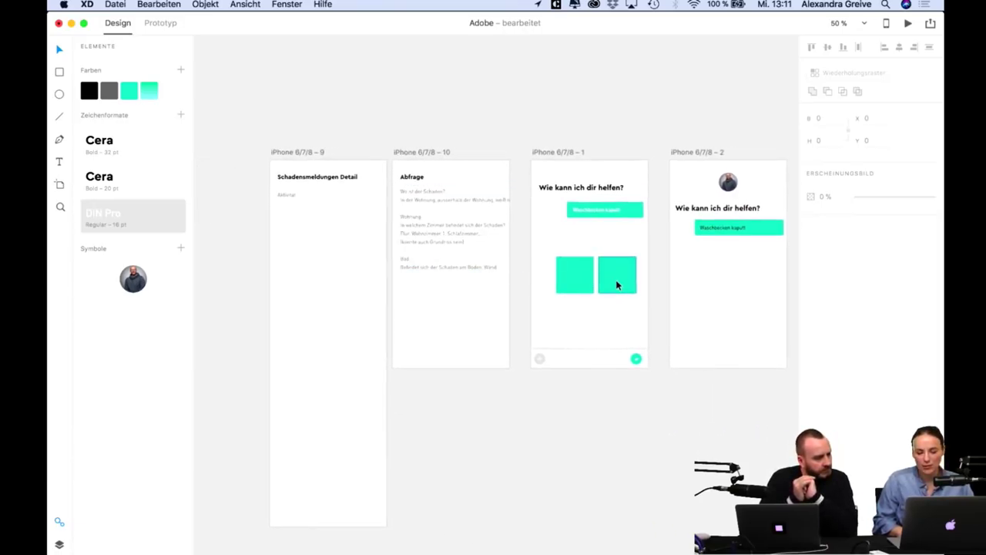
{"action": "scroll", "coordinate": [616, 283], "scroll_direction": "up", "scroll_amount": 5}
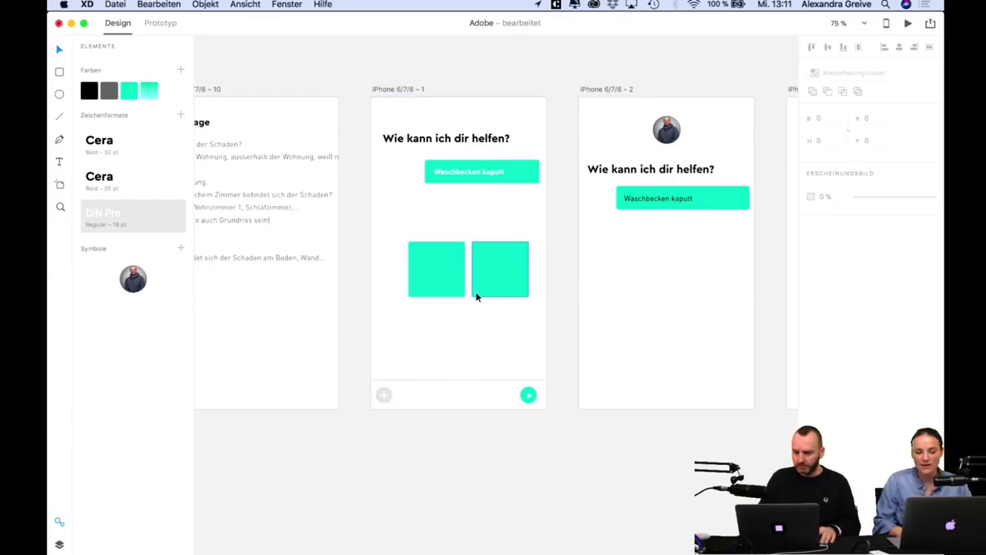
Move the two teal squares off the artboard to the area above it.
{"action": "left_click", "coordinate": [445, 260]}
{"action": "left_click", "coordinate": [493, 263], "text": "shift"}
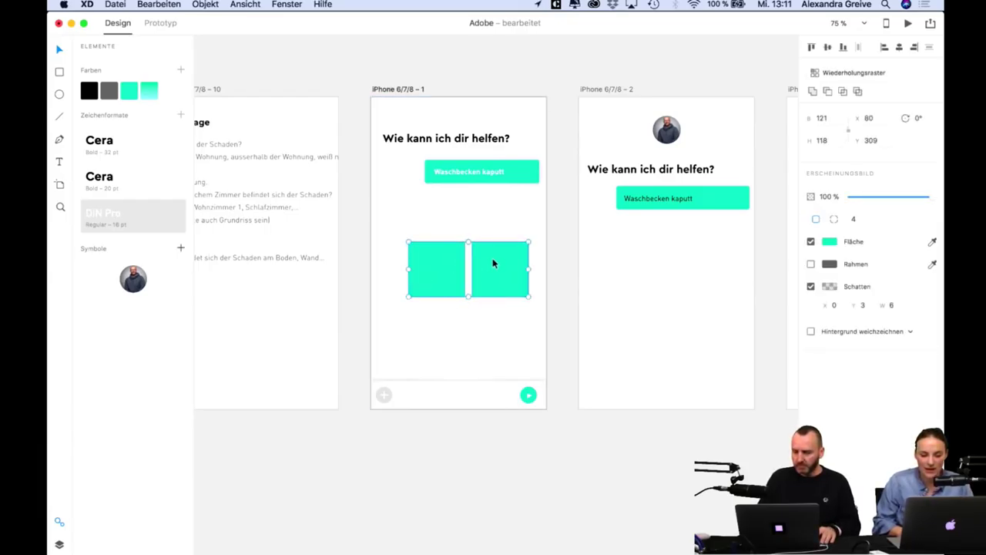
{"action": "left_click_drag", "start_coordinate": [496, 266], "coordinate": [489, 48]}
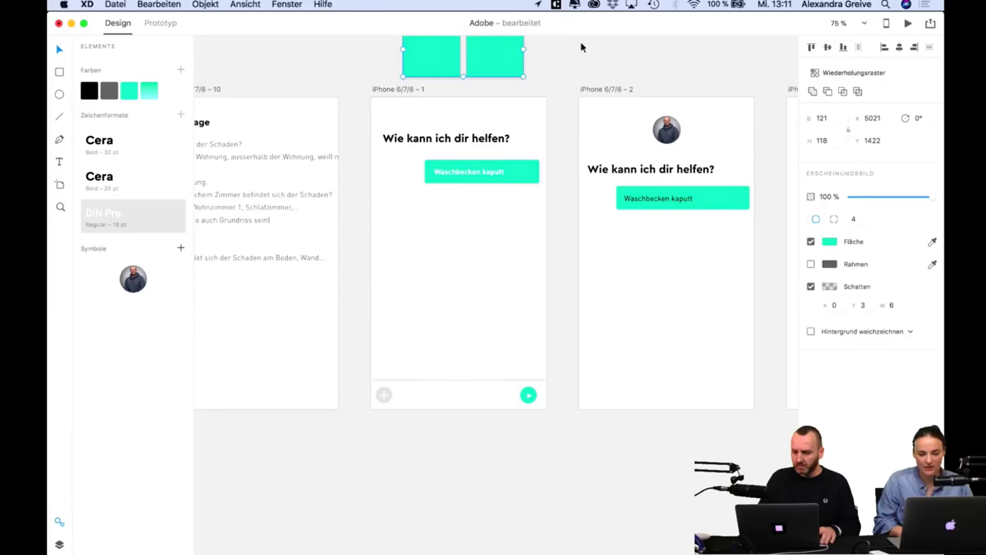
{"action": "left_click", "coordinate": [567, 67]}
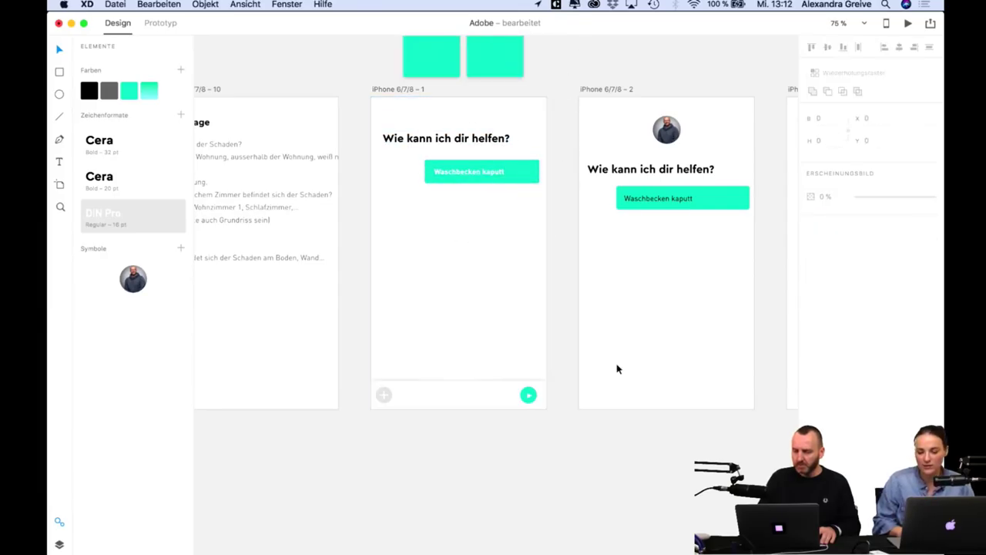
Paste a copy of the question text at the bottom of the middle chat artboard.
{"action": "scroll", "coordinate": [619, 368], "scroll_direction": "down", "scroll_amount": 3}
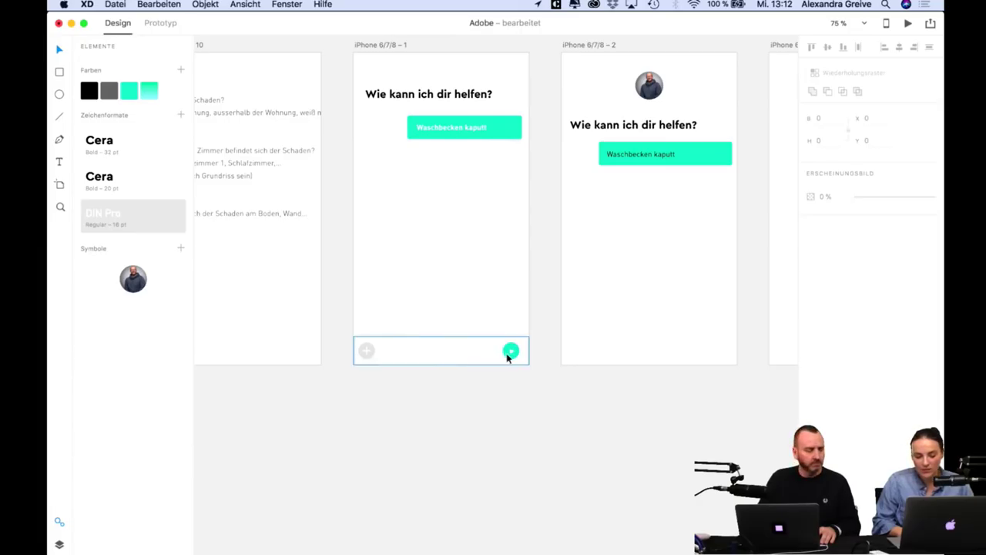
{"action": "scroll", "coordinate": [522, 326], "scroll_direction": "left", "scroll_amount": 2}
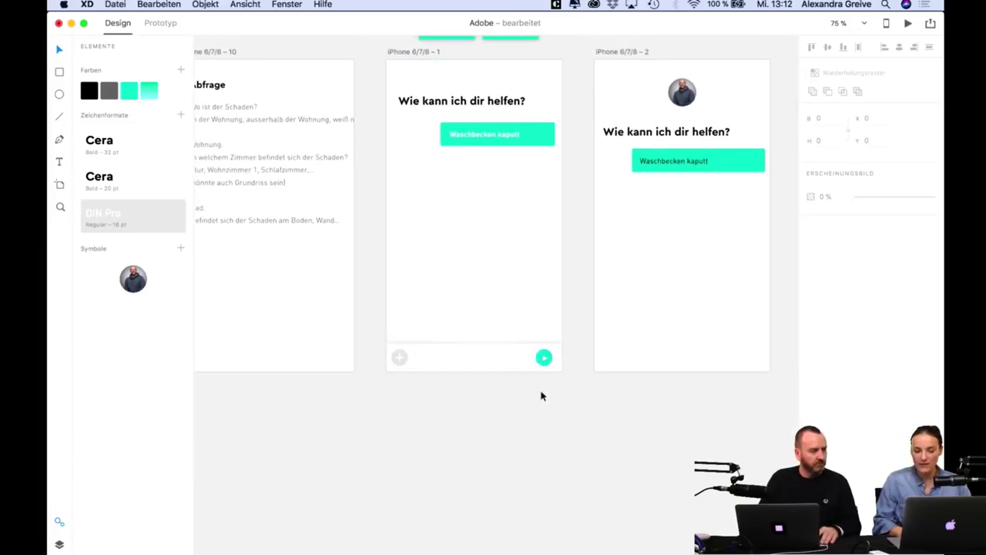
{"action": "key", "text": "super+1"}
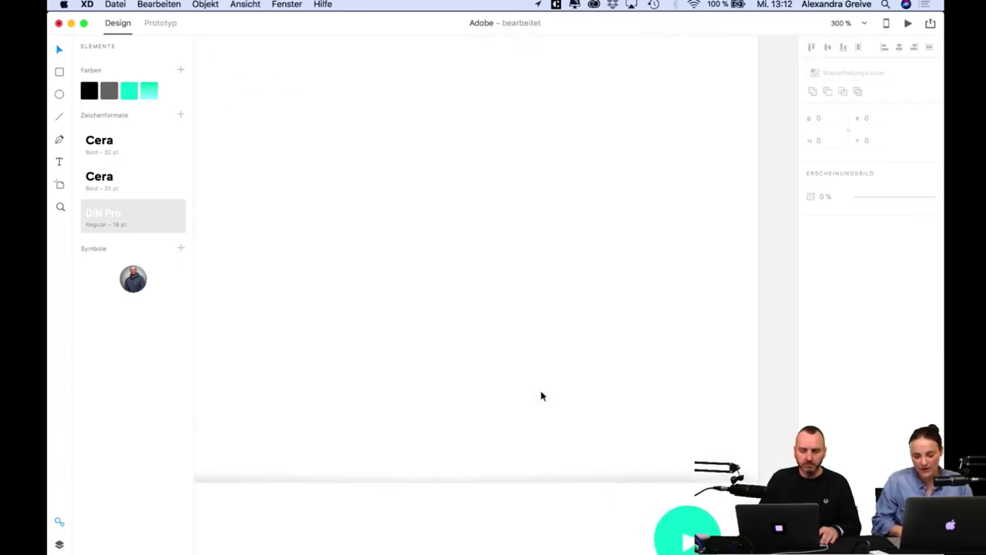
{"action": "key", "text": "super+minus"}
{"action": "scroll", "coordinate": [462, 115], "scroll_direction": "up", "scroll_amount": 3}
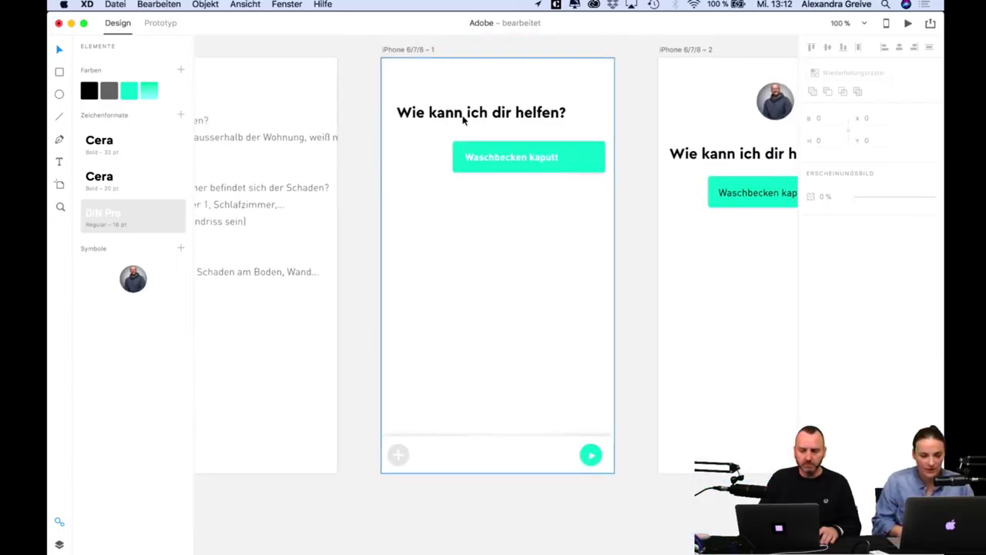
{"action": "left_click", "coordinate": [248, 210]}
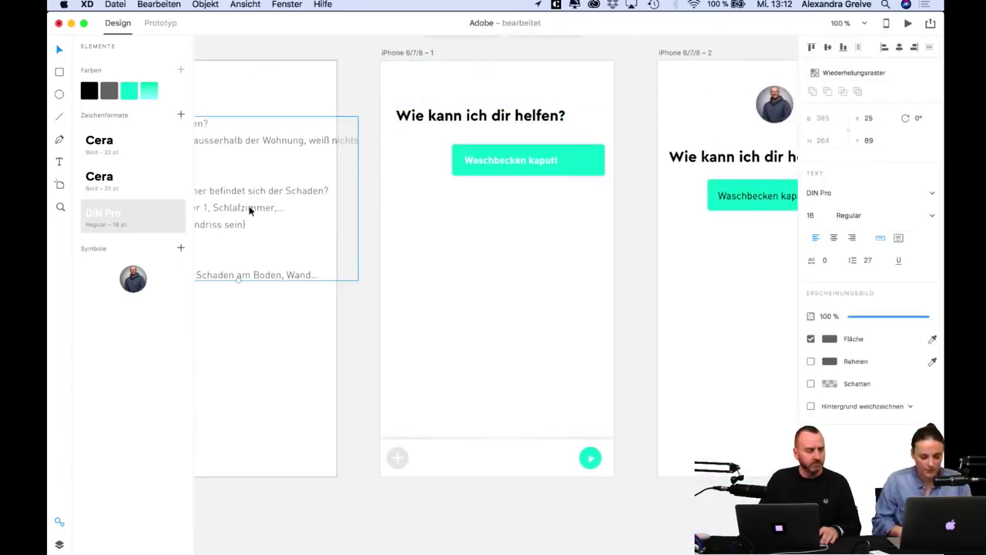
{"action": "left_click", "coordinate": [501, 336]}
{"action": "key", "text": "super+v"}
{"action": "left_click_drag", "start_coordinate": [465, 211], "coordinate": [472, 544]}
Replace the pasted text with the 'Schreib' placeholder and nudge it slightly right and down.
{"action": "double_click", "coordinate": [462, 457]}
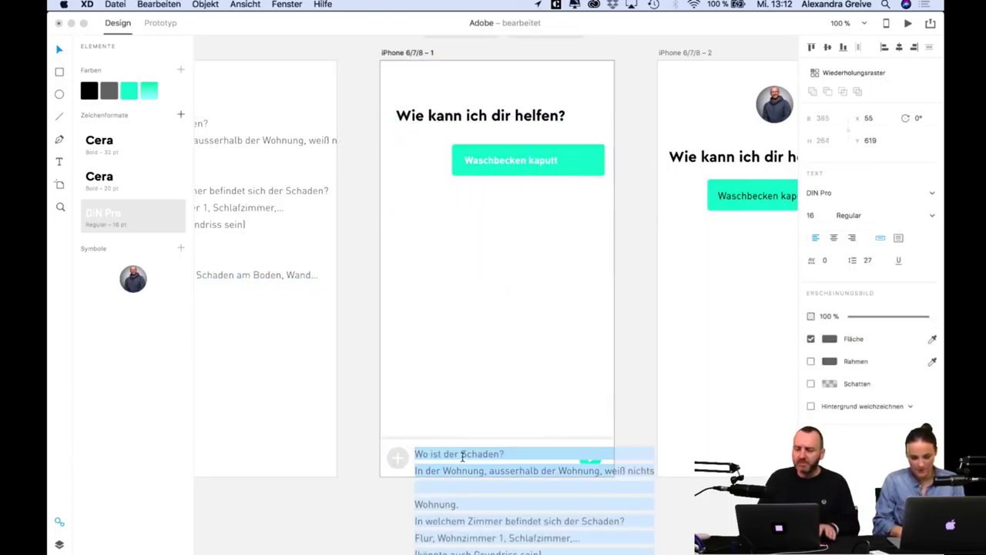
{"action": "type", "text": "Schreib"}
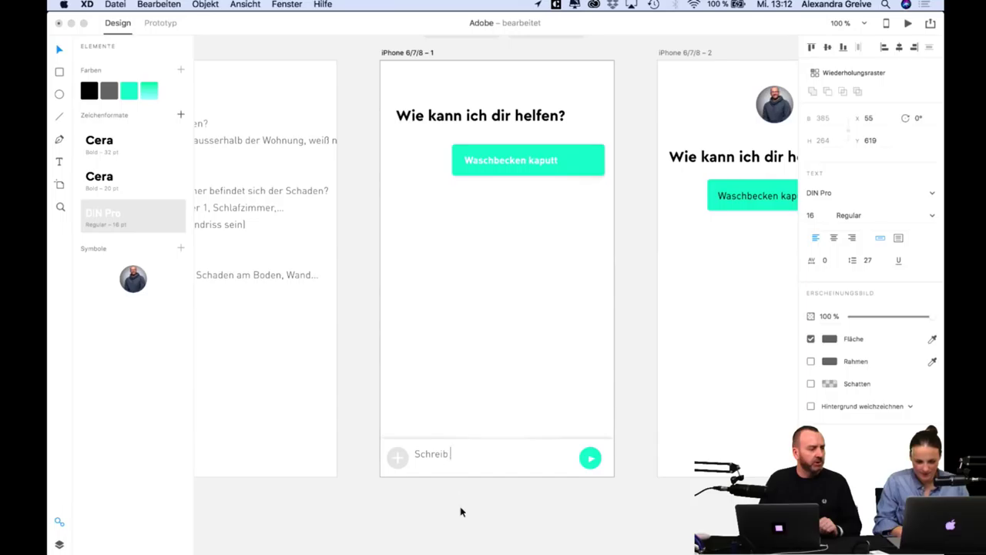
{"action": "key", "text": "Escape"}
{"action": "left_click_drag", "start_coordinate": [439, 452], "coordinate": [448, 455]}
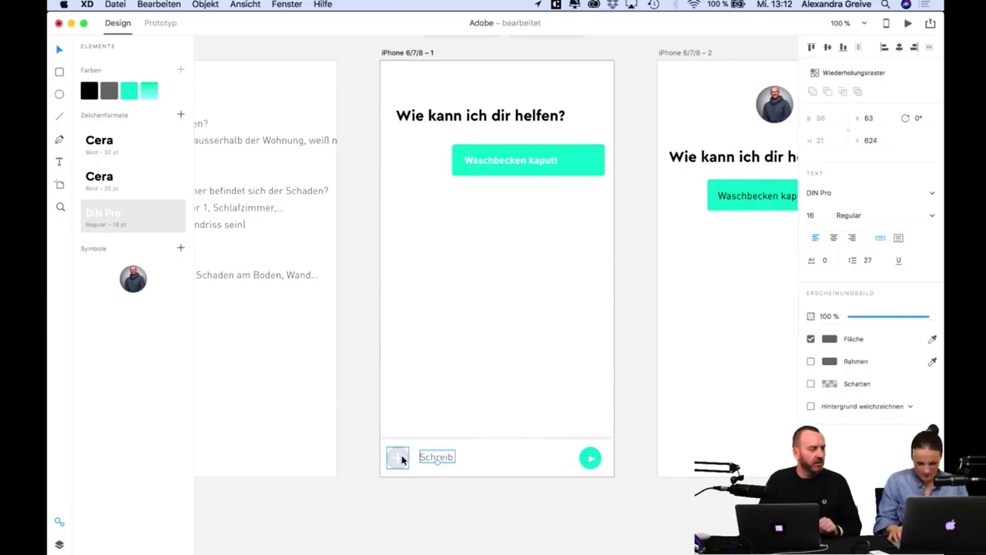
{"action": "key", "text": "Right"}
{"action": "key", "text": "Right"}
{"action": "key", "text": "Right"}
{"action": "key", "text": "Down"}
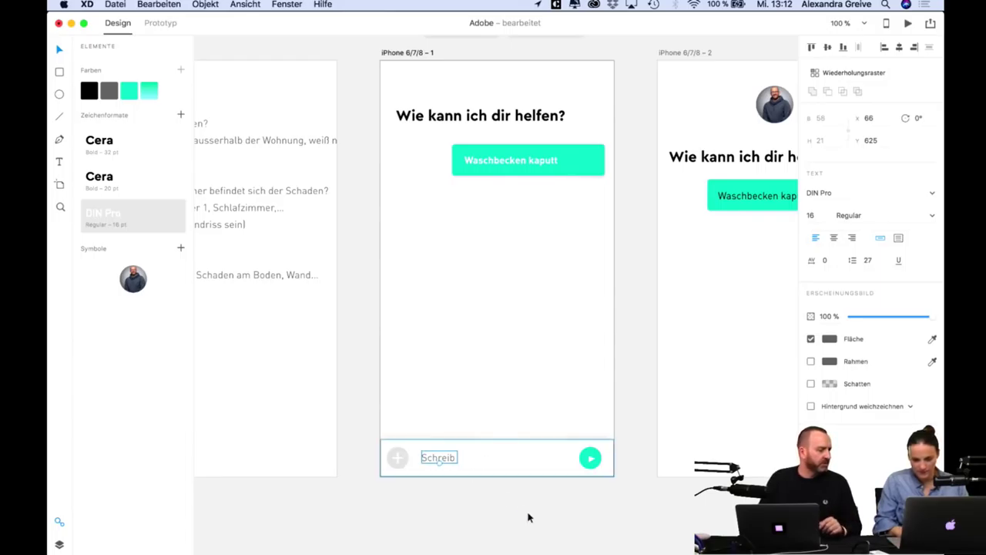
Marquee-select the whole chat input bar.
{"action": "left_click", "coordinate": [528, 517]}
{"action": "scroll", "coordinate": [570, 478], "scroll_direction": "down", "scroll_amount": 2}
{"action": "left_click_drag", "start_coordinate": [616, 419], "coordinate": [349, 472]}
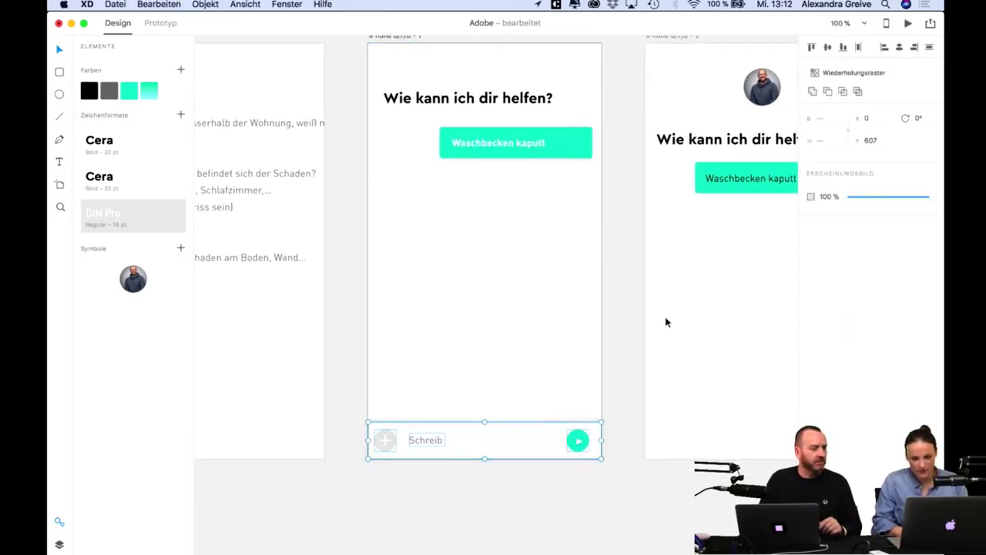
Paste the chat input bar into the second artboard.
{"action": "scroll", "coordinate": [666, 322], "scroll_direction": "right", "scroll_amount": 3}
{"action": "left_click", "coordinate": [675, 176]}
{"action": "key", "text": "super+v"}
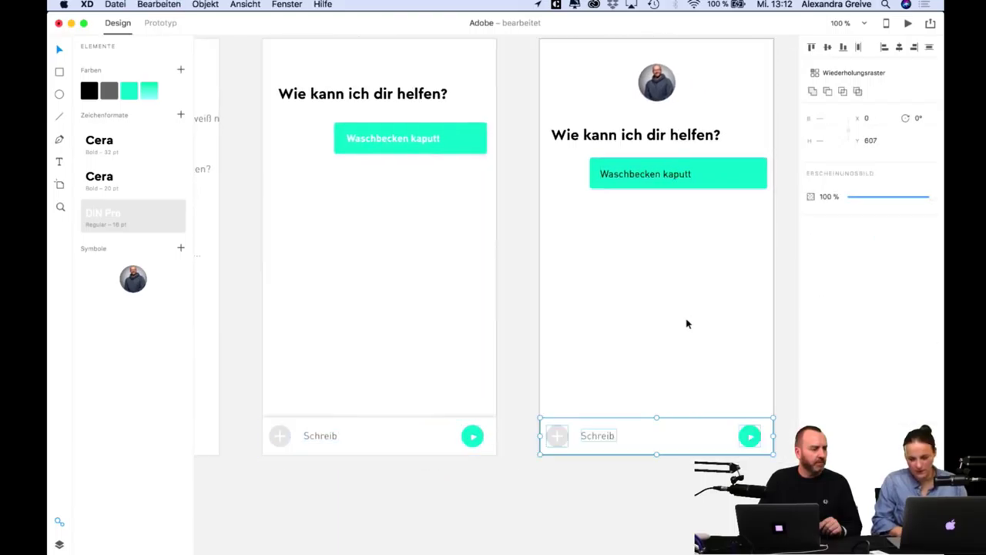
{"action": "left_click", "coordinate": [688, 324]}
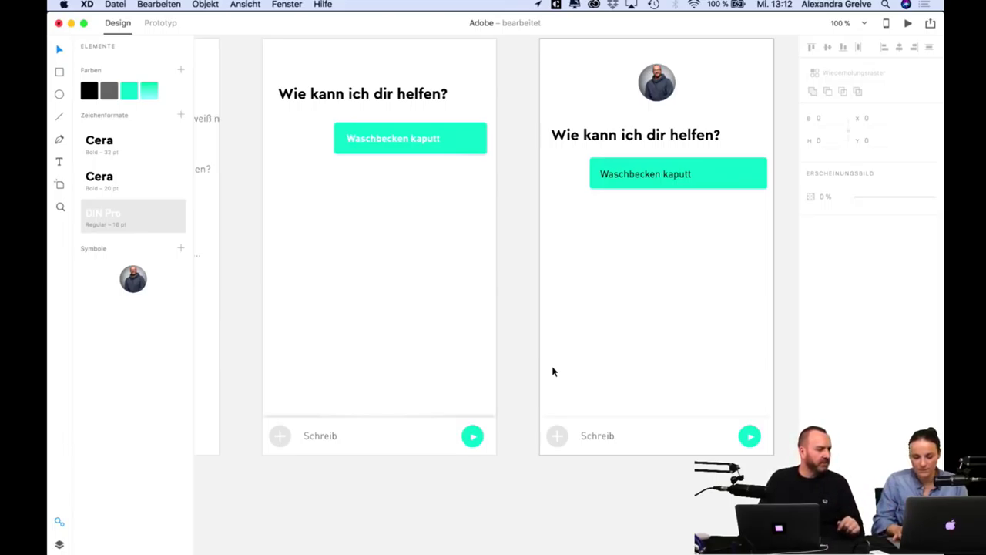
{"action": "left_click_drag", "start_coordinate": [507, 406], "coordinate": [762, 483]}
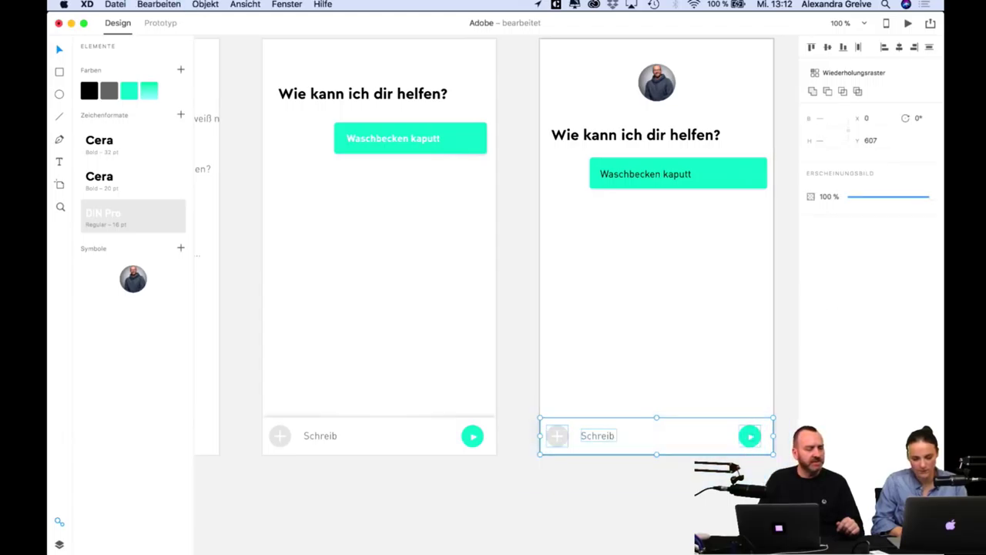
{"action": "scroll", "coordinate": [493, 246], "scroll_direction": "right", "scroll_amount": 5}
{"action": "scroll", "coordinate": [493, 246], "scroll_direction": "left", "scroll_amount": 10}
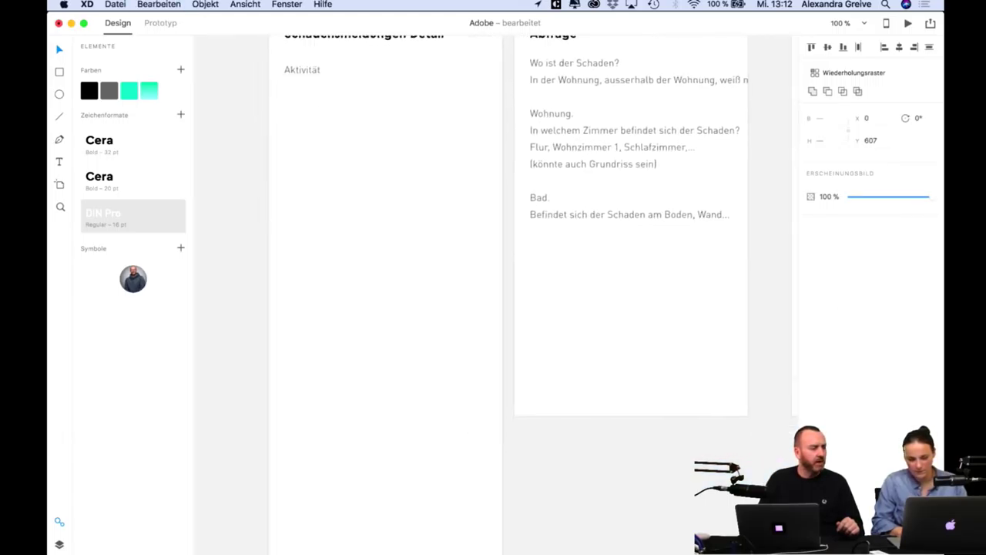
{"action": "scroll", "coordinate": [530, 332], "scroll_direction": "left", "scroll_amount": 3}
{"action": "scroll", "coordinate": [530, 332], "scroll_direction": "down", "scroll_amount": 1}
{"action": "key", "text": "super+v"}
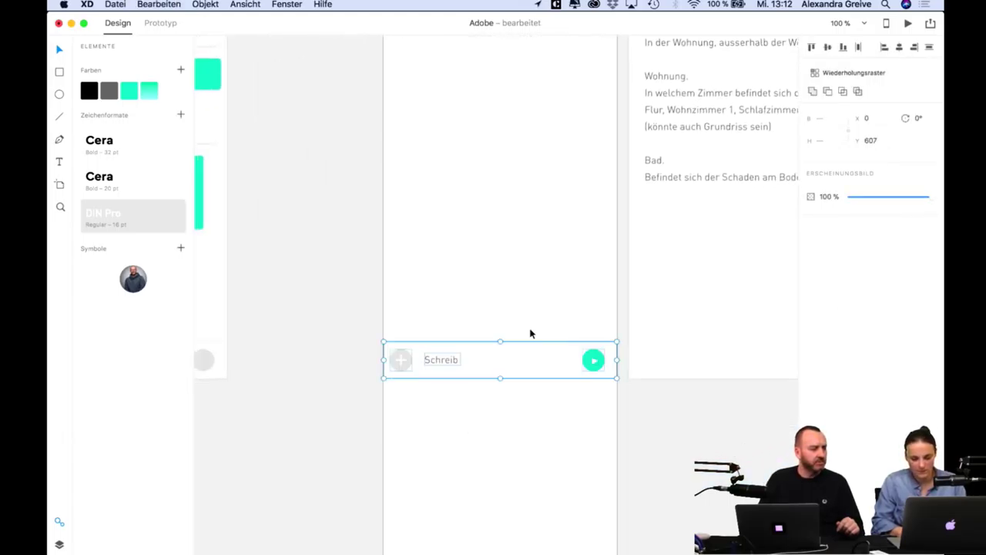
{"action": "left_click", "coordinate": [676, 419]}
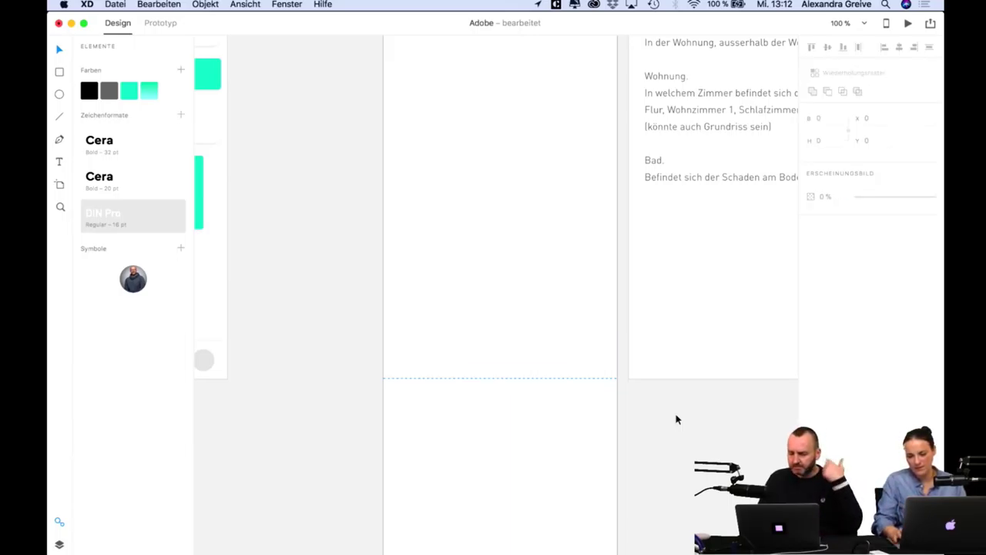
Select the first artboard's chat input bar and bring up its context menu.
{"action": "scroll", "coordinate": [676, 419], "scroll_direction": "right", "scroll_amount": 10}
{"action": "scroll", "coordinate": [689, 399], "scroll_direction": "right", "scroll_amount": 3}
{"action": "scroll", "coordinate": [689, 400], "scroll_direction": "down", "scroll_amount": 1}
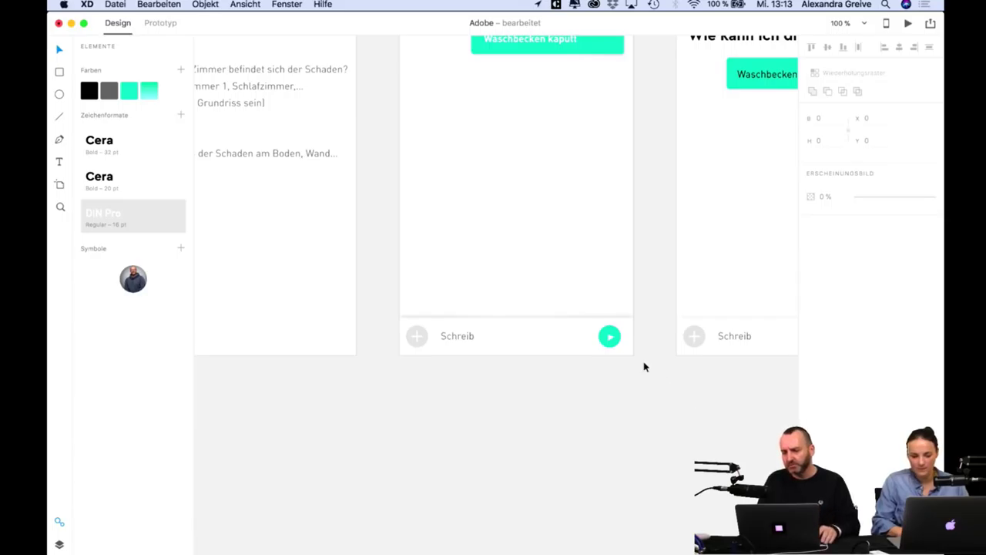
{"action": "left_click_drag", "start_coordinate": [644, 367], "coordinate": [399, 321]}
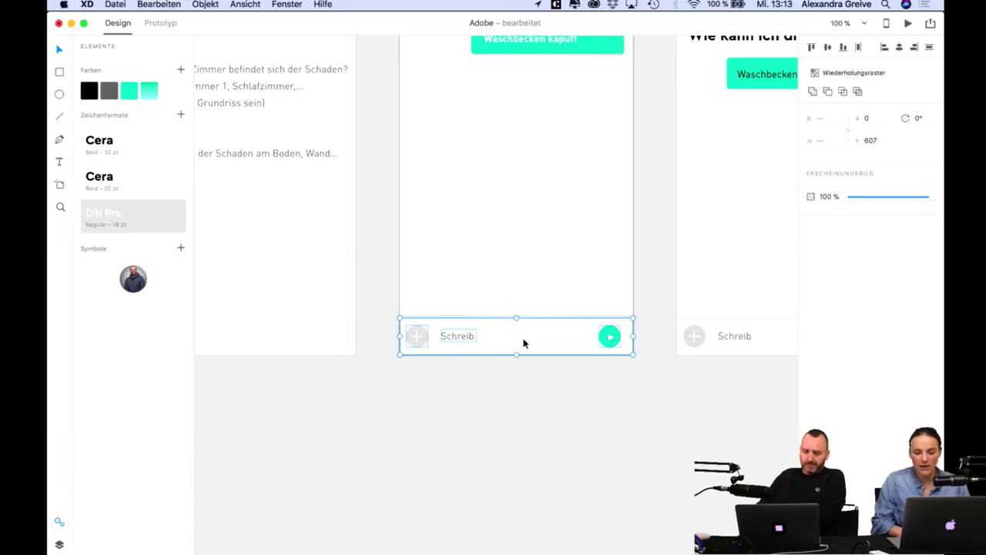
{"action": "right_click", "coordinate": [558, 347]}
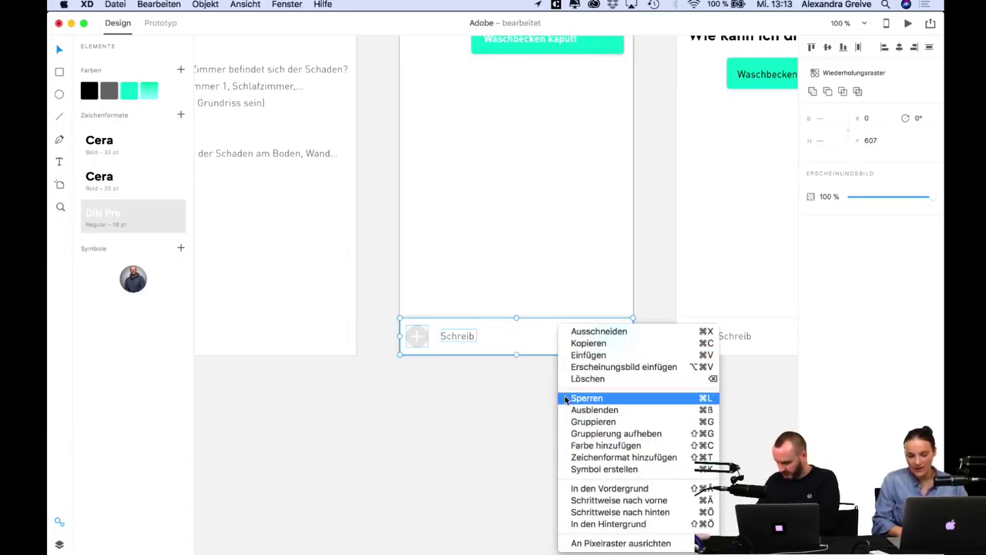
Make the input bar a symbol and swap the right artboard's old bar for a symbol instance.
{"action": "left_click", "coordinate": [595, 470]}
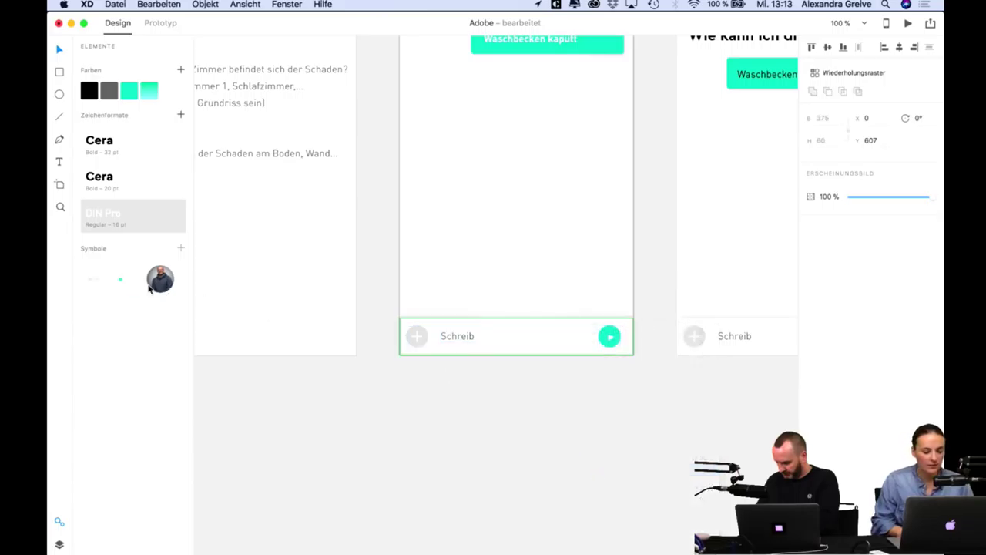
{"action": "left_click", "coordinate": [102, 285]}
{"action": "scroll", "coordinate": [574, 352], "scroll_direction": "right", "scroll_amount": 5}
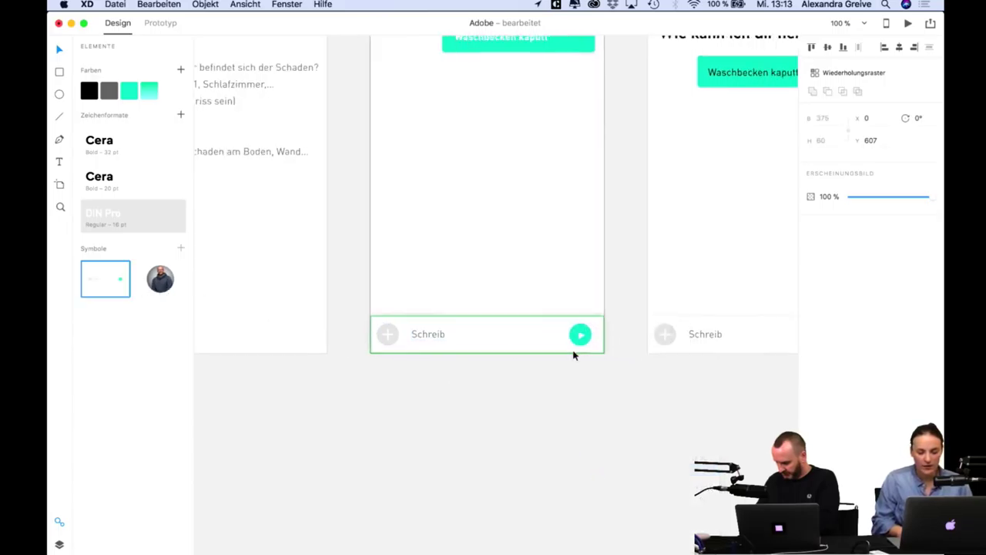
{"action": "double_click", "coordinate": [628, 307]}
{"action": "scroll", "coordinate": [659, 404], "scroll_direction": "right", "scroll_amount": 4}
{"action": "scroll", "coordinate": [659, 403], "scroll_direction": "down", "scroll_amount": 1}
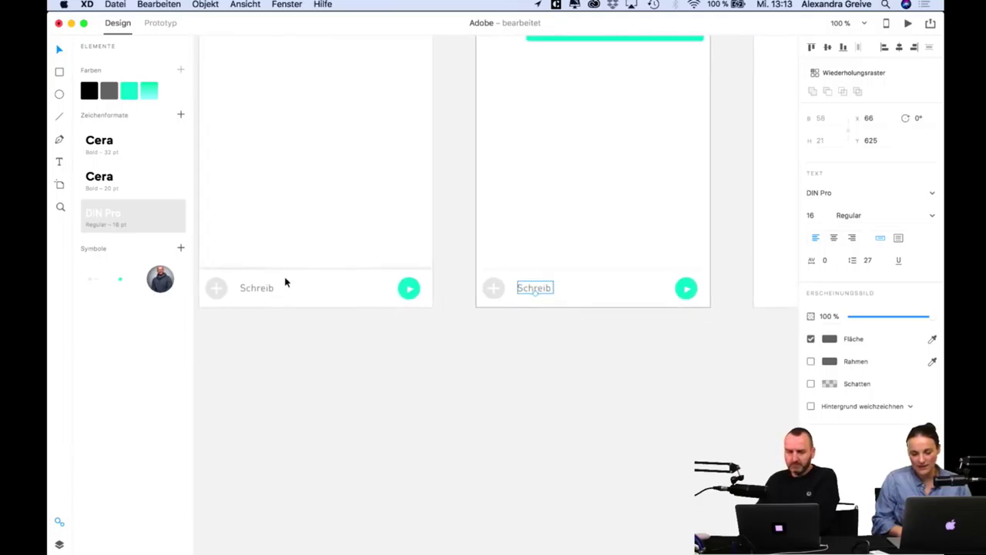
{"action": "left_click_drag", "start_coordinate": [713, 322], "coordinate": [473, 267]}
{"action": "key", "text": "Escape"}
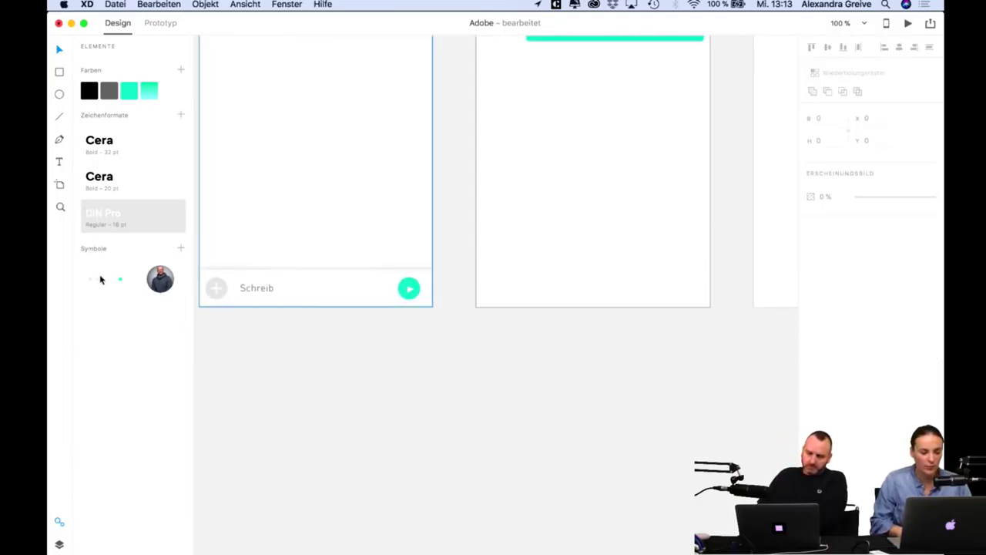
{"action": "left_click_drag", "start_coordinate": [100, 280], "coordinate": [579, 284]}
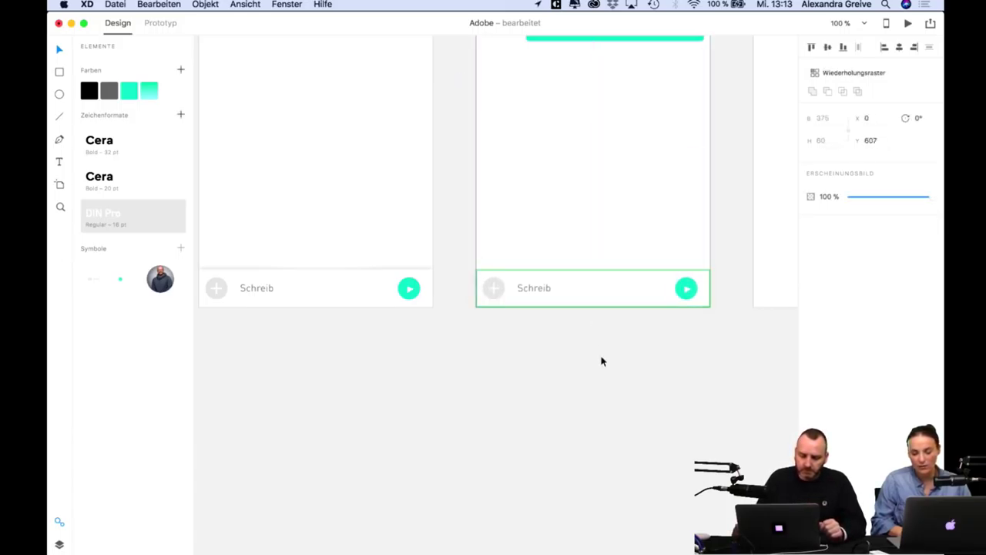
Lengthen the symbol's Schreib placeholder text and check whether the left bar changed.
{"action": "scroll", "coordinate": [598, 360], "scroll_direction": "left", "scroll_amount": 3}
{"action": "scroll", "coordinate": [598, 360], "scroll_direction": "up", "scroll_amount": 2}
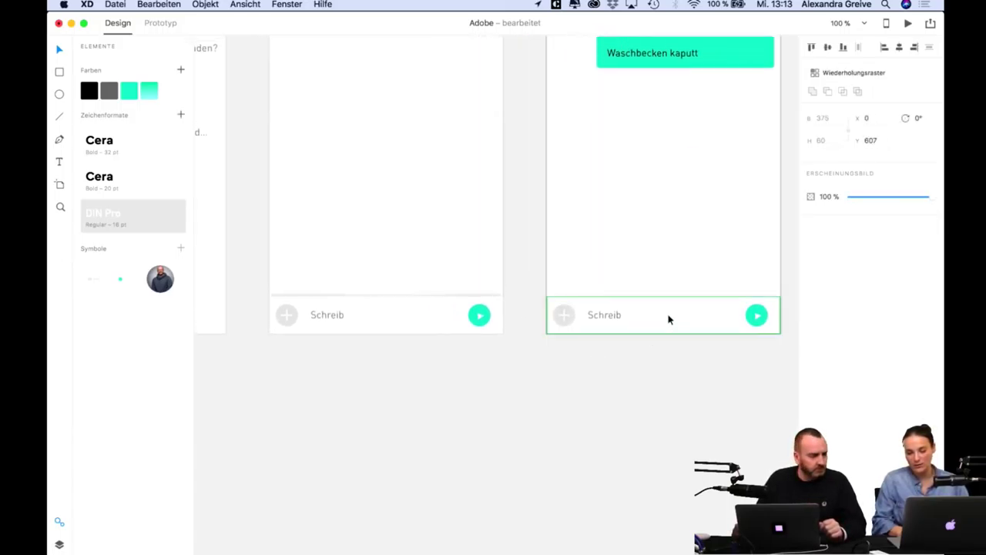
{"action": "double_click", "coordinate": [609, 316]}
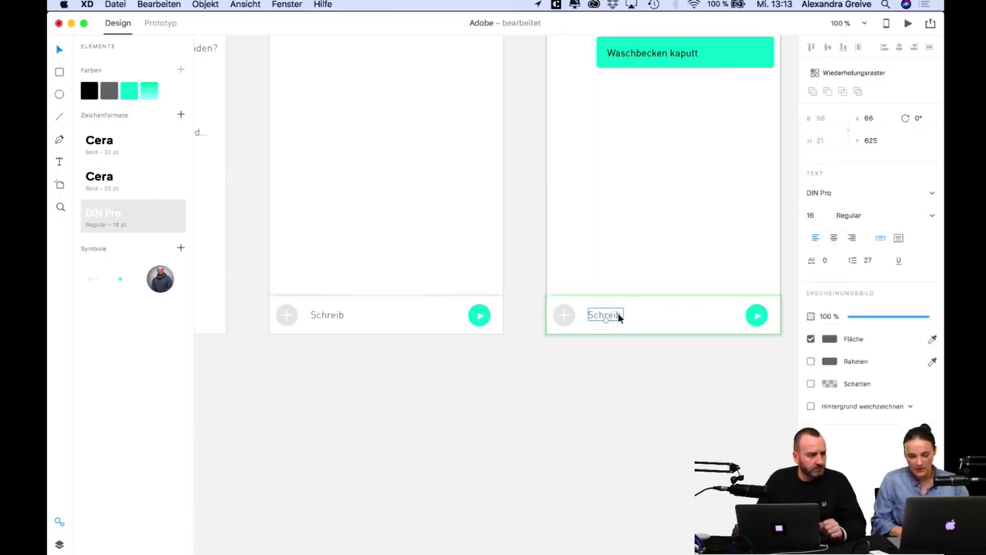
{"action": "double_click", "coordinate": [618, 317]}
{"action": "key", "text": "Right"}
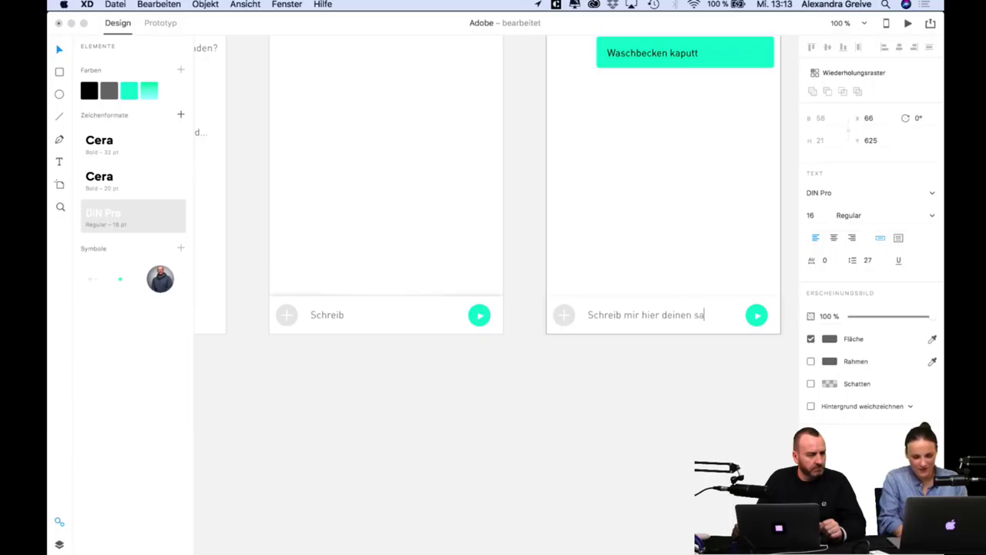
{"action": "key", "text": "Escape"}
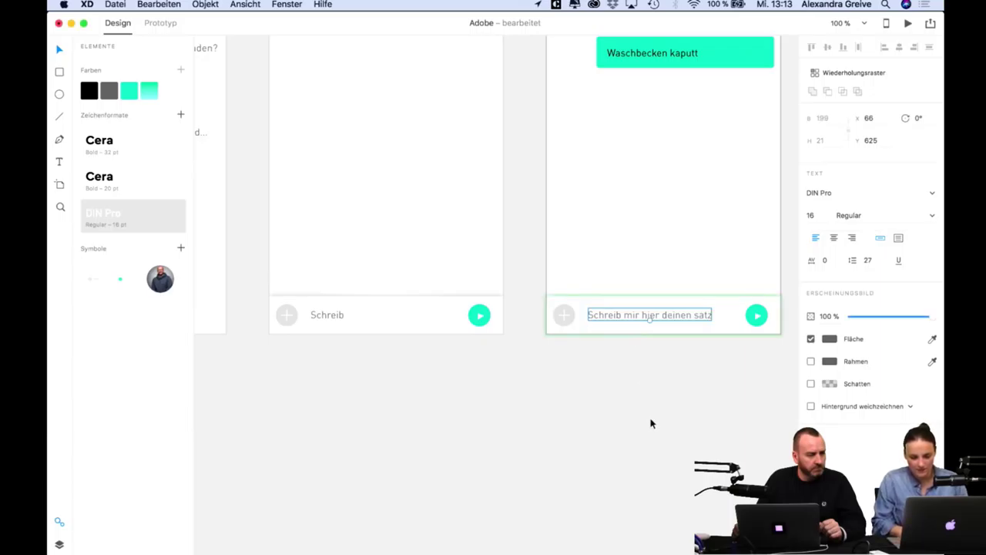
{"action": "left_click", "coordinate": [648, 421]}
{"action": "left_click", "coordinate": [639, 324]}
{"action": "left_click", "coordinate": [354, 311]}
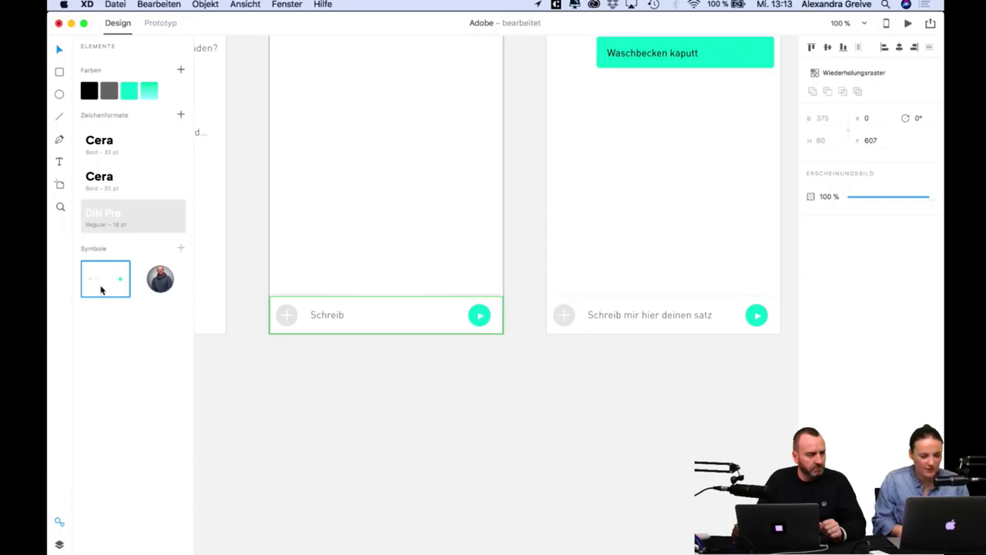
Delete 'deinen satz' so the placeholder reads 'Schreib mir hier etwas'.
{"action": "double_click", "coordinate": [641, 319]}
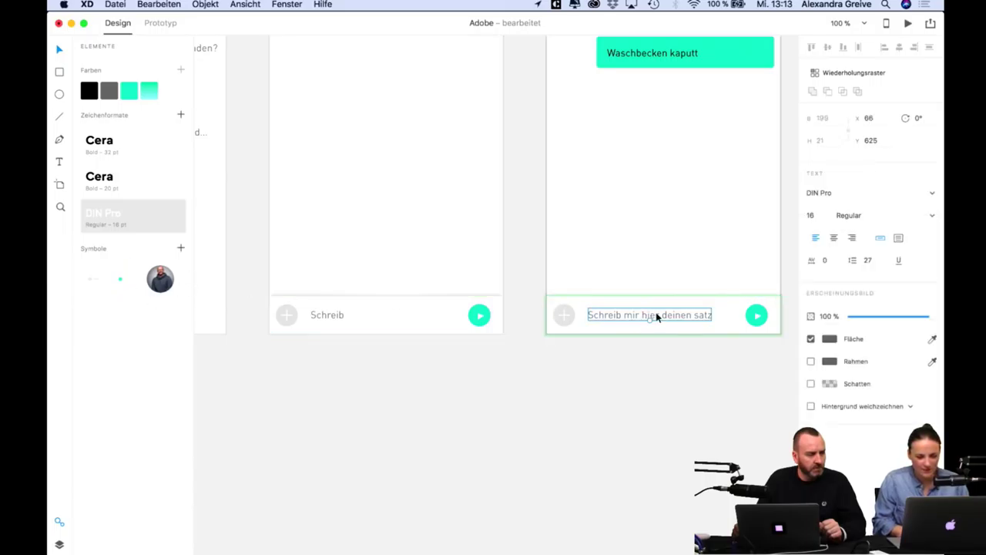
{"action": "double_click", "coordinate": [657, 316]}
{"action": "key", "text": "Escape"}
{"action": "key", "text": "Escape"}
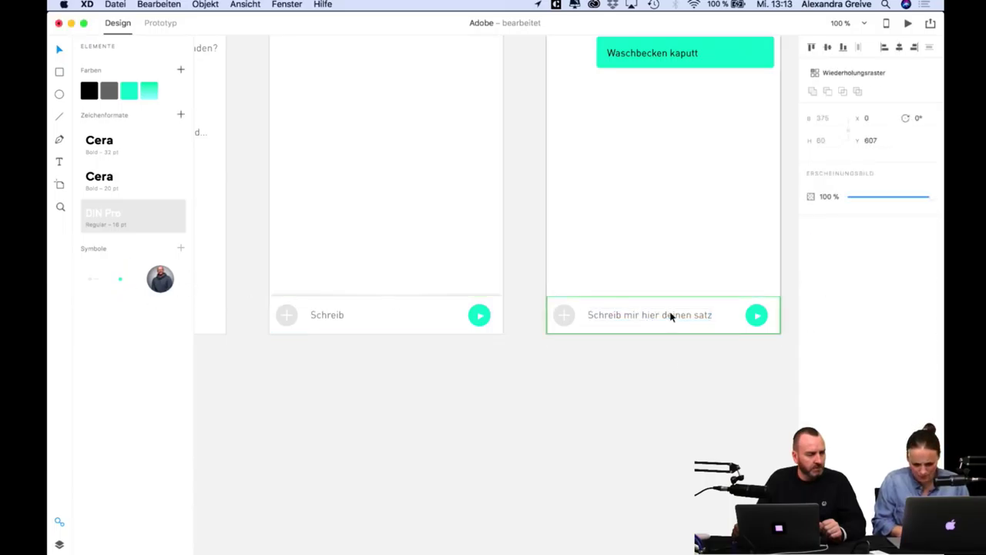
{"action": "double_click", "coordinate": [670, 316]}
{"action": "double_click", "coordinate": [673, 316]}
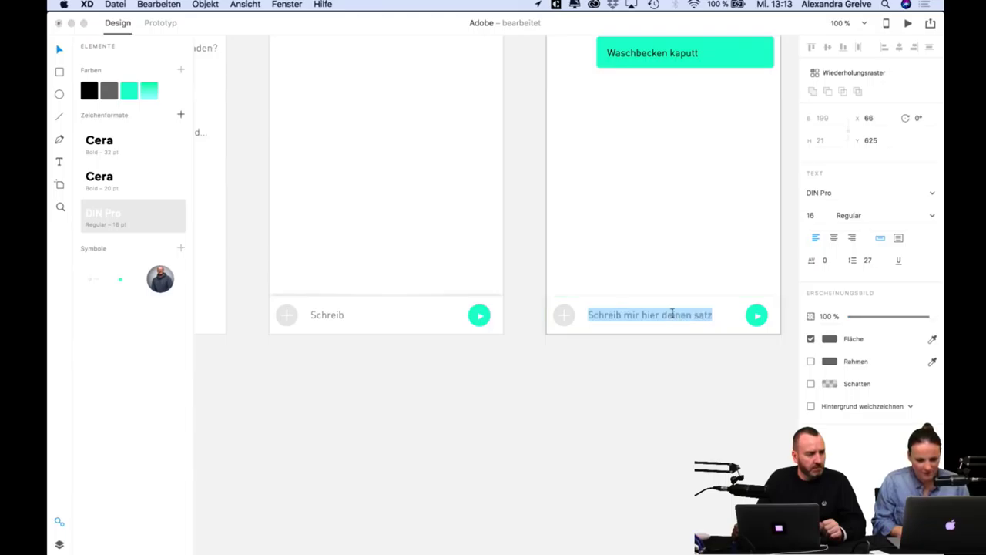
{"action": "left_click", "coordinate": [670, 315]}
{"action": "left_click_drag", "start_coordinate": [662, 314], "coordinate": [714, 314]}
{"action": "key", "text": "BackSpace"}
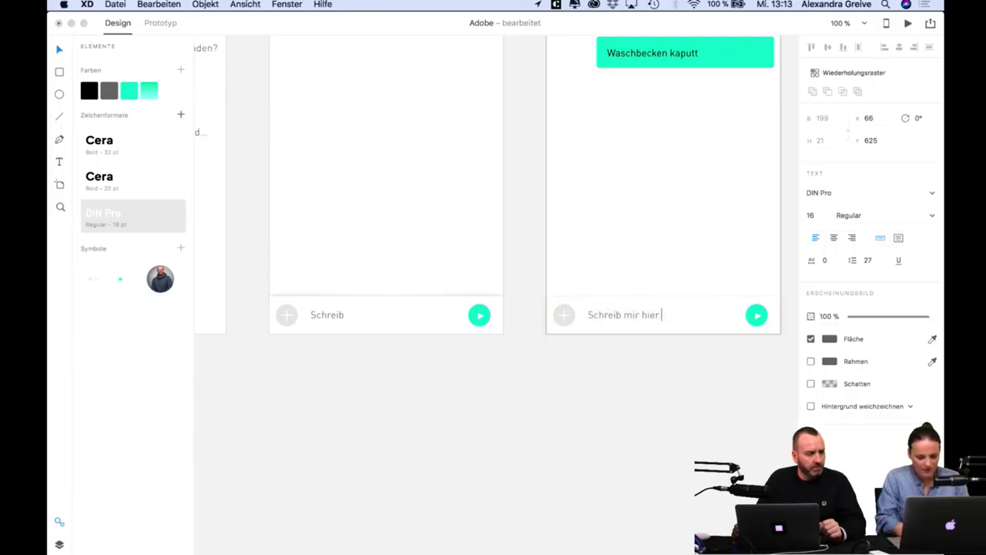
{"action": "key", "text": "Escape"}
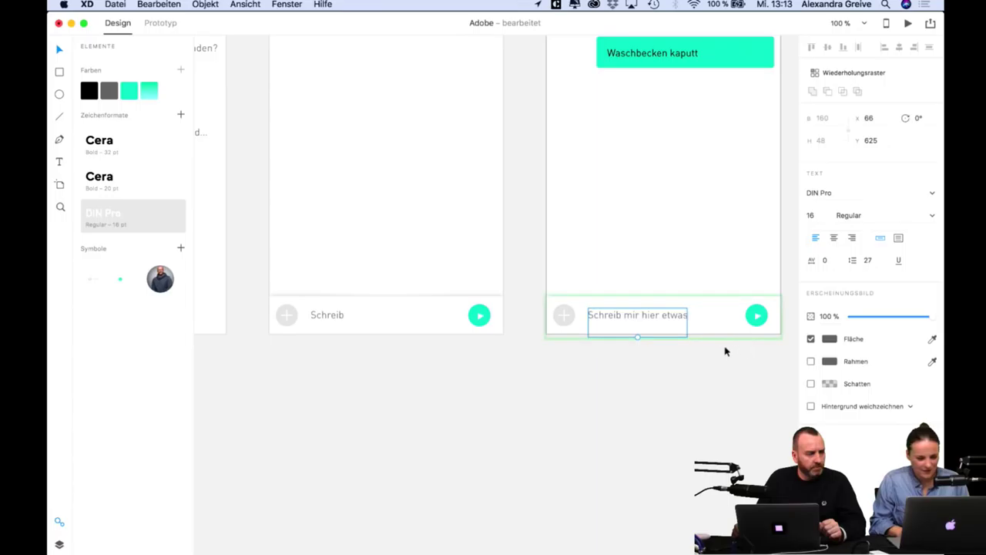
{"action": "left_click", "coordinate": [723, 351]}
Undo an accidental shrink of the placeholder text to 9 pt.
{"action": "left_click", "coordinate": [658, 315]}
{"action": "left_click", "coordinate": [658, 316]}
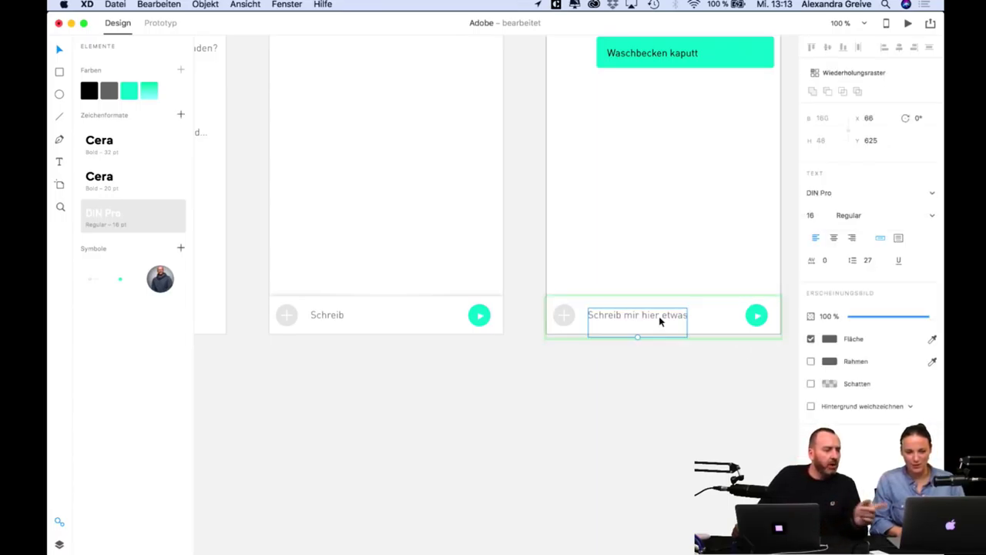
{"action": "key", "text": "Return"}
{"action": "key", "text": "Escape"}
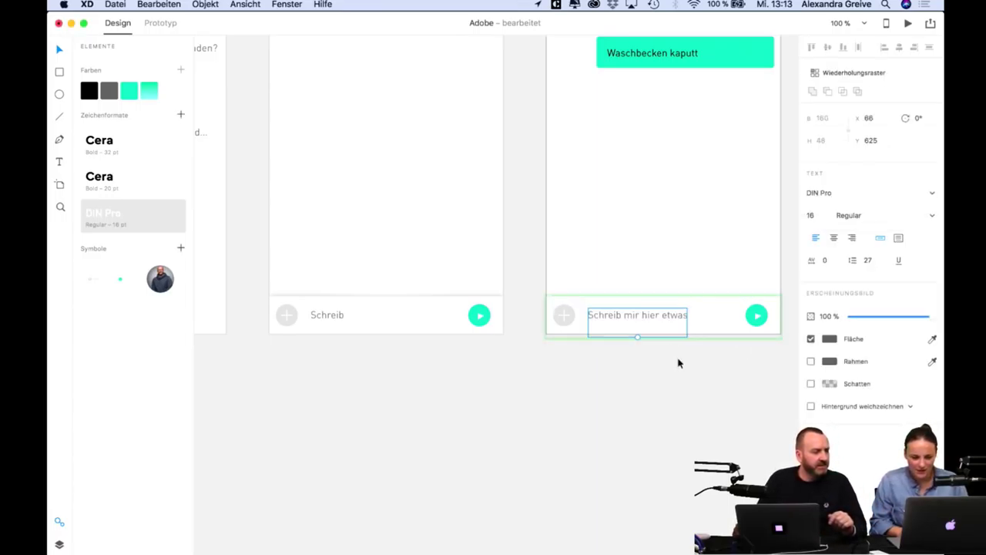
{"action": "left_click_drag", "start_coordinate": [638, 336], "coordinate": [637, 324]}
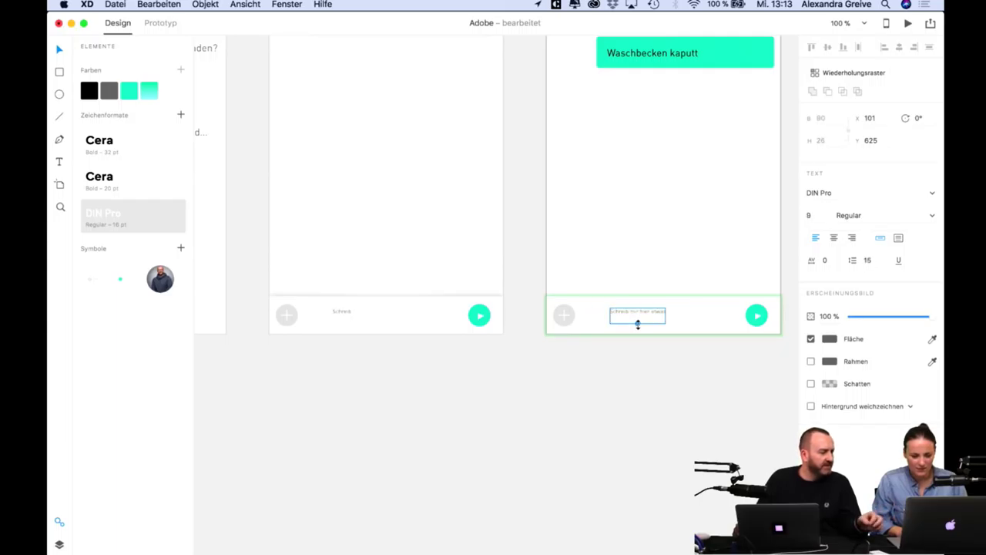
{"action": "key", "text": "super+z"}
{"action": "left_click", "coordinate": [684, 363]}
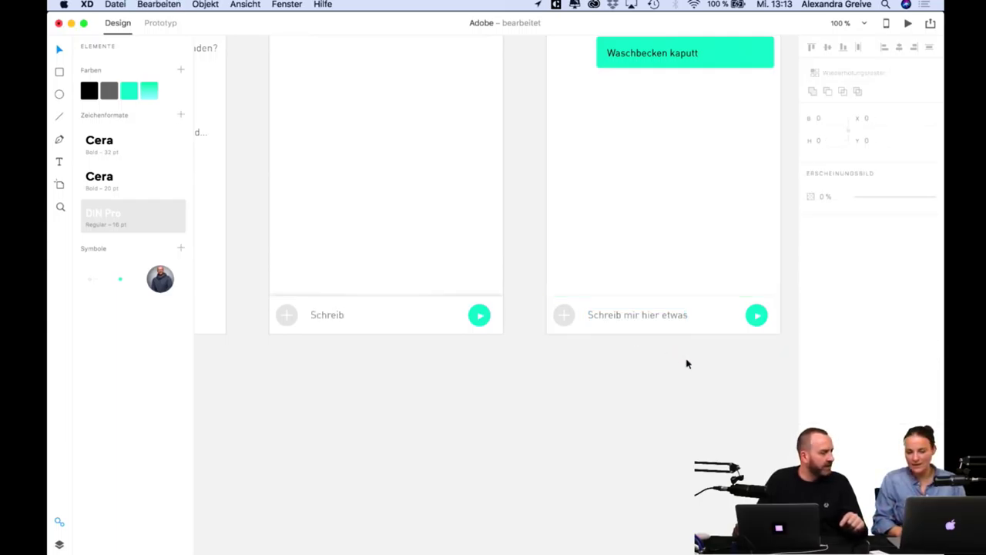
Recheck the 'Schreib mir hier etwas' text in the right input bar.
{"action": "left_click", "coordinate": [660, 315]}
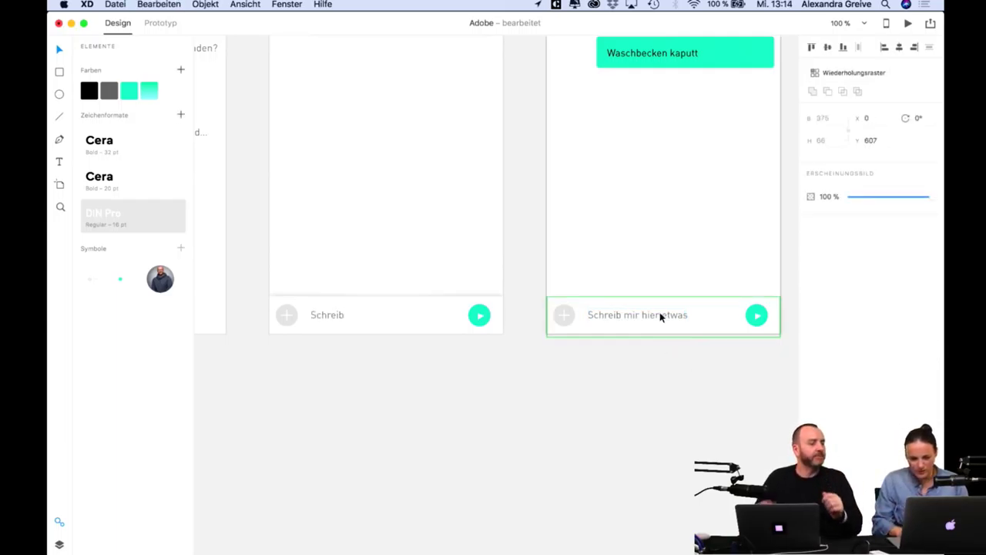
{"action": "double_click", "coordinate": [661, 322]}
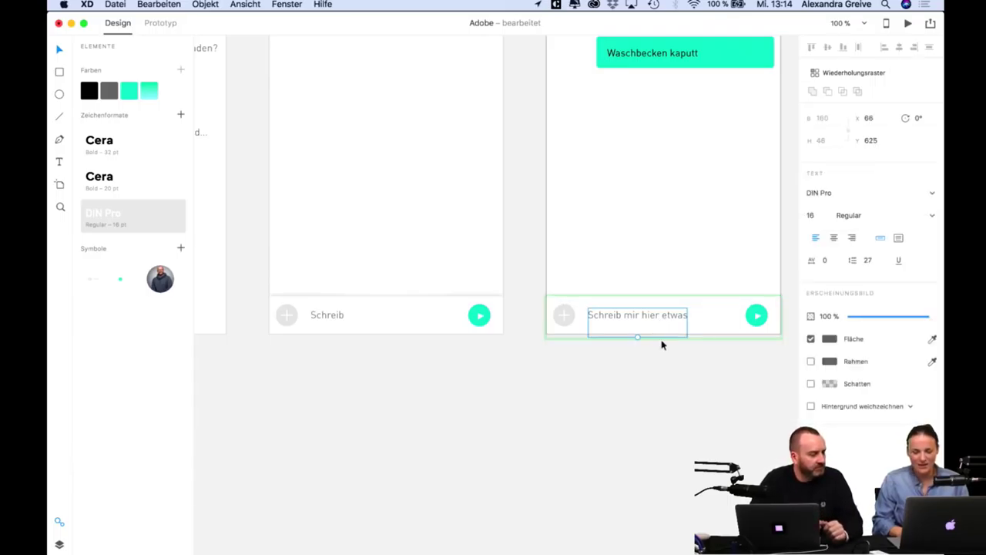
{"action": "double_click", "coordinate": [643, 316]}
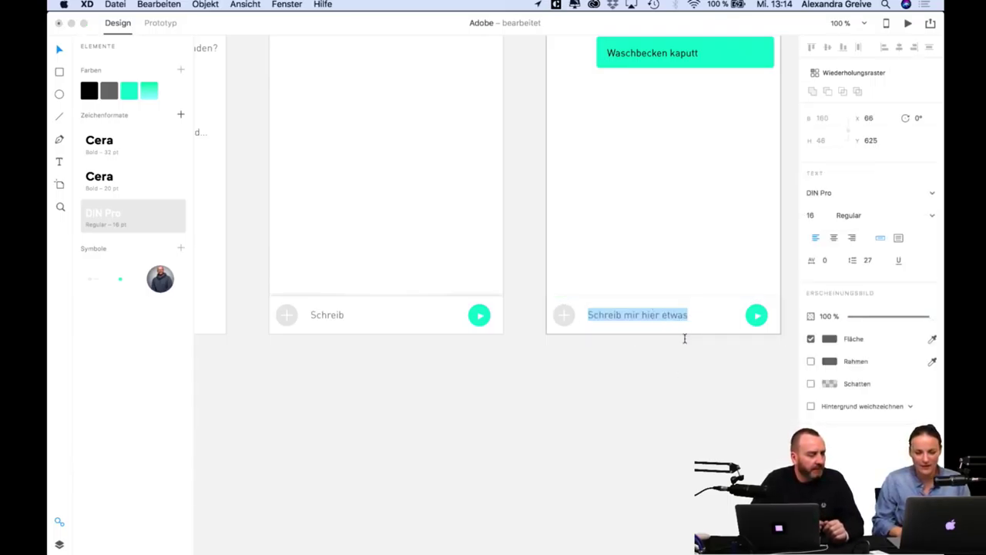
{"action": "left_click", "coordinate": [678, 330]}
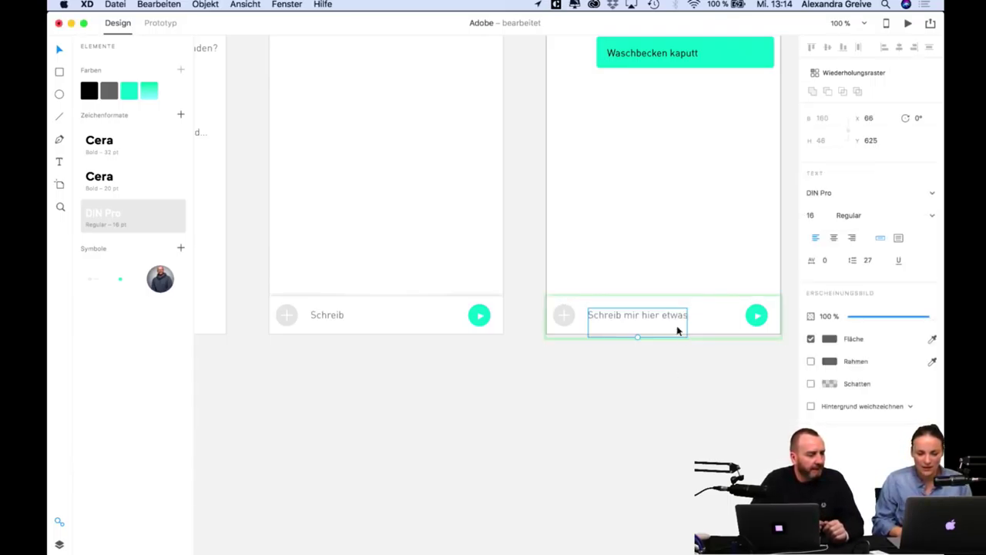
{"action": "left_click", "coordinate": [563, 313]}
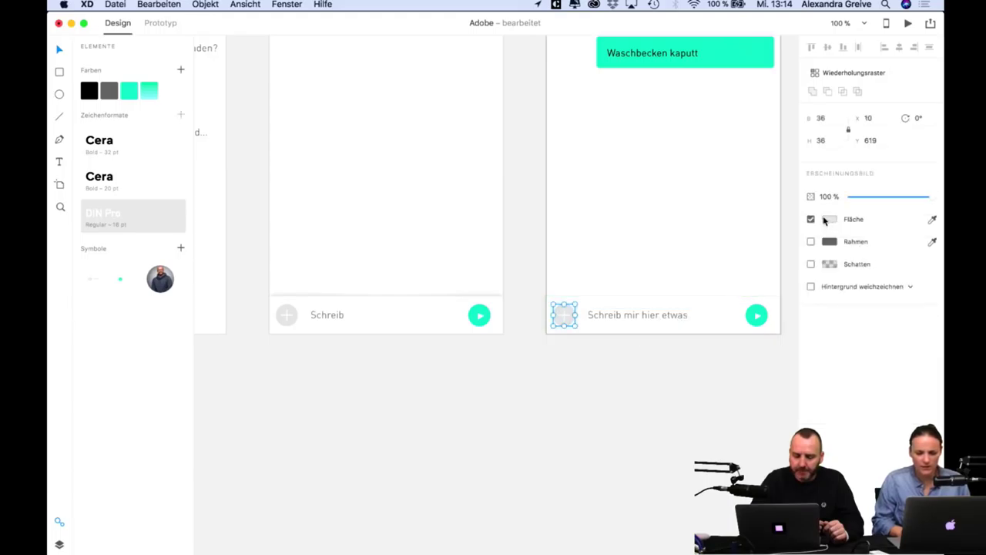
Try a dark brown, then light grey fill on the plus icon, and undo it.
{"action": "left_click", "coordinate": [824, 221]}
{"action": "left_click", "coordinate": [732, 234]}
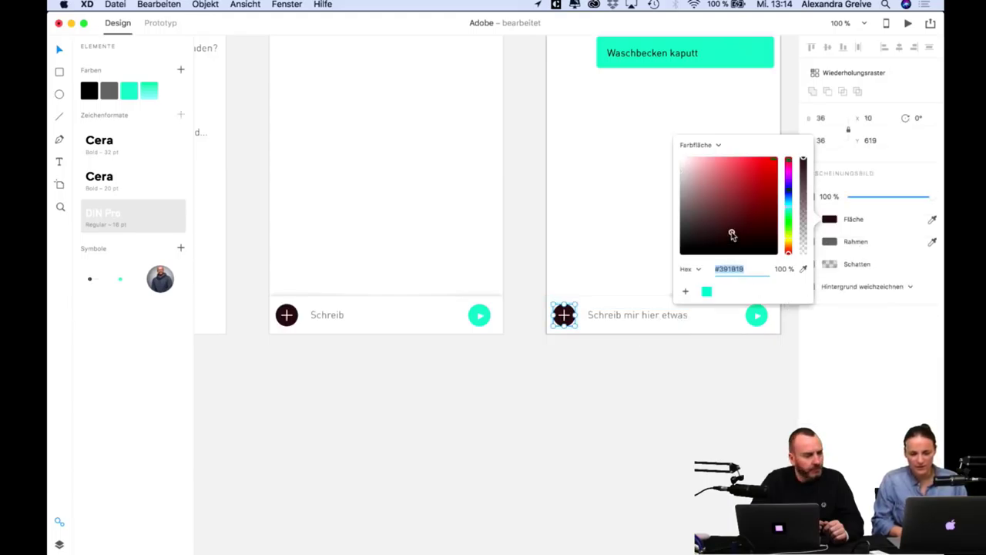
{"action": "mouse_move", "coordinate": [729, 232]}
{"action": "left_mouse_down"}
{"action": "mouse_move", "coordinate": [717, 204]}
{"action": "mouse_move", "coordinate": [660, 182]}
{"action": "mouse_move", "coordinate": [660, 165]}
{"action": "mouse_move", "coordinate": [739, 174]}
{"action": "mouse_move", "coordinate": [770, 165]}
{"action": "mouse_move", "coordinate": [714, 210]}
{"action": "left_mouse_up"}
{"action": "left_click", "coordinate": [761, 354]}
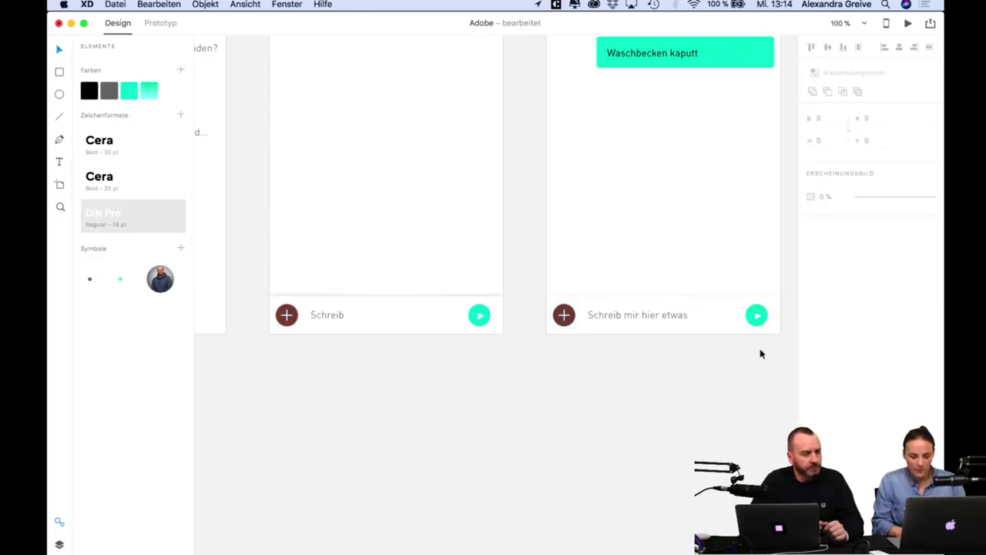
{"action": "key", "text": "super+z"}
{"action": "key", "text": "super+z"}
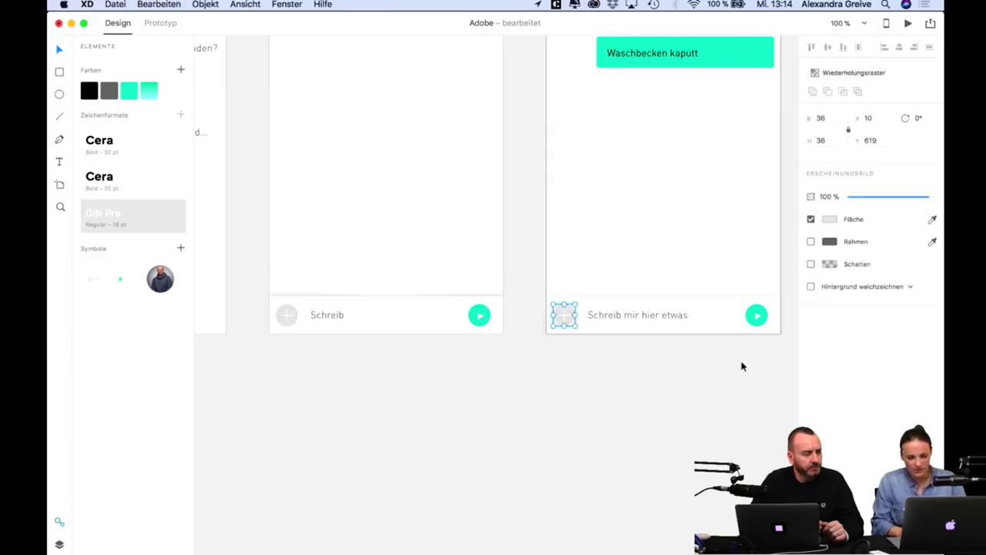
{"action": "left_click", "coordinate": [732, 375]}
Shift the send button's arrow three pixels left to centre it.
{"action": "left_click", "coordinate": [756, 318]}
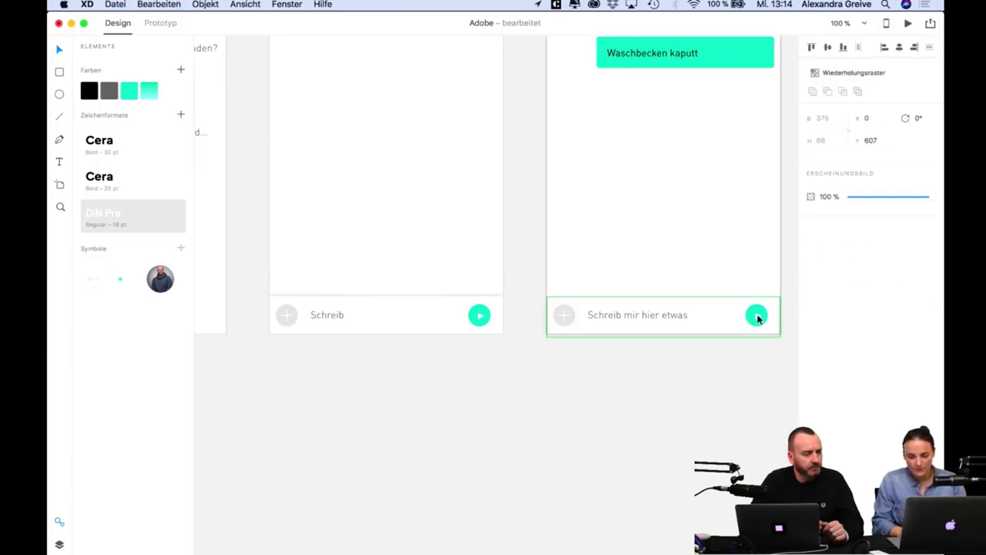
{"action": "double_click", "coordinate": [757, 318]}
{"action": "key", "text": "Left"}
{"action": "key", "text": "Left"}
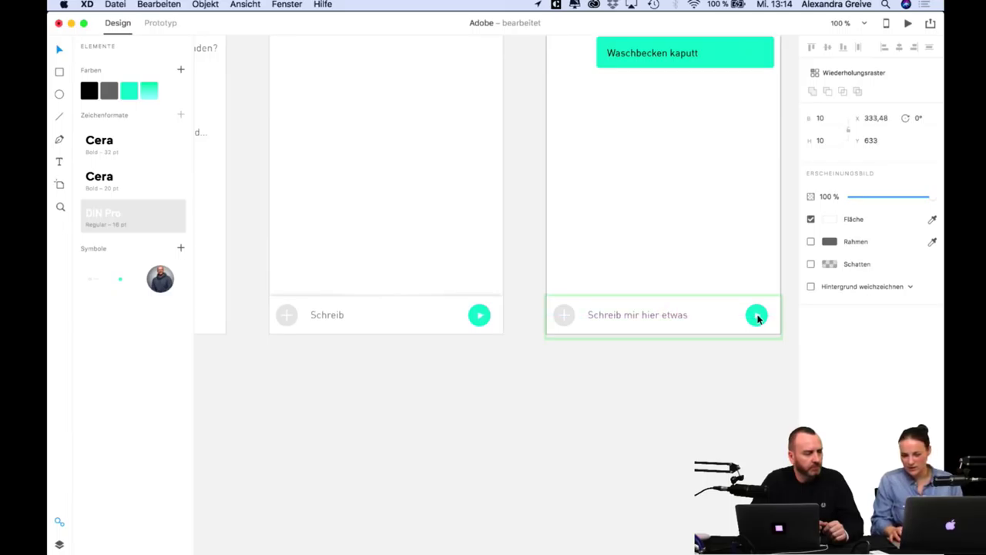
{"action": "key", "text": "Left"}
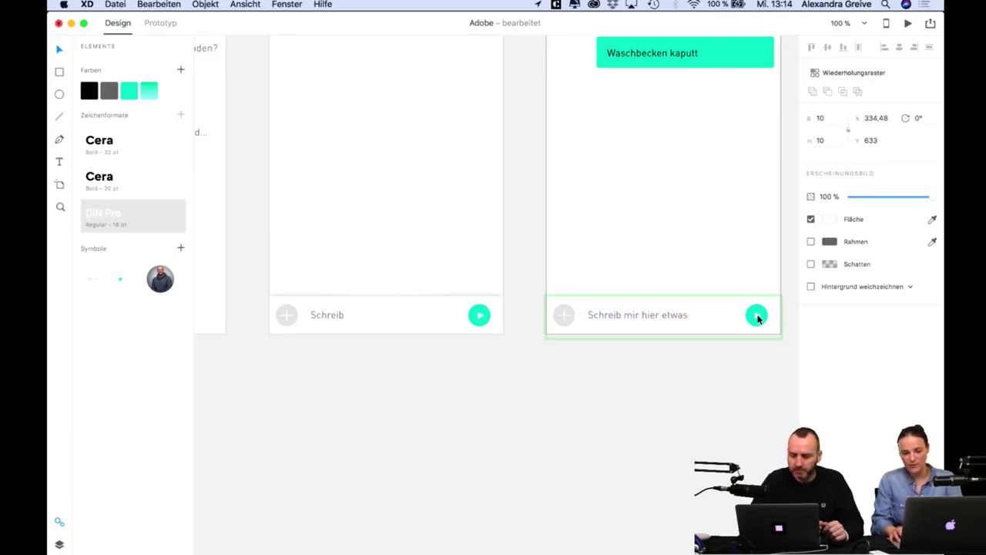
{"action": "key", "text": "Left"}
{"action": "left_click", "coordinate": [707, 373]}
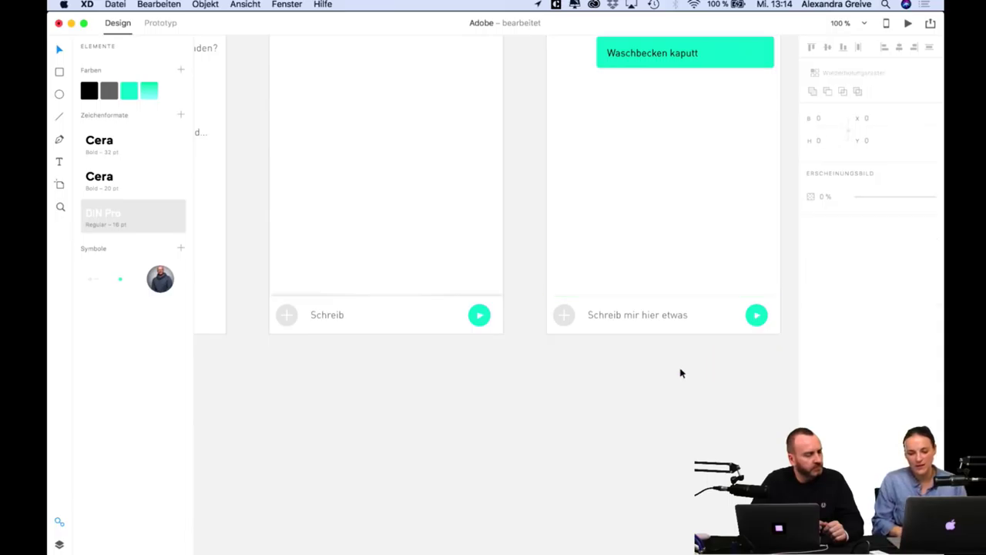
{"action": "key", "text": "super+minus"}
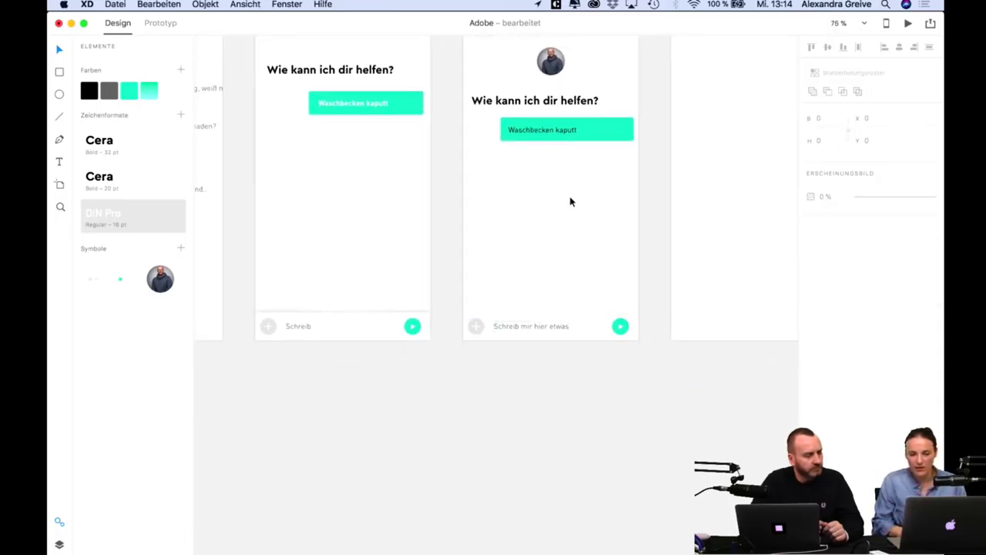
Make the 'Waschbecken kaputt' reply label's fill colour white.
{"action": "scroll", "coordinate": [560, 257], "scroll_direction": "right", "scroll_amount": 3}
{"action": "scroll", "coordinate": [559, 257], "scroll_direction": "up", "scroll_amount": 2}
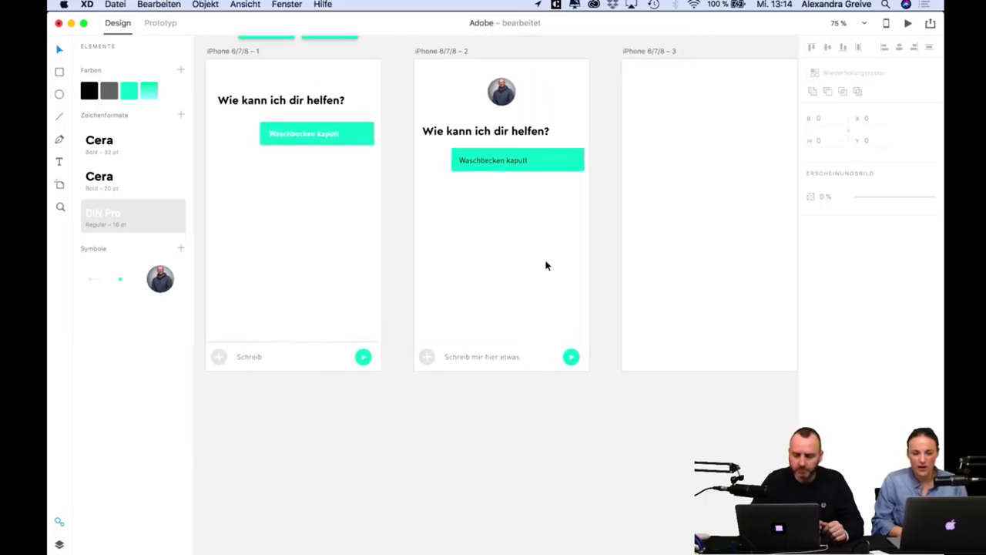
{"action": "left_click", "coordinate": [474, 140]}
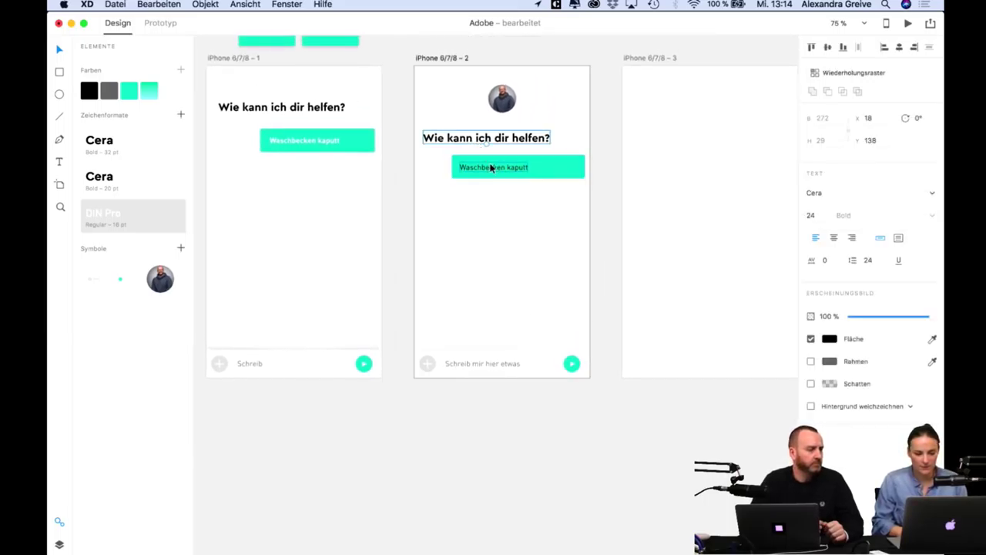
{"action": "left_click", "coordinate": [491, 165], "text": "shift"}
{"action": "left_click", "coordinate": [530, 218]}
{"action": "left_click", "coordinate": [490, 165]}
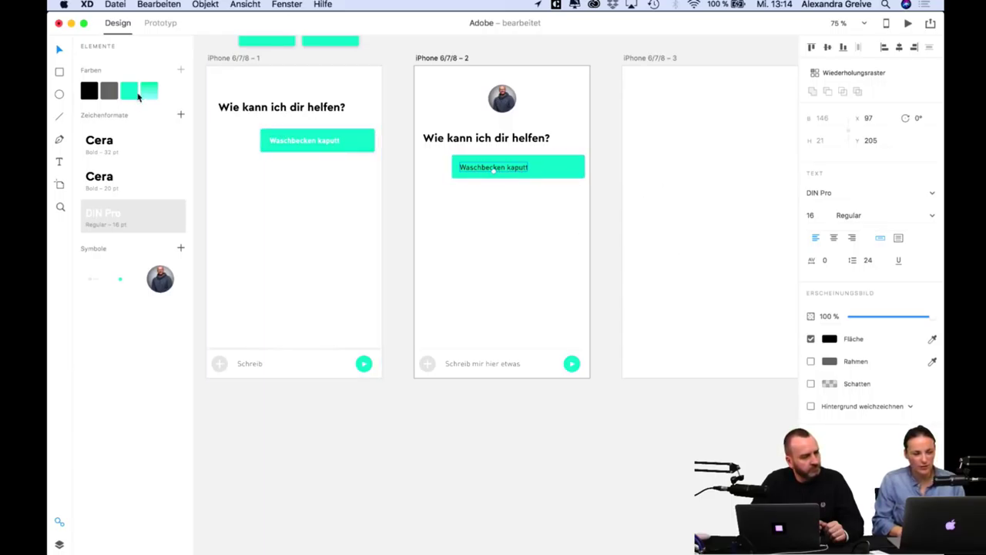
{"action": "left_click", "coordinate": [828, 339]}
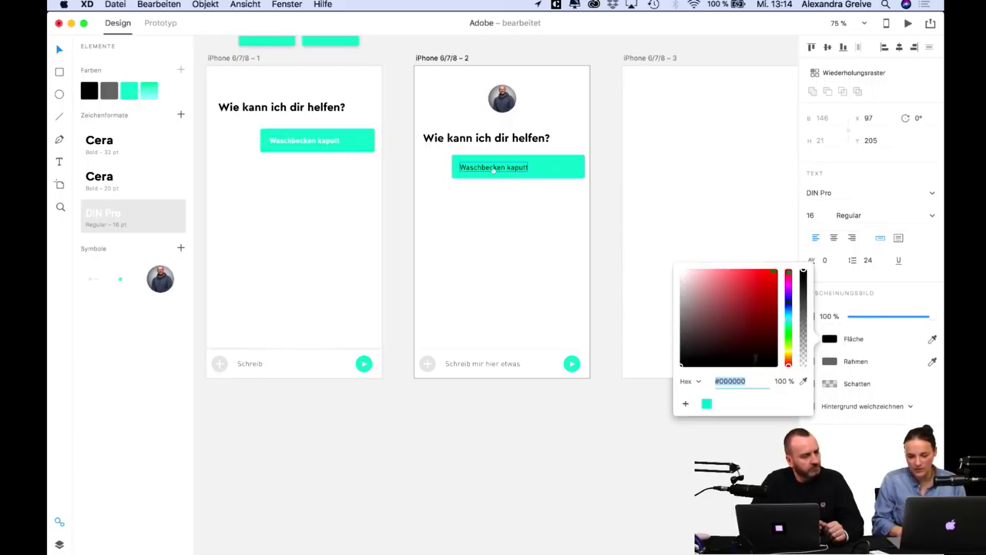
{"action": "left_click_drag", "start_coordinate": [755, 358], "coordinate": [638, 159]}
{"action": "left_click", "coordinate": [623, 112]}
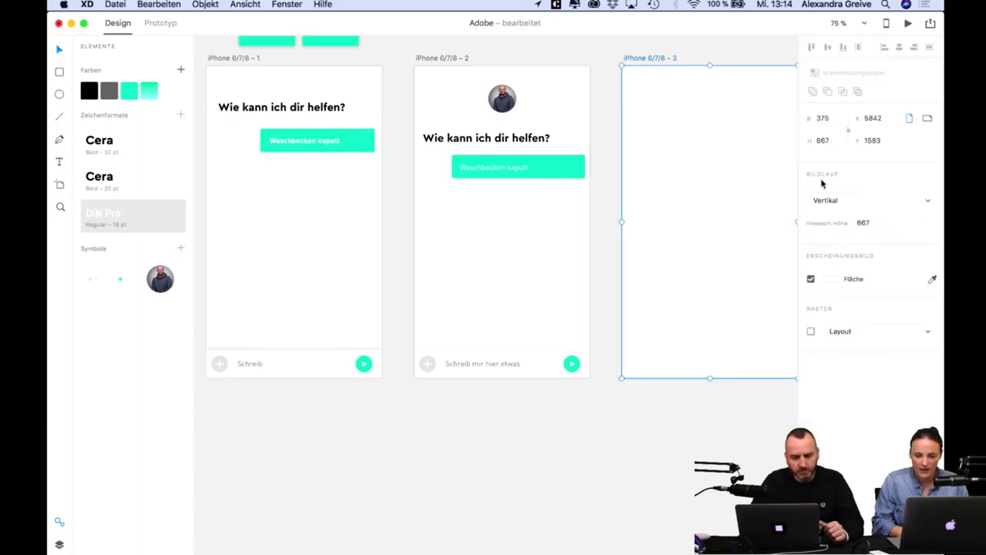
Change the 'Waschbecken kaputt' label font from DIN Pro to DIN-Bold.
{"action": "double_click", "coordinate": [509, 168]}
{"action": "left_click", "coordinate": [932, 194]}
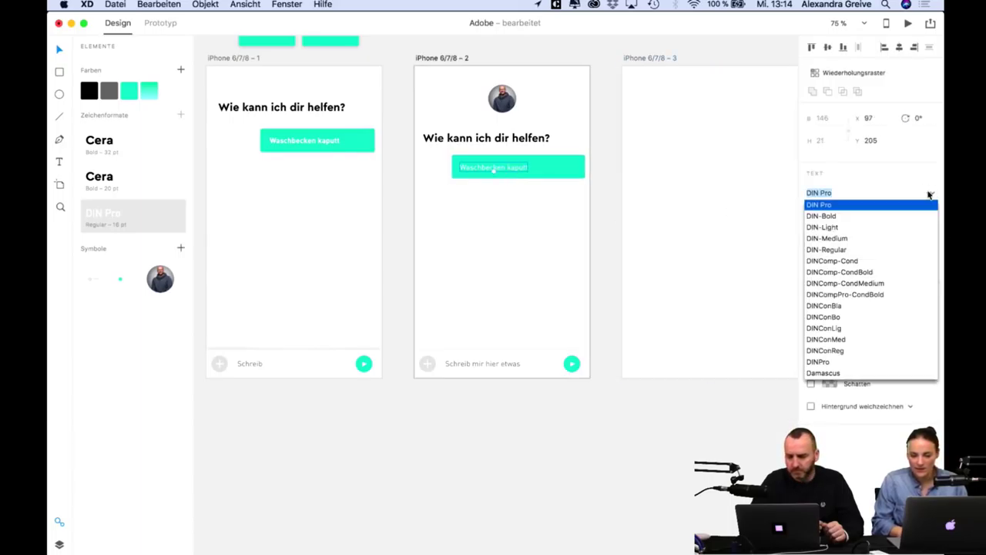
{"action": "left_click", "coordinate": [836, 215]}
{"action": "left_click", "coordinate": [642, 226]}
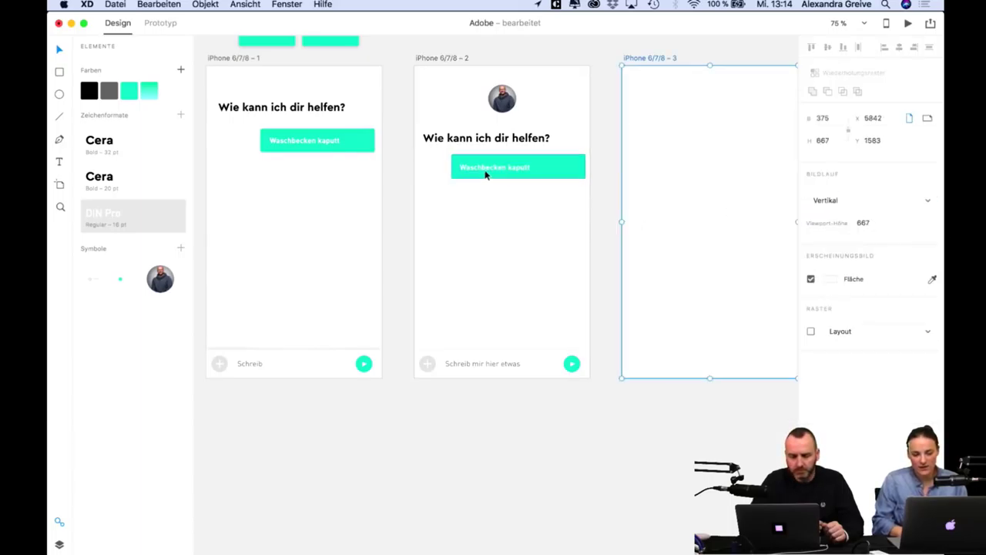
{"action": "double_click", "coordinate": [486, 169]}
{"action": "double_click", "coordinate": [502, 177]}
{"action": "key", "text": "Escape"}
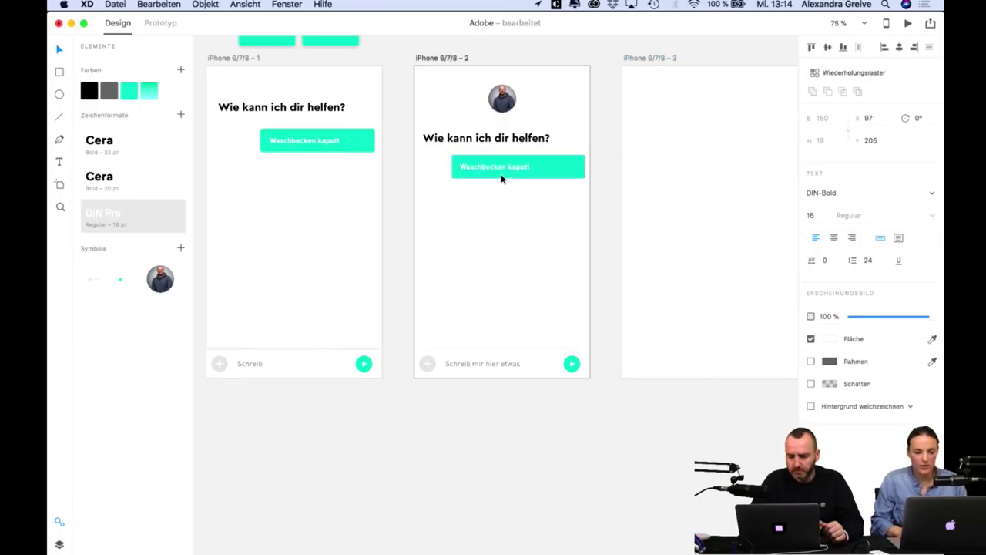
{"action": "left_click", "coordinate": [623, 296]}
{"action": "left_click", "coordinate": [598, 285]}
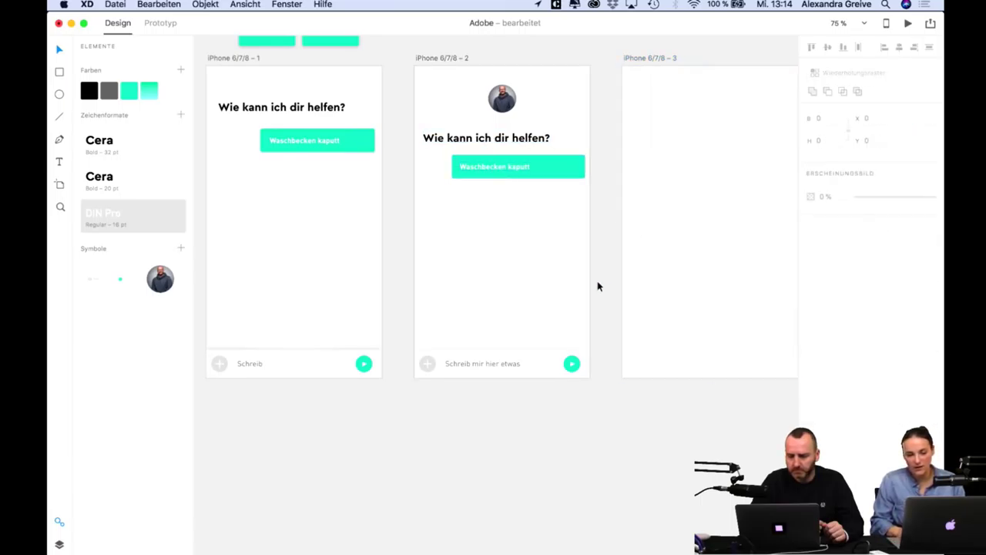
{"action": "scroll", "coordinate": [596, 285], "scroll_direction": "right", "scroll_amount": 2}
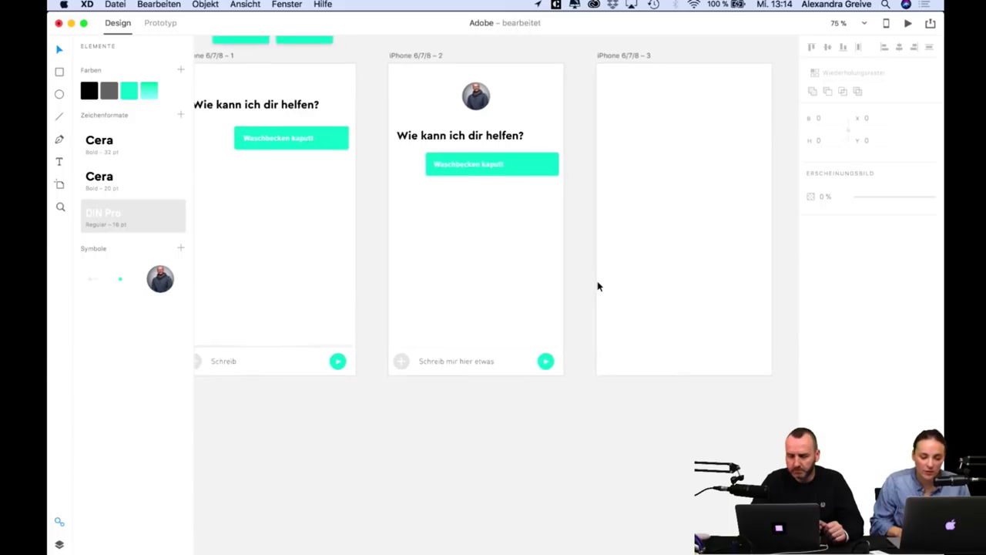
{"action": "scroll", "coordinate": [498, 280], "scroll_direction": "up", "scroll_amount": 3}
{"action": "scroll", "coordinate": [498, 281], "scroll_direction": "left", "scroll_amount": 3}
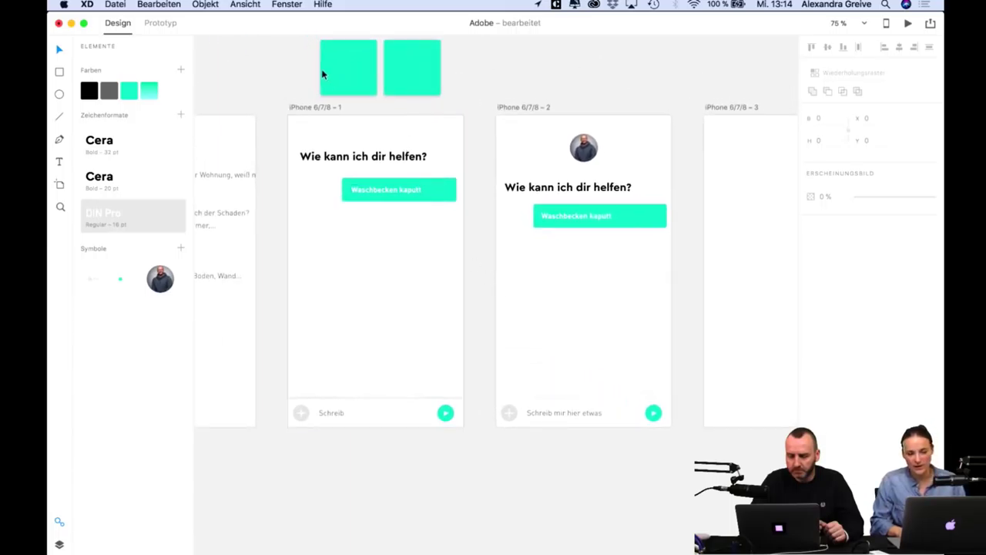
{"action": "scroll", "coordinate": [614, 327], "scroll_direction": "right", "scroll_amount": 3}
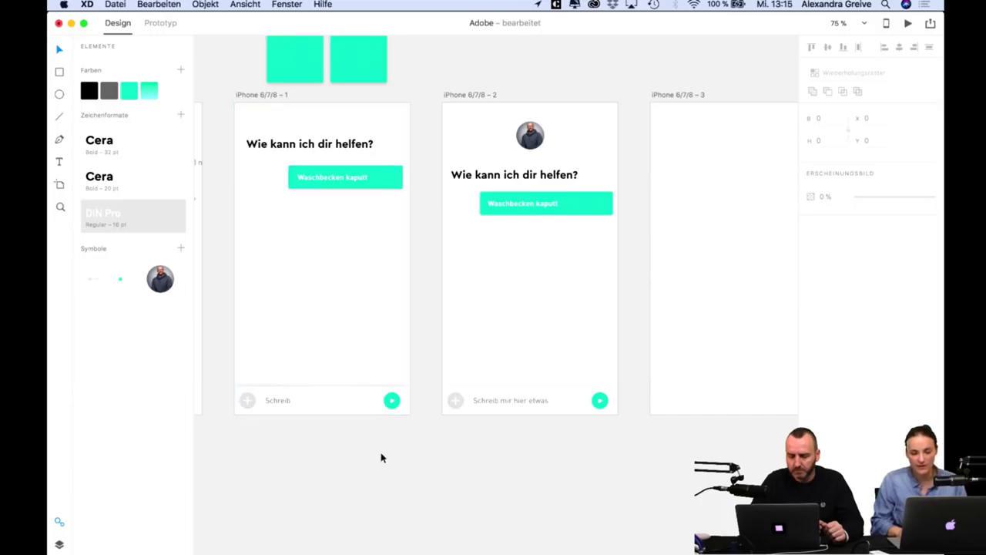
{"action": "scroll", "coordinate": [381, 457], "scroll_direction": "down", "scroll_amount": 3}
{"action": "scroll", "coordinate": [381, 457], "scroll_direction": "right", "scroll_amount": 3}
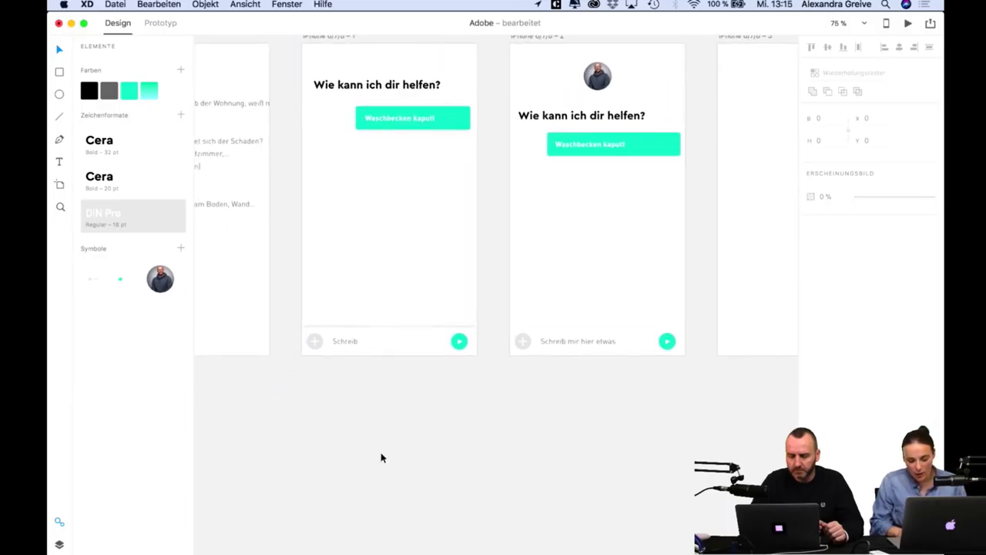
{"action": "left_click", "coordinate": [115, 4]}
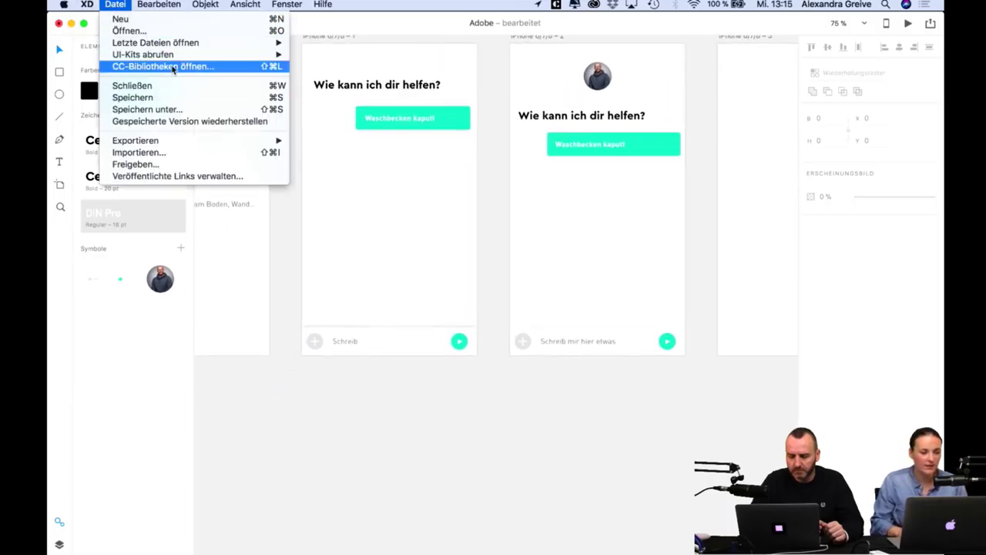
Drag the hotel icon-set graphic from the Mieterapp CC library onto the canvas.
{"action": "left_click", "coordinate": [354, 190]}
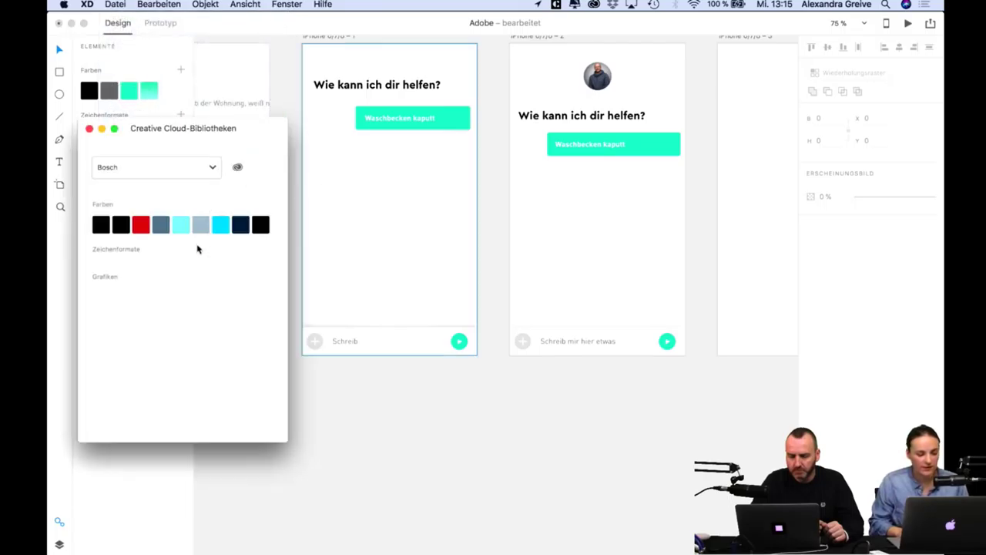
{"action": "left_click", "coordinate": [132, 161]}
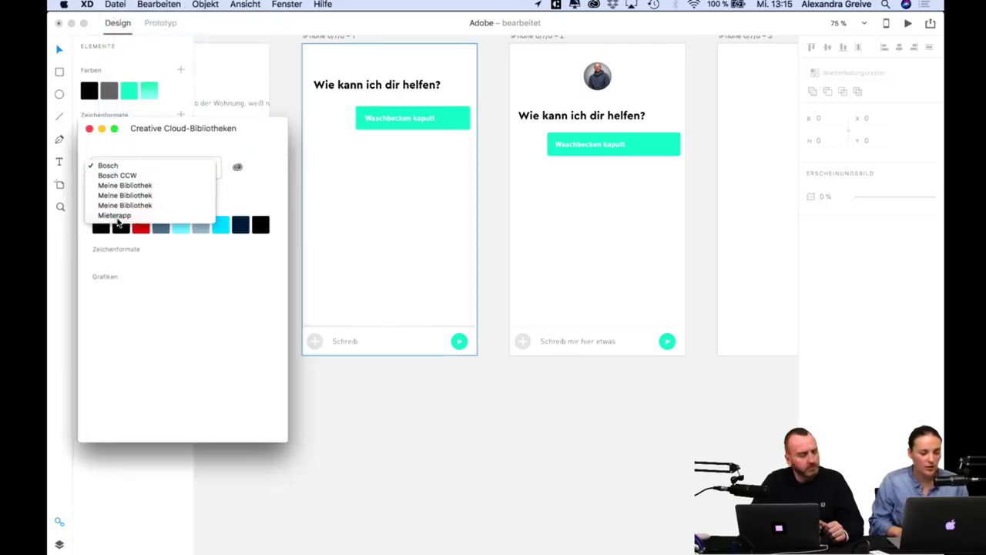
{"action": "left_click", "coordinate": [120, 220]}
{"action": "scroll", "coordinate": [184, 324], "scroll_direction": "down", "scroll_amount": 3}
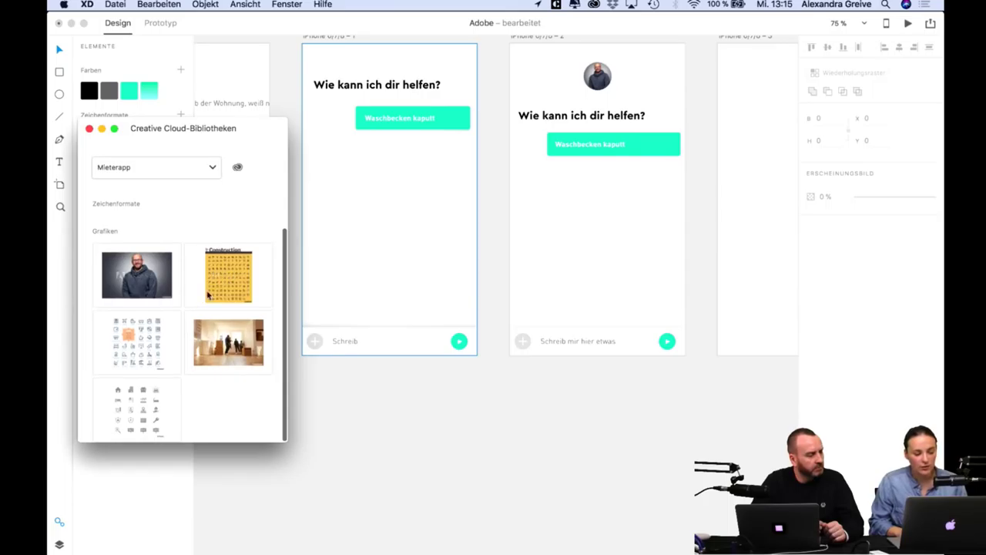
{"action": "left_click", "coordinate": [146, 352]}
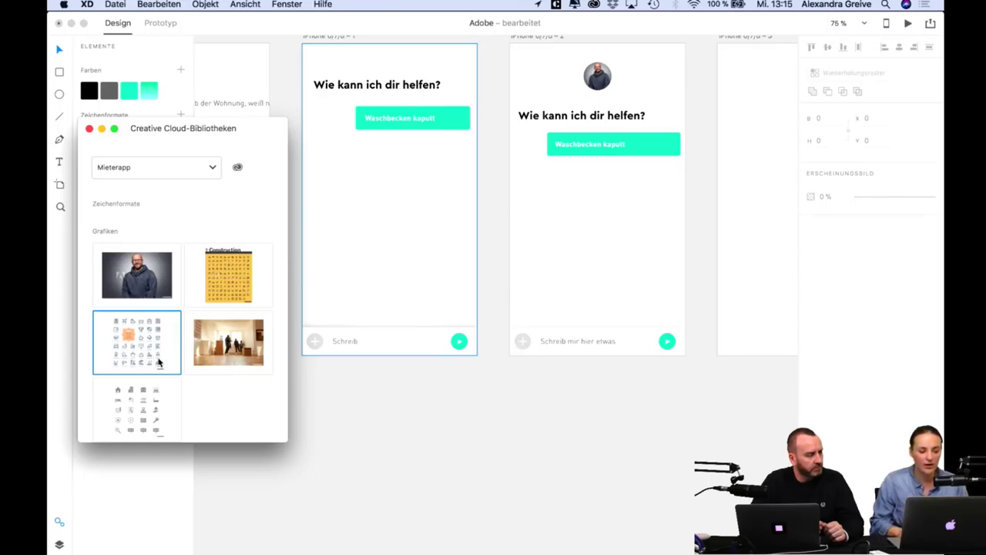
{"action": "left_click_drag", "start_coordinate": [158, 362], "coordinate": [515, 452]}
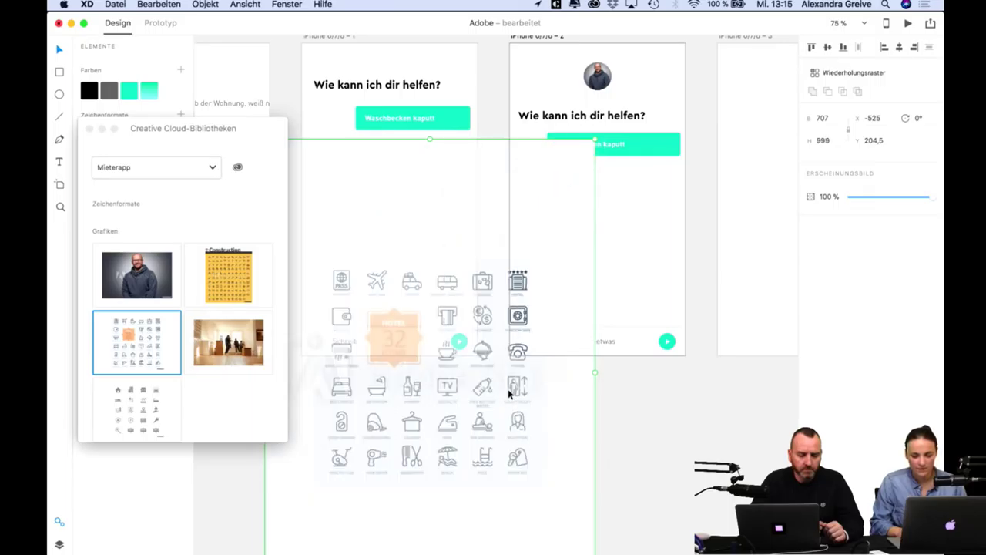
Adjust the placed icon set and open its Adobe Stock page.
{"action": "scroll", "coordinate": [532, 432], "scroll_direction": "down", "scroll_amount": 3}
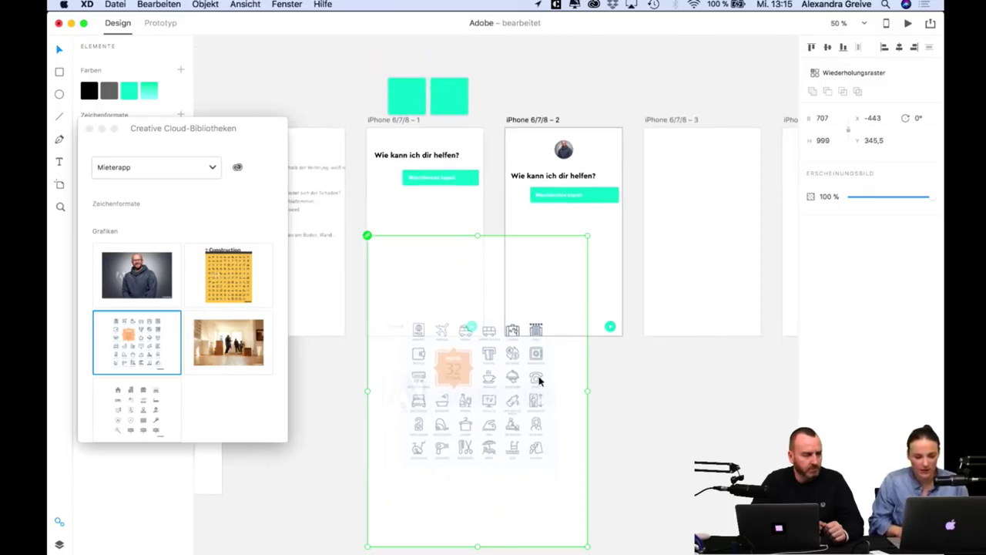
{"action": "left_click_drag", "start_coordinate": [539, 379], "coordinate": [497, 506]}
{"action": "scroll", "coordinate": [500, 451], "scroll_direction": "down", "scroll_amount": 5}
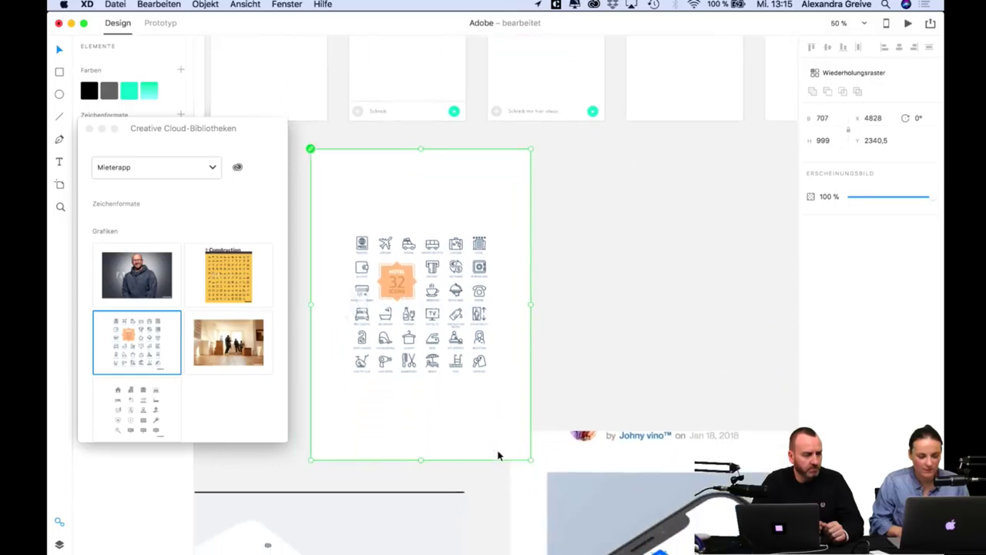
{"action": "right_click", "coordinate": [128, 328]}
{"action": "left_click", "coordinate": [153, 342]}
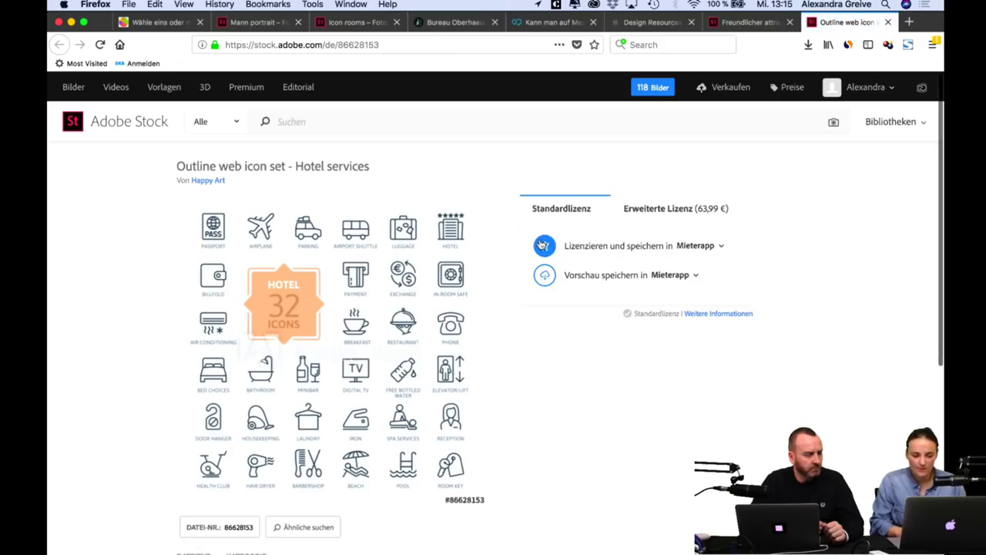
License the 'Outline web icon set - Hotel services' into Mieterapp and return to XD.
{"action": "left_click", "coordinate": [543, 245]}
{"action": "mouse_move", "coordinate": [355, 531]}
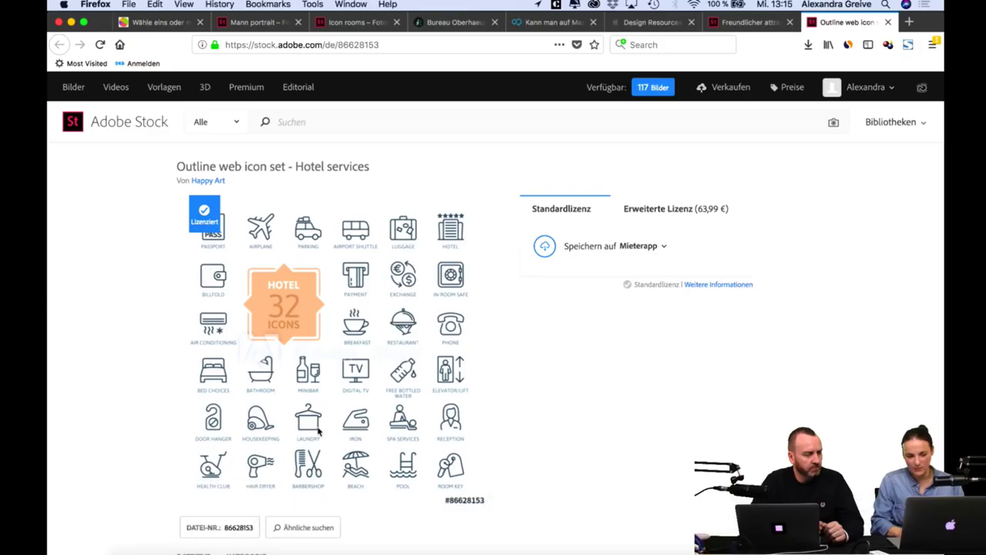
{"action": "left_click", "coordinate": [241, 537]}
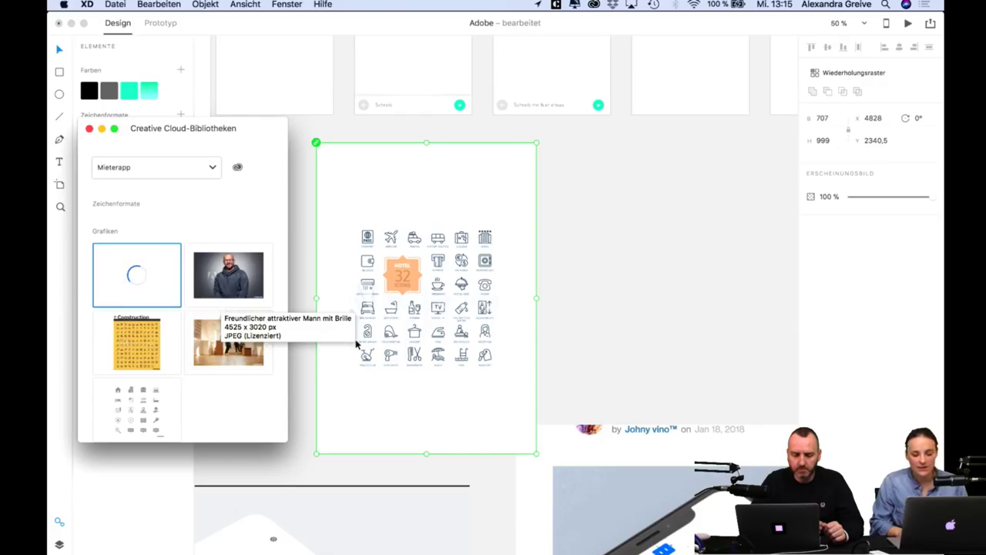
Reposition the hotel icon set at 100% zoom, moving it lower and to the right.
{"action": "scroll", "coordinate": [356, 344], "scroll_direction": "down", "scroll_amount": 3}
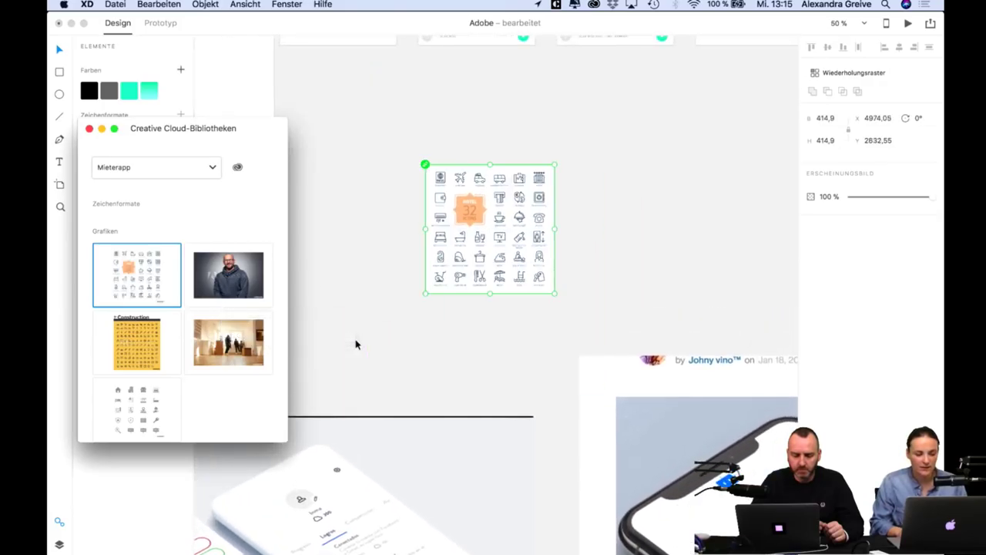
{"action": "left_click", "coordinate": [616, 253]}
{"action": "key", "text": "super+1"}
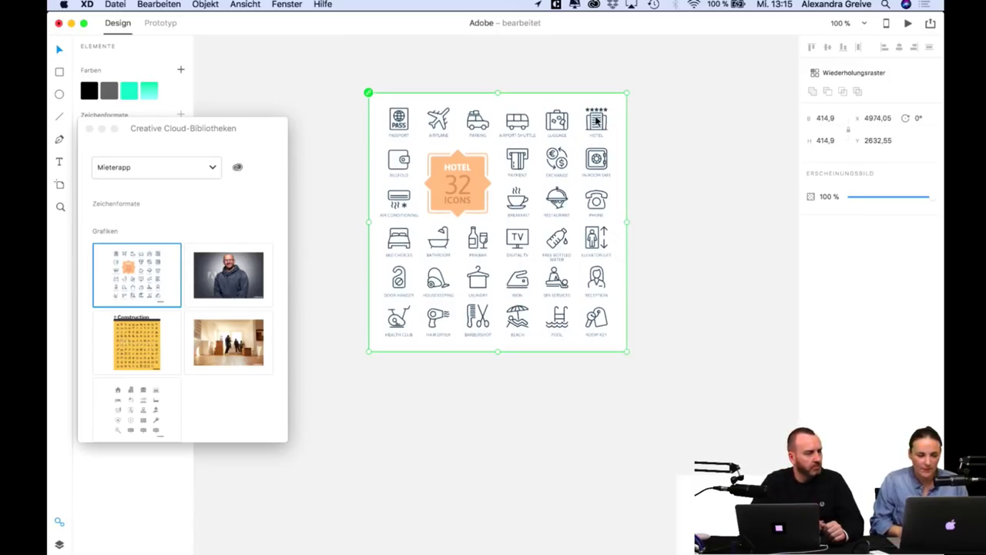
{"action": "left_click_drag", "start_coordinate": [595, 121], "coordinate": [581, 202]}
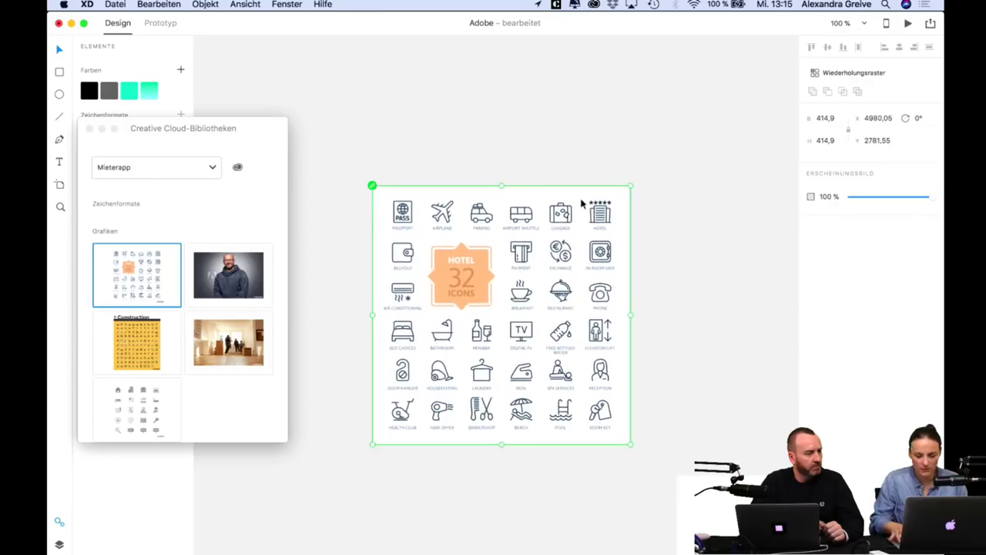
{"action": "scroll", "coordinate": [582, 203], "scroll_direction": "up", "scroll_amount": 5}
{"action": "scroll", "coordinate": [620, 227], "scroll_direction": "right", "scroll_amount": 3}
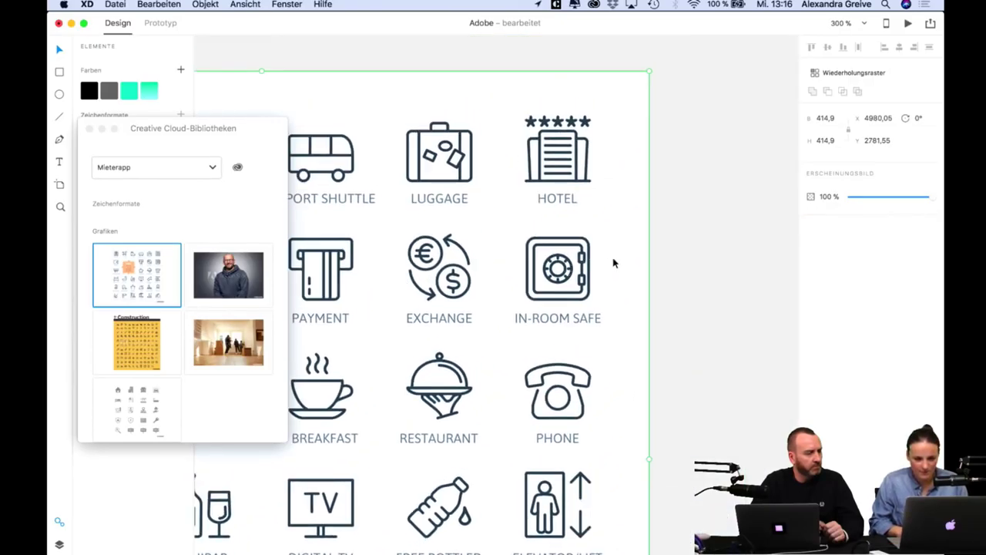
{"action": "left_click_drag", "start_coordinate": [614, 241], "coordinate": [629, 196]}
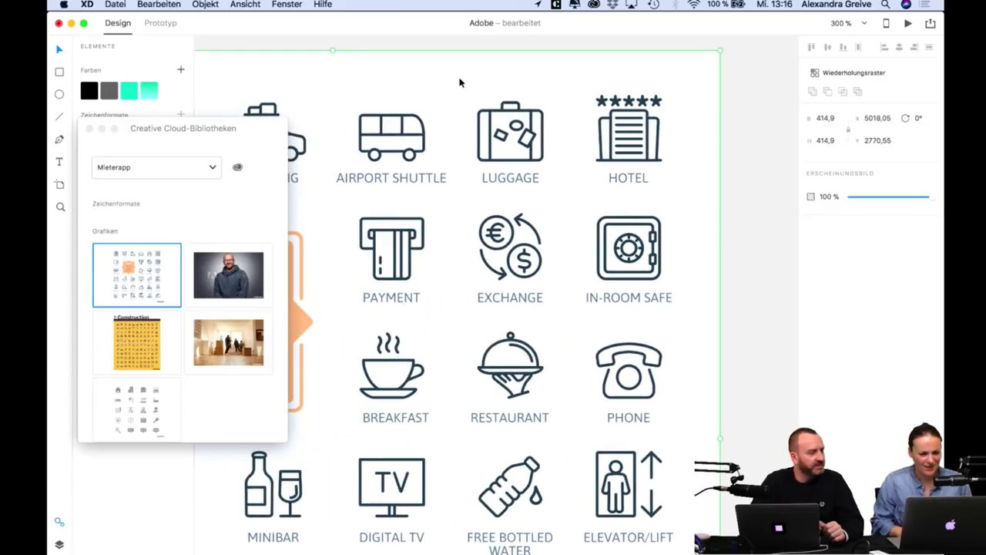
{"action": "left_click_drag", "start_coordinate": [478, 75], "coordinate": [690, 118]}
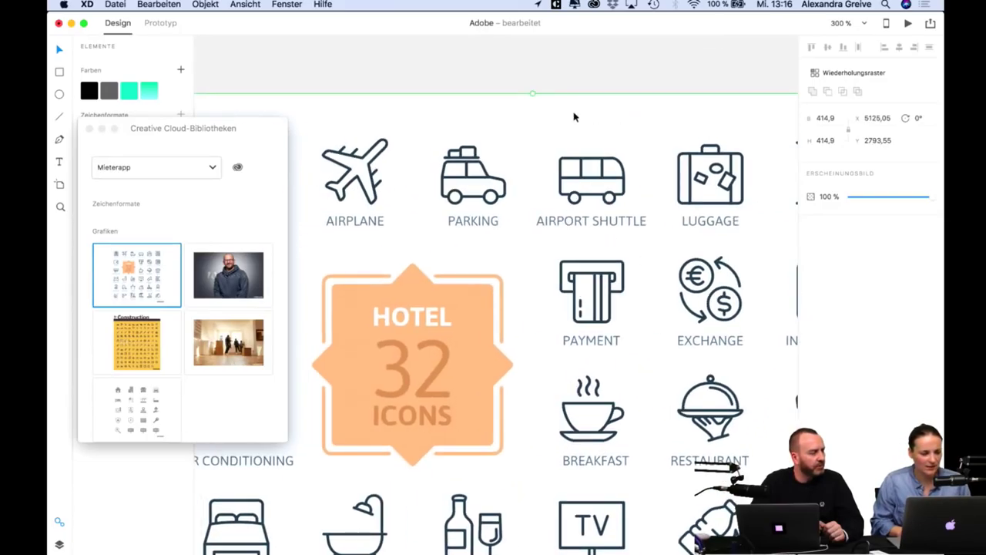
Lock the 'Outline web icon set' layer and zoom out to see all artboards.
{"action": "left_click", "coordinate": [58, 546]}
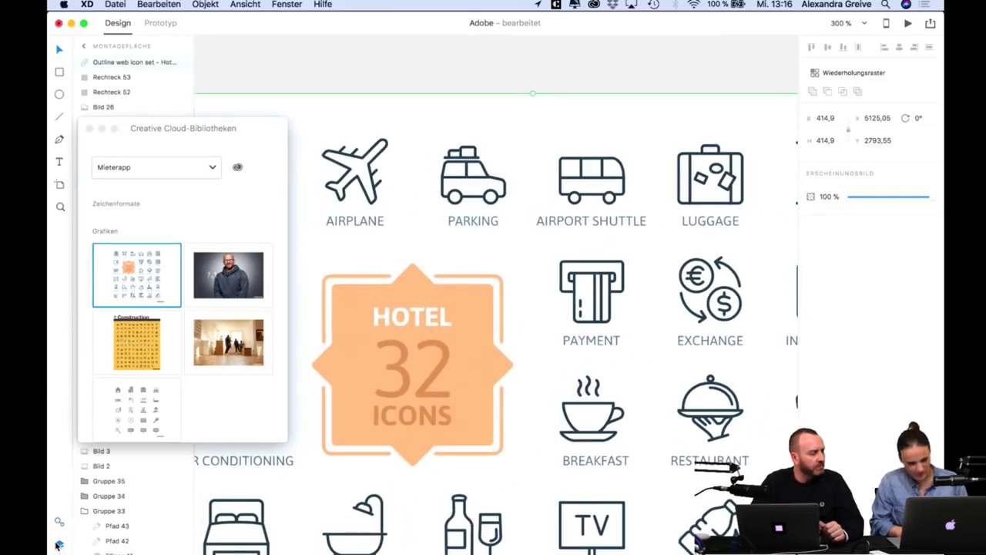
{"action": "left_click", "coordinate": [168, 63]}
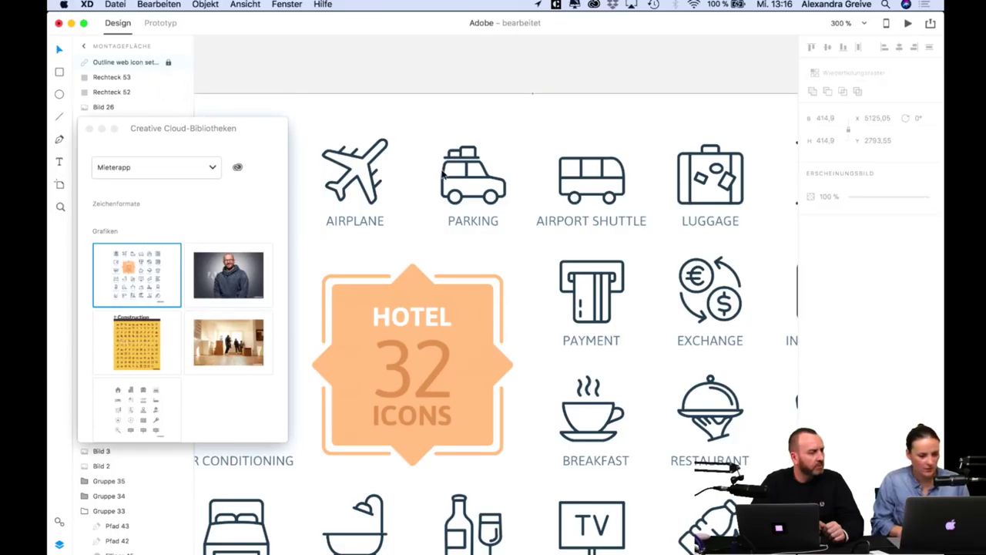
{"action": "scroll", "coordinate": [464, 171], "scroll_direction": "right", "scroll_amount": 5}
{"action": "key", "text": "super+1"}
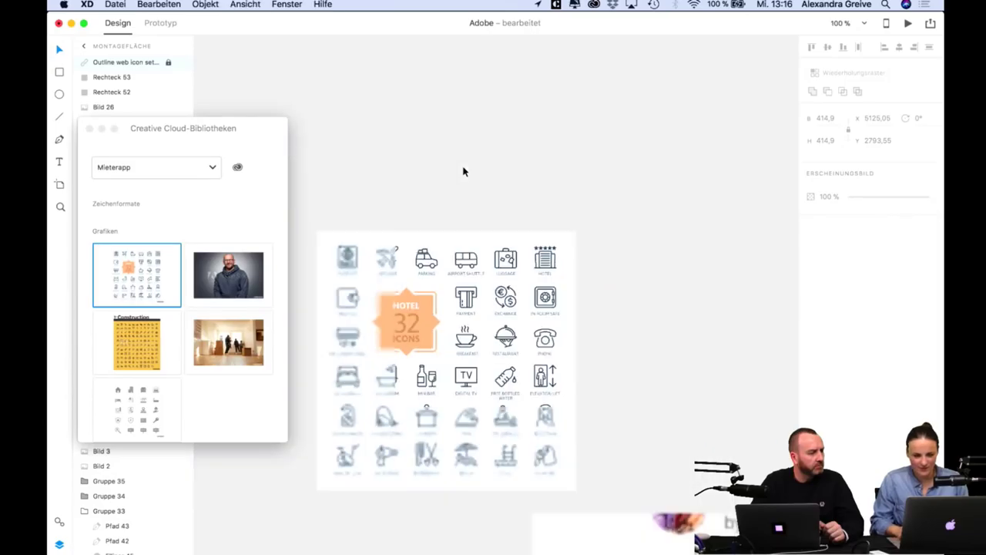
{"action": "key", "text": "super+minus"}
{"action": "key", "text": "super+minus"}
{"action": "scroll", "coordinate": [661, 270], "scroll_direction": "down", "scroll_amount": 5}
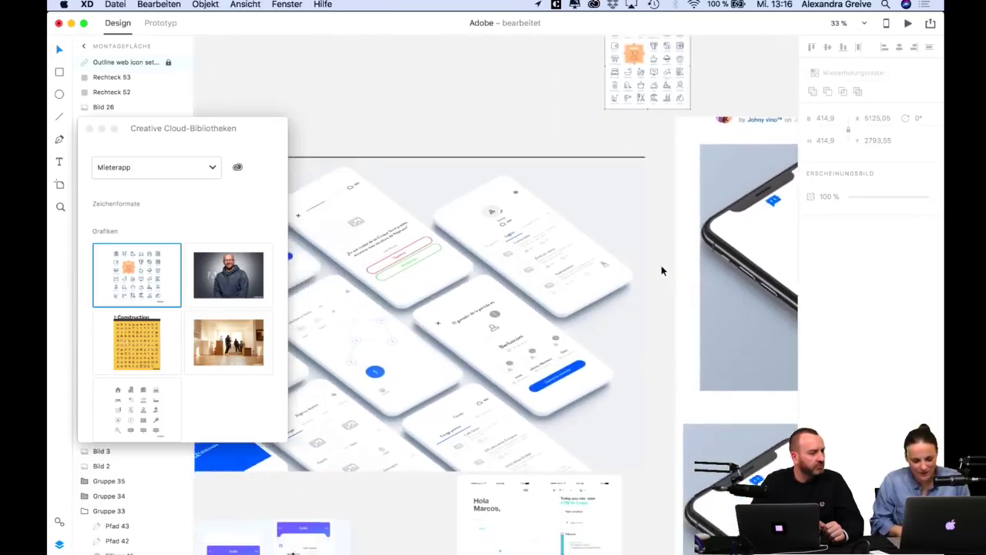
{"action": "key", "text": "super+minus"}
{"action": "scroll", "coordinate": [661, 265], "scroll_direction": "down", "scroll_amount": 5}
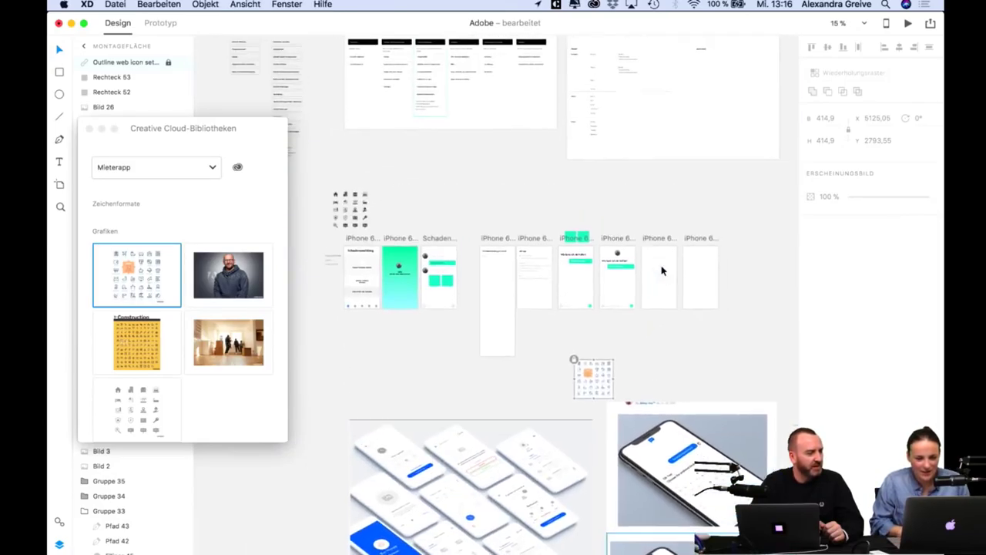
{"action": "scroll", "coordinate": [366, 95], "scroll_direction": "left", "scroll_amount": 5}
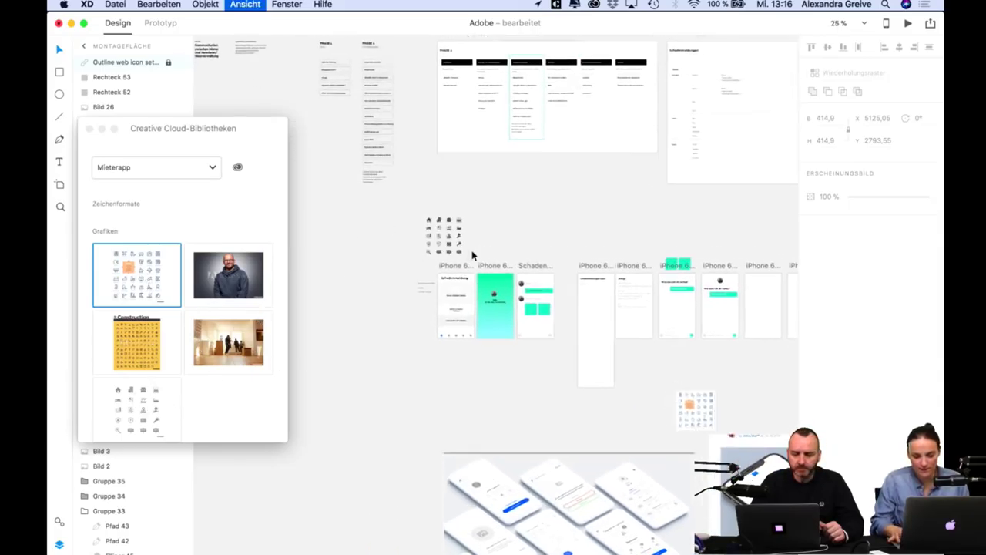
{"action": "scroll", "coordinate": [472, 254], "scroll_direction": "up", "scroll_amount": 5}
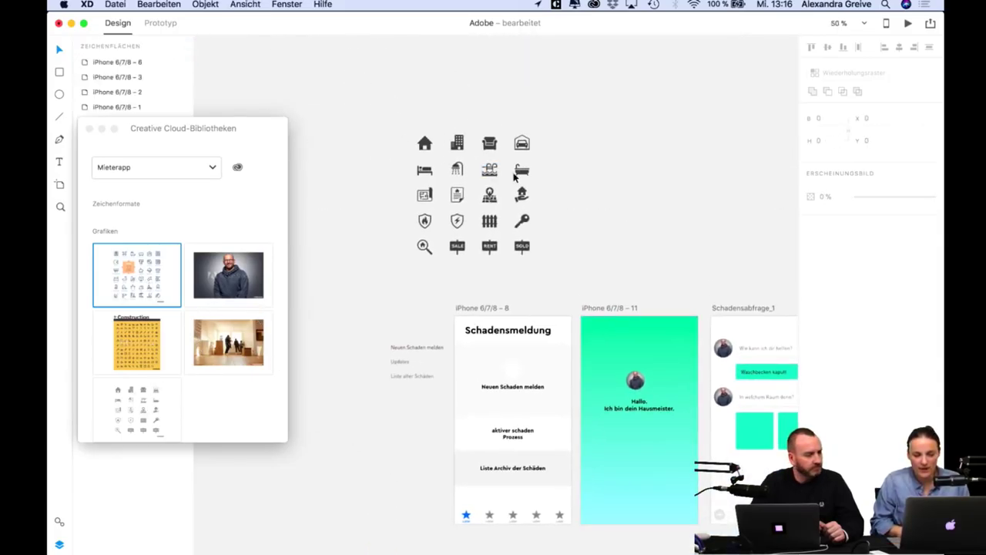
Pull the bathtub icon out of the black icon set below it.
{"action": "left_click", "coordinate": [522, 171]}
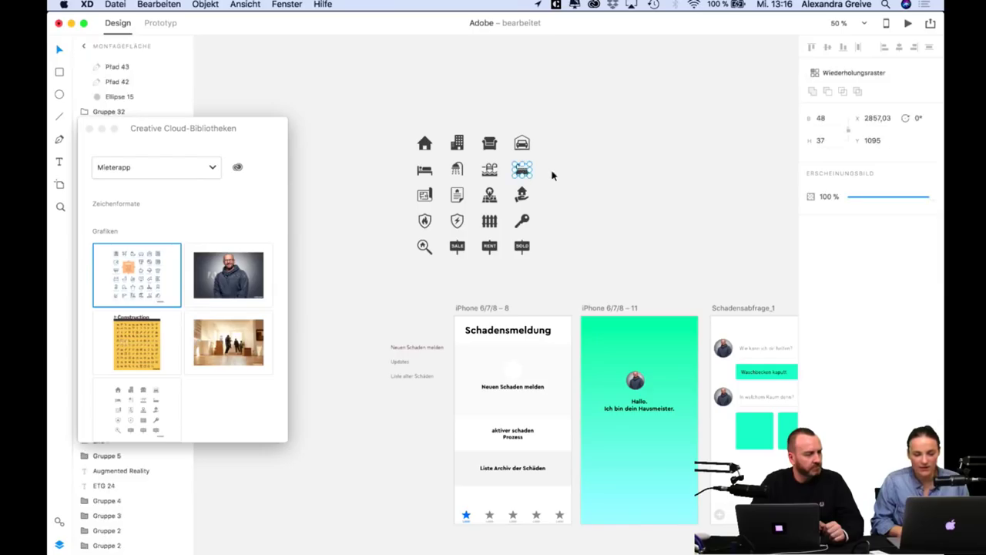
{"action": "left_click_drag", "start_coordinate": [527, 171], "coordinate": [689, 272]}
{"action": "scroll", "coordinate": [693, 276], "scroll_direction": "right", "scroll_amount": 5}
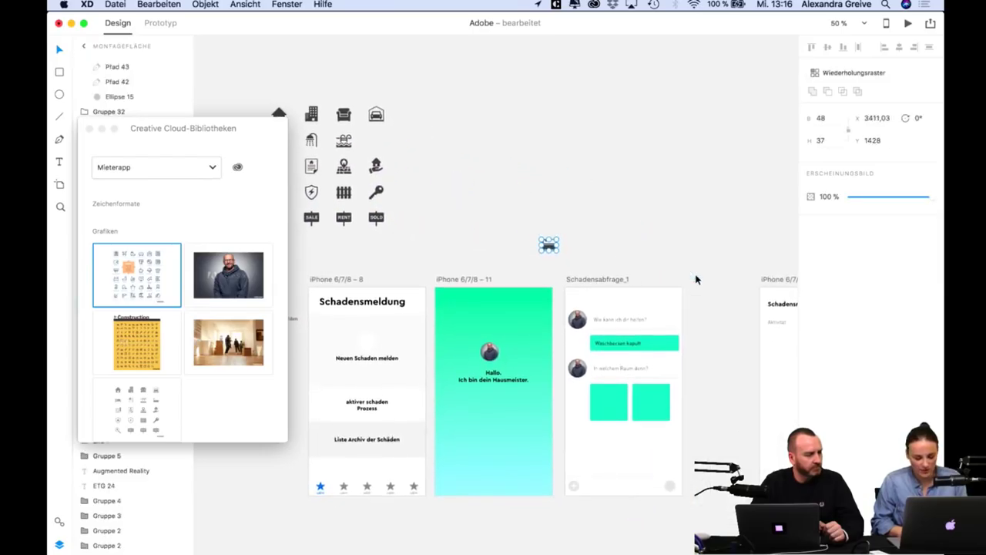
{"action": "left_click", "coordinate": [673, 288]}
{"action": "scroll", "coordinate": [673, 289], "scroll_direction": "up", "scroll_amount": 5}
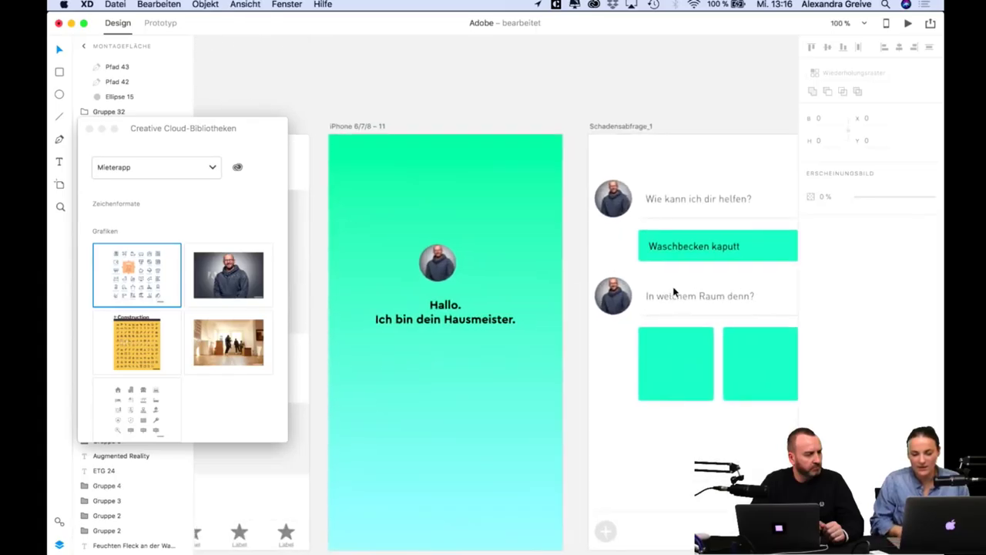
{"action": "scroll", "coordinate": [674, 291], "scroll_direction": "right", "scroll_amount": 5}
{"action": "scroll", "coordinate": [673, 291], "scroll_direction": "down", "scroll_amount": 2}
Paste the bathtub icon onto the left turquoise tile and inspect its fill colour.
{"action": "left_click", "coordinate": [498, 289]}
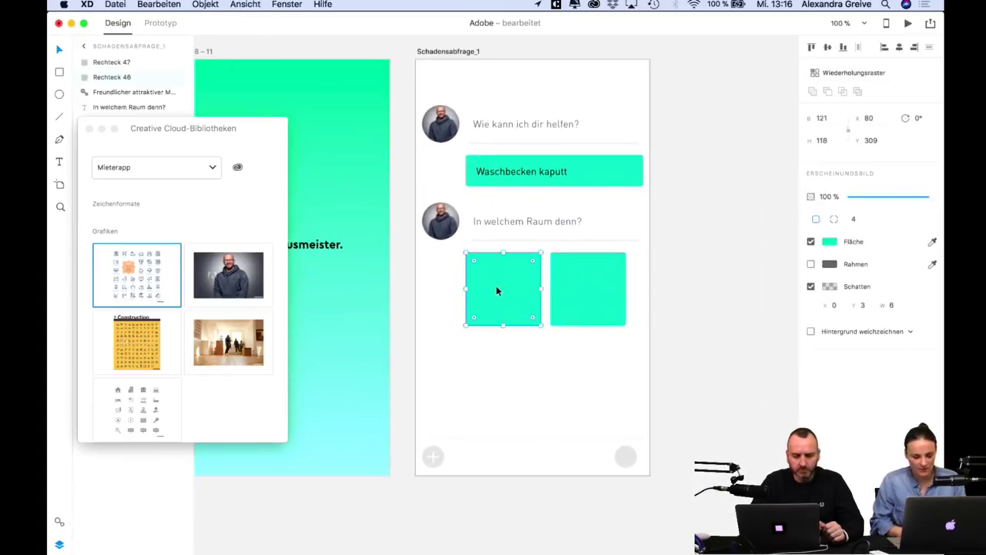
{"action": "key", "text": "super+v"}
{"action": "left_click_drag", "start_coordinate": [529, 268], "coordinate": [502, 290]}
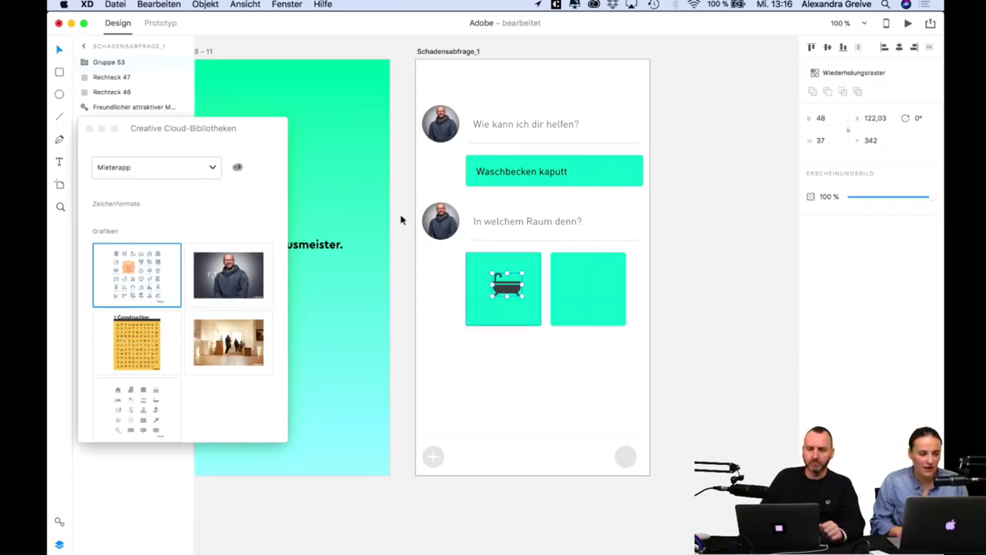
{"action": "left_click", "coordinate": [58, 523]}
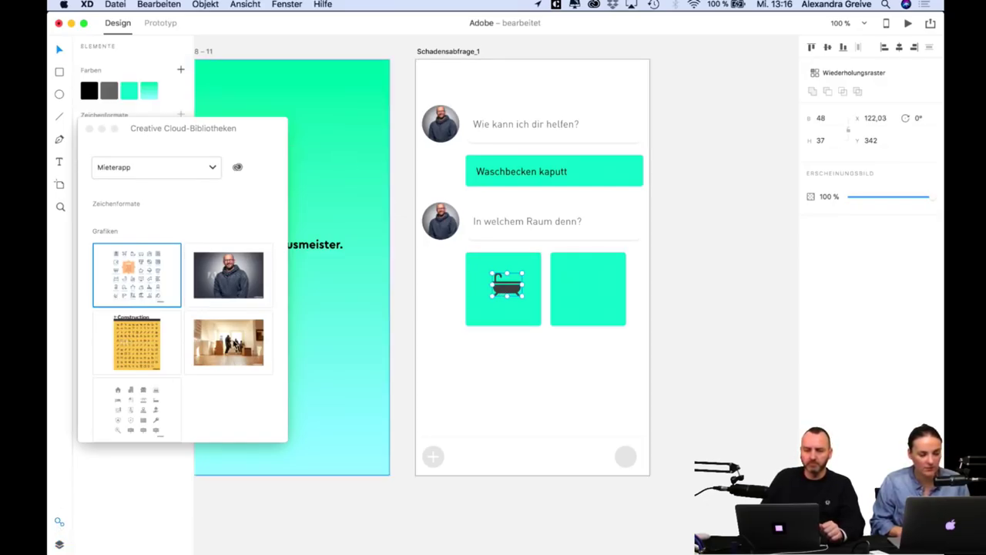
{"action": "double_click", "coordinate": [506, 289]}
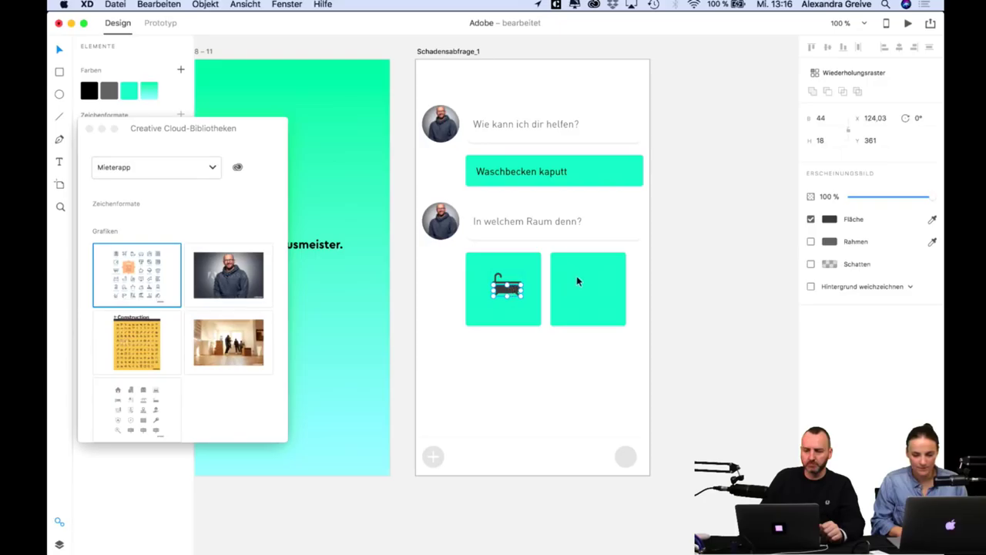
{"action": "left_click", "coordinate": [829, 221]}
{"action": "left_click", "coordinate": [509, 338]}
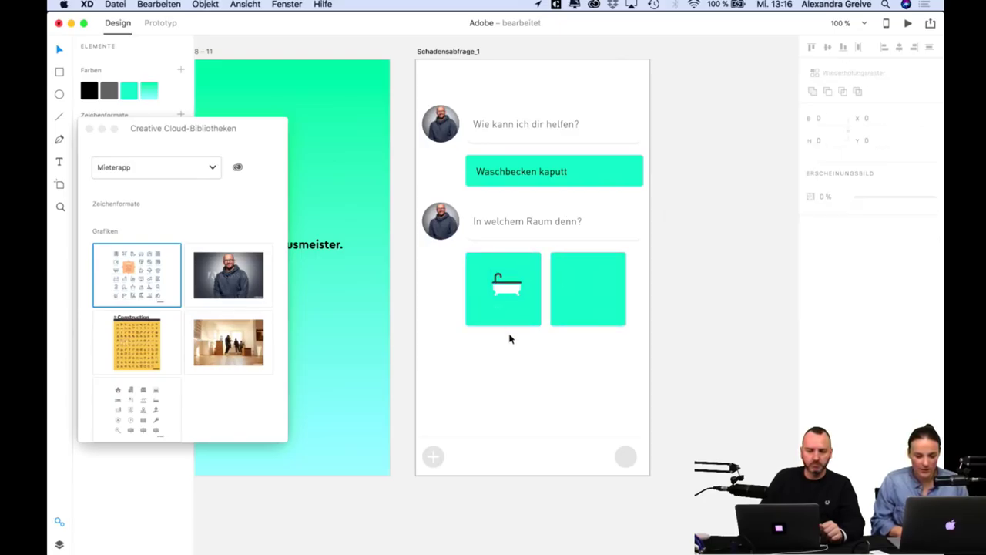
Set the bathtub icon's fill to #FFFFFF.
{"action": "key", "text": "super+plus"}
{"action": "key", "text": "super+plus"}
{"action": "key", "text": "super+plus"}
{"action": "left_click", "coordinate": [493, 245]}
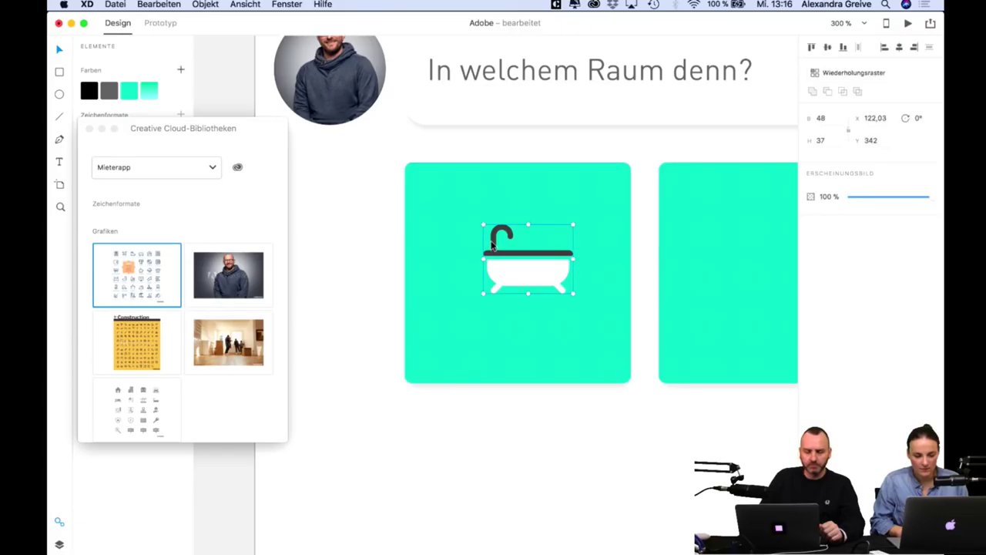
{"action": "left_click", "coordinate": [829, 220]}
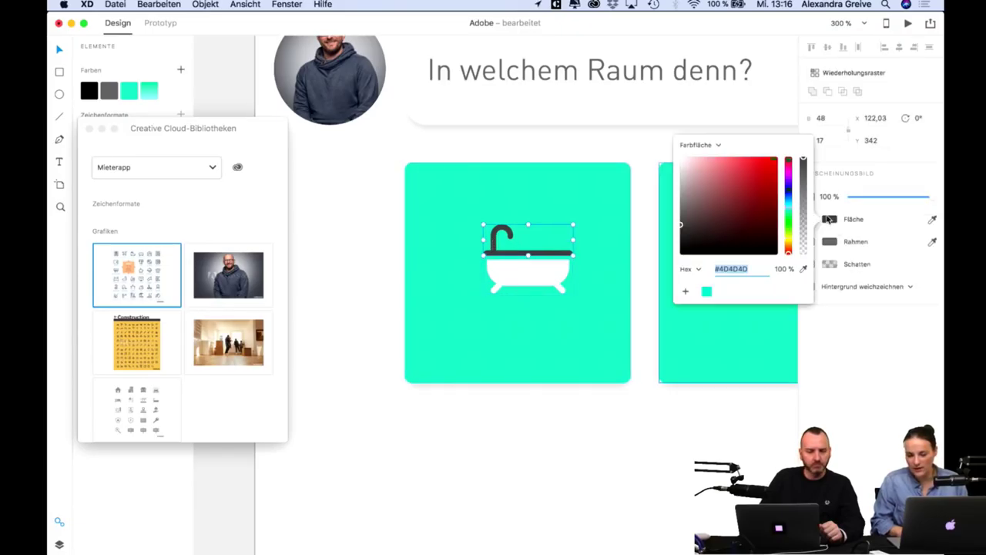
{"action": "type", "text": "ffffff"}
{"action": "key", "text": "Return"}
{"action": "key", "text": "Escape"}
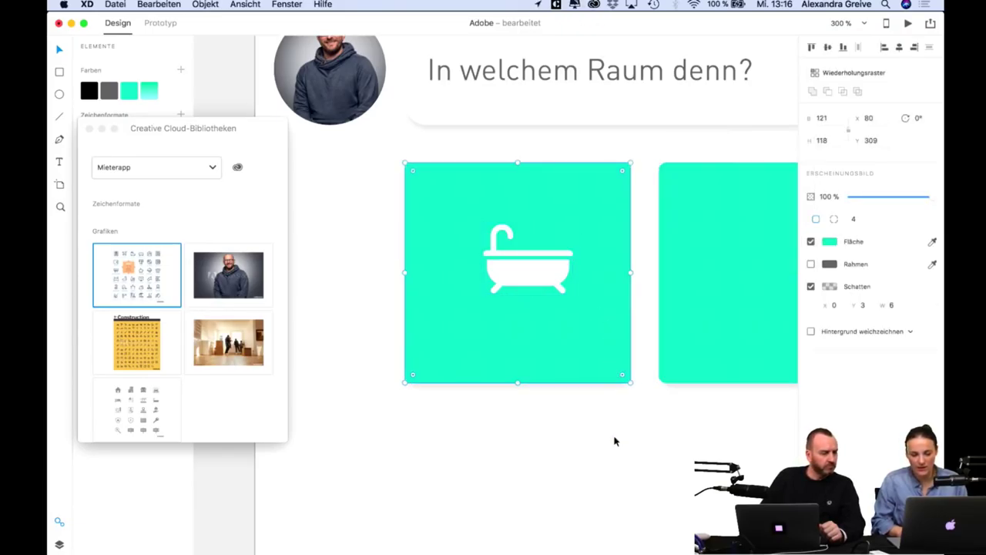
Centre the bathtub vertically and horizontally in the left card.
{"action": "left_click", "coordinate": [581, 282]}
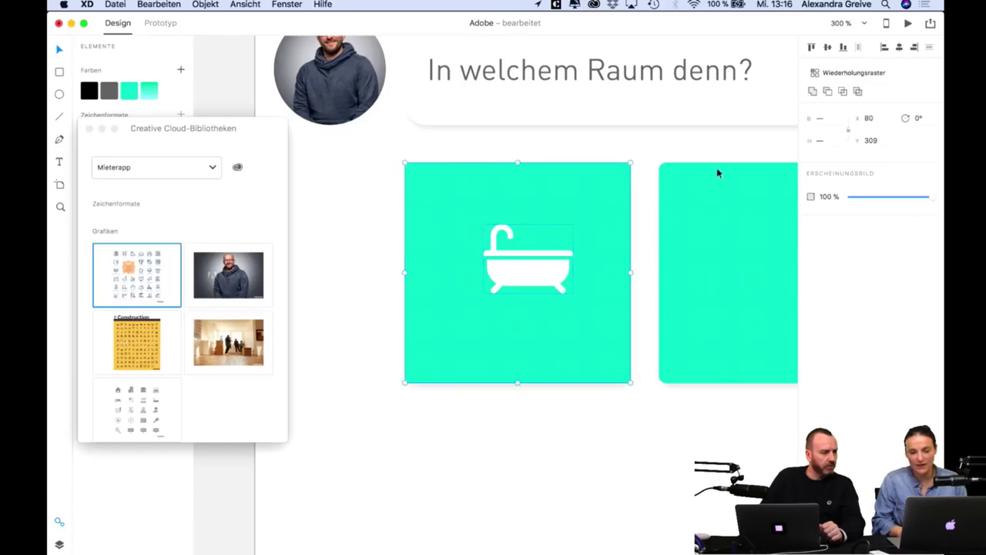
{"action": "left_click", "coordinate": [827, 47]}
{"action": "left_click", "coordinate": [899, 47]}
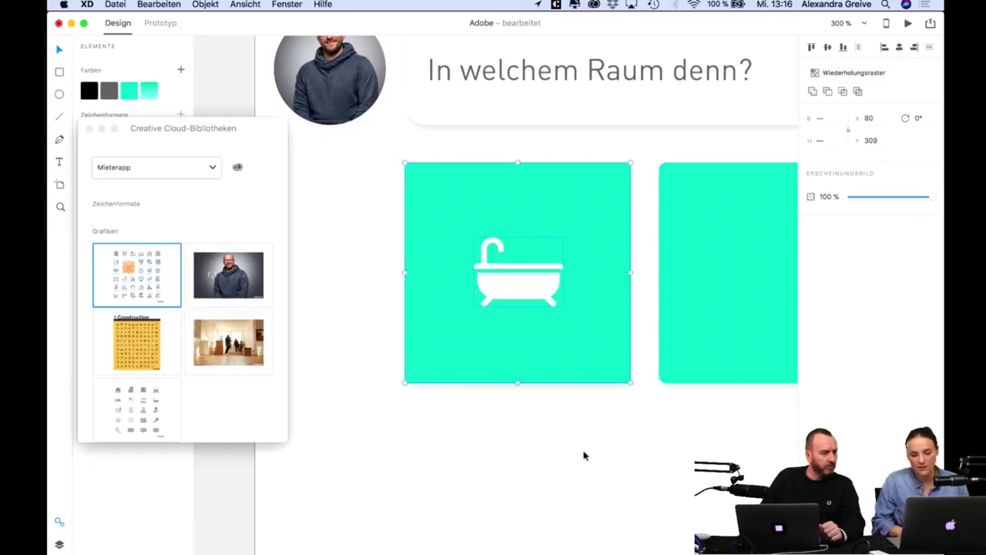
{"action": "double_click", "coordinate": [542, 286]}
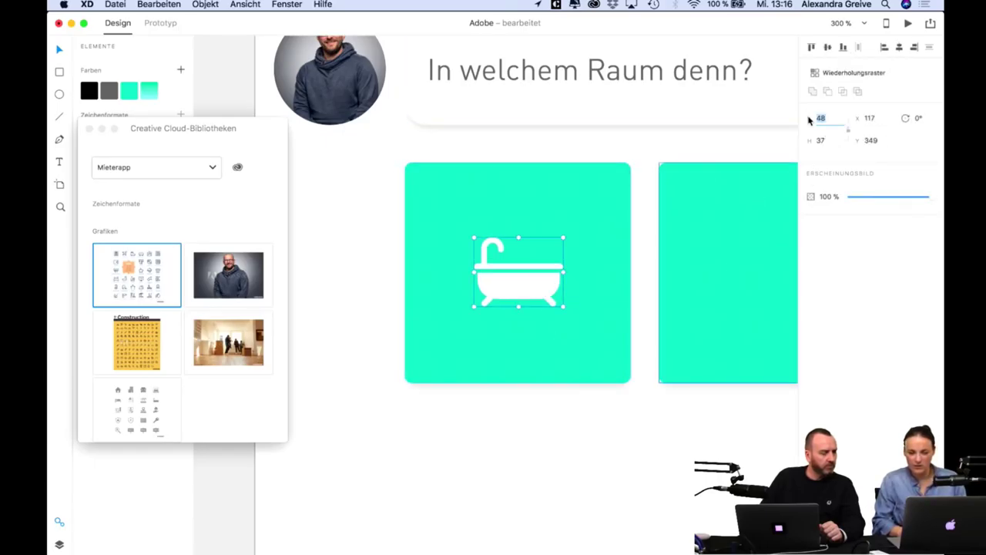
Resize the left turquoise card to 120 × 120.
{"action": "left_click", "coordinate": [617, 221]}
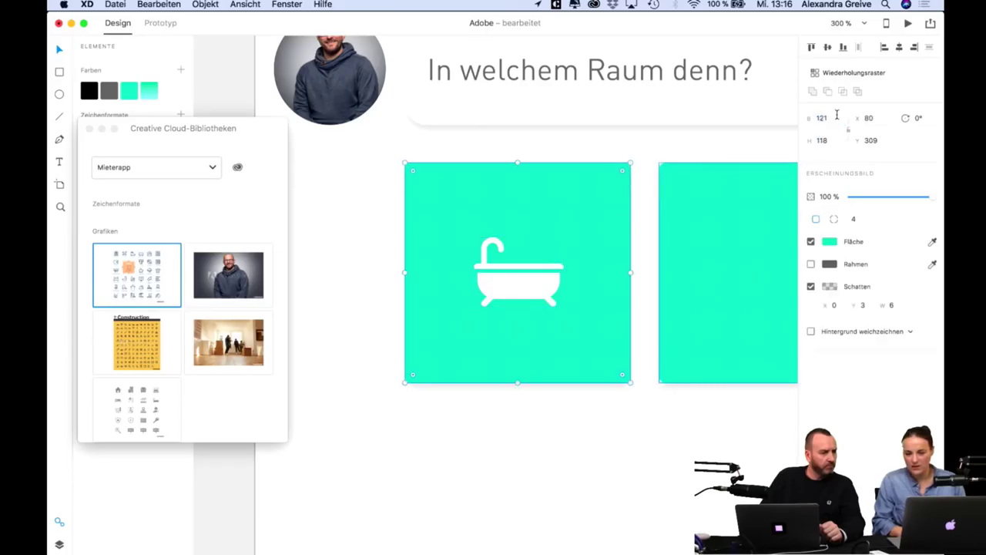
{"action": "type", "text": "120"}
{"action": "key", "text": "Tab"}
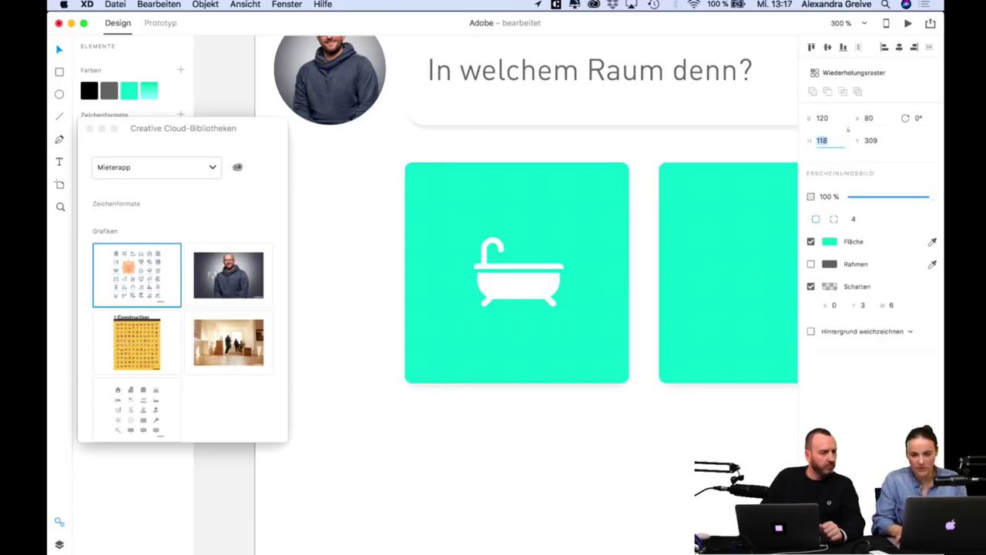
{"action": "type", "text": "120"}
{"action": "key", "text": "Return"}
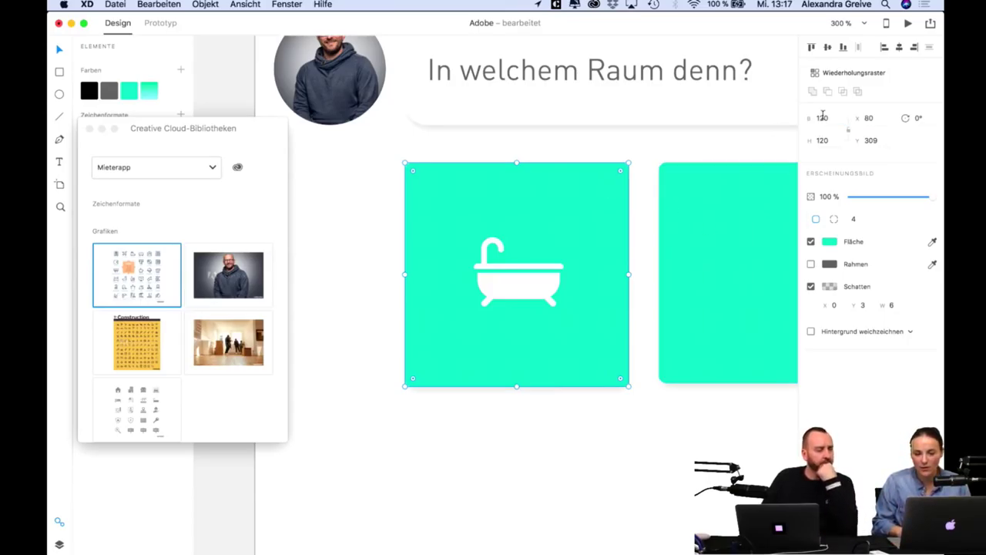
{"action": "left_click", "coordinate": [707, 218]}
Set the right card's width to 120, restoring it after an accidental deletion.
{"action": "left_click", "coordinate": [835, 119]}
{"action": "type", "text": "120"}
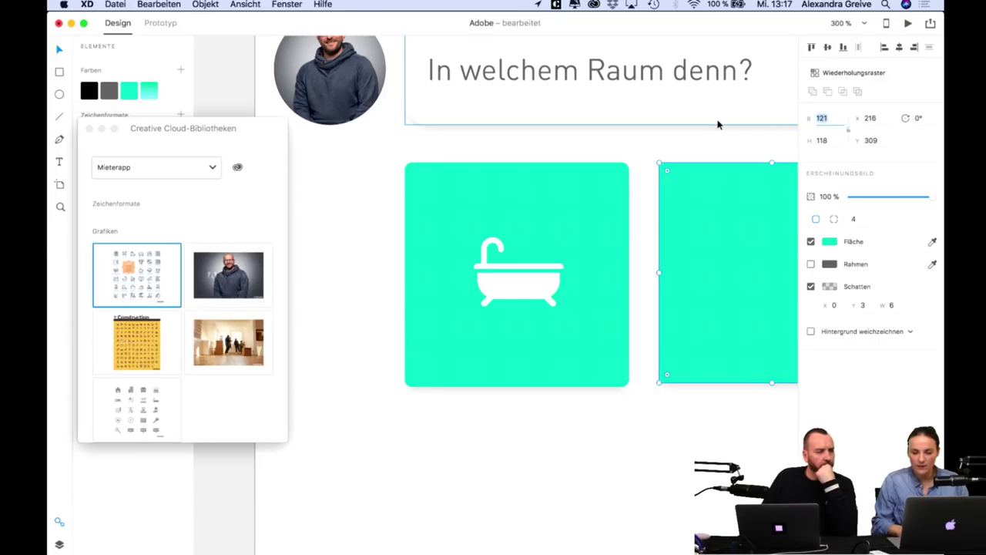
{"action": "key", "text": "Return"}
{"action": "left_click", "coordinate": [704, 179]}
{"action": "key", "text": "Delete"}
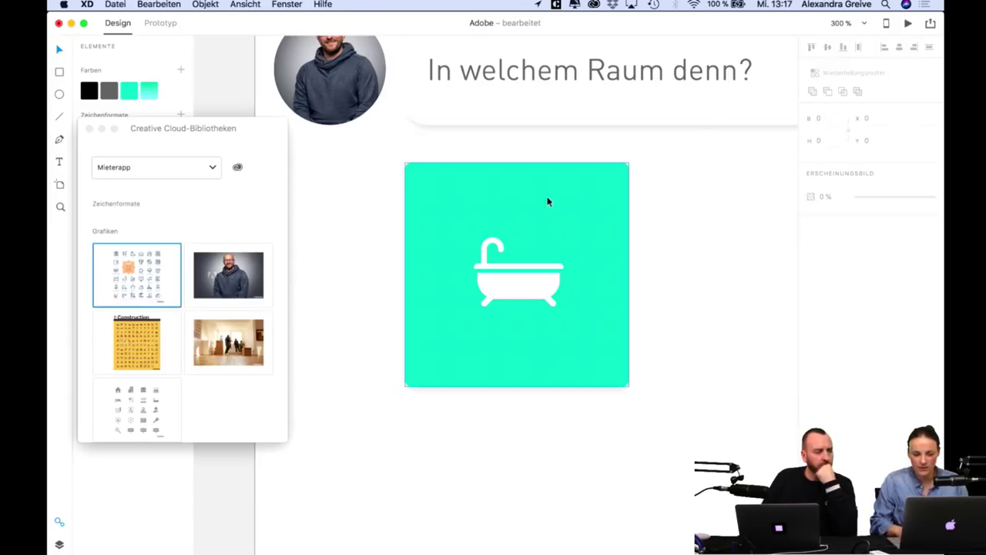
{"action": "left_click", "coordinate": [506, 277]}
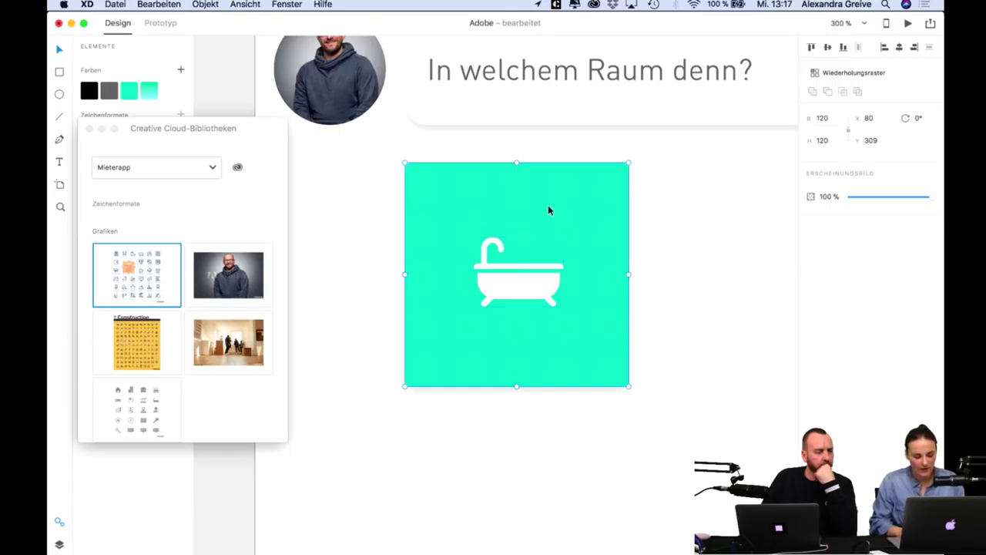
{"action": "key", "text": "super+z"}
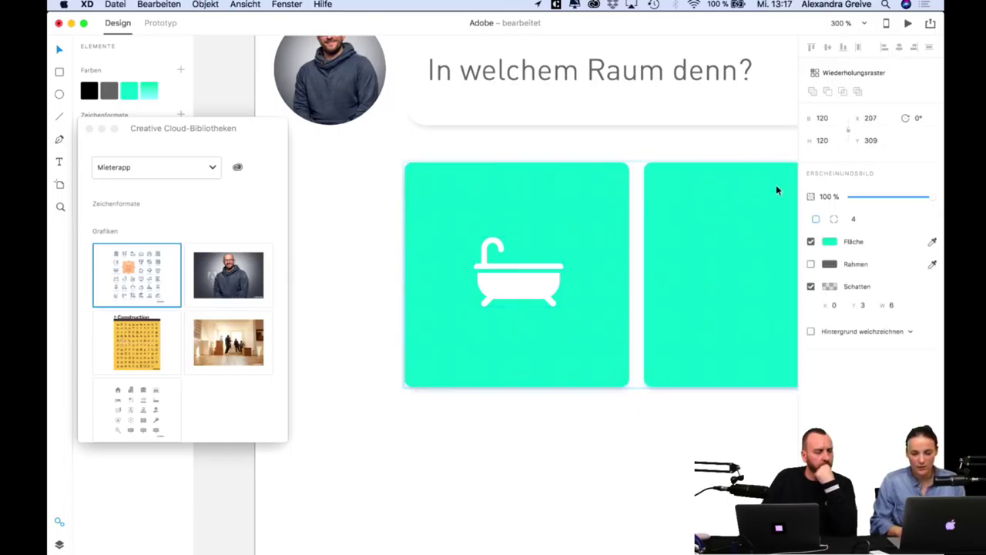
Nudge the right card to leave a 10 px gap from the left card.
{"action": "scroll", "coordinate": [702, 259], "scroll_direction": "right", "scroll_amount": 3}
{"action": "key", "text": "Left"}
{"action": "key", "text": "Left"}
{"action": "key", "text": "Left"}
{"action": "key", "text": "Left"}
{"action": "key", "text": "Left"}
{"action": "key", "text": "Left"}
{"action": "key", "text": "Left"}
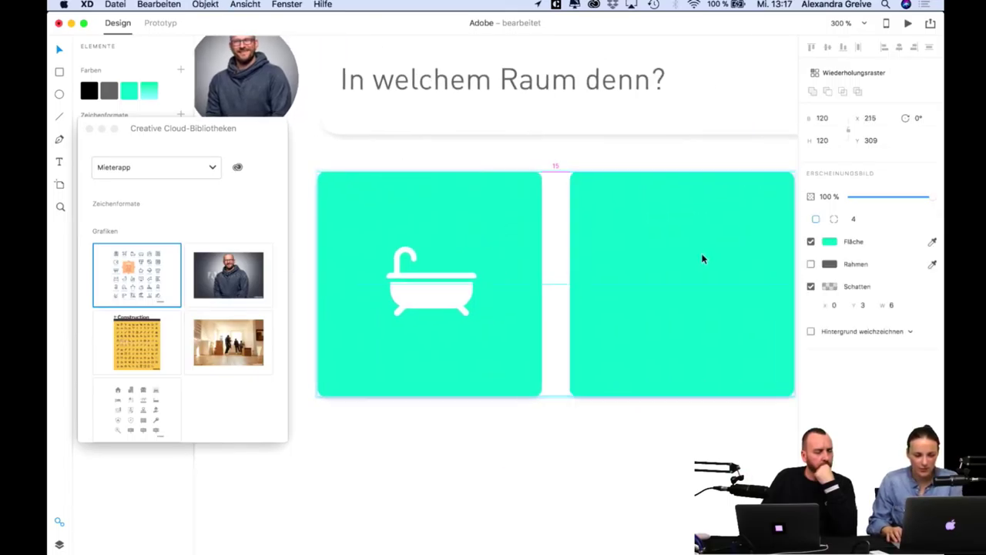
{"action": "key", "text": "Right"}
{"action": "key", "text": "Right"}
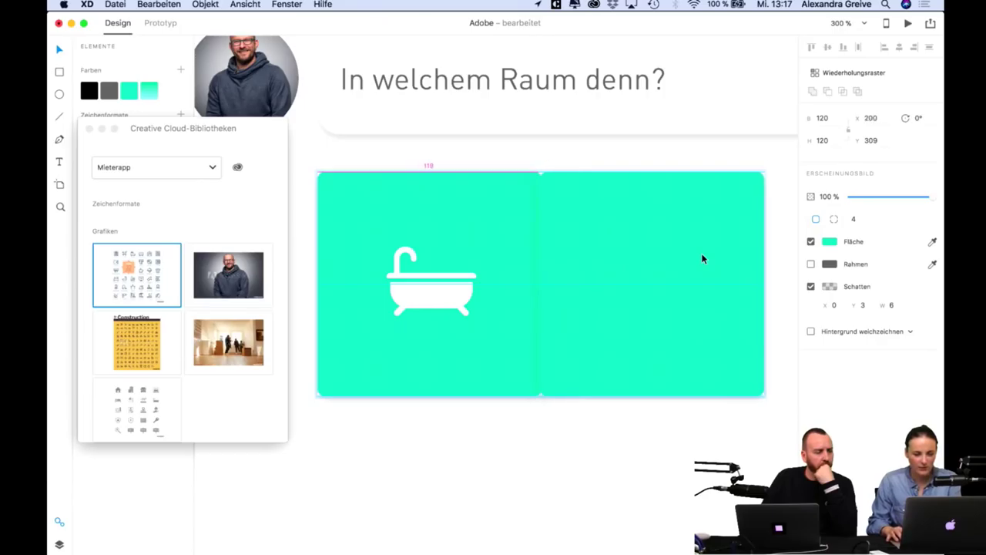
{"action": "key", "text": "shift+Right"}
{"action": "key", "text": "shift+Right"}
{"action": "key", "text": "shift+Left"}
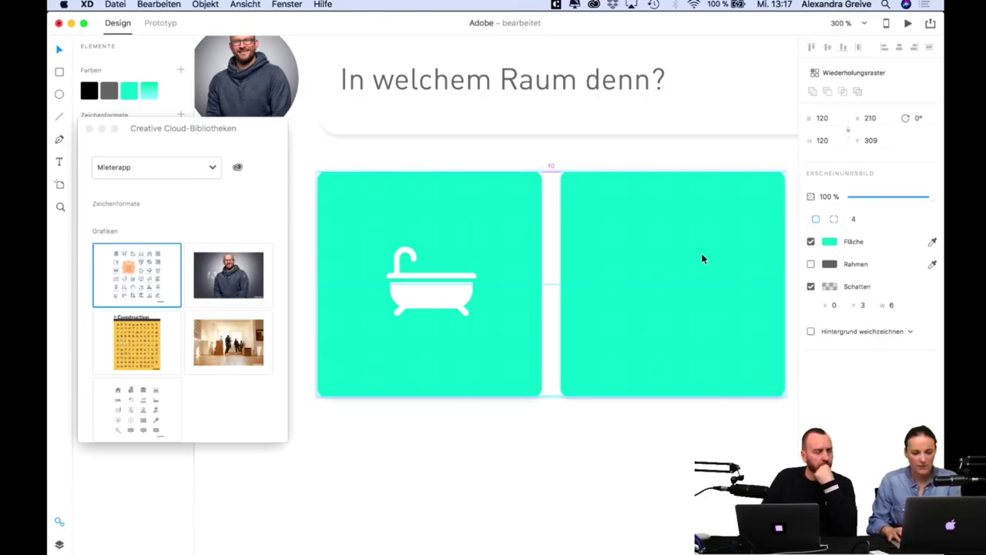
Centre the bathtub icon in the right card and zoom out to fit.
{"action": "left_click", "coordinate": [466, 295]}
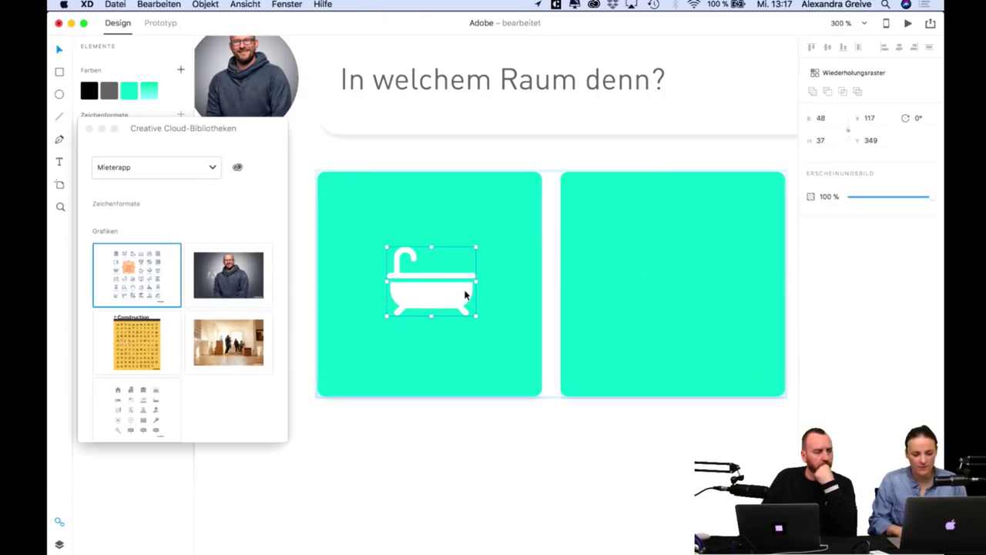
{"action": "left_click", "coordinate": [691, 249], "text": "shift"}
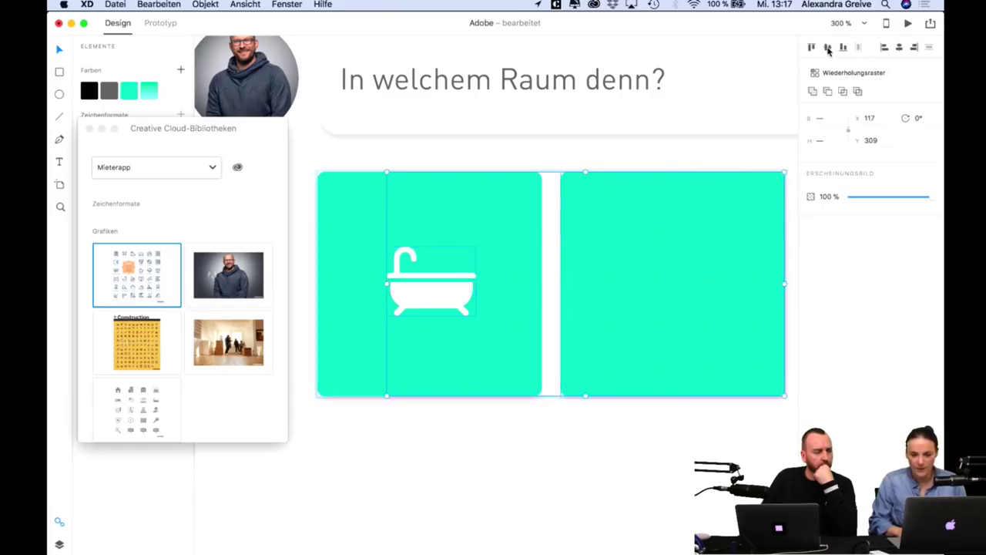
{"action": "left_click", "coordinate": [914, 48]}
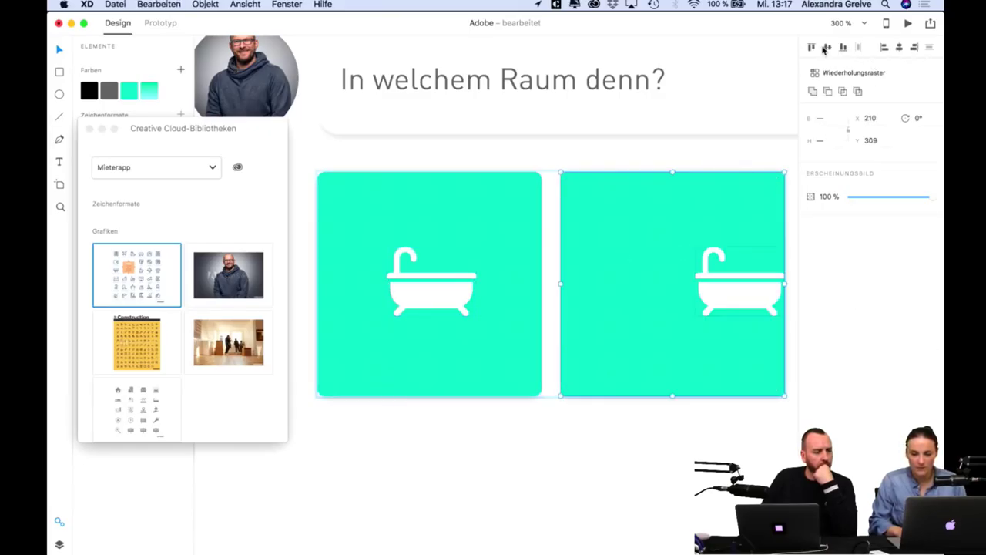
{"action": "left_click", "coordinate": [900, 49]}
{"action": "left_click", "coordinate": [683, 481]}
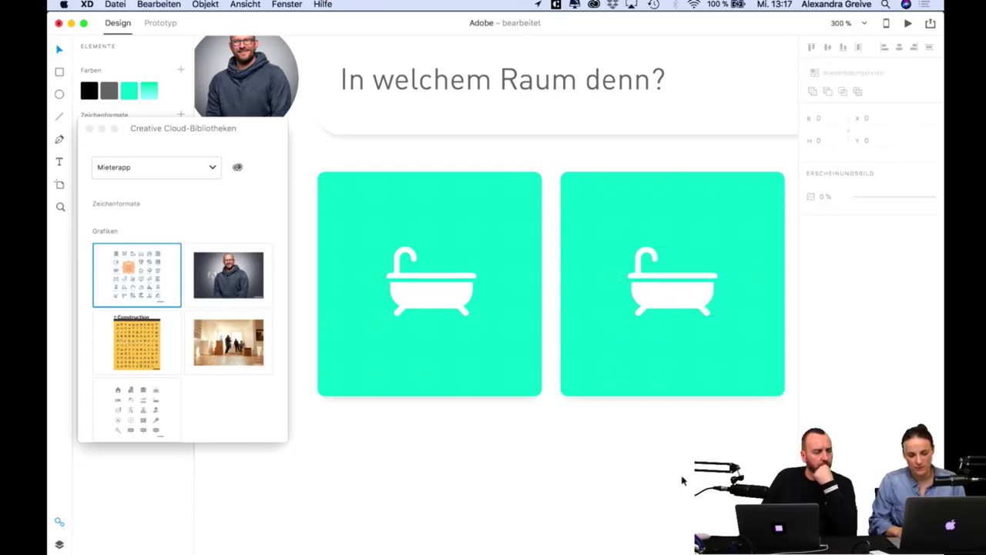
{"action": "key", "text": "super+0"}
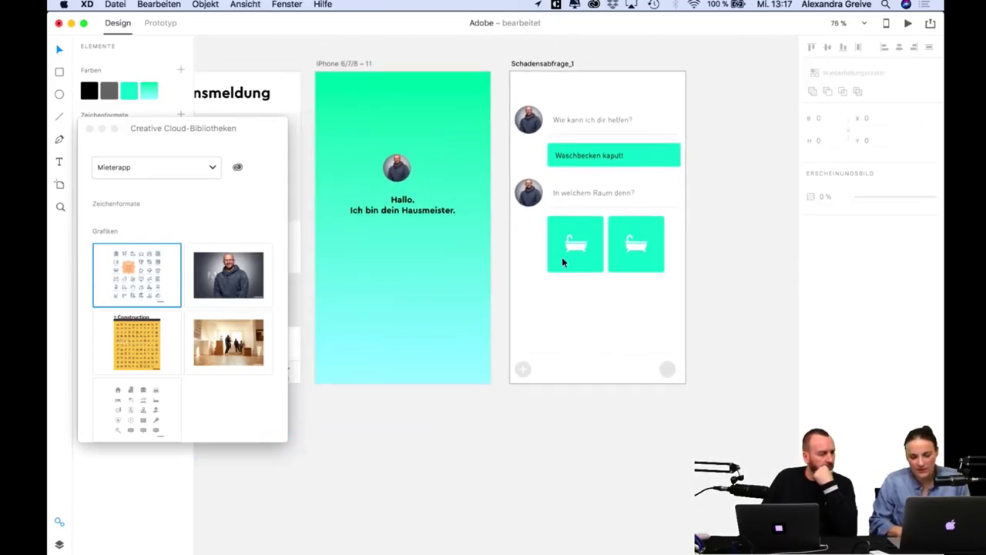
Copy the question text onto the tile as a white DIN-Bold 'Bad' label.
{"action": "left_click", "coordinate": [590, 202]}
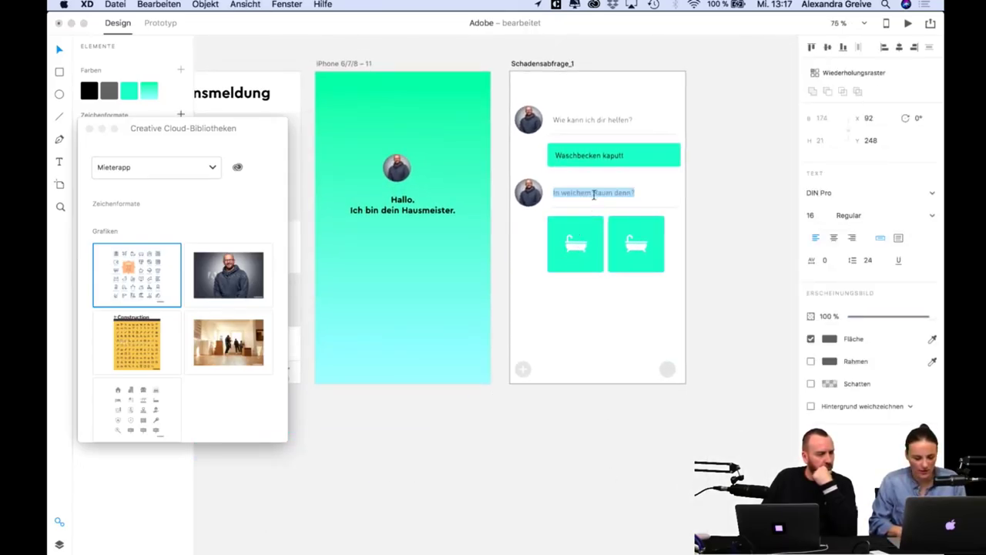
{"action": "left_click_drag", "start_coordinate": [603, 193], "coordinate": [598, 266]}
{"action": "double_click", "coordinate": [598, 266]}
{"action": "type", "text": "Bad"}
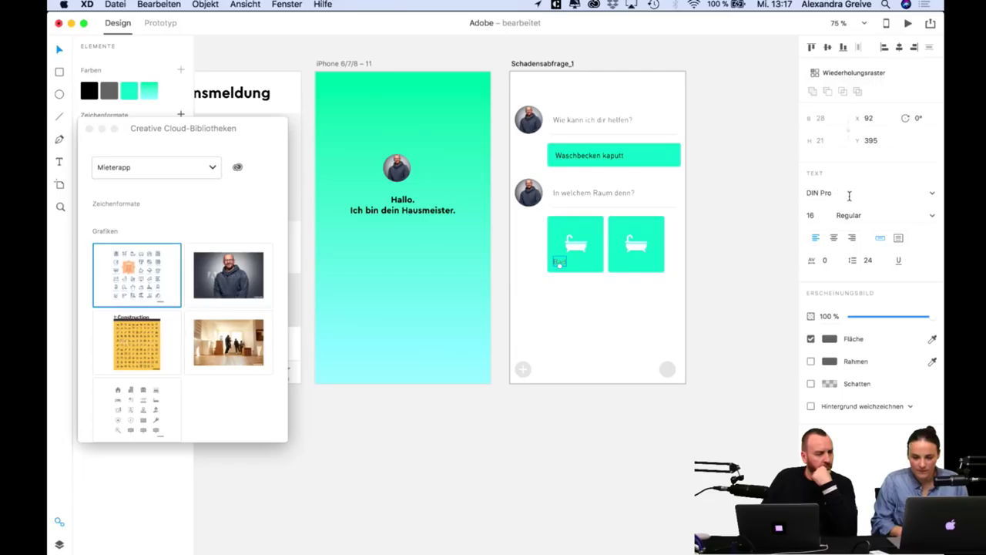
{"action": "left_click", "coordinate": [932, 193]}
{"action": "key", "text": "Down"}
{"action": "key", "text": "Return"}
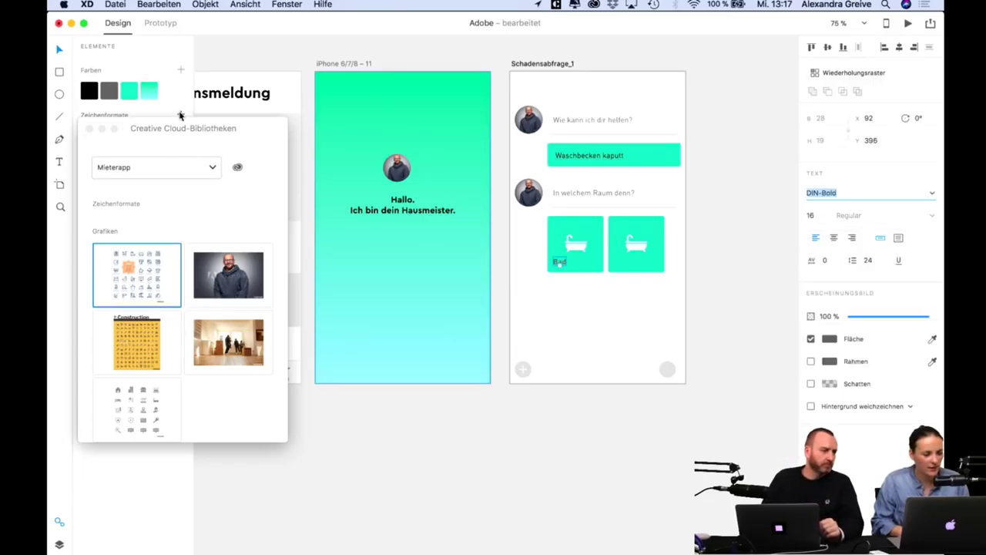
{"action": "left_click_drag", "start_coordinate": [153, 128], "coordinate": [266, 261]}
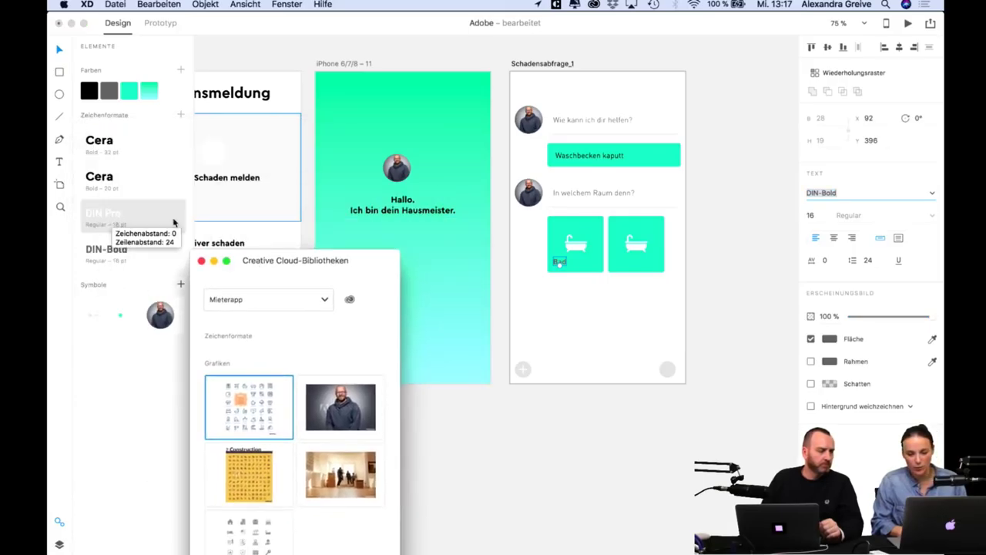
{"action": "left_click", "coordinate": [828, 339]}
{"action": "type", "text": "ffffff"}
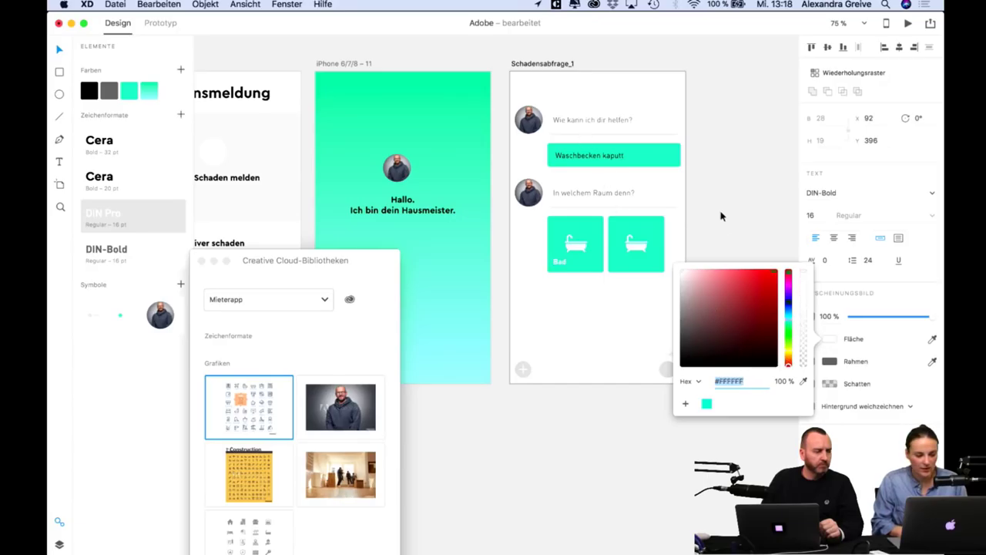
{"action": "left_click", "coordinate": [733, 198]}
Reposition the 'Bad' label inside the repeat-grid tile.
{"action": "double_click", "coordinate": [564, 258]}
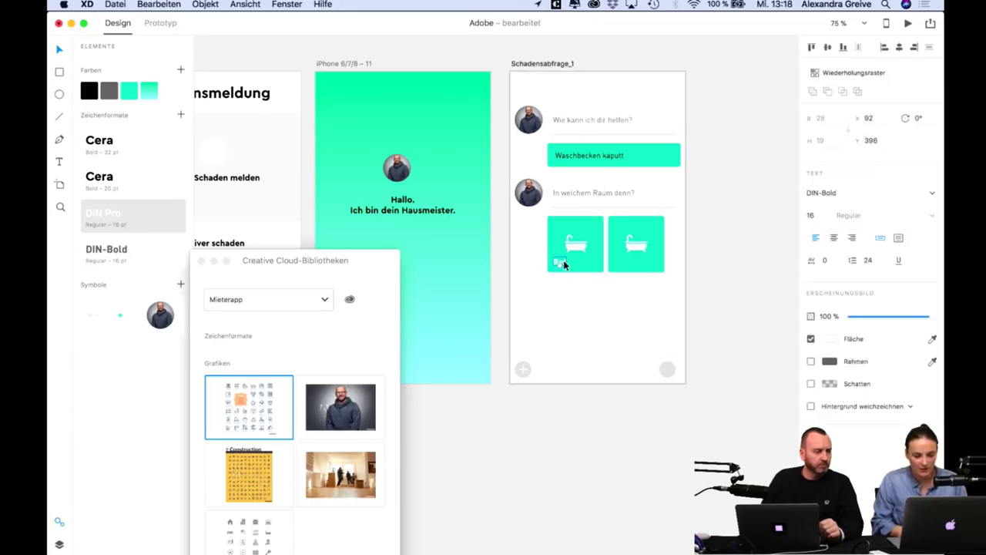
{"action": "left_click_drag", "start_coordinate": [563, 264], "coordinate": [625, 267]}
{"action": "left_click", "coordinate": [724, 275]}
{"action": "key", "text": "super+1"}
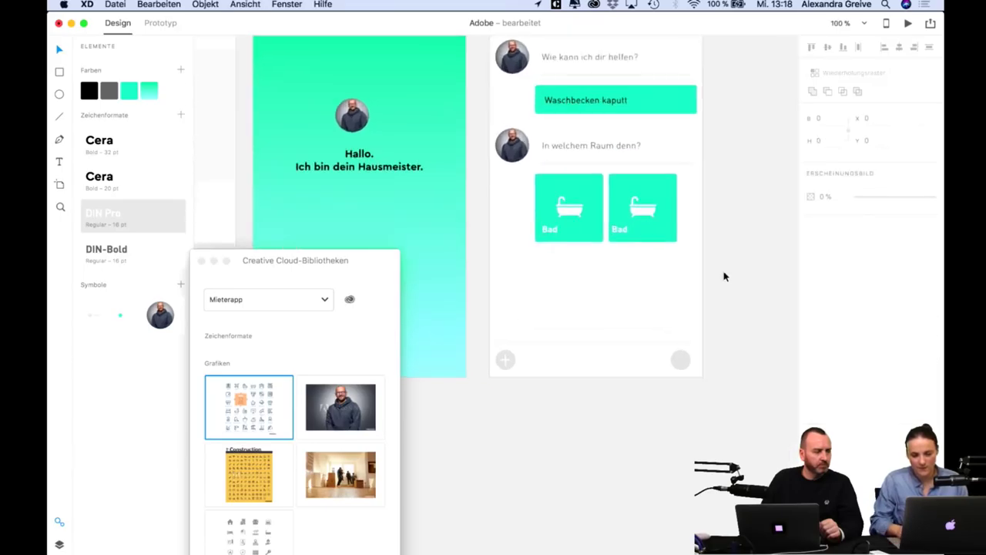
Relabel the second tile 'Küche' and nudge the label into place.
{"action": "double_click", "coordinate": [556, 224]}
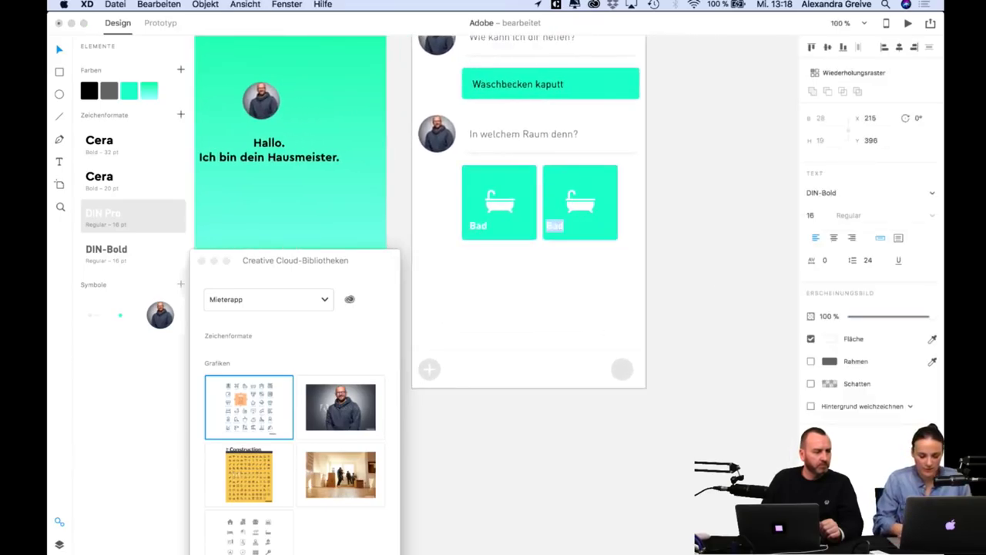
{"action": "type", "text": "Küche"}
{"action": "key", "text": "Escape"}
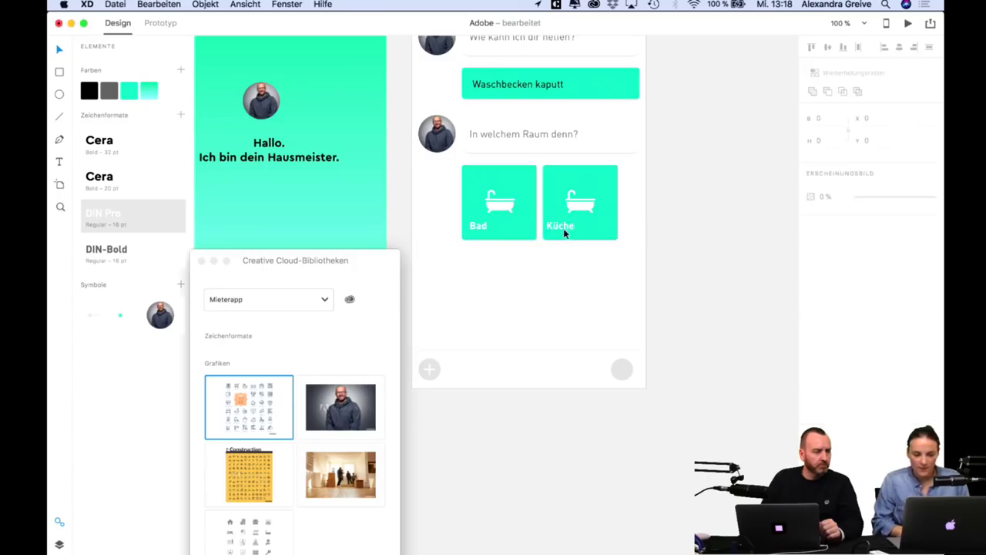
{"action": "left_click_drag", "start_coordinate": [561, 225], "coordinate": [572, 225]}
{"action": "left_click", "coordinate": [702, 216]}
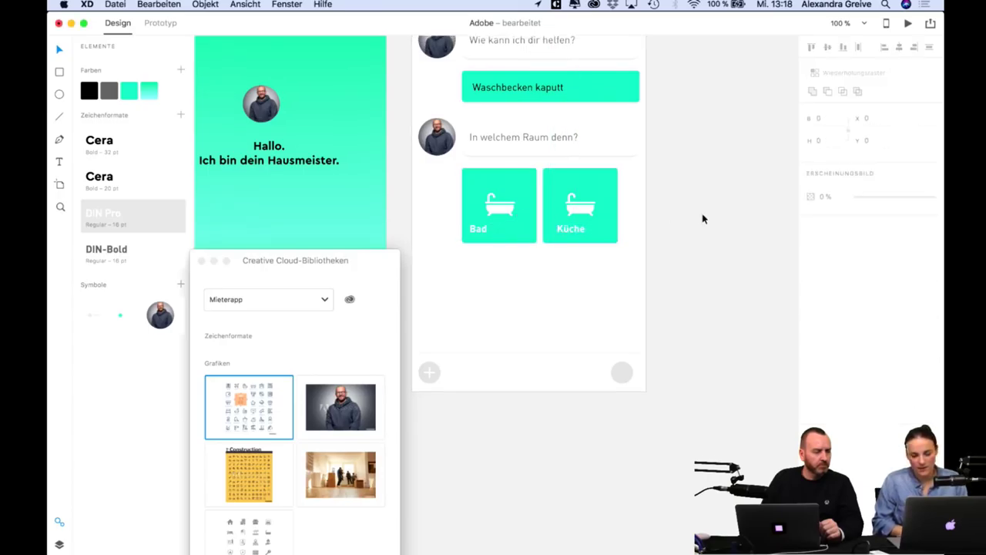
{"action": "key", "text": "super+minus"}
{"action": "left_click_drag", "start_coordinate": [601, 306], "coordinate": [473, 259]}
Duplicate the 'Wie kann ich dir helfen?' heading and place the copy below the Waschbecken kaputt reply.
{"action": "scroll", "coordinate": [669, 334], "scroll_direction": "right", "scroll_amount": 10}
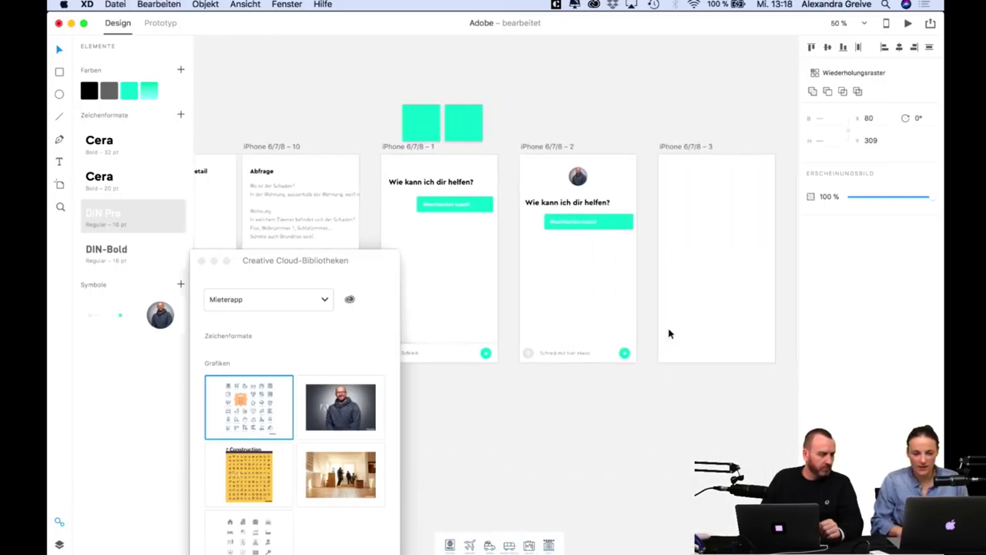
{"action": "scroll", "coordinate": [671, 328], "scroll_direction": "up", "scroll_amount": 5}
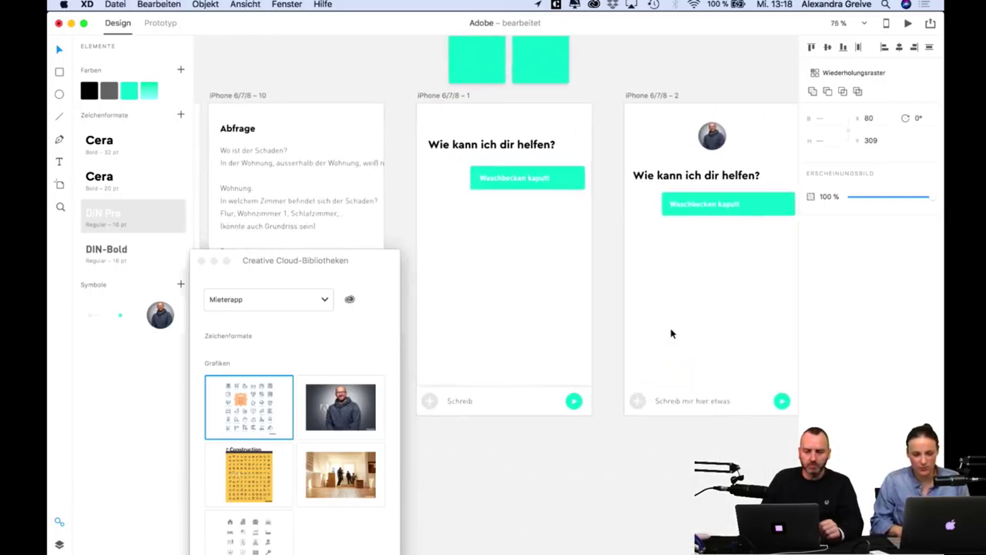
{"action": "left_click", "coordinate": [561, 129]}
{"action": "key", "text": "super+d"}
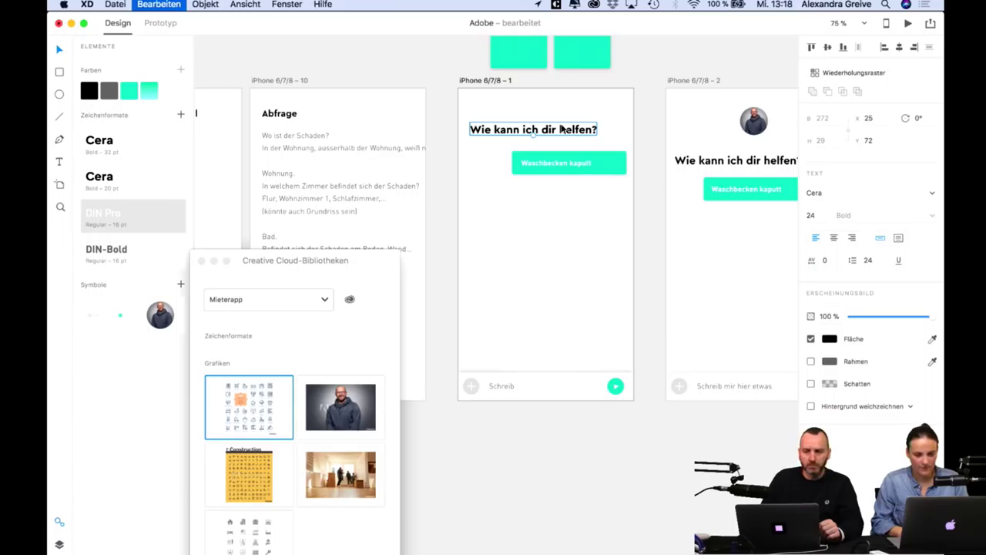
{"action": "left_click_drag", "start_coordinate": [561, 129], "coordinate": [563, 193]}
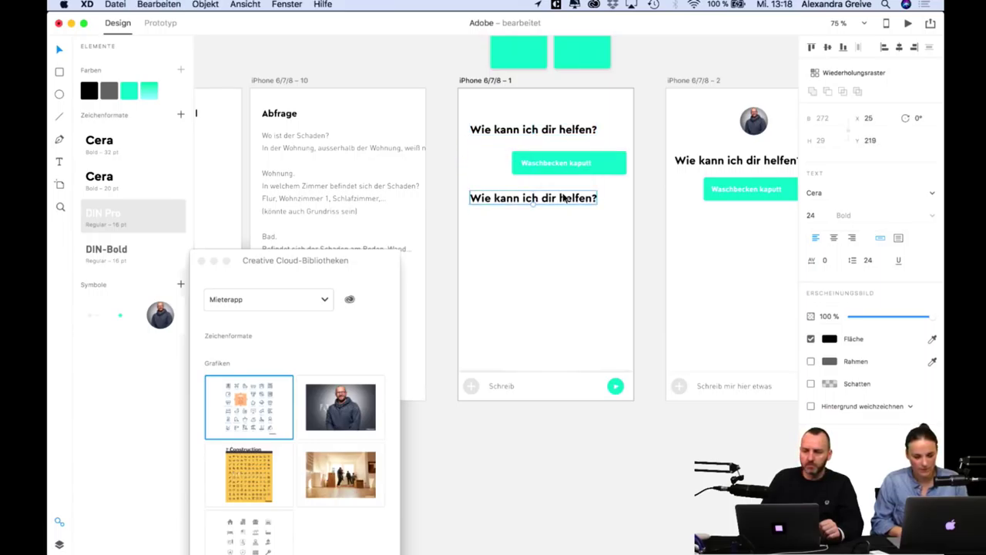
{"action": "left_click", "coordinate": [563, 129]}
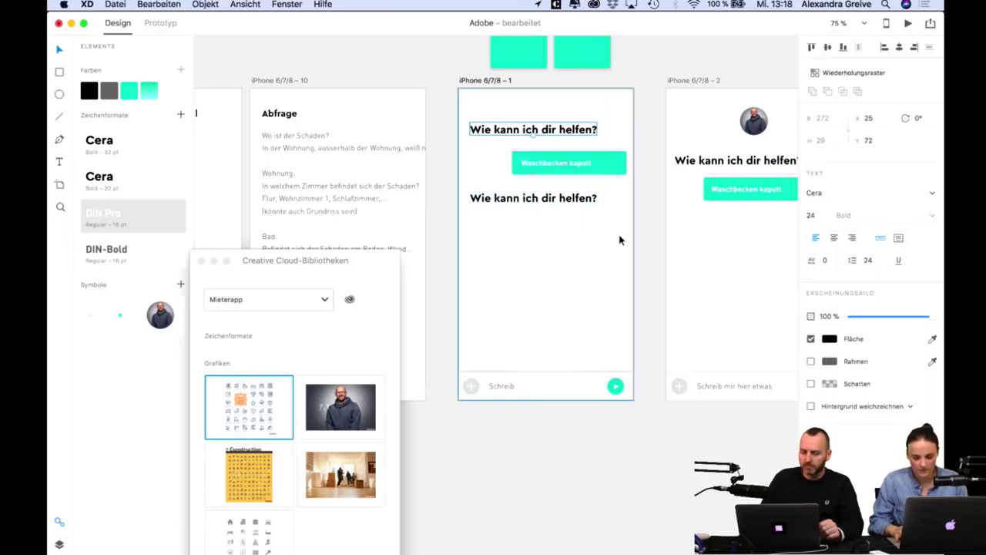
Paste the Bad and Küche tiles from Schadensabfrage_1 beneath the second heading on artboard 1.
{"action": "scroll", "coordinate": [552, 254], "scroll_direction": "left", "scroll_amount": 10}
{"action": "left_click_drag", "start_coordinate": [535, 287], "coordinate": [408, 224]}
{"action": "scroll", "coordinate": [686, 344], "scroll_direction": "right", "scroll_amount": 10}
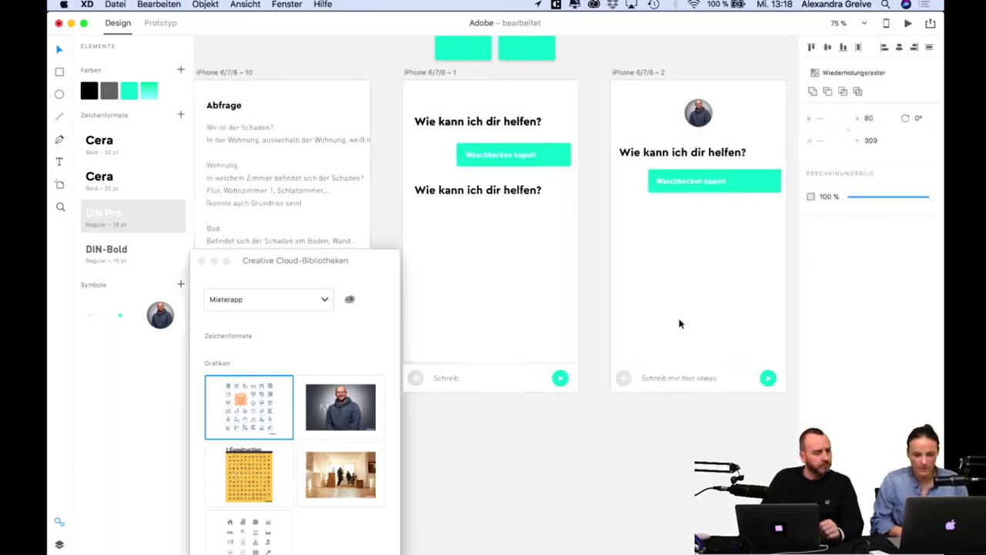
{"action": "left_click", "coordinate": [347, 190]}
{"action": "scroll", "coordinate": [348, 189], "scroll_direction": "left", "scroll_amount": 3}
{"action": "key", "text": "cmd+v"}
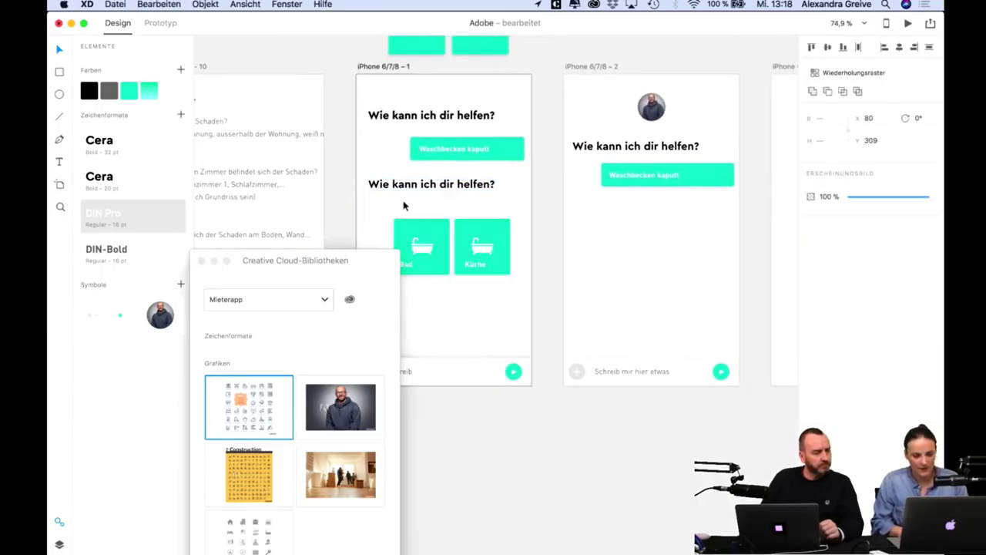
{"action": "scroll", "coordinate": [404, 206], "scroll_direction": "left", "scroll_amount": 3}
{"action": "key", "text": "shift+Up"}
{"action": "key", "text": "shift+Up"}
{"action": "key", "text": "shift+Up"}
{"action": "key", "text": "shift+Right"}
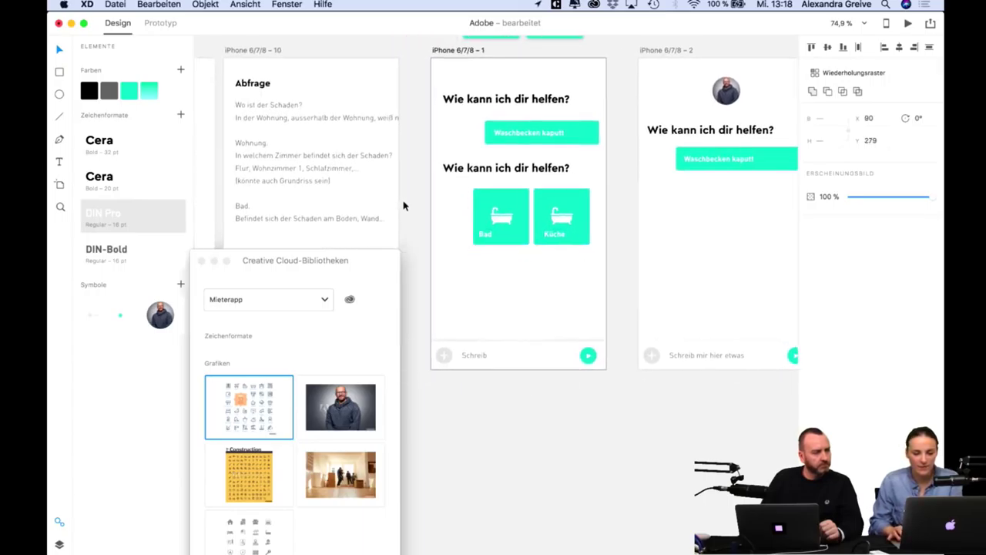
{"action": "key", "text": "cmd+minus"}
{"action": "scroll", "coordinate": [472, 133], "scroll_direction": "up", "scroll_amount": 2}
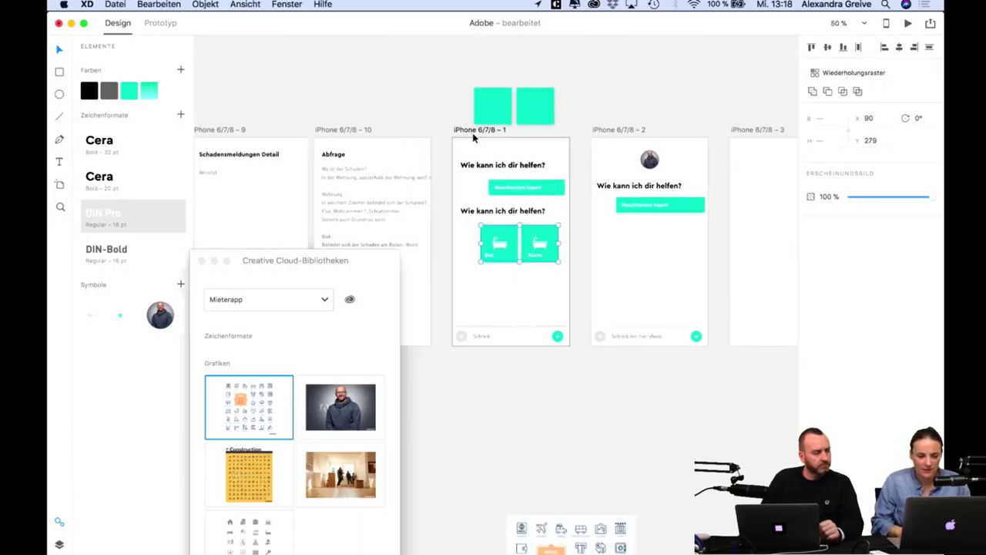
{"action": "key", "text": "Escape"}
Delete the stray white rectangle on artboard 6 and move the translucent rectangle off artboard 1.
{"action": "left_click", "coordinate": [460, 138]}
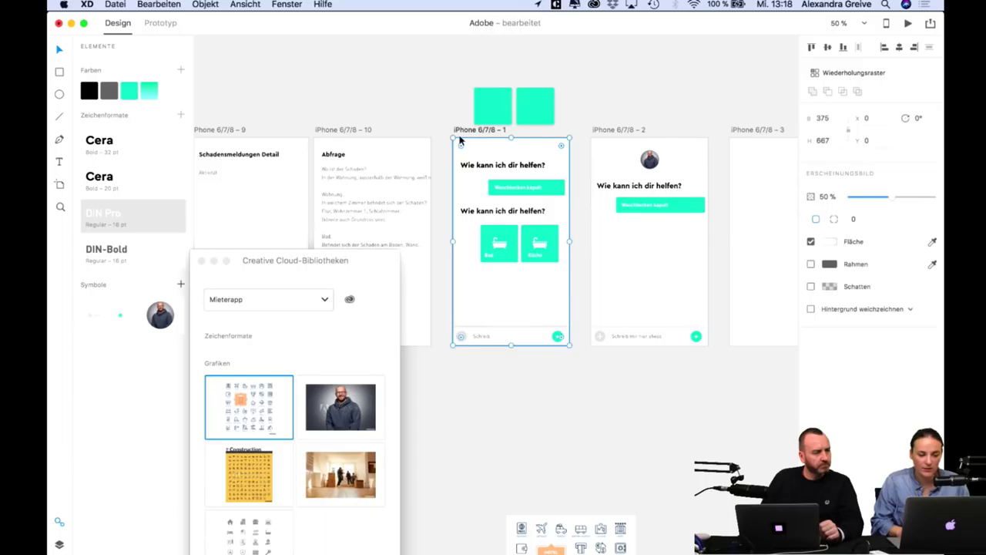
{"action": "scroll", "coordinate": [478, 142], "scroll_direction": "right", "scroll_amount": 10}
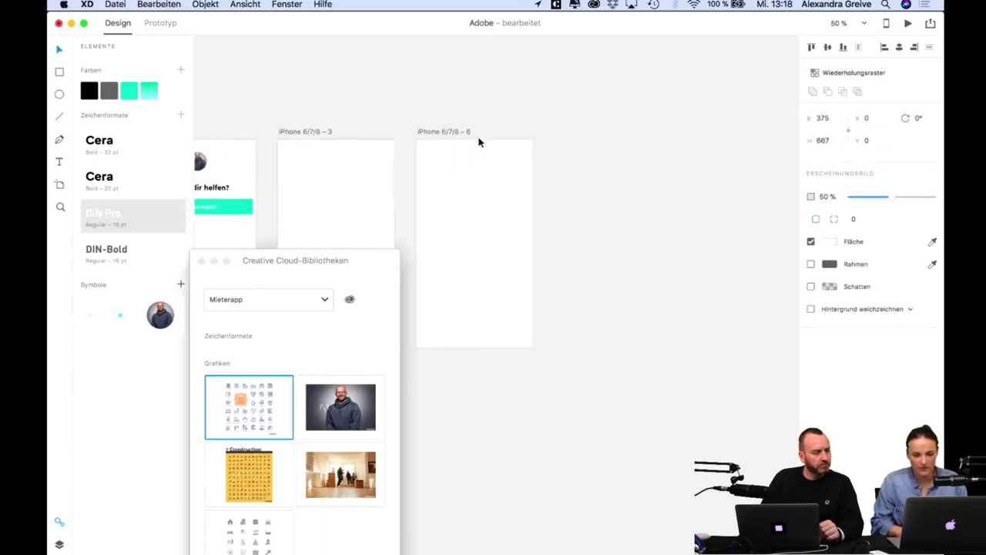
{"action": "left_click_drag", "start_coordinate": [480, 145], "coordinate": [552, 188]}
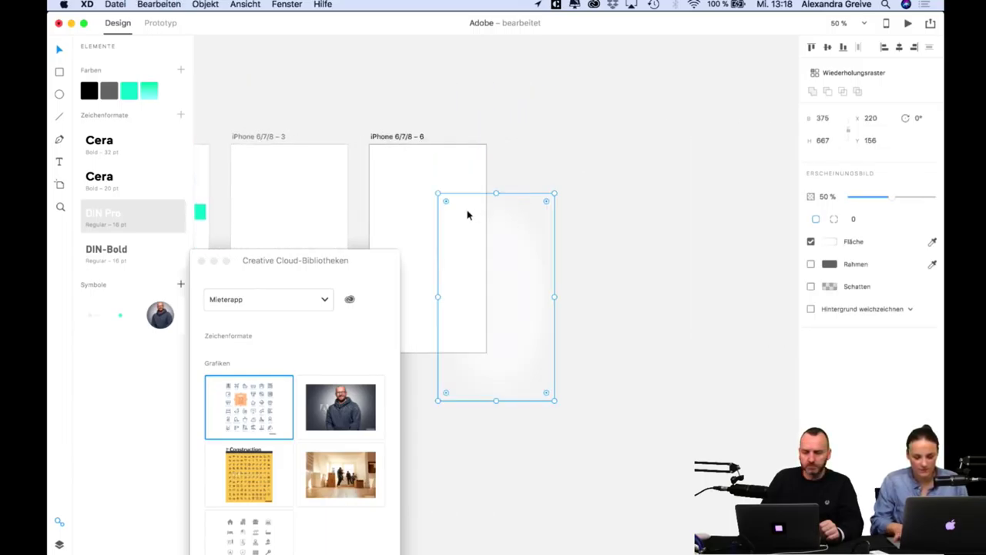
{"action": "key", "text": "Delete"}
{"action": "scroll", "coordinate": [467, 213], "scroll_direction": "left", "scroll_amount": 8}
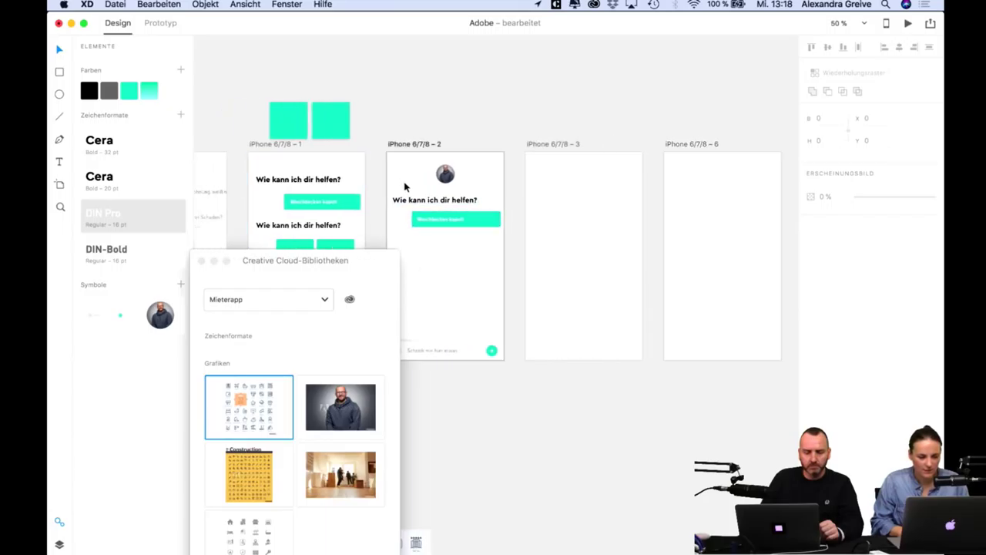
{"action": "left_click", "coordinate": [345, 173]}
{"action": "left_click_drag", "start_coordinate": [336, 163], "coordinate": [562, 49]}
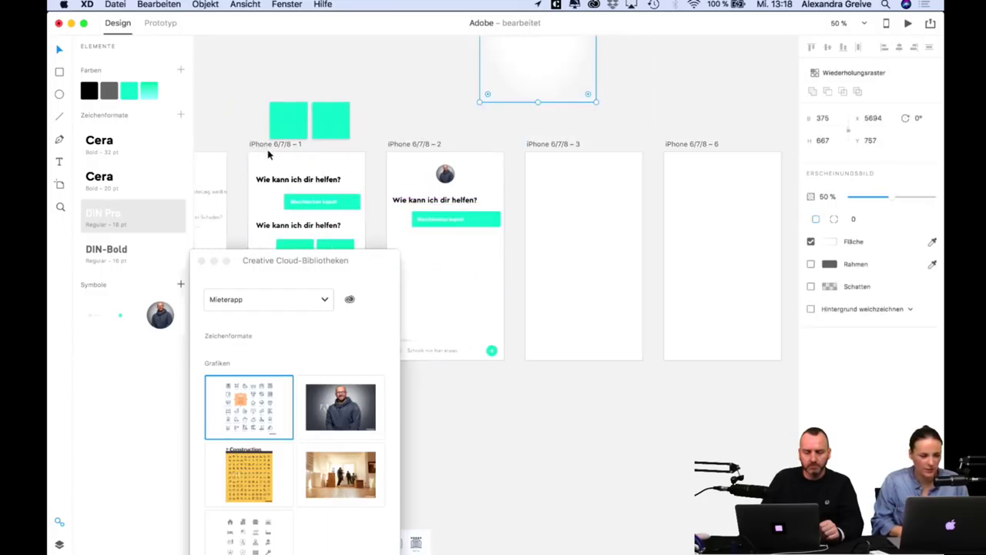
{"action": "key", "text": "Escape"}
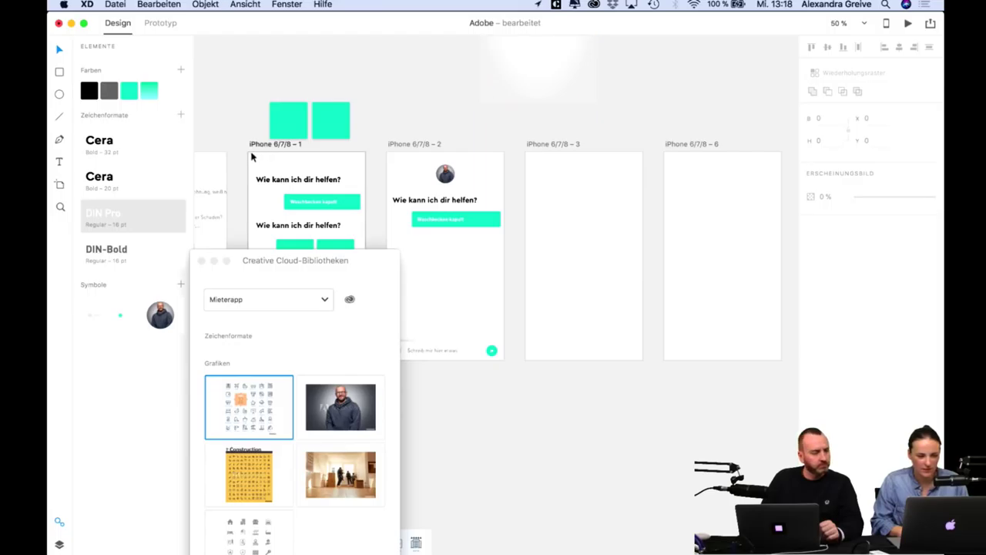
Duplicate artboard iPhone 6/7/8 – 1 three times.
{"action": "left_click", "coordinate": [275, 144]}
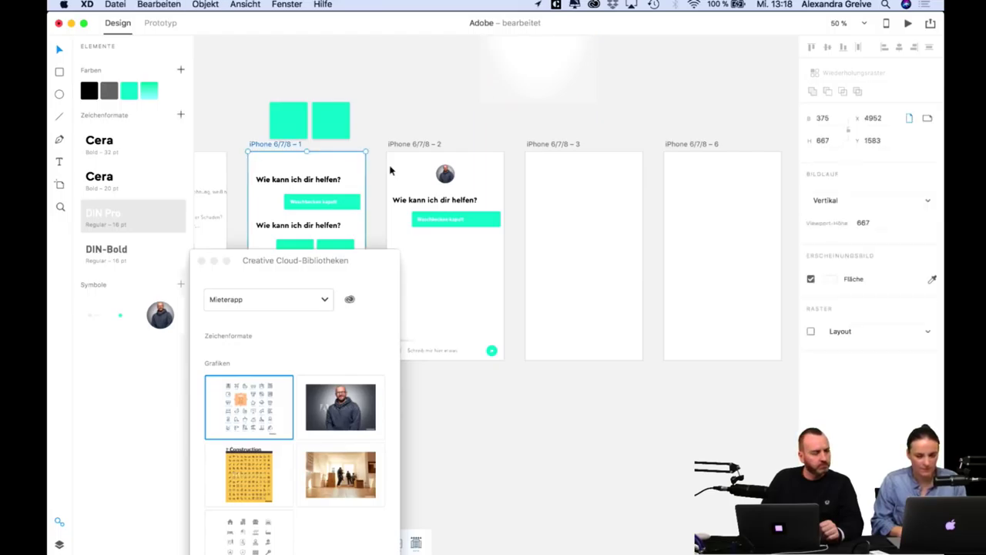
{"action": "scroll", "coordinate": [618, 185], "scroll_direction": "right", "scroll_amount": 3}
{"action": "key", "text": "super+d"}
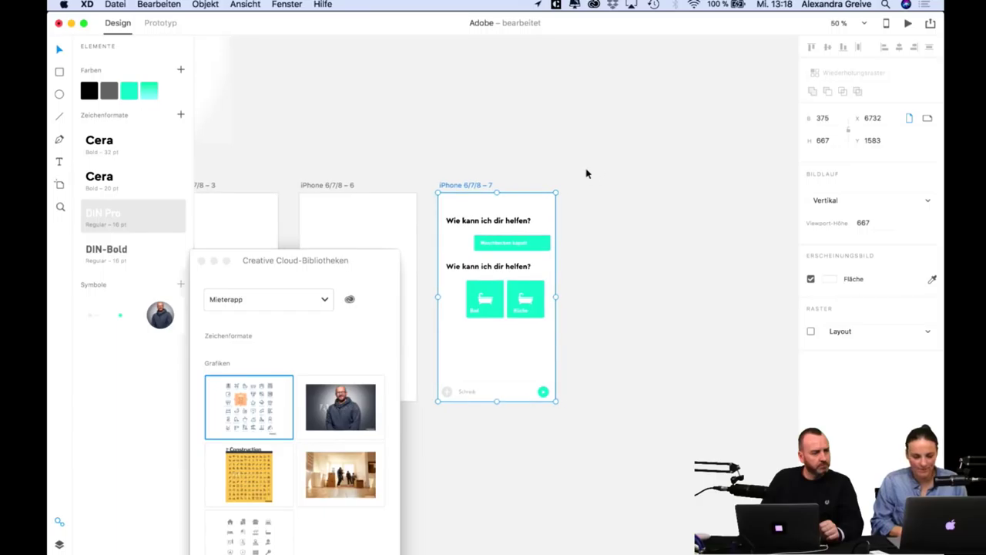
{"action": "key", "text": "super+d"}
{"action": "key", "text": "super+d"}
{"action": "key", "text": "super+d"}
{"action": "key", "text": "super+d"}
{"action": "key", "text": "super+d"}
{"action": "key", "text": "super+d"}
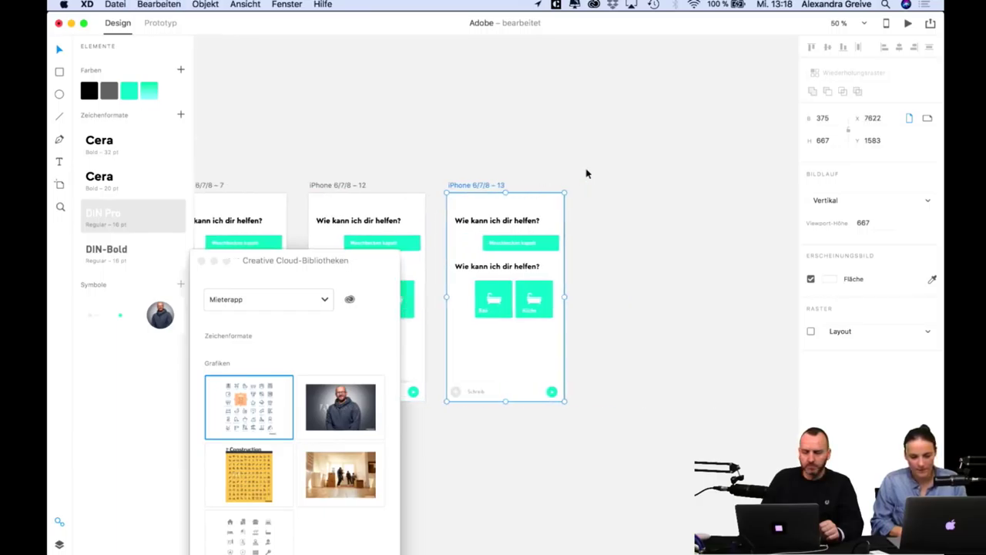
{"action": "key", "text": "super+d"}
{"action": "scroll", "coordinate": [585, 171], "scroll_direction": "left", "scroll_amount": 5}
{"action": "scroll", "coordinate": [586, 171], "scroll_direction": "down", "scroll_amount": 2}
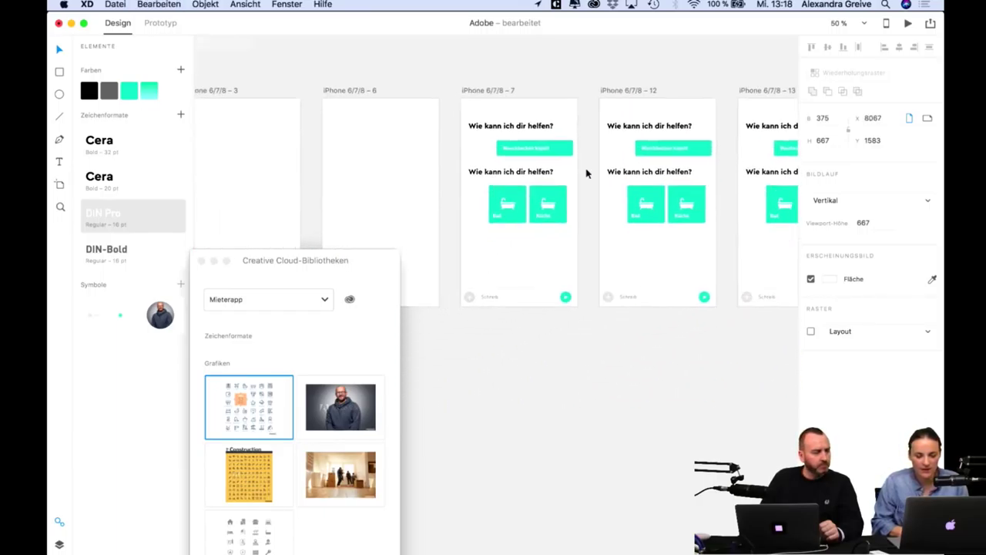
{"action": "left_click", "coordinate": [532, 260]}
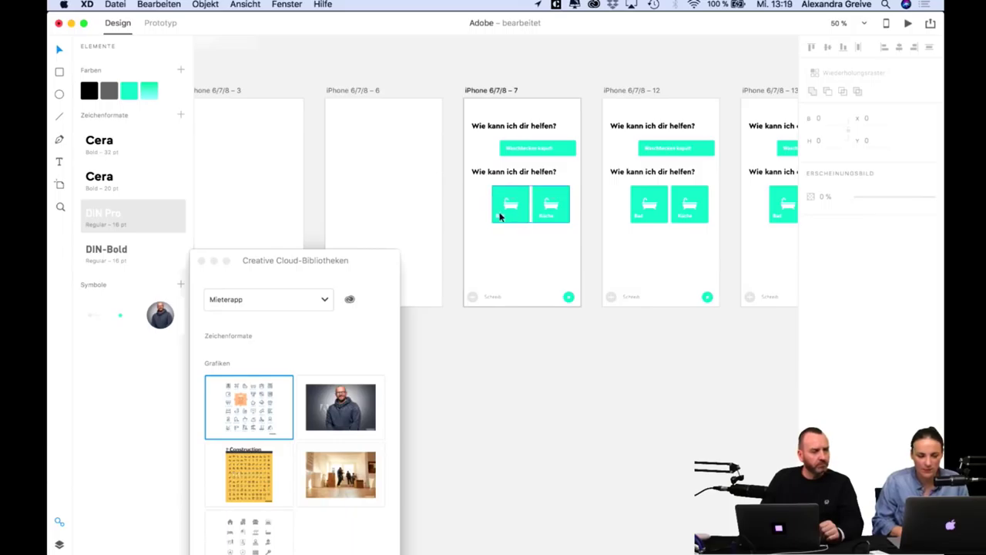
Delete the Bad and Küche tiles from artboard 7.
{"action": "left_click", "coordinate": [527, 171]}
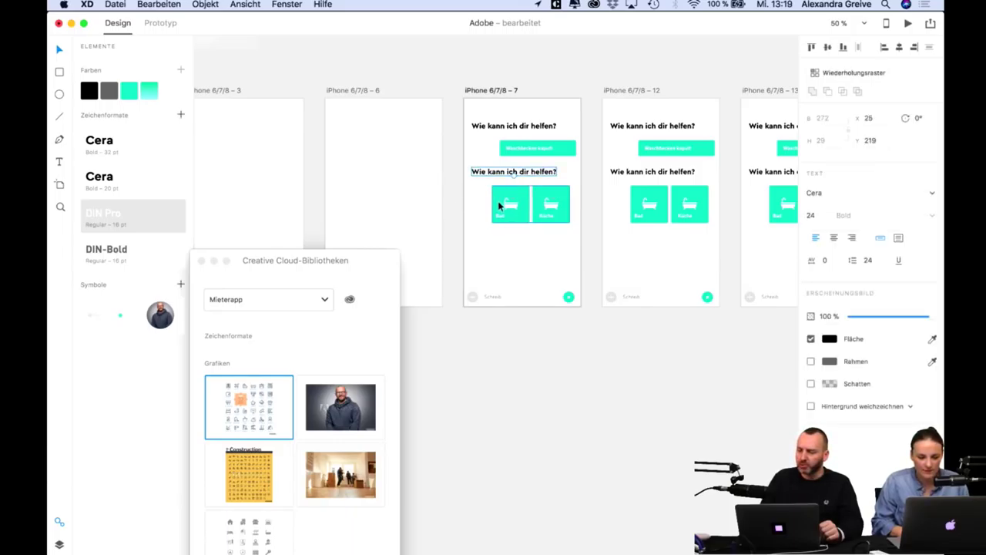
{"action": "scroll", "coordinate": [498, 210], "scroll_direction": "up", "scroll_amount": 3}
{"action": "left_click_drag", "start_coordinate": [440, 146], "coordinate": [611, 223]}
{"action": "key", "text": "BackSpace"}
Place a copy of the Waschbecken kaputt reply below the second question on artboard 7.
{"action": "left_click", "coordinate": [603, 82]}
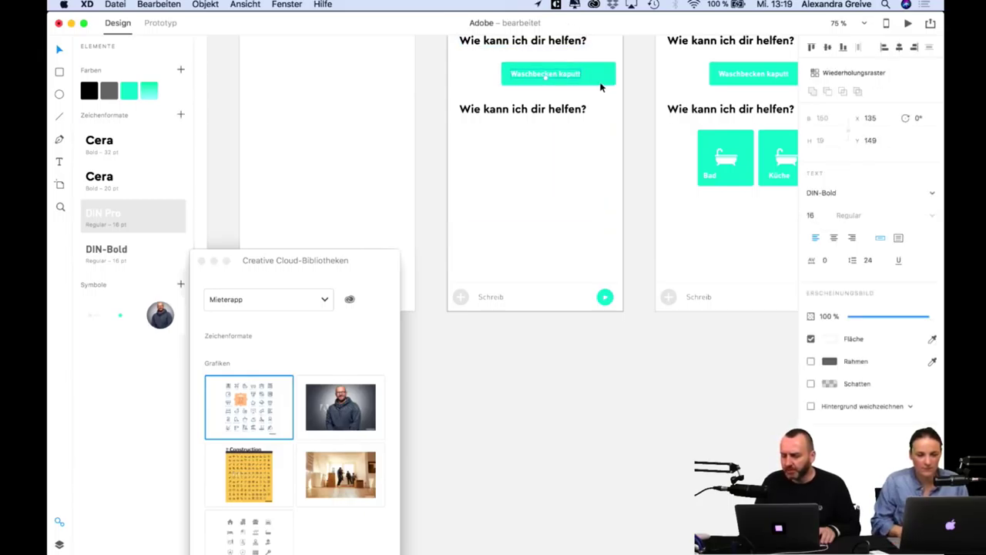
{"action": "left_click_drag", "start_coordinate": [604, 85], "coordinate": [604, 144]}
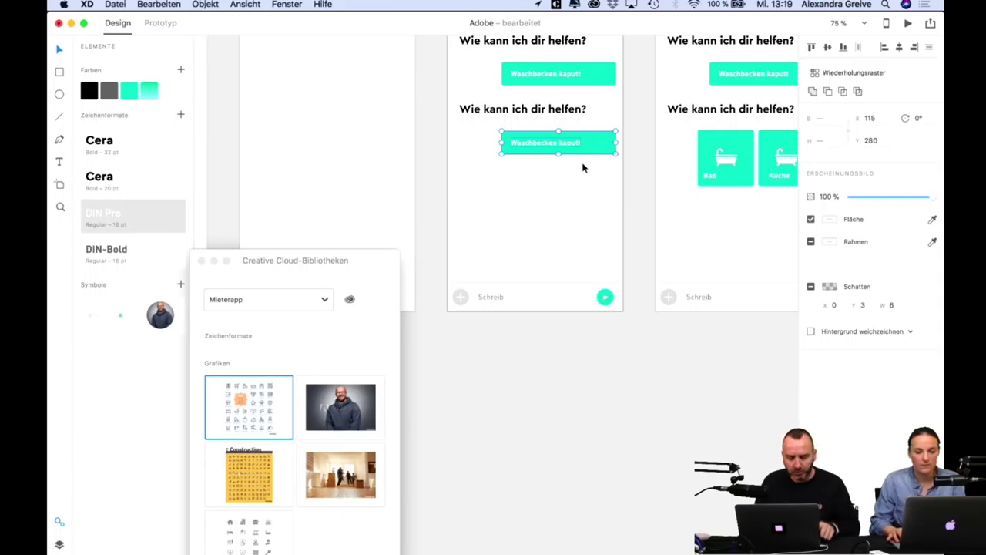
{"action": "key", "text": "Up"}
{"action": "key", "text": "Up"}
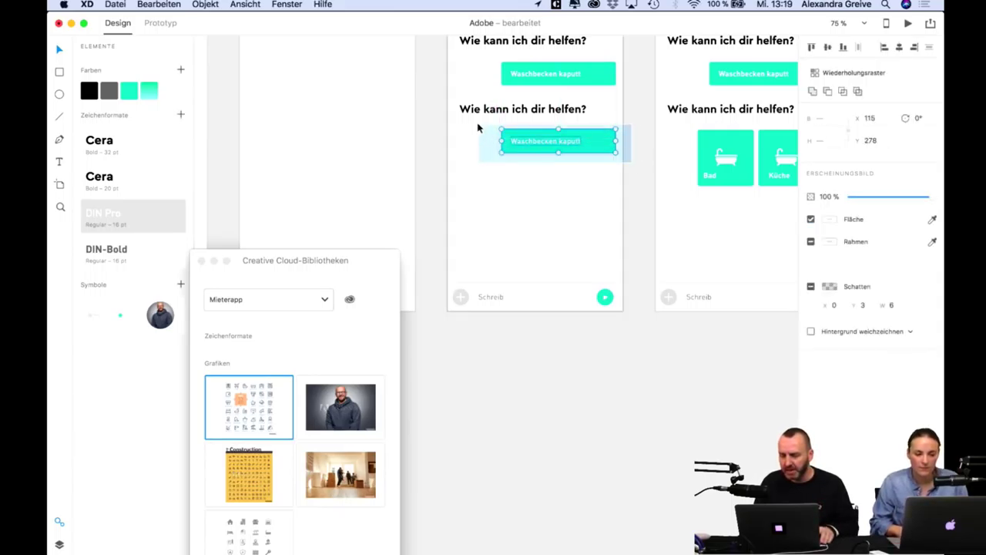
{"action": "key", "text": "shift+Up"}
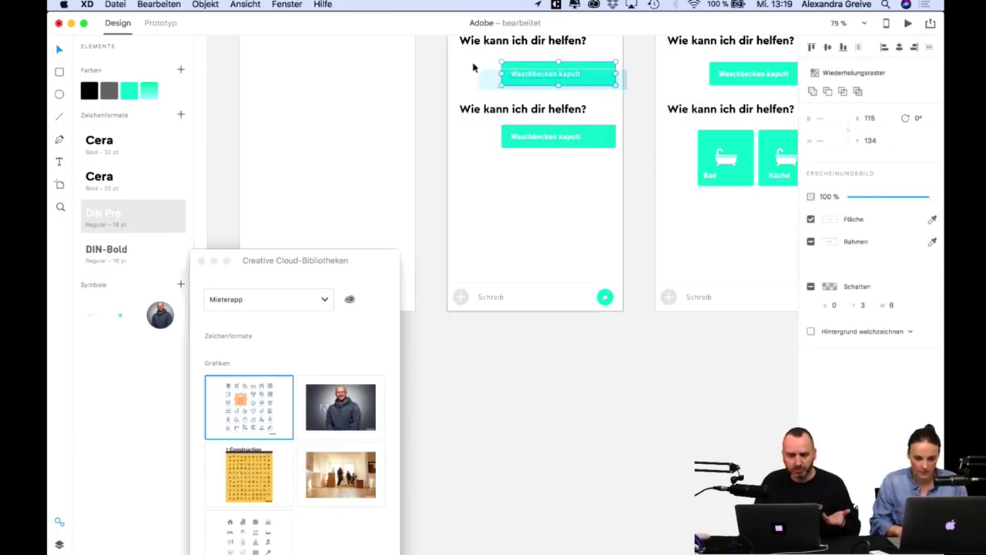
{"action": "left_click", "coordinate": [508, 68]}
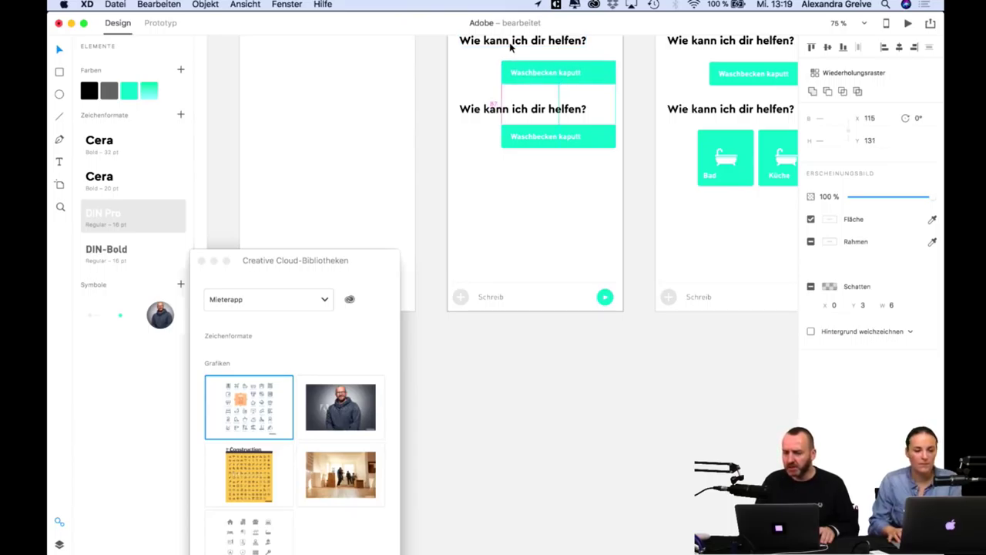
{"action": "left_click", "coordinate": [530, 218]}
{"action": "scroll", "coordinate": [526, 223], "scroll_direction": "up", "scroll_amount": 3}
Relabel the lower reply button 'Bad'.
{"action": "double_click", "coordinate": [523, 236]}
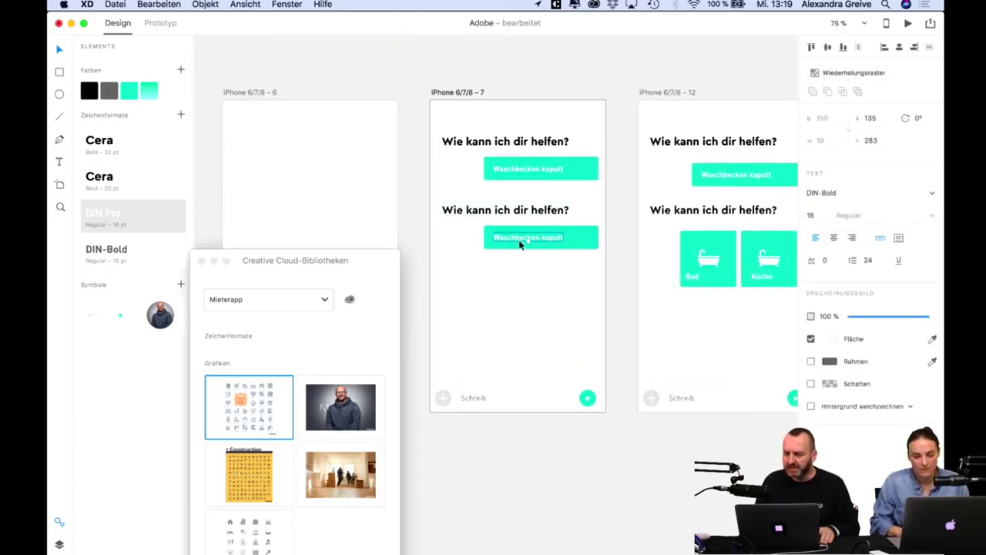
{"action": "double_click", "coordinate": [537, 238]}
{"action": "type", "text": "Bad"}
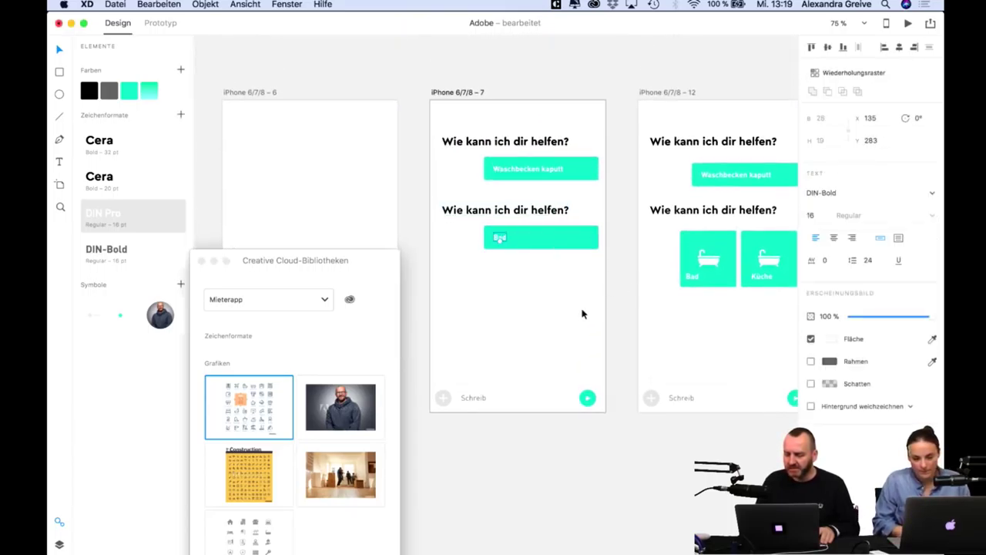
{"action": "left_click", "coordinate": [583, 315]}
{"action": "scroll", "coordinate": [581, 314], "scroll_direction": "down", "scroll_amount": 2}
{"action": "scroll", "coordinate": [581, 314], "scroll_direction": "right", "scroll_amount": 2}
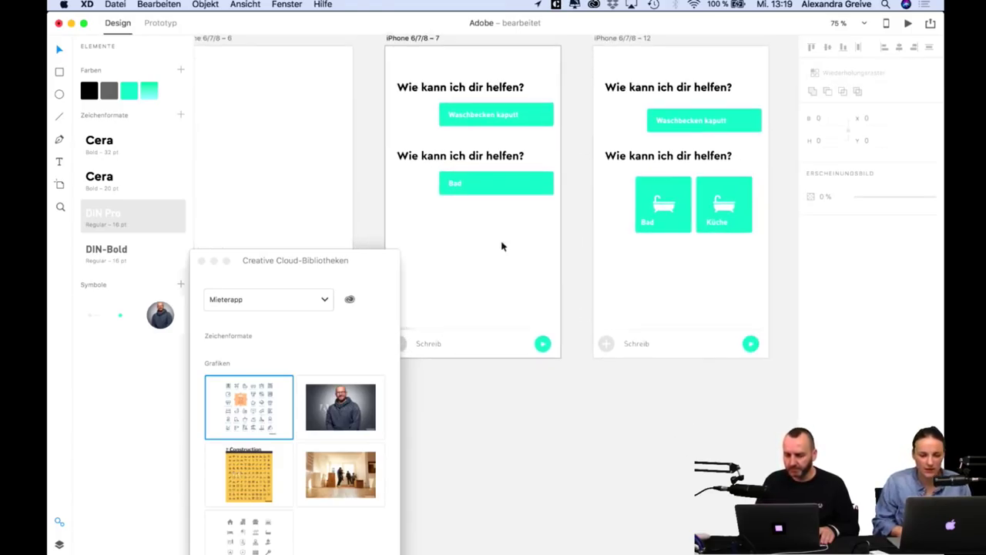
Change the second question heading to 'Wo ist der Schaden'.
{"action": "left_click", "coordinate": [467, 157]}
{"action": "double_click", "coordinate": [469, 157]}
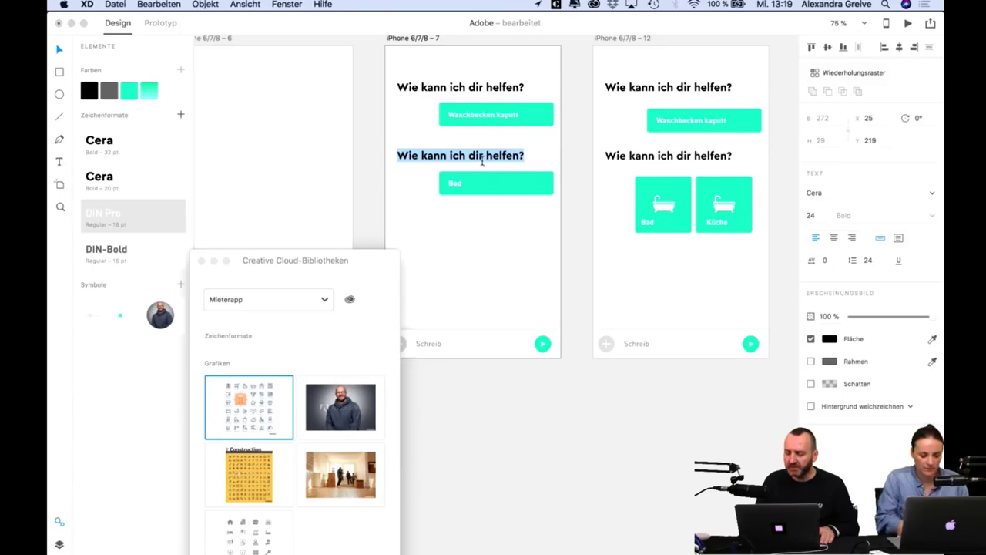
{"action": "type", "text": "Wo ist der Schaden"}
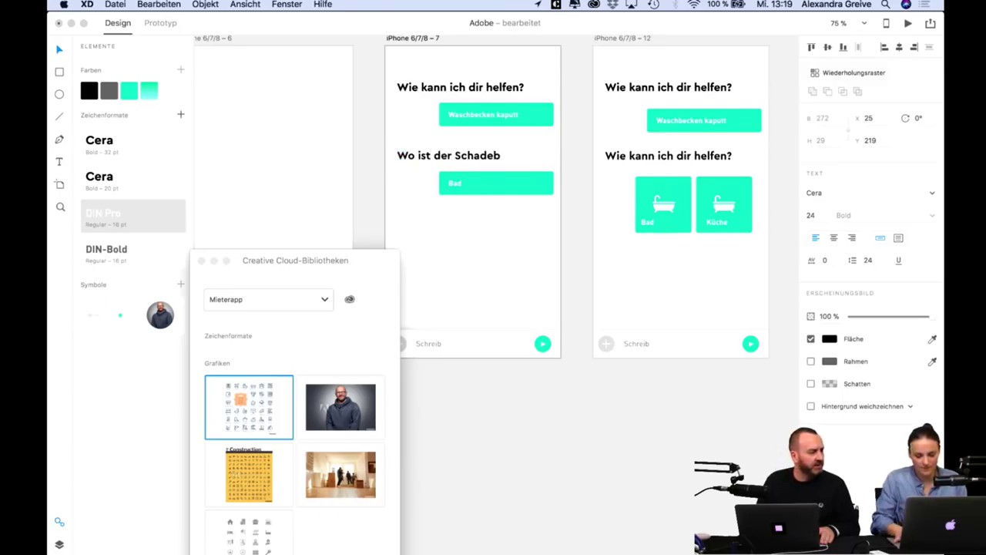
{"action": "key", "text": "Escape"}
{"action": "scroll", "coordinate": [501, 310], "scroll_direction": "left", "scroll_amount": 5}
{"action": "scroll", "coordinate": [501, 310], "scroll_direction": "down", "scroll_amount": 5}
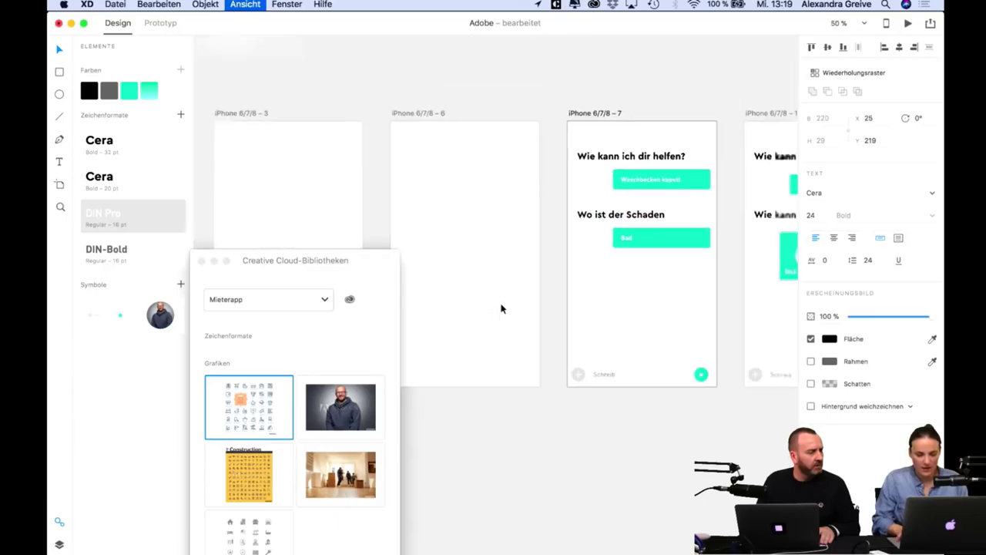
{"action": "scroll", "coordinate": [501, 309], "scroll_direction": "left", "scroll_amount": 5}
Enlarge the round avatar photo on artboard 2 from 60 to 66 px.
{"action": "key", "text": "super+plus"}
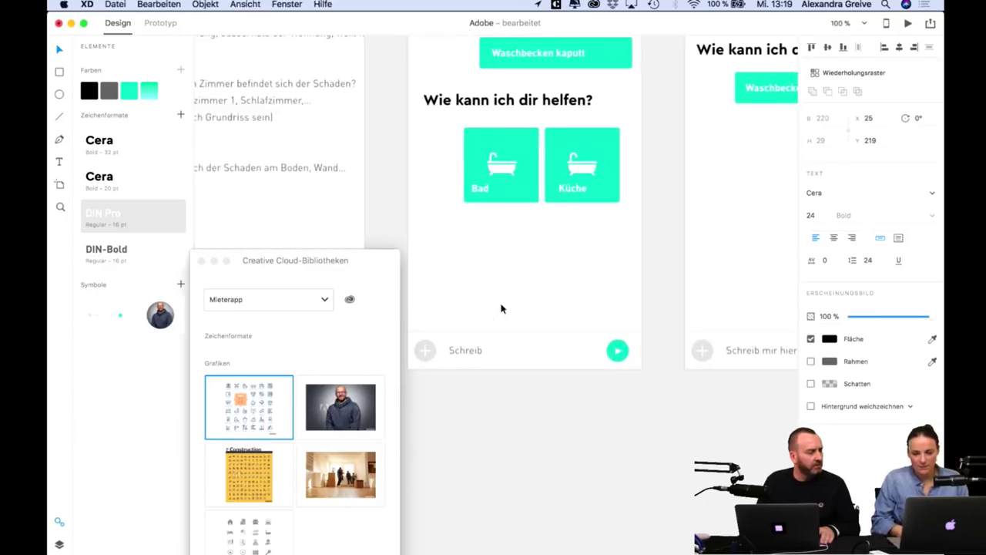
{"action": "scroll", "coordinate": [501, 308], "scroll_direction": "up", "scroll_amount": 5}
{"action": "left_click", "coordinate": [739, 121]}
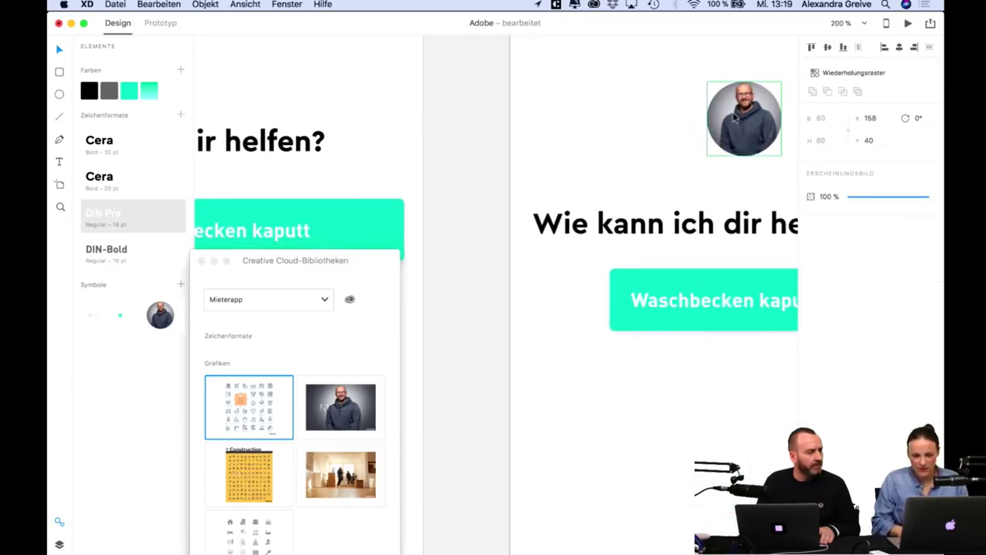
{"action": "scroll", "coordinate": [734, 117], "scroll_direction": "right", "scroll_amount": 3}
{"action": "scroll", "coordinate": [734, 118], "scroll_direction": "right", "scroll_amount": 2}
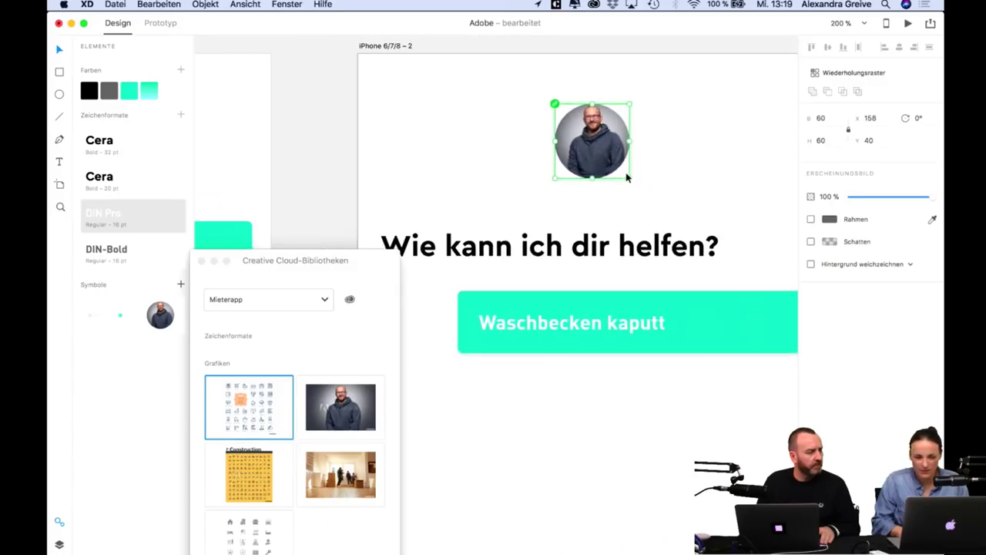
{"action": "mouse_move", "coordinate": [630, 179]}
{"action": "left_mouse_down"}
{"action": "mouse_move", "coordinate": [683, 213]}
{"action": "mouse_move", "coordinate": [639, 185]}
{"action": "left_mouse_up"}
{"action": "double_click", "coordinate": [600, 159]}
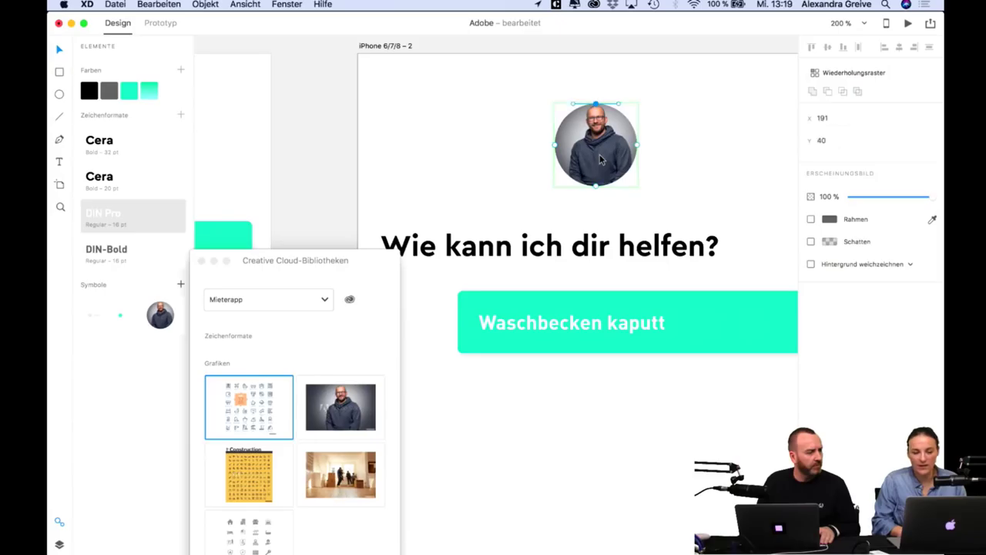
{"action": "left_click", "coordinate": [673, 126]}
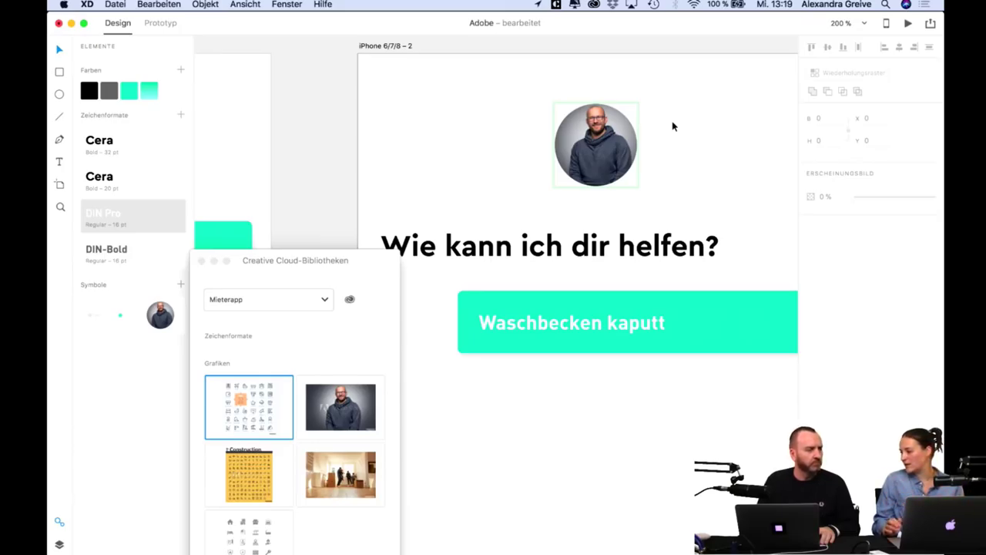
{"action": "key", "text": "super+minus"}
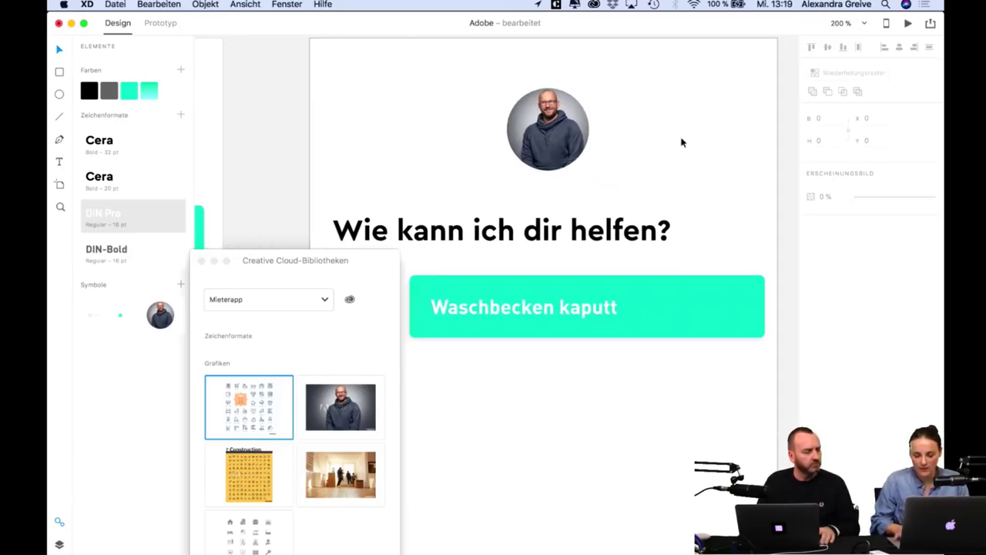
{"action": "scroll", "coordinate": [558, 294], "scroll_direction": "right", "scroll_amount": 3}
Delete the Bad/Küche tile grid from artboard iPhone 6/7/8 – 14.
{"action": "scroll", "coordinate": [558, 295], "scroll_direction": "left", "scroll_amount": 3}
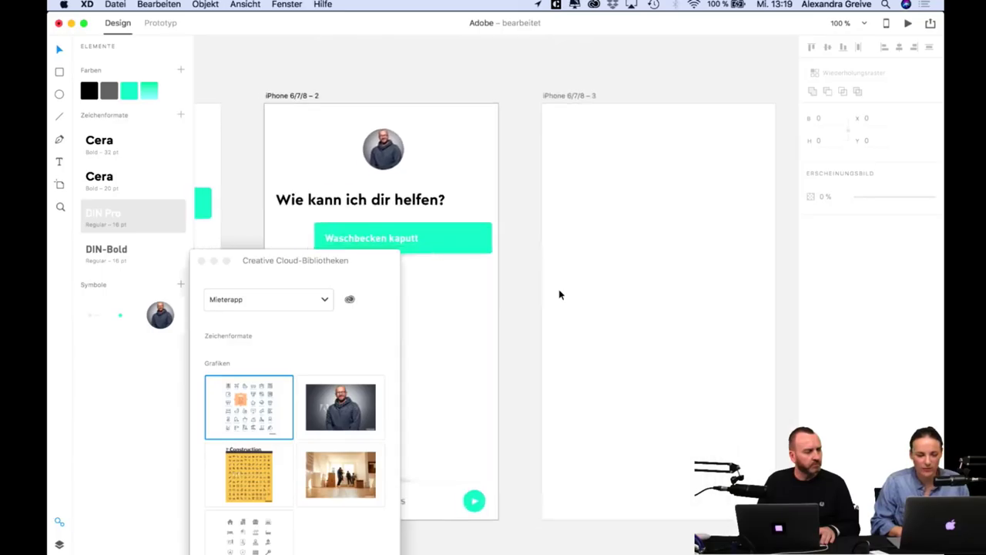
{"action": "scroll", "coordinate": [558, 294], "scroll_direction": "down", "scroll_amount": 5}
{"action": "key", "text": "super+minus"}
{"action": "scroll", "coordinate": [559, 294], "scroll_direction": "left", "scroll_amount": 6}
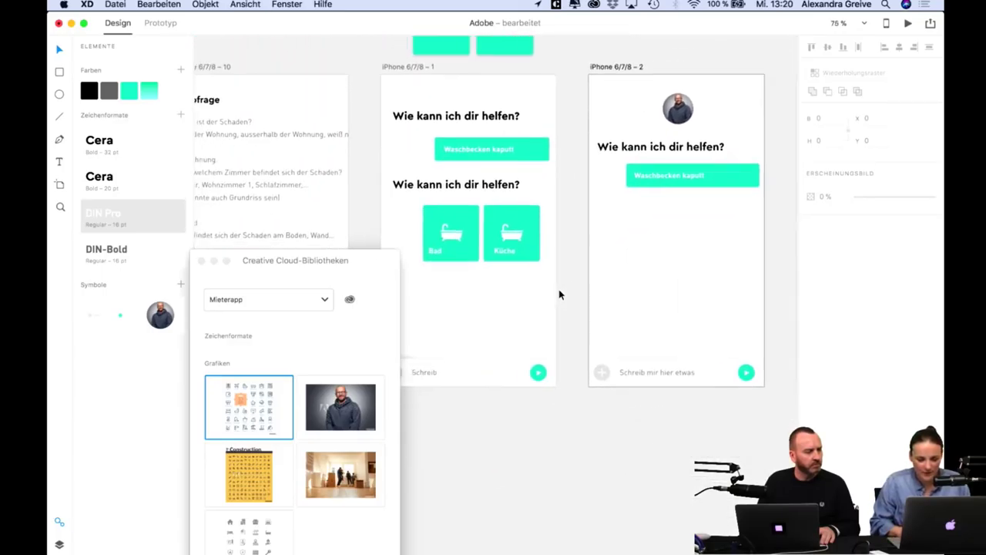
{"action": "scroll", "coordinate": [559, 294], "scroll_direction": "right", "scroll_amount": 5}
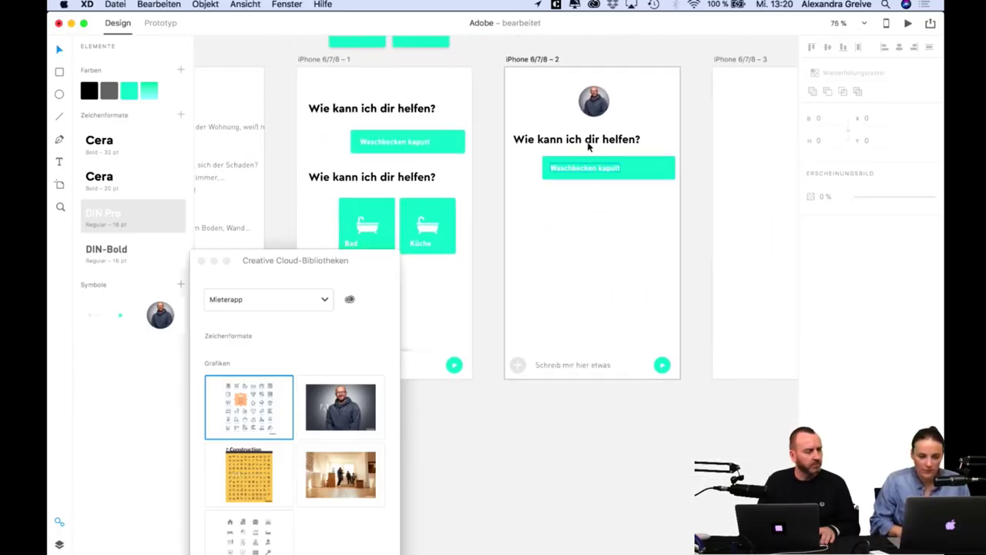
{"action": "scroll", "coordinate": [617, 189], "scroll_direction": "right", "scroll_amount": 5}
{"action": "key", "text": "super+minus"}
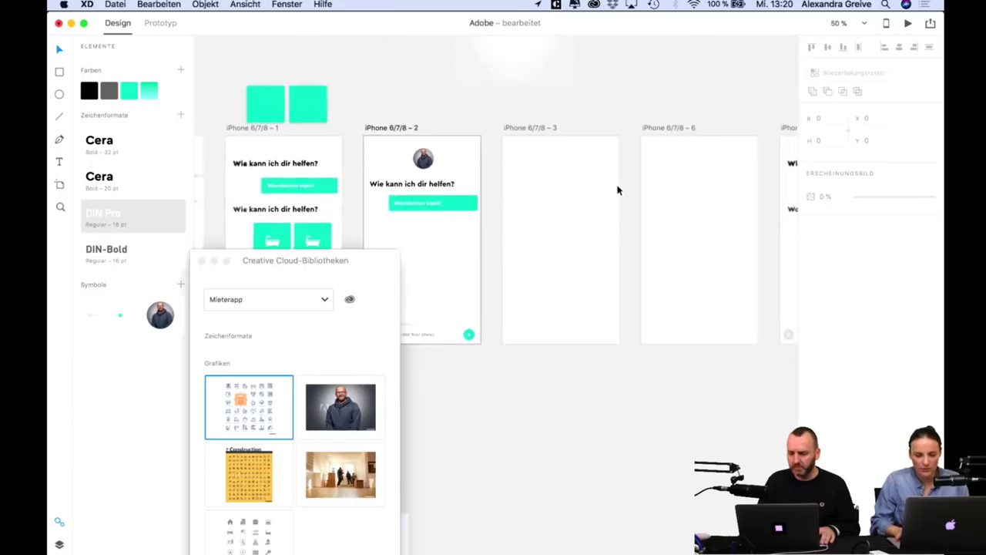
{"action": "key", "text": "super+minus"}
{"action": "scroll", "coordinate": [617, 189], "scroll_direction": "down", "scroll_amount": 2}
{"action": "scroll", "coordinate": [617, 189], "scroll_direction": "right", "scroll_amount": 8}
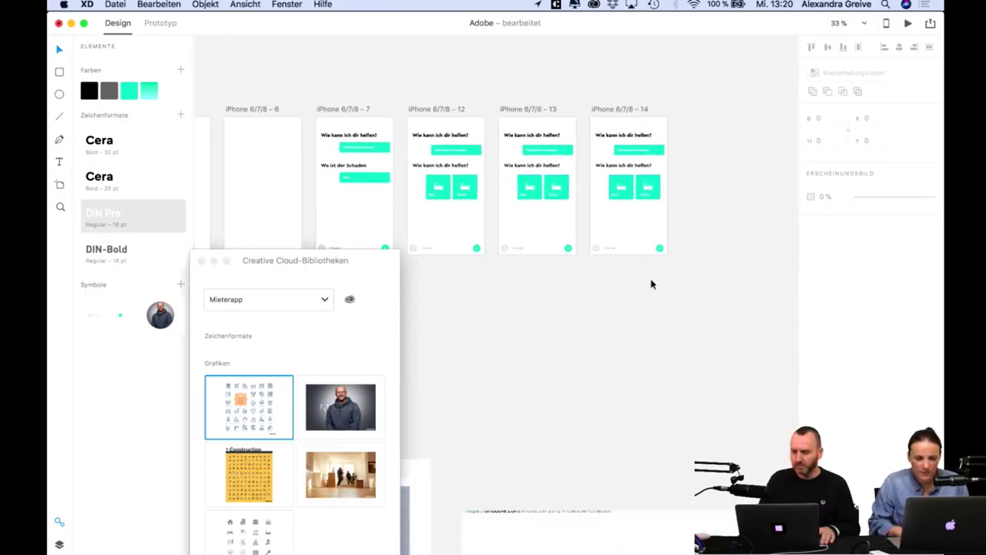
{"action": "scroll", "coordinate": [629, 162], "scroll_direction": "right", "scroll_amount": 1}
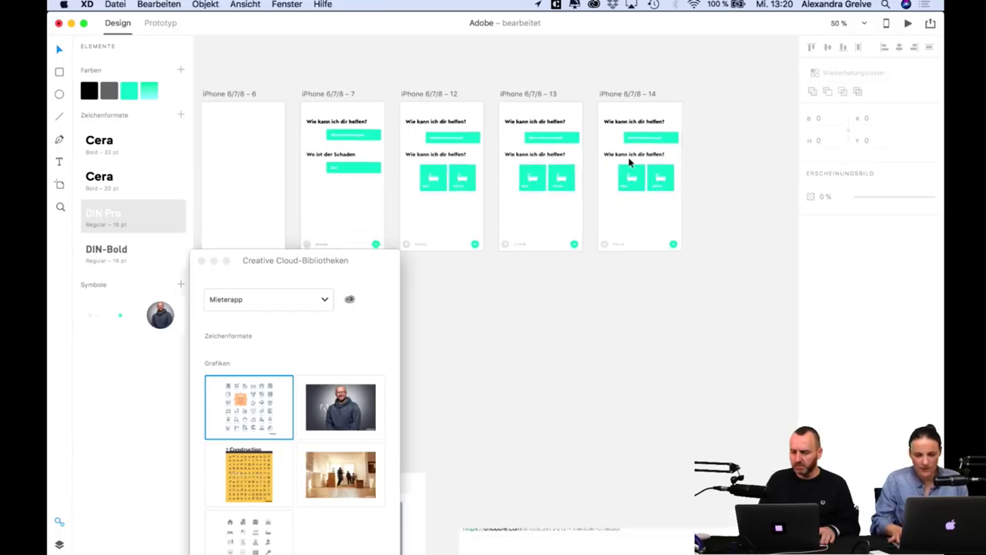
{"action": "key", "text": "super+plus"}
{"action": "key", "text": "super+plus"}
{"action": "scroll", "coordinate": [628, 162], "scroll_direction": "left", "scroll_amount": 2}
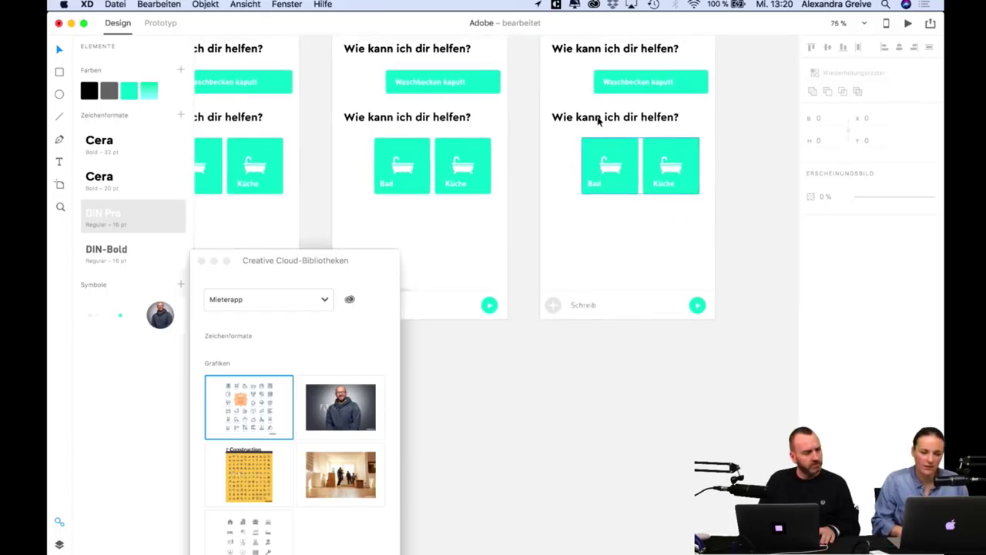
{"action": "left_click", "coordinate": [599, 118]}
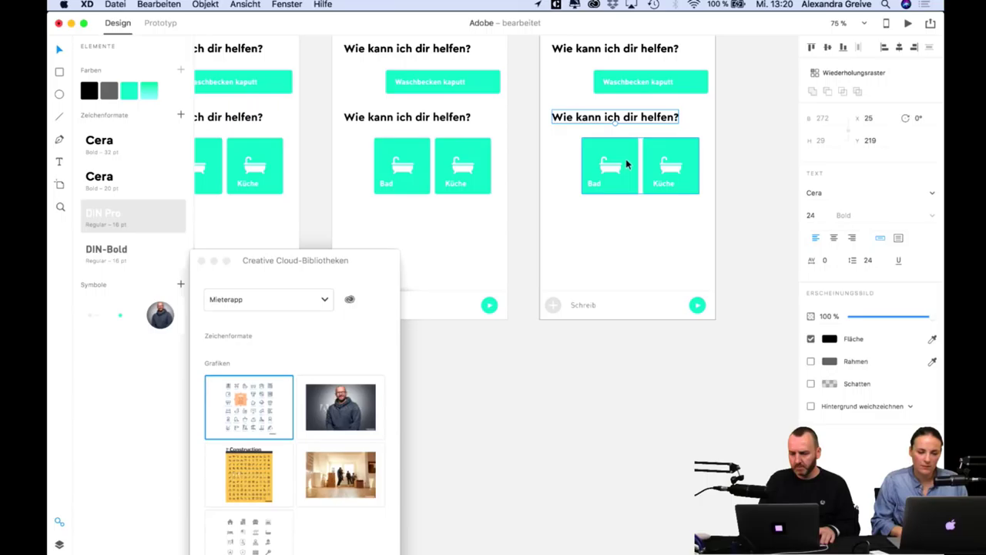
{"action": "left_click", "coordinate": [625, 162]}
{"action": "key", "text": "Delete"}
{"action": "left_click", "coordinate": [626, 119]}
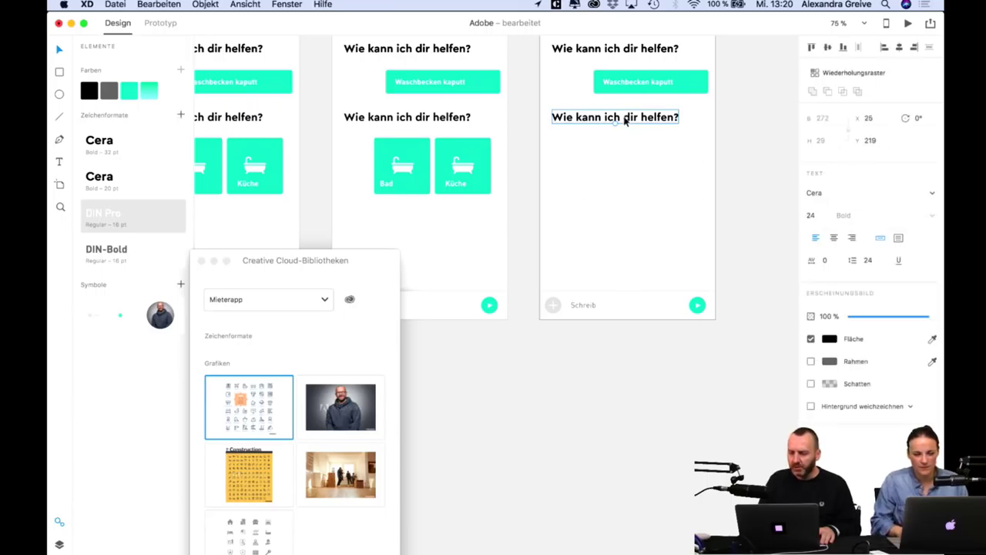
Copy the Bad button from artboard 7 and paste it under the second heading on artboard 14.
{"action": "scroll", "coordinate": [606, 192], "scroll_direction": "left", "scroll_amount": 2}
{"action": "key", "text": "super+minus"}
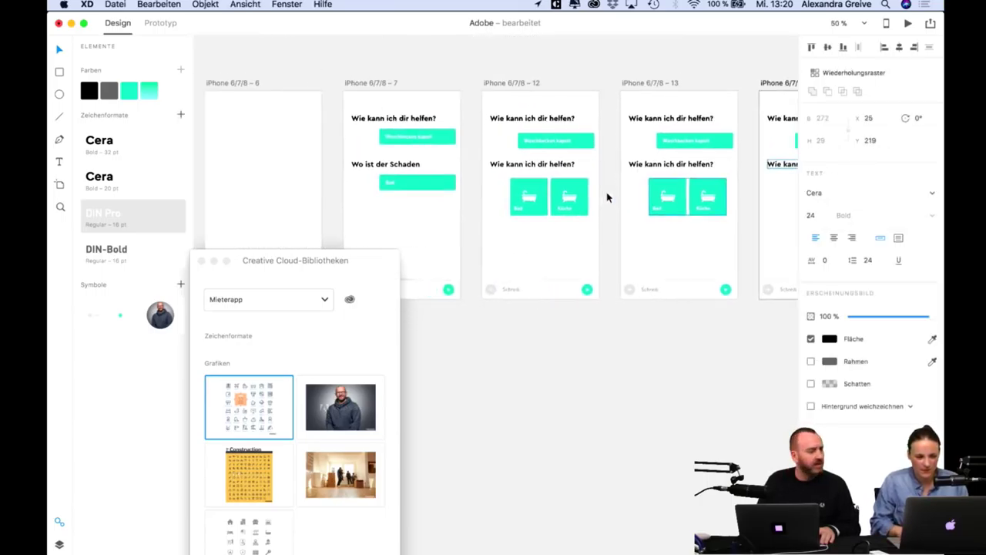
{"action": "scroll", "coordinate": [539, 189], "scroll_direction": "left", "scroll_amount": 4}
{"action": "left_click", "coordinate": [429, 183]}
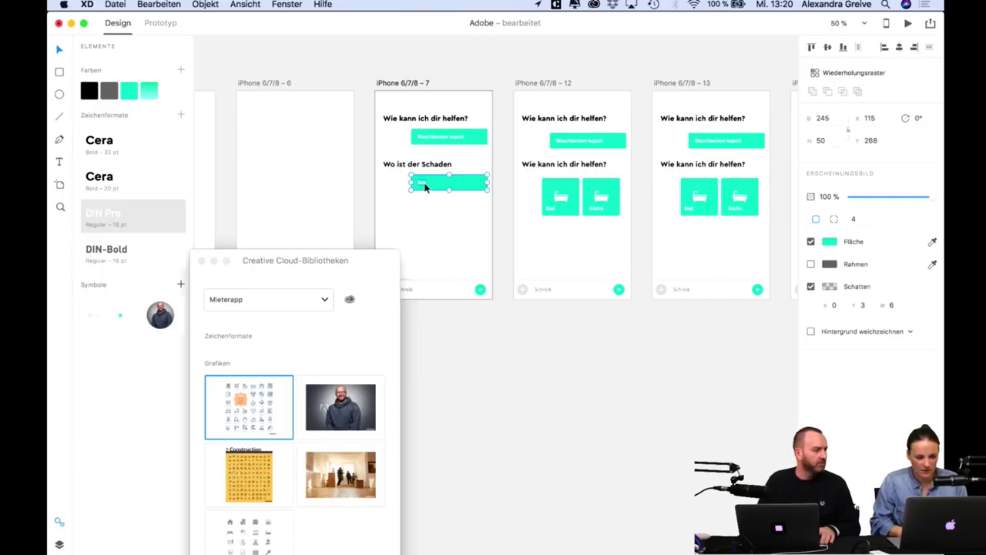
{"action": "key", "text": "super+a"}
{"action": "scroll", "coordinate": [548, 257], "scroll_direction": "right", "scroll_amount": 8}
{"action": "left_click", "coordinate": [550, 177]}
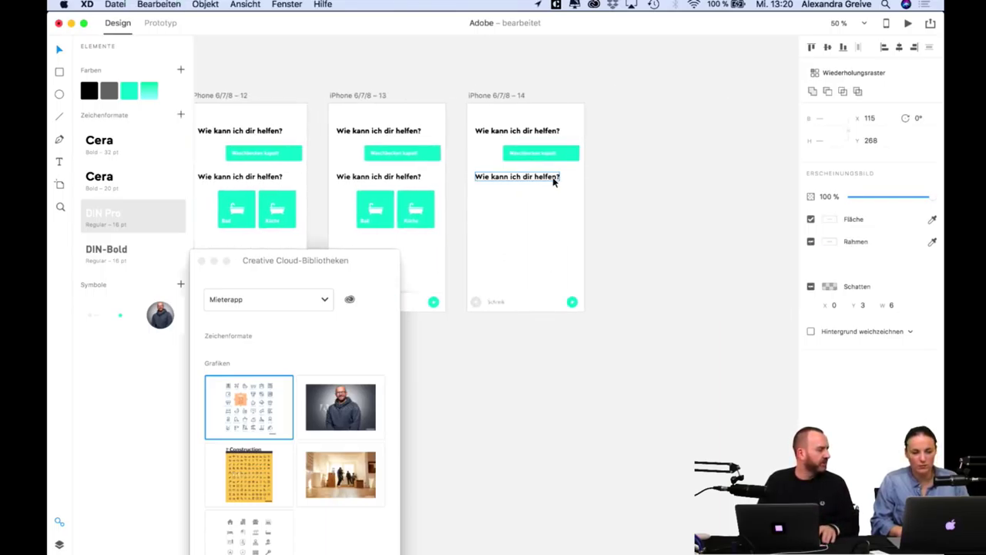
{"action": "key", "text": "super+v"}
{"action": "left_click", "coordinate": [632, 198]}
{"action": "scroll", "coordinate": [630, 200], "scroll_direction": "up", "scroll_amount": 1}
{"action": "scroll", "coordinate": [630, 199], "scroll_direction": "left", "scroll_amount": 1}
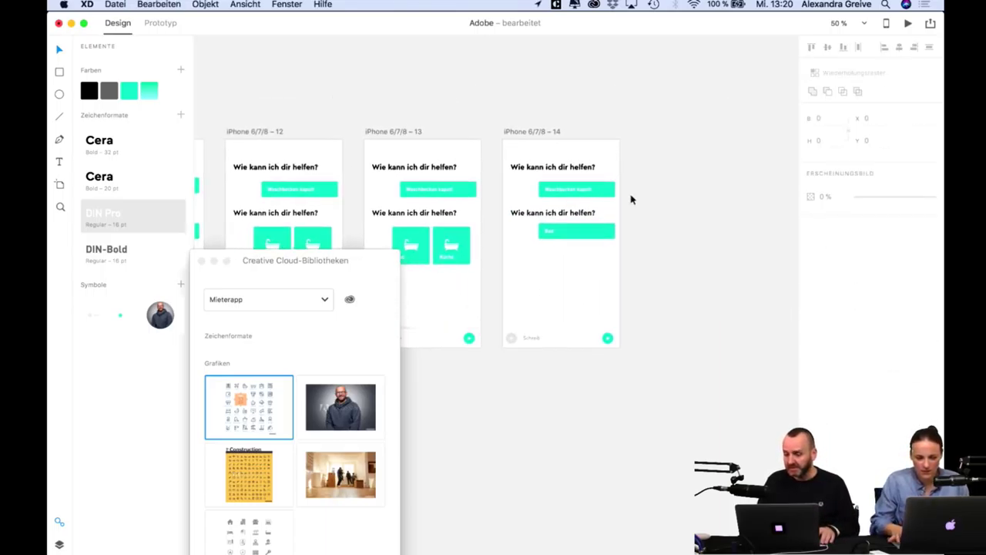
{"action": "scroll", "coordinate": [630, 200], "scroll_direction": "up", "scroll_amount": 3}
{"action": "left_click", "coordinate": [590, 174]}
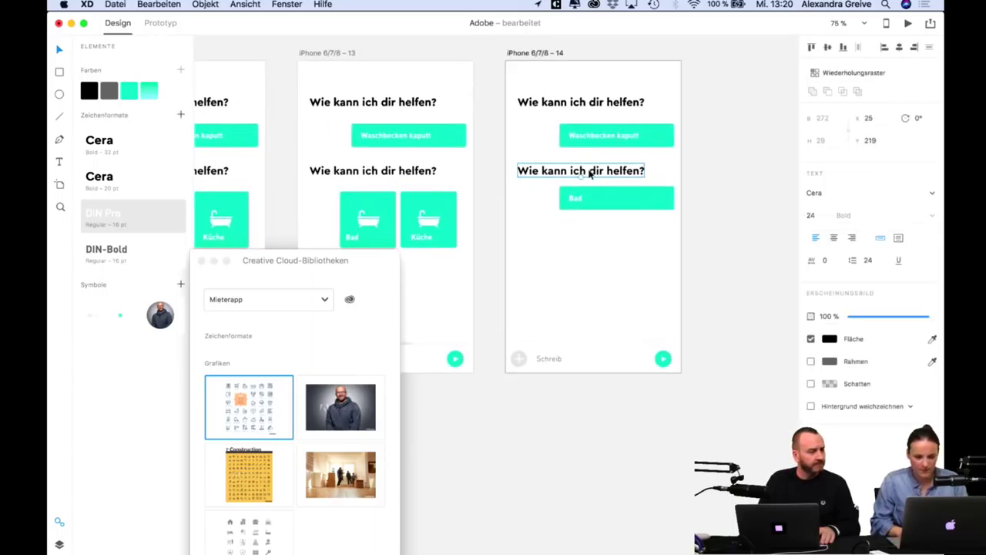
{"action": "key", "text": "super+v"}
{"action": "key", "text": "Escape"}
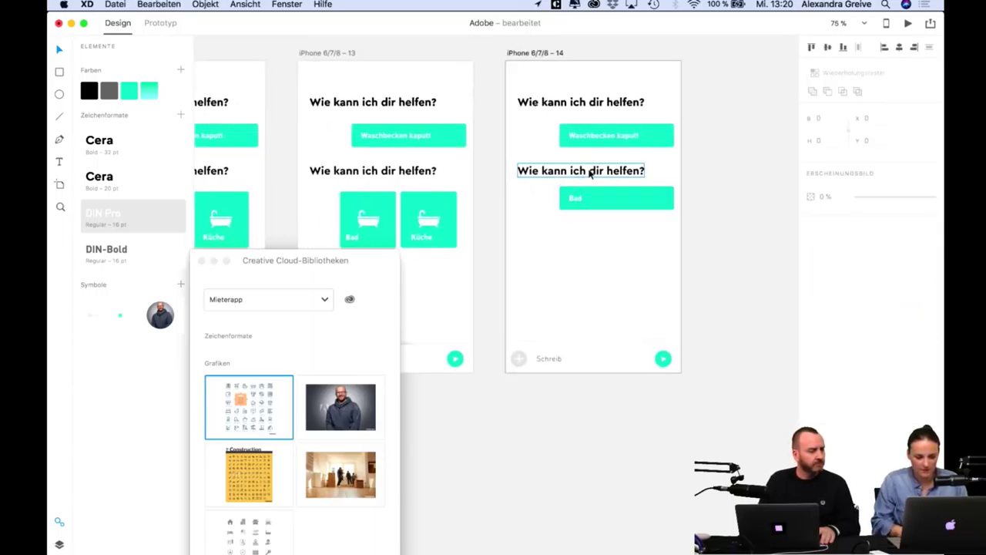
{"action": "left_click", "coordinate": [590, 174]}
Copy the heading below the Bad button and retype it as 'In welchem Zustand ist das Wachbecken?'.
{"action": "left_click_drag", "start_coordinate": [590, 175], "coordinate": [616, 238]}
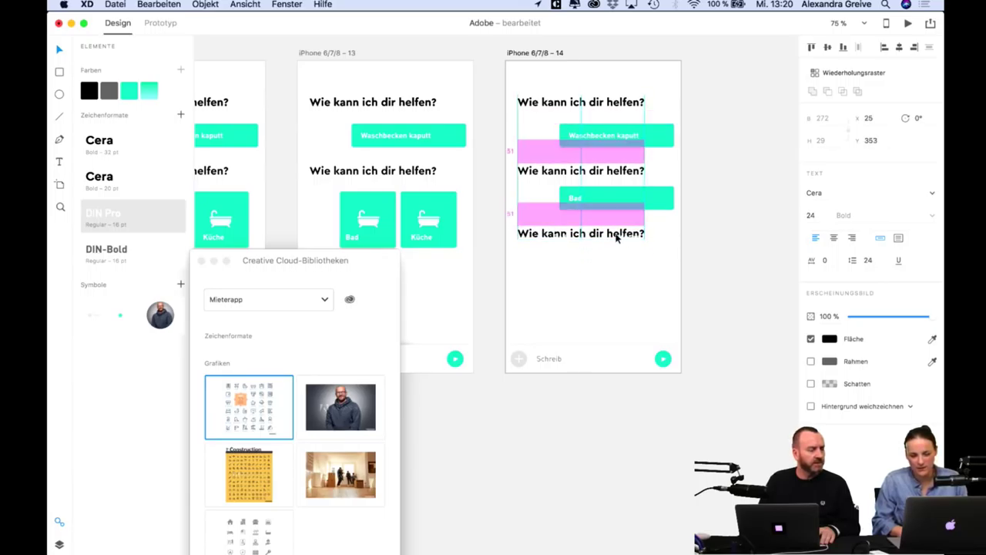
{"action": "left_click", "coordinate": [678, 228]}
{"action": "left_click", "coordinate": [613, 233]}
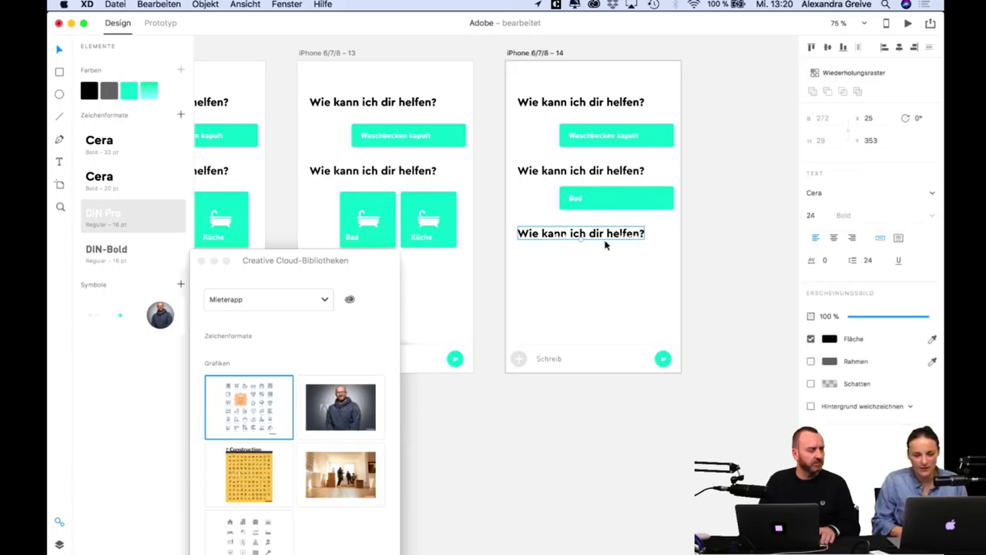
{"action": "double_click", "coordinate": [614, 233]}
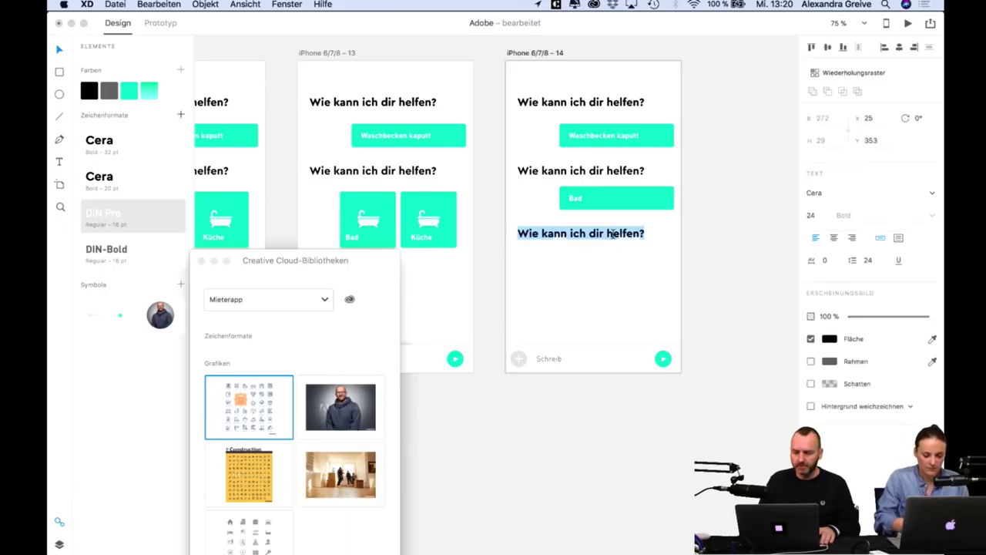
{"action": "type", "text": "Ist das W"}
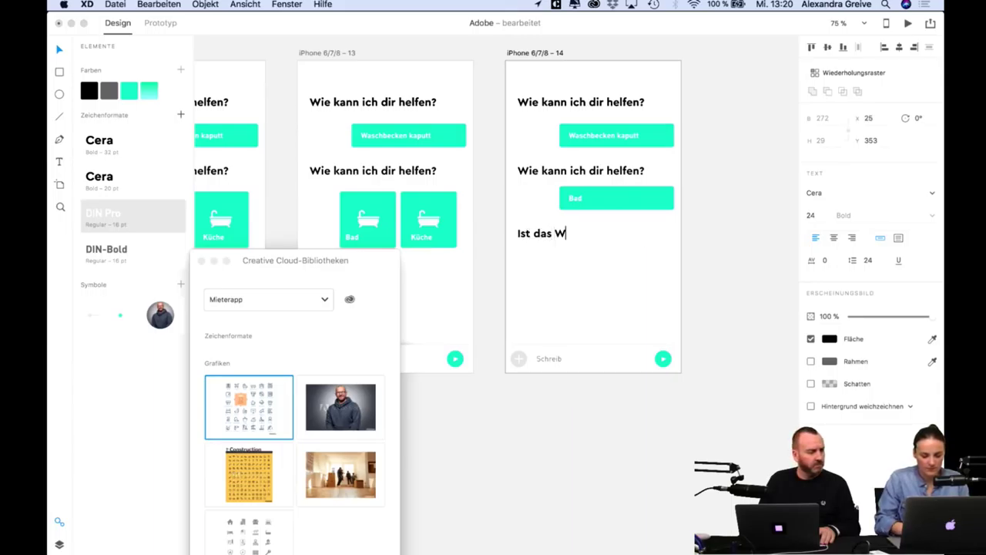
{"action": "key", "text": "BackSpace"}
{"action": "key", "text": "BackSpace"}
{"action": "key", "text": "BackSpace"}
{"action": "key", "text": "BackSpace"}
{"action": "key", "text": "BackSpace"}
{"action": "type", "text": "n"}
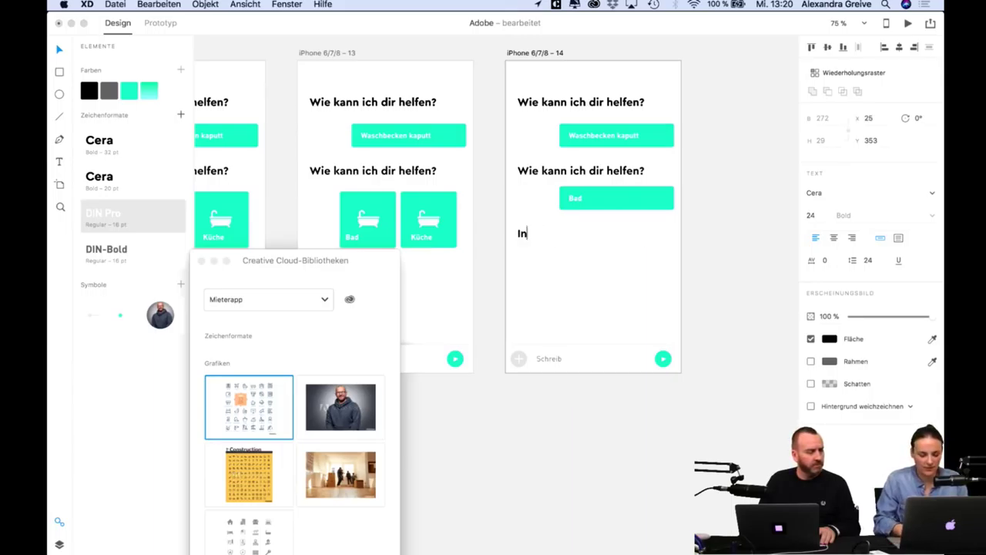
{"action": "type", "text": " welchem Zusta"}
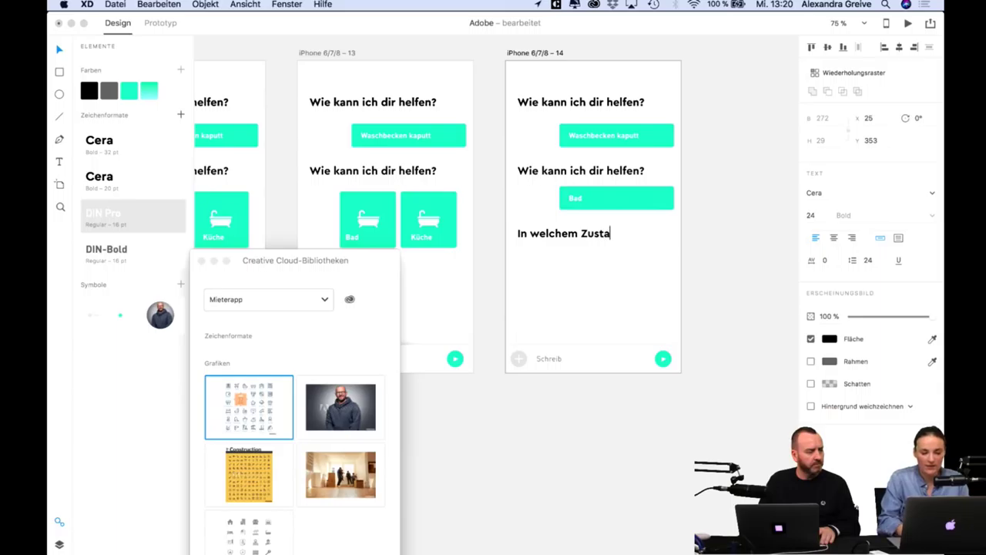
{"action": "type", "text": "nd ist das We"}
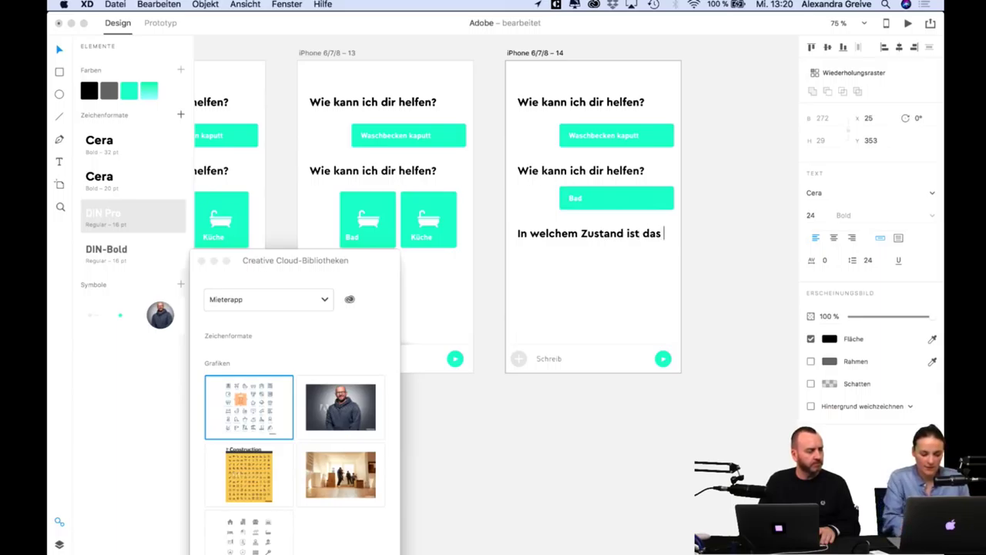
{"action": "key", "text": "BackSpace"}
{"action": "key", "text": "BackSpace"}
{"action": "type", "text": "Wachbecke"}
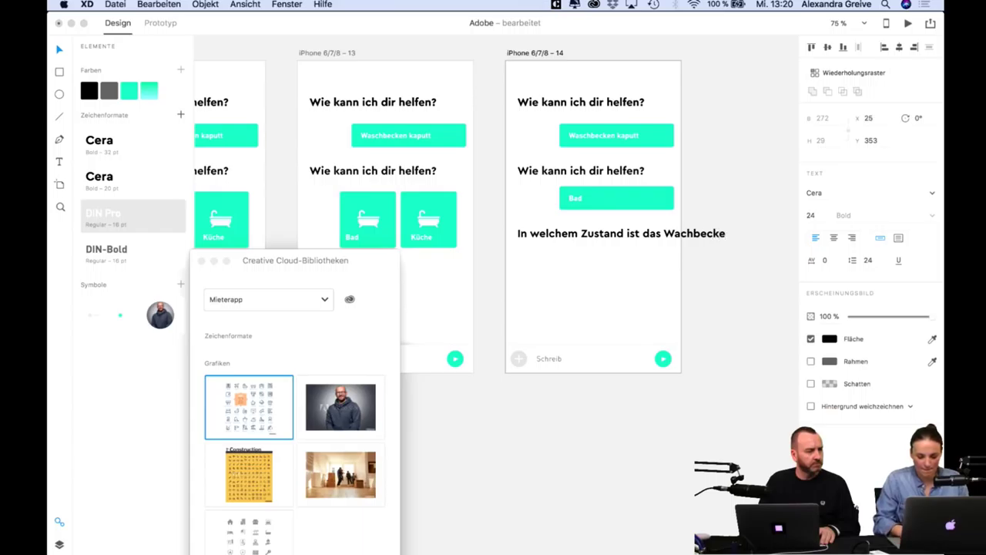
{"action": "type", "text": "n?"}
{"action": "key", "text": "Escape"}
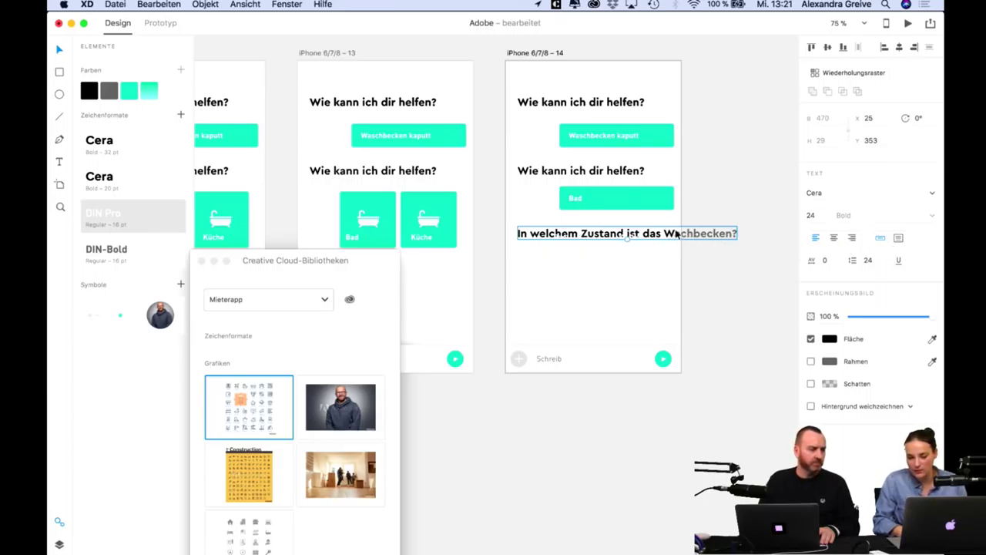
Correct the typo so the question reads 'Waschbecken'.
{"action": "key", "text": "Return"}
{"action": "left_click", "coordinate": [741, 229]}
{"action": "type", "text": "s"}
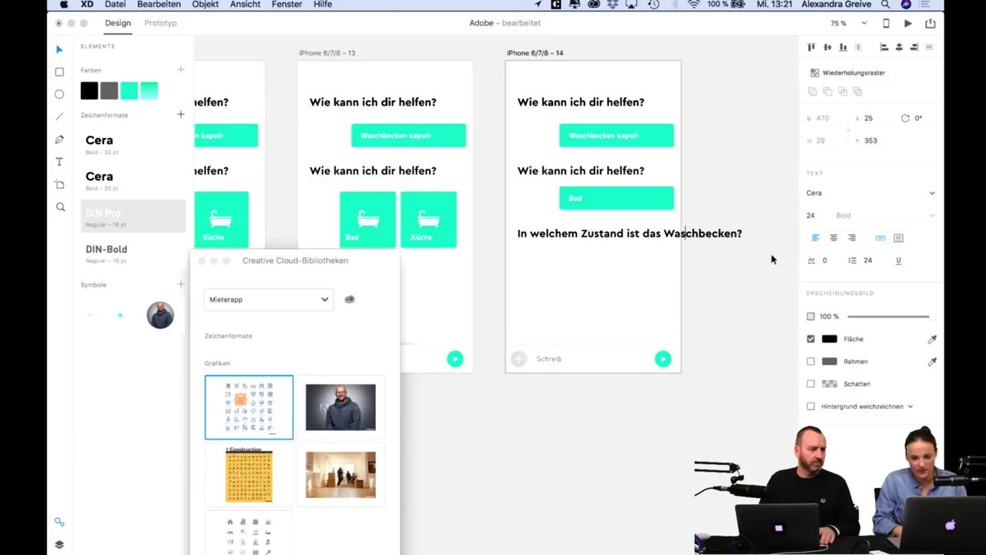
{"action": "key", "text": "Escape"}
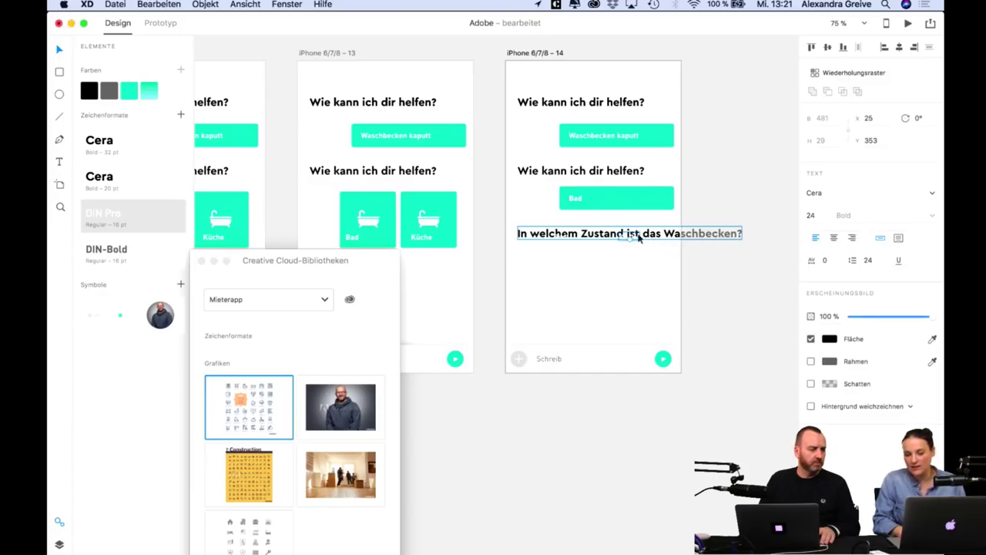
Give the question text box a fixed width of 325.
{"action": "left_click", "coordinate": [898, 238]}
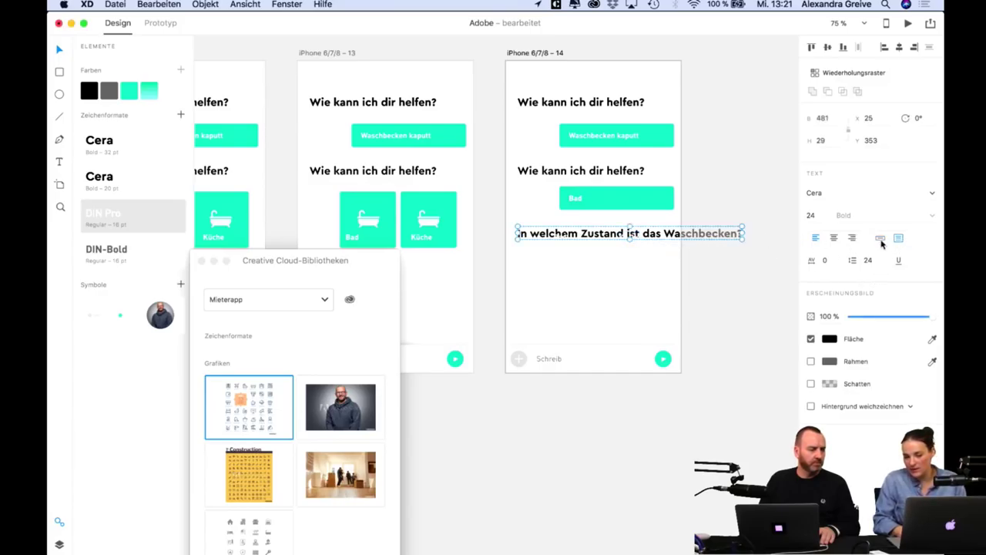
{"action": "left_click_drag", "start_coordinate": [832, 118], "coordinate": [817, 118]}
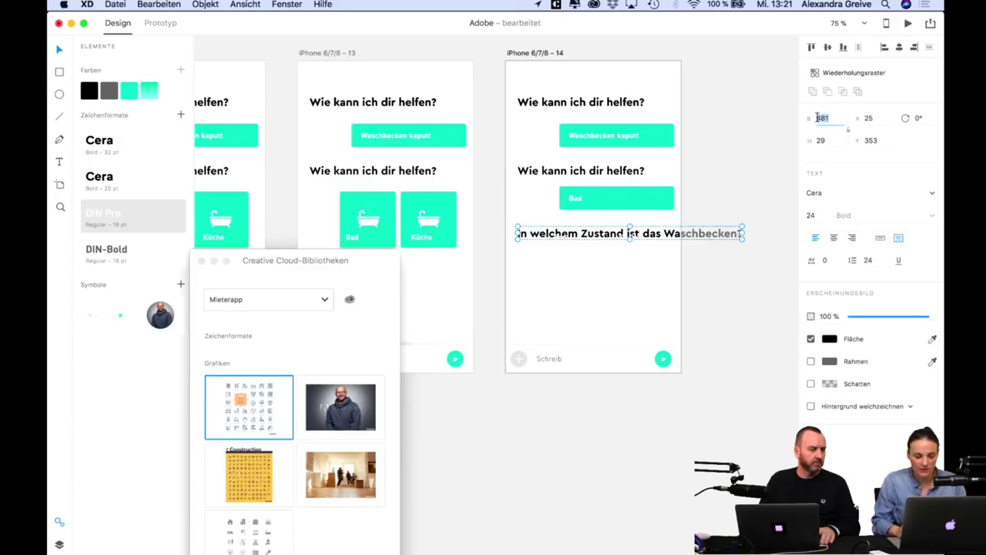
{"action": "type", "text": "325"}
{"action": "key", "text": "Return"}
Adjust the question text box so both wrapped lines show.
{"action": "left_click", "coordinate": [583, 241]}
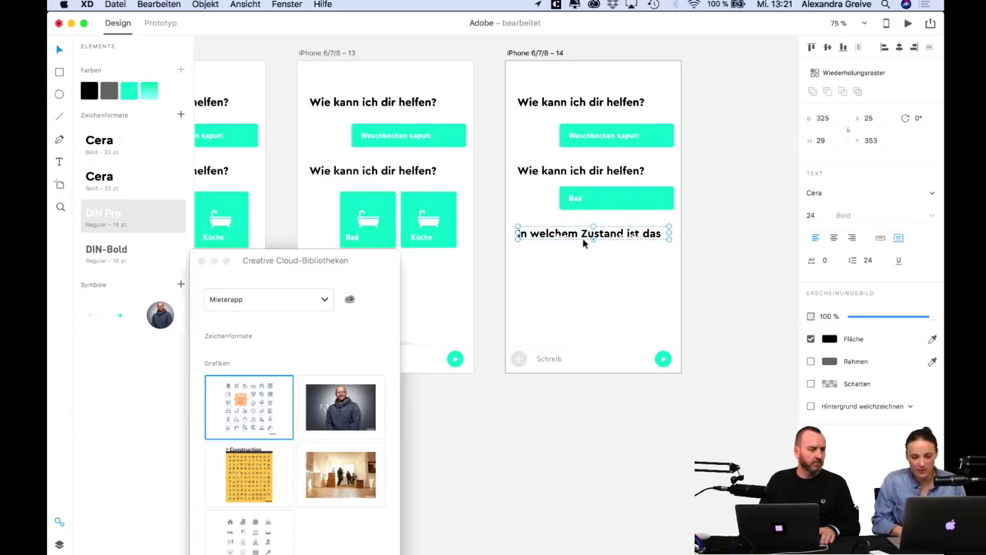
{"action": "double_click", "coordinate": [594, 238]}
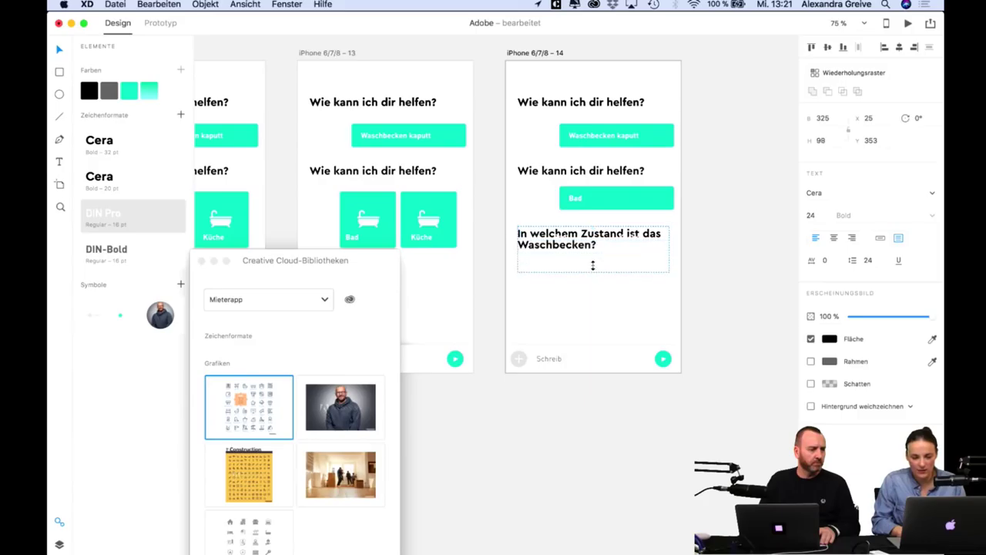
{"action": "left_click", "coordinate": [631, 240]}
{"action": "left_click_drag", "start_coordinate": [629, 240], "coordinate": [560, 241]}
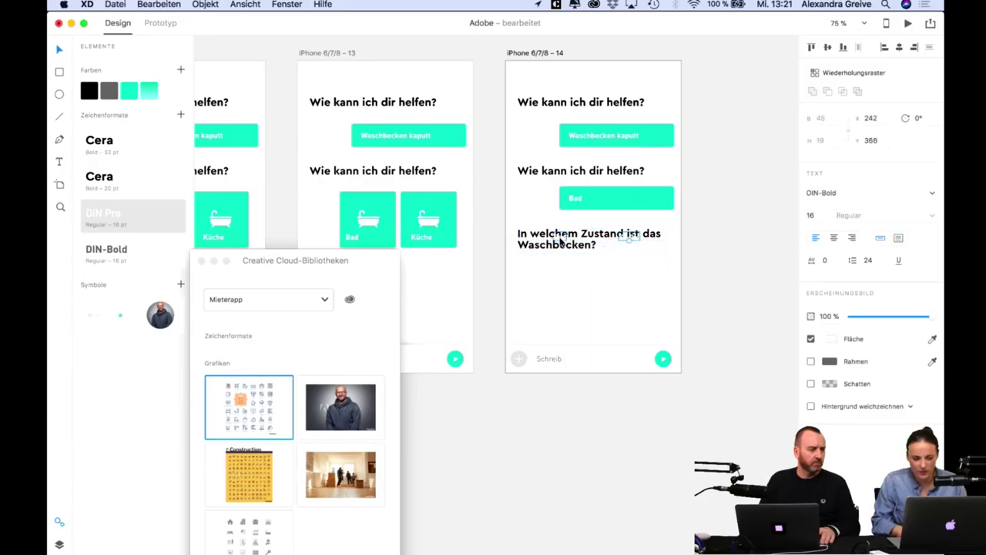
{"action": "left_click", "coordinate": [617, 240]}
{"action": "left_click", "coordinate": [728, 251]}
{"action": "left_click", "coordinate": [620, 246]}
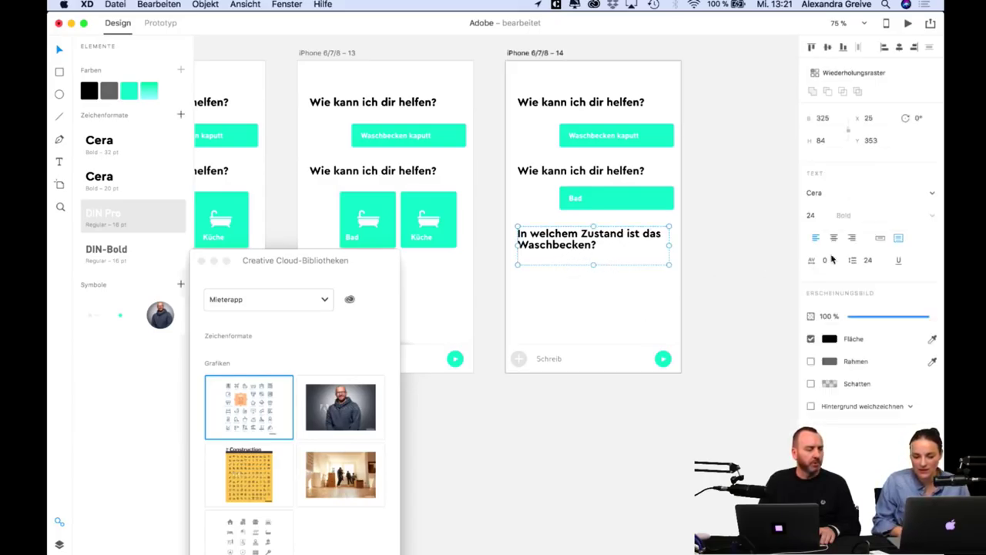
{"action": "left_click", "coordinate": [728, 288]}
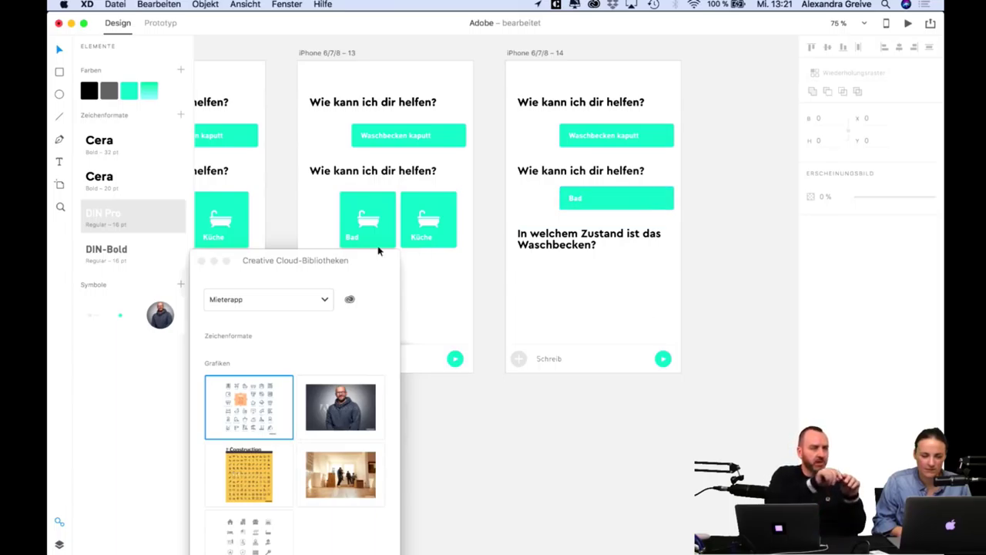
{"action": "left_click", "coordinate": [366, 221]}
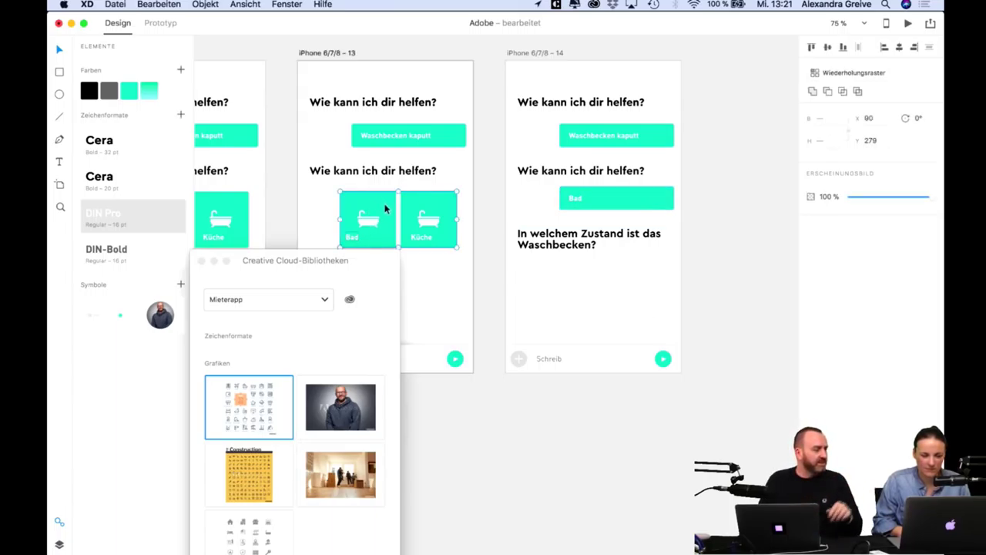
Duplicate the Bad reply button on artboard 14 and move the copy below the Waschbecken question.
{"action": "left_click", "coordinate": [561, 320]}
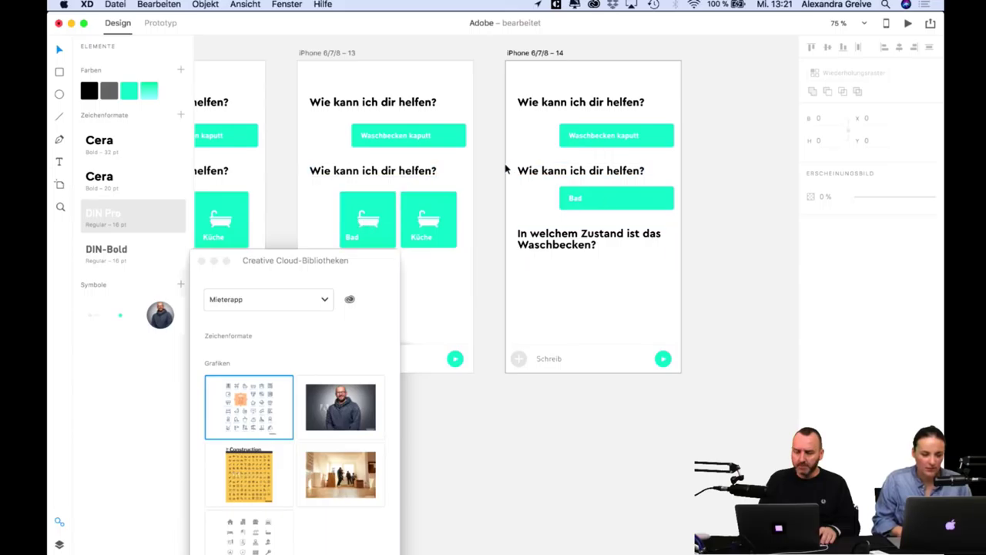
{"action": "scroll", "coordinate": [506, 167], "scroll_direction": "right", "scroll_amount": 10}
{"action": "left_click", "coordinate": [356, 176]}
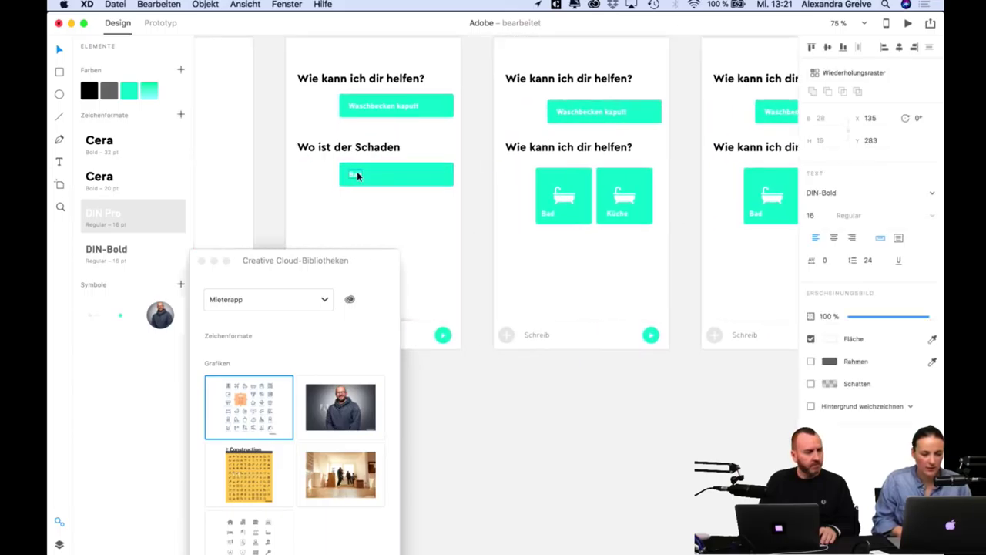
{"action": "left_click", "coordinate": [408, 179]}
{"action": "scroll", "coordinate": [518, 198], "scroll_direction": "right", "scroll_amount": 1}
{"action": "scroll", "coordinate": [517, 198], "scroll_direction": "right", "scroll_amount": 10}
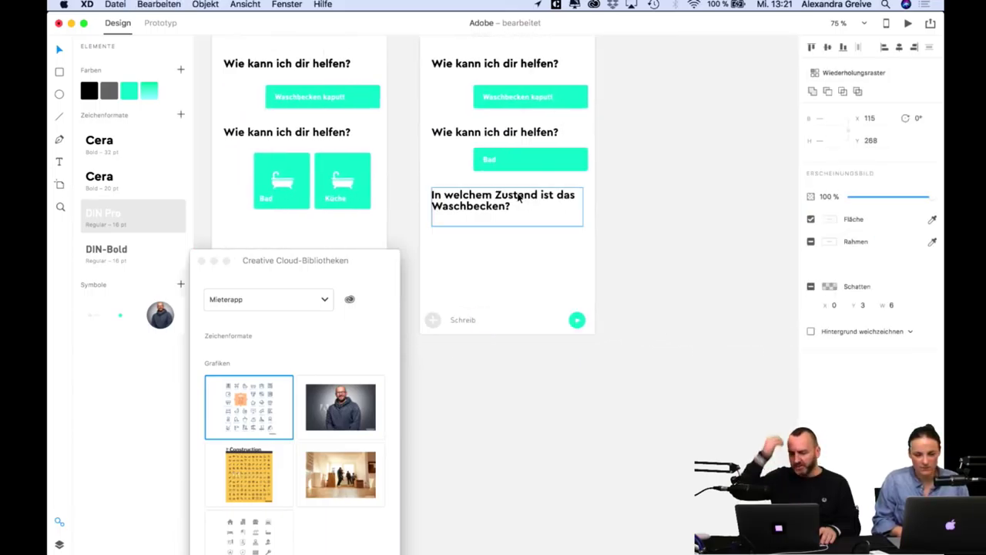
{"action": "left_click", "coordinate": [544, 202]}
{"action": "left_click", "coordinate": [549, 160]}
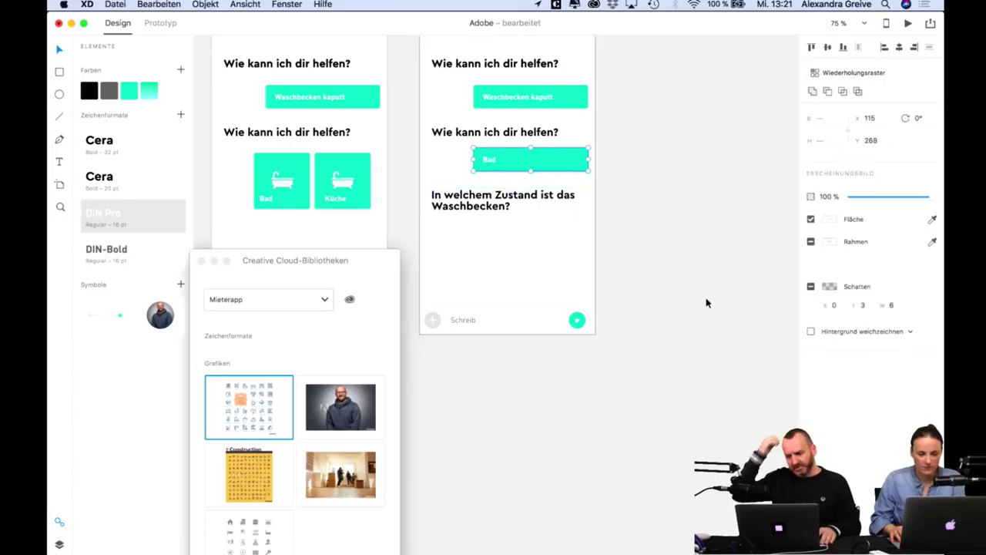
{"action": "key", "text": "super+d"}
{"action": "key", "text": "shift+Down"}
{"action": "key", "text": "shift+Down"}
{"action": "key", "text": "shift+Down"}
{"action": "key", "text": "shift+Down"}
{"action": "key", "text": "shift+Down"}
{"action": "key", "text": "shift+Down"}
{"action": "key", "text": "shift+Down"}
{"action": "key", "text": "shift+Down"}
{"action": "key", "text": "shift+Down"}
{"action": "key", "text": "shift+Down"}
{"action": "key", "text": "shift+Down"}
{"action": "key", "text": "shift+Down"}
{"action": "key", "text": "shift+Down"}
{"action": "key", "text": "shift+Down"}
{"action": "key", "text": "shift+Down"}
{"action": "key", "text": "shift+Down"}
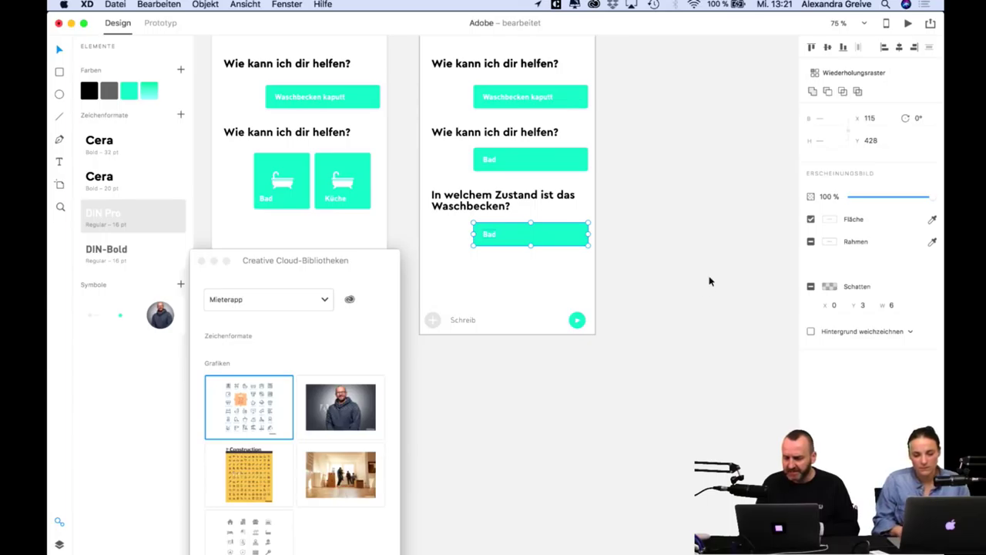
{"action": "double_click", "coordinate": [487, 235]}
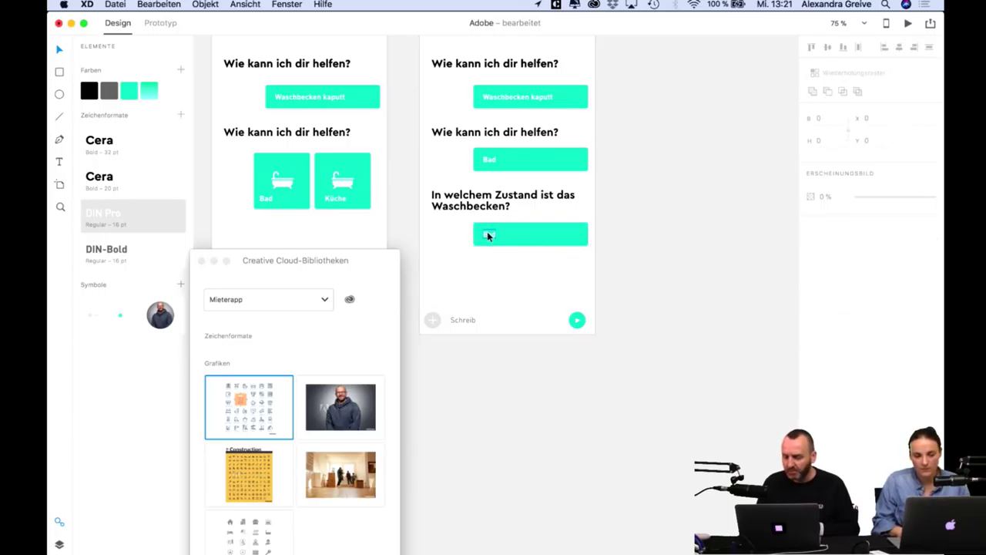
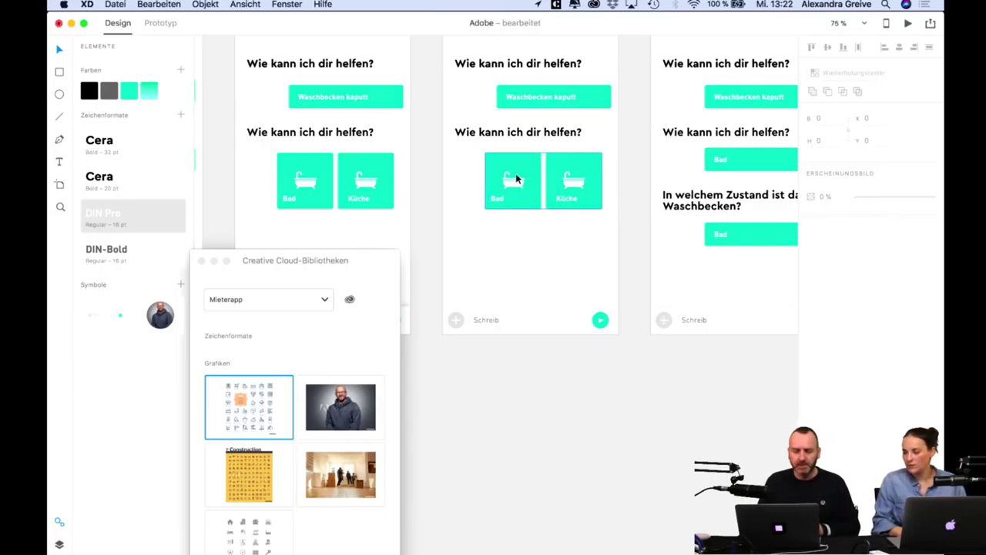
Duplicate the Bad and Küche bath tile pair with Cmd+D and drag the copy right, past the artboard edge.
{"action": "left_click", "coordinate": [516, 179]}
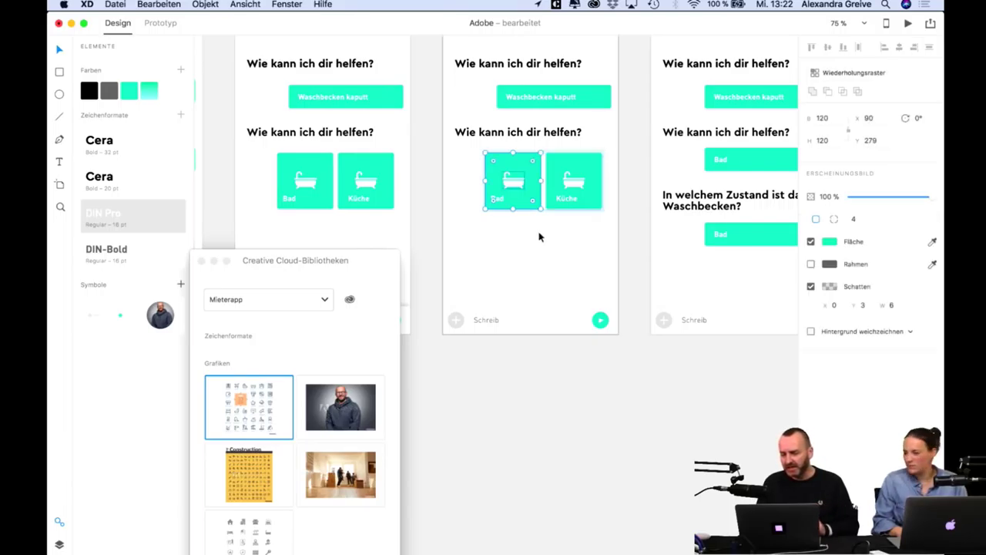
{"action": "left_click", "coordinate": [538, 269]}
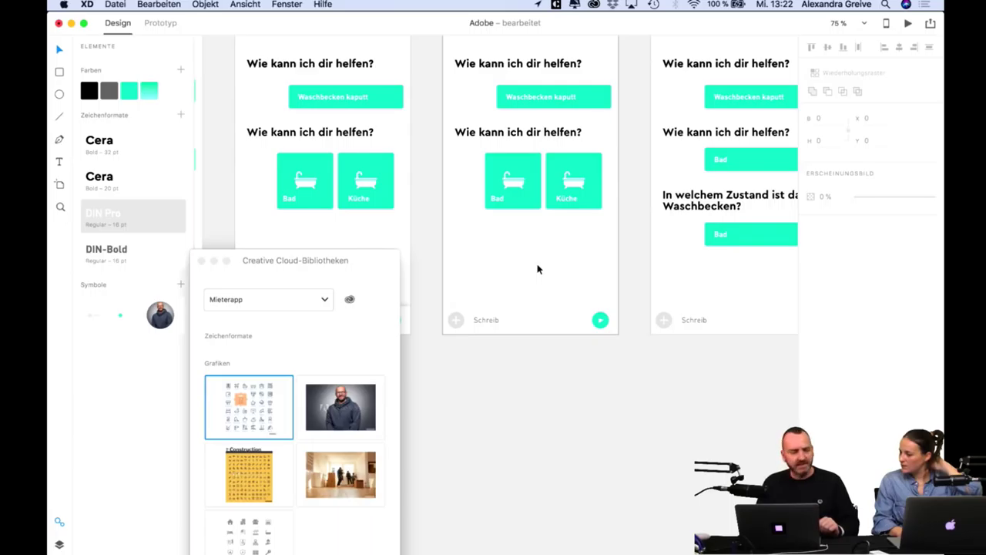
{"action": "left_click", "coordinate": [508, 196]}
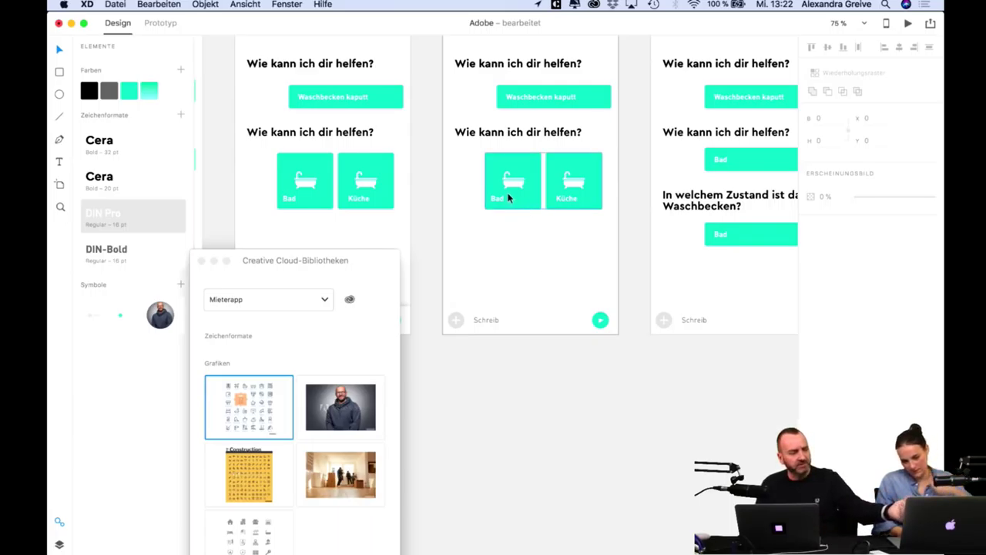
{"action": "key", "text": "super+d"}
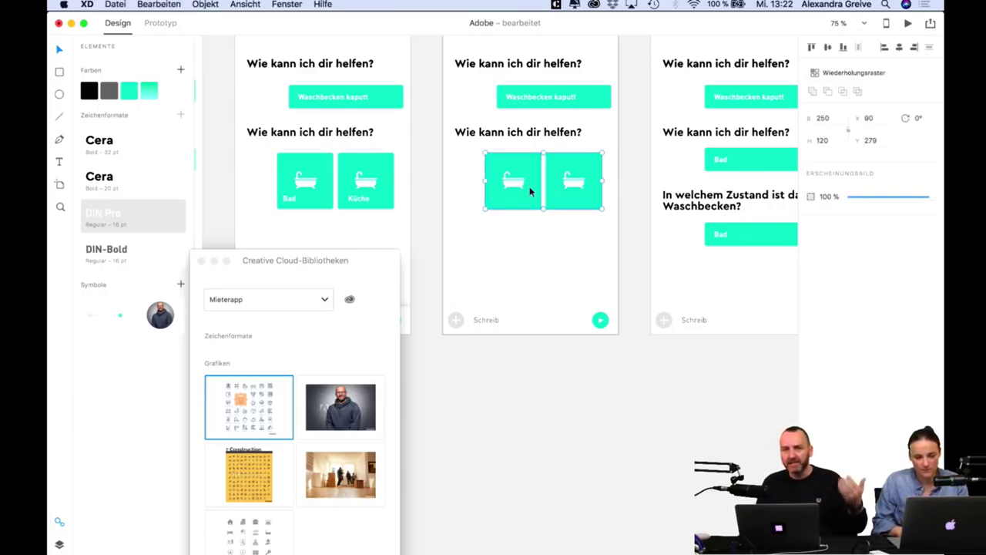
{"action": "left_click_drag", "start_coordinate": [531, 189], "coordinate": [587, 201]}
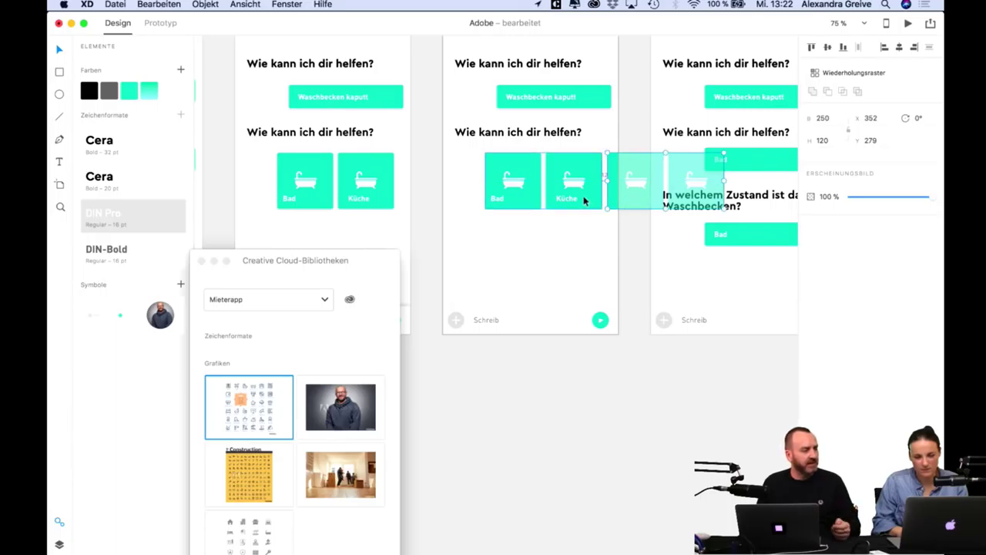
{"action": "left_click", "coordinate": [633, 238]}
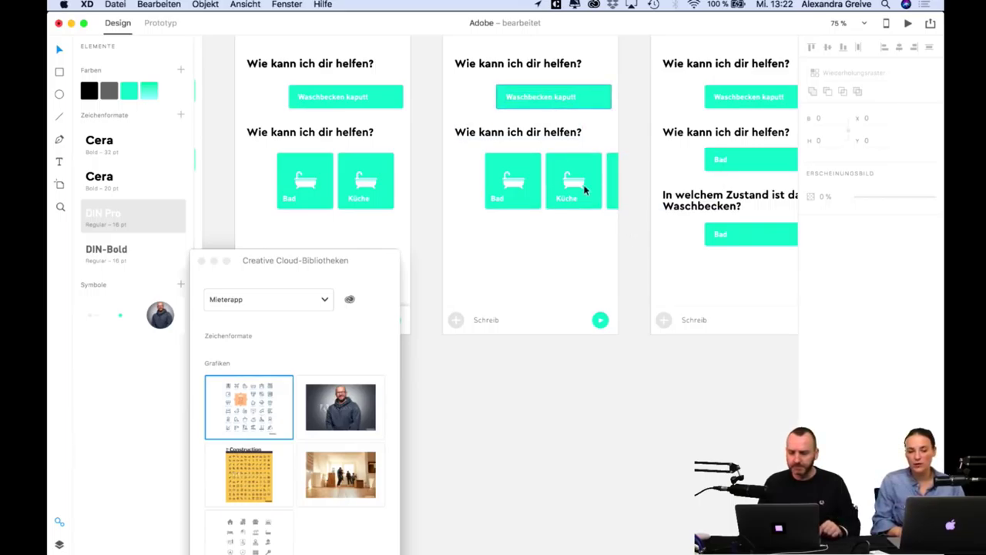
{"action": "scroll", "coordinate": [584, 186], "scroll_direction": "left", "scroll_amount": 3}
{"action": "scroll", "coordinate": [584, 185], "scroll_direction": "up", "scroll_amount": 1}
{"action": "scroll", "coordinate": [397, 127], "scroll_direction": "left", "scroll_amount": 4}
{"action": "scroll", "coordinate": [397, 127], "scroll_direction": "up", "scroll_amount": 1}
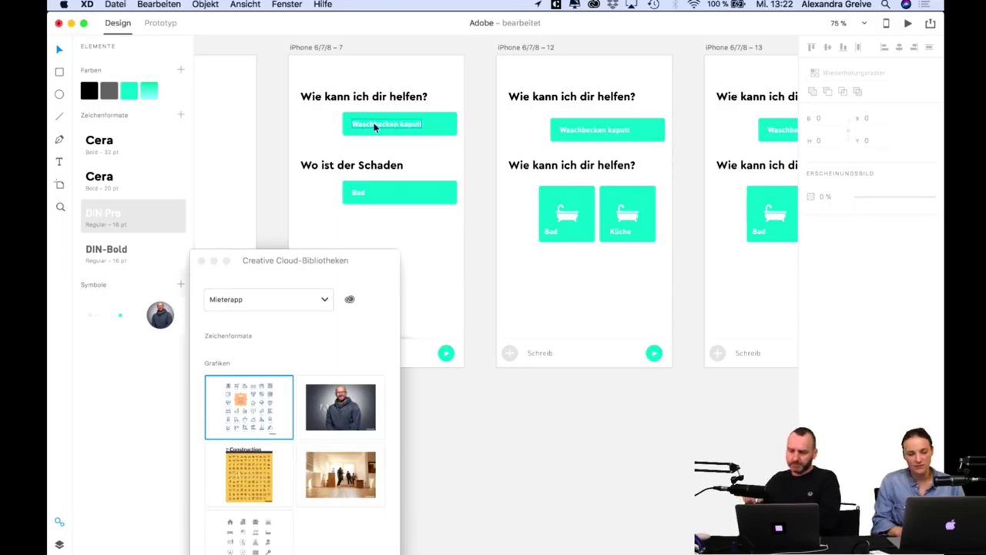
{"action": "scroll", "coordinate": [625, 122], "scroll_direction": "right", "scroll_amount": 3}
{"action": "scroll", "coordinate": [625, 123], "scroll_direction": "down", "scroll_amount": 2}
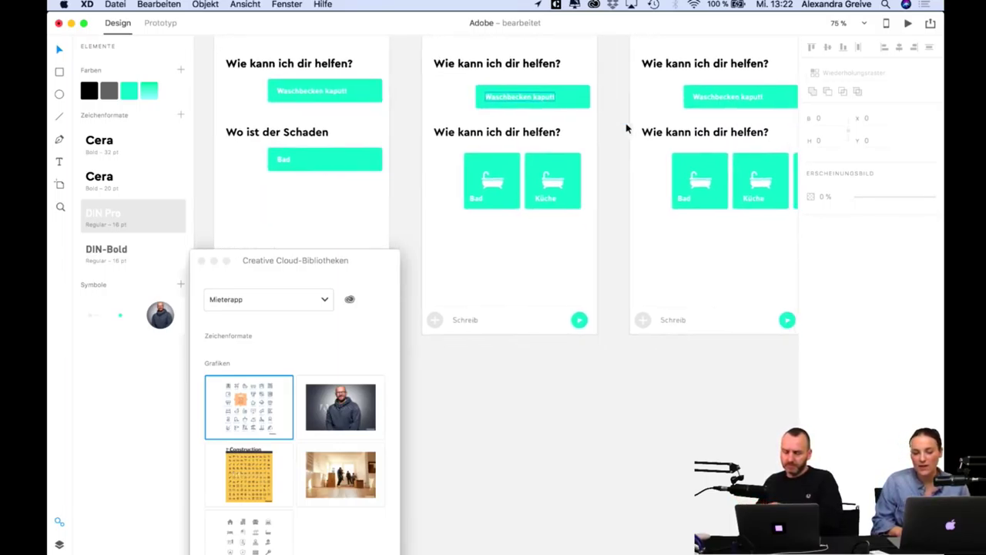
Begin retyping the middle screen's second question text.
{"action": "left_click", "coordinate": [516, 135]}
{"action": "double_click", "coordinate": [516, 134]}
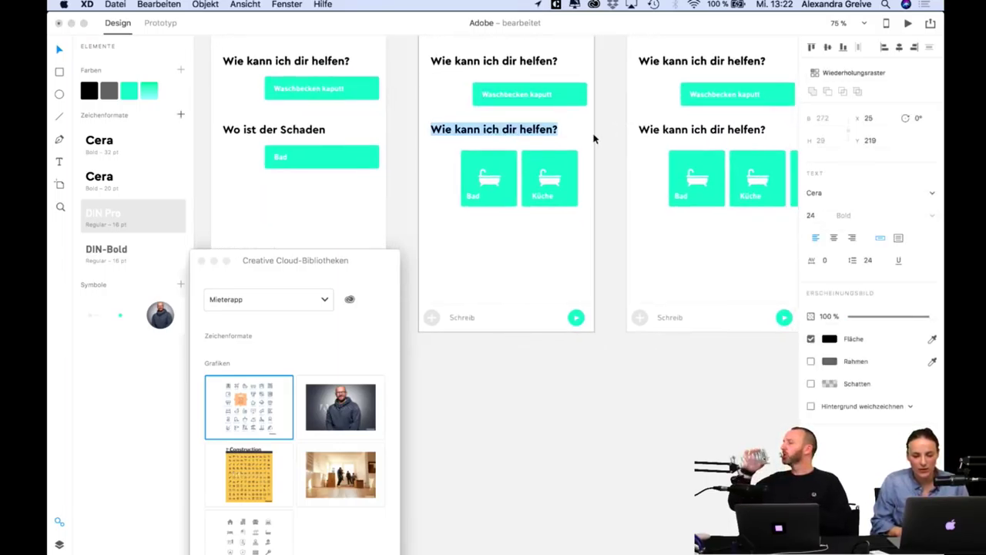
{"action": "type", "text": "Wo i"}
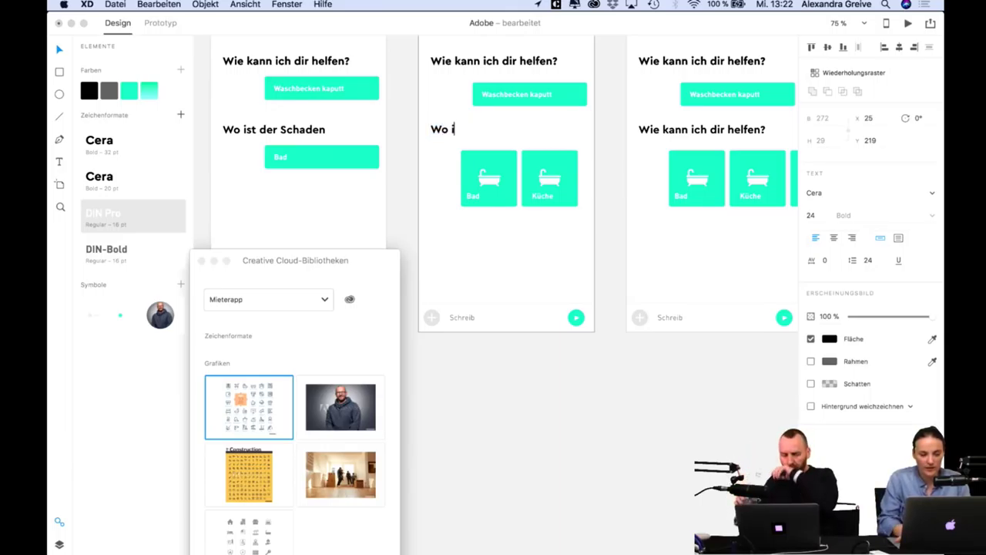
{"action": "key", "text": "BackSpace"}
{"action": "type", "text": "be"}
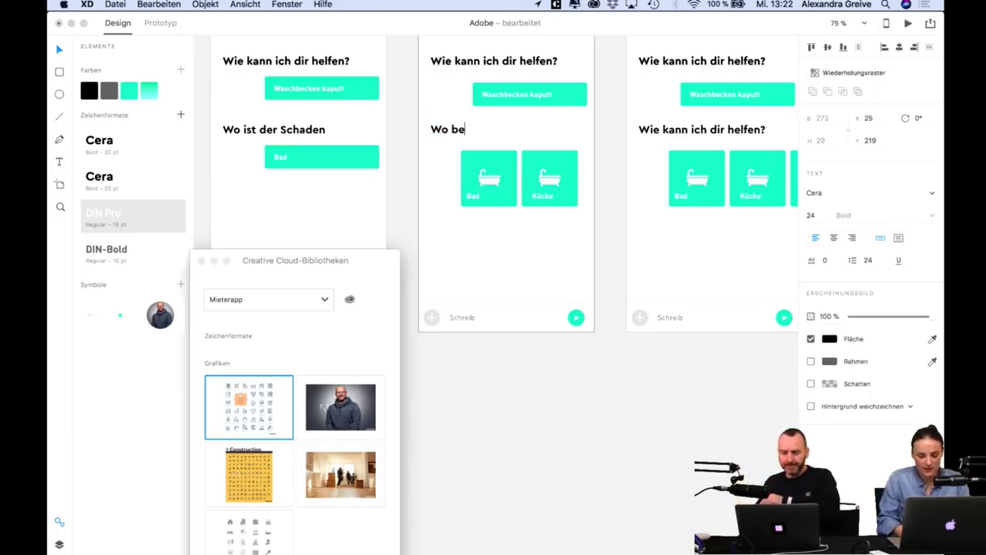
{"action": "type", "text": "difindst"}
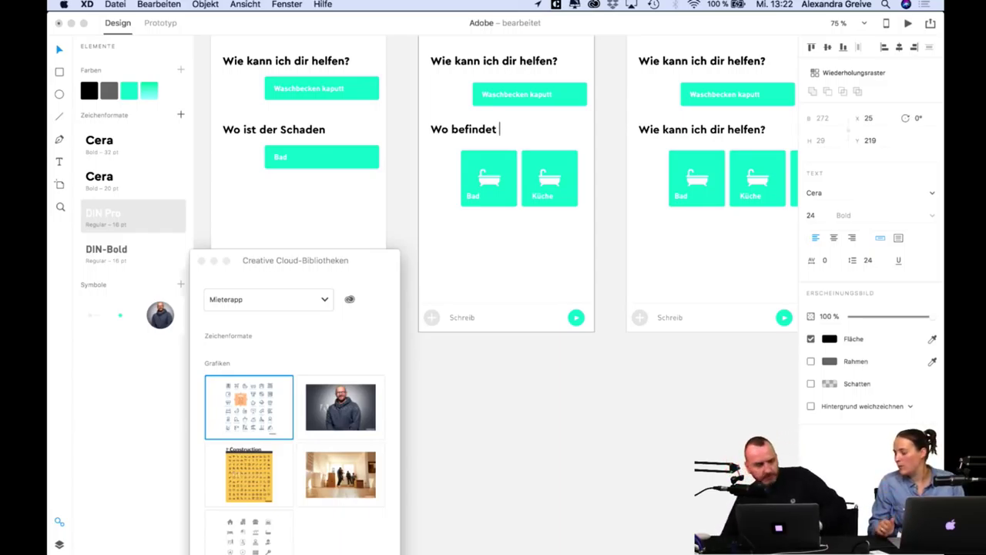
{"action": "left_click", "coordinate": [664, 226]}
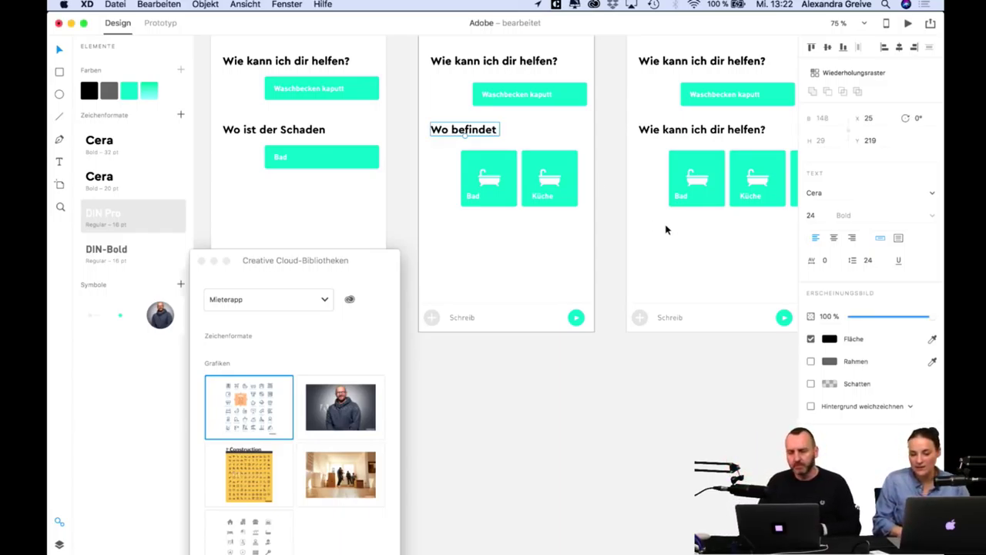
Extend the third screen's Bad/Küche tile grid to a third column and nudge it left.
{"action": "scroll", "coordinate": [665, 226], "scroll_direction": "right", "scroll_amount": 2}
{"action": "left_click", "coordinate": [612, 191]}
{"action": "left_click_drag", "start_coordinate": [732, 190], "coordinate": [750, 187]}
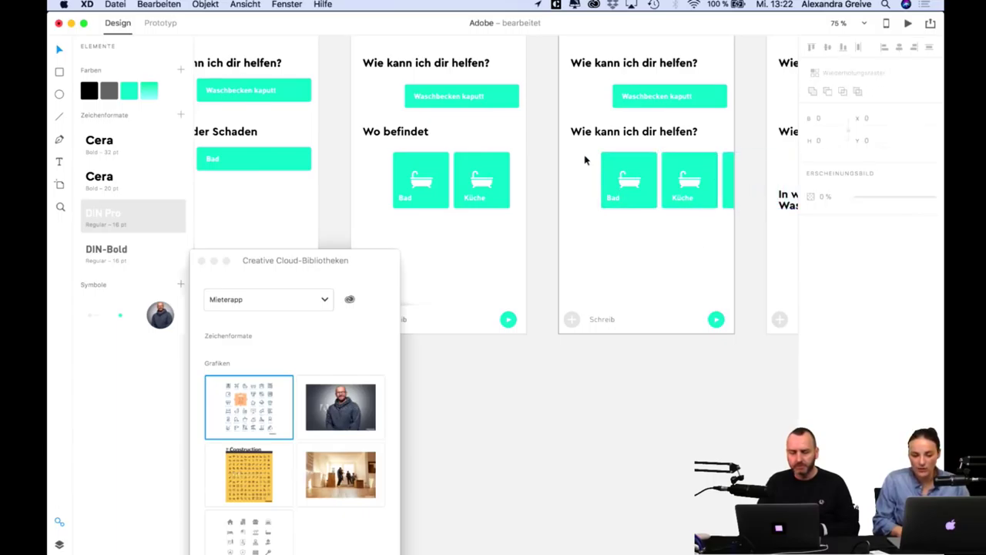
{"action": "left_click_drag", "start_coordinate": [583, 154], "coordinate": [753, 238]}
{"action": "key", "text": "shift+Left"}
{"action": "key", "text": "shift+Left"}
{"action": "key", "text": "shift+Left"}
{"action": "key", "text": "shift+Left"}
{"action": "key", "text": "shift+Left"}
{"action": "key", "text": "shift+Left"}
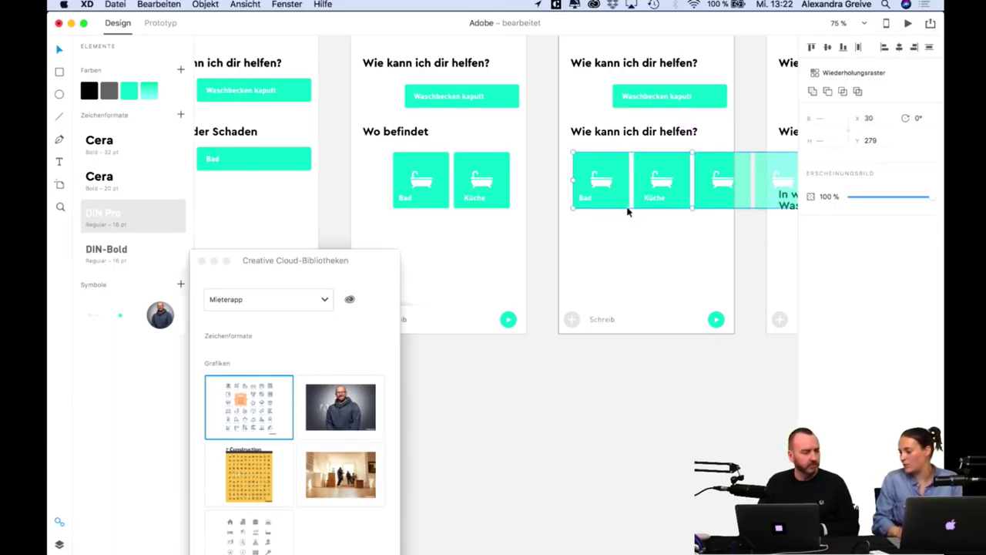
{"action": "left_click", "coordinate": [625, 264]}
{"action": "scroll", "coordinate": [646, 292], "scroll_direction": "left", "scroll_amount": 2}
{"action": "scroll", "coordinate": [646, 292], "scroll_direction": "up", "scroll_amount": 1}
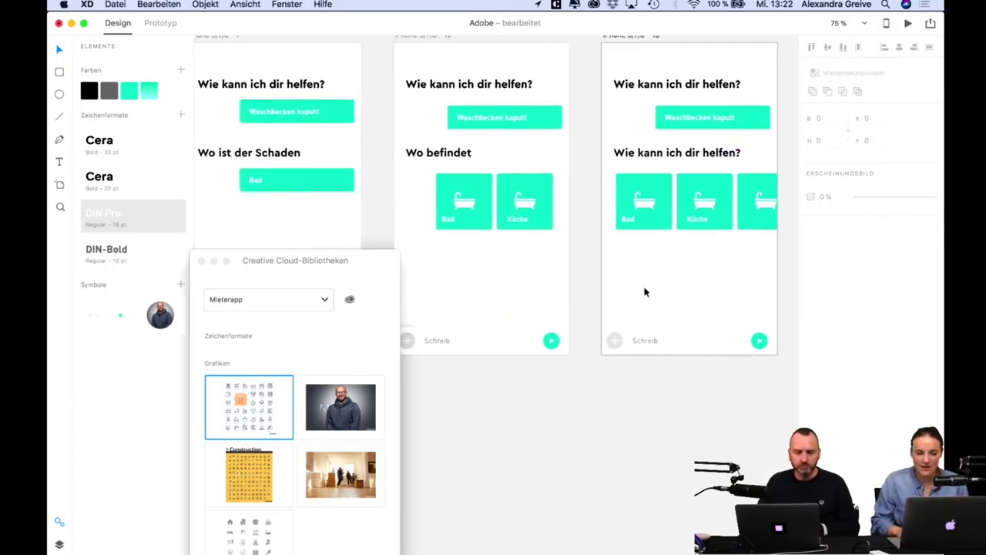
Complete the heading as 'Wo befindet sich das Waschbecken', fixing the typo.
{"action": "left_click", "coordinate": [473, 151]}
{"action": "double_click", "coordinate": [473, 151]}
{"action": "key", "text": "Right"}
{"action": "type", "text": "s"}
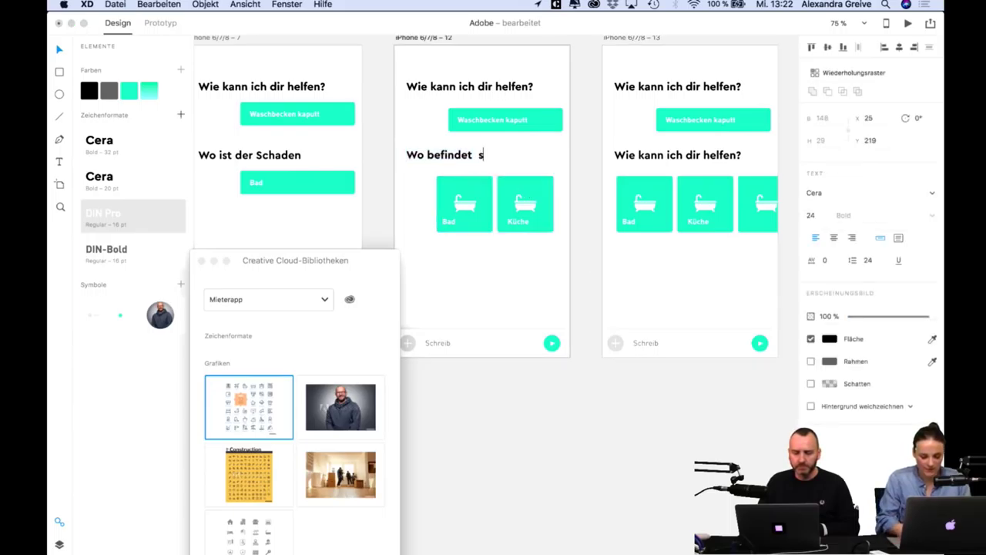
{"action": "type", "text": "ich das Wad"}
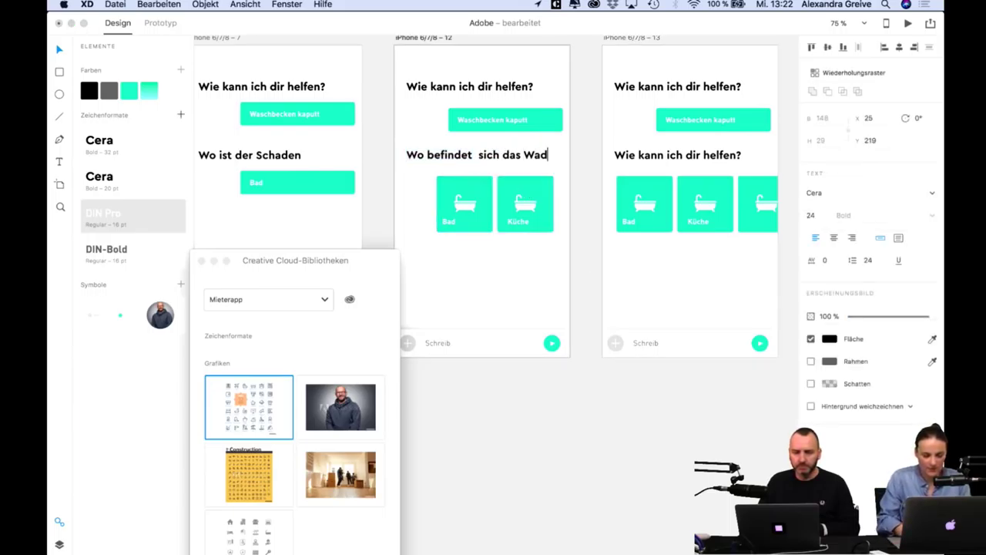
{"action": "type", "text": "chb"}
{"action": "key", "text": "BackSpace"}
{"action": "key", "text": "BackSpace"}
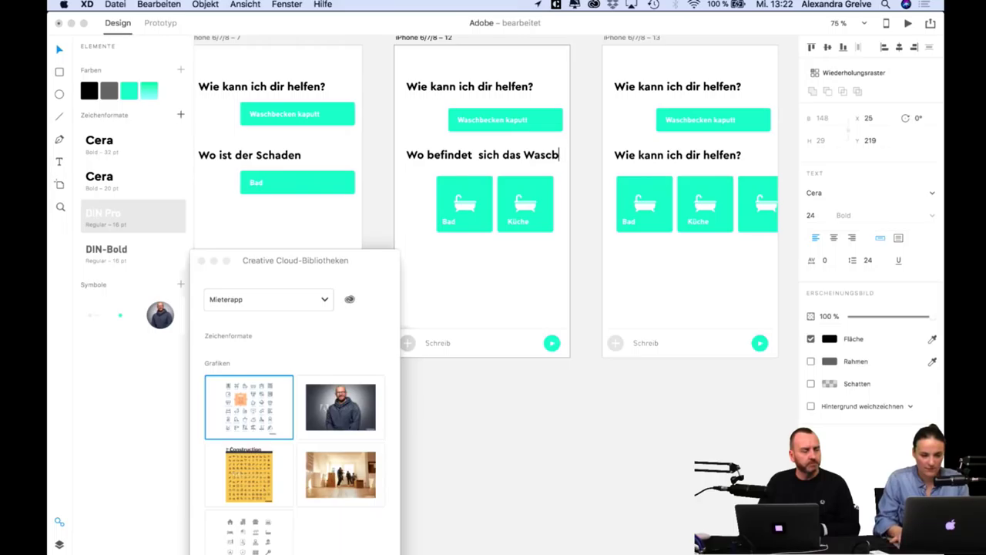
{"action": "type", "text": "hbecken"}
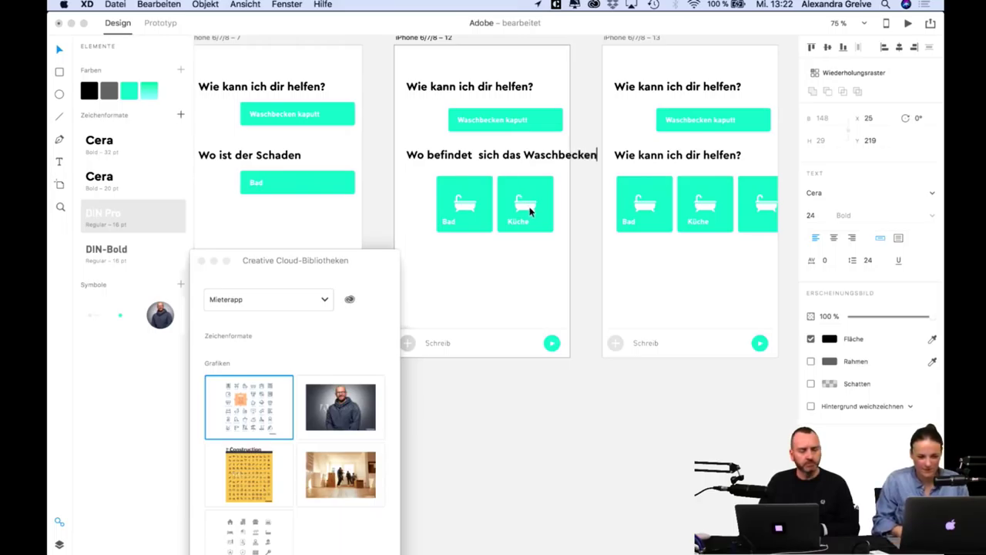
{"action": "key", "text": "Escape"}
Make the heading a fixed 325-wide text box, tall enough for 'Waschbecken' to wrap.
{"action": "left_click", "coordinate": [899, 240]}
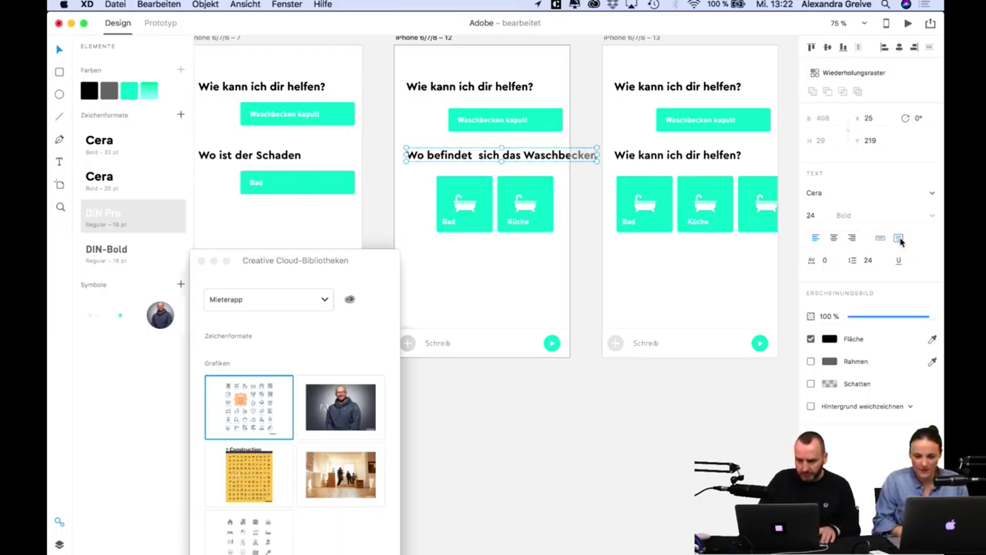
{"action": "left_click", "coordinate": [826, 117]}
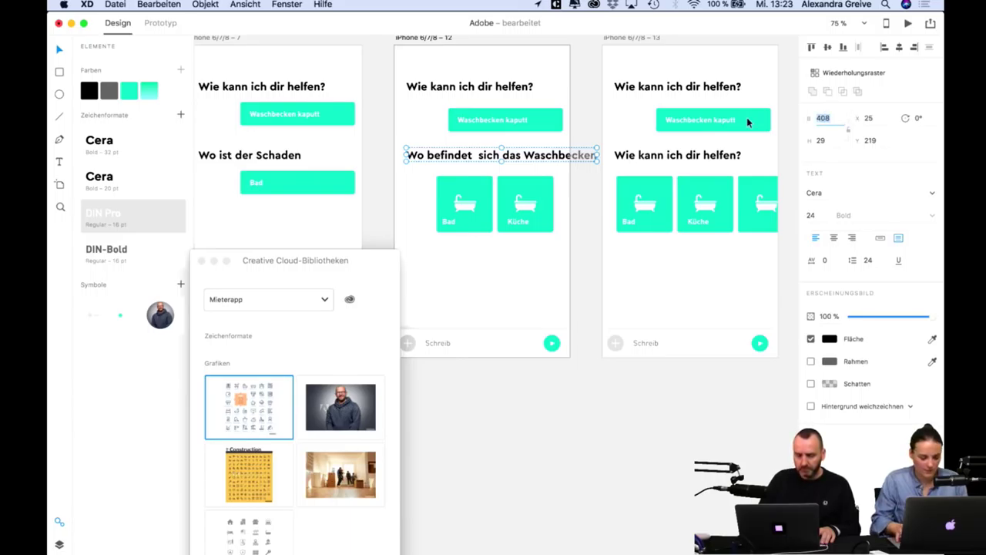
{"action": "type", "text": "325"}
{"action": "key", "text": "Return"}
{"action": "left_click", "coordinate": [476, 160]}
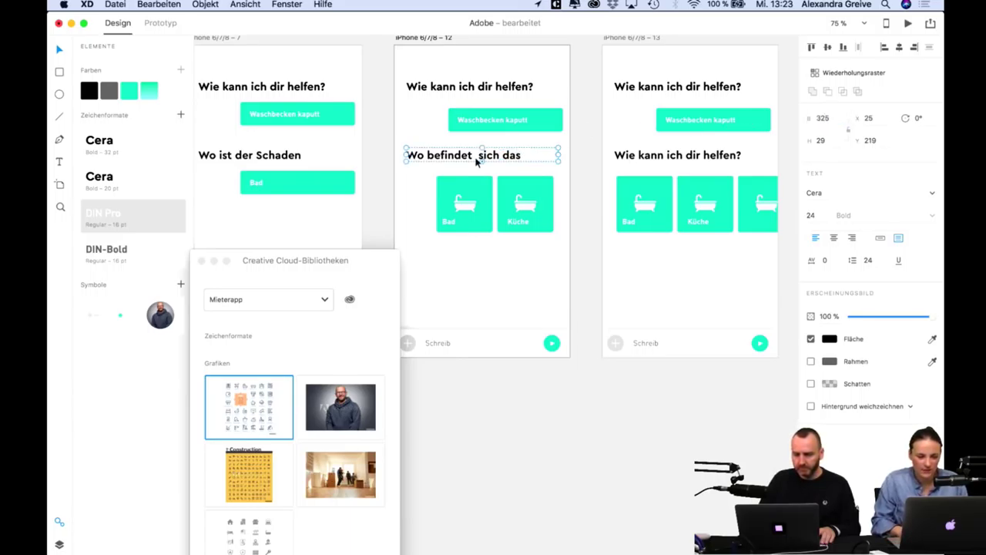
{"action": "left_click_drag", "start_coordinate": [481, 157], "coordinate": [482, 176]}
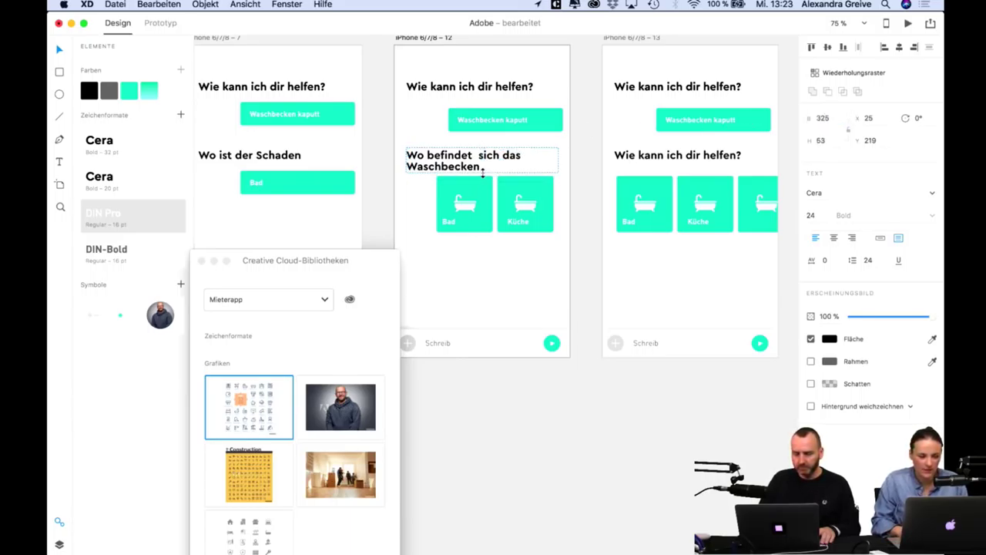
{"action": "left_click", "coordinate": [488, 235]}
Move the Bad/Küche tile grid down below the heading.
{"action": "left_click", "coordinate": [466, 215]}
{"action": "left_click_drag", "start_coordinate": [542, 213], "coordinate": [511, 225]}
{"action": "left_click", "coordinate": [552, 278]}
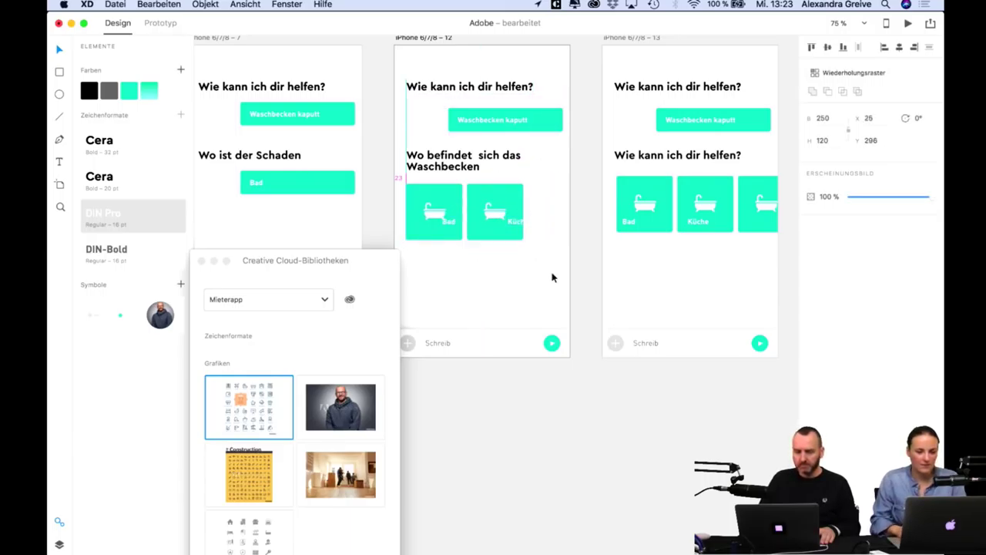
{"action": "scroll", "coordinate": [574, 281], "scroll_direction": "right", "scroll_amount": 5}
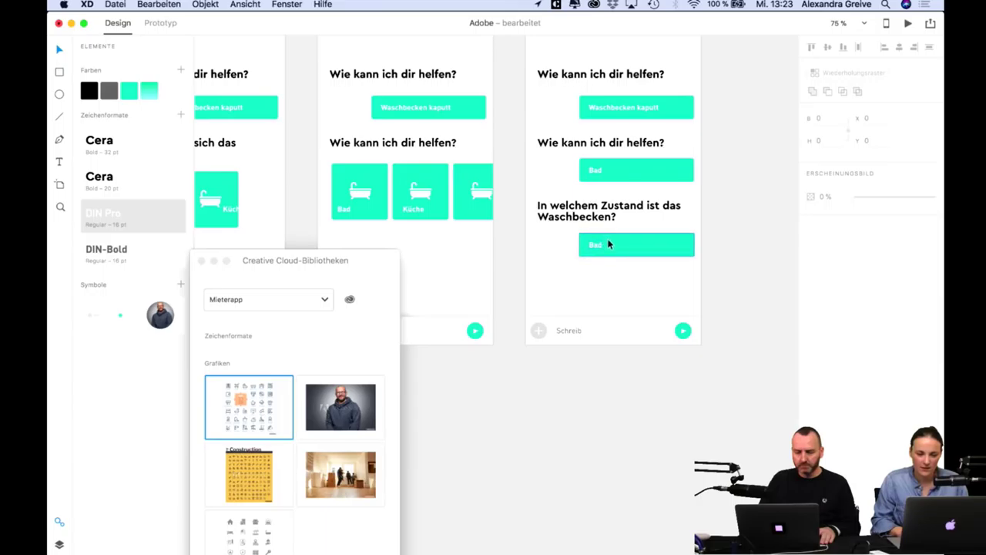
Relabel the bottom answer button 'komplett kaputt'.
{"action": "double_click", "coordinate": [593, 245]}
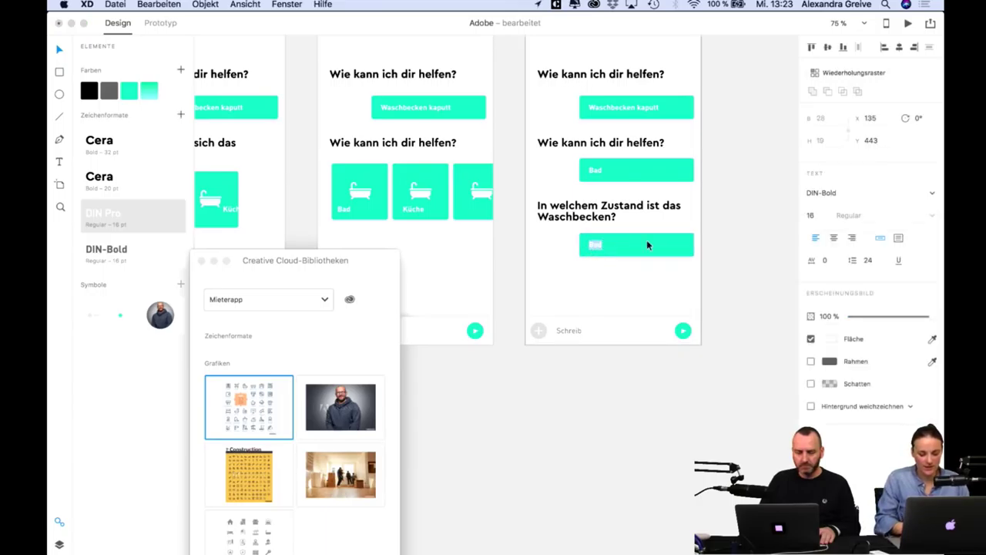
{"action": "type", "text": "kaputt"}
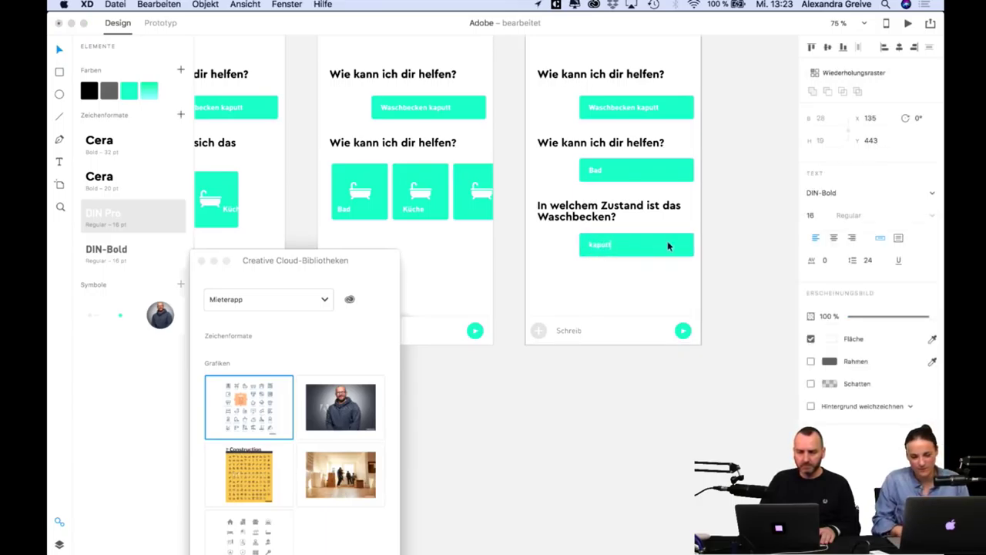
{"action": "key", "text": "Escape"}
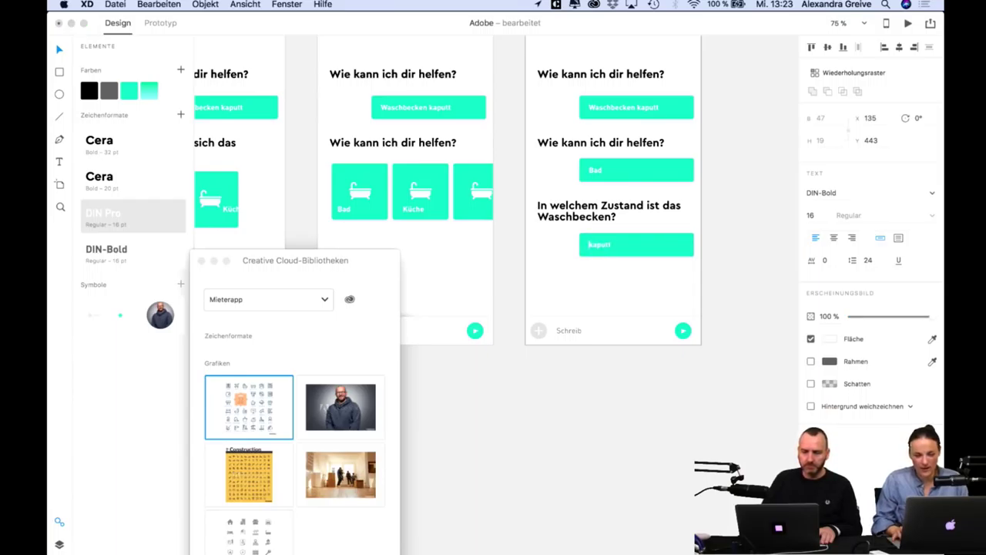
{"action": "type", "text": "omplett"}
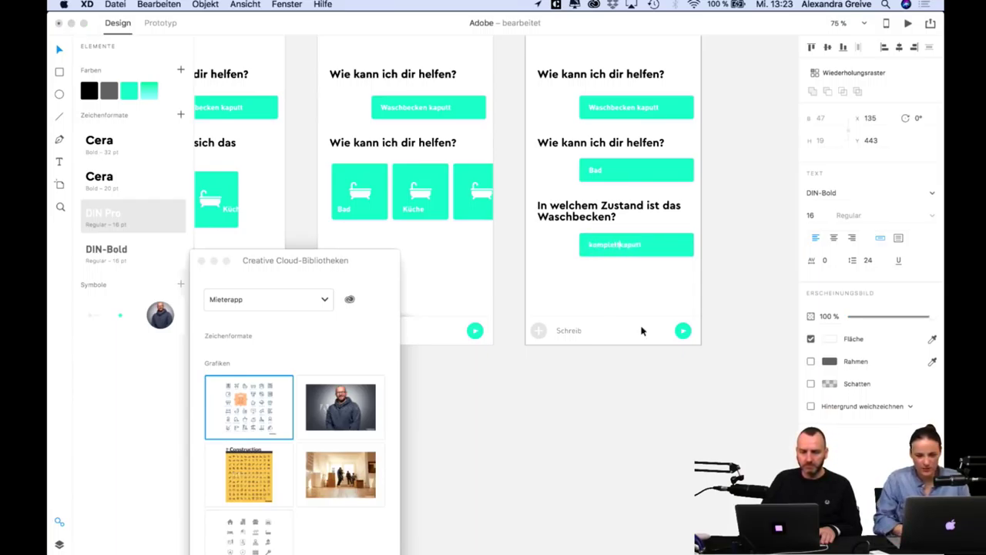
Copy the 'komplett kaputt' button just below itself and relabel the copy 'leichter Schaden'.
{"action": "left_click_drag", "start_coordinate": [709, 270], "coordinate": [563, 244]}
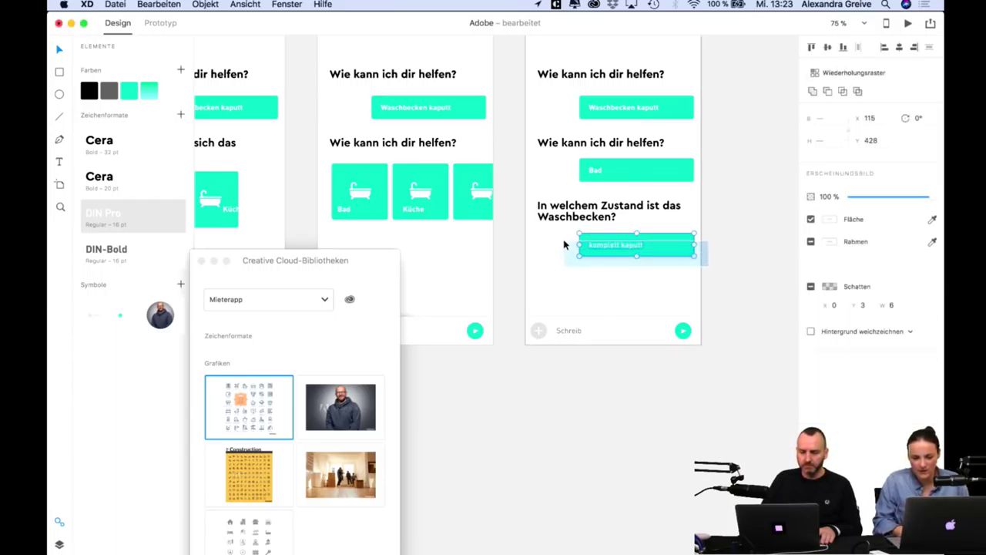
{"action": "key", "text": "super+c"}
{"action": "key", "text": "super+v"}
{"action": "left_click_drag", "start_coordinate": [650, 245], "coordinate": [670, 267]}
{"action": "double_click", "coordinate": [628, 272]}
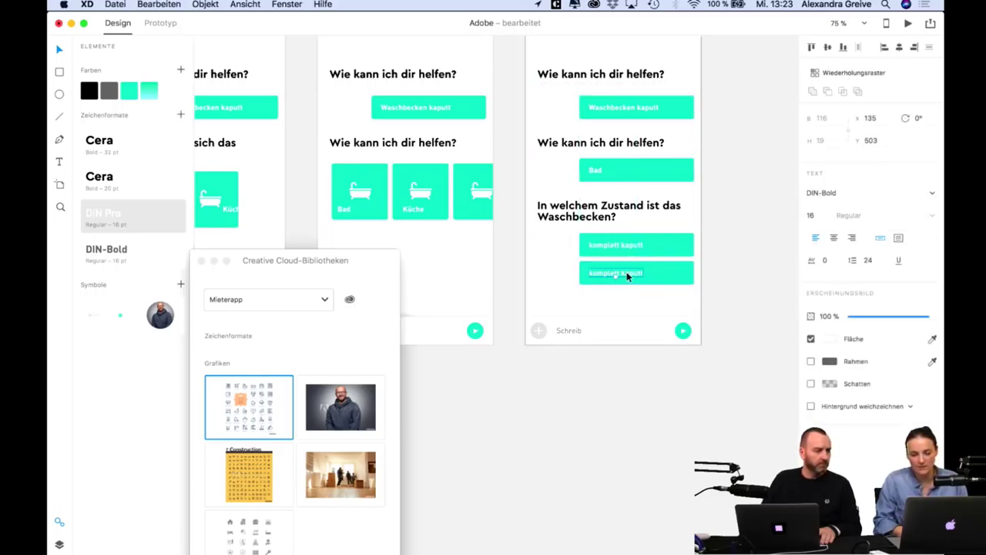
{"action": "double_click", "coordinate": [628, 272]}
{"action": "type", "text": "leichter"}
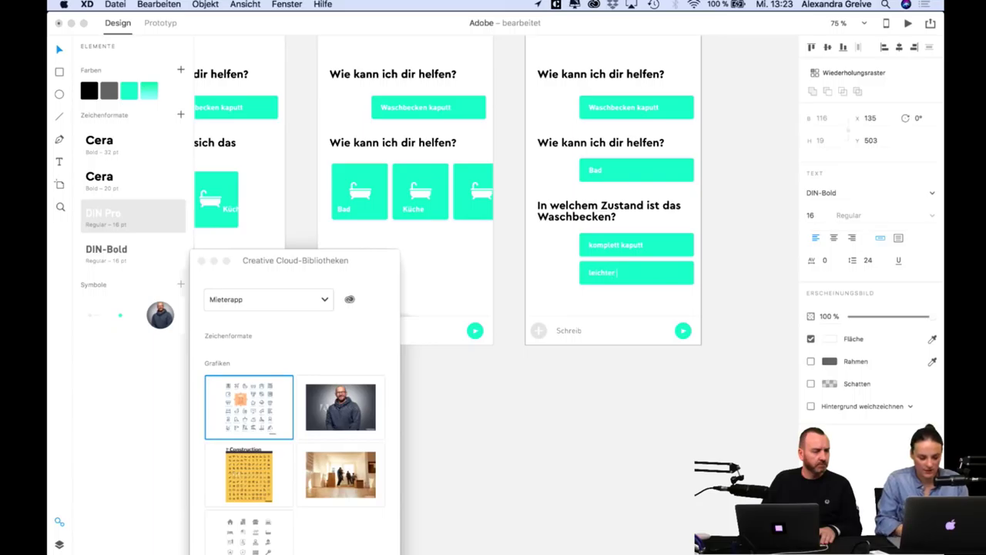
{"action": "type", "text": " Schaden"}
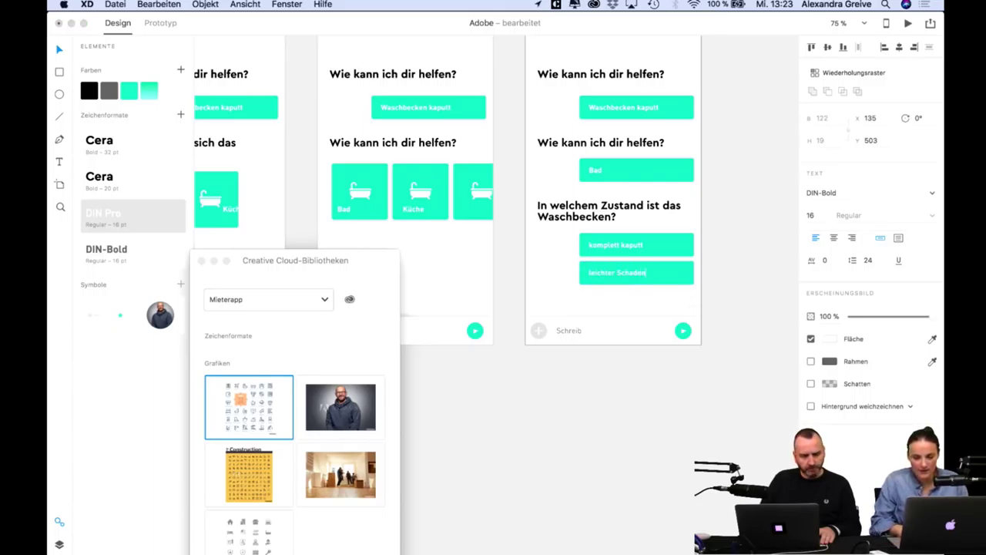
{"action": "left_click", "coordinate": [759, 282]}
{"action": "scroll", "coordinate": [759, 282], "scroll_direction": "right", "scroll_amount": 5}
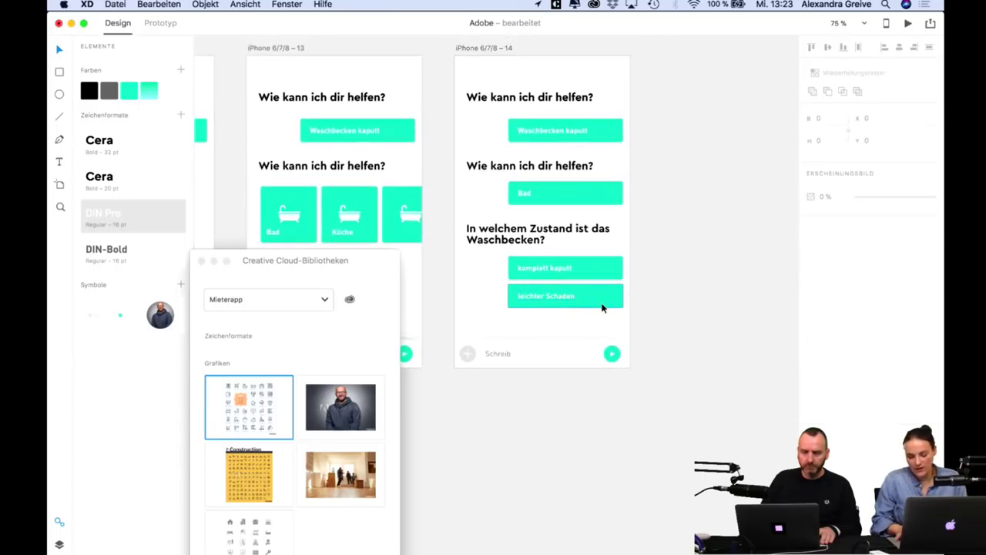
Zoom out and duplicate artboard iPhone 6/7/8 – 14 as a new screen.
{"action": "key", "text": "super+minus"}
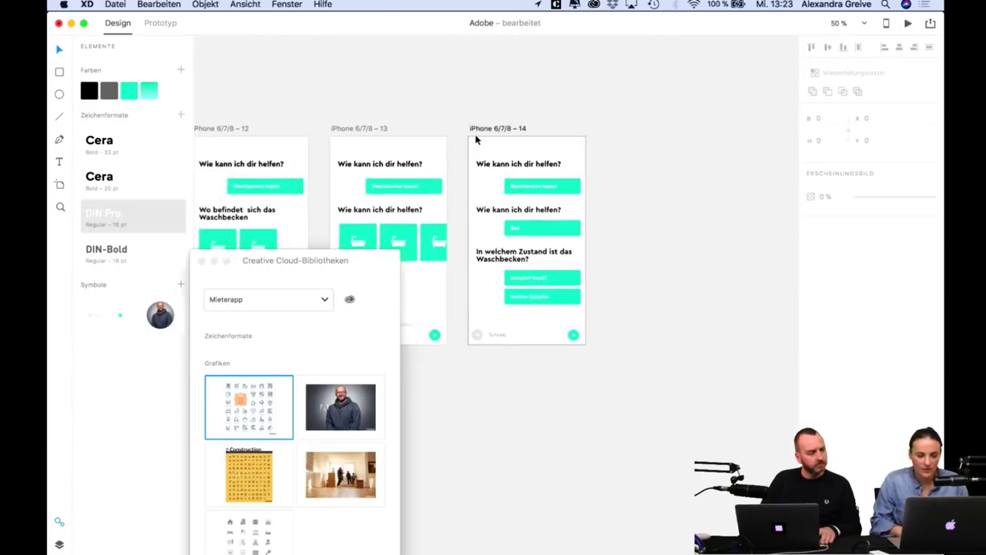
{"action": "left_click", "coordinate": [475, 128]}
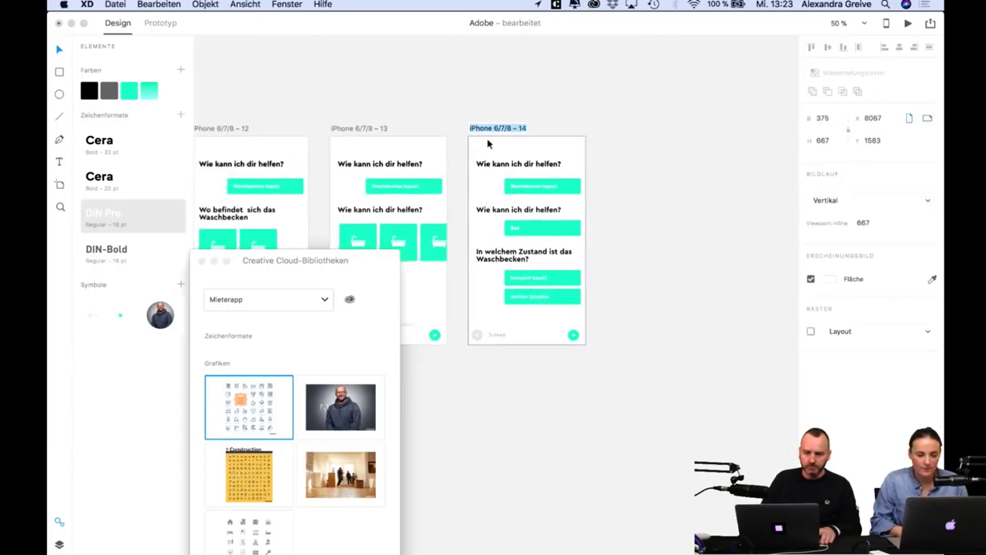
{"action": "mouse_move", "coordinate": [483, 137]}
{"action": "left_mouse_down"}
{"action": "mouse_move", "coordinate": [656, 141]}
{"action": "mouse_move", "coordinate": [493, 140]}
{"action": "left_mouse_up"}
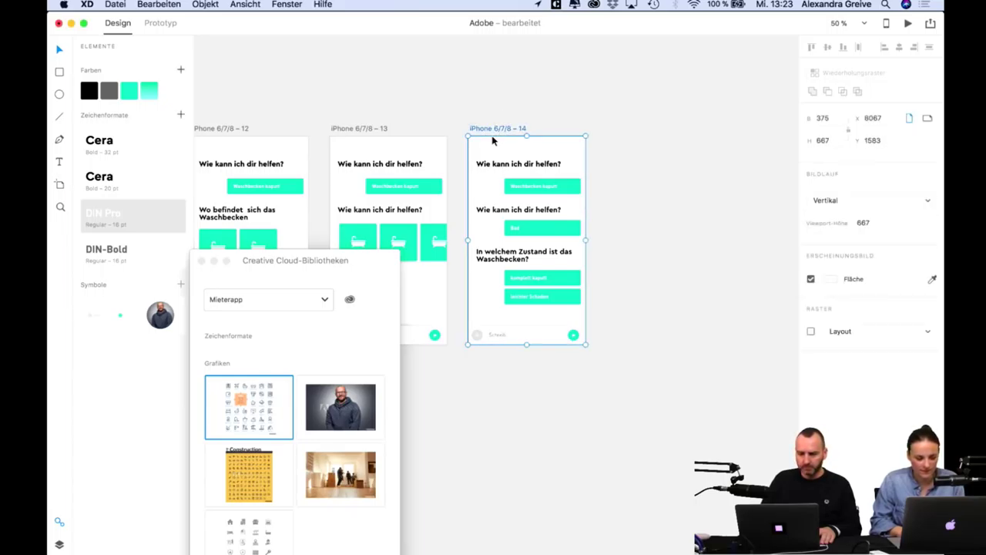
{"action": "key", "text": "super+d"}
{"action": "left_click", "coordinate": [744, 201]}
Shift the new screen's questions and answer buttons upward.
{"action": "scroll", "coordinate": [744, 201], "scroll_direction": "right", "scroll_amount": 2}
{"action": "scroll", "coordinate": [744, 200], "scroll_direction": "up", "scroll_amount": 5}
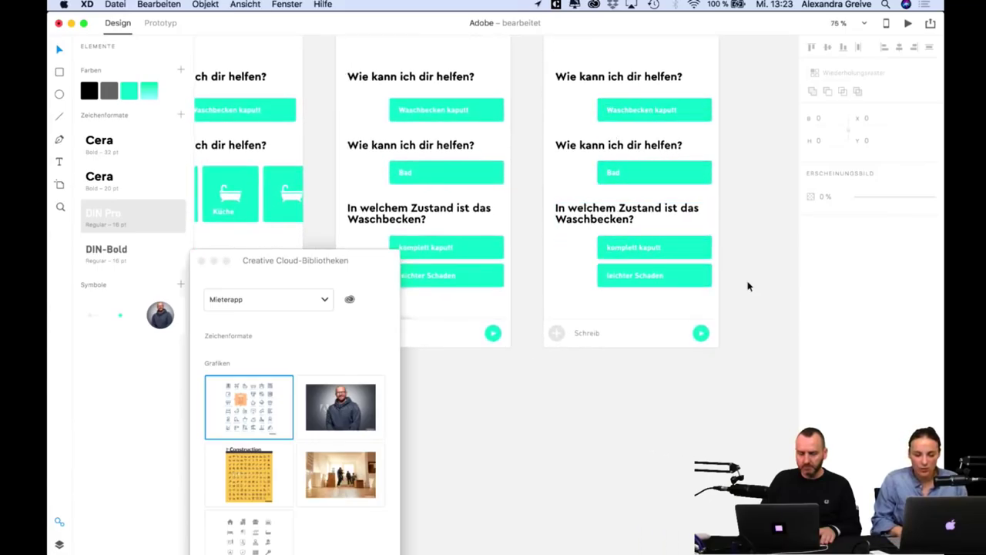
{"action": "left_click_drag", "start_coordinate": [745, 289], "coordinate": [572, 75]}
{"action": "left_click_drag", "start_coordinate": [638, 291], "coordinate": [650, 121]}
{"action": "left_click", "coordinate": [636, 78]}
Copy the Waschbecken question below the buttons and retype it 'Kannst du uns ein Foto des Schadens schicken?'.
{"action": "left_click", "coordinate": [608, 52]}
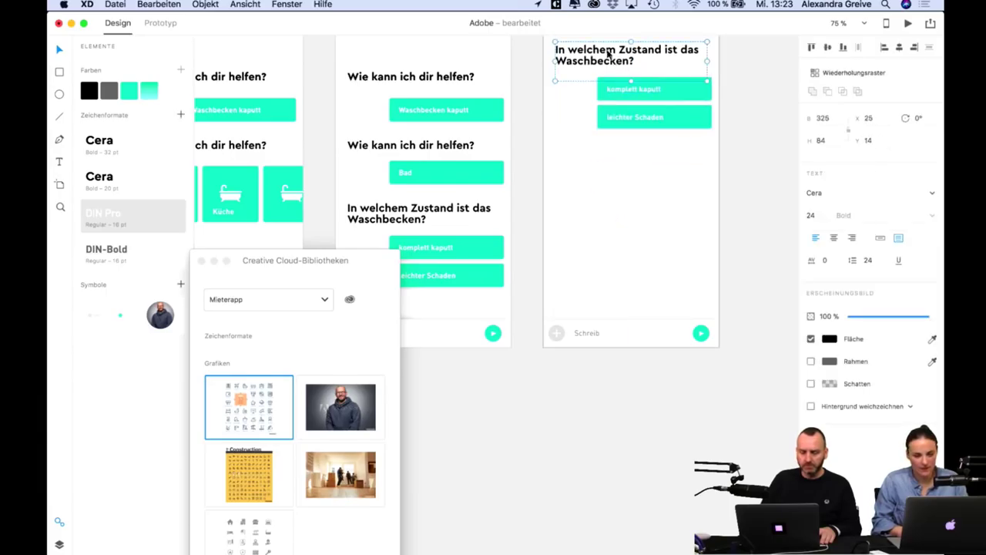
{"action": "left_click_drag", "start_coordinate": [607, 52], "coordinate": [611, 156]}
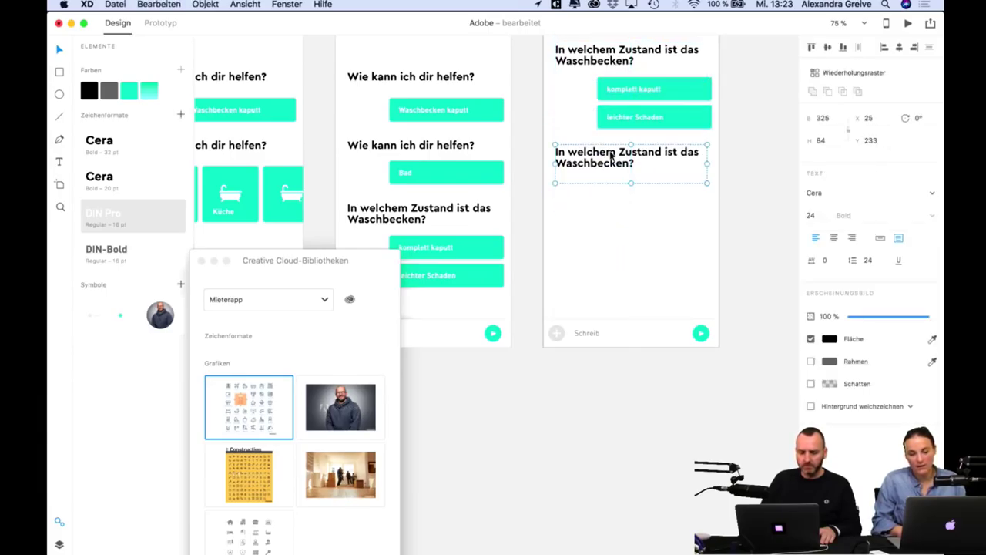
{"action": "double_click", "coordinate": [611, 156]}
{"action": "type", "text": "Kannst du "}
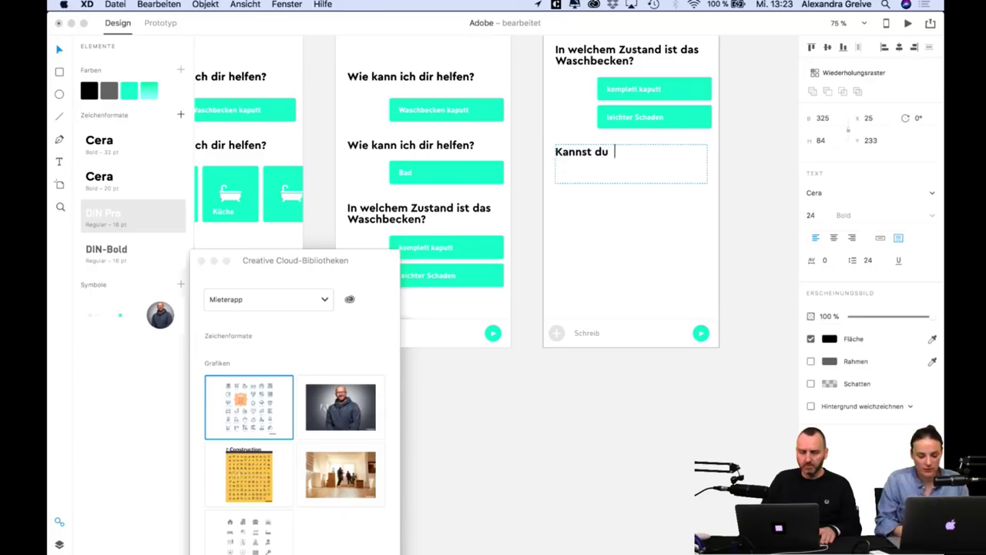
{"action": "type", "text": "den Schaden"}
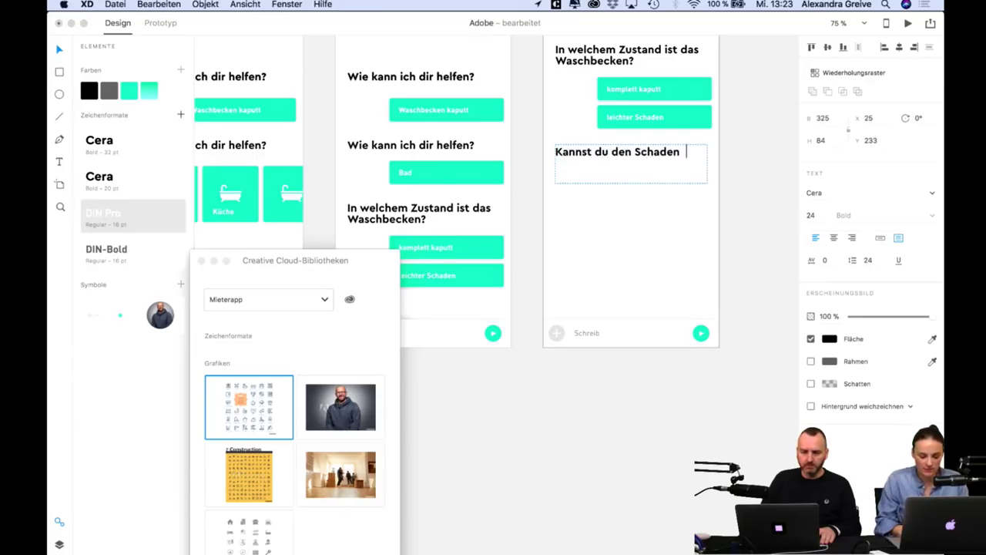
{"action": "type", "text": " dokumentie"}
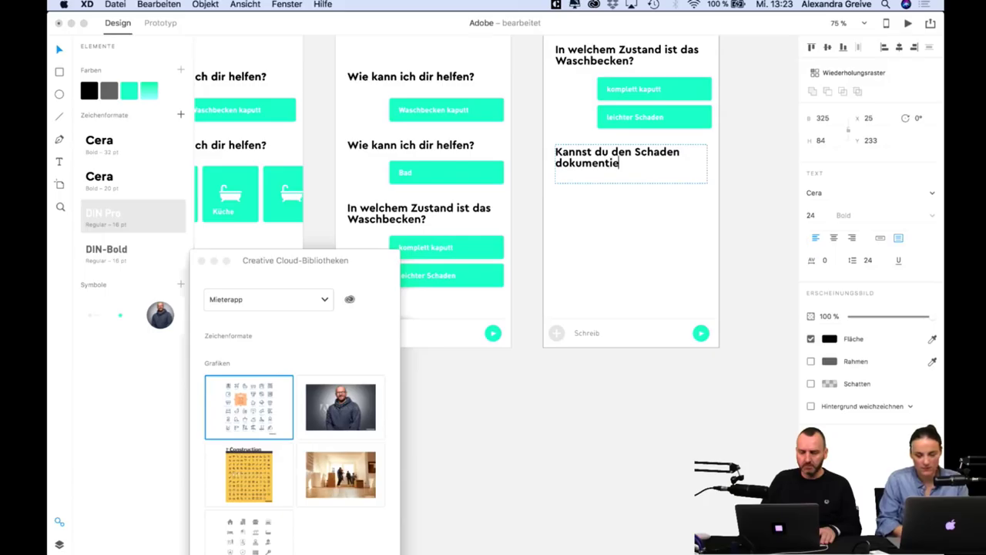
{"action": "type", "text": "ren"}
{"action": "key", "text": "super+a"}
{"action": "type", "text": "Kanns"}
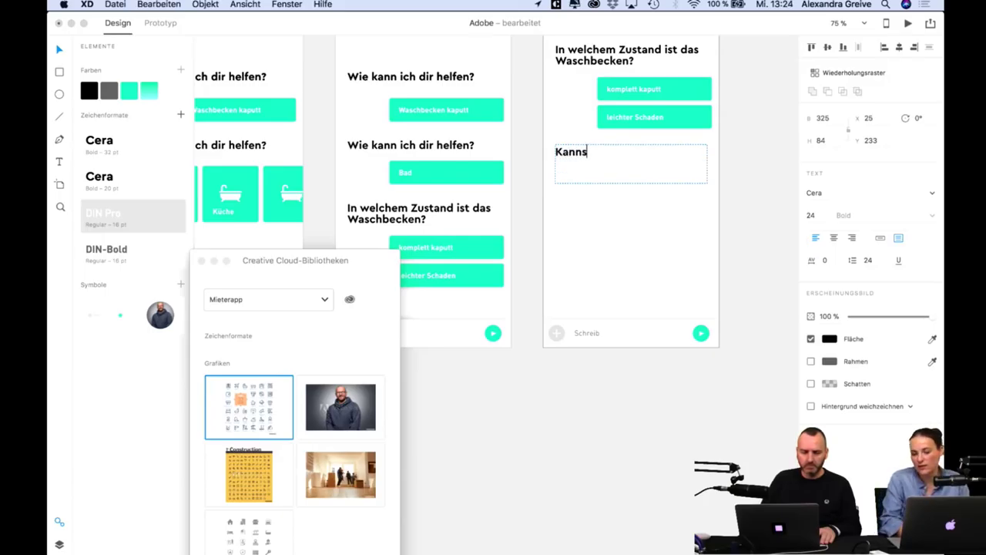
{"action": "type", "text": "t du den"}
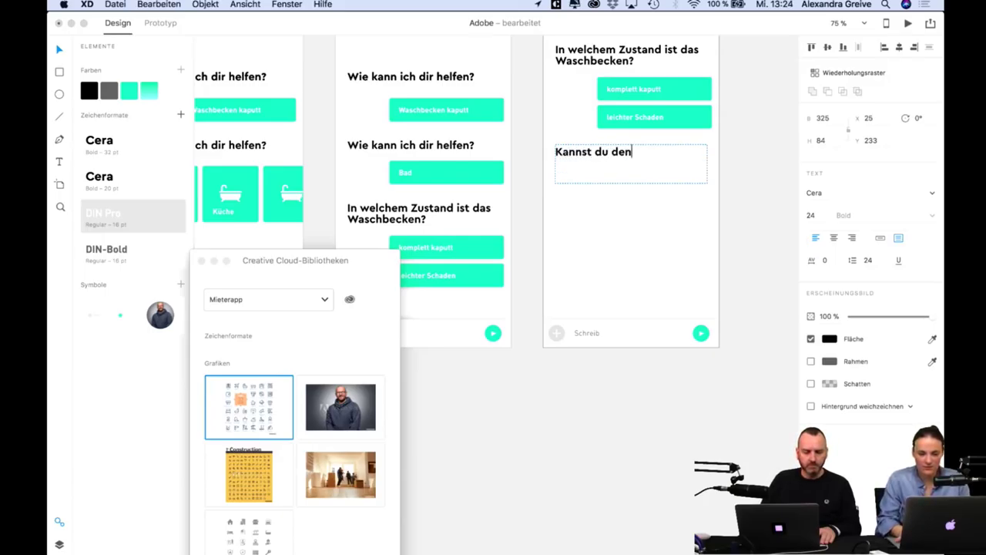
{"action": "key", "text": "BackSpace"}
{"action": "key", "text": "BackSpace"}
{"action": "key", "text": "BackSpace"}
{"action": "type", "text": "uns ein"}
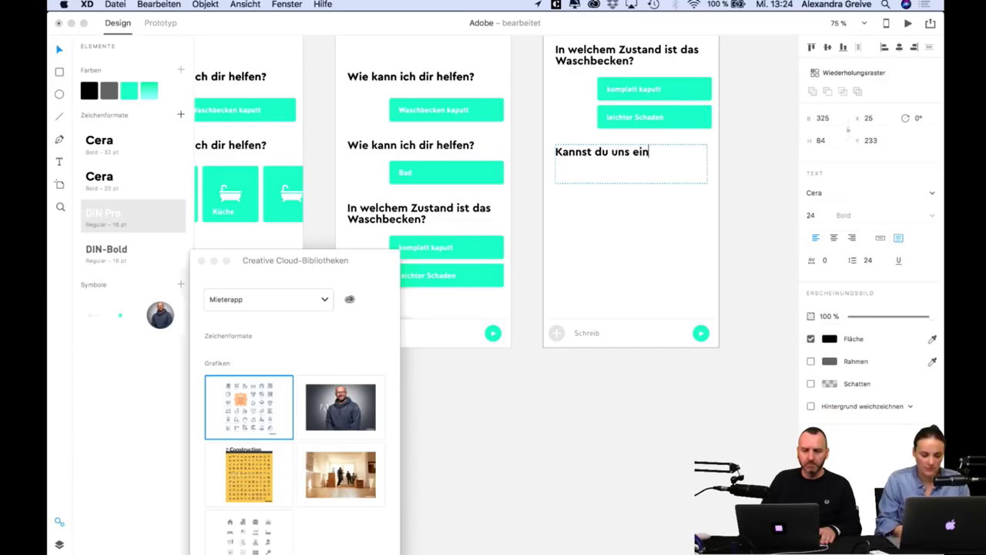
{"action": "type", "text": " Foto des"}
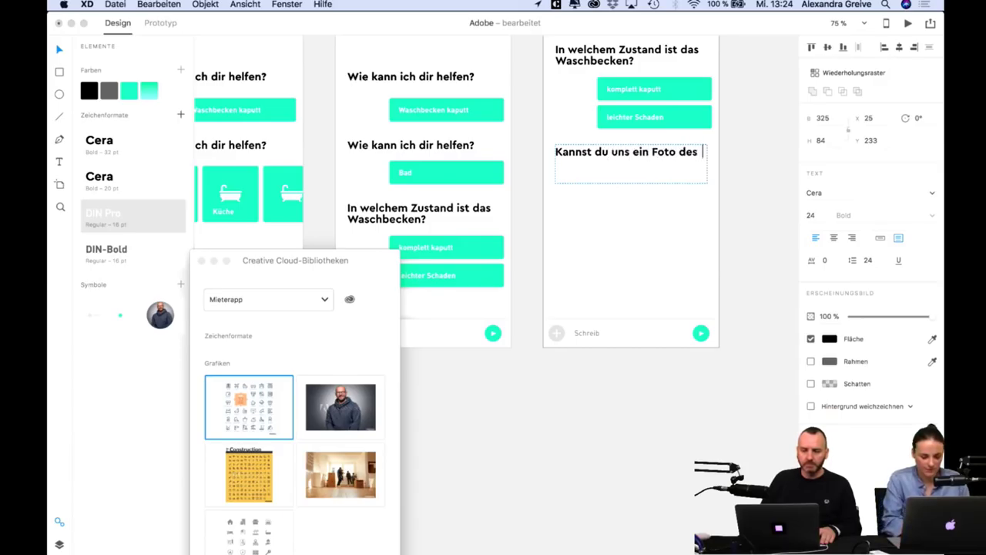
{"action": "type", "text": " Schadens"}
{"action": "key", "text": "BackSpace"}
{"action": "type", "text": "ns"}
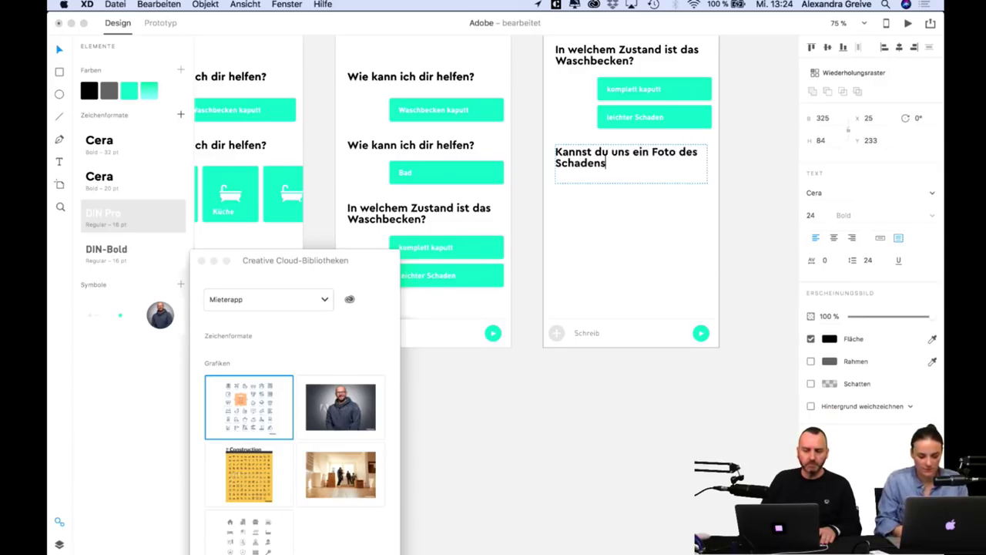
{"action": "type", "text": " schicken?"}
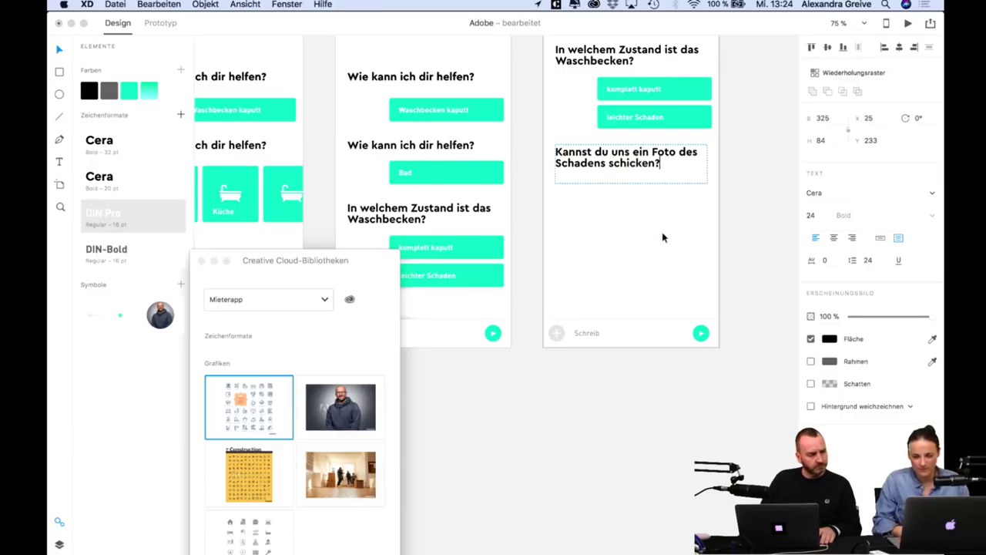
{"action": "left_click", "coordinate": [709, 224]}
{"action": "left_click", "coordinate": [554, 334]}
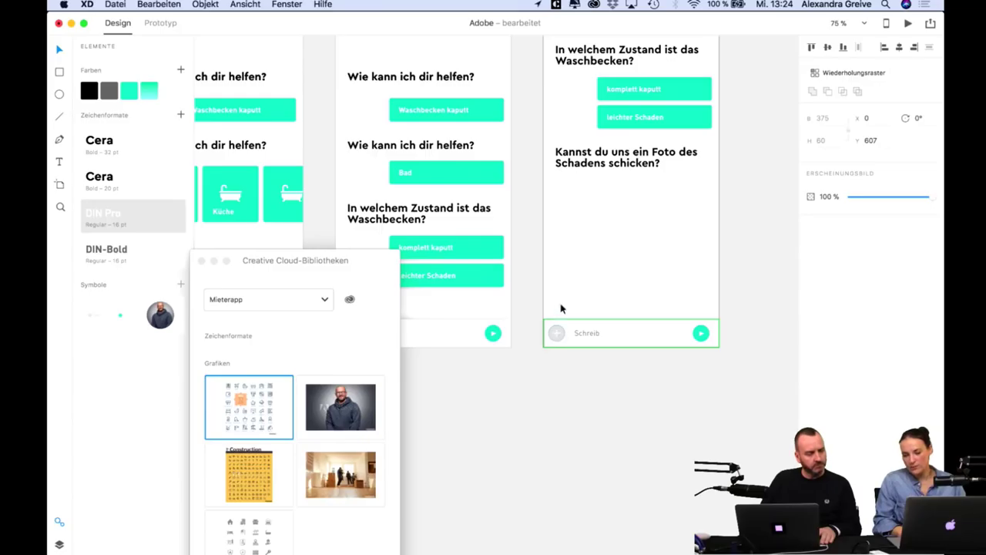
Duplicate screen iPhone 6/7/8 – 15 as a new screen.
{"action": "scroll", "coordinate": [589, 356], "scroll_direction": "right", "scroll_amount": 5}
{"action": "scroll", "coordinate": [589, 356], "scroll_direction": "up", "scroll_amount": 2}
{"action": "left_click", "coordinate": [461, 72]}
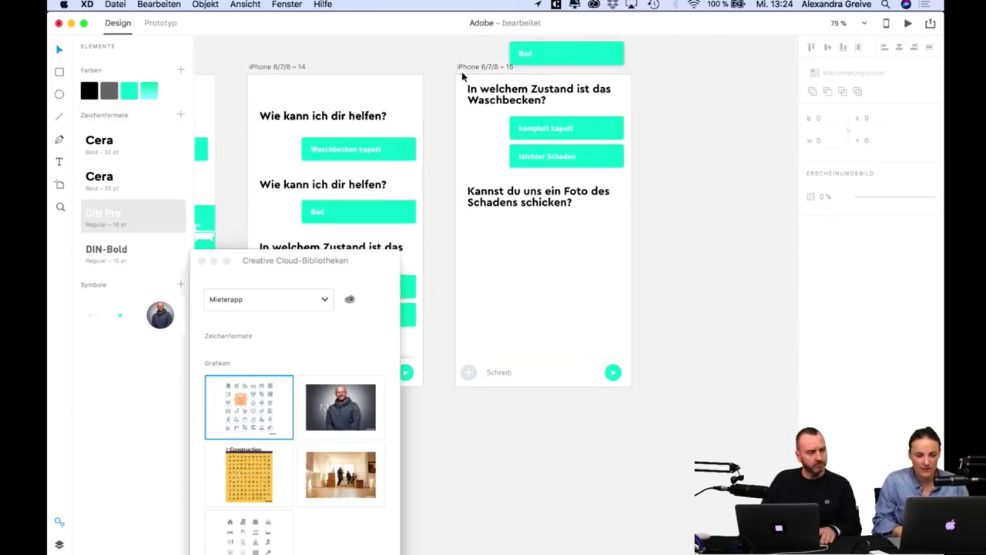
{"action": "left_click", "coordinate": [462, 75]}
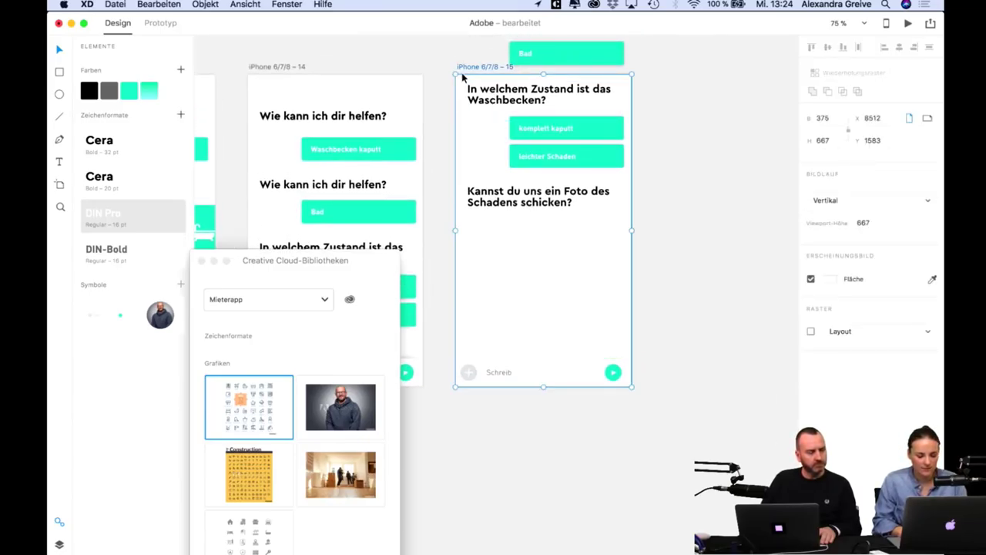
{"action": "key", "text": "super+d"}
Draw a borderless 375 × 207 panel above the Schreib bar with shadow Y -5, blur 10.
{"action": "scroll", "coordinate": [649, 249], "scroll_direction": "right", "scroll_amount": 4}
{"action": "scroll", "coordinate": [650, 249], "scroll_direction": "down", "scroll_amount": 2}
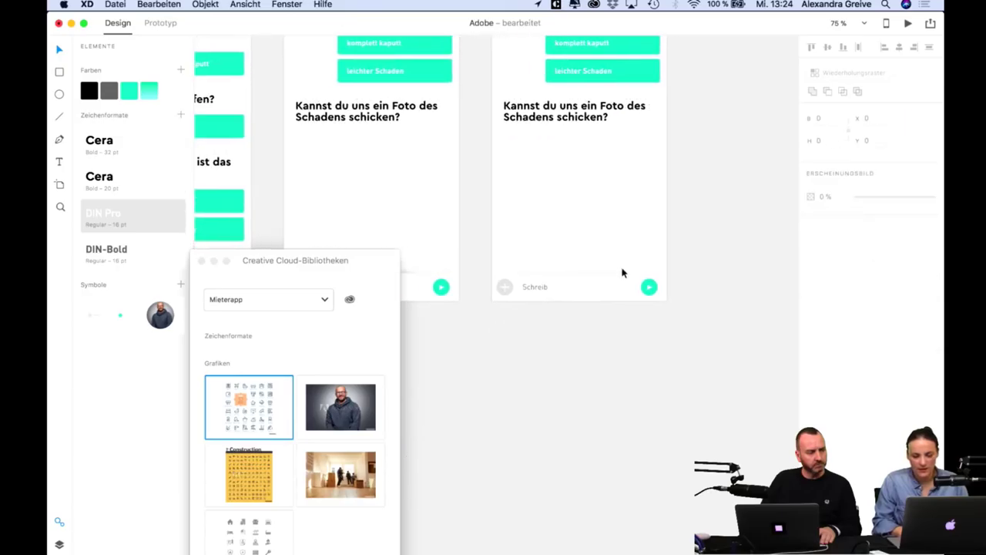
{"action": "left_click", "coordinate": [591, 292]}
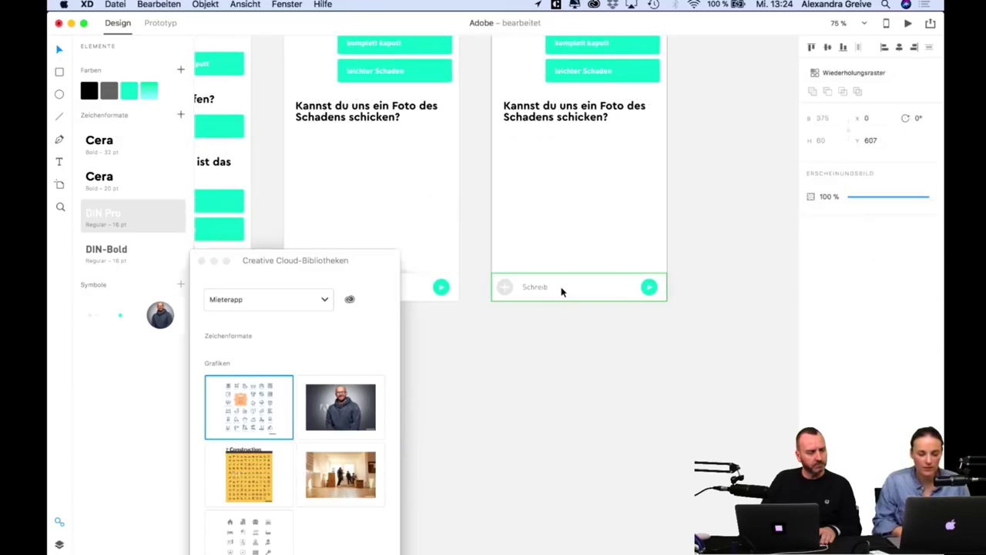
{"action": "left_click", "coordinate": [59, 71]}
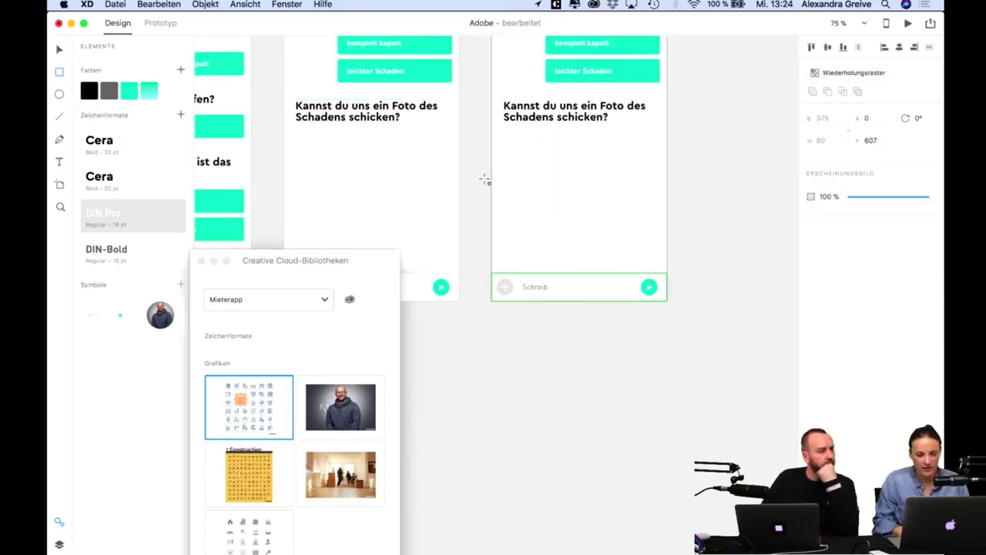
{"action": "mouse_move", "coordinate": [493, 177]}
{"action": "left_mouse_down"}
{"action": "mouse_move", "coordinate": [673, 284]}
{"action": "mouse_move", "coordinate": [664, 273]}
{"action": "left_mouse_up"}
{"action": "left_click", "coordinate": [810, 264]}
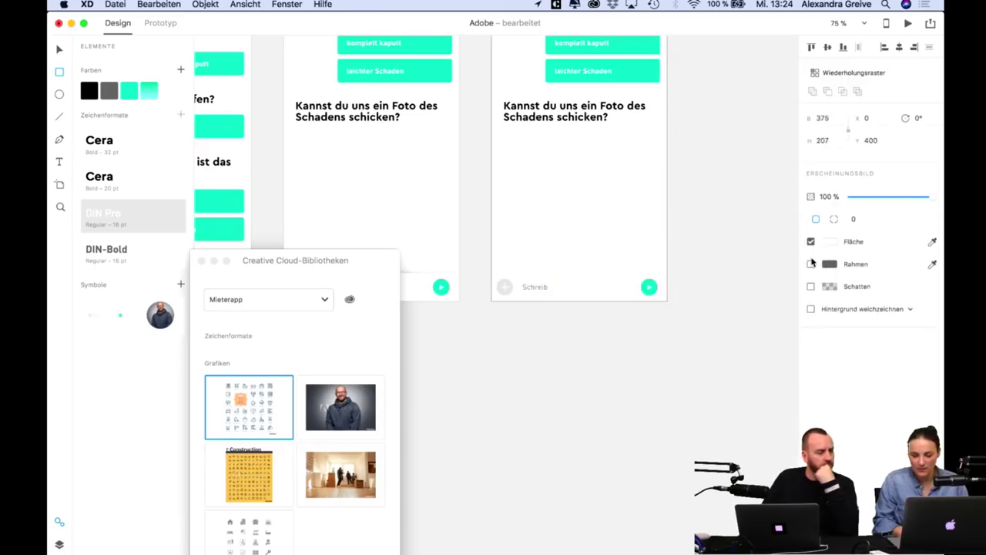
{"action": "left_click", "coordinate": [810, 286]}
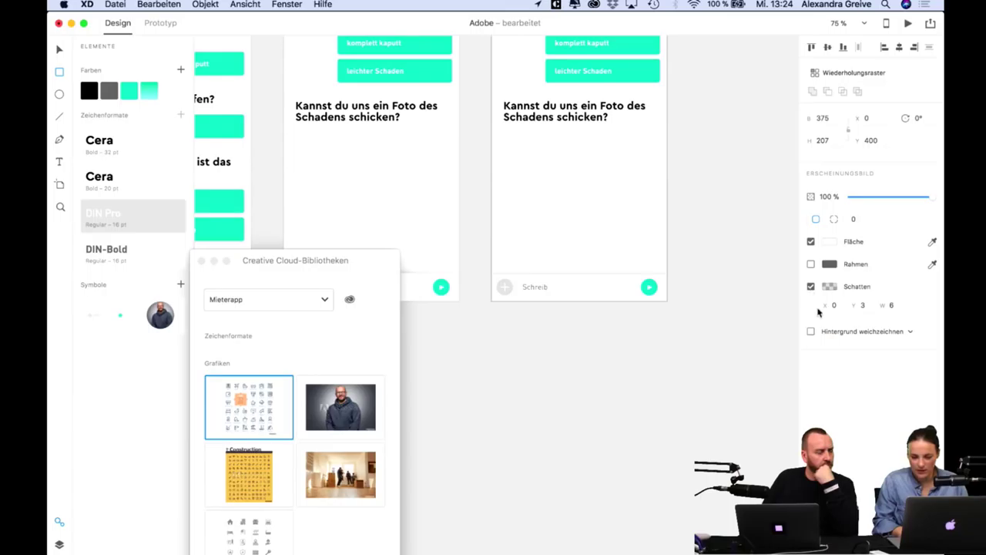
{"action": "key", "text": "Tab"}
{"action": "type", "text": "-5"}
{"action": "key", "text": "Tab"}
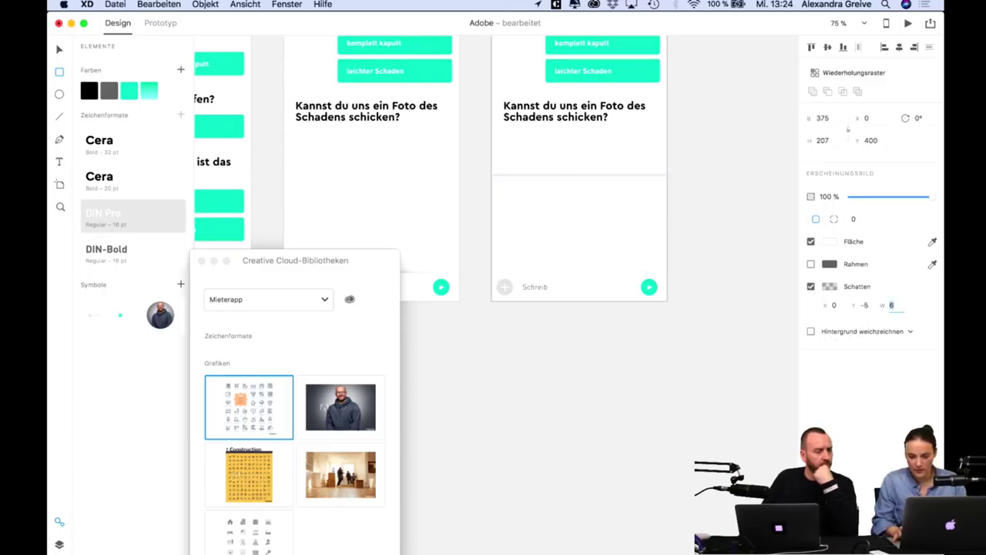
{"action": "type", "text": "10"}
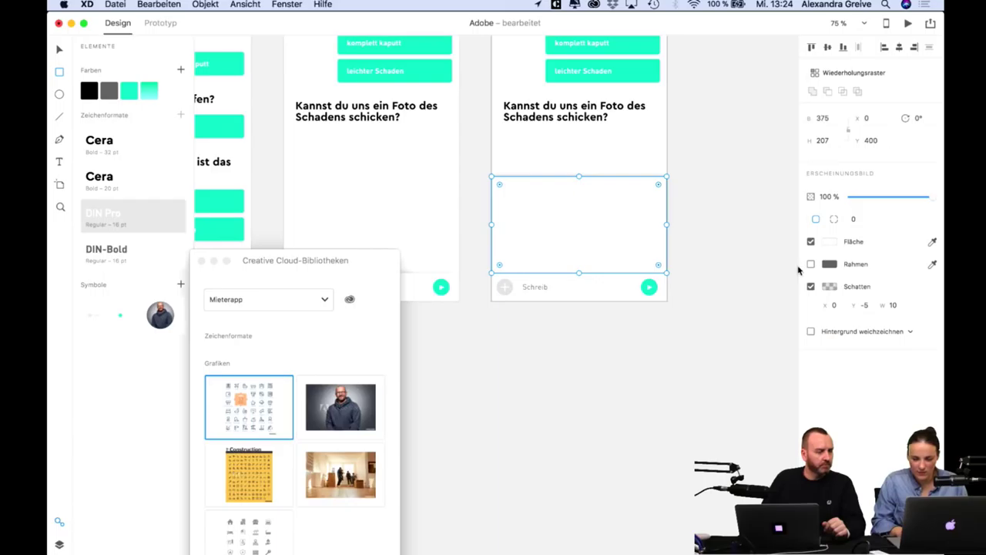
Sample the plus icon's grey with the eyedropper and lighten the panel fill to #F4F4F4.
{"action": "left_click", "coordinate": [830, 242]}
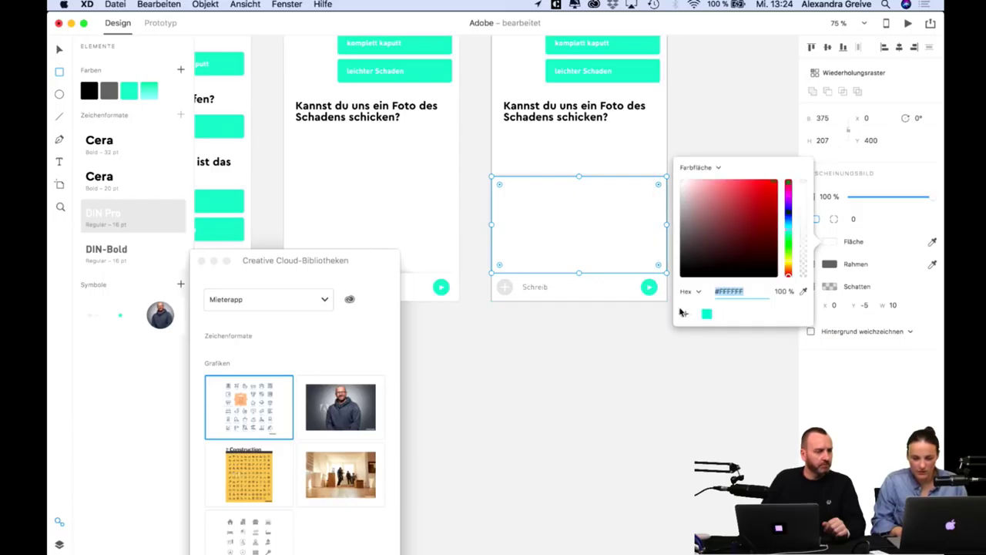
{"action": "left_click", "coordinate": [804, 292]}
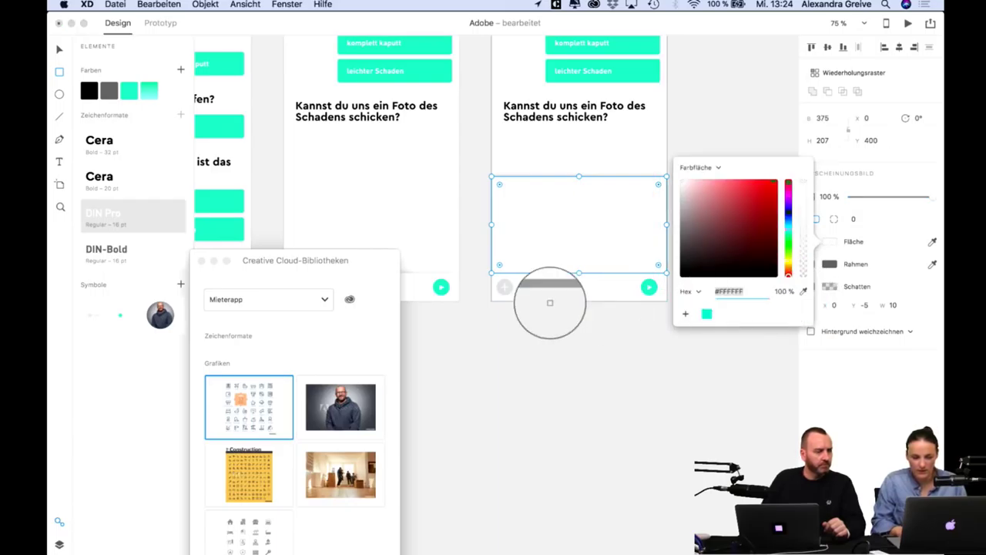
{"action": "left_click", "coordinate": [500, 281]}
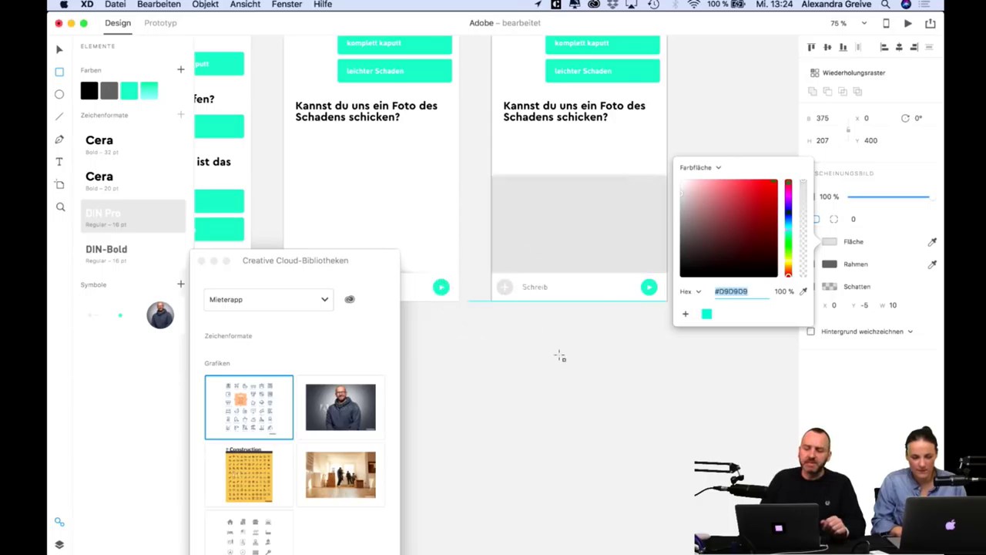
{"action": "left_click_drag", "start_coordinate": [713, 208], "coordinate": [671, 184]}
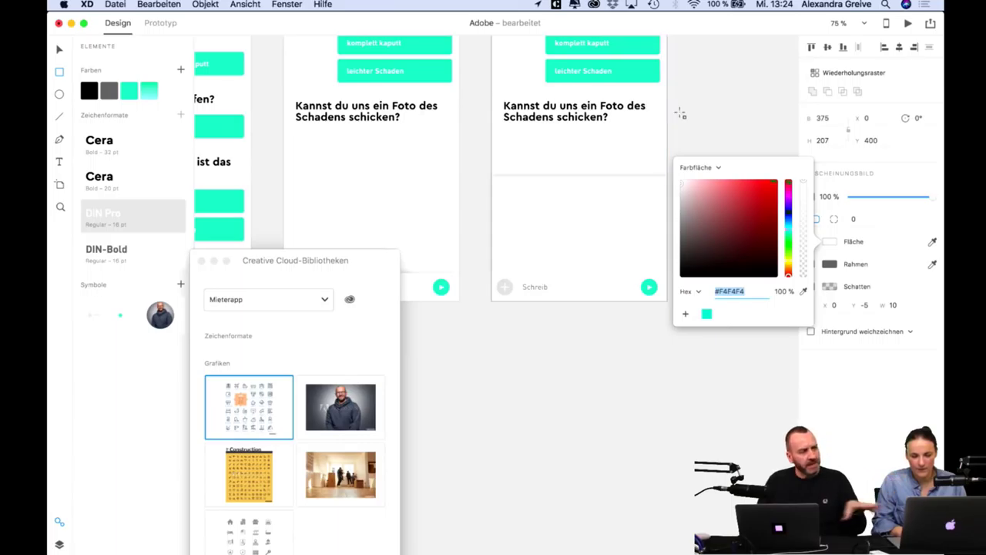
{"action": "left_click", "coordinate": [62, 49]}
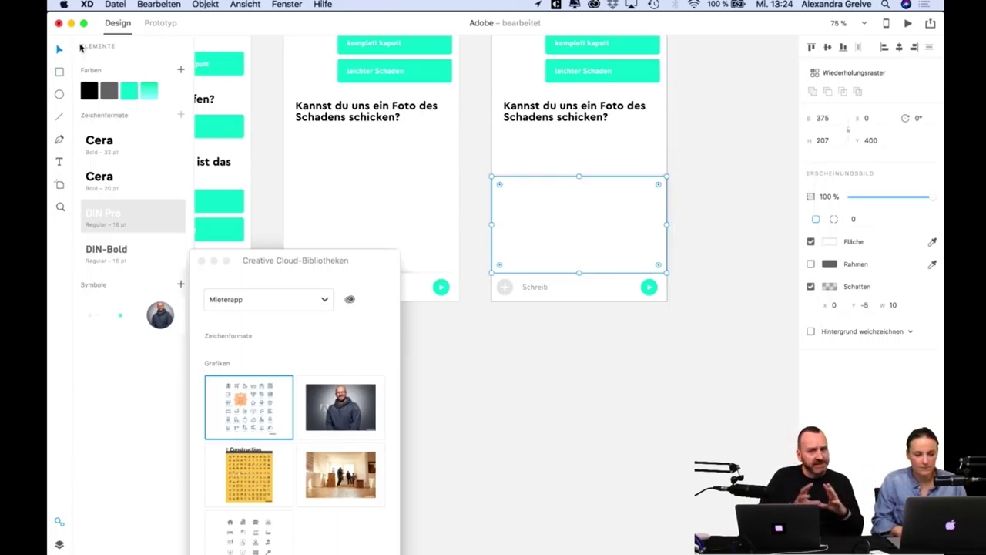
{"action": "left_click", "coordinate": [695, 170]}
{"action": "scroll", "coordinate": [695, 170], "scroll_direction": "up", "scroll_amount": 2}
Copy the photo question down to Y 420, retype it 'Foto', and shrink its box to height 35.
{"action": "left_click", "coordinate": [560, 146]}
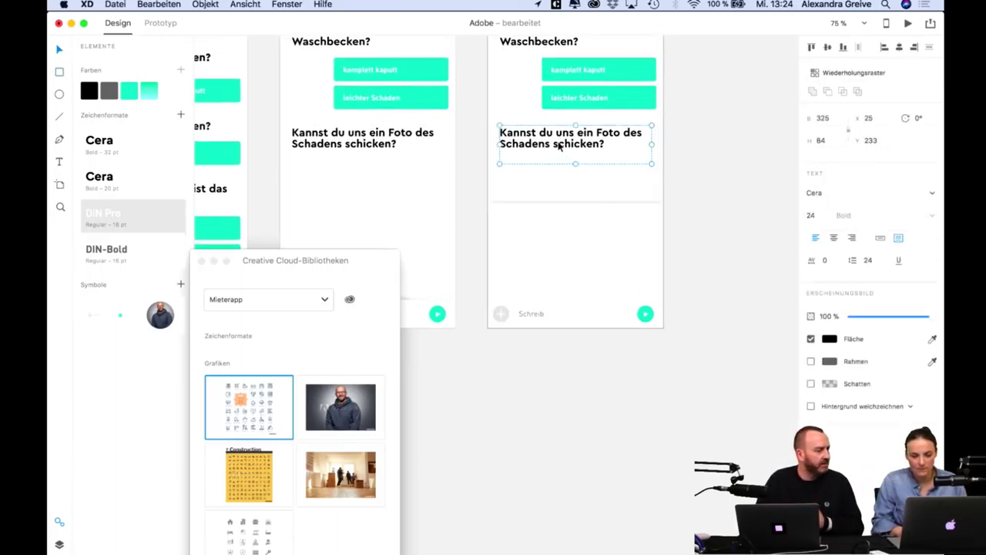
{"action": "left_click_drag", "start_coordinate": [560, 147], "coordinate": [561, 229]}
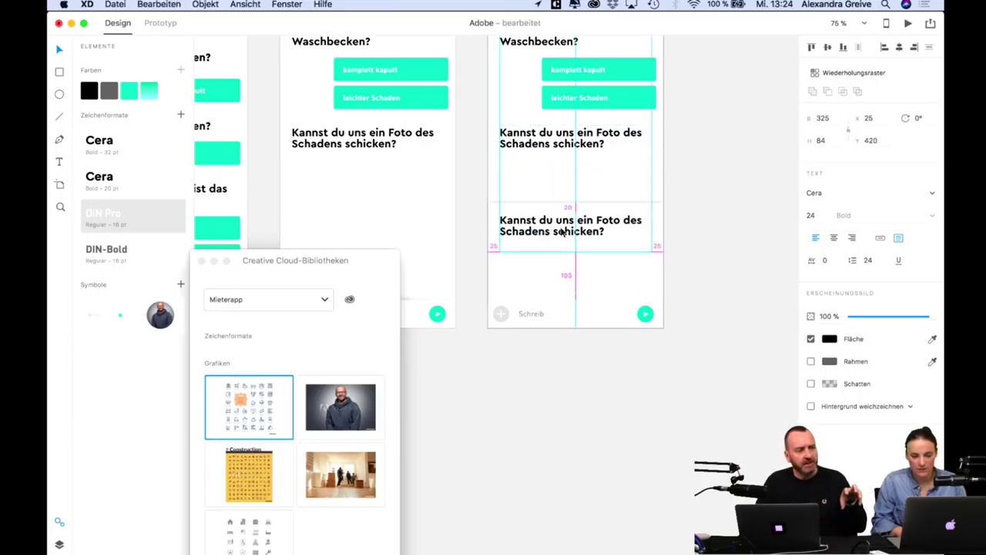
{"action": "double_click", "coordinate": [561, 229]}
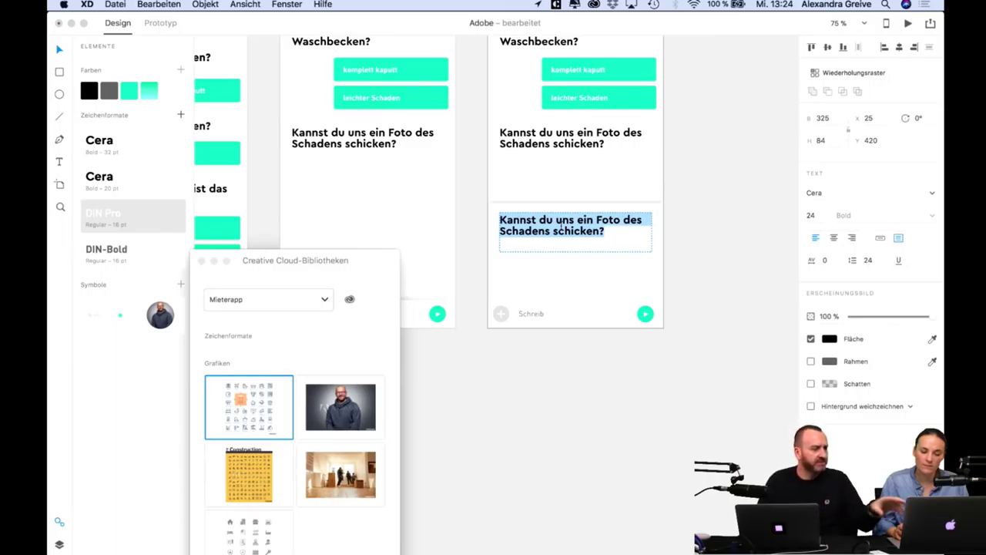
{"action": "type", "text": "Foto"}
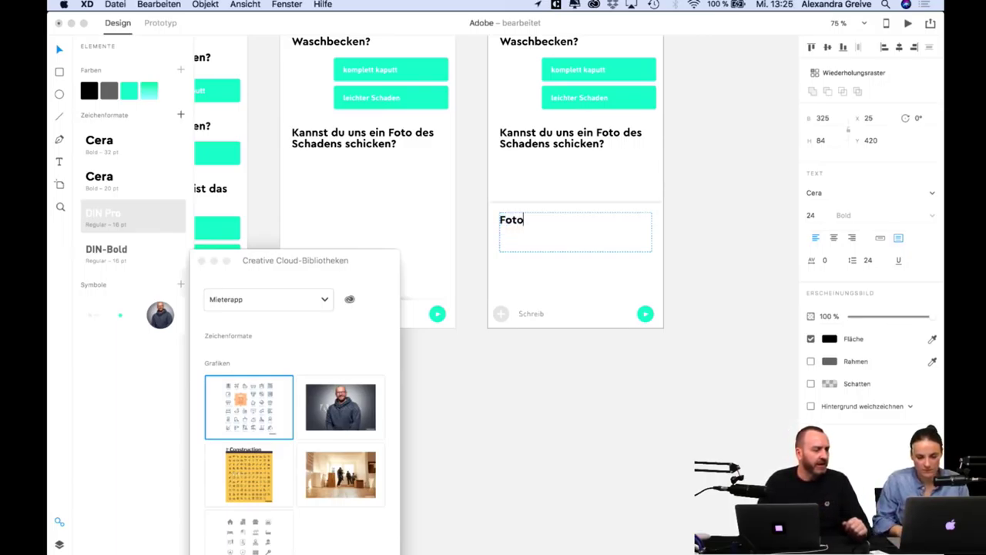
{"action": "key", "text": "Escape"}
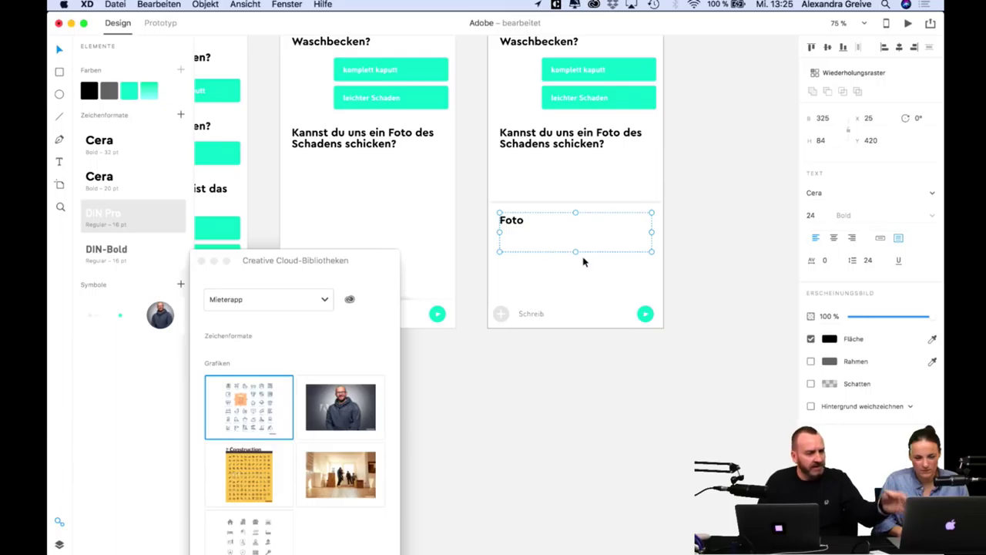
{"action": "left_click_drag", "start_coordinate": [575, 252], "coordinate": [574, 229]}
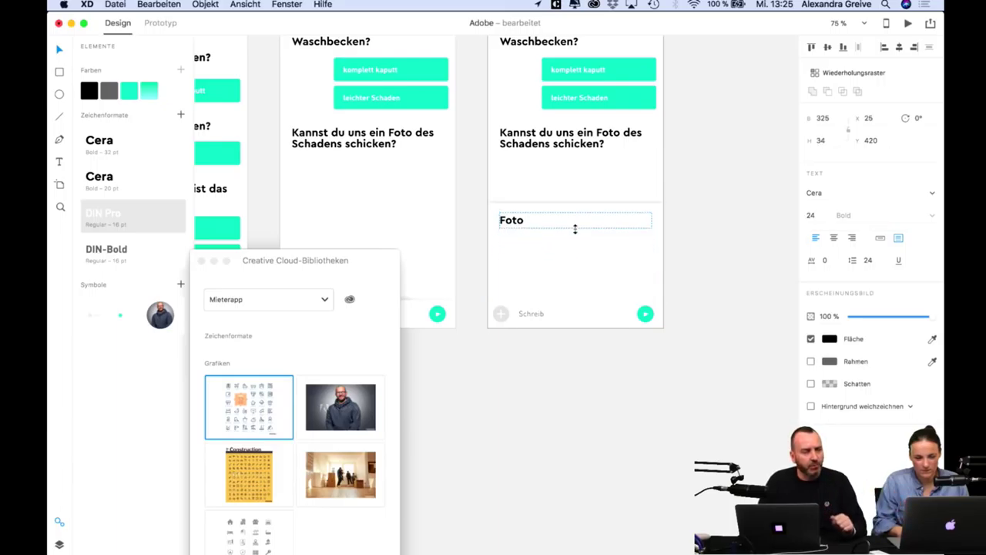
Extend the label to 'Foto aufnehmen', apply the DIN-Bold character style, and shrink it to height 20.
{"action": "double_click", "coordinate": [517, 220]}
{"action": "key", "text": "Right"}
{"action": "type", "text": "aufnehmen"}
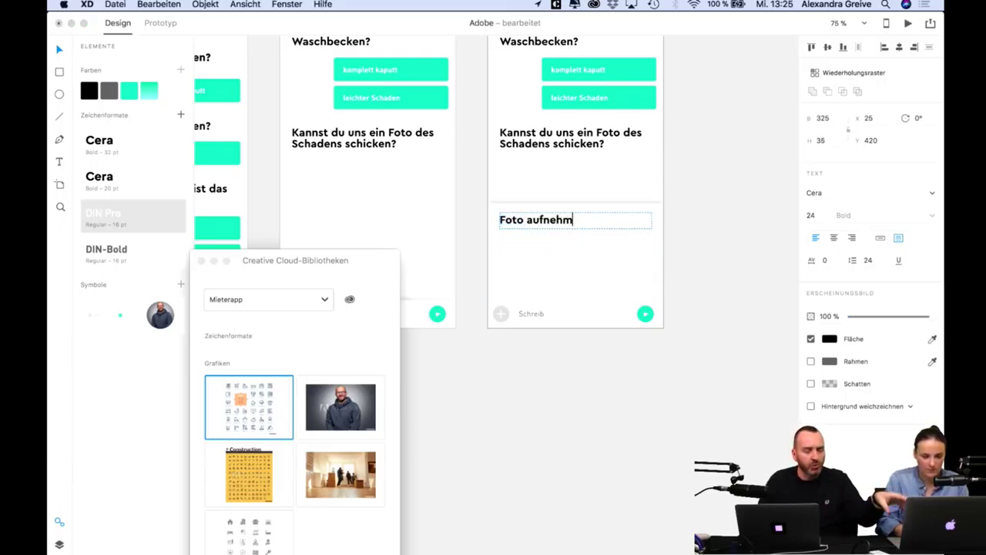
{"action": "left_click", "coordinate": [683, 236]}
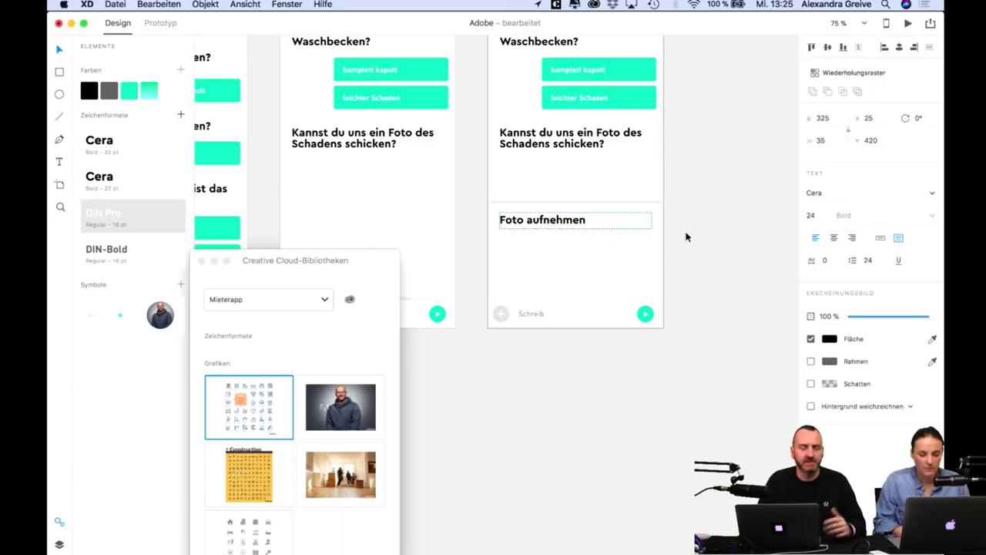
{"action": "left_click", "coordinate": [537, 227]}
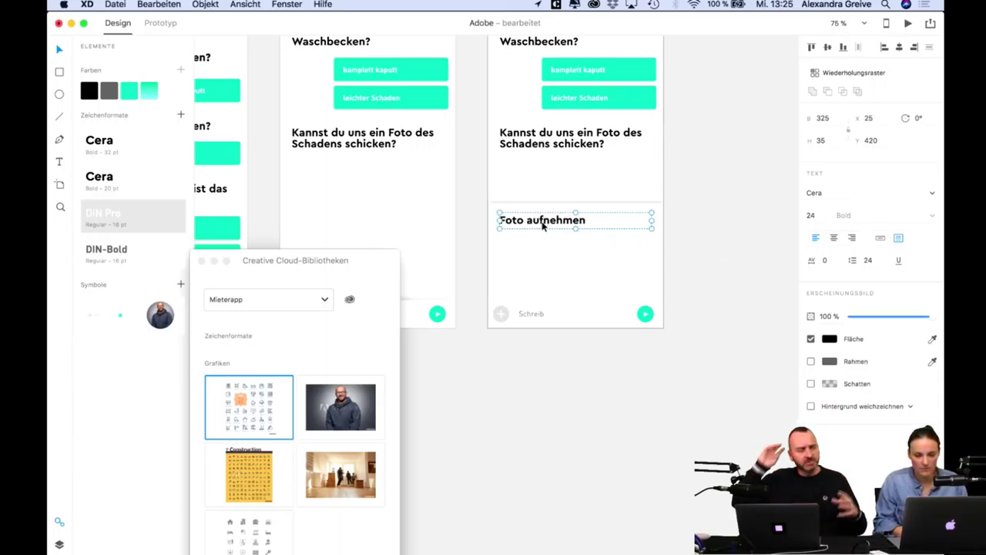
{"action": "left_click", "coordinate": [116, 252]}
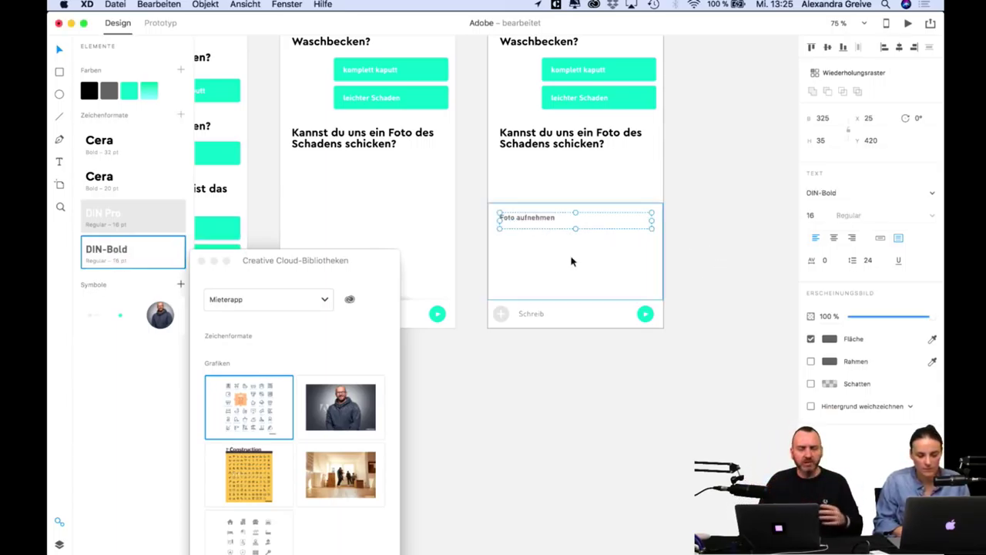
{"action": "left_click_drag", "start_coordinate": [578, 229], "coordinate": [576, 222]}
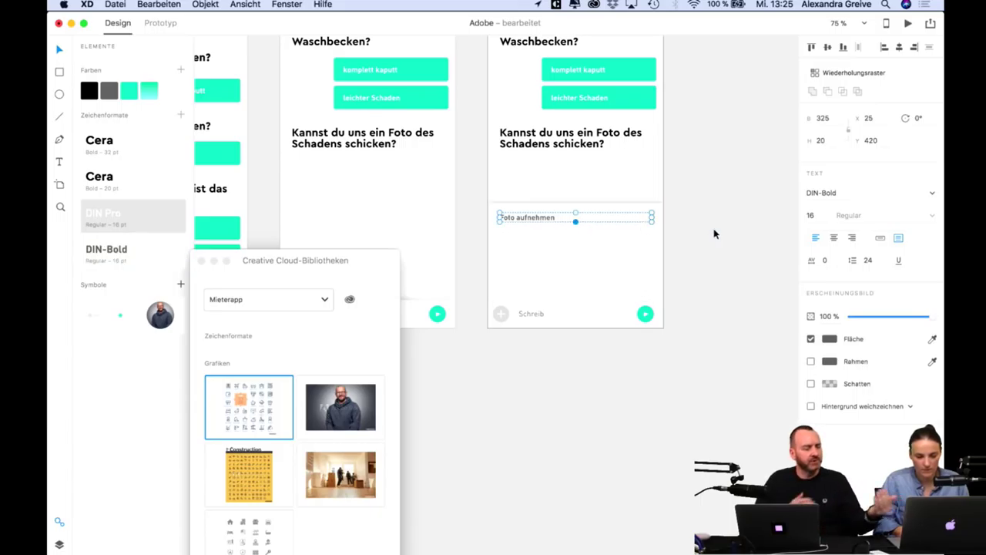
Try a repeat grid of the label, undo it, and reapply the DIN-Bold character style.
{"action": "left_click", "coordinate": [848, 72]}
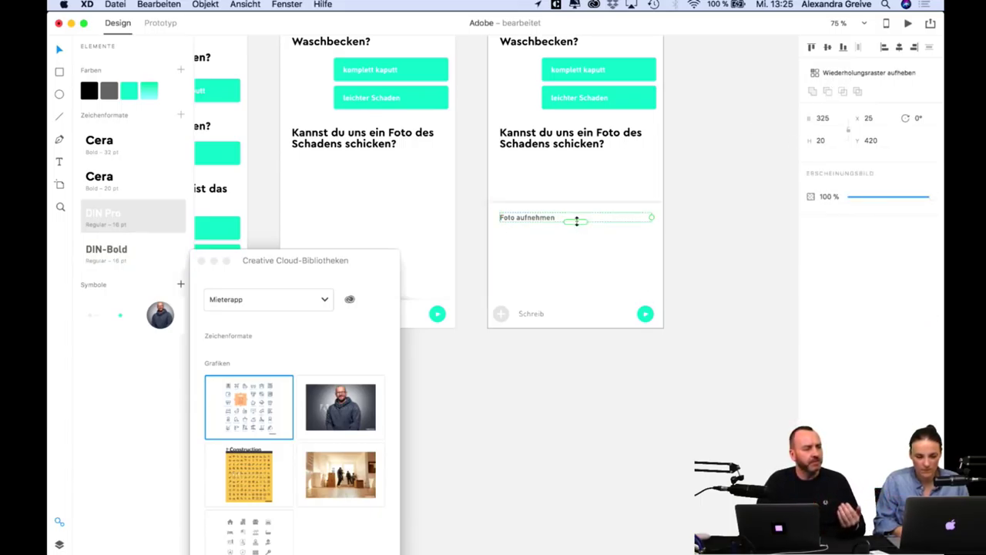
{"action": "left_click_drag", "start_coordinate": [576, 221], "coordinate": [540, 277]}
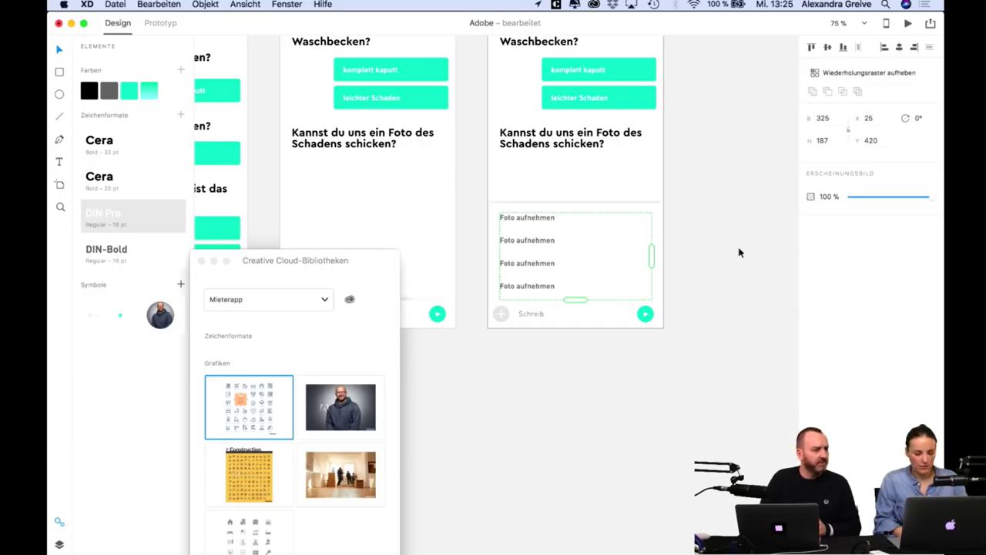
{"action": "key", "text": "super+z"}
{"action": "key", "text": "super+z"}
{"action": "key", "text": "super+z"}
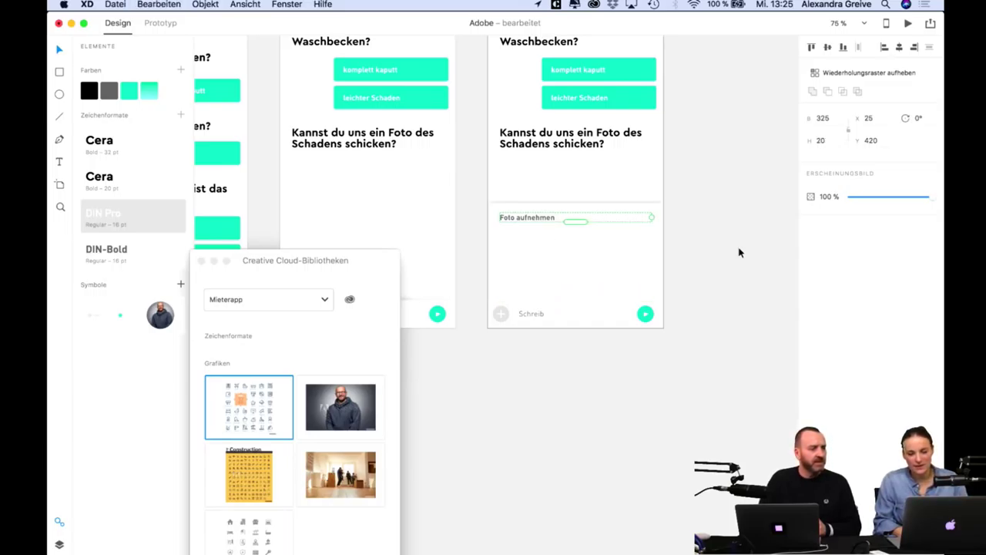
{"action": "key", "text": "super+z"}
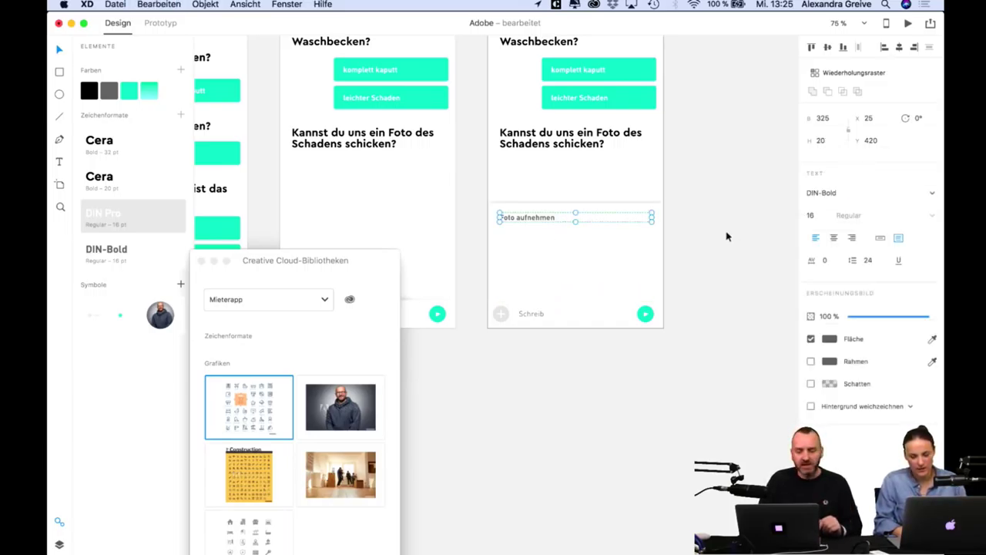
{"action": "key", "text": "super+z"}
{"action": "key", "text": "super+z"}
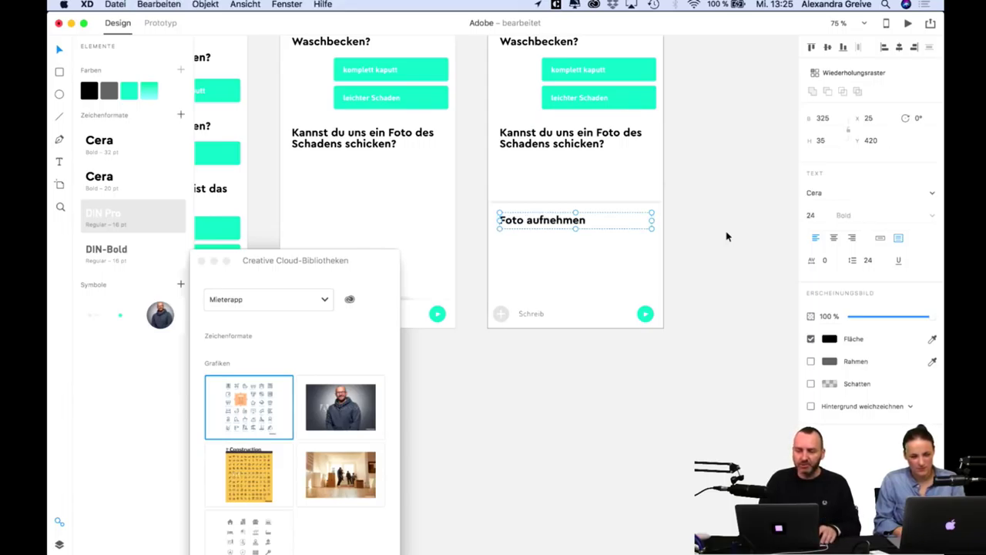
{"action": "left_click", "coordinate": [726, 236]}
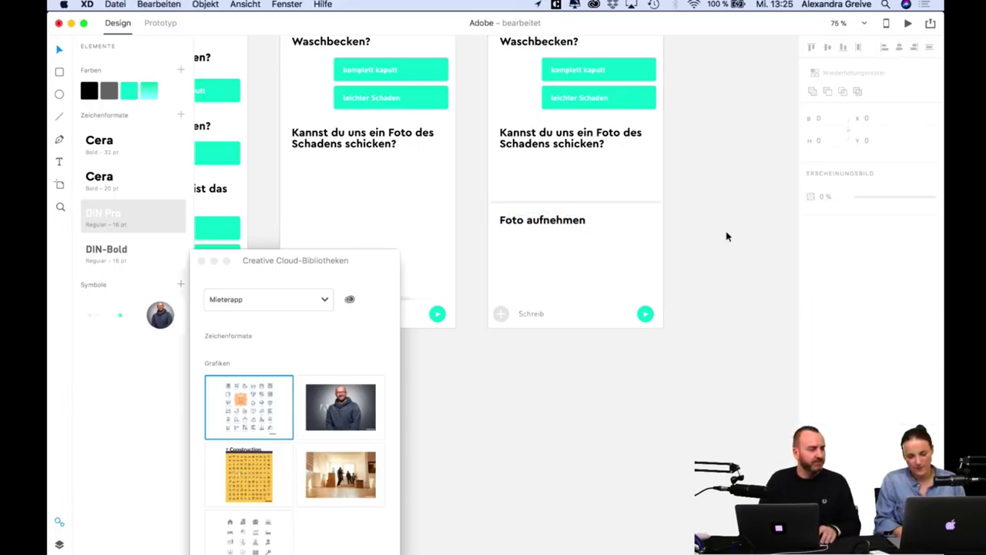
{"action": "left_click", "coordinate": [566, 223]}
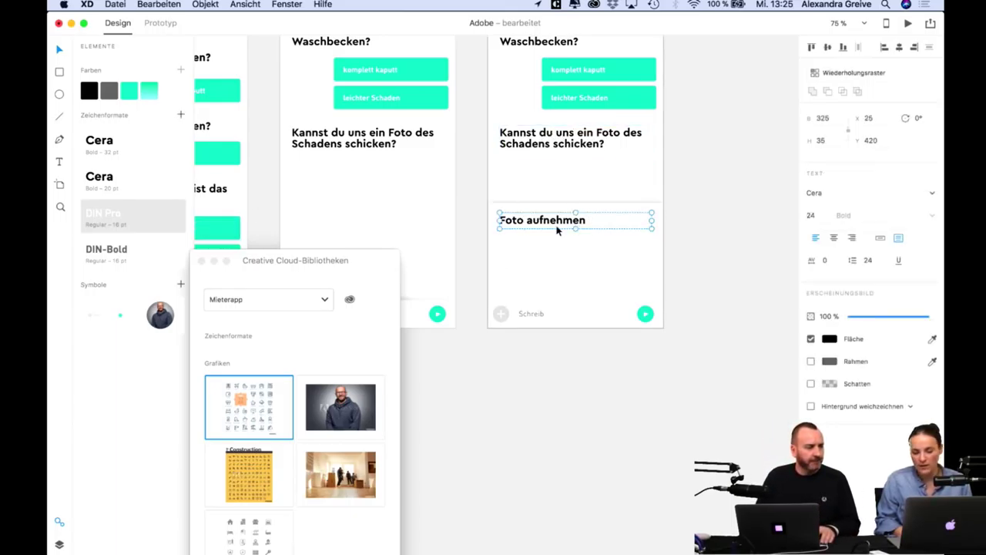
{"action": "left_click", "coordinate": [112, 250]}
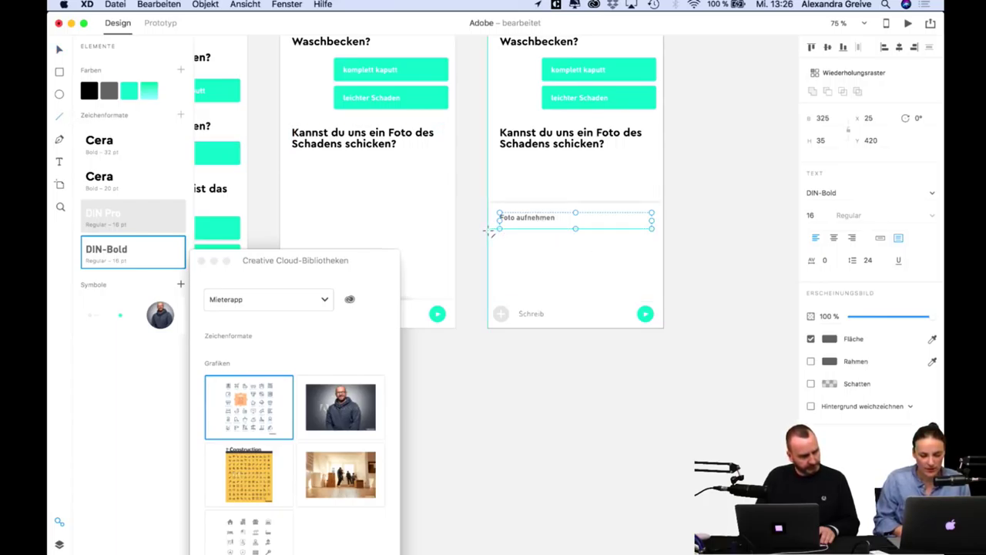
Draw a divider line under the label and repeat label plus line into rows.
{"action": "left_click_drag", "start_coordinate": [489, 231], "coordinate": [663, 229]}
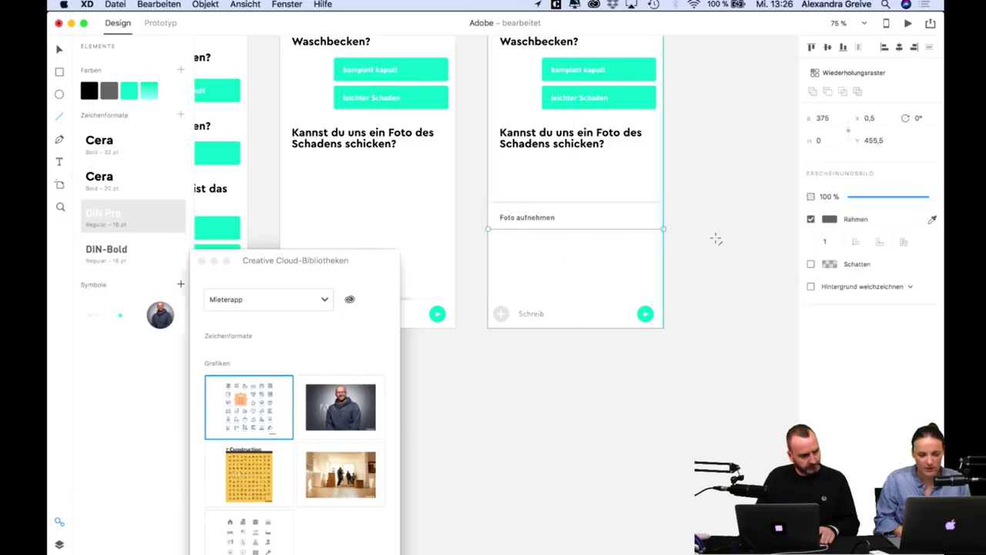
{"action": "left_click", "coordinate": [61, 49]}
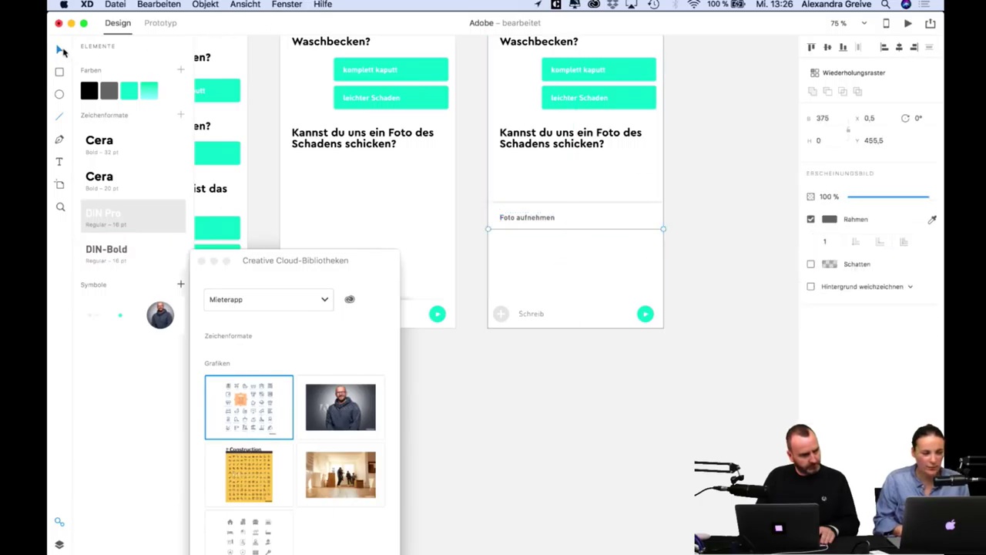
{"action": "left_click", "coordinate": [542, 221], "text": "shift"}
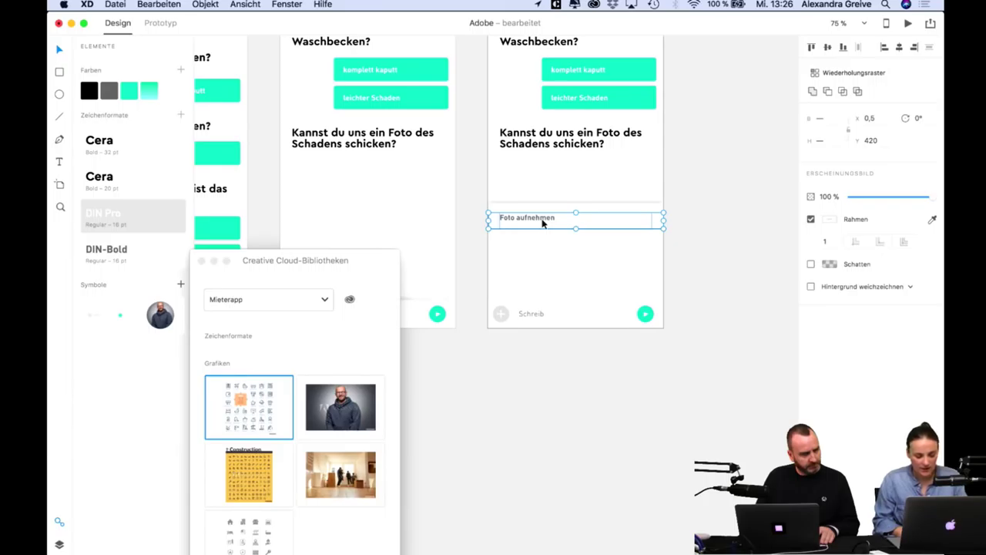
{"action": "left_click", "coordinate": [875, 73]}
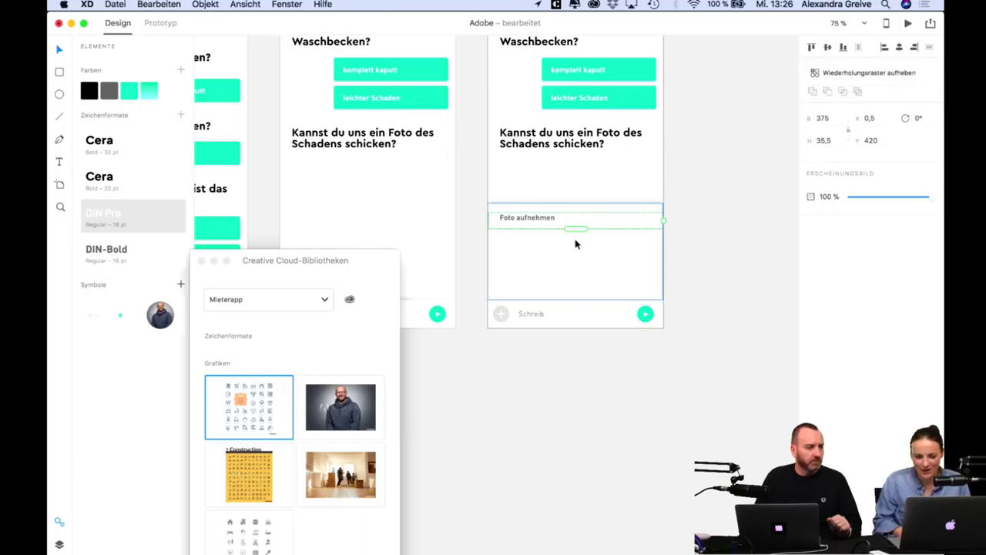
{"action": "left_click_drag", "start_coordinate": [579, 229], "coordinate": [586, 306]}
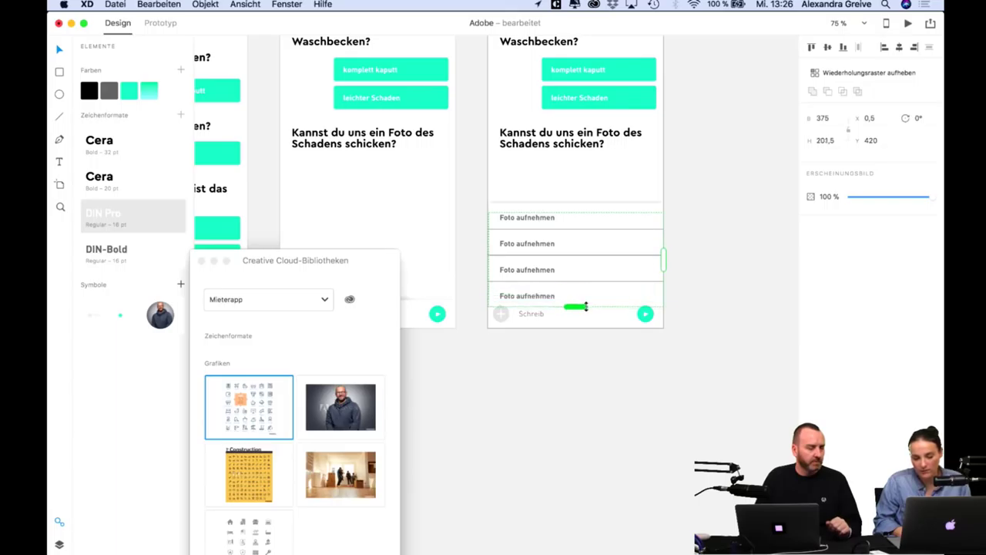
Keep the grid at width 375, ungroup the four rows, nudge them into place, and zoom to 100%.
{"action": "mouse_move", "coordinate": [666, 260]}
{"action": "left_mouse_down"}
{"action": "mouse_move", "coordinate": [770, 245]}
{"action": "mouse_move", "coordinate": [789, 257]}
{"action": "mouse_move", "coordinate": [670, 259]}
{"action": "left_mouse_up"}
{"action": "left_click_drag", "start_coordinate": [667, 261], "coordinate": [663, 260]}
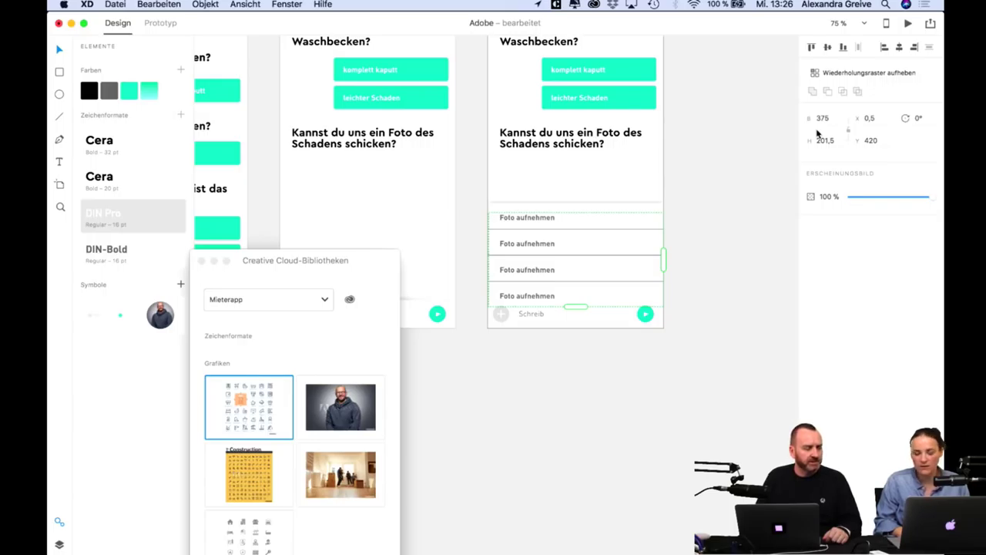
{"action": "left_click", "coordinate": [851, 75]}
{"action": "key", "text": "shift+Up"}
{"action": "key", "text": "shift+Up"}
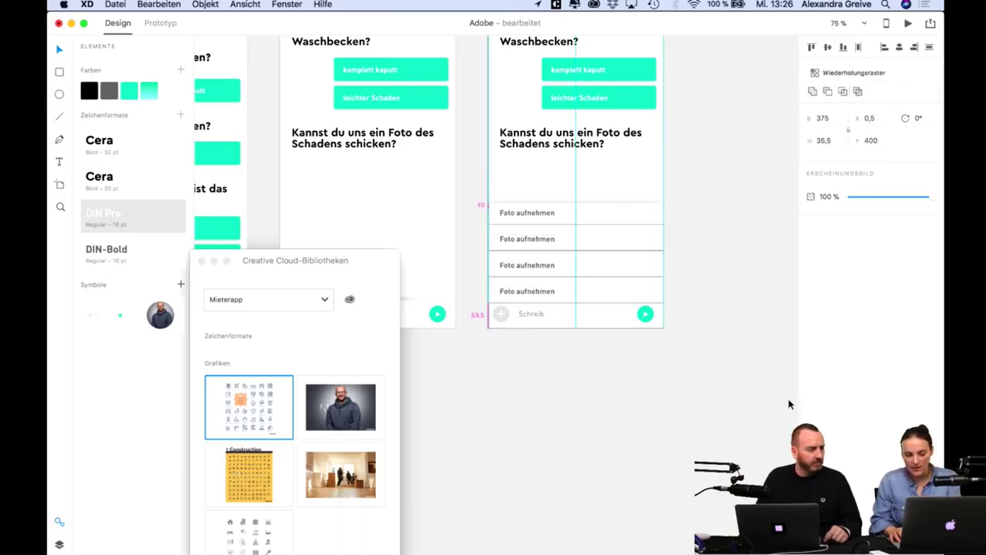
{"action": "key", "text": "super+3"}
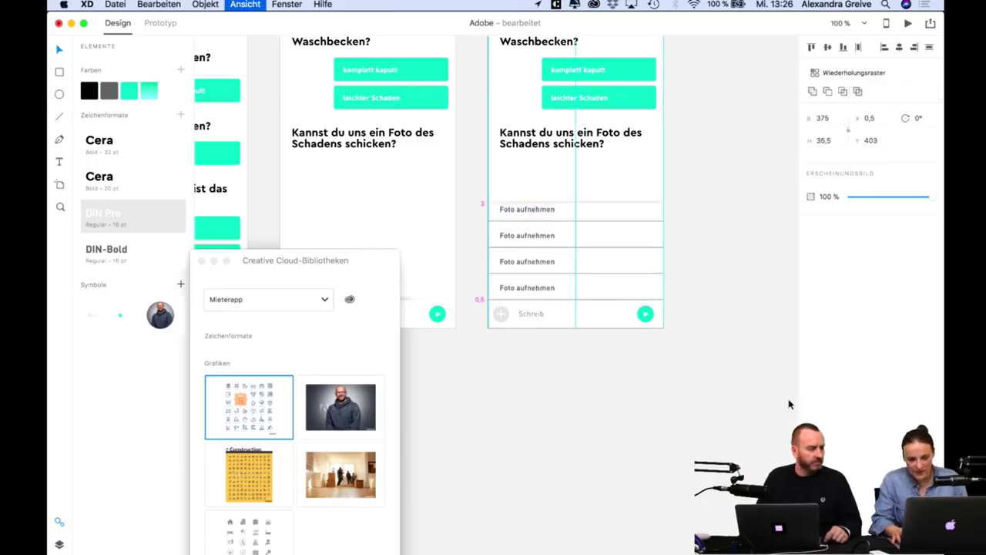
{"action": "key", "text": "Down"}
{"action": "key", "text": "Down"}
{"action": "key", "text": "Down"}
{"action": "key", "text": "super+1"}
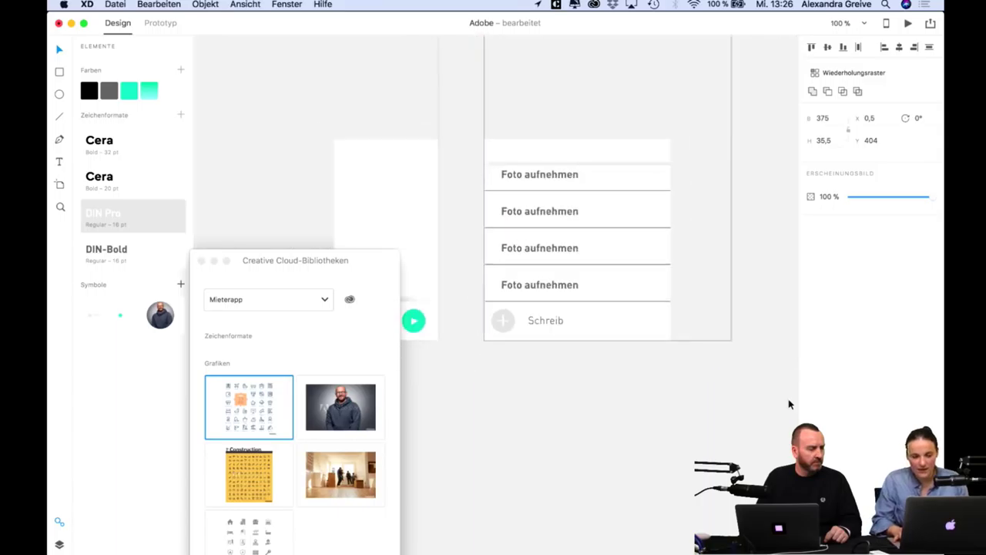
{"action": "scroll", "coordinate": [608, 188], "scroll_direction": "right", "scroll_amount": 2}
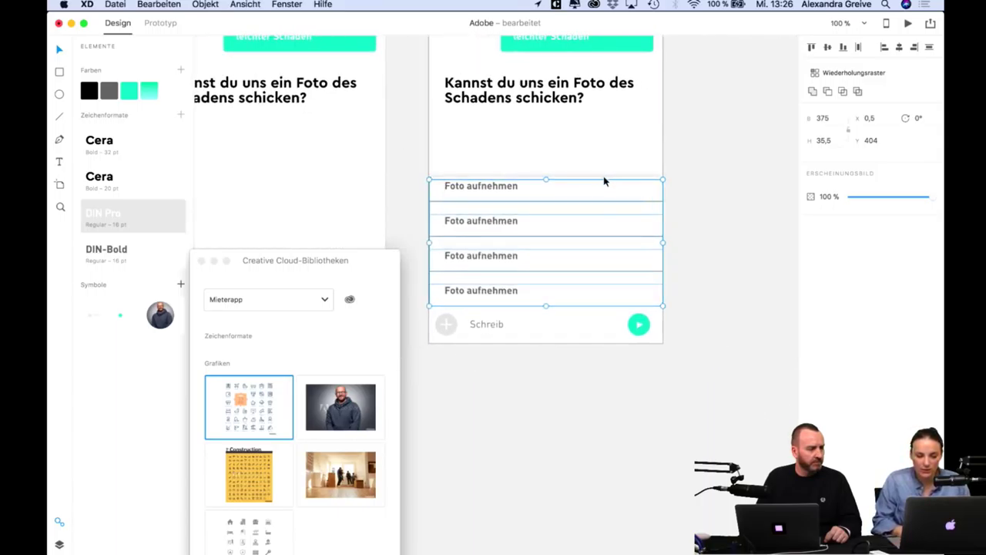
Drag the option repeat grid's top edge upward to leave blank space above the first 'Foto aufnehmen' row.
{"action": "left_click", "coordinate": [675, 179]}
{"action": "left_click", "coordinate": [483, 191]}
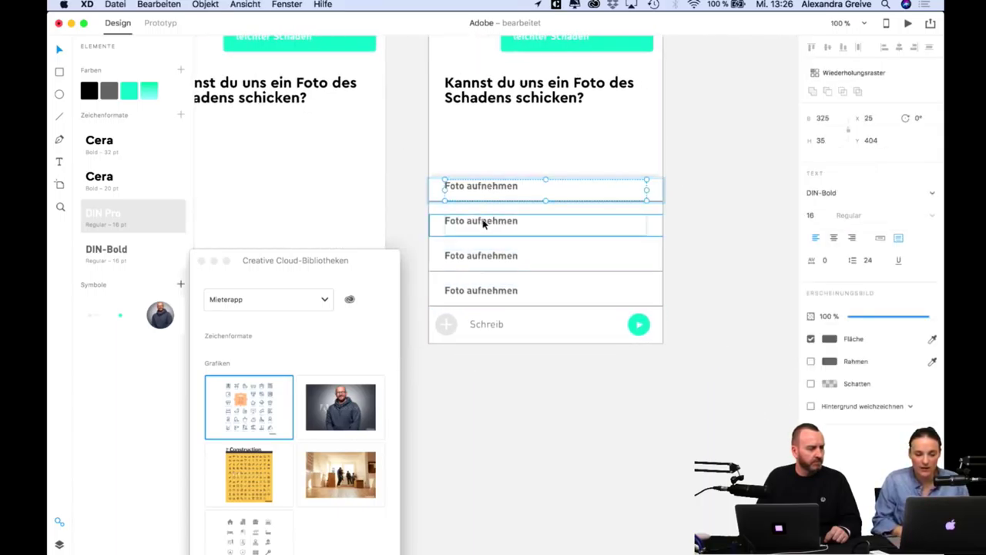
{"action": "left_click", "coordinate": [676, 205]}
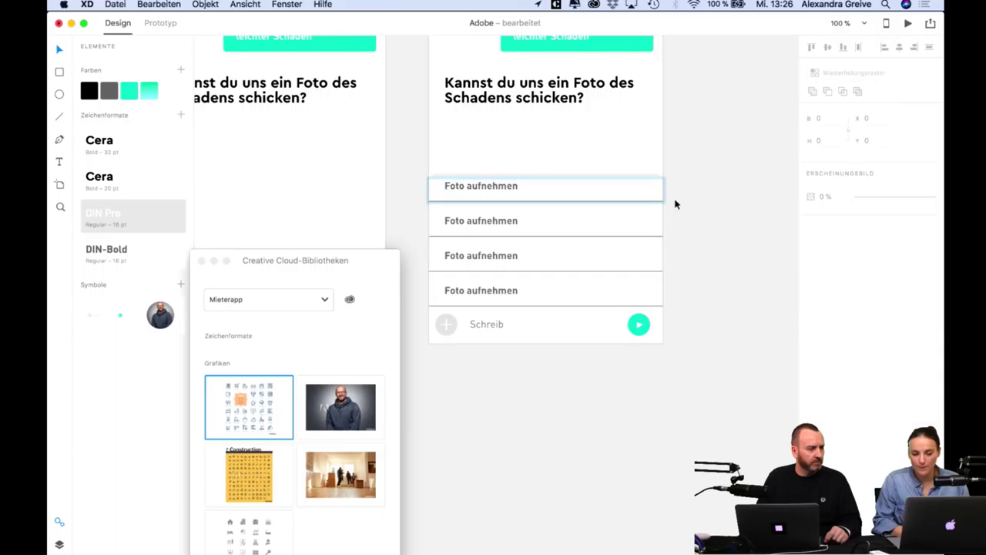
{"action": "left_click", "coordinate": [433, 183]}
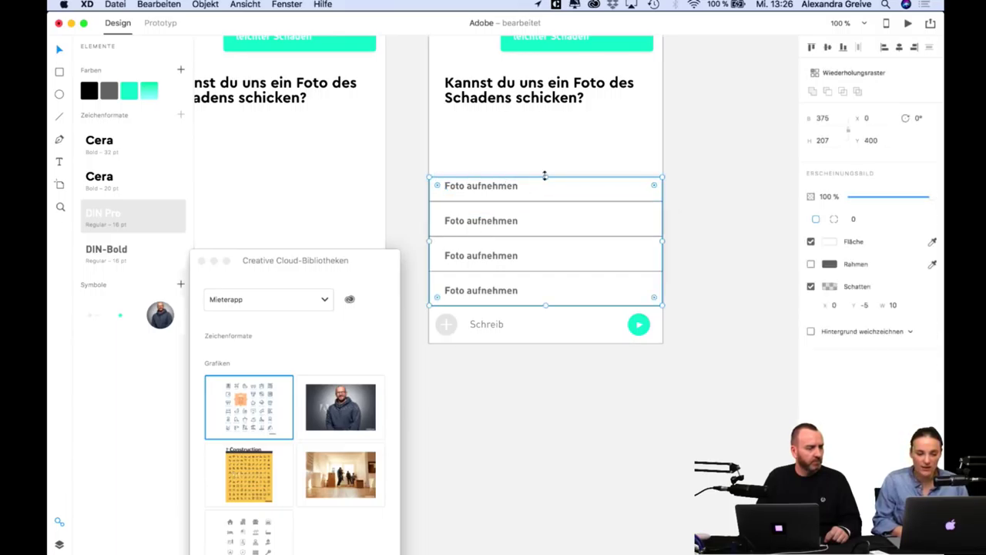
{"action": "left_click_drag", "start_coordinate": [545, 176], "coordinate": [545, 161]}
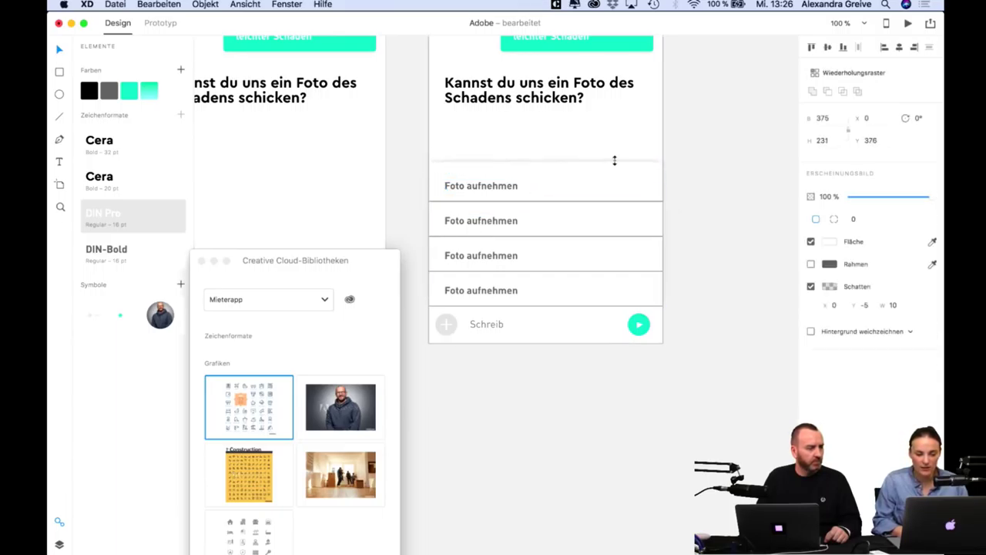
{"action": "left_click_drag", "start_coordinate": [614, 161], "coordinate": [614, 160]}
{"action": "left_click", "coordinate": [718, 176]}
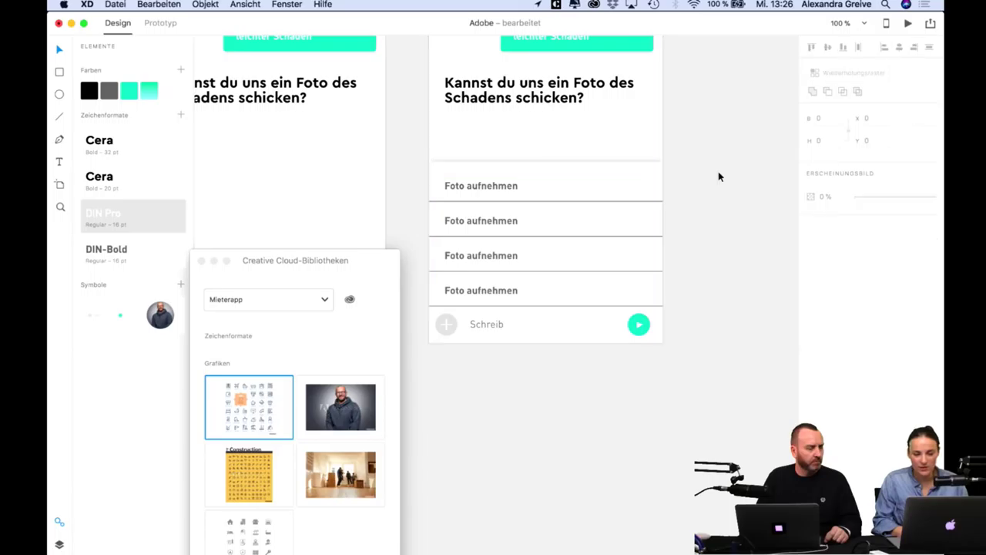
{"action": "double_click", "coordinate": [480, 190]}
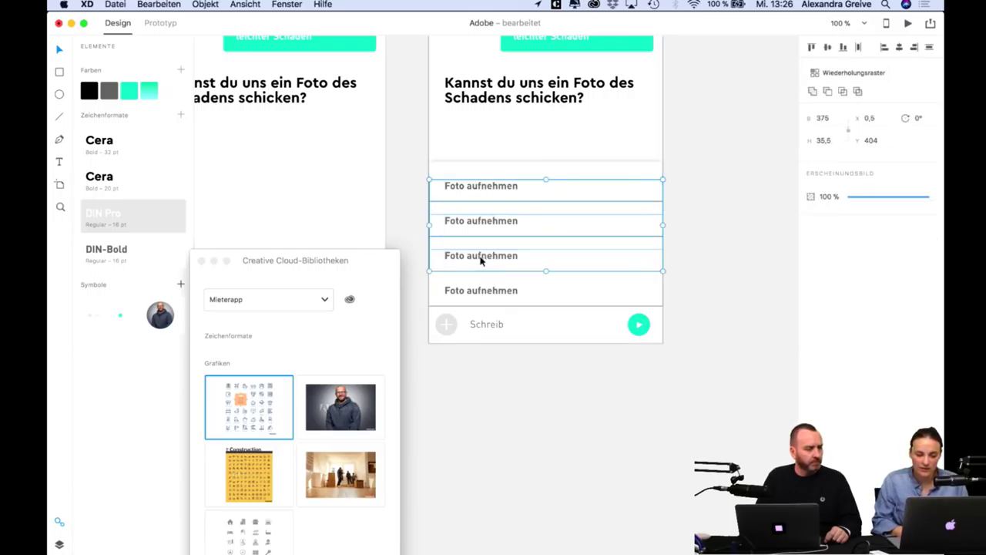
{"action": "left_click", "coordinate": [719, 223]}
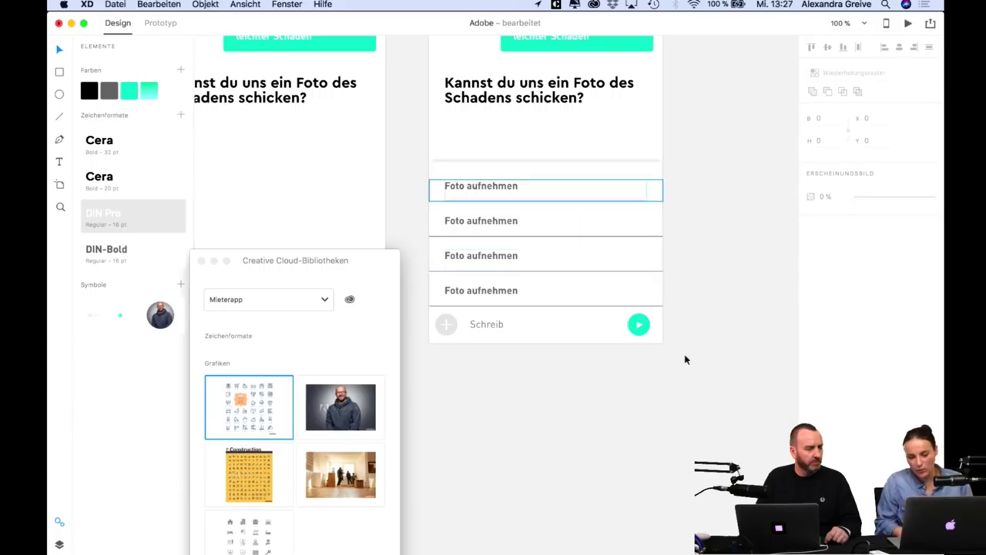
{"action": "double_click", "coordinate": [490, 190]}
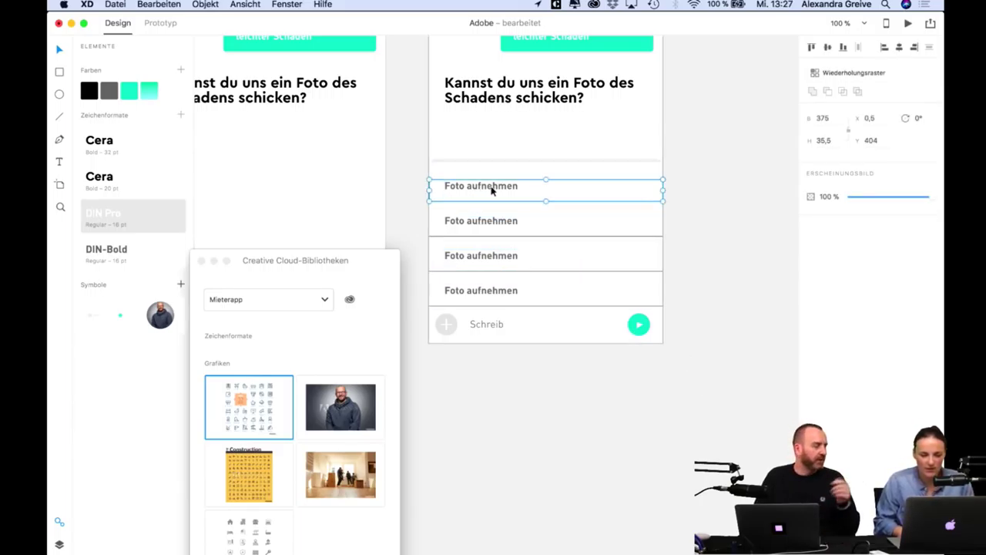
Retype the second option label as 'Foto aus der Galerie auswählen'.
{"action": "left_click", "coordinate": [485, 229]}
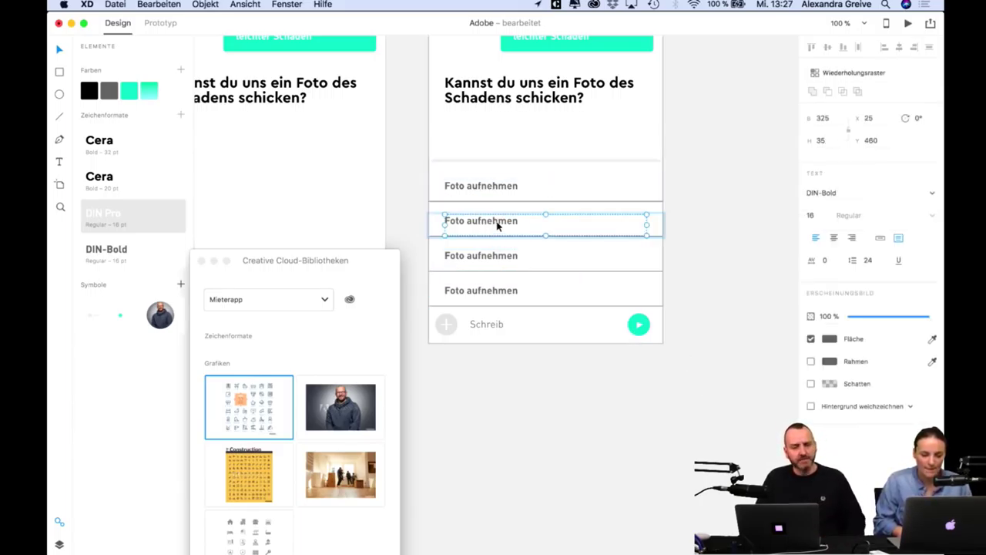
{"action": "double_click", "coordinate": [497, 221]}
{"action": "type", "text": "Galerie"}
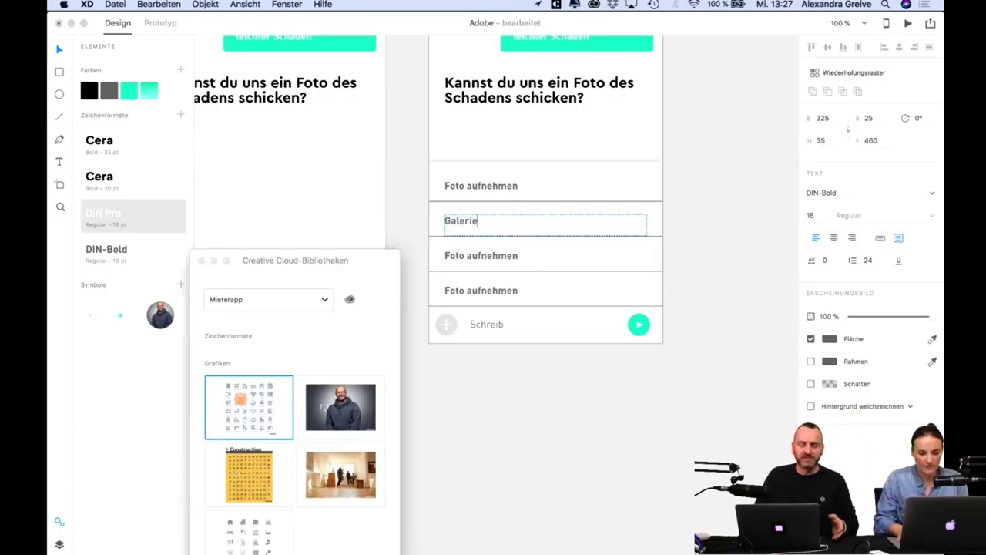
{"action": "type", "text": "F"}
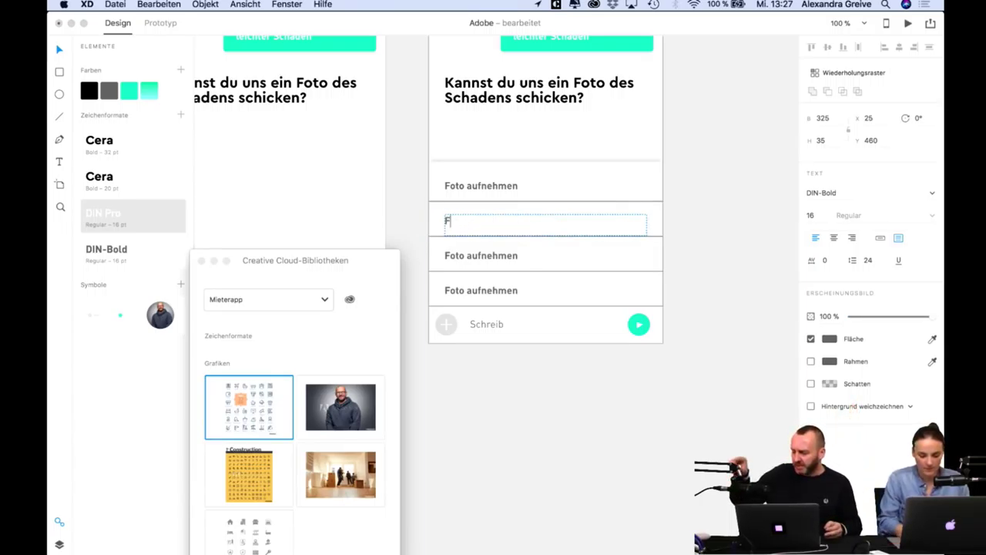
{"action": "type", "text": "oto ais"}
{"action": "key", "text": "BackSpace"}
{"action": "key", "text": "BackSpace"}
{"action": "type", "text": "us"}
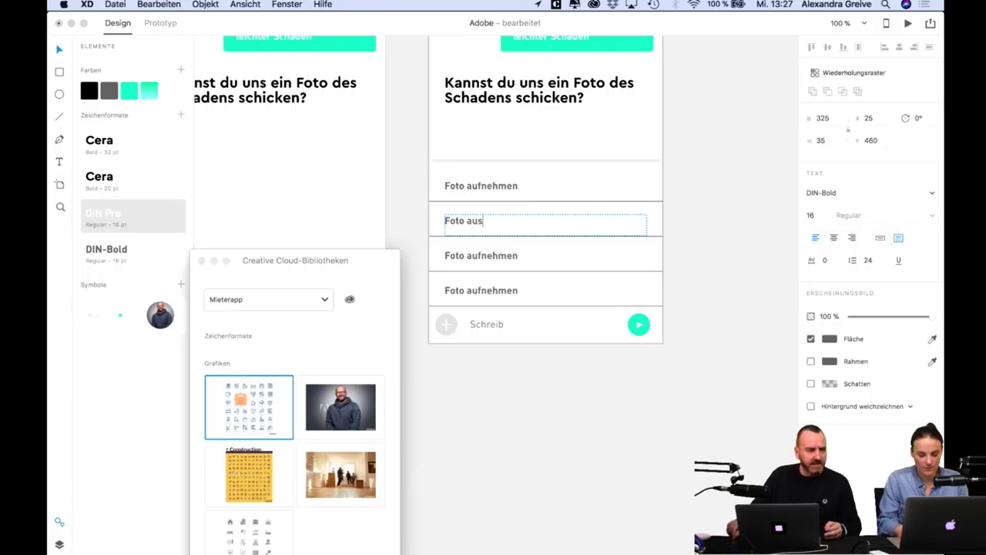
{"action": "type", "text": " der Galerie"}
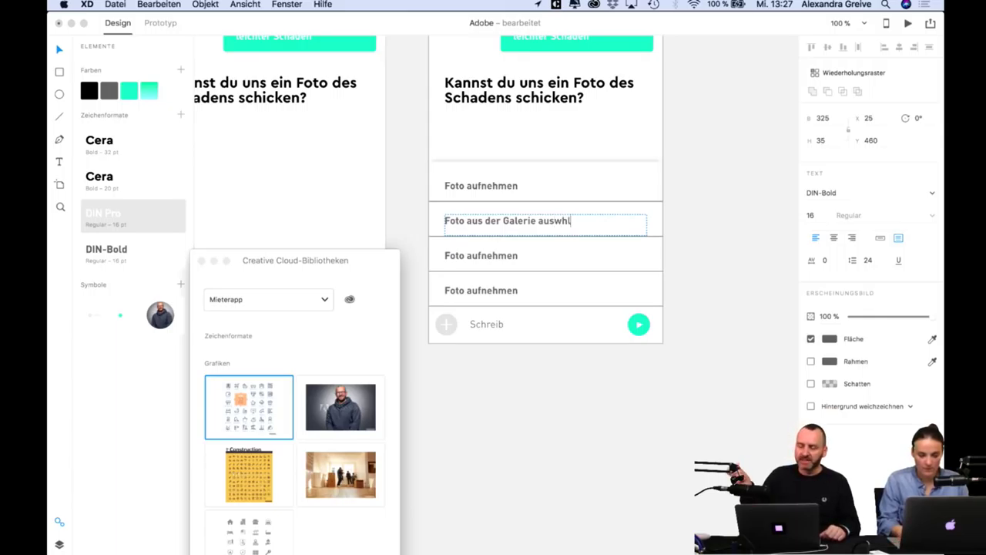
{"action": "type", "text": " auswhl"}
{"action": "key", "text": "BackSpace"}
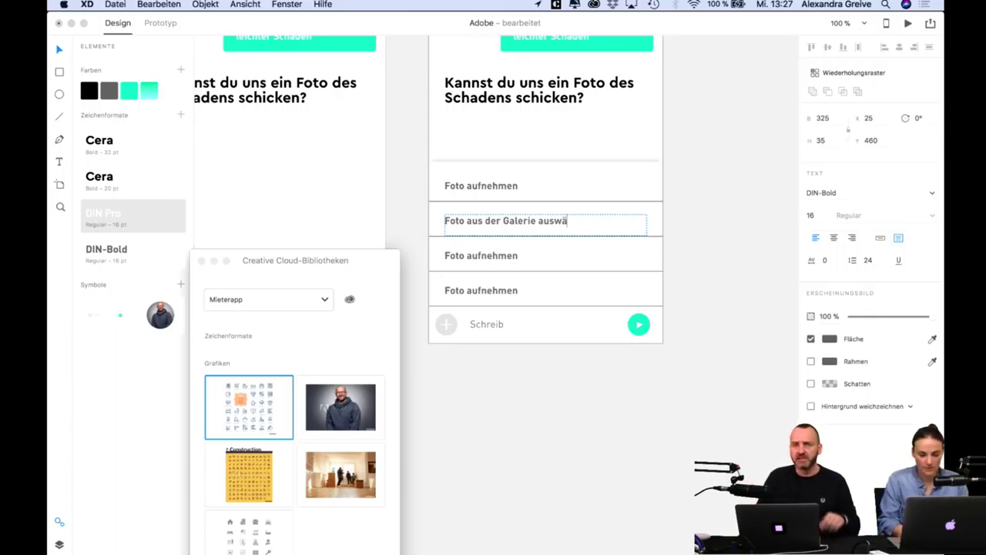
{"action": "type", "text": "hlen"}
{"action": "left_click", "coordinate": [565, 222]}
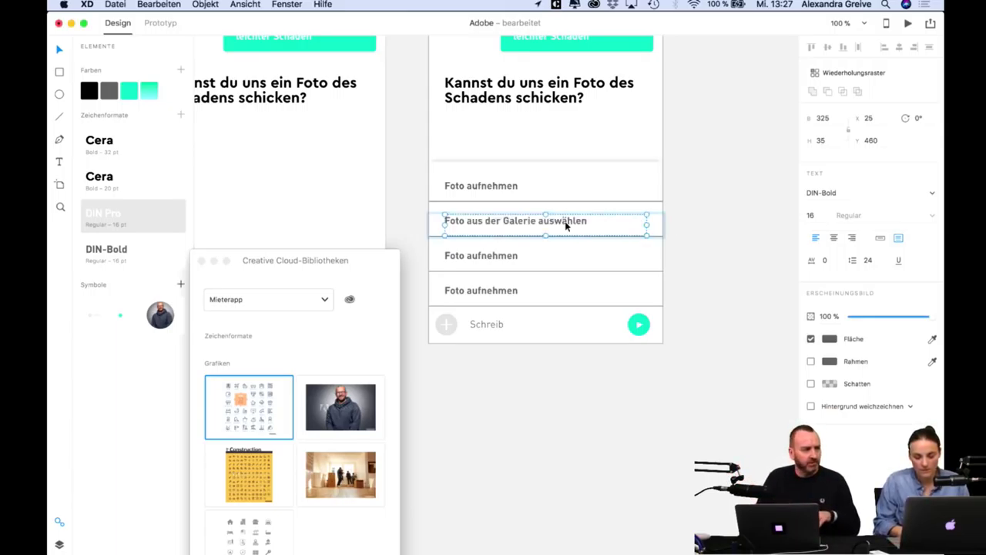
Retype the third option label as 'Tonaufnahme'.
{"action": "left_click", "coordinate": [504, 262]}
{"action": "double_click", "coordinate": [497, 260]}
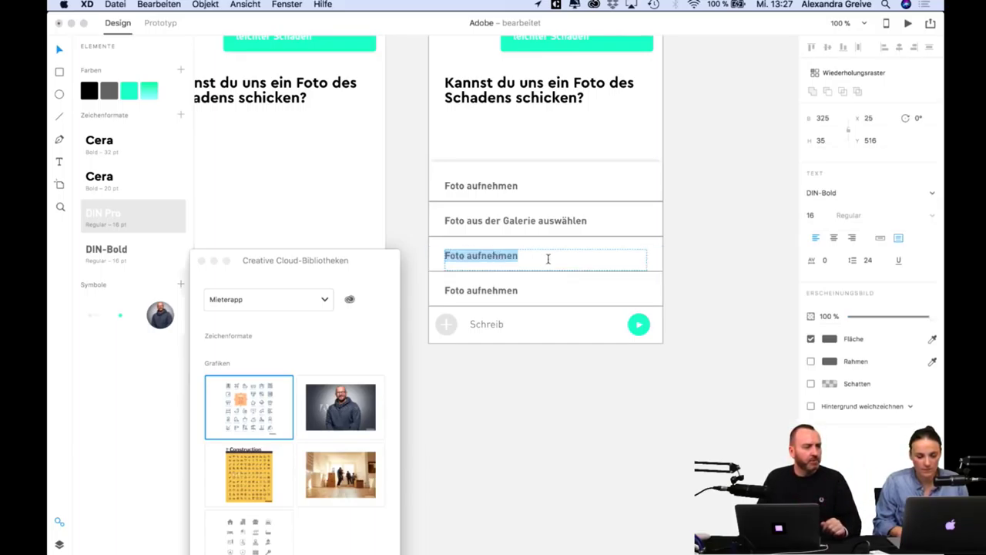
{"action": "type", "text": "Tonaufna"}
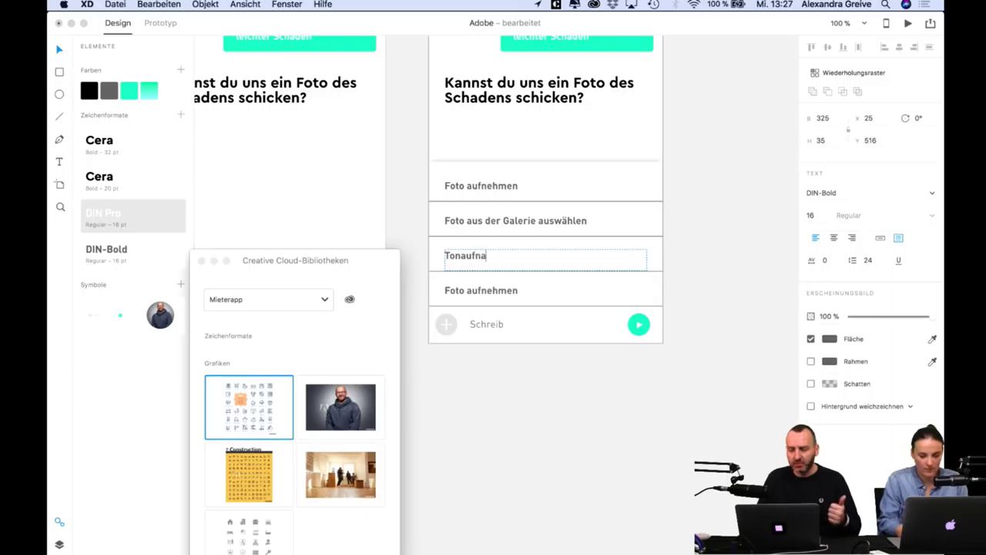
{"action": "type", "text": "hme"}
Delete the fourth 'Foto aufnehmen' option row from the grid.
{"action": "left_click", "coordinate": [716, 255]}
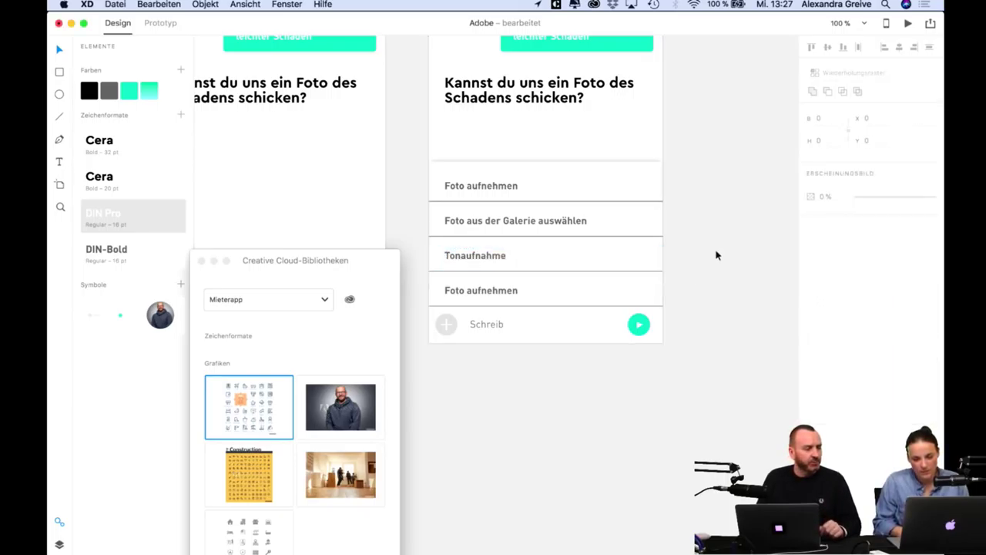
{"action": "left_click", "coordinate": [499, 293]}
{"action": "double_click", "coordinate": [501, 292]}
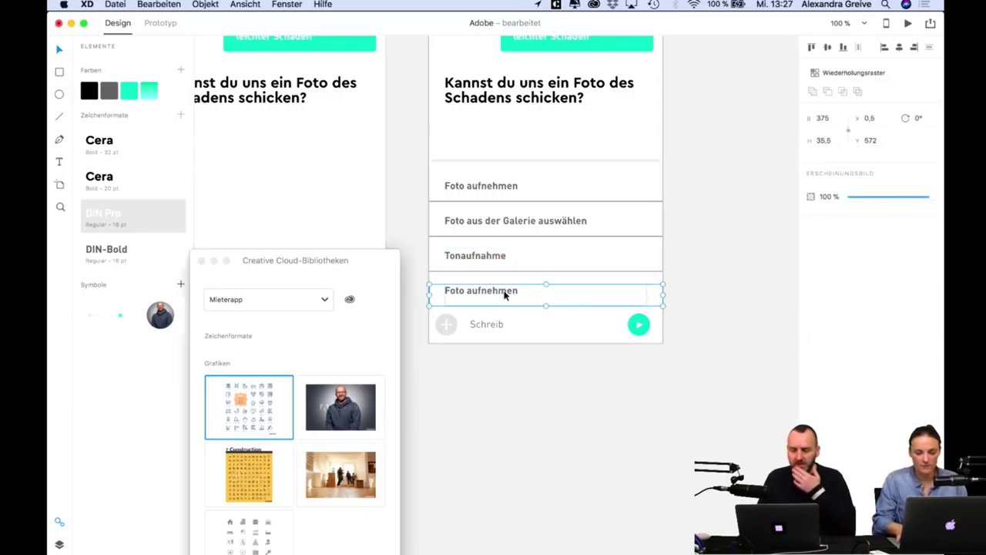
{"action": "key", "text": "Delete"}
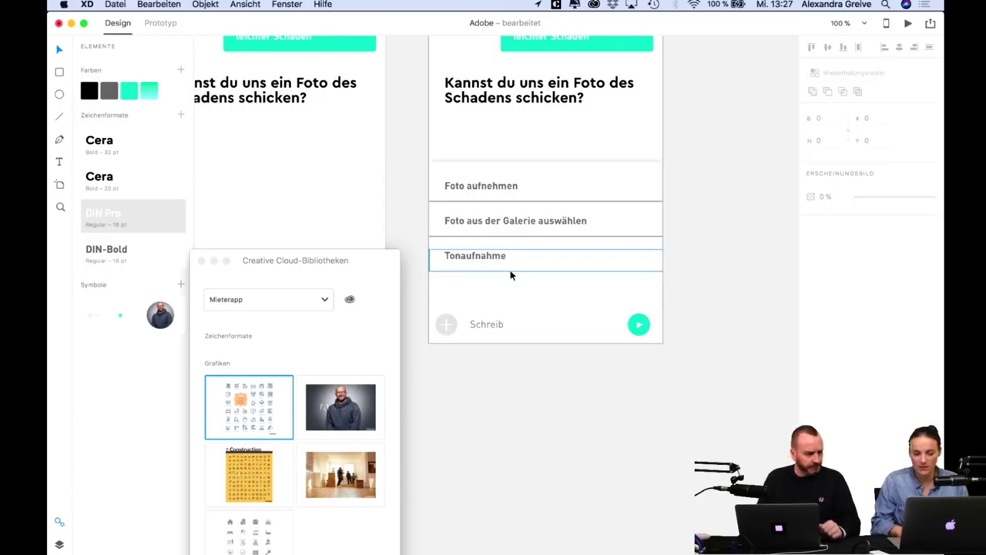
Move the three remaining option rows down to sit directly above the Schreib bar.
{"action": "left_click", "coordinate": [510, 275]}
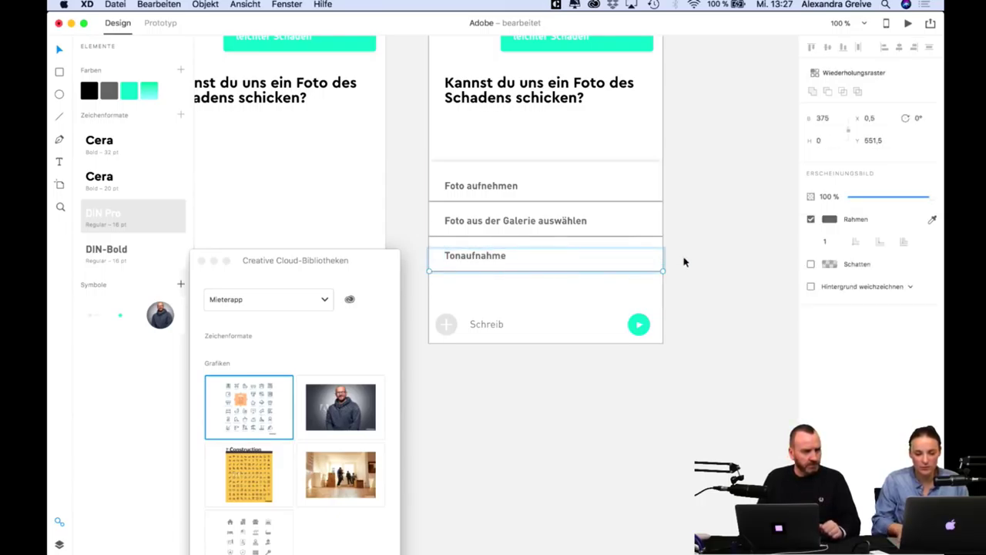
{"action": "left_click", "coordinate": [705, 256]}
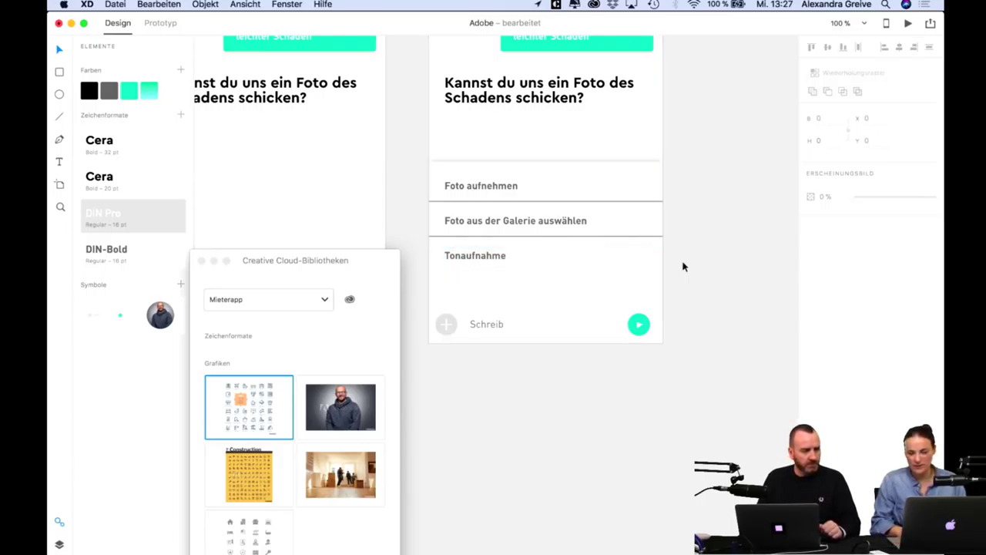
{"action": "left_click_drag", "start_coordinate": [682, 266], "coordinate": [435, 192]}
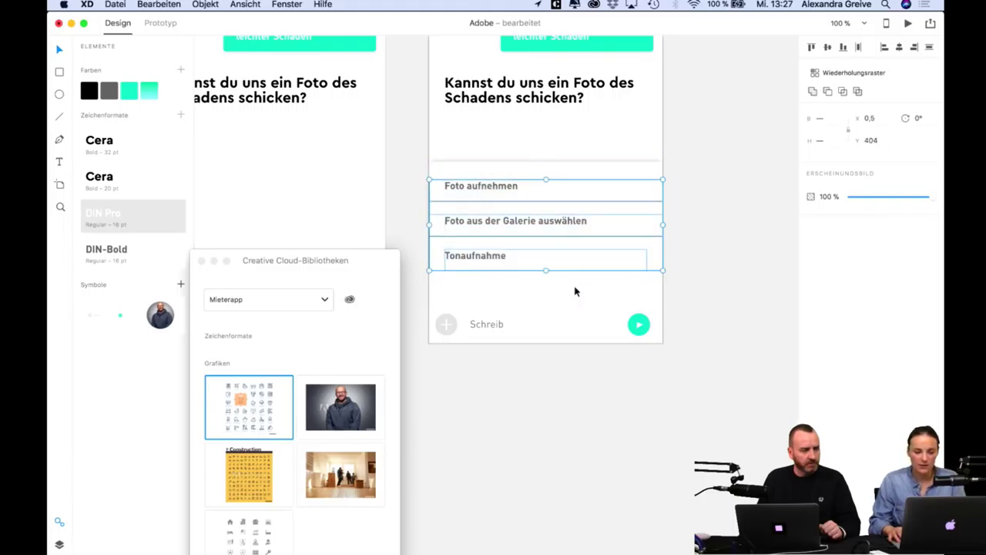
{"action": "key", "text": "shift+Down"}
{"action": "key", "text": "shift+Down"}
{"action": "key", "text": "shift+Down"}
{"action": "key", "text": "shift+Down"}
{"action": "key", "text": "shift+Down"}
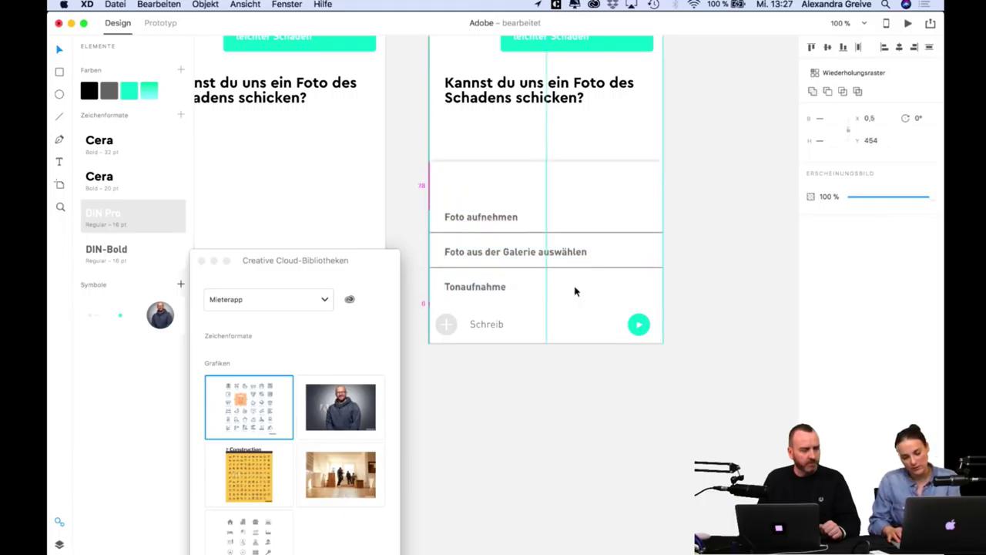
{"action": "key", "text": "shift+Up"}
{"action": "key", "text": "shift+Down"}
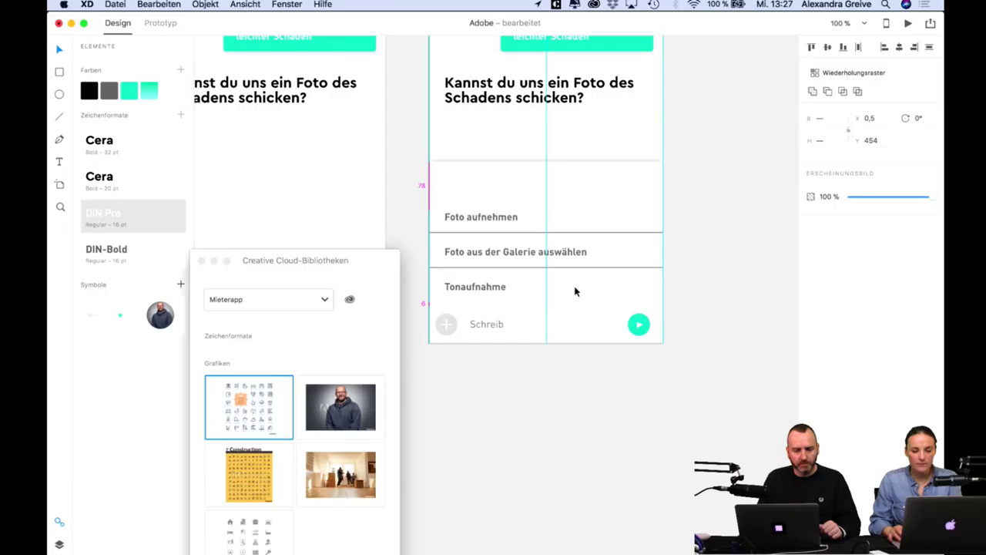
{"action": "left_click", "coordinate": [770, 186]}
{"action": "left_click", "coordinate": [478, 218]}
{"action": "left_click", "coordinate": [474, 255], "text": "shift"}
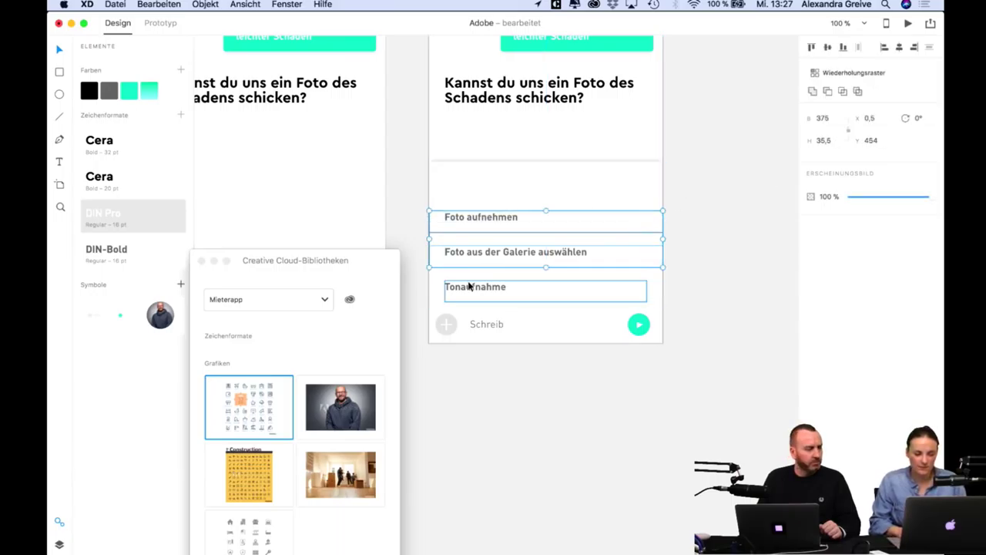
{"action": "left_click", "coordinate": [748, 249]}
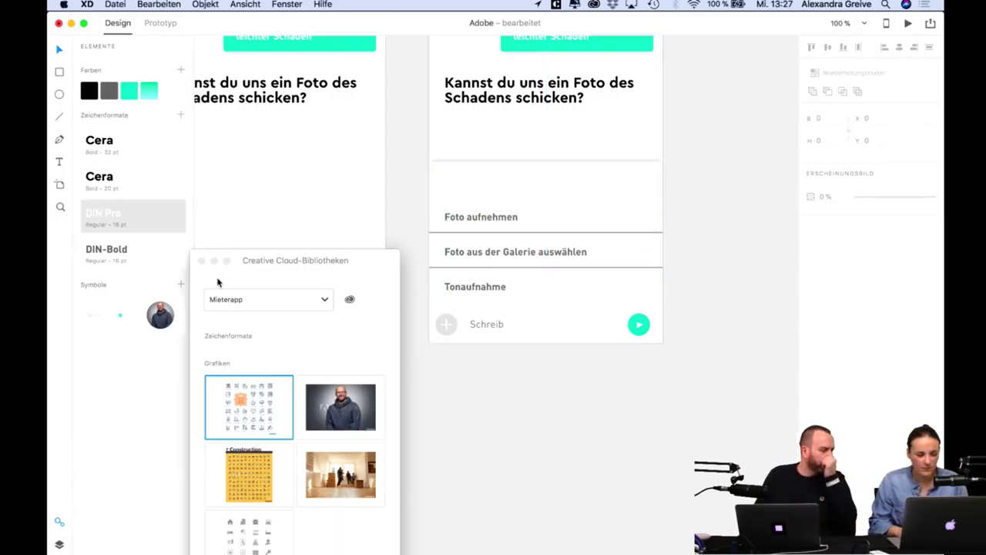
Close the CC Libraries panel.
{"action": "left_click", "coordinate": [200, 263]}
{"action": "left_click", "coordinate": [201, 262]}
{"action": "scroll", "coordinate": [511, 414], "scroll_direction": "up", "scroll_amount": 2}
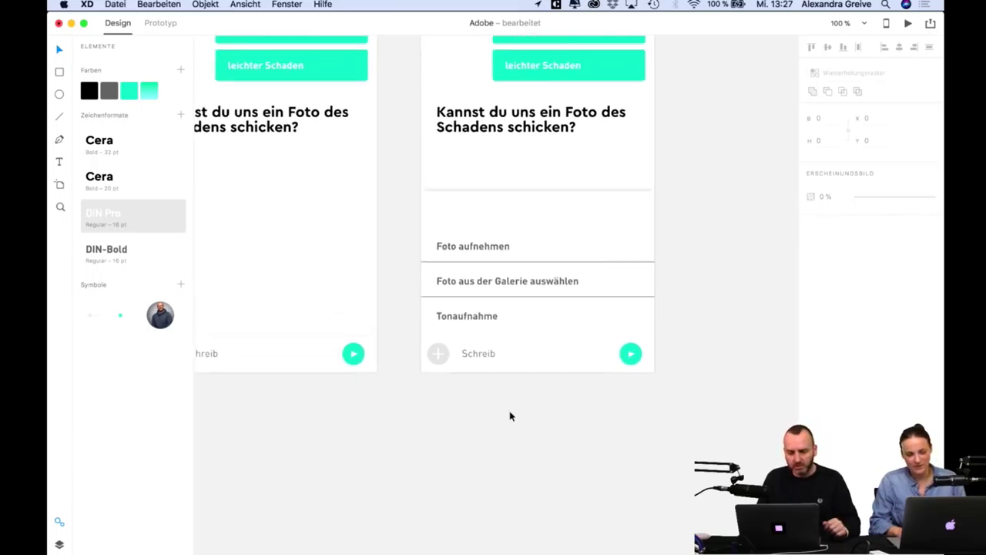
Select the Foto aufnehmen, Foto aus der Galerie auswählen and Tonaufnahme labels together.
{"action": "left_click", "coordinate": [460, 263]}
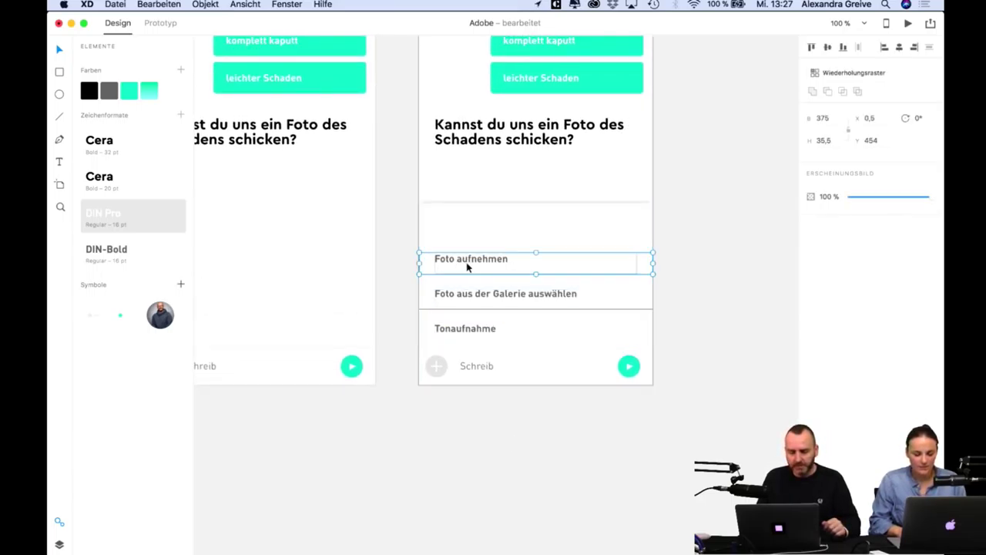
{"action": "key", "text": "shift+super+g"}
{"action": "left_click", "coordinate": [469, 291]}
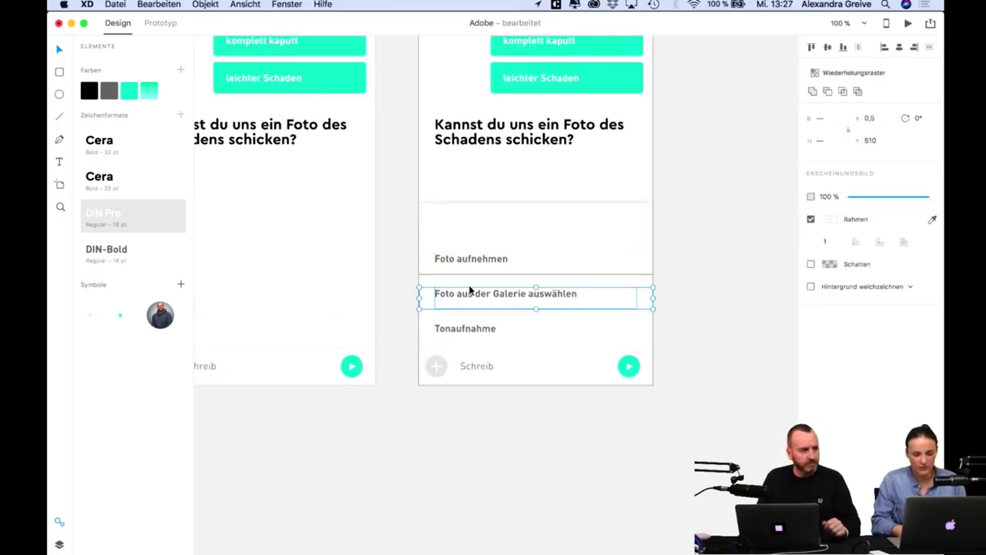
{"action": "left_click", "coordinate": [484, 341]}
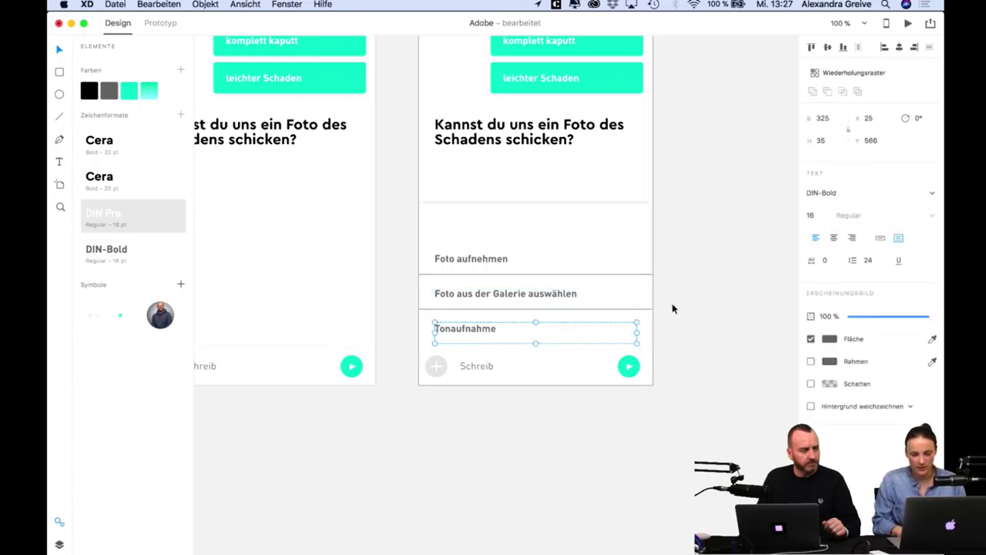
{"action": "left_click", "coordinate": [671, 306]}
{"action": "left_click", "coordinate": [460, 334]}
{"action": "left_click", "coordinate": [679, 314]}
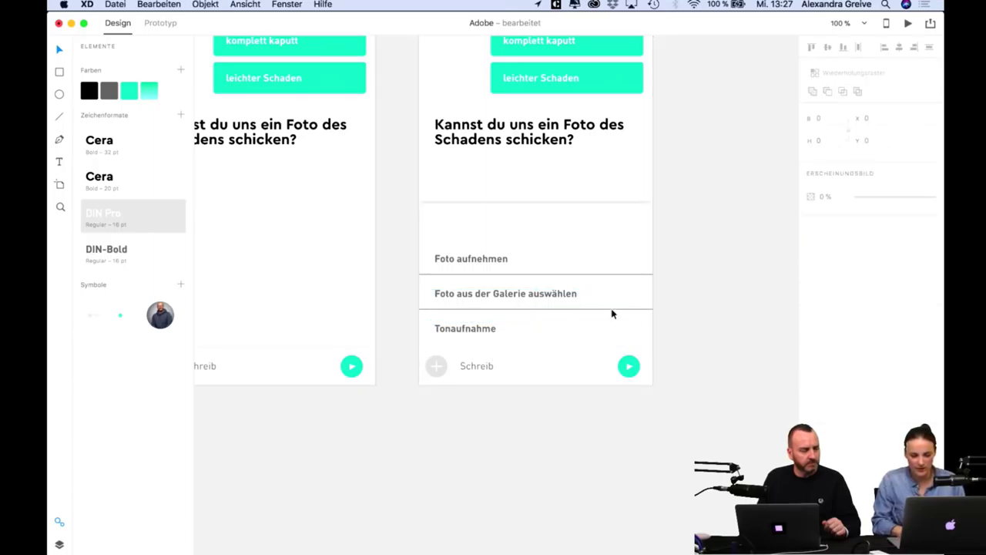
{"action": "left_click", "coordinate": [467, 332]}
{"action": "left_click", "coordinate": [472, 297], "text": "shift"}
{"action": "left_click", "coordinate": [466, 266], "text": "shift"}
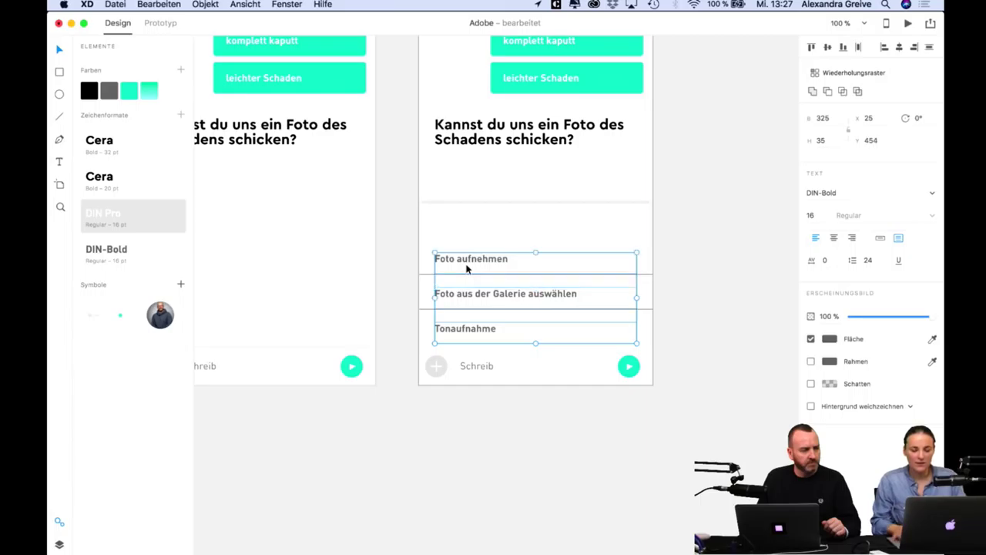
Nudge the three labels right from X 35 to 75, then bring up the UIElements+DesignTemplates+Guides document.
{"action": "key", "text": "shift+Right"}
{"action": "key", "text": "shift+Right"}
{"action": "key", "text": "shift+Right"}
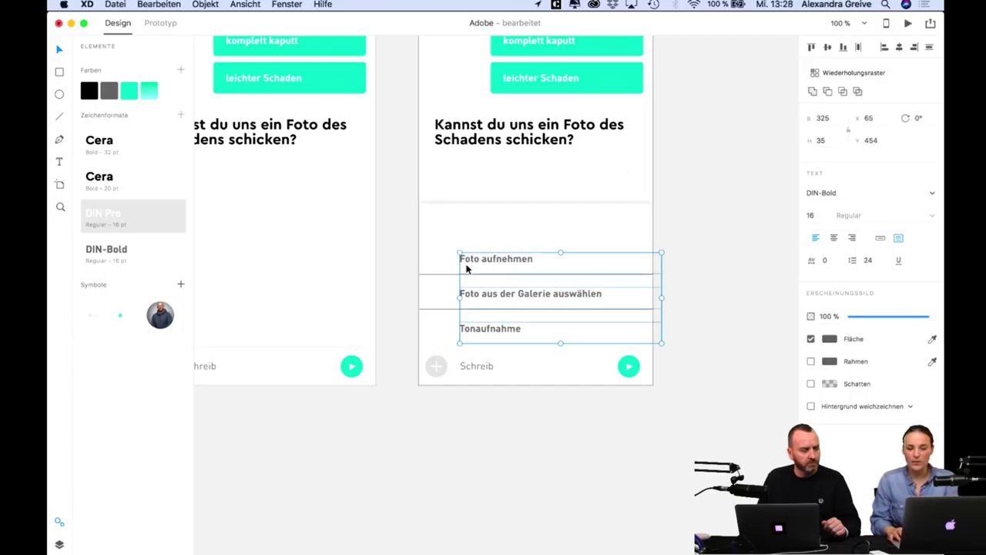
{"action": "key", "text": "shift+Right"}
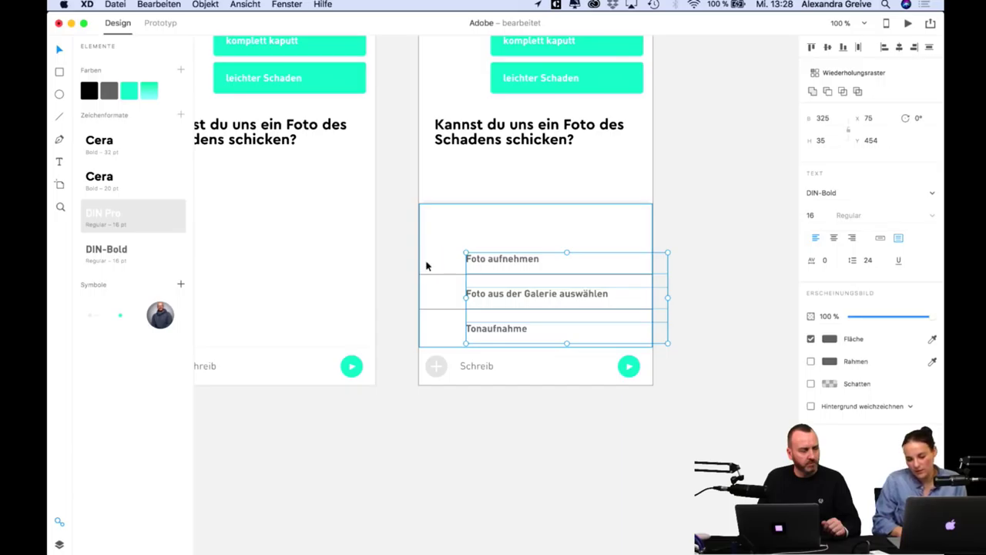
{"action": "left_click", "coordinate": [704, 235]}
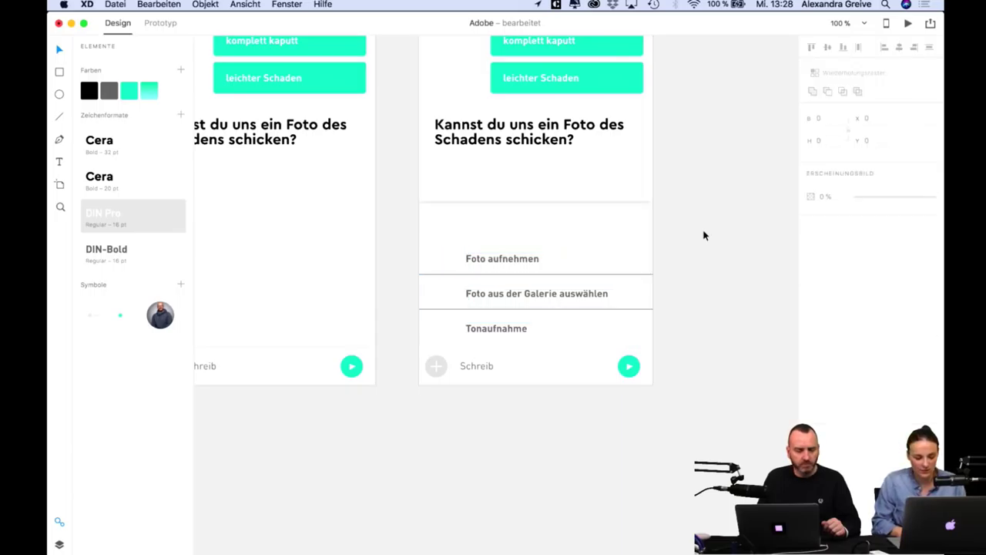
{"action": "key", "text": "super+grave"}
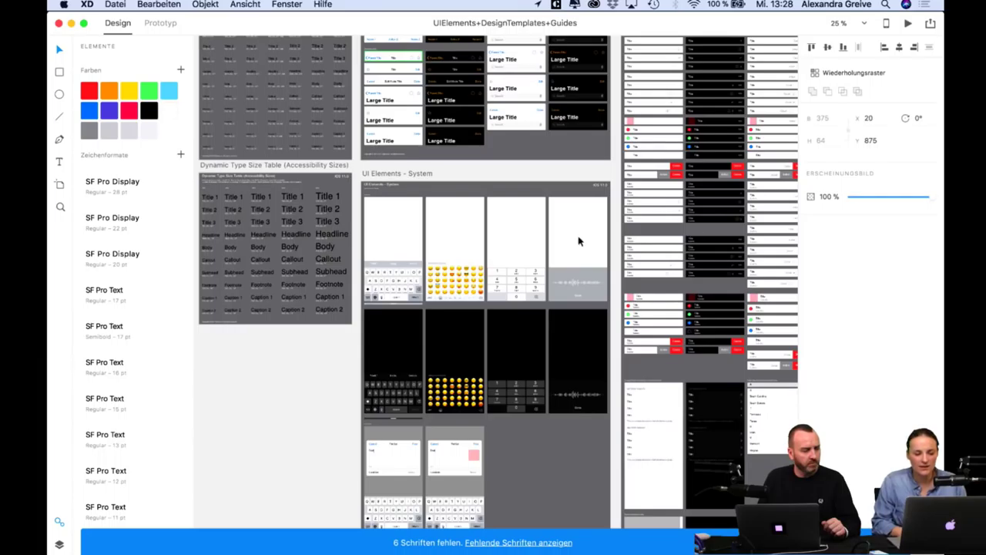
{"action": "scroll", "coordinate": [579, 239], "scroll_direction": "up", "scroll_amount": 3}
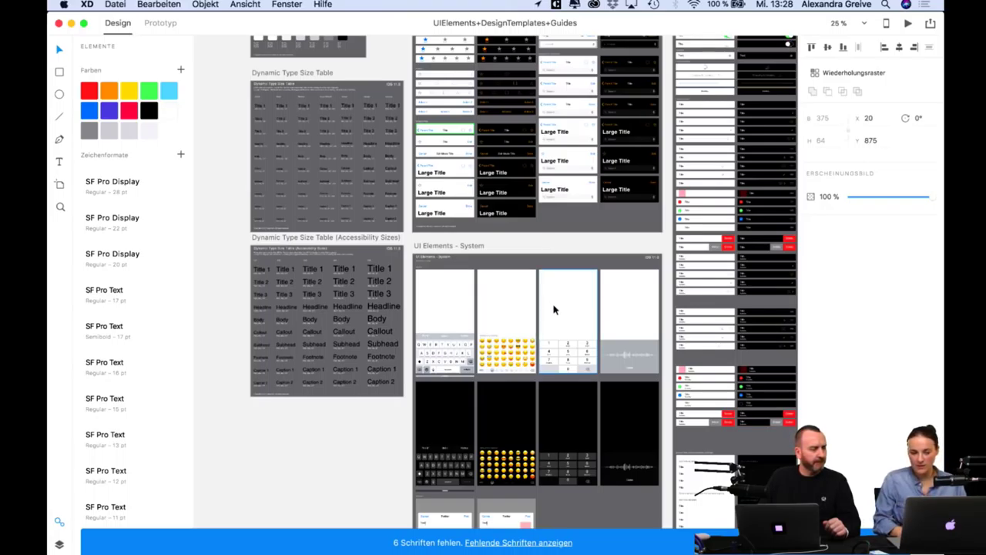
{"action": "scroll", "coordinate": [553, 309], "scroll_direction": "up", "scroll_amount": 5}
{"action": "scroll", "coordinate": [553, 310], "scroll_direction": "down", "scroll_amount": 10}
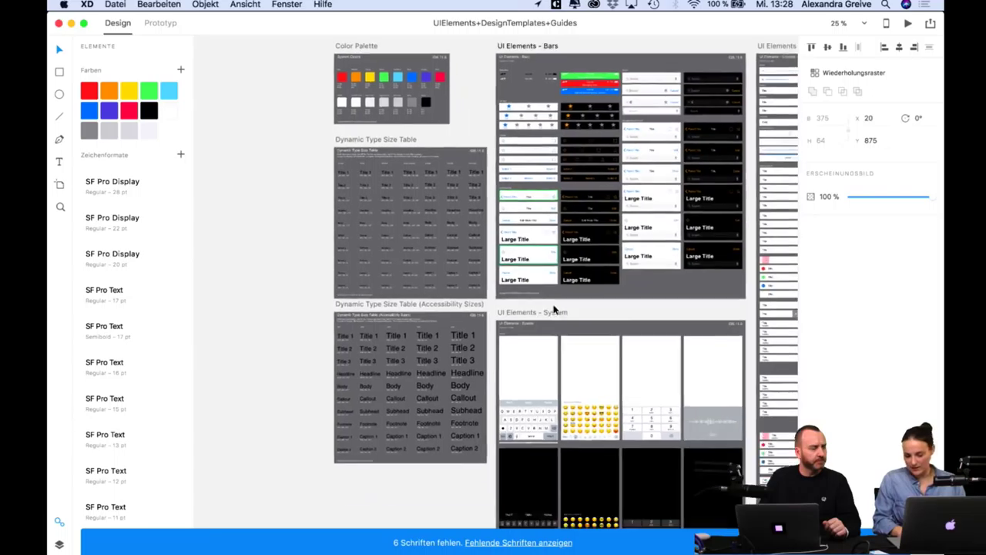
{"action": "scroll", "coordinate": [553, 310], "scroll_direction": "down", "scroll_amount": 5}
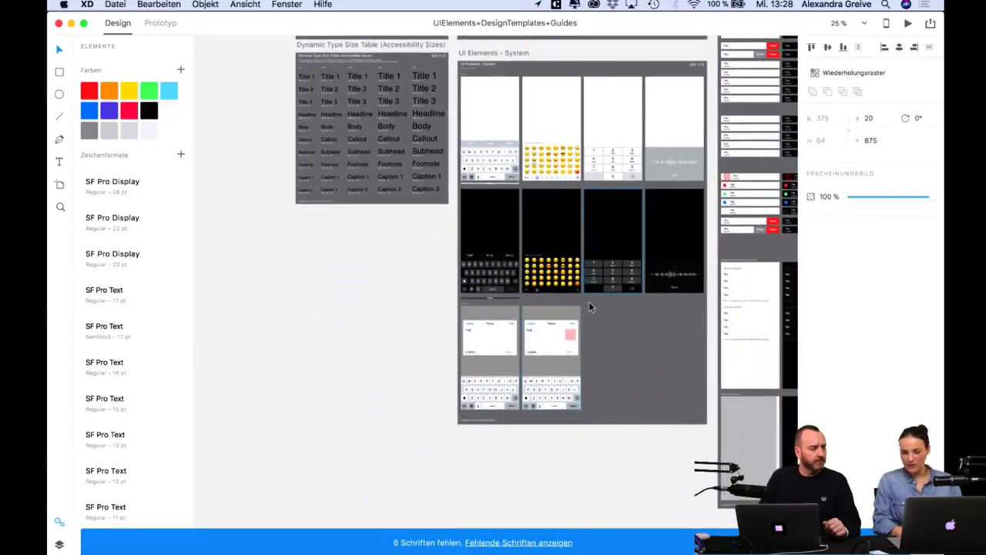
{"action": "scroll", "coordinate": [589, 307], "scroll_direction": "right", "scroll_amount": 10}
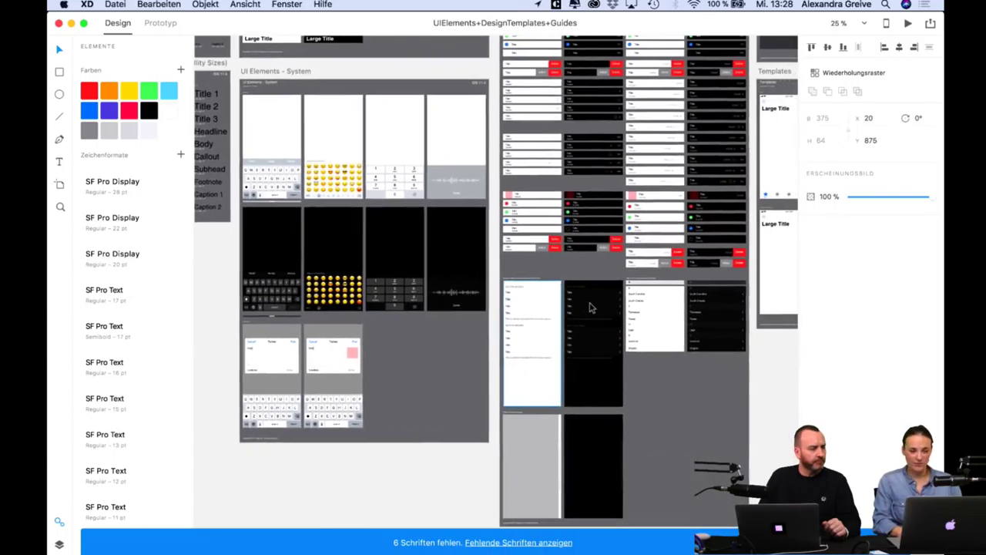
{"action": "scroll", "coordinate": [589, 306], "scroll_direction": "right", "scroll_amount": 3}
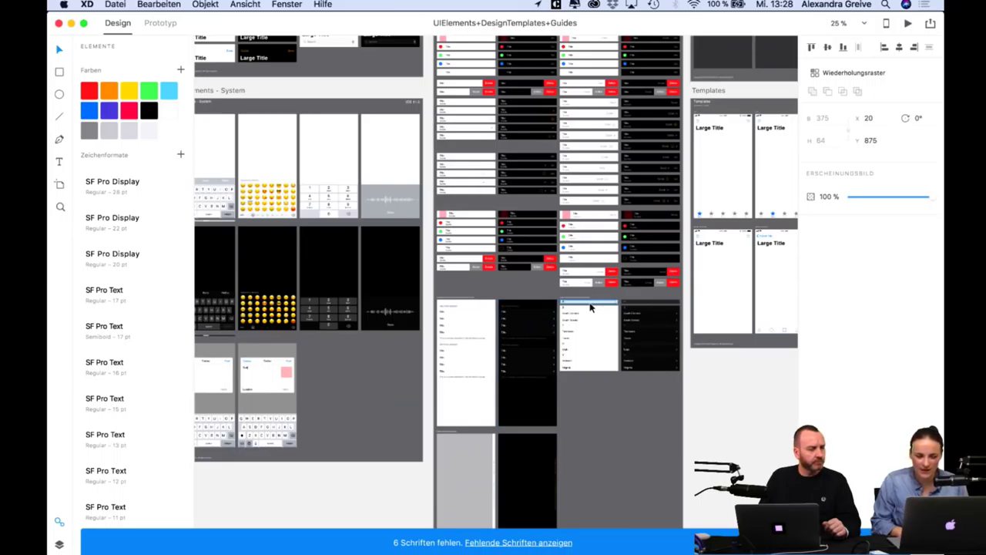
{"action": "scroll", "coordinate": [589, 307], "scroll_direction": "right", "scroll_amount": 5}
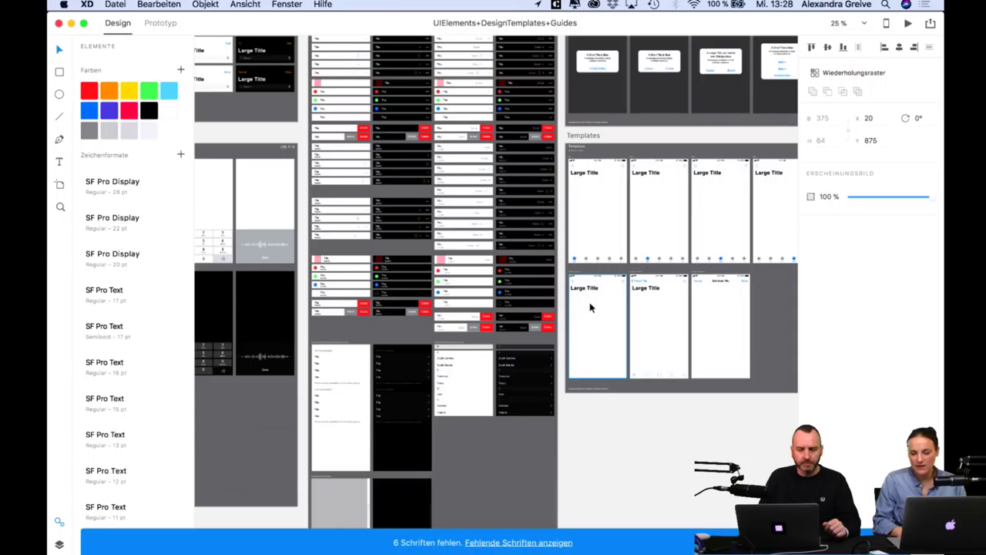
{"action": "scroll", "coordinate": [643, 295], "scroll_direction": "right", "scroll_amount": 5}
{"action": "scroll", "coordinate": [643, 294], "scroll_direction": "up", "scroll_amount": 2}
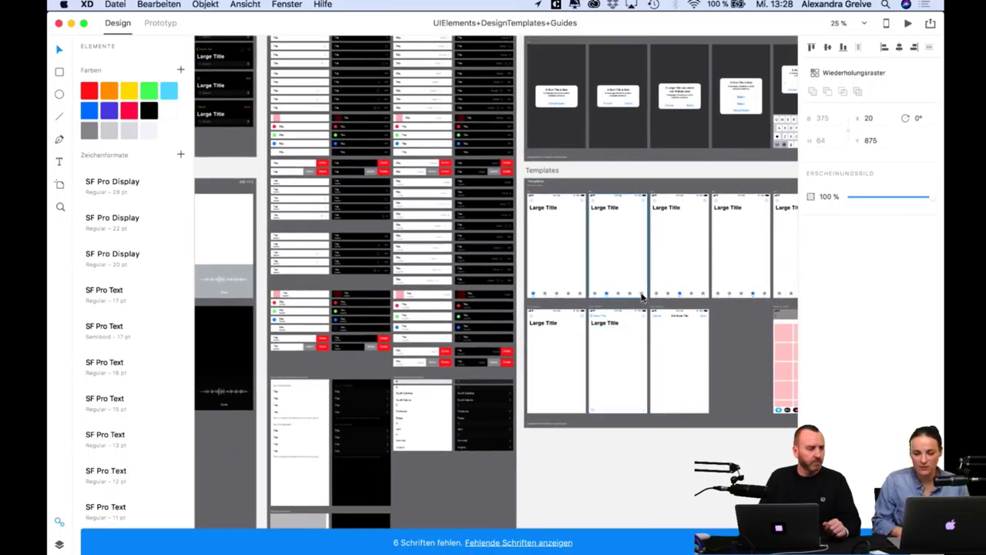
{"action": "scroll", "coordinate": [642, 295], "scroll_direction": "right", "scroll_amount": 2}
{"action": "scroll", "coordinate": [641, 295], "scroll_direction": "up", "scroll_amount": 2}
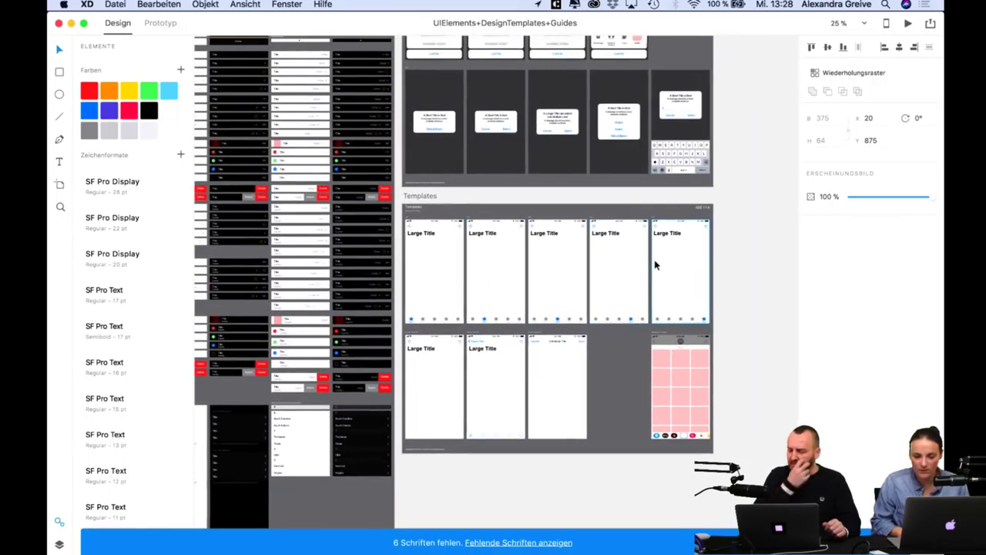
{"action": "scroll", "coordinate": [654, 265], "scroll_direction": "up", "scroll_amount": 5}
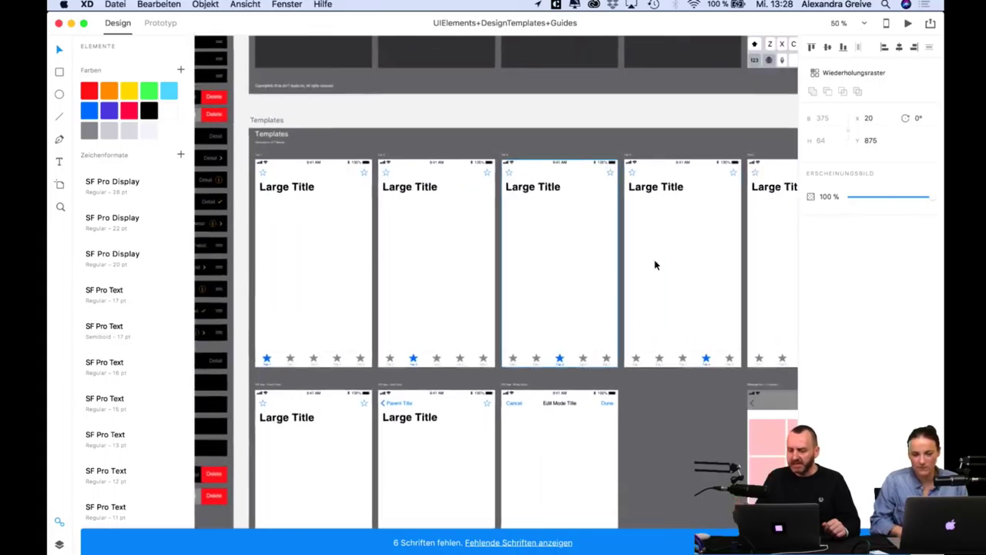
{"action": "scroll", "coordinate": [655, 265], "scroll_direction": "right", "scroll_amount": 2}
{"action": "scroll", "coordinate": [655, 265], "scroll_direction": "up", "scroll_amount": 5}
{"action": "scroll", "coordinate": [655, 265], "scroll_direction": "right", "scroll_amount": 2}
{"action": "scroll", "coordinate": [655, 265], "scroll_direction": "up", "scroll_amount": 2}
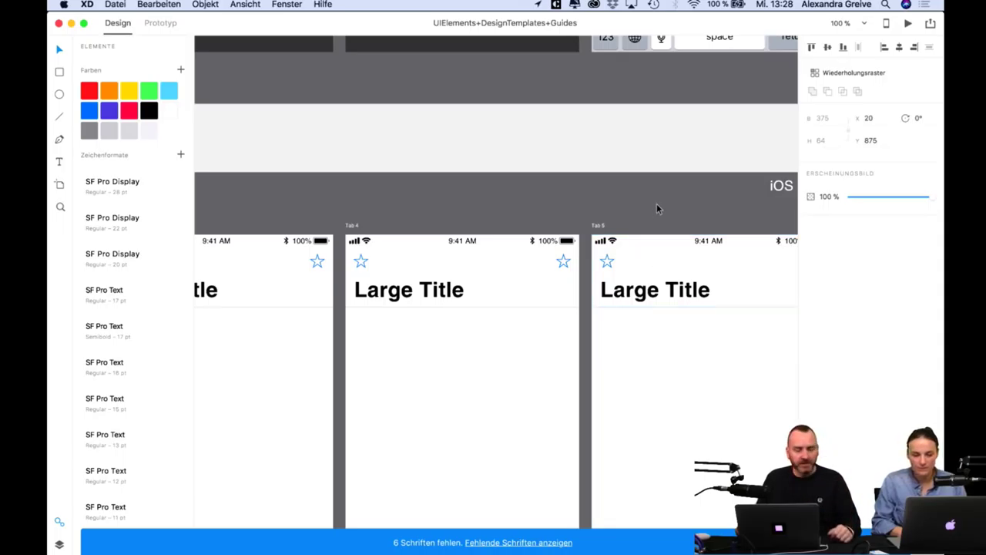
{"action": "scroll", "coordinate": [656, 209], "scroll_direction": "up", "scroll_amount": 4}
{"action": "scroll", "coordinate": [656, 209], "scroll_direction": "right", "scroll_amount": 2}
{"action": "left_click", "coordinate": [597, 179]}
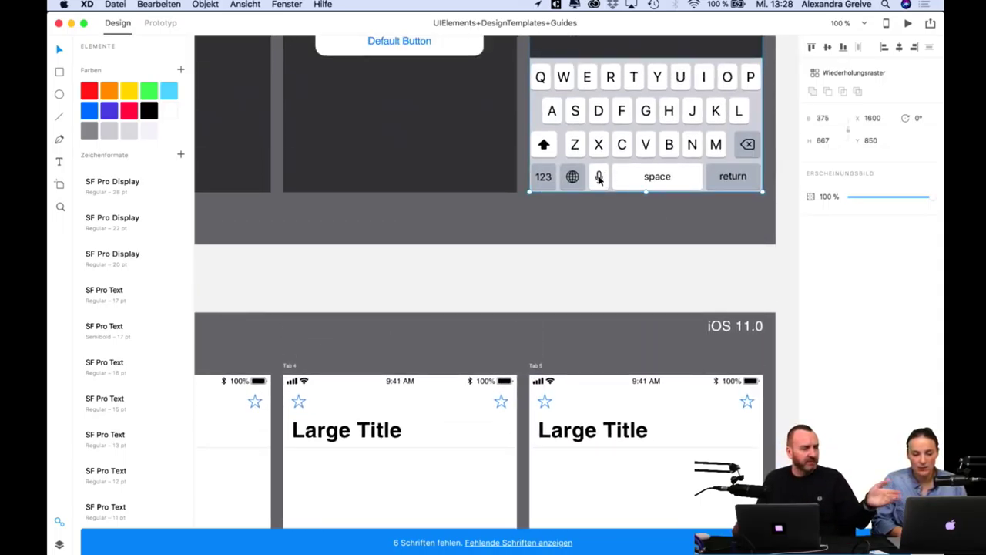
{"action": "scroll", "coordinate": [599, 178], "scroll_direction": "up", "scroll_amount": 2}
{"action": "scroll", "coordinate": [599, 180], "scroll_direction": "down", "scroll_amount": 3}
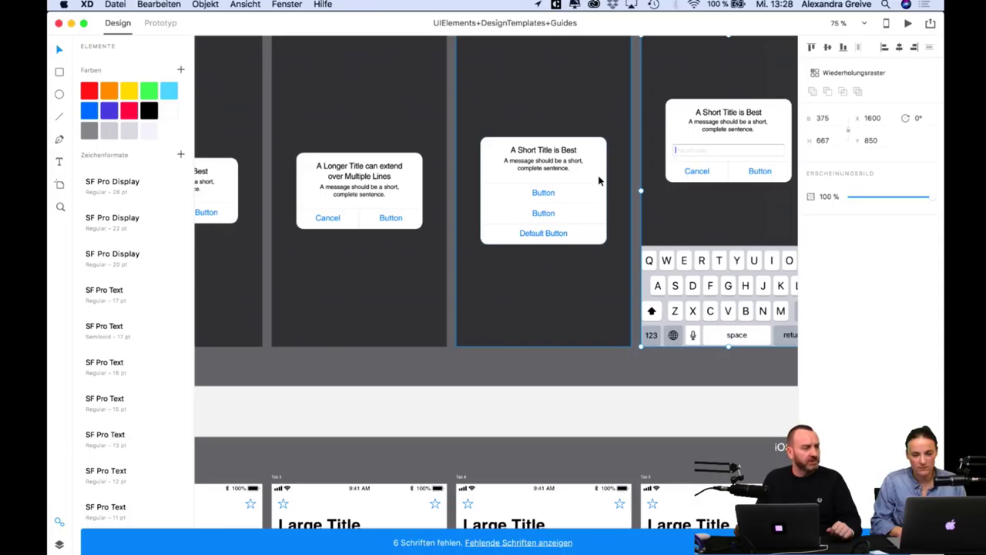
{"action": "scroll", "coordinate": [599, 181], "scroll_direction": "down", "scroll_amount": 2}
{"action": "scroll", "coordinate": [600, 182], "scroll_direction": "up", "scroll_amount": 3}
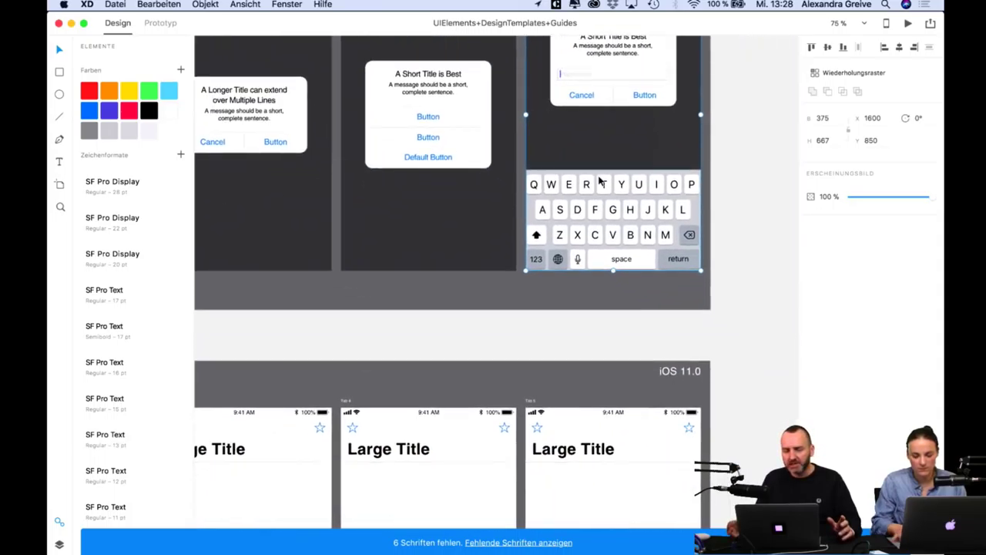
{"action": "left_click", "coordinate": [602, 182]}
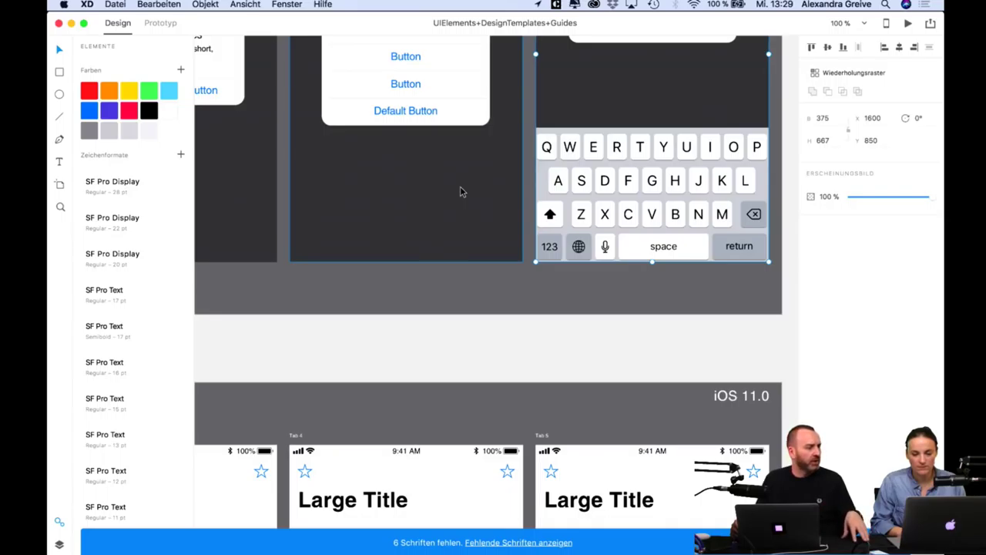
{"action": "scroll", "coordinate": [460, 186], "scroll_direction": "down", "scroll_amount": 3}
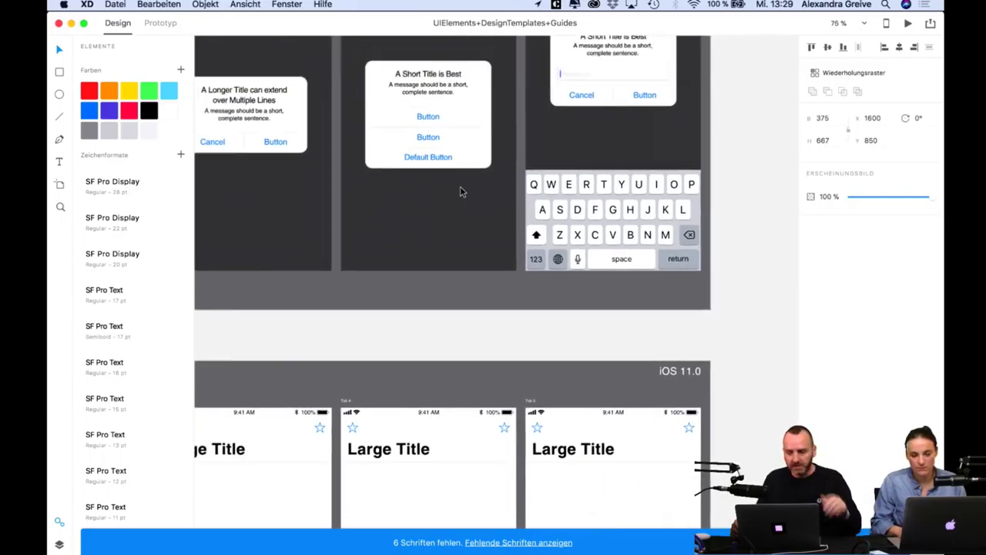
{"action": "scroll", "coordinate": [553, 244], "scroll_direction": "down", "scroll_amount": 4}
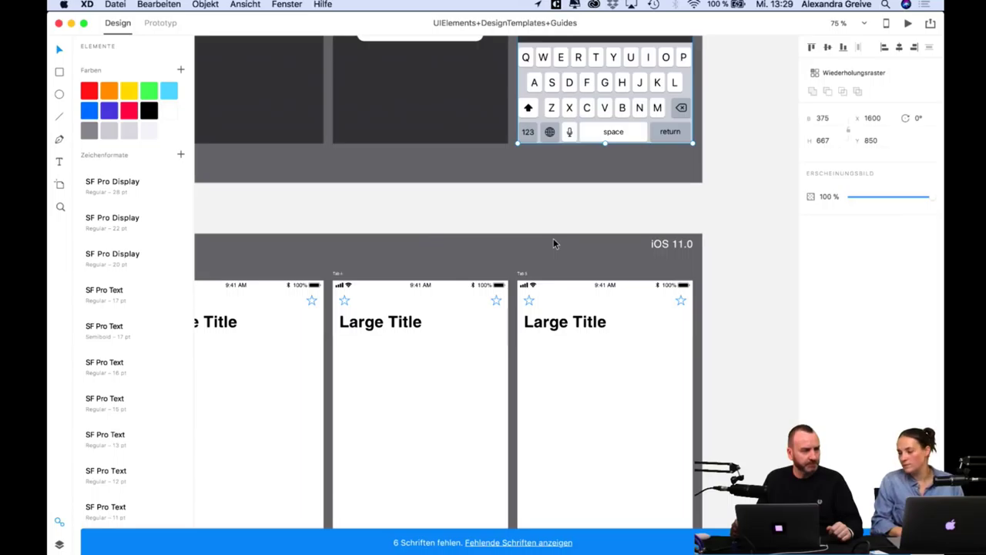
{"action": "left_click", "coordinate": [568, 134]}
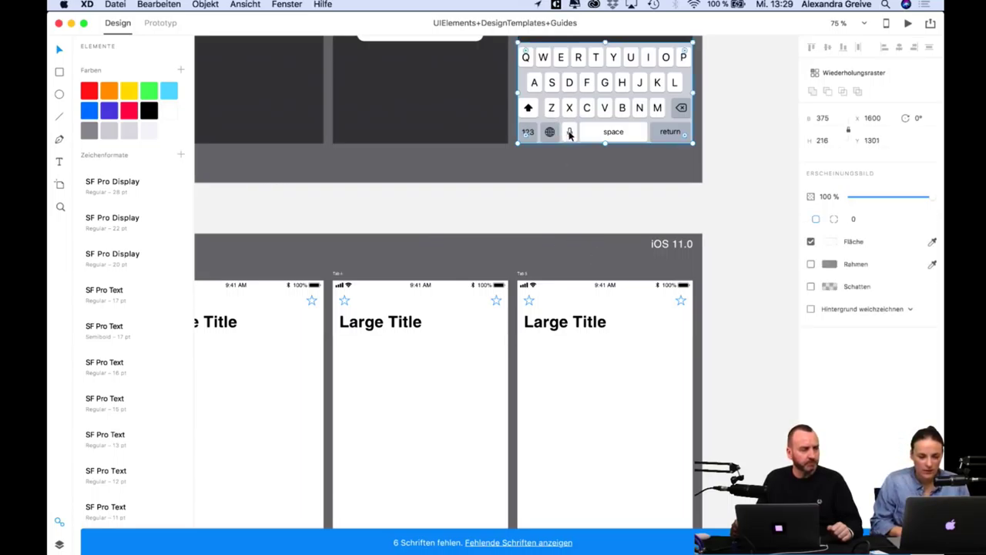
{"action": "left_click", "coordinate": [609, 138]}
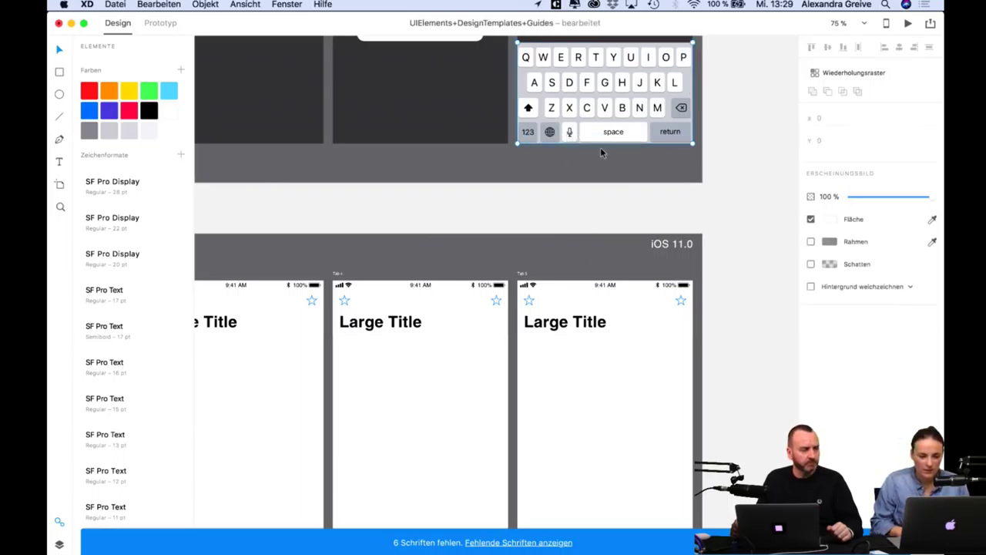
{"action": "scroll", "coordinate": [641, 236], "scroll_direction": "down", "scroll_amount": 3}
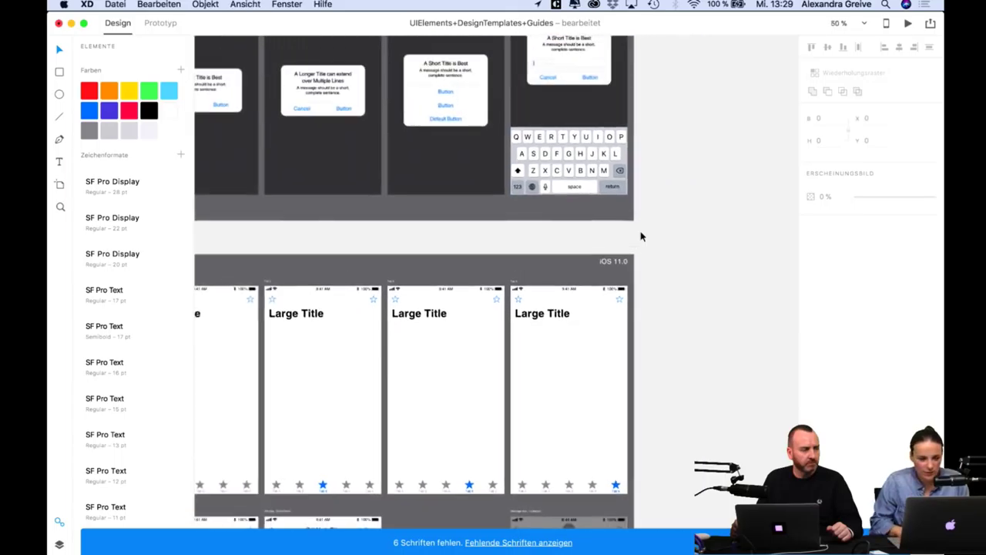
{"action": "scroll", "coordinate": [641, 237], "scroll_direction": "up", "scroll_amount": 5}
{"action": "scroll", "coordinate": [641, 237], "scroll_direction": "left", "scroll_amount": 5}
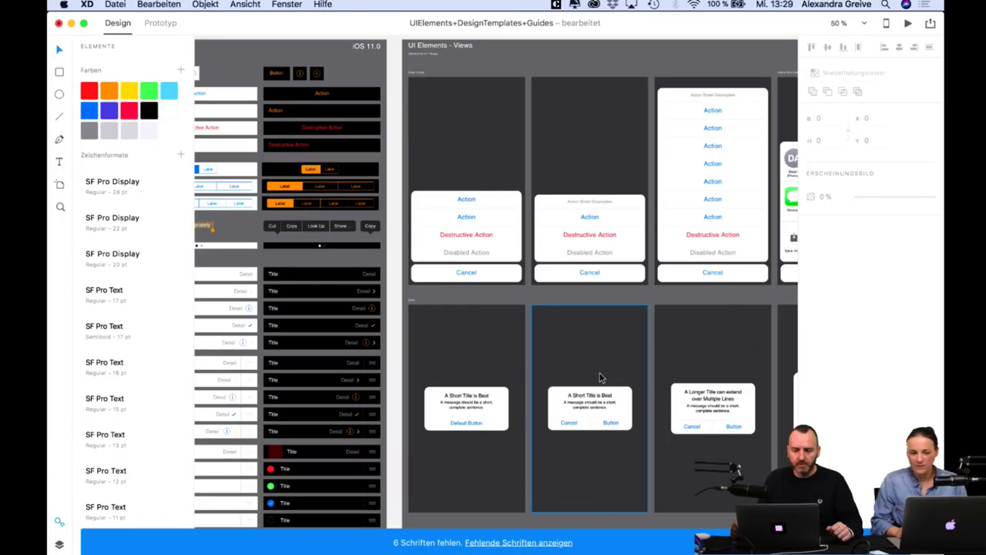
{"action": "scroll", "coordinate": [489, 298], "scroll_direction": "left", "scroll_amount": 5}
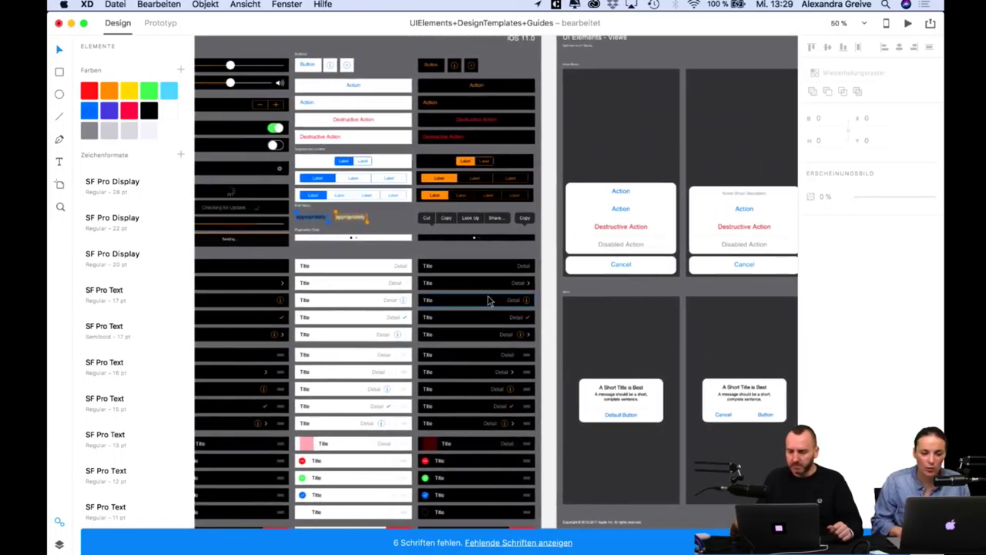
{"action": "scroll", "coordinate": [488, 299], "scroll_direction": "left", "scroll_amount": 10}
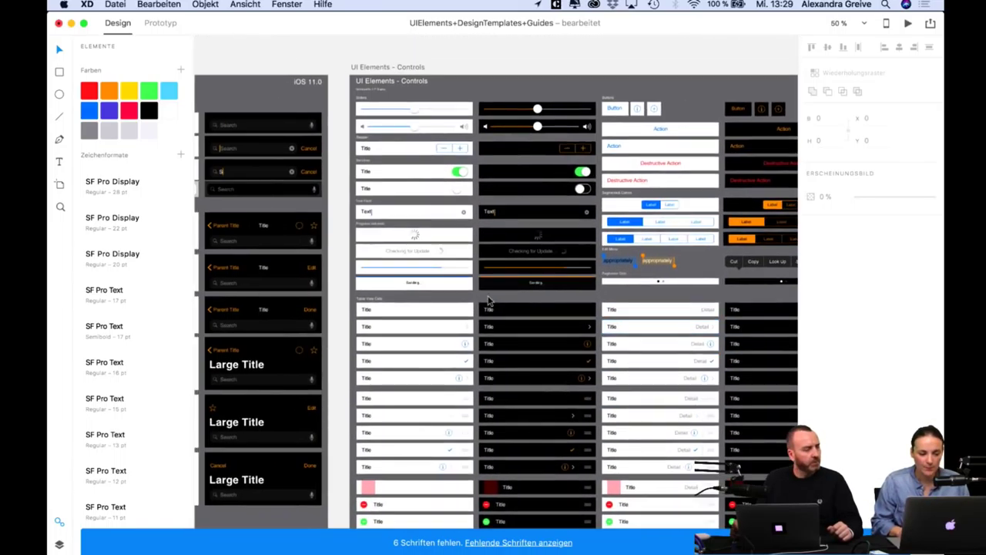
{"action": "scroll", "coordinate": [488, 300], "scroll_direction": "down", "scroll_amount": 5}
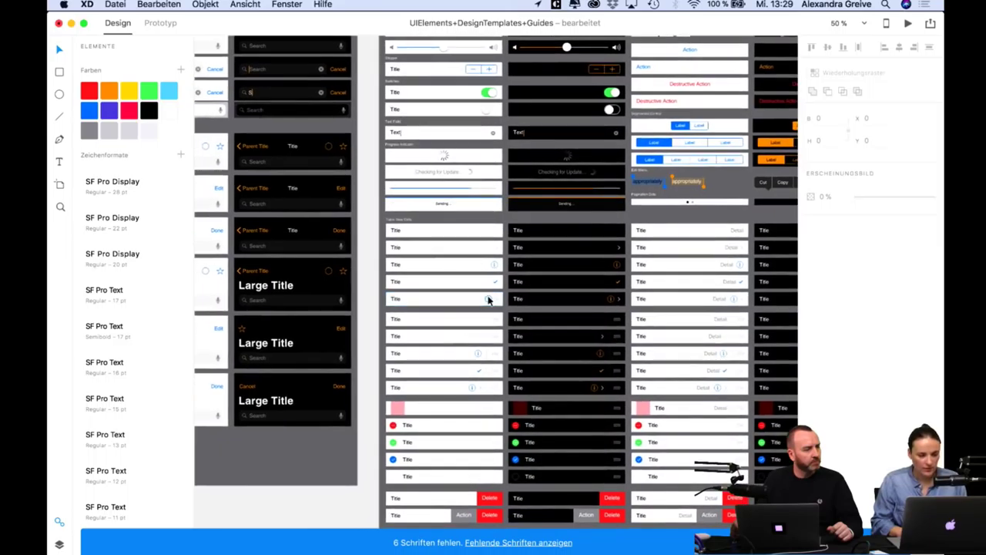
{"action": "key", "text": "super+grave"}
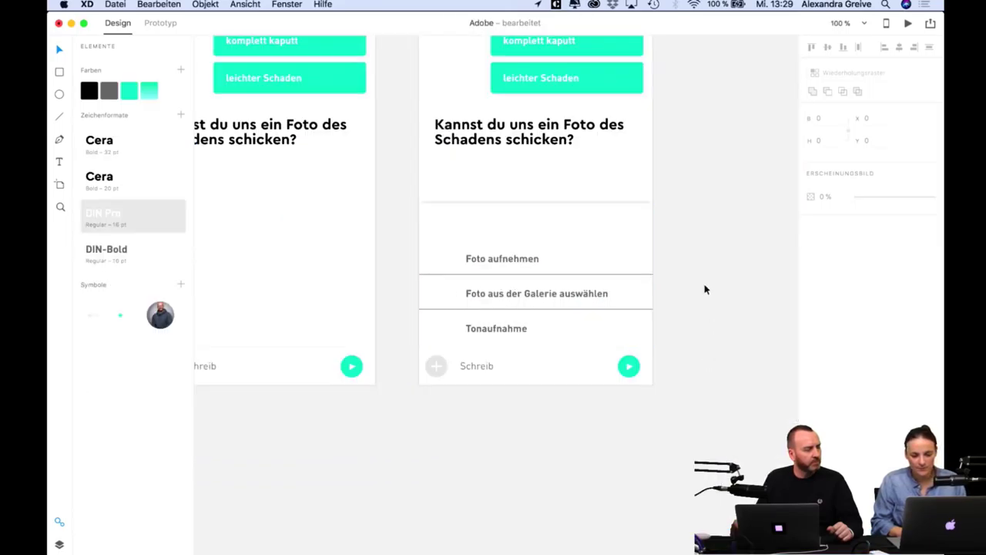
Shorten the photo options list from its top and duplicate artboard 16 as artboard 17.
{"action": "left_click", "coordinate": [550, 214]}
{"action": "left_click_drag", "start_coordinate": [537, 209], "coordinate": [535, 224]}
{"action": "left_click", "coordinate": [661, 227]}
{"action": "key", "text": "super+minus"}
{"action": "key", "text": "super+minus"}
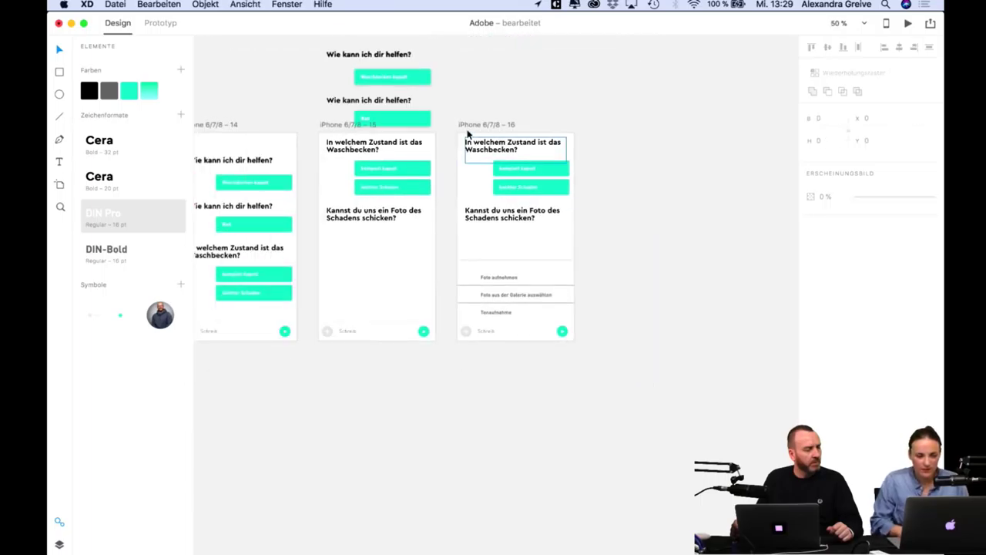
{"action": "left_click", "coordinate": [456, 130]}
{"action": "key", "text": "super+d"}
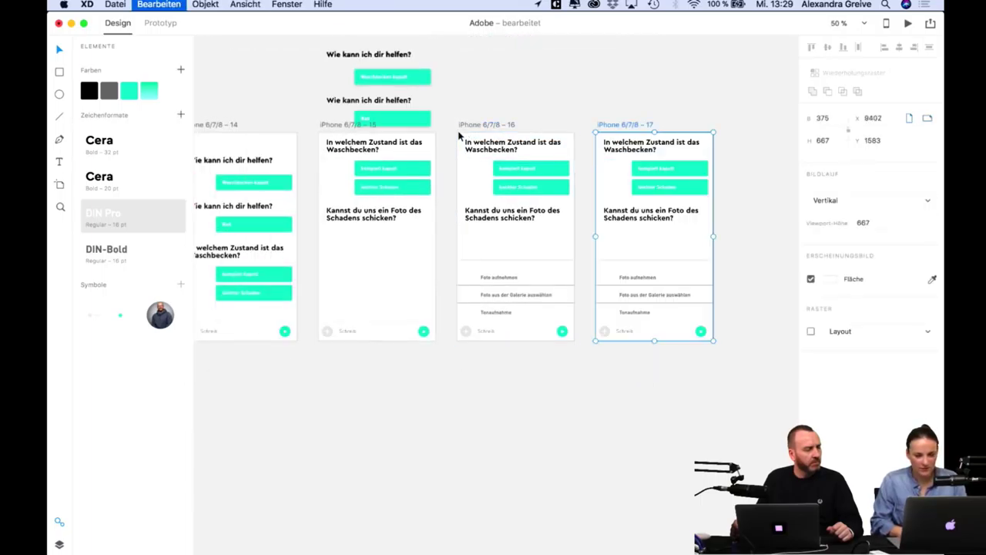
{"action": "left_click", "coordinate": [737, 185]}
Delete the three photo option items from artboard 17.
{"action": "scroll", "coordinate": [568, 219], "scroll_direction": "right", "scroll_amount": 3}
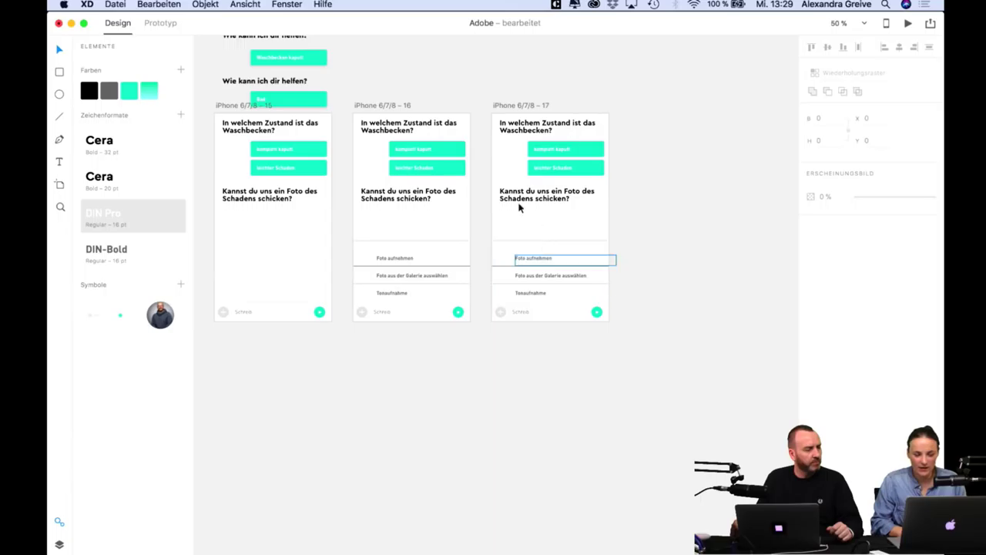
{"action": "left_click", "coordinate": [600, 266]}
{"action": "left_click_drag", "start_coordinate": [665, 236], "coordinate": [513, 293]}
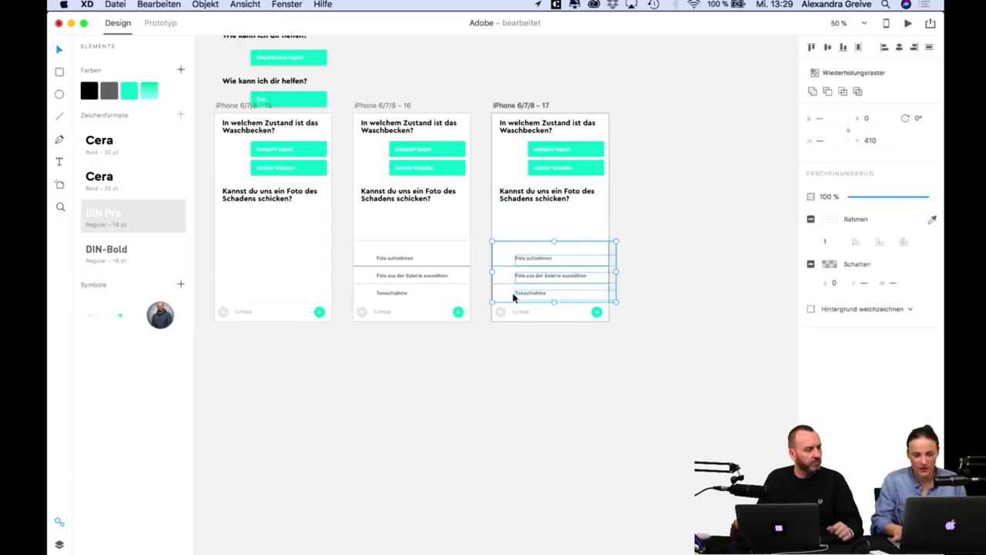
{"action": "key", "text": "Delete"}
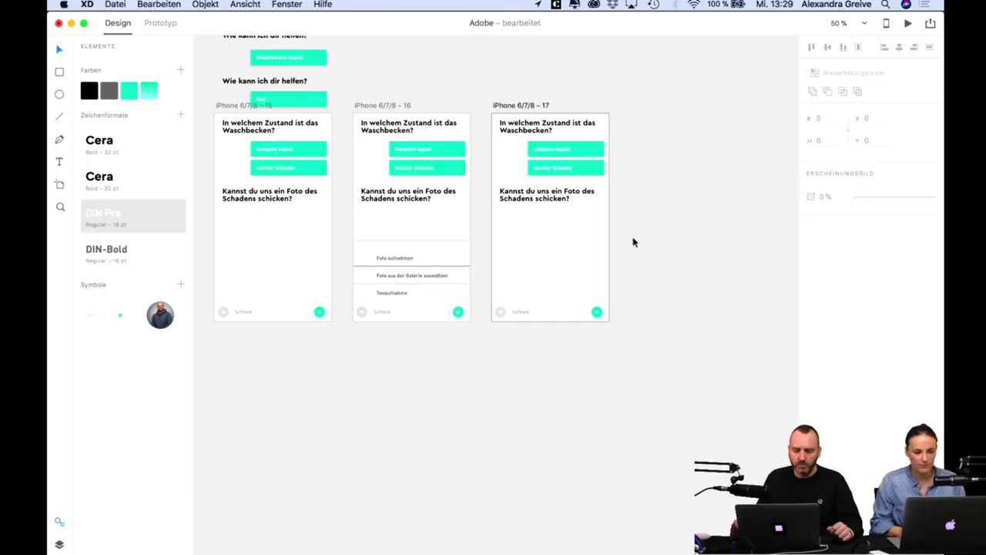
{"action": "mouse_move", "coordinate": [77, 543]}
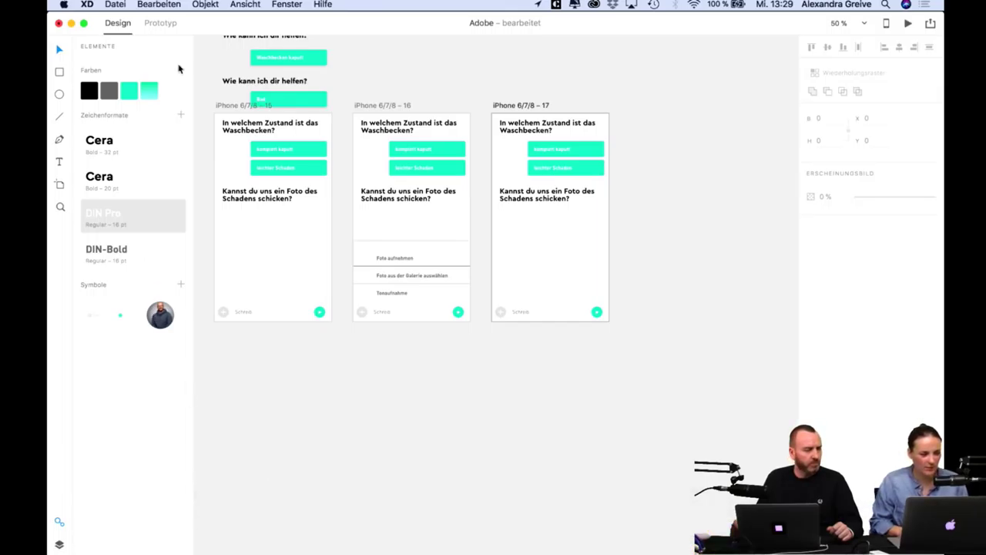
{"action": "left_click", "coordinate": [116, 6]}
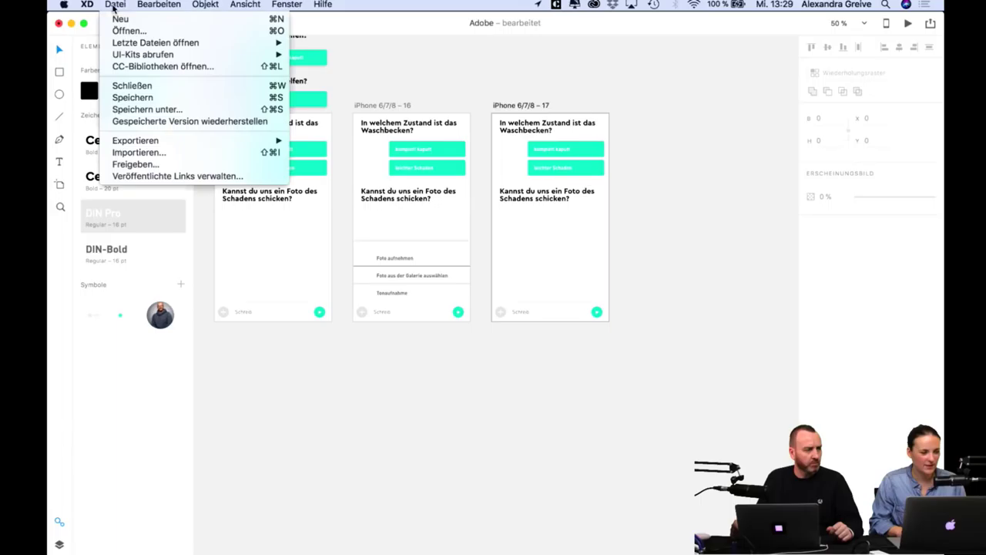
Place the moving-house photo from the Mieterapp CC library onto artboard 17.
{"action": "left_click", "coordinate": [154, 67]}
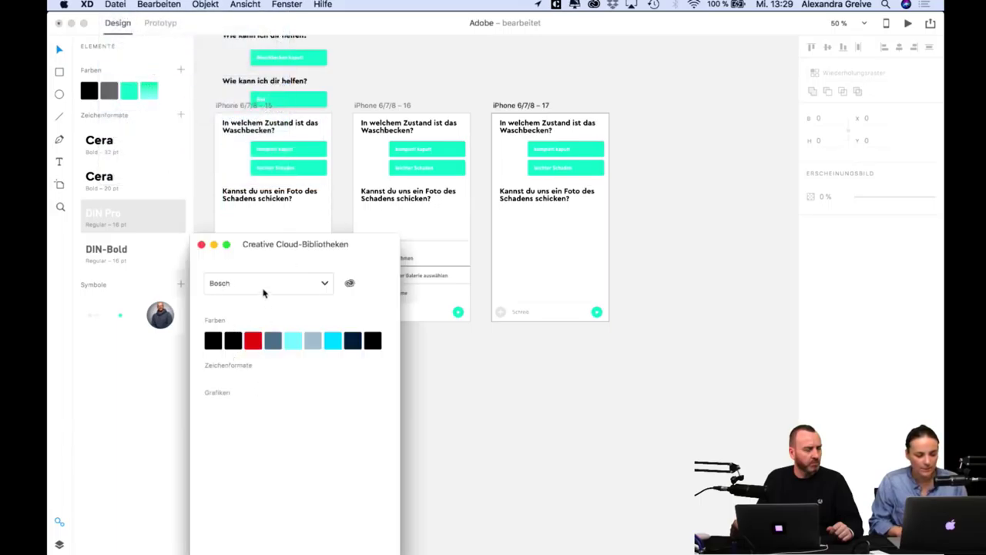
{"action": "left_click", "coordinate": [262, 291]}
{"action": "left_click", "coordinate": [233, 335]}
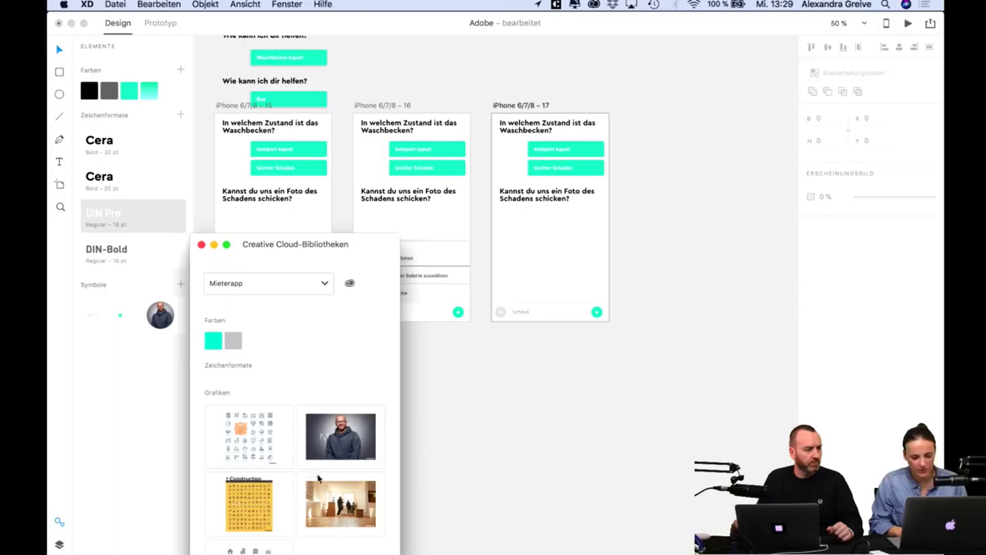
{"action": "left_click_drag", "start_coordinate": [317, 478], "coordinate": [586, 280]}
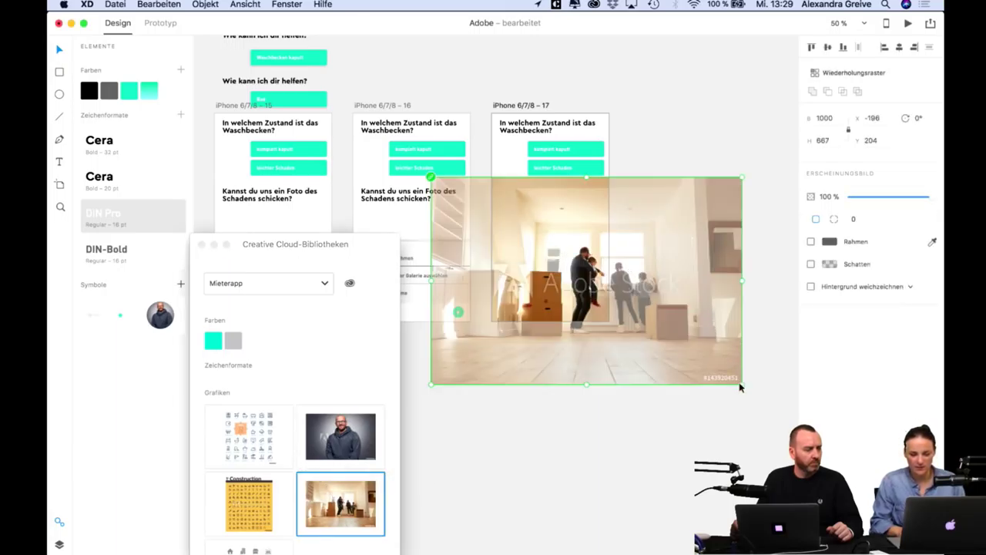
Shrink the photo to 210×140 below the photo question and check its edge distances.
{"action": "left_click_drag", "start_coordinate": [742, 384], "coordinate": [597, 225]}
{"action": "key", "text": "alt"}
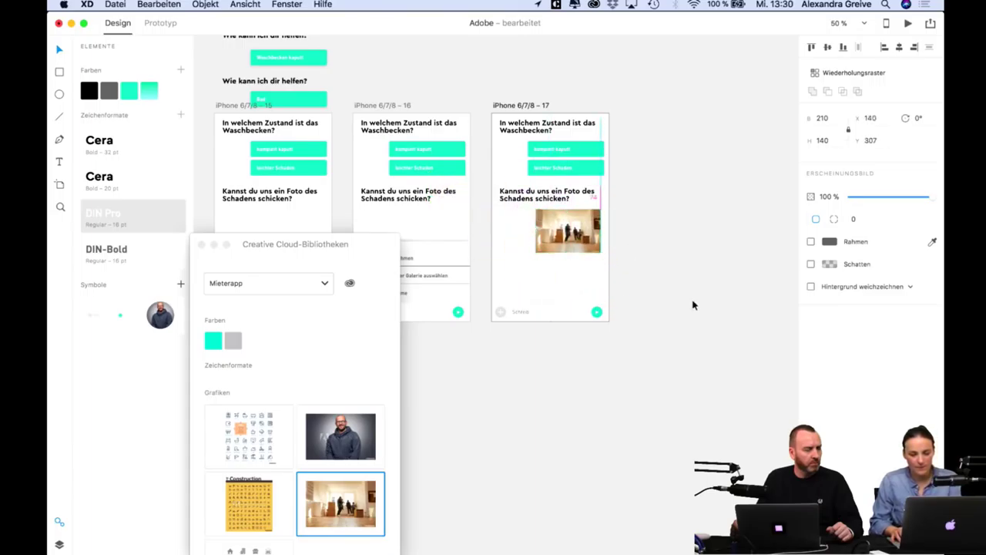
{"action": "left_click", "coordinate": [661, 257]}
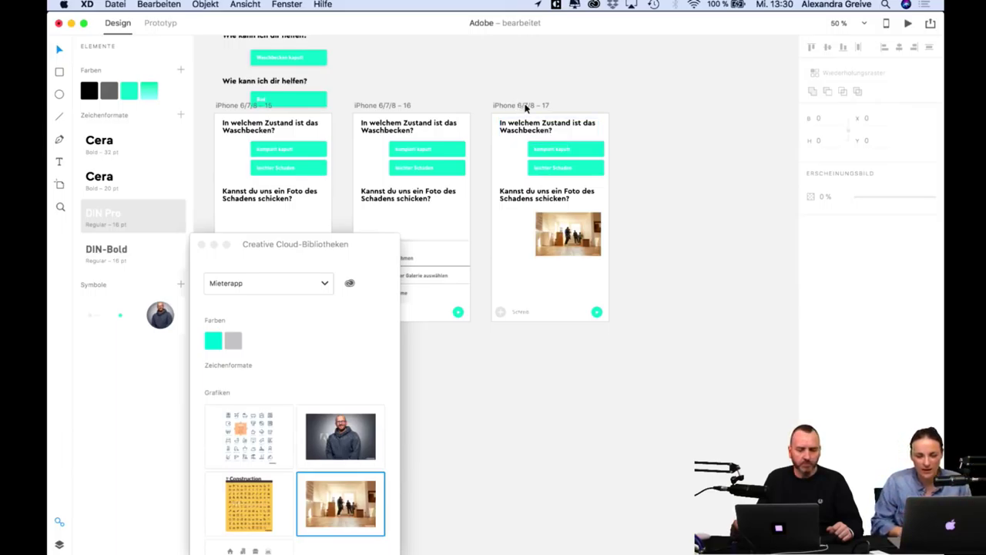
{"action": "scroll", "coordinate": [526, 101], "scroll_direction": "right", "scroll_amount": 1}
{"action": "scroll", "coordinate": [503, 235], "scroll_direction": "left", "scroll_amount": 5}
{"action": "scroll", "coordinate": [503, 235], "scroll_direction": "down", "scroll_amount": 3}
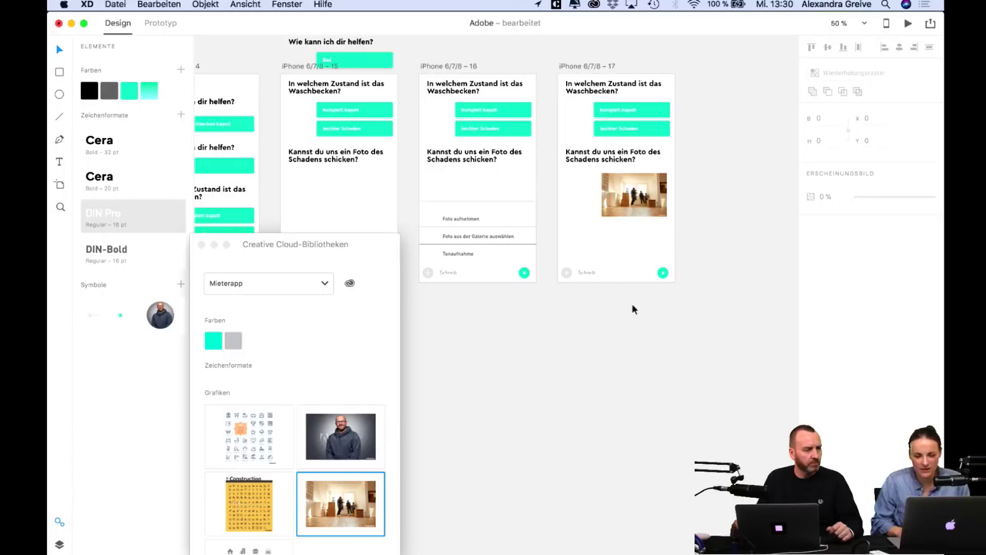
{"action": "scroll", "coordinate": [642, 319], "scroll_direction": "up", "scroll_amount": 3}
{"action": "scroll", "coordinate": [642, 319], "scroll_direction": "up", "scroll_amount": 3}
{"action": "scroll", "coordinate": [642, 319], "scroll_direction": "right", "scroll_amount": 3}
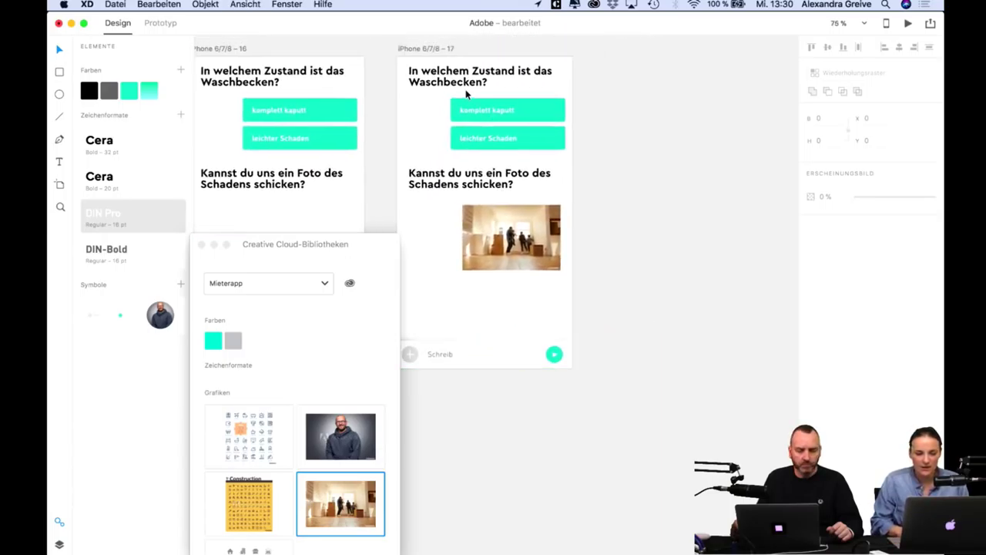
{"action": "left_click", "coordinate": [404, 54]}
Duplicate artboard 17 as artboard 18 and move the photo question and image to the top.
{"action": "key", "text": "super+d"}
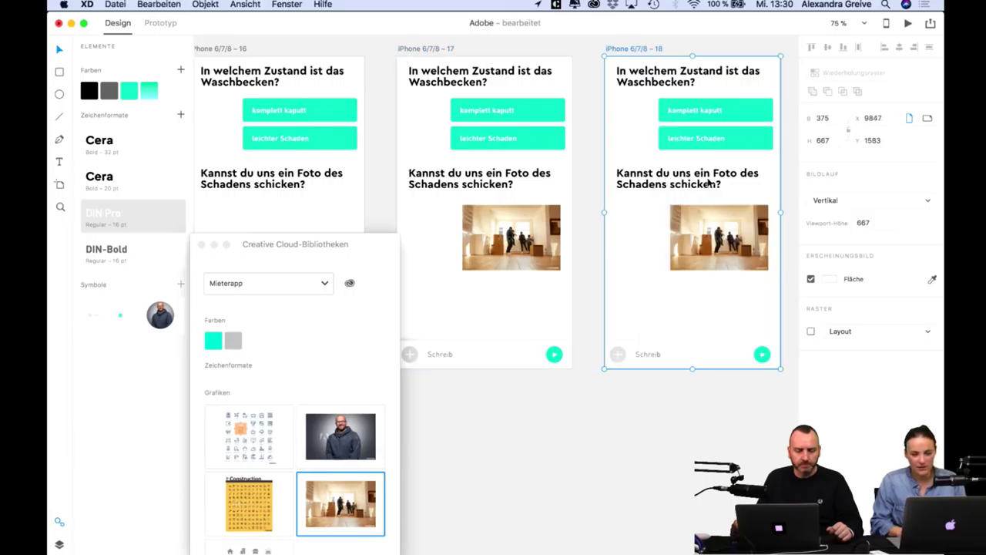
{"action": "left_click", "coordinate": [690, 249]}
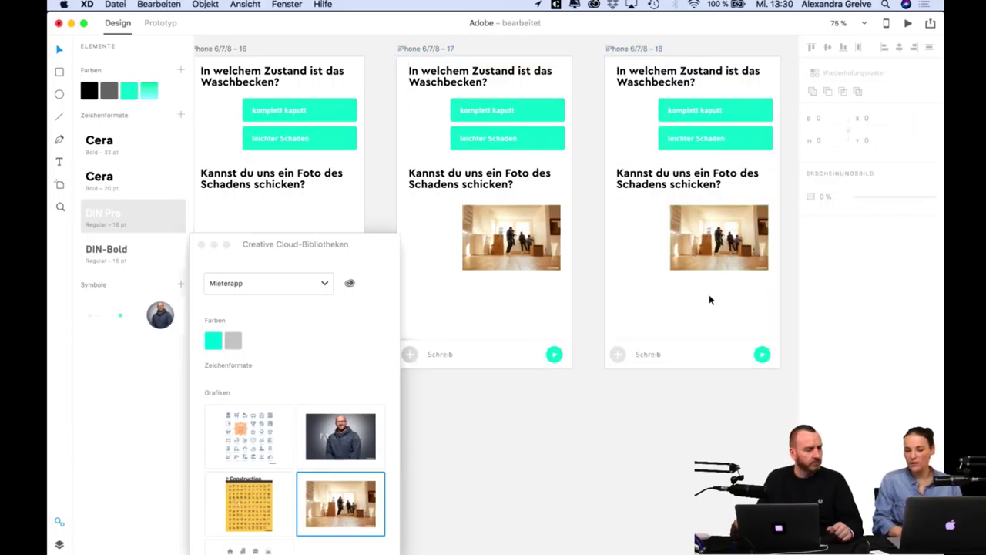
{"action": "scroll", "coordinate": [697, 232], "scroll_direction": "right", "scroll_amount": 5}
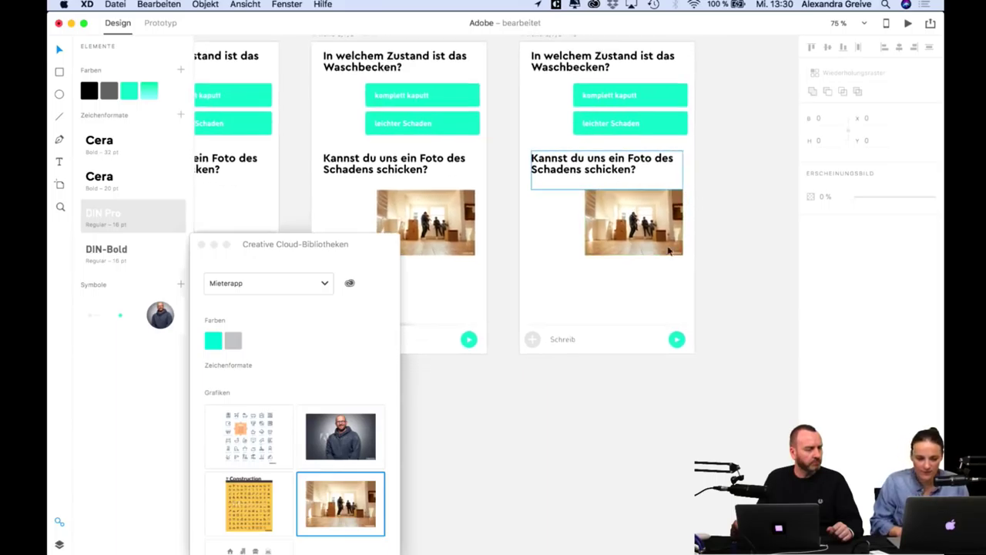
{"action": "left_click_drag", "start_coordinate": [530, 50], "coordinate": [720, 277]}
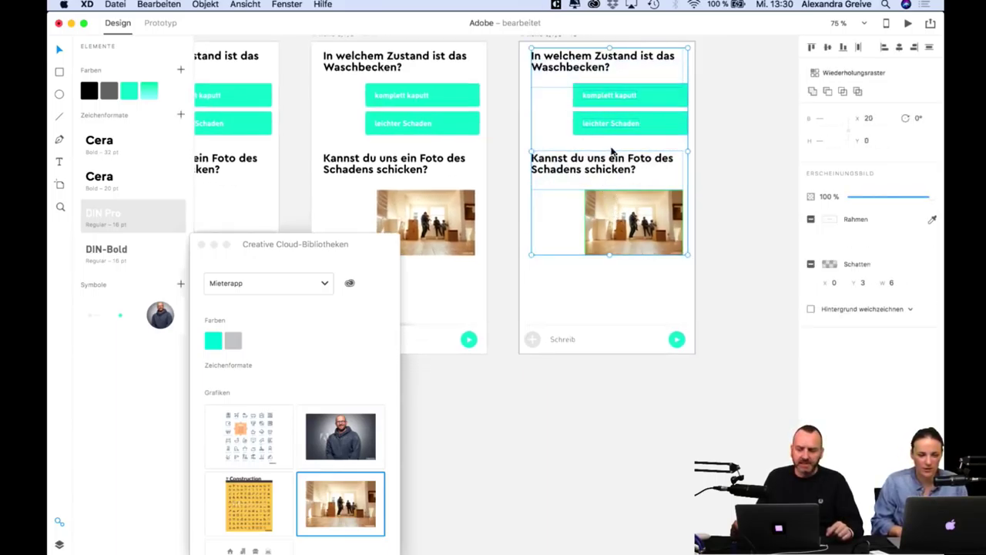
{"action": "left_click_drag", "start_coordinate": [614, 211], "coordinate": [612, 109]}
{"action": "left_click", "coordinate": [698, 172]}
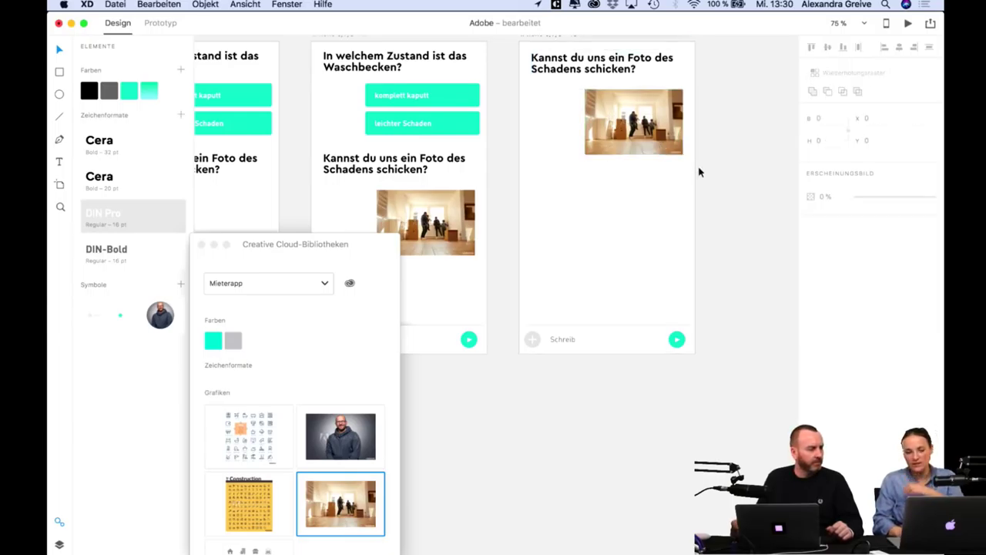
Duplicate artboard 18 as artboard 19 and delete its heading and photo, leaving only the Schreib bar.
{"action": "left_click", "coordinate": [524, 43]}
{"action": "key", "text": "super+z"}
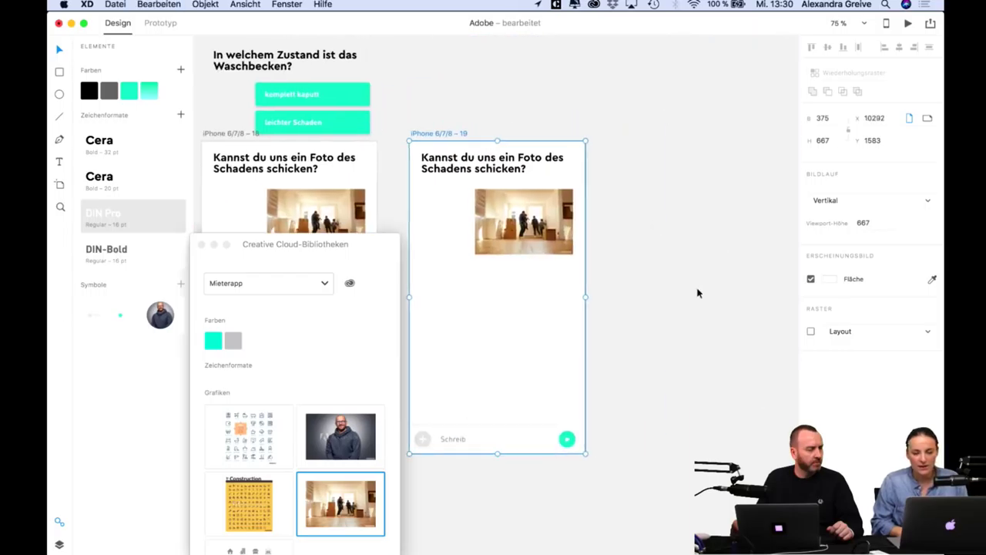
{"action": "left_click_drag", "start_coordinate": [638, 304], "coordinate": [442, 157]}
{"action": "key", "text": "Delete"}
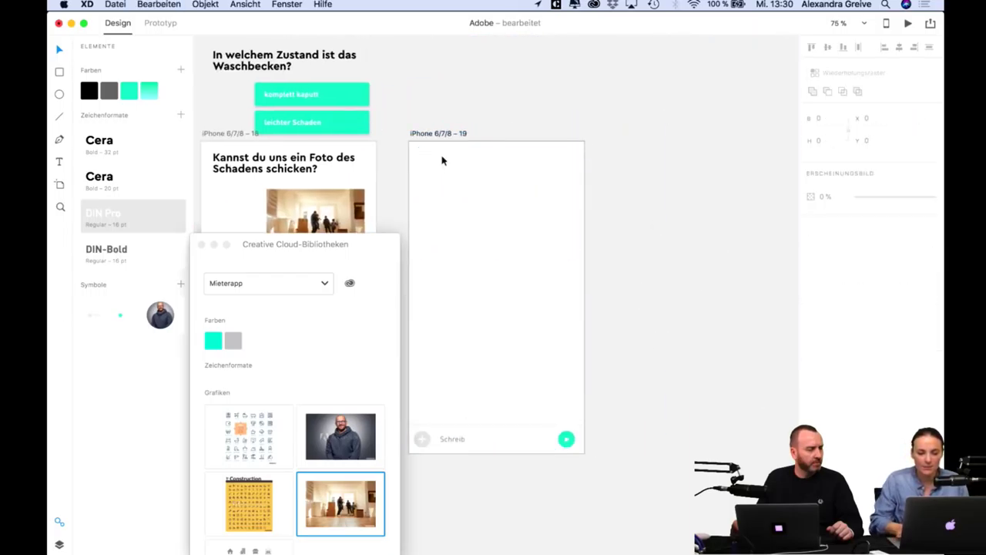
{"action": "scroll", "coordinate": [400, 162], "scroll_direction": "left", "scroll_amount": 5}
{"action": "scroll", "coordinate": [400, 162], "scroll_direction": "down", "scroll_amount": 2}
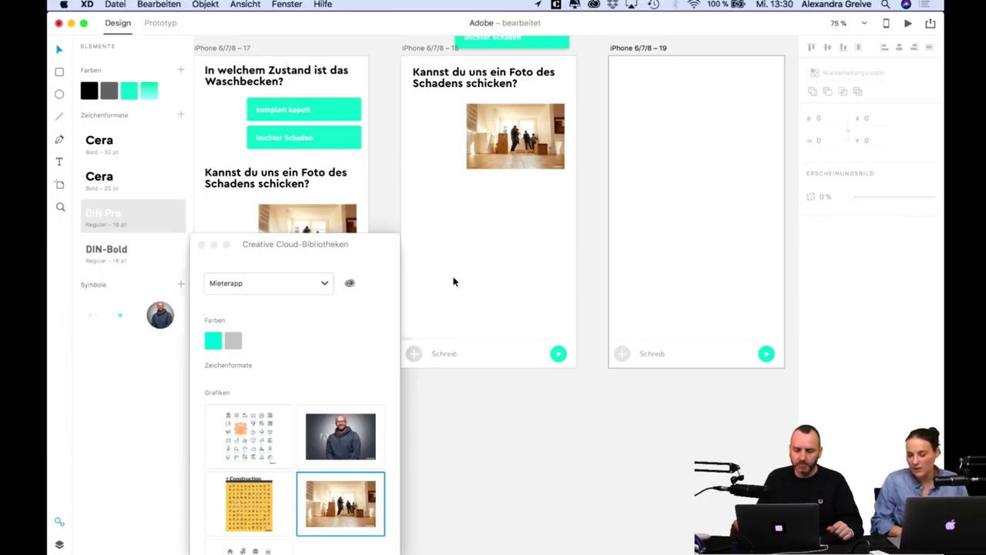
{"action": "scroll", "coordinate": [621, 257], "scroll_direction": "right", "scroll_amount": 3}
{"action": "scroll", "coordinate": [621, 257], "scroll_direction": "up", "scroll_amount": 1}
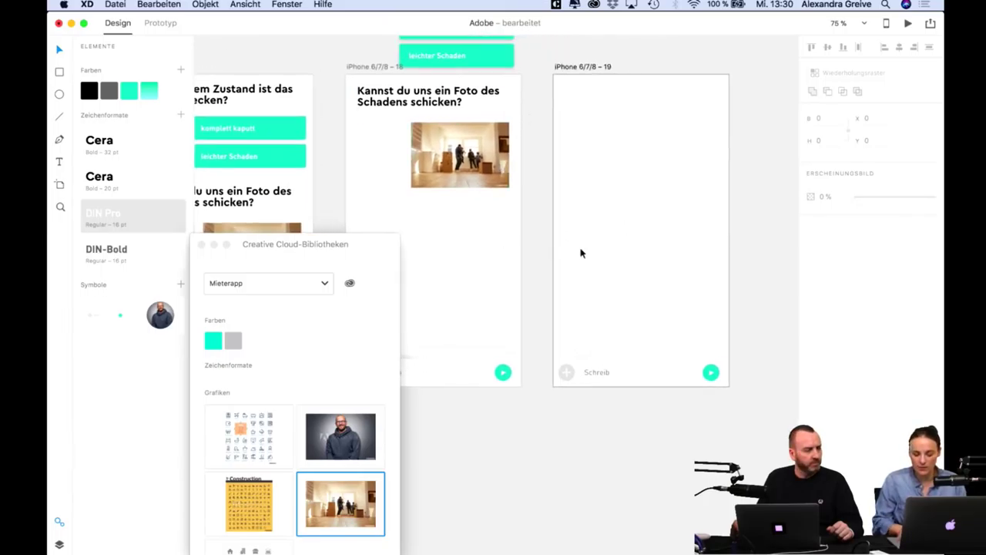
{"action": "scroll", "coordinate": [581, 252], "scroll_direction": "down", "scroll_amount": 5}
{"action": "scroll", "coordinate": [581, 253], "scroll_direction": "left", "scroll_amount": 3}
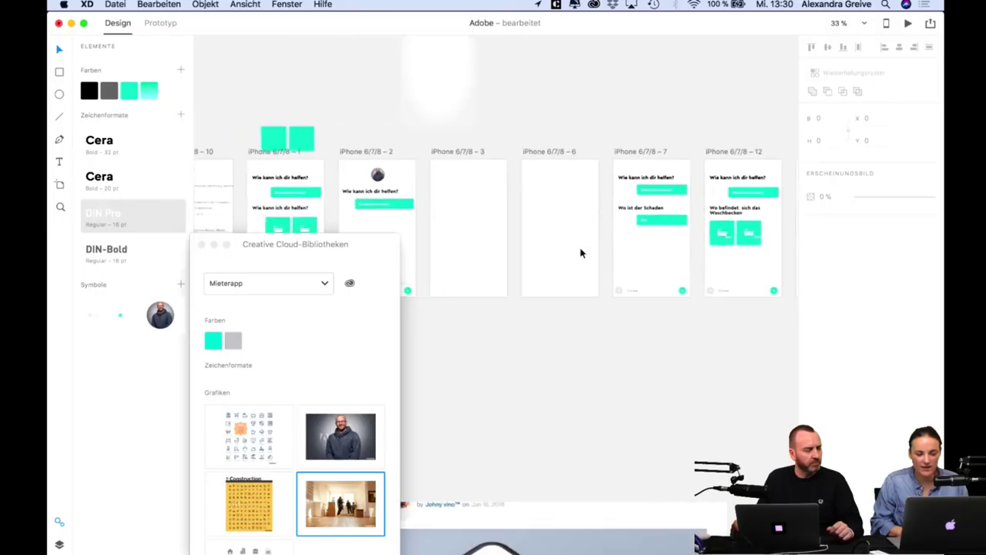
Paste a copy of the green-to-turquoise gradient background onto artboard 19.
{"action": "scroll", "coordinate": [580, 253], "scroll_direction": "left", "scroll_amount": 10}
{"action": "scroll", "coordinate": [581, 253], "scroll_direction": "down", "scroll_amount": 1}
{"action": "left_click", "coordinate": [418, 157]}
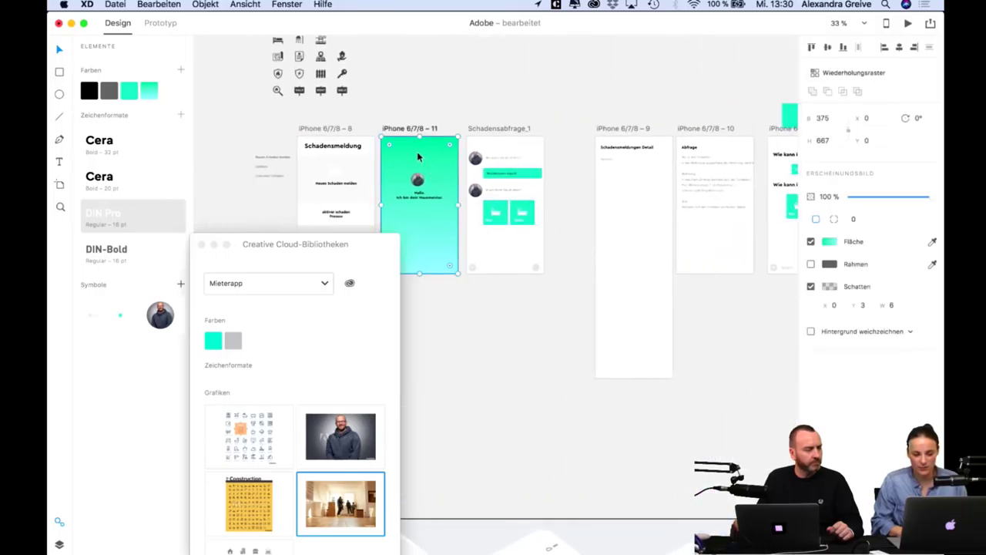
{"action": "left_click", "coordinate": [513, 97]}
{"action": "scroll", "coordinate": [513, 97], "scroll_direction": "right", "scroll_amount": 8}
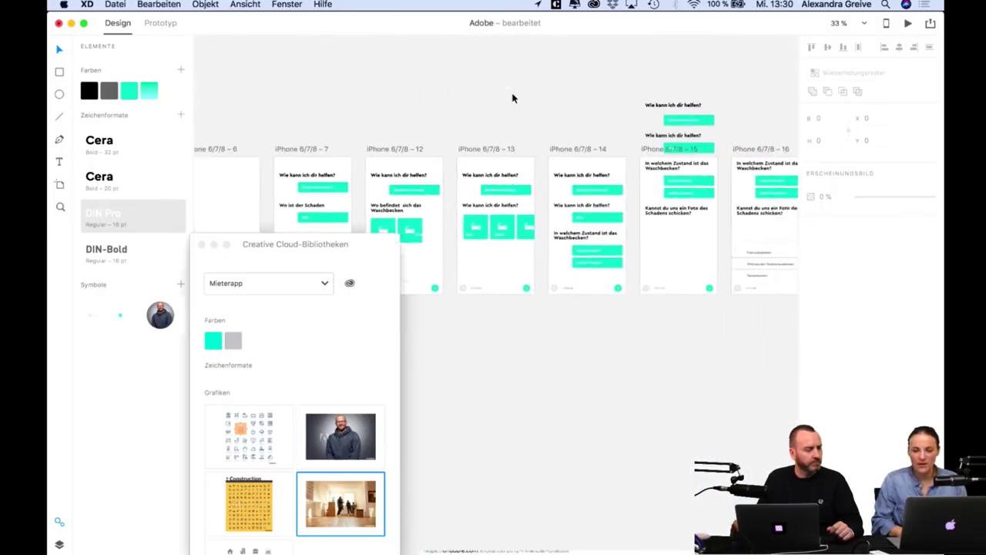
{"action": "scroll", "coordinate": [513, 98], "scroll_direction": "right", "scroll_amount": 8}
{"action": "scroll", "coordinate": [513, 98], "scroll_direction": "up", "scroll_amount": 2}
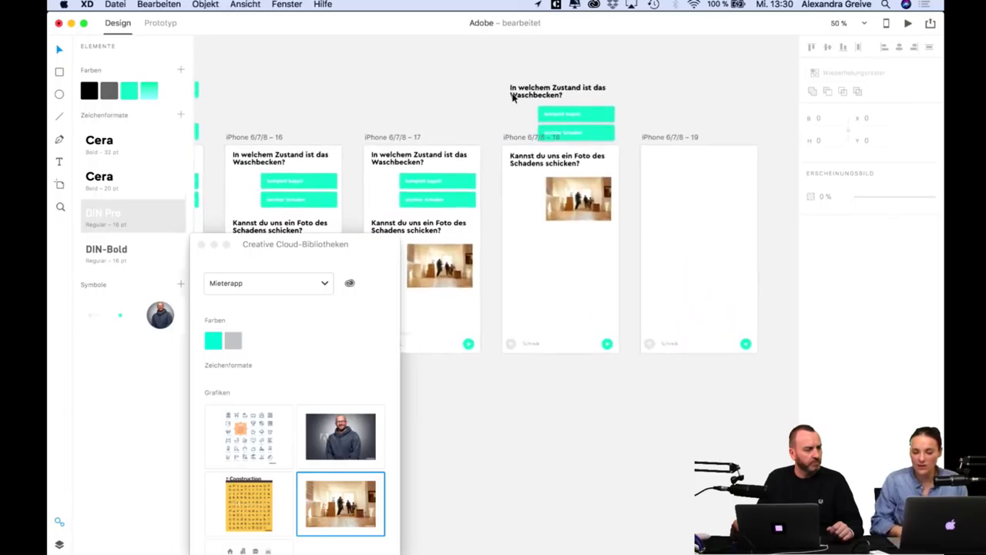
{"action": "scroll", "coordinate": [690, 256], "scroll_direction": "right", "scroll_amount": 3}
{"action": "scroll", "coordinate": [691, 255], "scroll_direction": "up", "scroll_amount": 1}
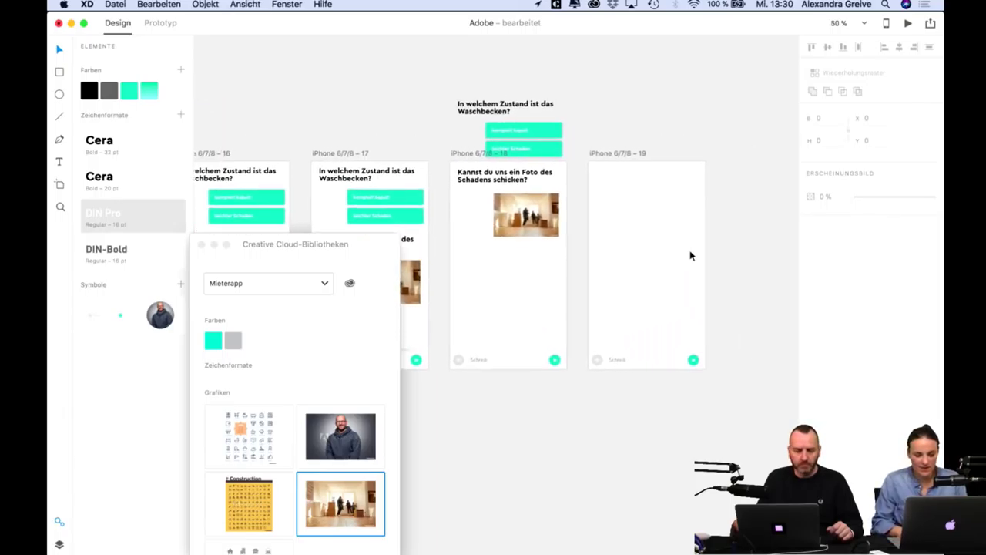
{"action": "scroll", "coordinate": [691, 256], "scroll_direction": "up", "scroll_amount": 2}
{"action": "key", "text": "super+v"}
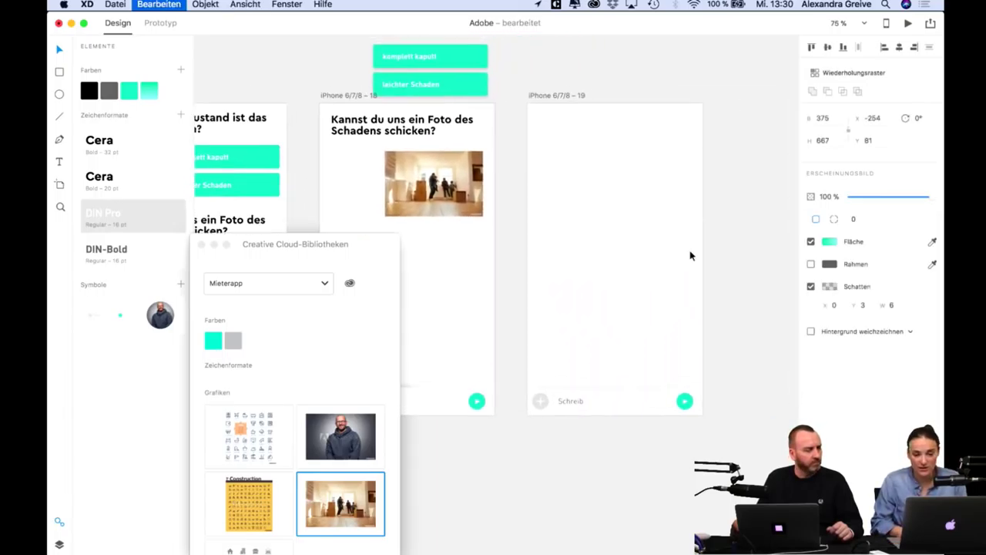
{"action": "left_click_drag", "start_coordinate": [559, 183], "coordinate": [680, 146]}
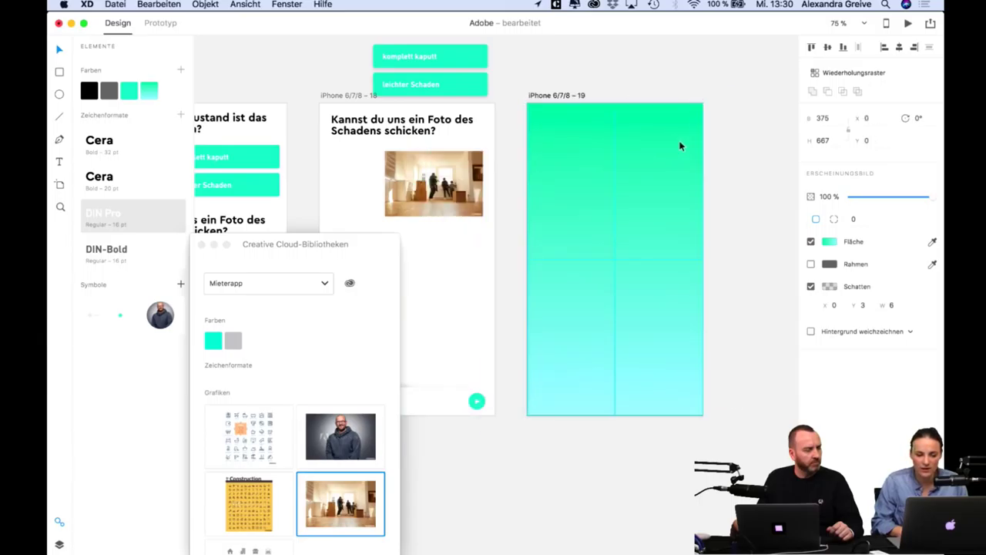
{"action": "left_click", "coordinate": [746, 147]}
{"action": "scroll", "coordinate": [748, 146], "scroll_direction": "right", "scroll_amount": 2}
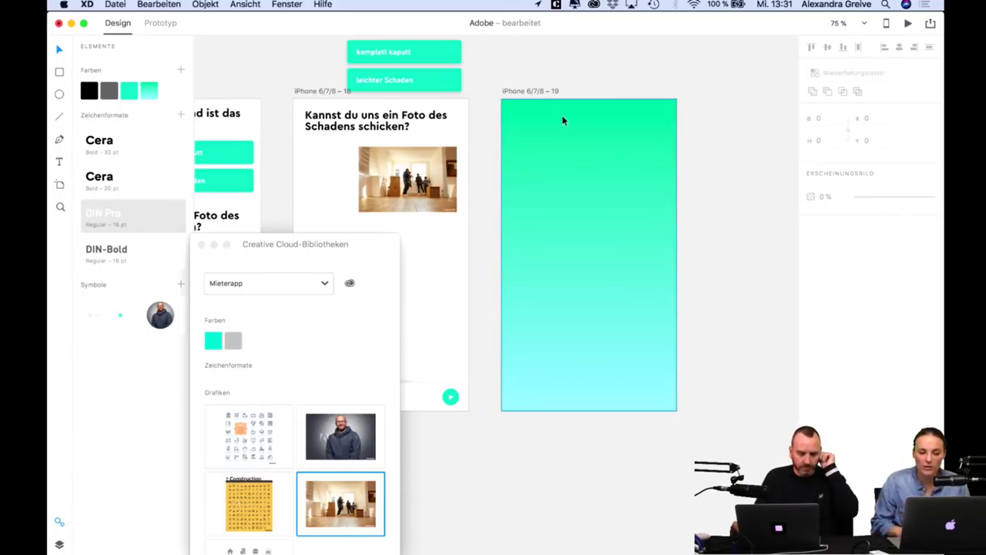
Copy the 'Kannst du uns ein Foto des Schadens schicken?' heading from screen 18 onto screen 19.
{"action": "left_click", "coordinate": [382, 116]}
{"action": "key", "text": "super+c"}
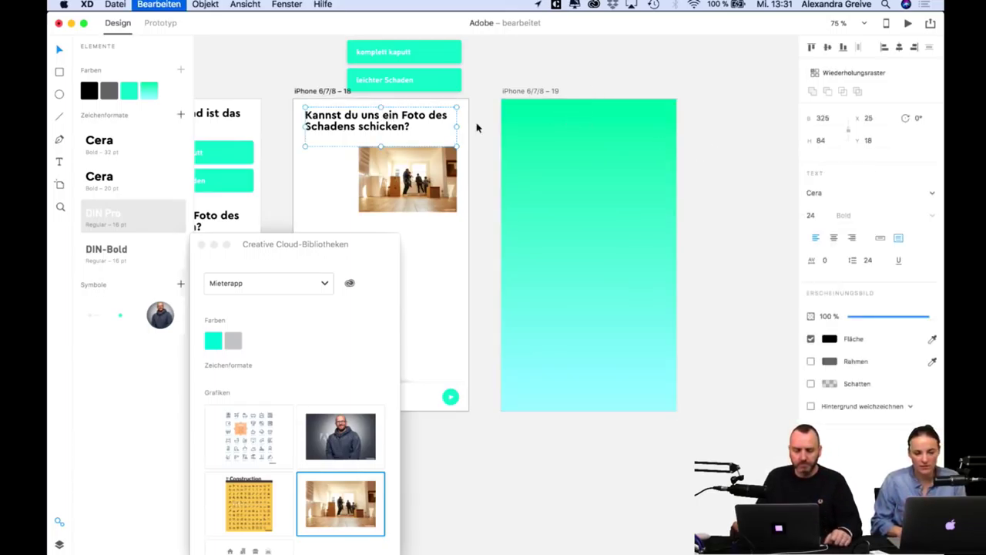
{"action": "left_click", "coordinate": [575, 142]}
{"action": "key", "text": "super+v"}
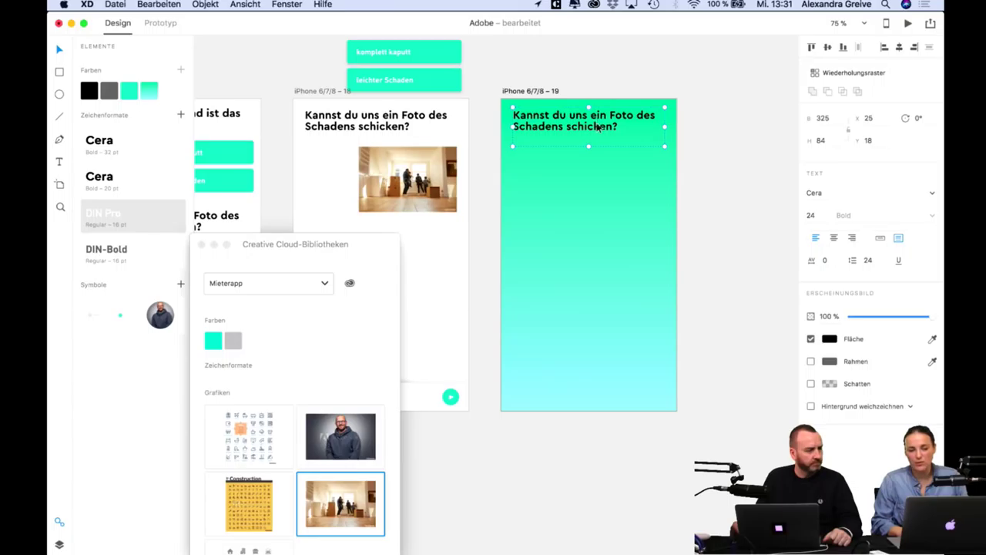
Move the pasted heading lower and set its line spacing to 30.
{"action": "left_click_drag", "start_coordinate": [594, 126], "coordinate": [594, 149]}
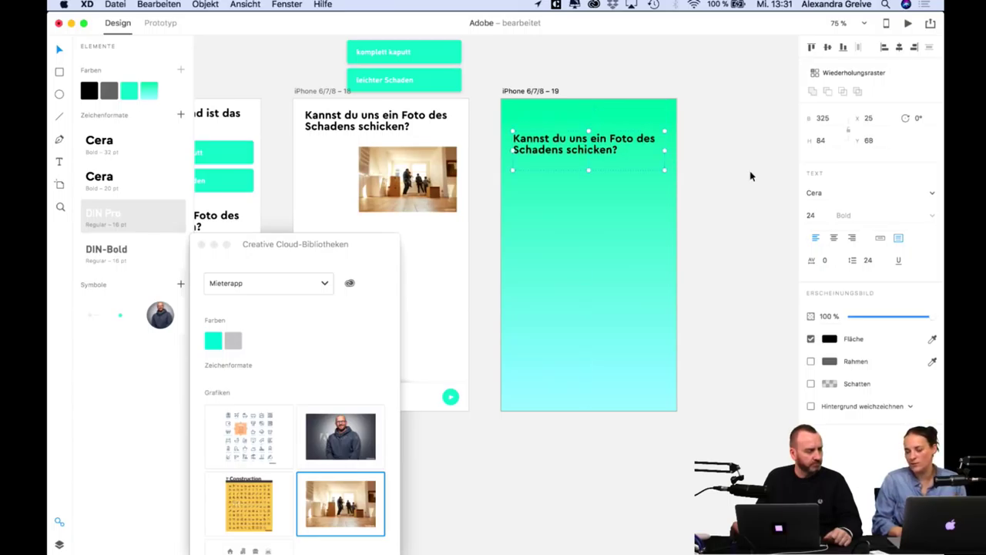
{"action": "left_click", "coordinate": [868, 260]}
{"action": "type", "text": "30"}
{"action": "key", "text": "Return"}
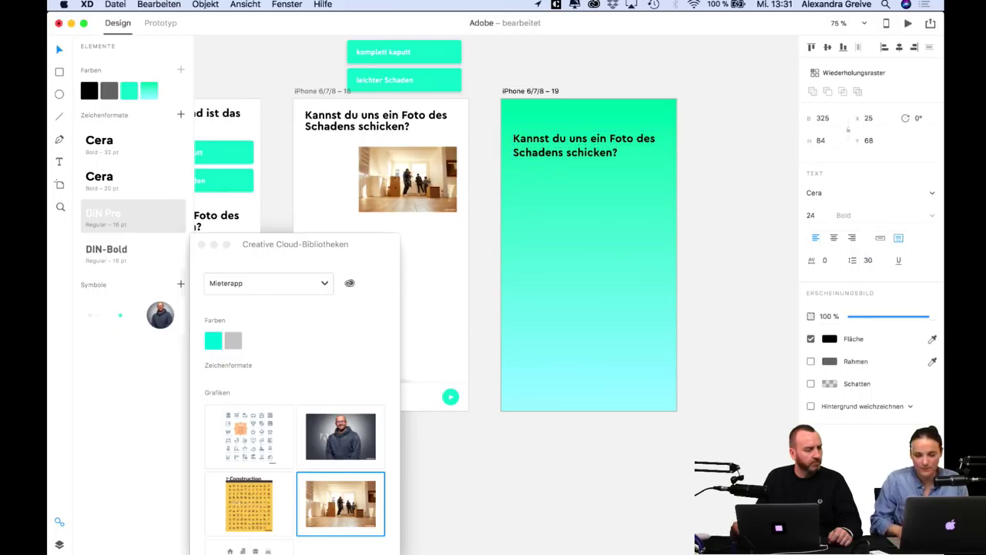
{"action": "left_click", "coordinate": [732, 250]}
Retype the heading as 'Vielen Dank.', Alt-drag a copy lower, and draw a white card beneath.
{"action": "double_click", "coordinate": [562, 136]}
{"action": "key", "text": "super+a"}
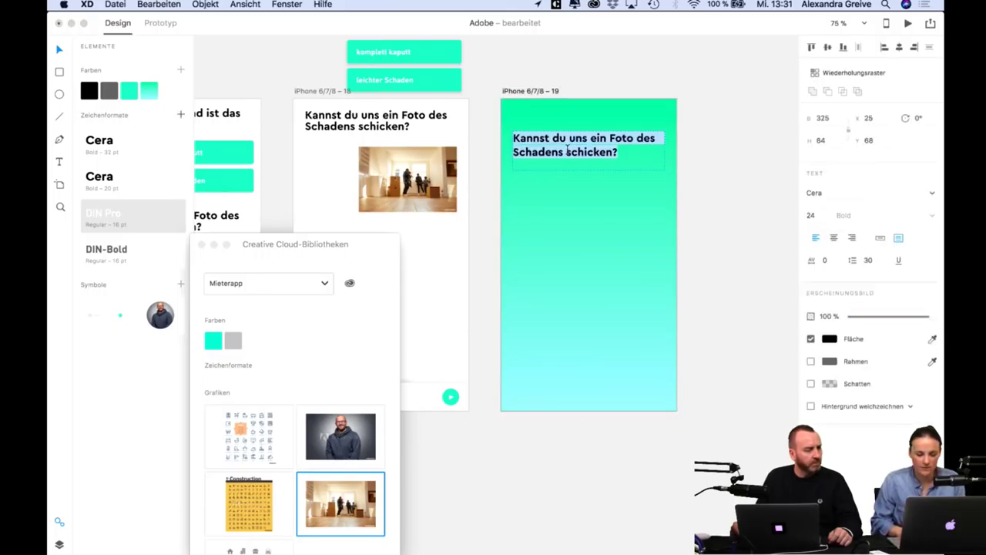
{"action": "type", "text": "Vielen Dank."}
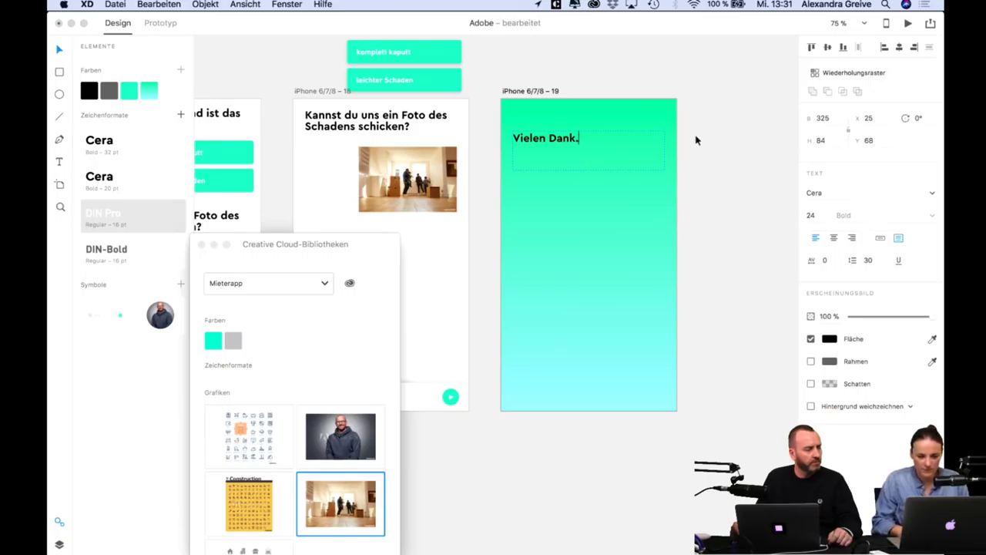
{"action": "key", "text": "Escape"}
{"action": "left_click_drag", "start_coordinate": [557, 140], "coordinate": [557, 183]}
{"action": "left_click", "coordinate": [60, 72]}
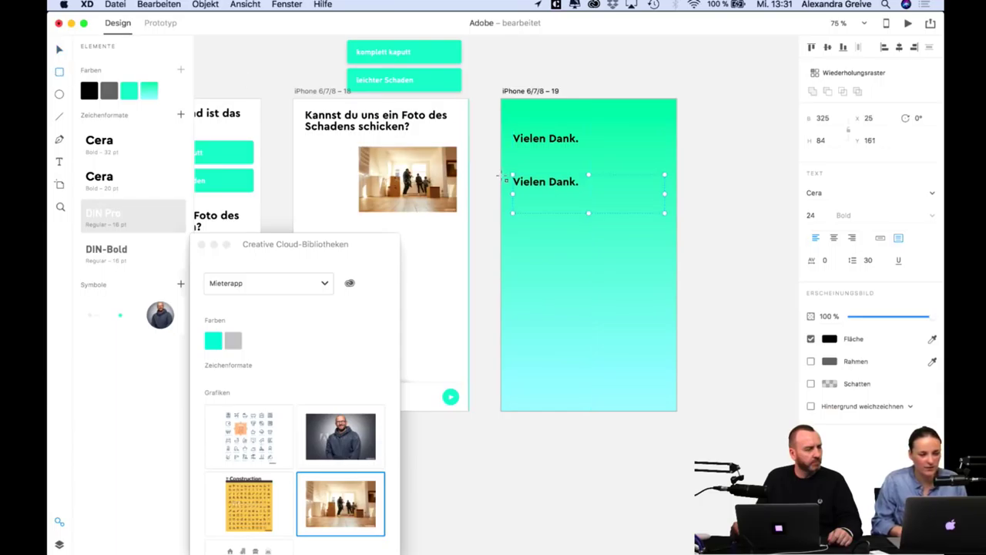
{"action": "left_click_drag", "start_coordinate": [509, 159], "coordinate": [668, 295]}
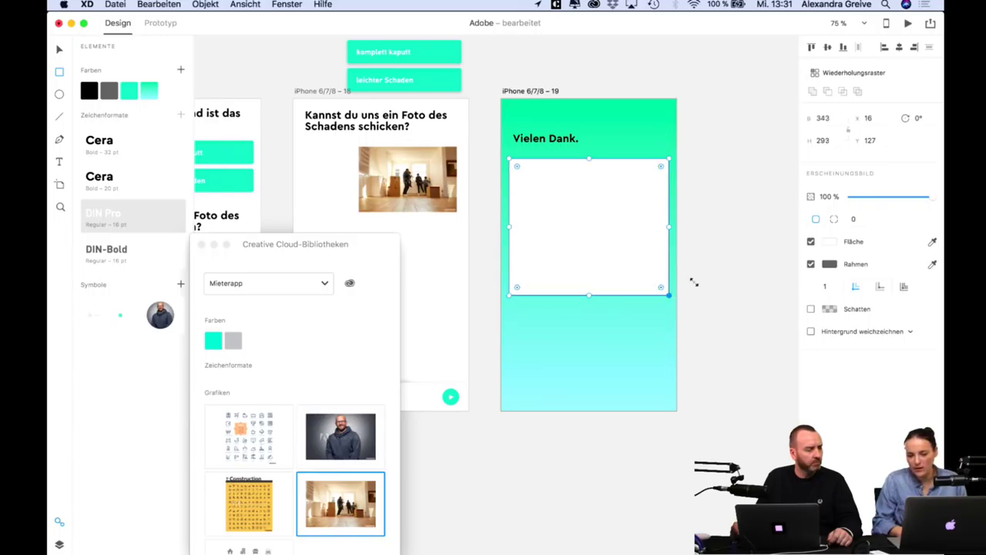
Give the white card a corner radius of 10, then try per-corner radii with a square top-left corner.
{"action": "left_click", "coordinate": [852, 219]}
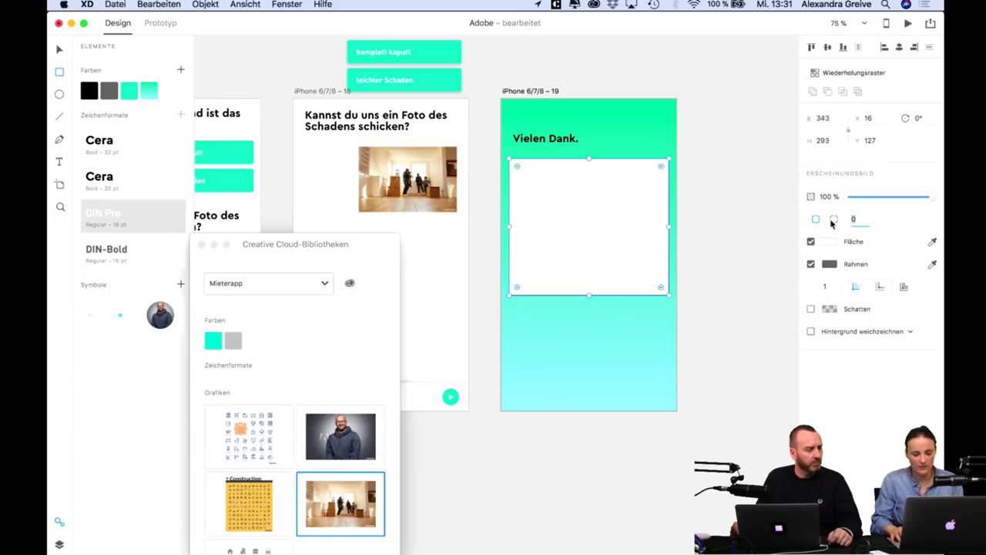
{"action": "type", "text": "10"}
{"action": "key", "text": "Return"}
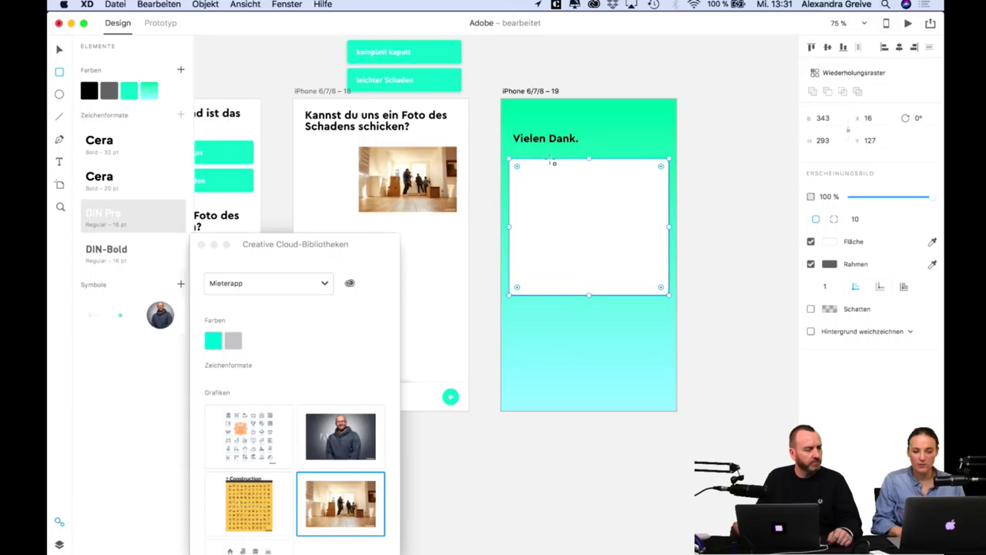
{"action": "left_click", "coordinate": [835, 222]}
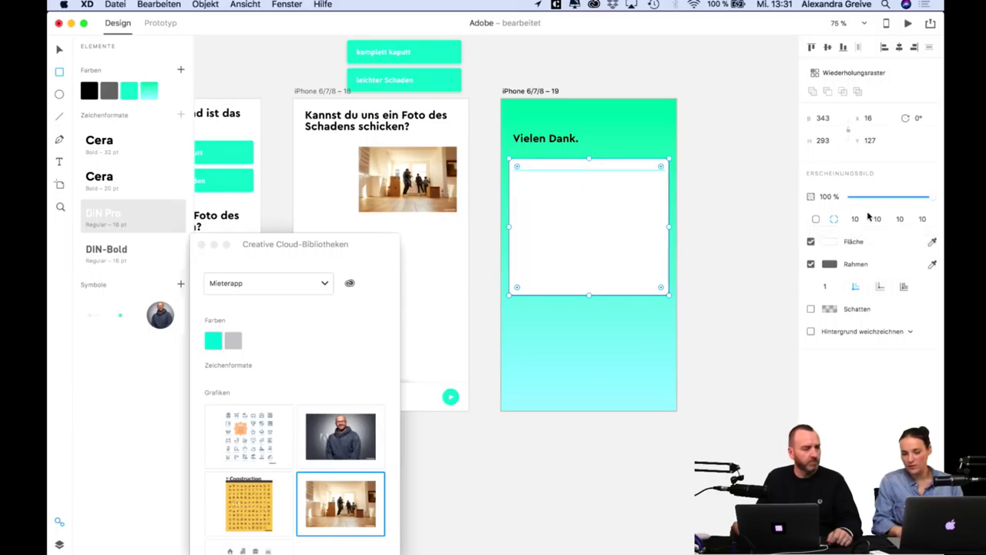
{"action": "left_click", "coordinate": [861, 221]}
{"action": "type", "text": "0"}
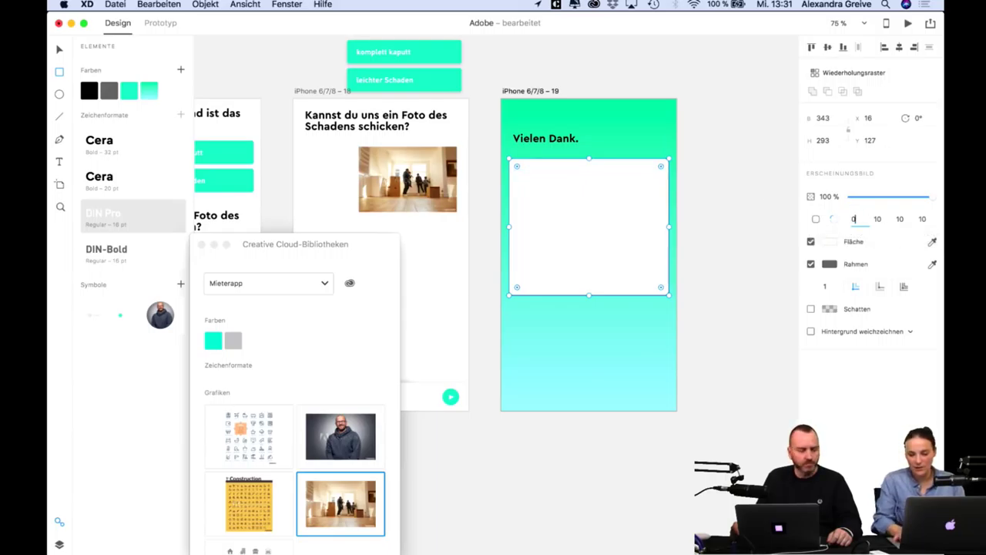
{"action": "key", "text": "Return"}
Switch the card back to a uniform 10 corner radius.
{"action": "left_click", "coordinate": [592, 205]}
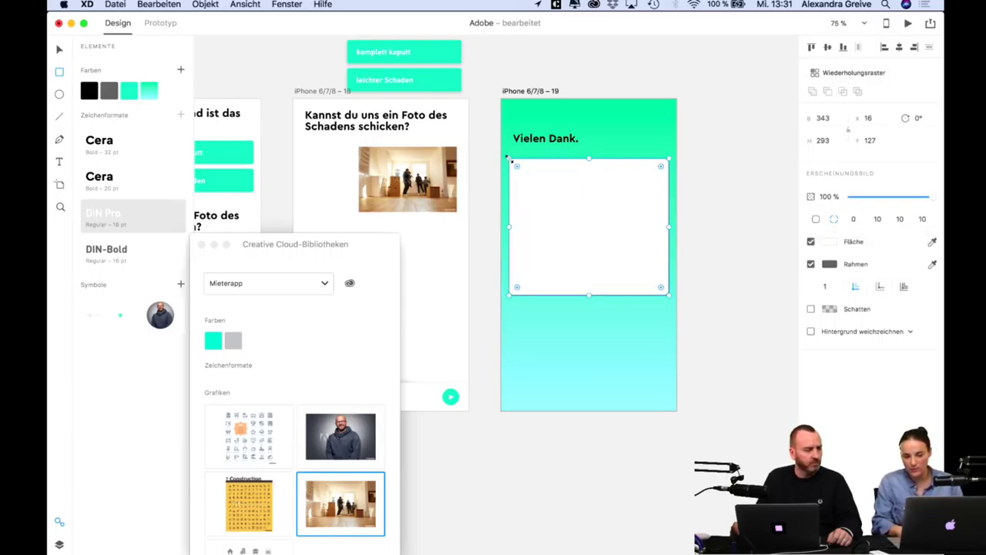
{"action": "left_click", "coordinate": [57, 49]}
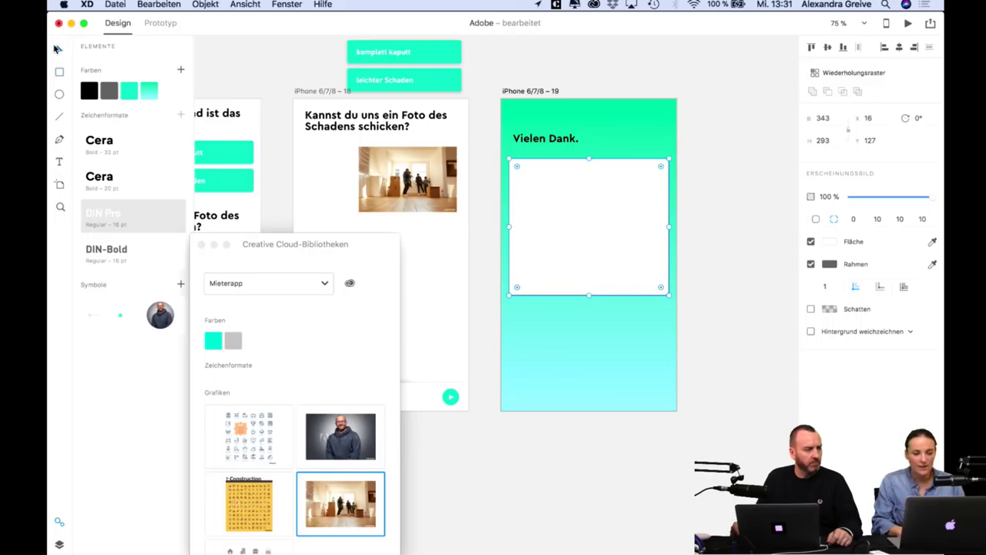
{"action": "left_click", "coordinate": [703, 192]}
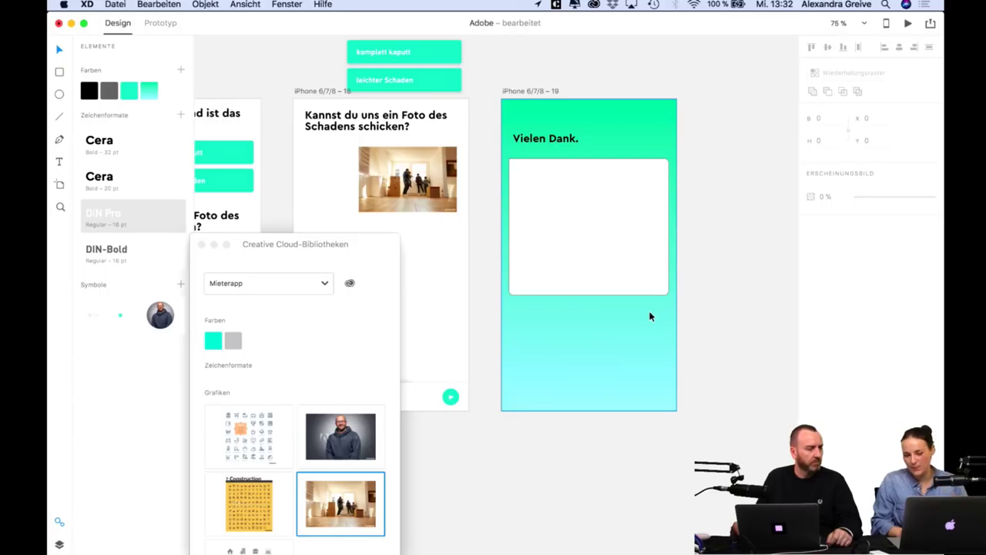
{"action": "left_click", "coordinate": [630, 233]}
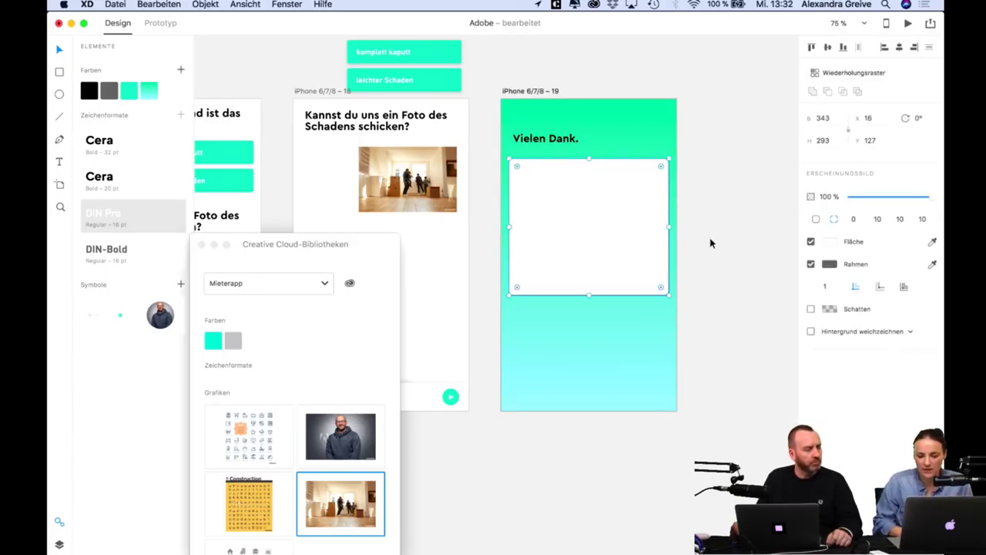
{"action": "left_click", "coordinate": [816, 220]}
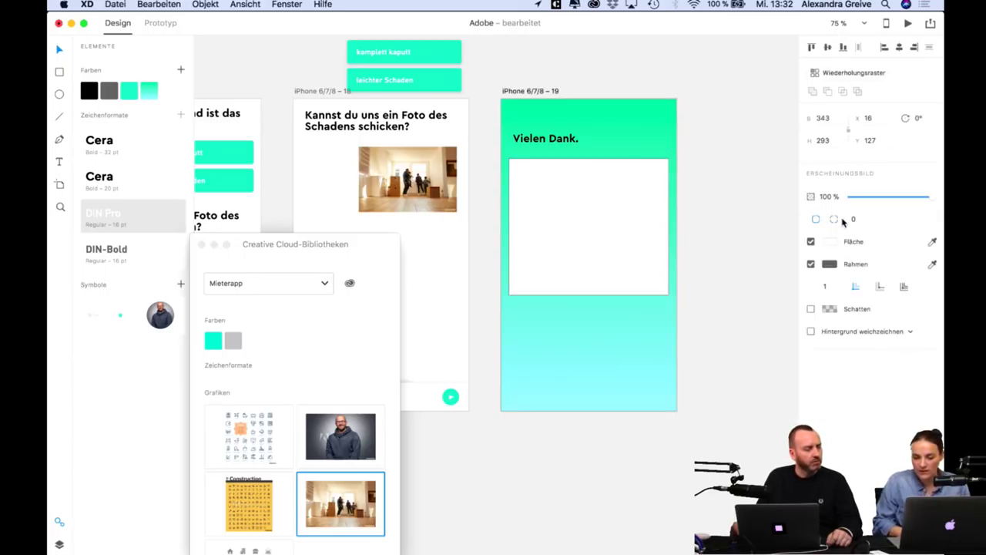
{"action": "type", "text": "10"}
{"action": "key", "text": "Return"}
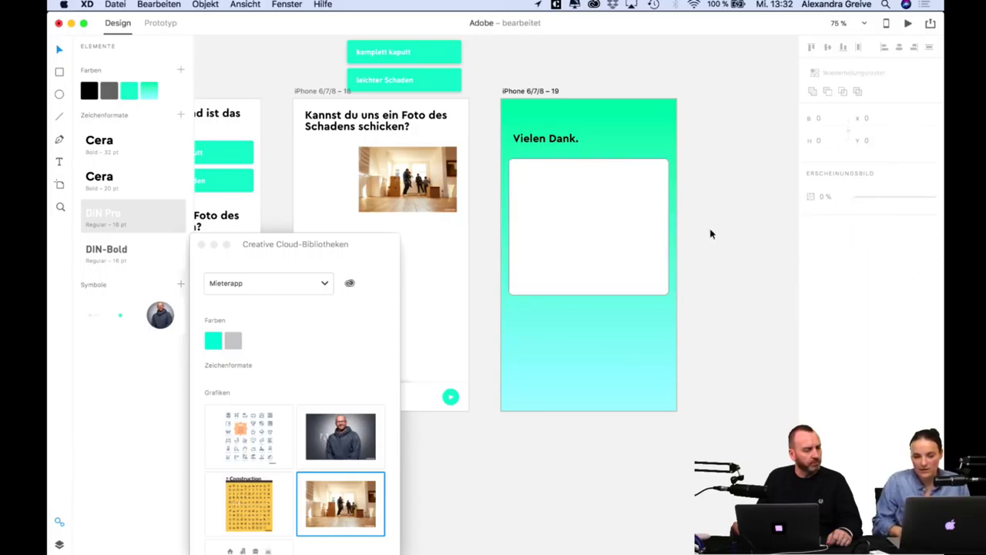
{"action": "left_click", "coordinate": [761, 248]}
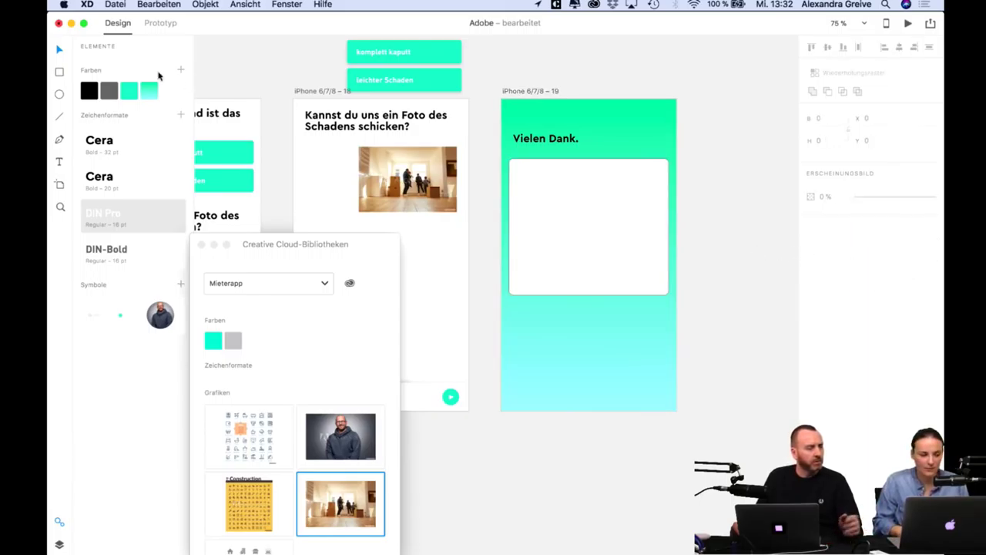
Draw a horizontal line across the white card and give it an #EEEEEE stroke.
{"action": "left_click", "coordinate": [59, 116]}
{"action": "left_click_drag", "start_coordinate": [669, 255], "coordinate": [512, 256]}
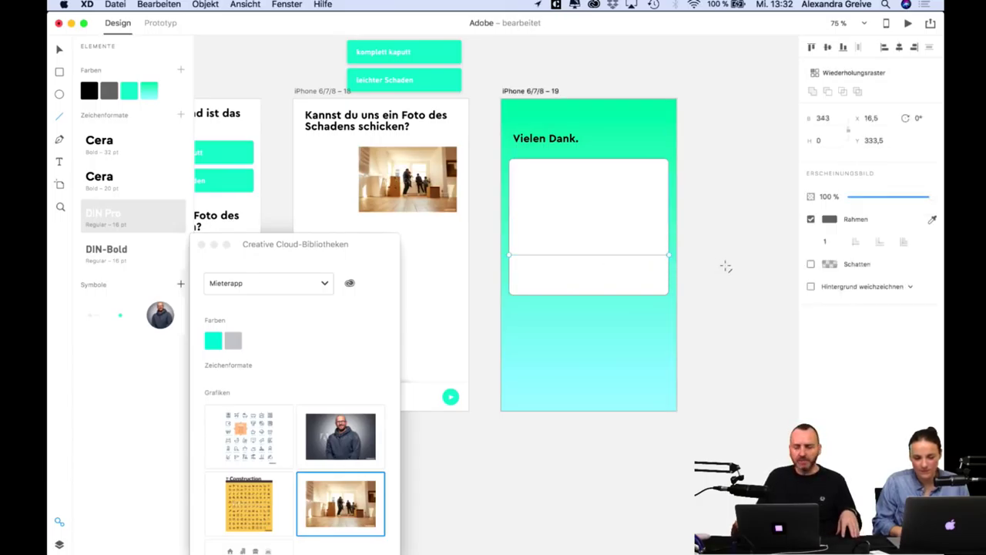
{"action": "left_click", "coordinate": [829, 218]}
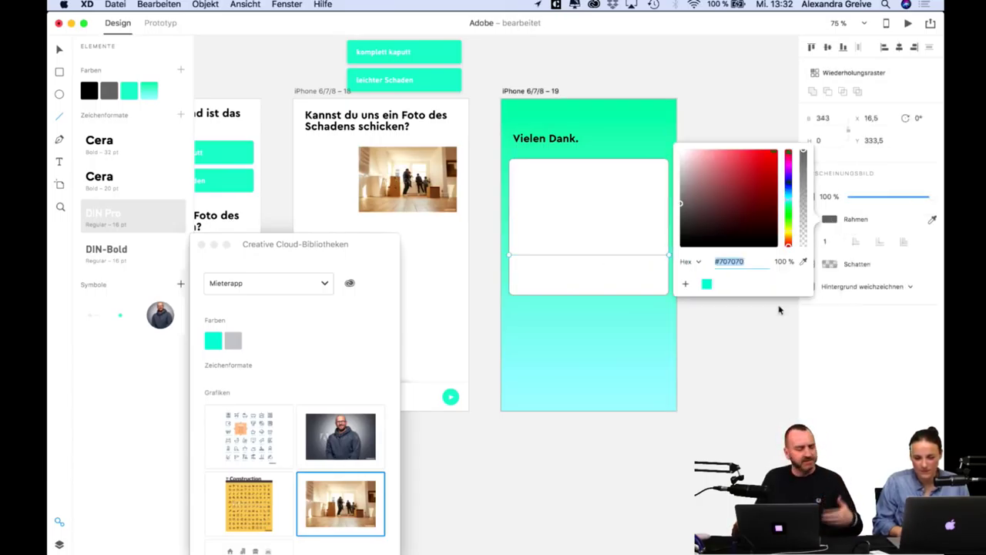
{"action": "left_click", "coordinate": [730, 261]}
{"action": "double_click", "coordinate": [721, 261]}
{"action": "type", "text": "eeeeee"}
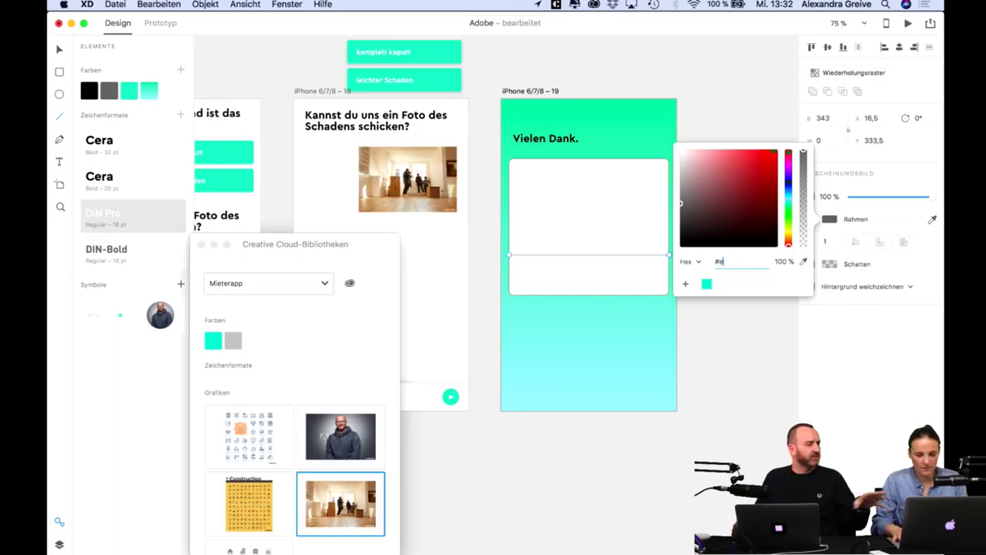
{"action": "key", "text": "Return"}
Reselect the divider line to confirm its #EEEEEE stroke, then zoom out to all artboards.
{"action": "key", "text": "v"}
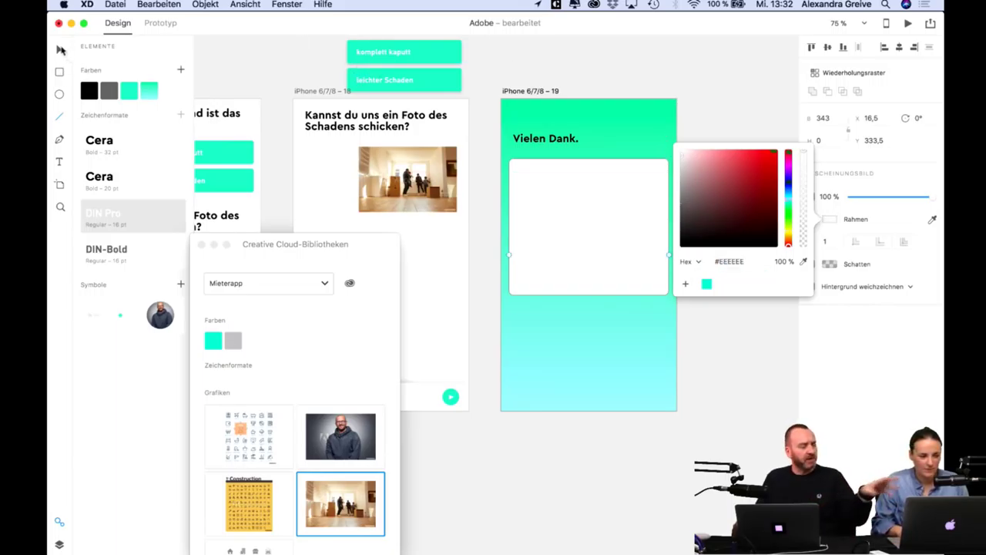
{"action": "key", "text": "Escape"}
{"action": "left_click", "coordinate": [658, 231]}
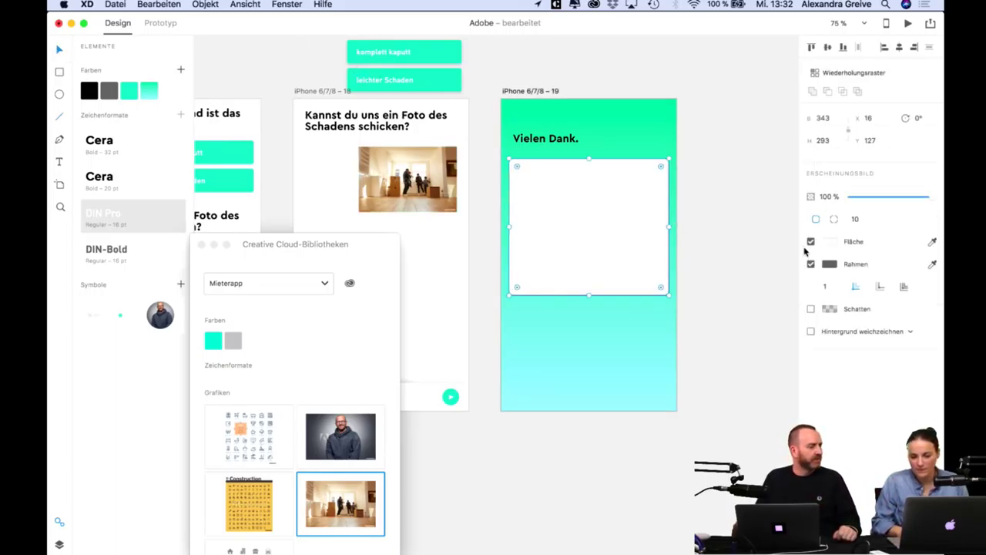
{"action": "left_click", "coordinate": [790, 268]}
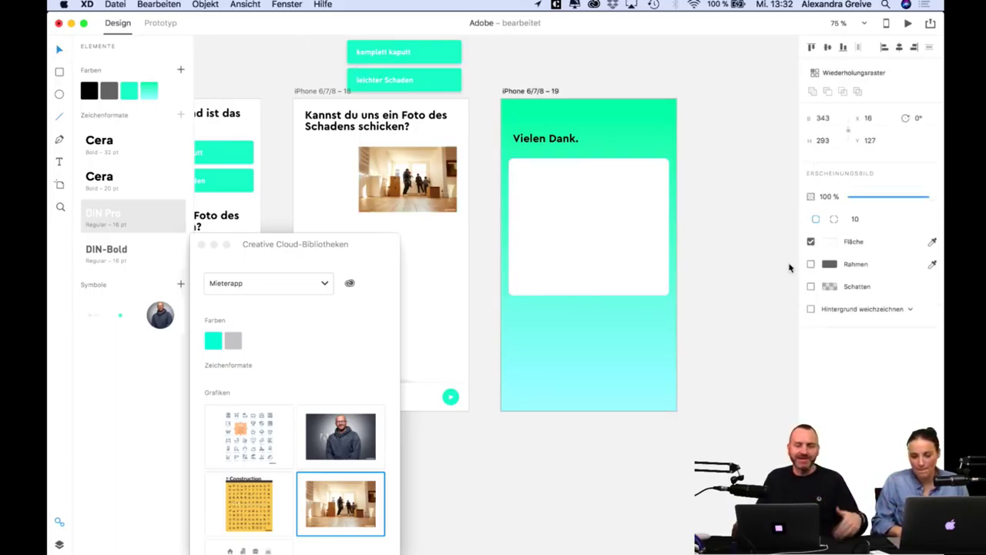
{"action": "left_click", "coordinate": [636, 258]}
{"action": "left_click", "coordinate": [829, 221]}
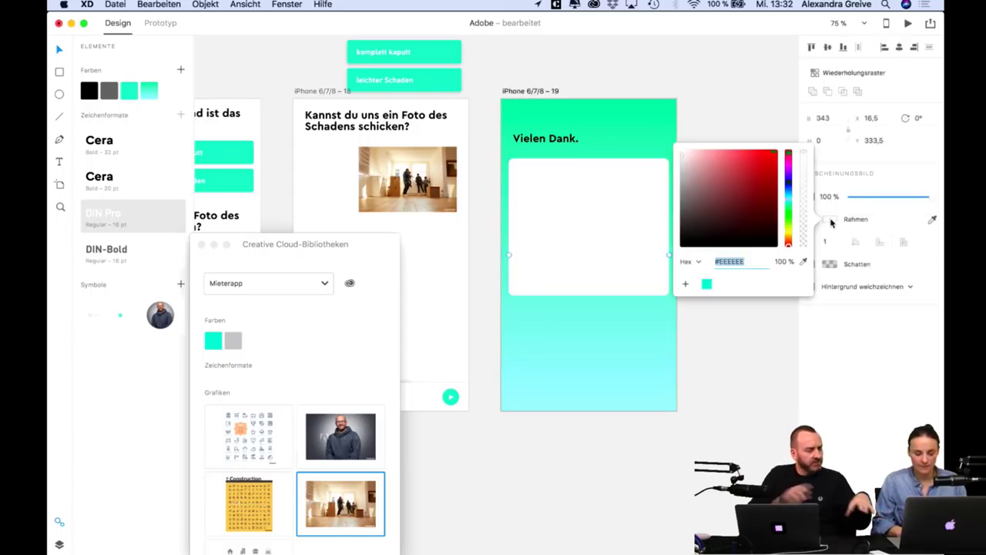
{"action": "left_click", "coordinate": [737, 330]}
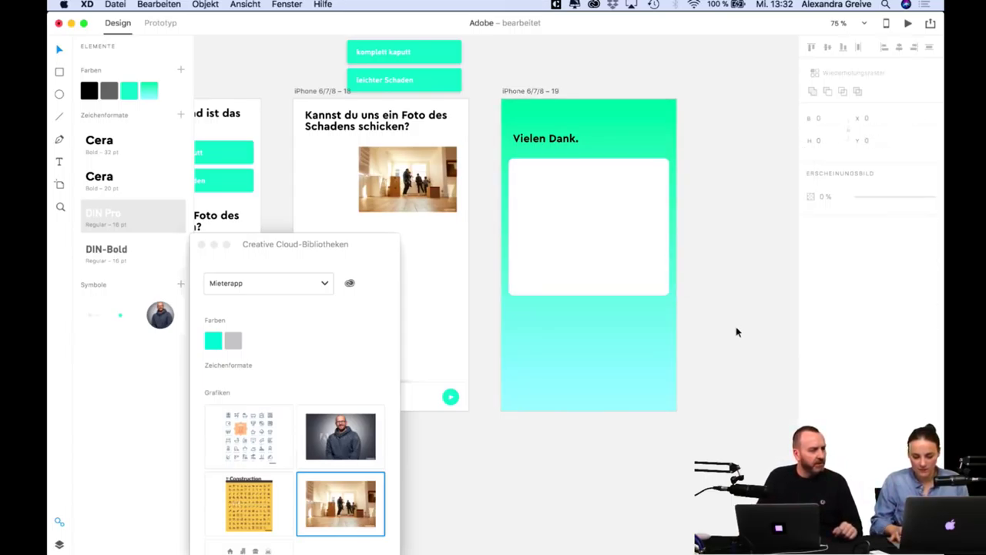
{"action": "key", "text": "super+minus"}
{"action": "key", "text": "super+minus"}
{"action": "key", "text": "super+minus"}
{"action": "key", "text": "super+minus"}
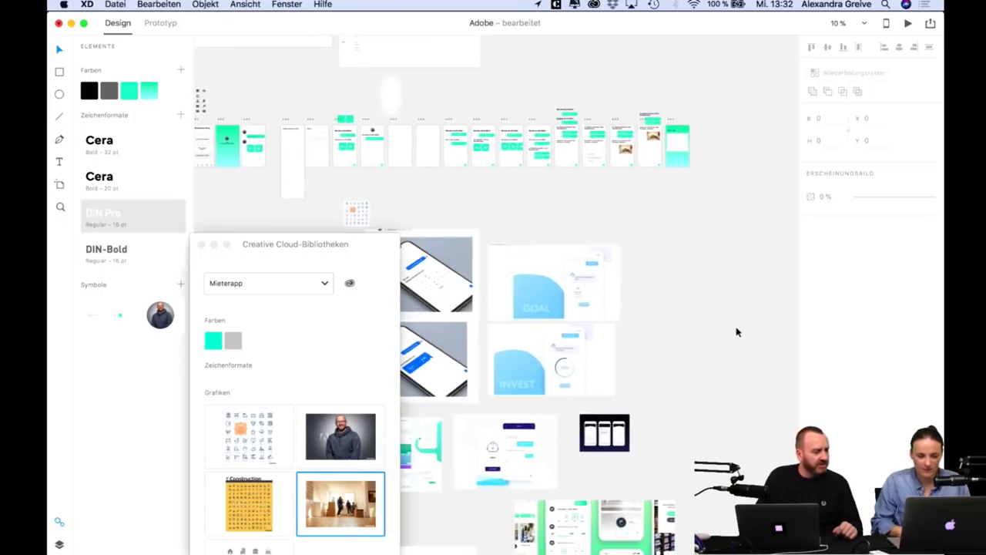
Close the Creative Cloud Libraries panel that covers the canvas.
{"action": "scroll", "coordinate": [736, 331], "scroll_direction": "left", "scroll_amount": 2}
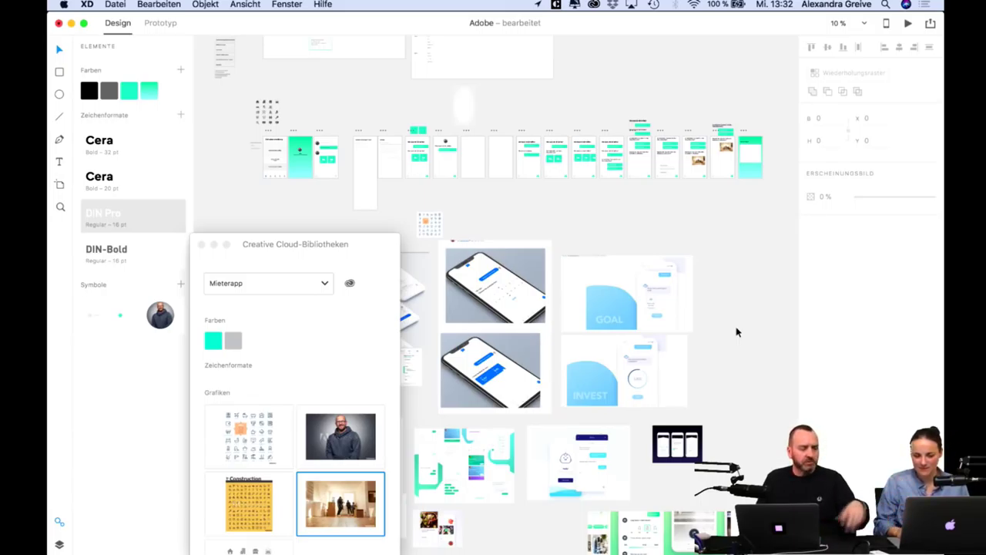
{"action": "scroll", "coordinate": [737, 332], "scroll_direction": "down", "scroll_amount": 8}
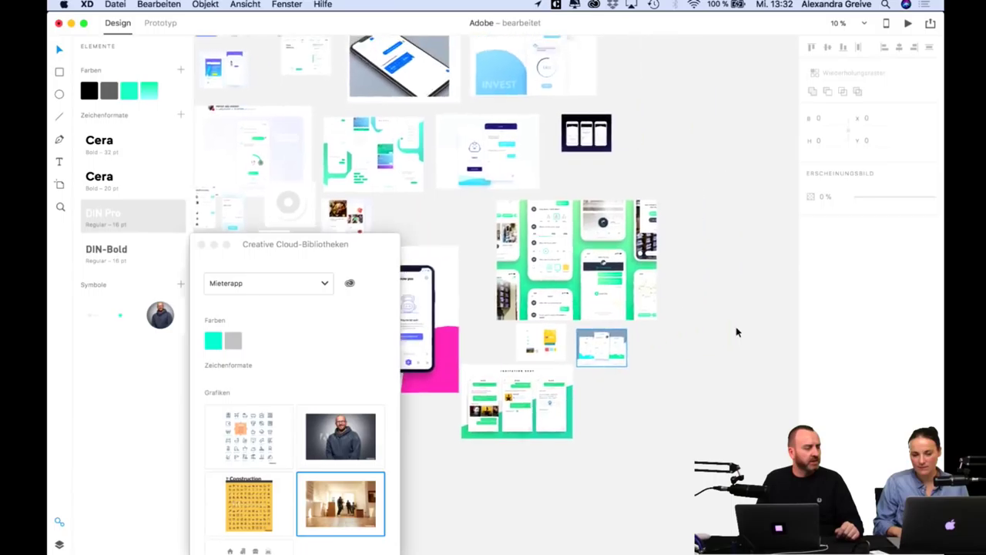
{"action": "scroll", "coordinate": [737, 332], "scroll_direction": "up", "scroll_amount": 6}
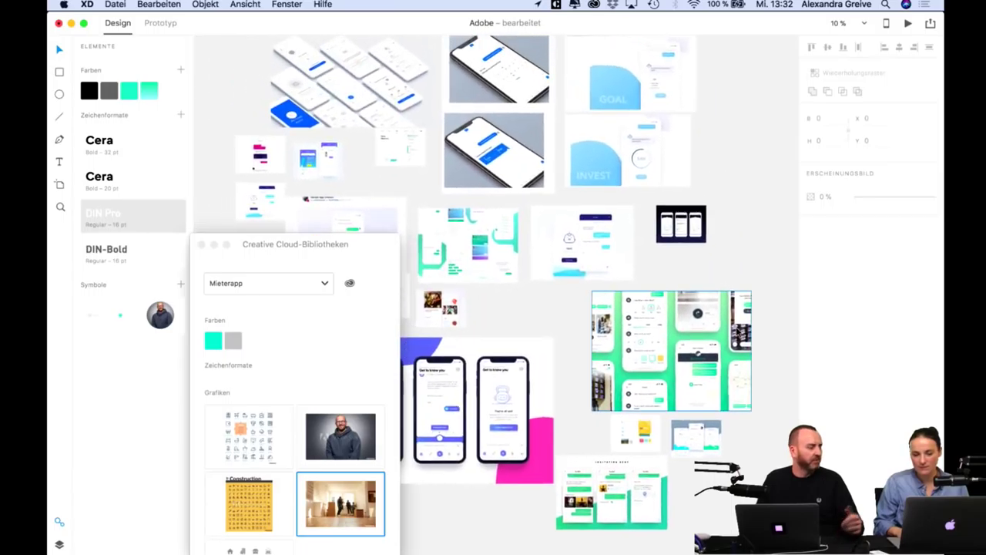
{"action": "scroll", "coordinate": [737, 332], "scroll_direction": "up", "scroll_amount": 5}
{"action": "scroll", "coordinate": [736, 331], "scroll_direction": "left", "scroll_amount": 3}
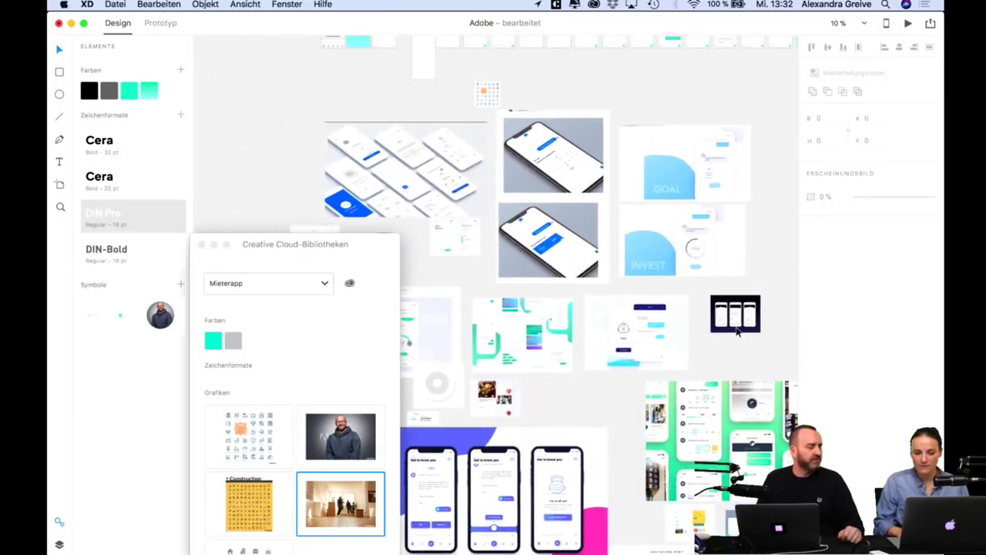
{"action": "scroll", "coordinate": [737, 331], "scroll_direction": "up", "scroll_amount": 3}
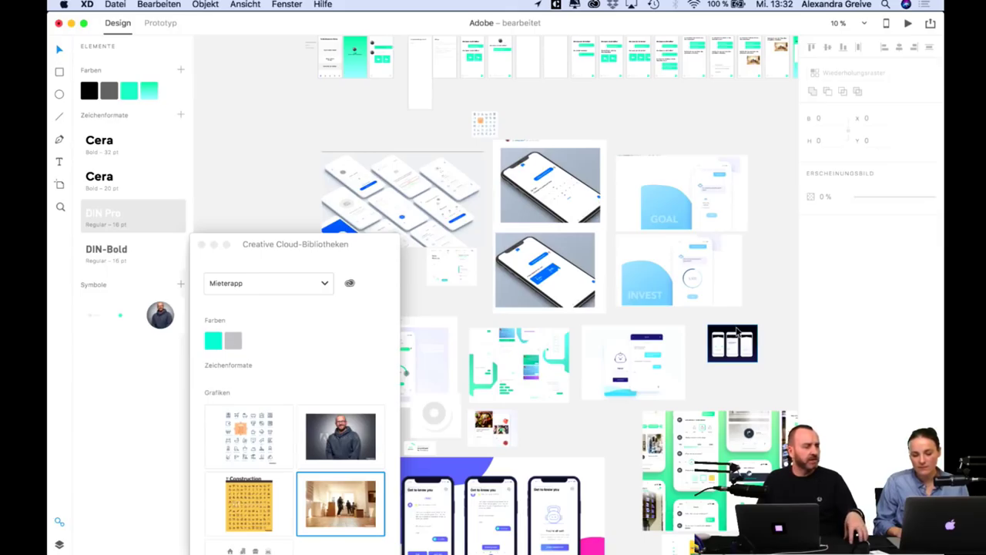
{"action": "left_click", "coordinate": [201, 245]}
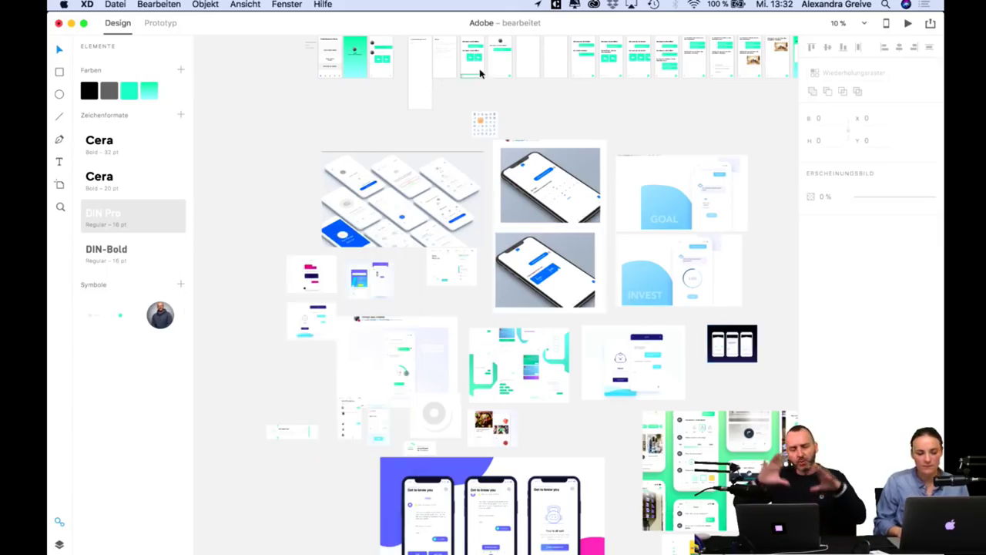
Scroll around the moodboard of reference app designs, including the green shopping-questionnaire screens.
{"action": "scroll", "coordinate": [501, 168], "scroll_direction": "up", "scroll_amount": 3}
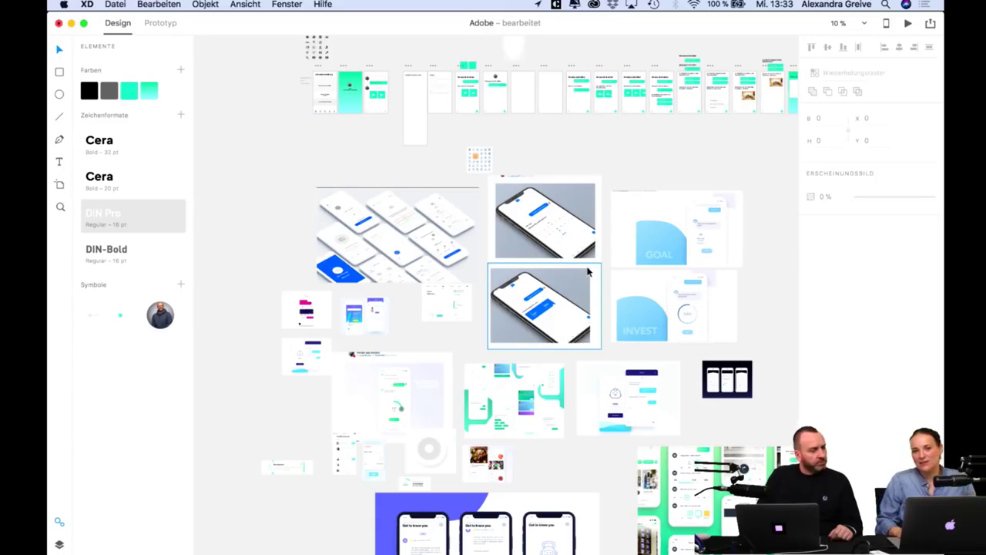
{"action": "scroll", "coordinate": [587, 270], "scroll_direction": "down", "scroll_amount": 3}
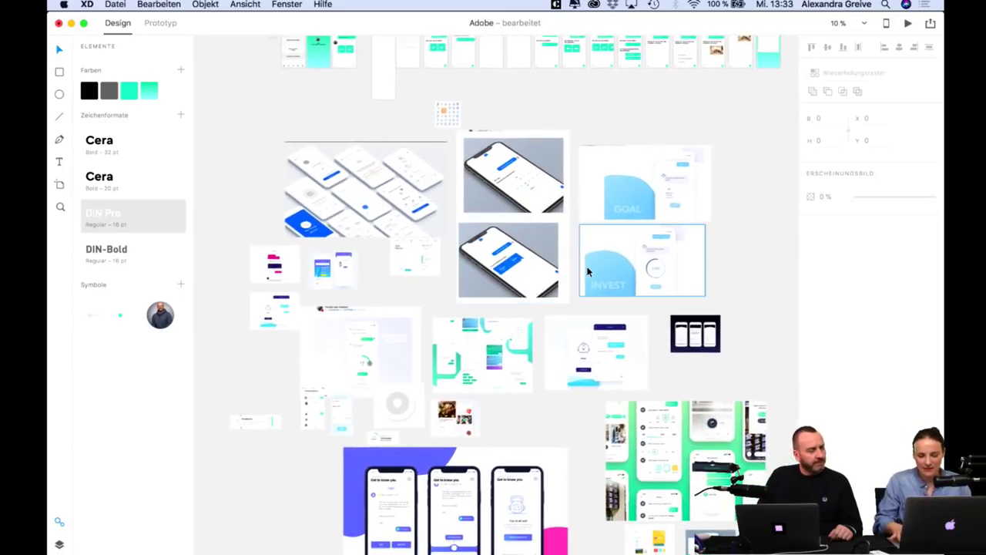
{"action": "scroll", "coordinate": [588, 269], "scroll_direction": "up", "scroll_amount": 3}
{"action": "scroll", "coordinate": [650, 376], "scroll_direction": "down", "scroll_amount": 2}
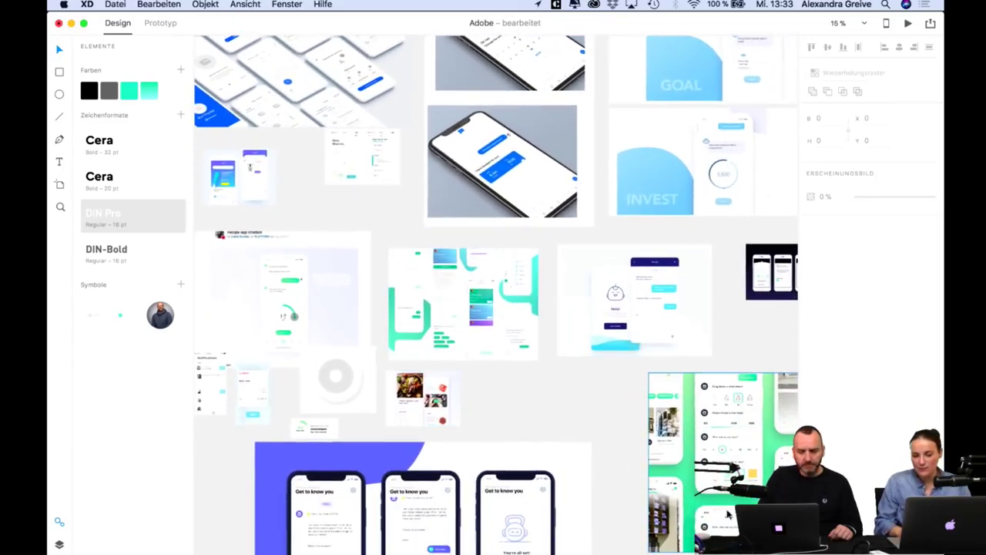
{"action": "scroll", "coordinate": [693, 446], "scroll_direction": "down", "scroll_amount": 2}
{"action": "scroll", "coordinate": [693, 447], "scroll_direction": "right", "scroll_amount": 2}
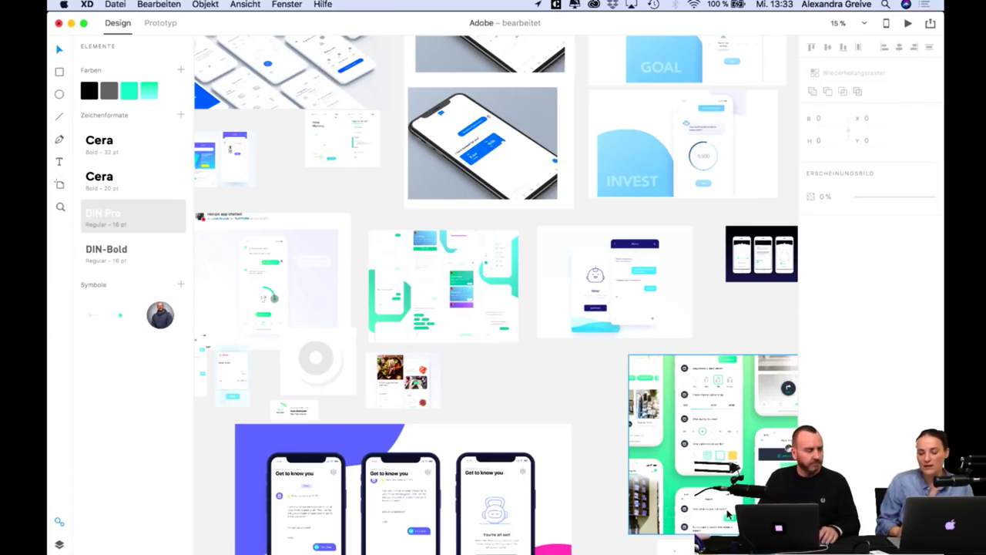
{"action": "scroll", "coordinate": [676, 531], "scroll_direction": "down", "scroll_amount": 3}
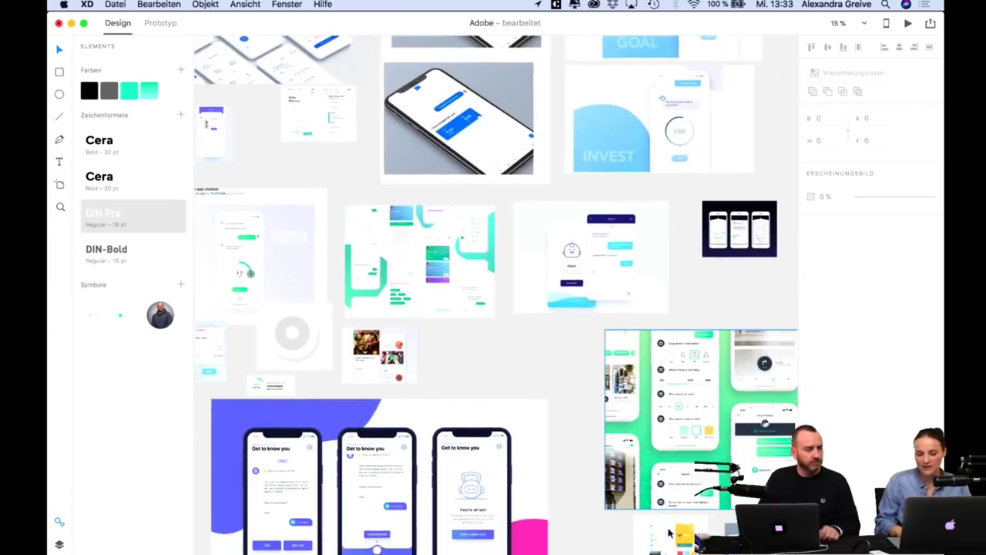
{"action": "scroll", "coordinate": [669, 532], "scroll_direction": "up", "scroll_amount": 5}
{"action": "scroll", "coordinate": [668, 531], "scroll_direction": "down", "scroll_amount": 3}
{"action": "scroll", "coordinate": [669, 531], "scroll_direction": "right", "scroll_amount": 5}
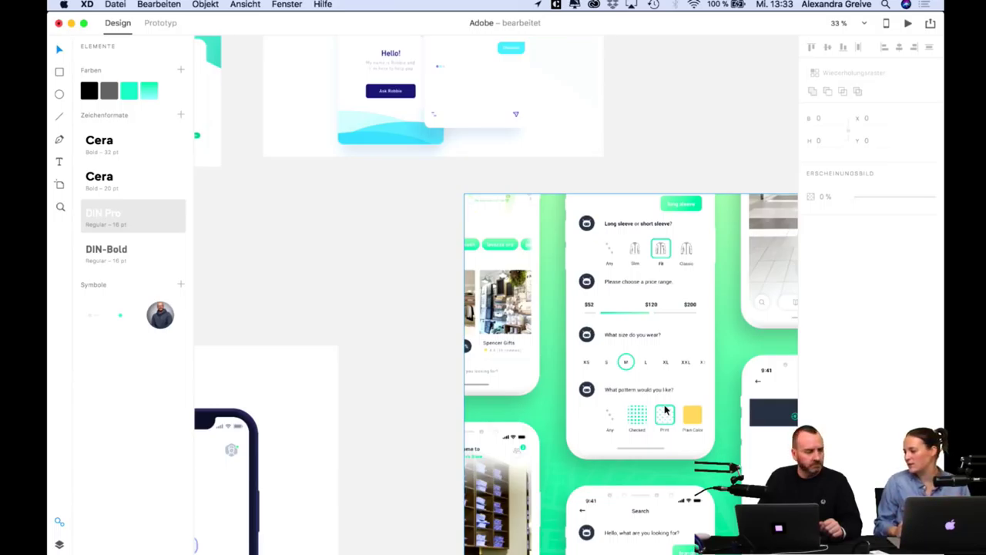
{"action": "scroll", "coordinate": [664, 410], "scroll_direction": "down", "scroll_amount": 10}
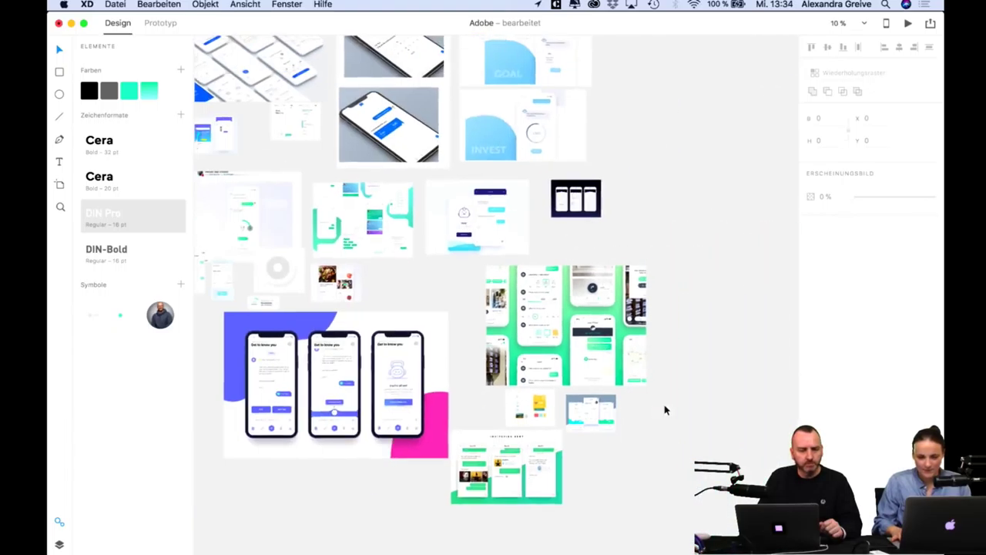
{"action": "scroll", "coordinate": [665, 411], "scroll_direction": "up", "scroll_amount": 5}
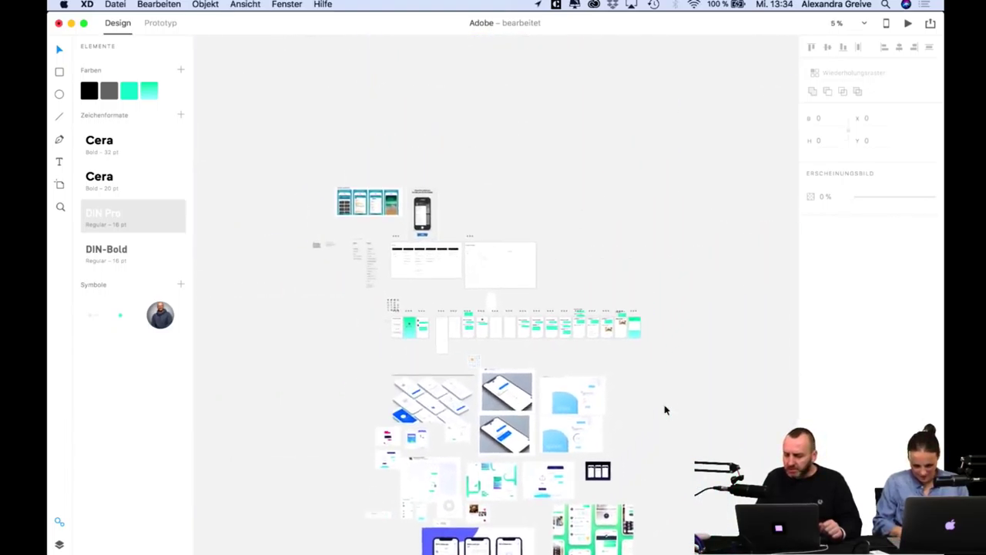
Pan to the row of iPhone chat screens 12–19 and zoom in to 33 %.
{"action": "scroll", "coordinate": [666, 410], "scroll_direction": "up", "scroll_amount": 3}
{"action": "scroll", "coordinate": [666, 410], "scroll_direction": "down", "scroll_amount": 3}
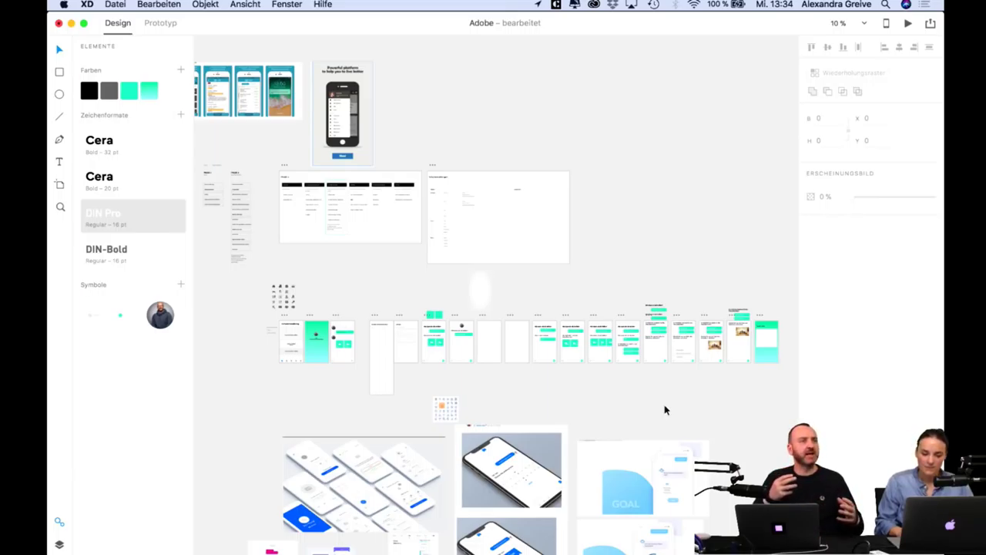
{"action": "scroll", "coordinate": [665, 410], "scroll_direction": "down", "scroll_amount": 2}
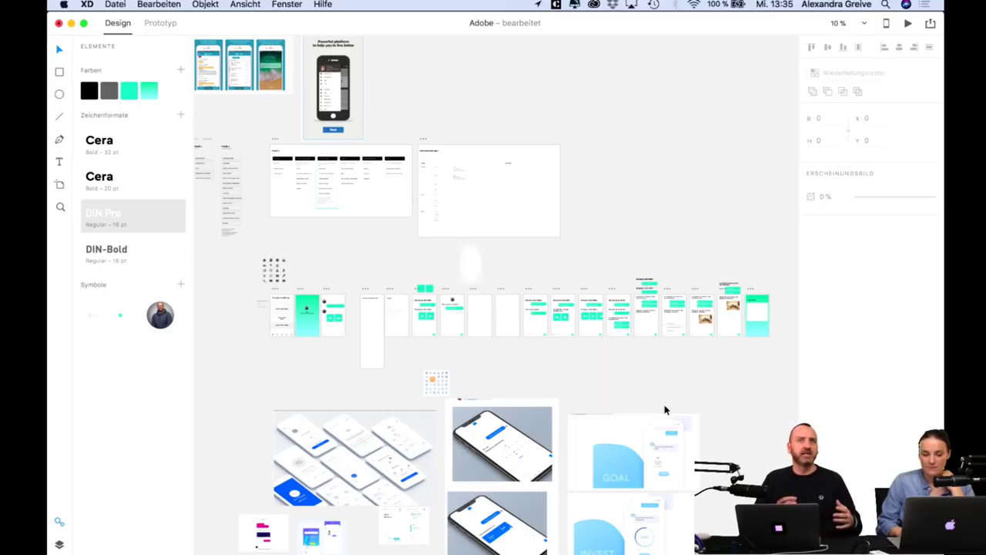
{"action": "key", "text": "super+plus"}
{"action": "key", "text": "super+plus"}
{"action": "key", "text": "super+plus"}
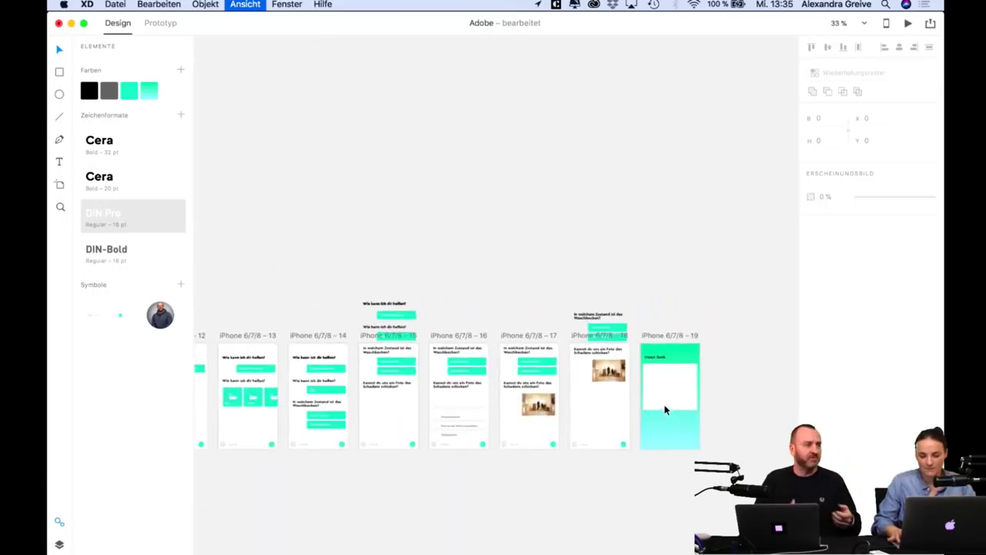
Zoom to 200 % and shorten the divider line to width 10 at X 16.
{"action": "key", "text": "super+plus"}
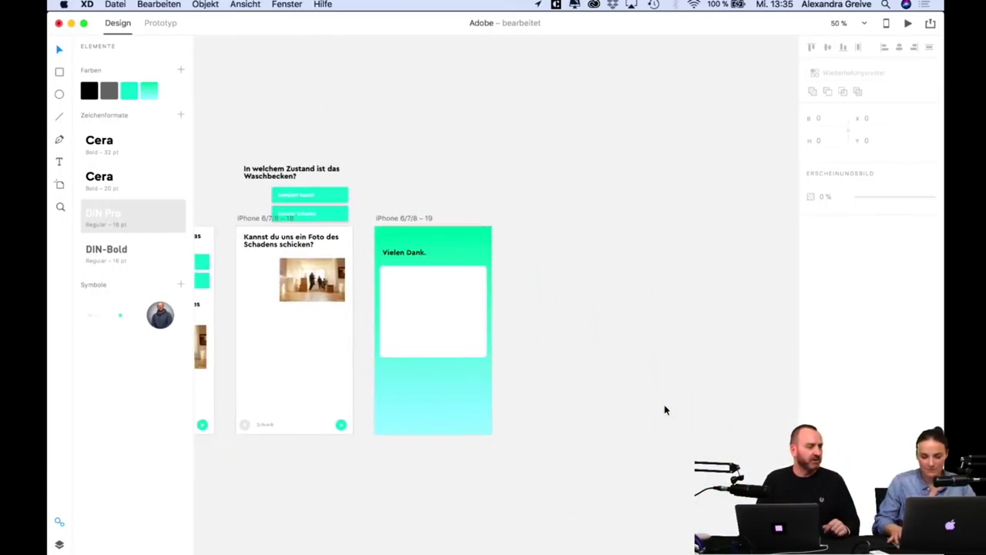
{"action": "key", "text": "super+plus"}
{"action": "key", "text": "super+plus"}
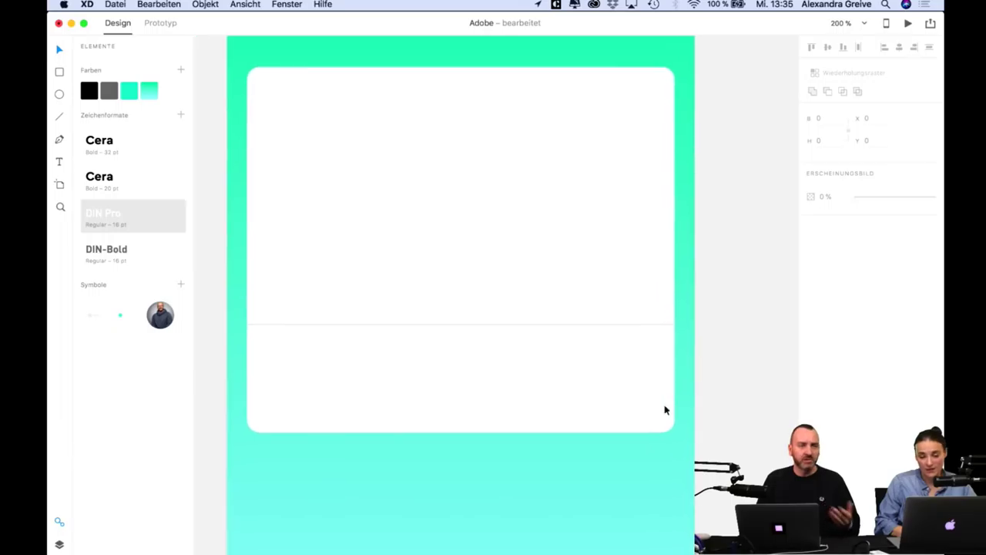
{"action": "left_click", "coordinate": [614, 324]}
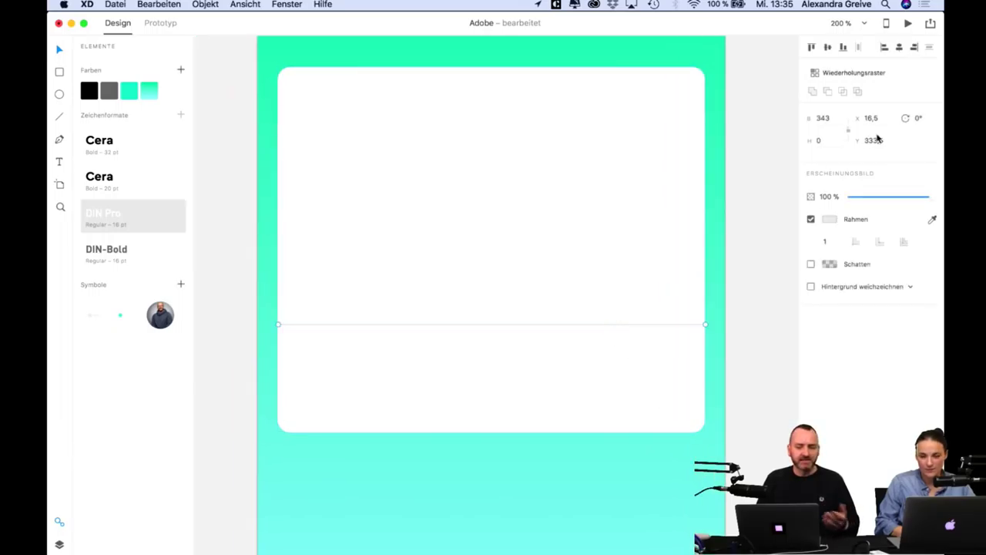
{"action": "left_click", "coordinate": [823, 118]}
{"action": "type", "text": "10"}
{"action": "key", "text": "Return"}
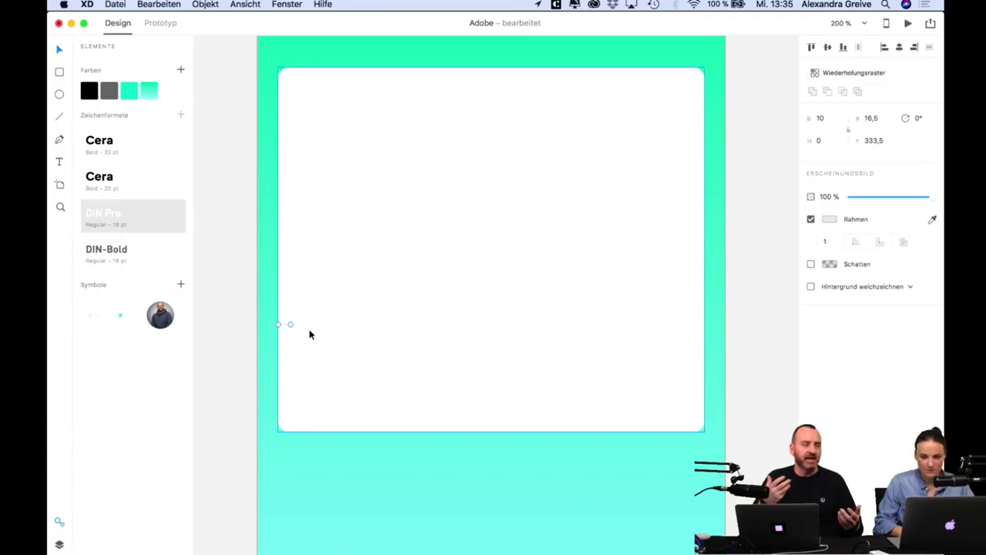
{"action": "left_click", "coordinate": [873, 118]}
{"action": "type", "text": "1"}
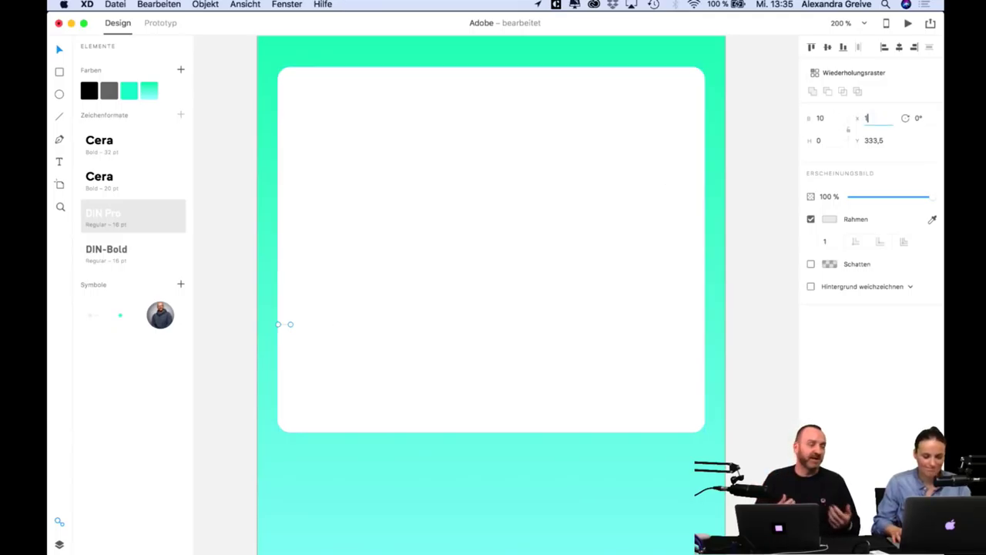
{"action": "type", "text": "6"}
{"action": "key", "text": "Return"}
Nudge the white card left, set its width to 345, and draw a short dash at its left edge.
{"action": "left_click", "coordinate": [394, 269]}
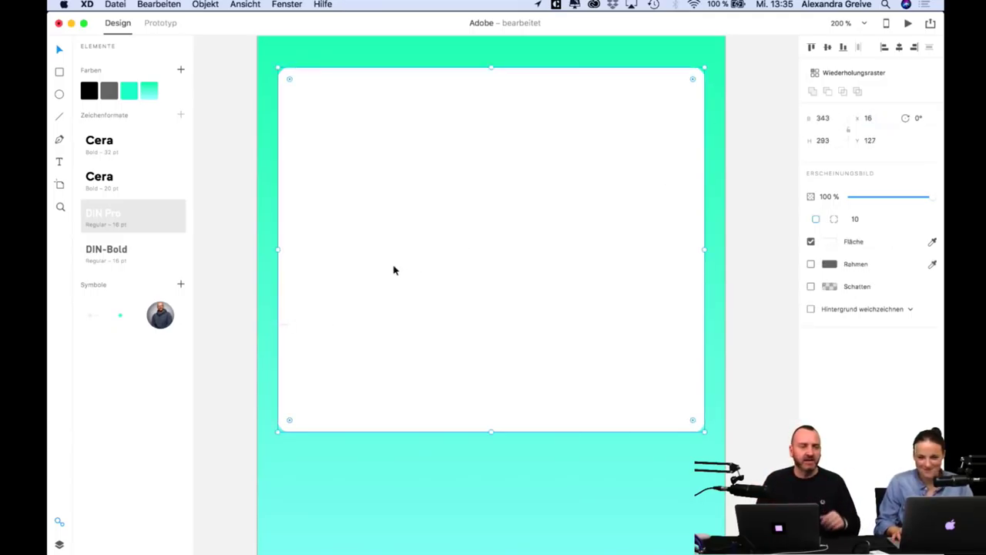
{"action": "key", "text": "Left"}
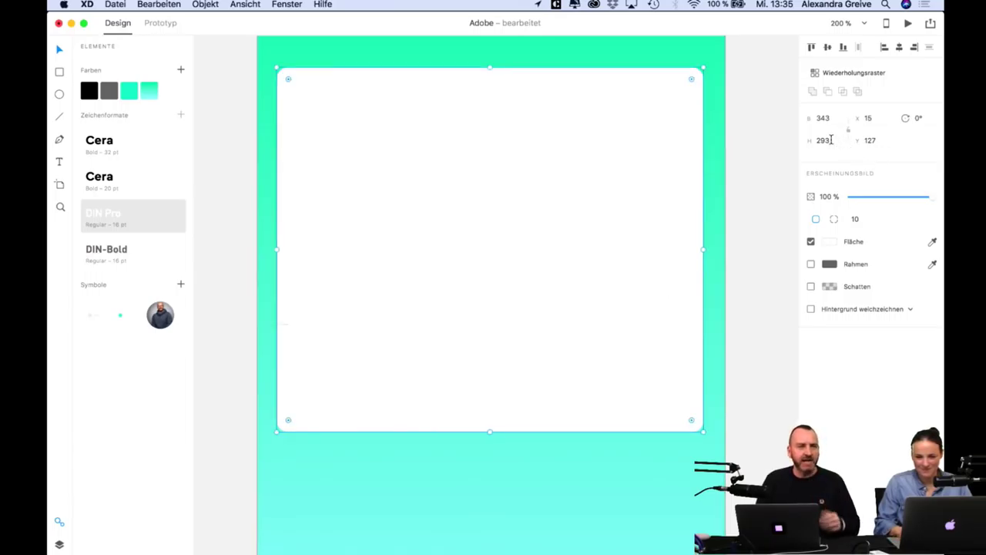
{"action": "left_click", "coordinate": [829, 140]}
{"action": "left_click", "coordinate": [832, 118]}
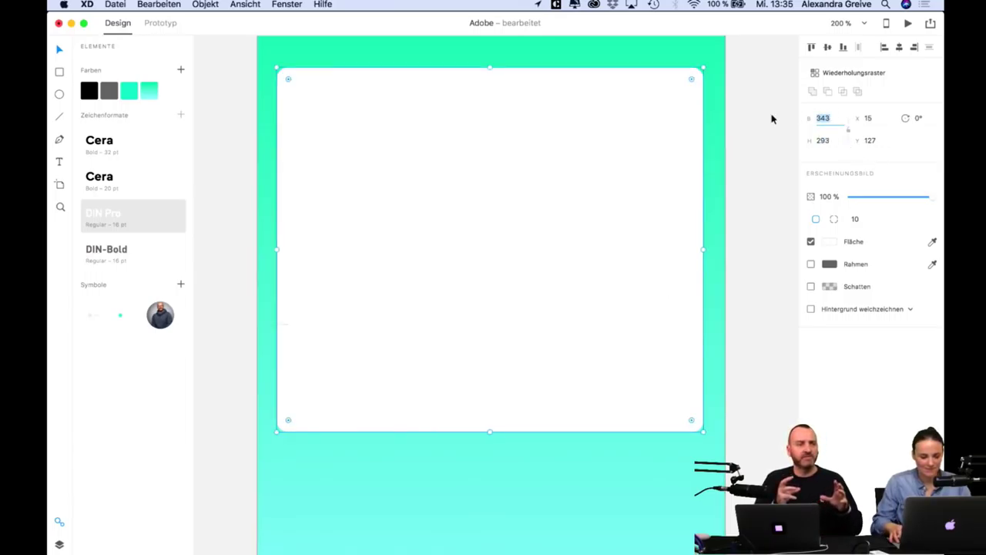
{"action": "type", "text": "325"}
{"action": "key", "text": "Return"}
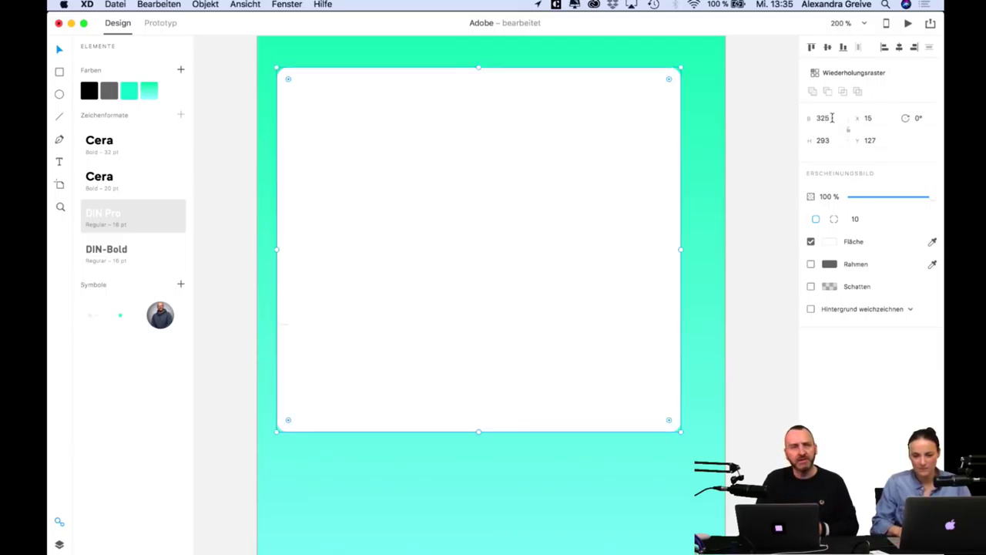
{"action": "left_click", "coordinate": [823, 118]}
{"action": "type", "text": "345"}
{"action": "key", "text": "Return"}
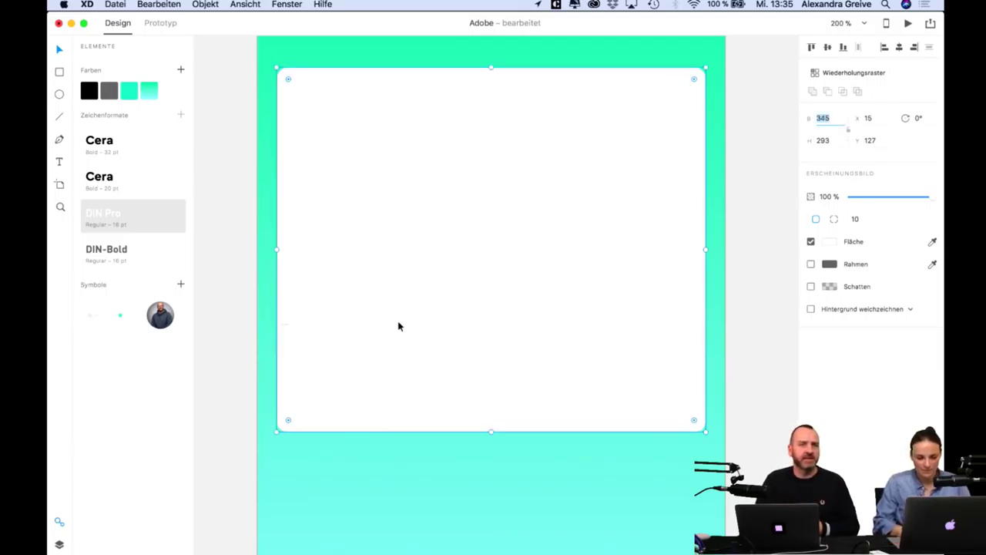
{"action": "key", "text": "l"}
{"action": "left_click_drag", "start_coordinate": [275, 324], "coordinate": [284, 327]}
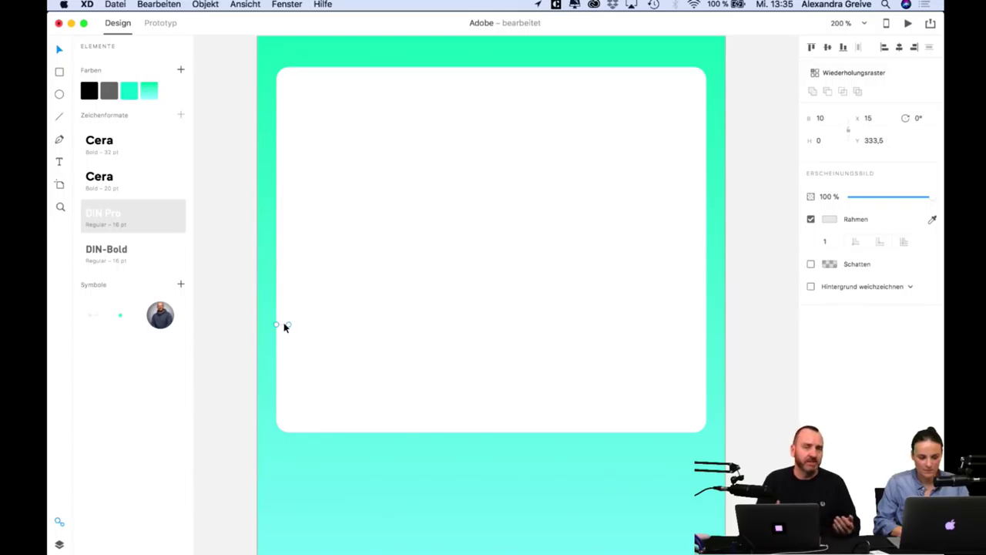
Position the short dash at the card's left edge and set its width to 4.
{"action": "key", "text": "shift+Right"}
{"action": "key", "text": "shift+Right"}
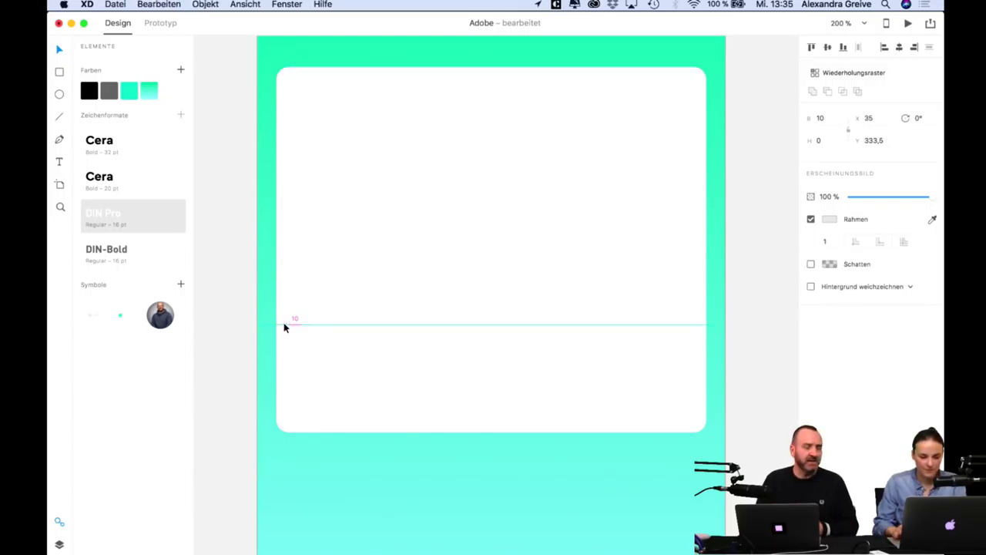
{"action": "key", "text": "Left"}
{"action": "key", "text": "Left"}
{"action": "key", "text": "Left"}
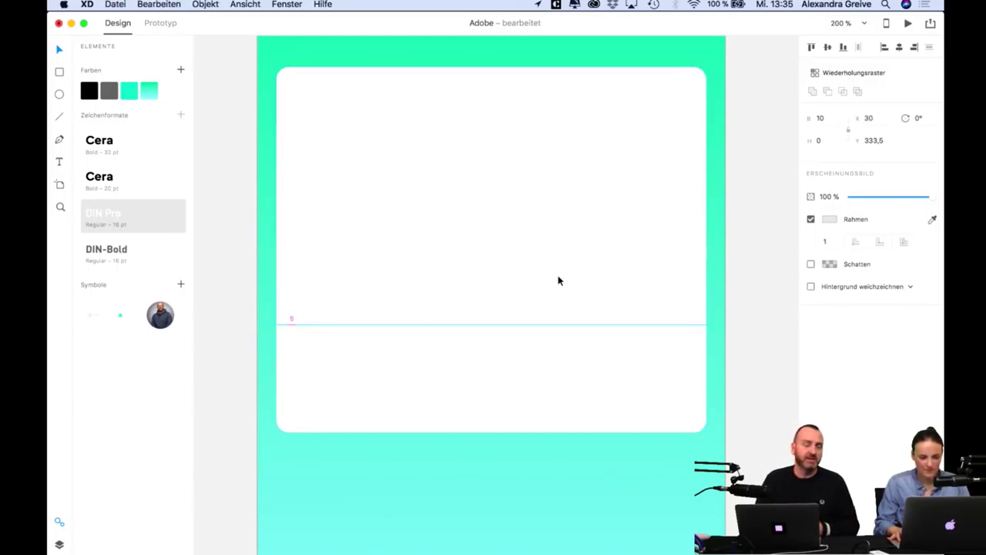
{"action": "key", "text": "Left"}
{"action": "key", "text": "Left"}
{"action": "key", "text": "Left"}
{"action": "key", "text": "Left"}
{"action": "key", "text": "Left"}
{"action": "key", "text": "Left"}
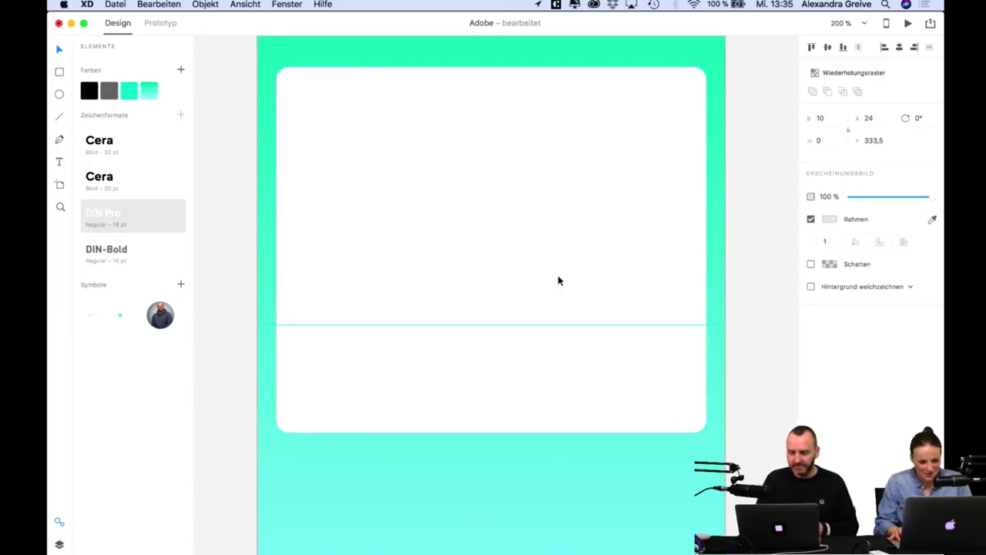
{"action": "left_click", "coordinate": [832, 220]}
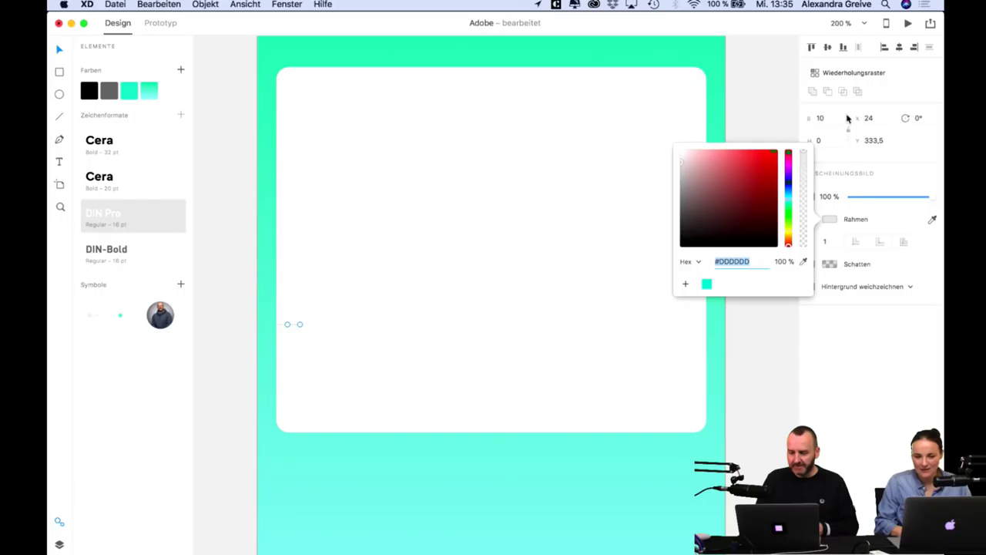
{"action": "left_click", "coordinate": [817, 118]}
{"action": "type", "text": "4"}
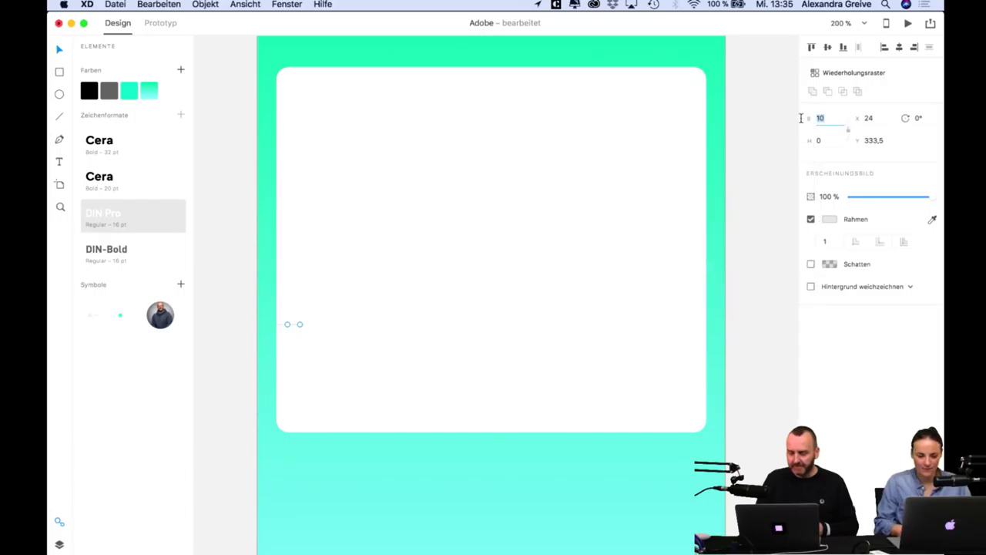
{"action": "key", "text": "Return"}
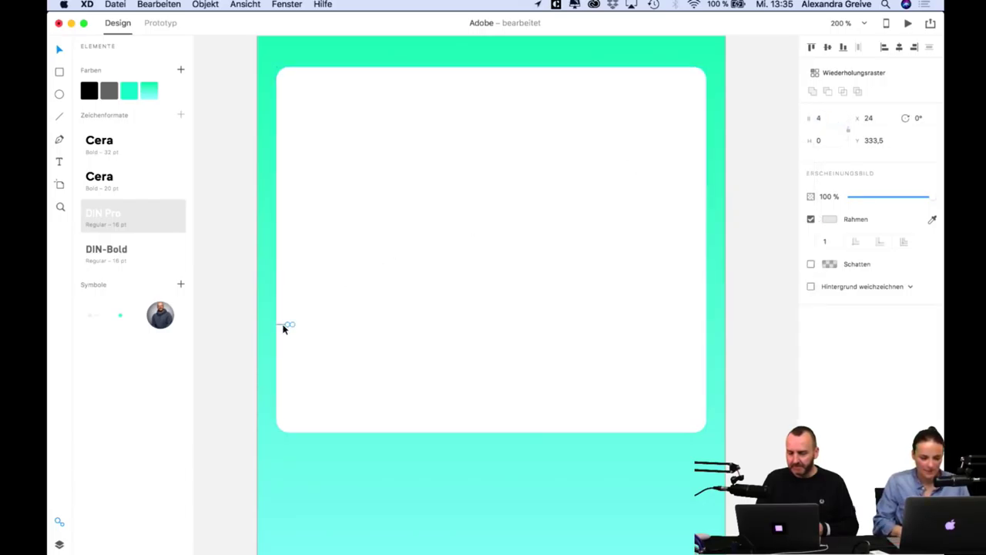
{"action": "key", "text": "super+g"}
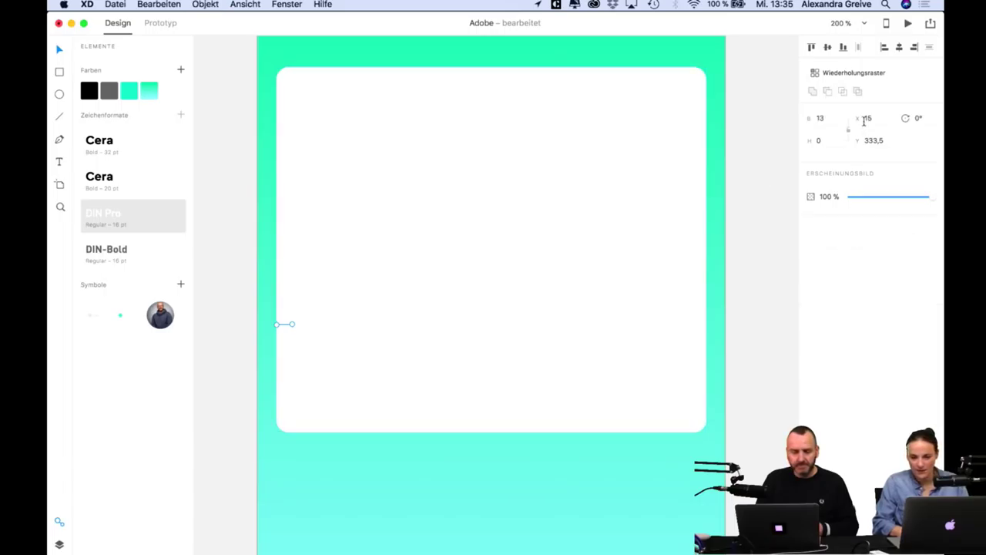
Repeat the dash across the card's full width with Repeat Grid, then ungroup the grid.
{"action": "left_click", "coordinate": [857, 75]}
{"action": "left_click_drag", "start_coordinate": [293, 324], "coordinate": [707, 335]}
{"action": "left_click", "coordinate": [737, 334]}
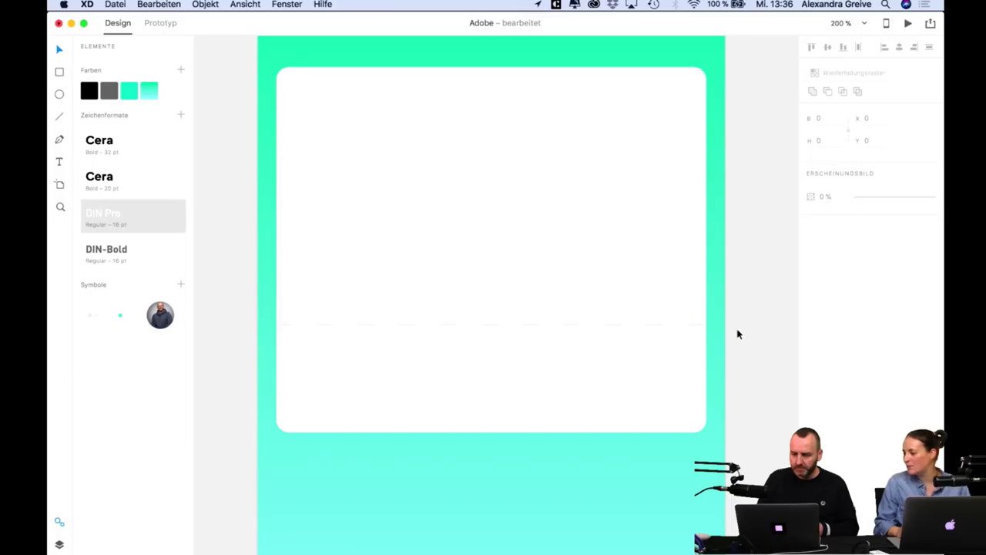
{"action": "left_click", "coordinate": [652, 331]}
{"action": "left_click", "coordinate": [653, 326]}
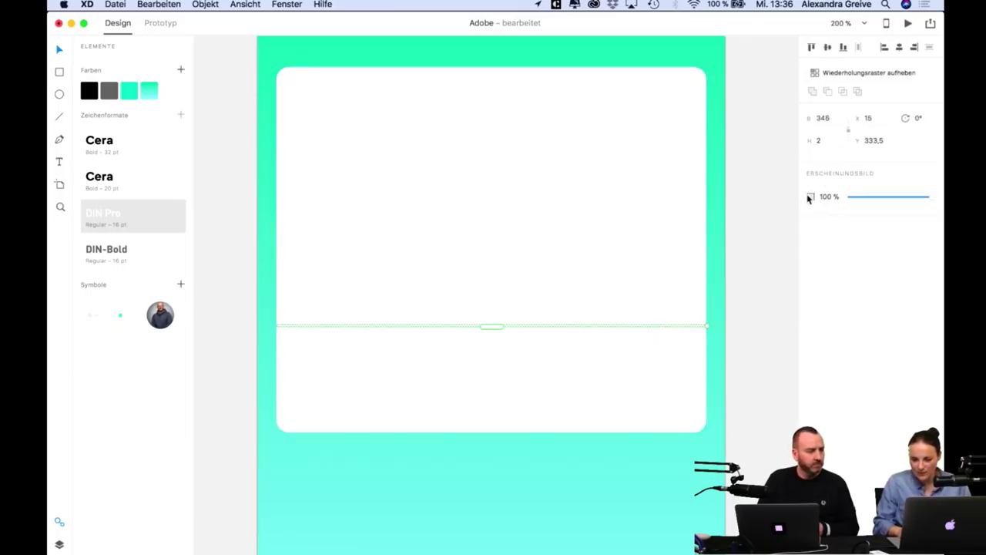
{"action": "left_click", "coordinate": [881, 72]}
{"action": "left_click", "coordinate": [740, 309]}
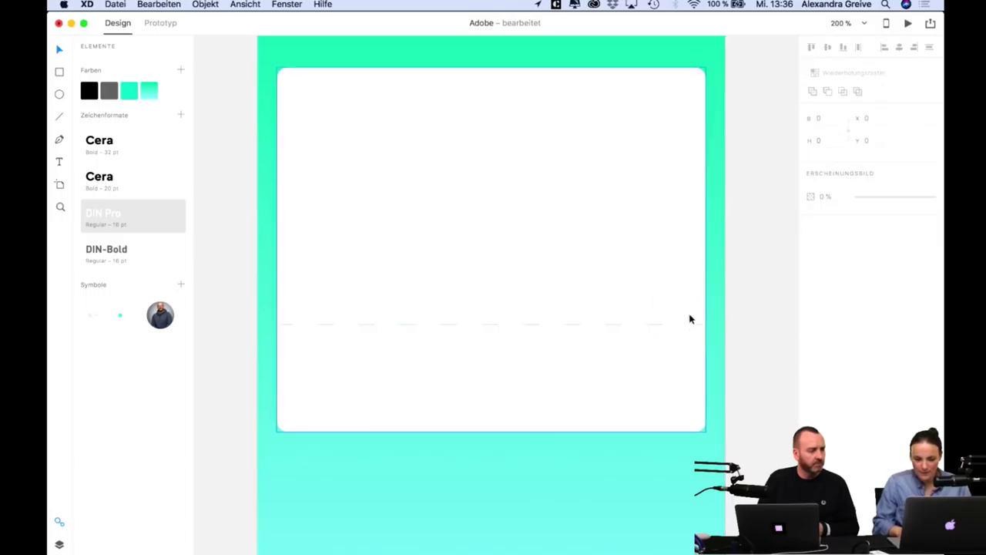
{"action": "left_click", "coordinate": [696, 325]}
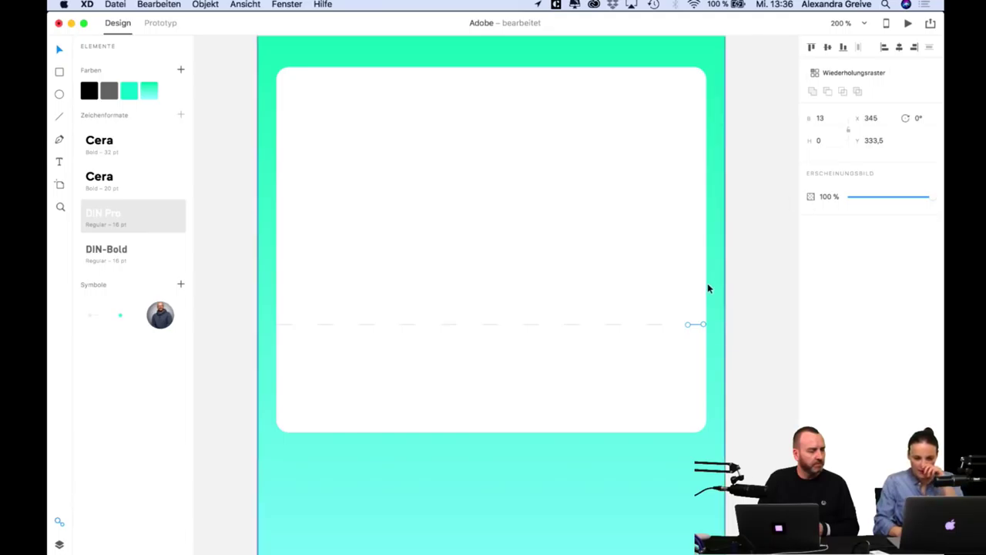
{"action": "left_click", "coordinate": [763, 362]}
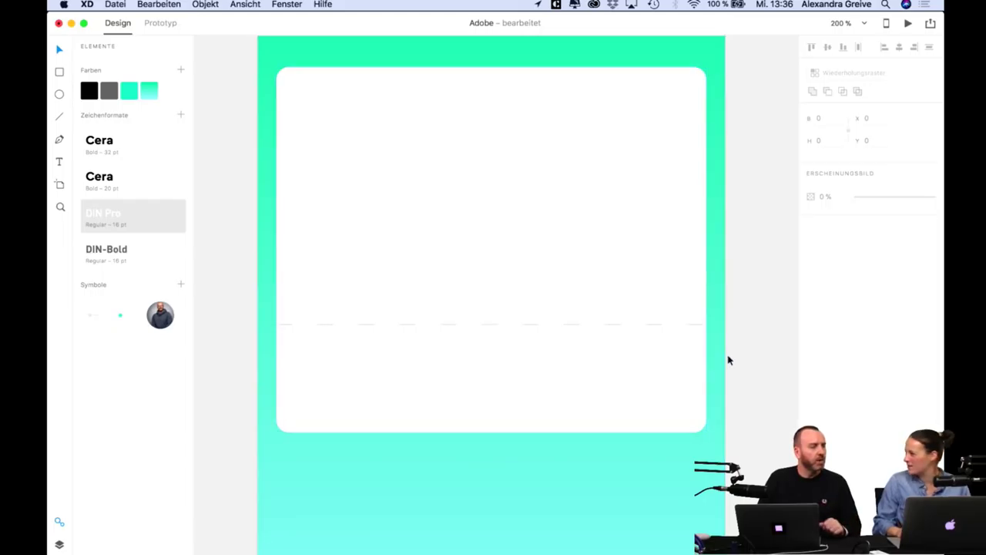
Zoom out from the Vielen Dank screen to the overview of all artboards.
{"action": "key", "text": "super+minus"}
{"action": "key", "text": "super+minus"}
{"action": "key", "text": "super+minus"}
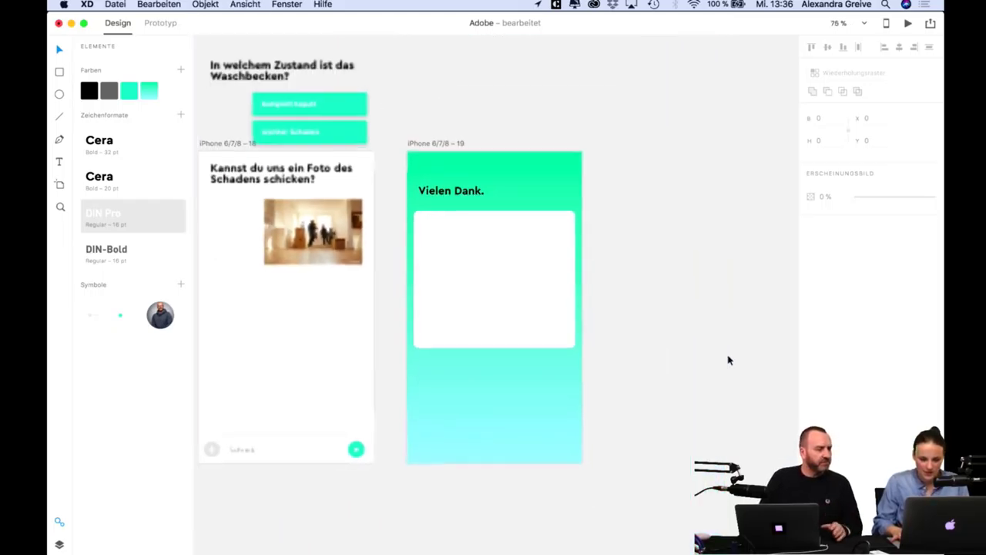
{"action": "key", "text": "super+minus"}
{"action": "scroll", "coordinate": [486, 436], "scroll_direction": "up", "scroll_amount": 1}
{"action": "scroll", "coordinate": [486, 436], "scroll_direction": "left", "scroll_amount": 1}
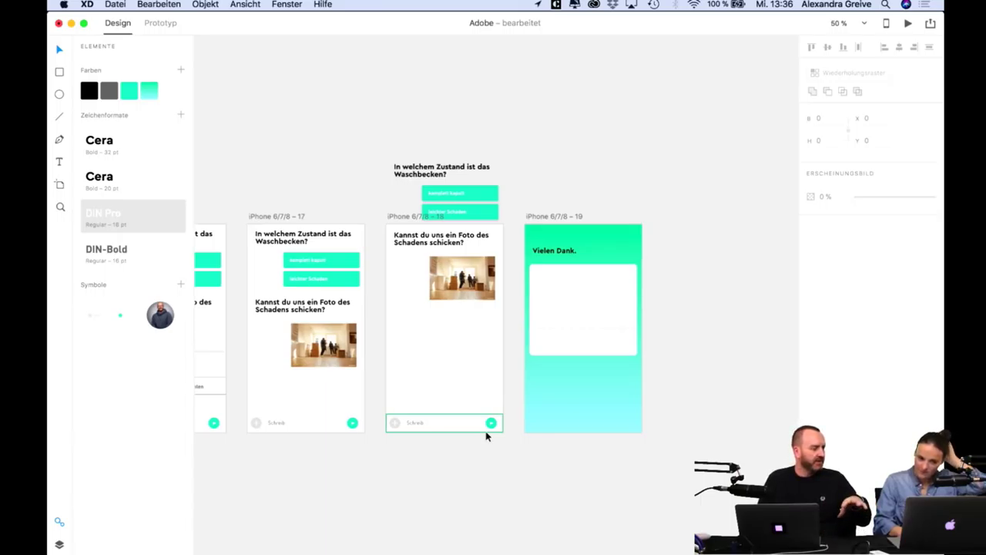
{"action": "key", "text": "super+minus"}
{"action": "key", "text": "super+minus"}
{"action": "key", "text": "super+minus"}
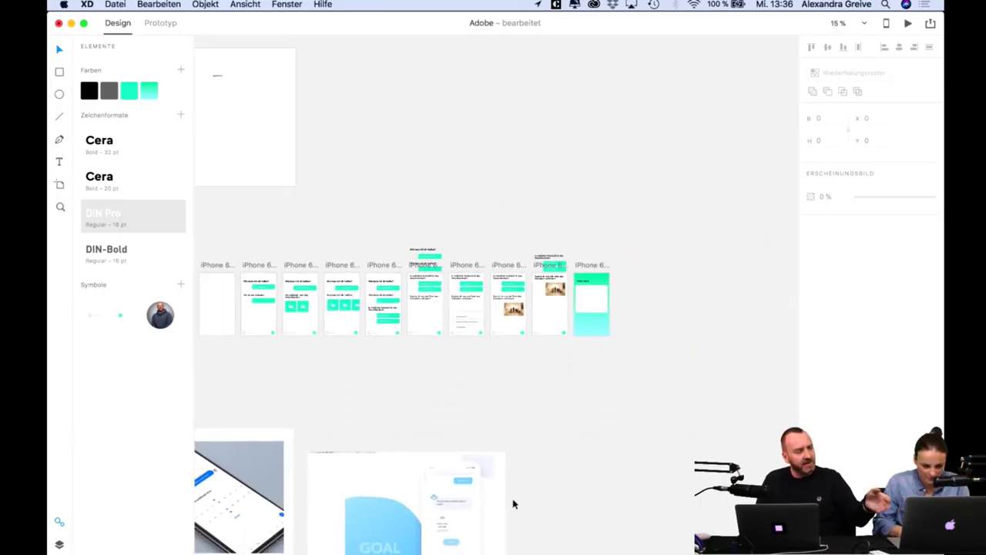
{"action": "key", "text": "super+minus"}
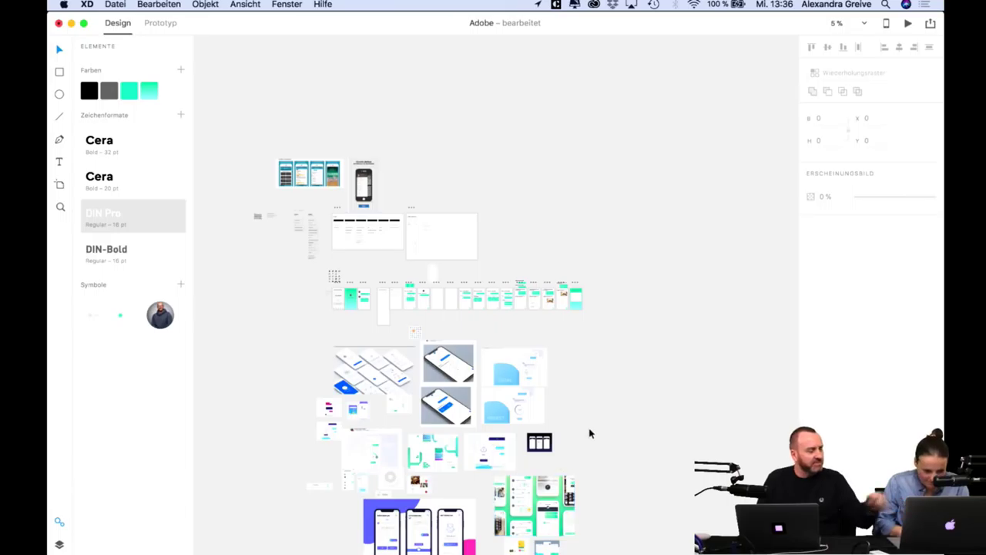
{"action": "scroll", "coordinate": [590, 434], "scroll_direction": "left", "scroll_amount": 10}
{"action": "scroll", "coordinate": [590, 434], "scroll_direction": "up", "scroll_amount": 4}
Zoom in on the feature board with the 'PHASE 1 Einzug' and 'PHASE 2' topic lists.
{"action": "key", "text": "super+plus"}
{"action": "key", "text": "super+plus"}
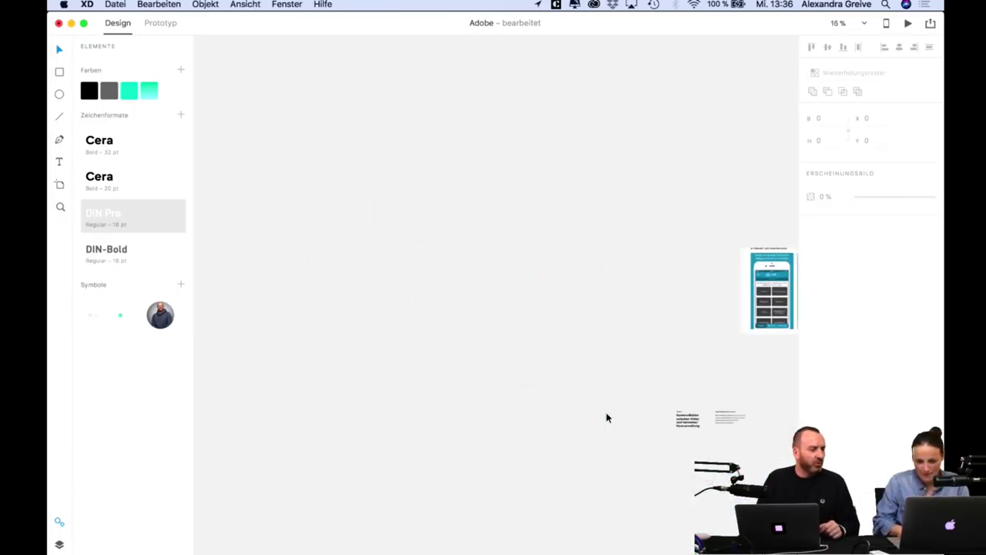
{"action": "key", "text": "super+plus"}
{"action": "key", "text": "super+plus"}
{"action": "scroll", "coordinate": [606, 417], "scroll_direction": "left", "scroll_amount": 8}
{"action": "scroll", "coordinate": [607, 417], "scroll_direction": "down", "scroll_amount": 3}
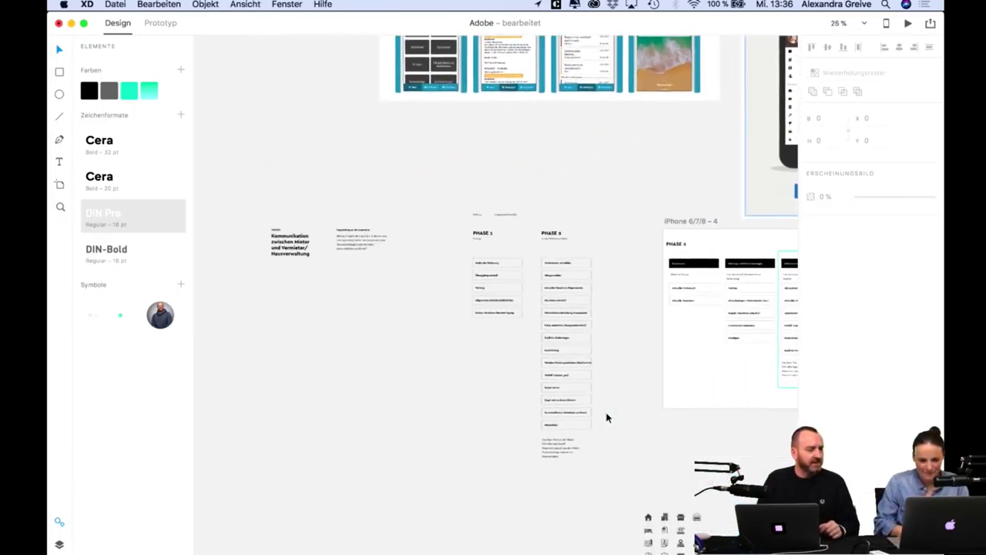
{"action": "key", "text": "super+plus"}
{"action": "key", "text": "super+plus"}
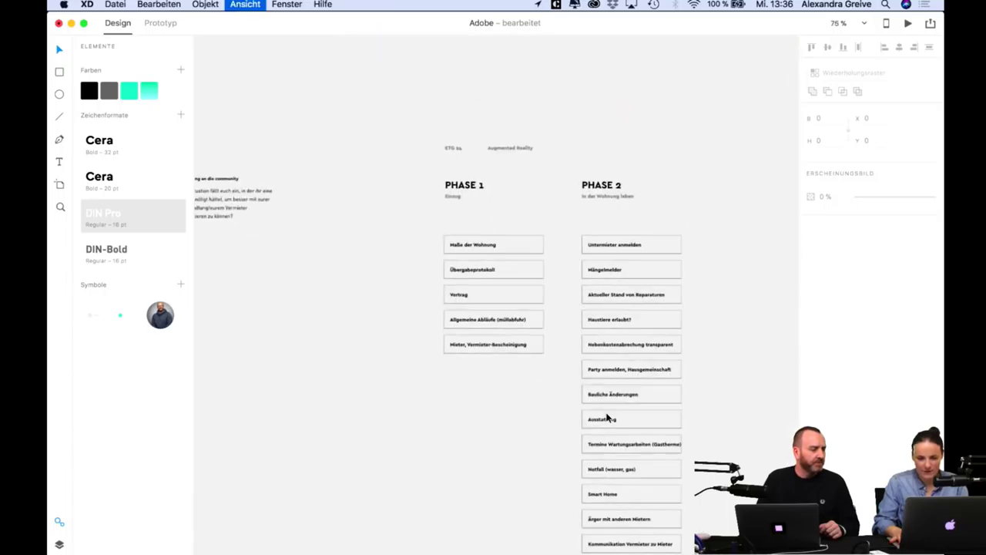
{"action": "scroll", "coordinate": [608, 416], "scroll_direction": "left", "scroll_amount": 5}
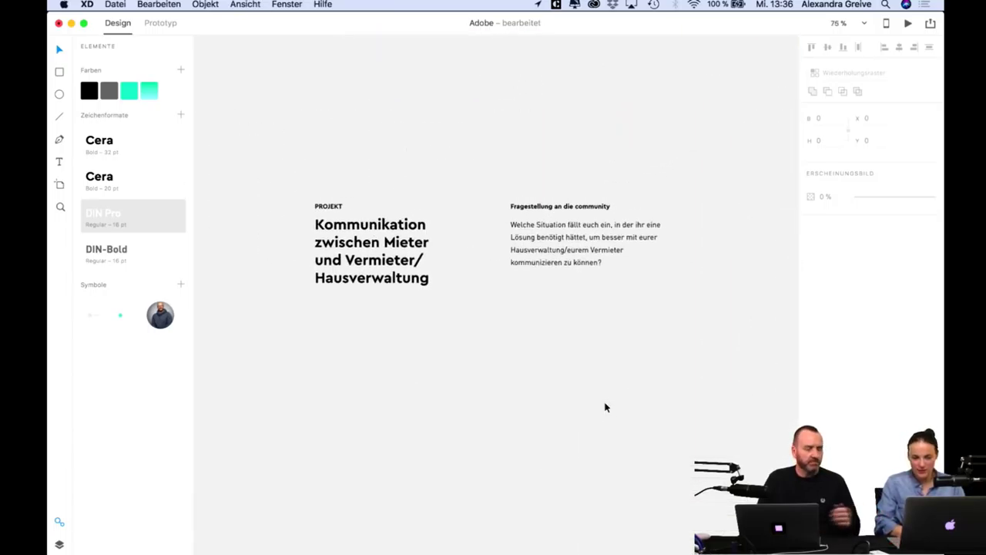
{"action": "scroll", "coordinate": [608, 409], "scroll_direction": "right", "scroll_amount": 8}
{"action": "scroll", "coordinate": [605, 407], "scroll_direction": "left", "scroll_amount": 8}
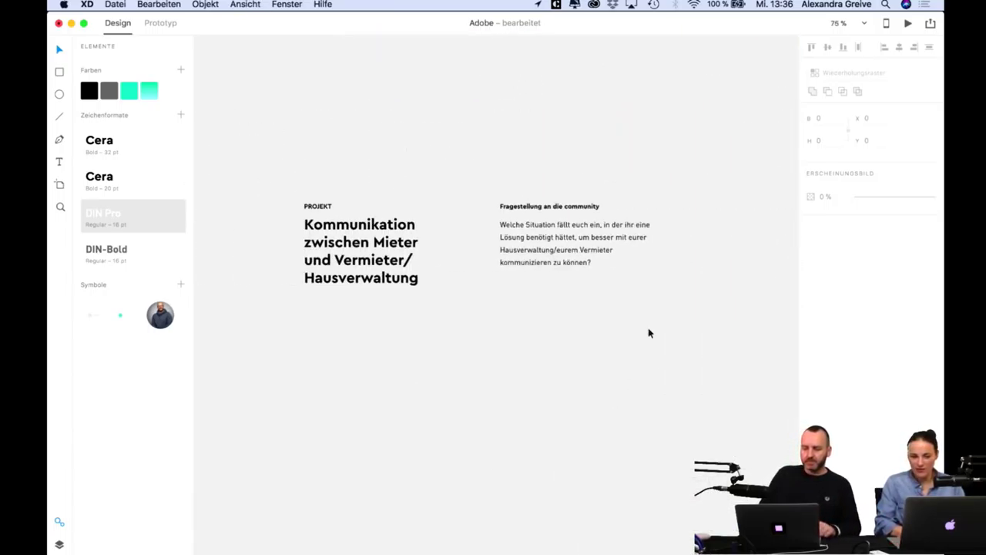
{"action": "scroll", "coordinate": [577, 308], "scroll_direction": "right", "scroll_amount": 8}
{"action": "scroll", "coordinate": [577, 309], "scroll_direction": "right", "scroll_amount": 10}
{"action": "scroll", "coordinate": [577, 309], "scroll_direction": "down", "scroll_amount": 3}
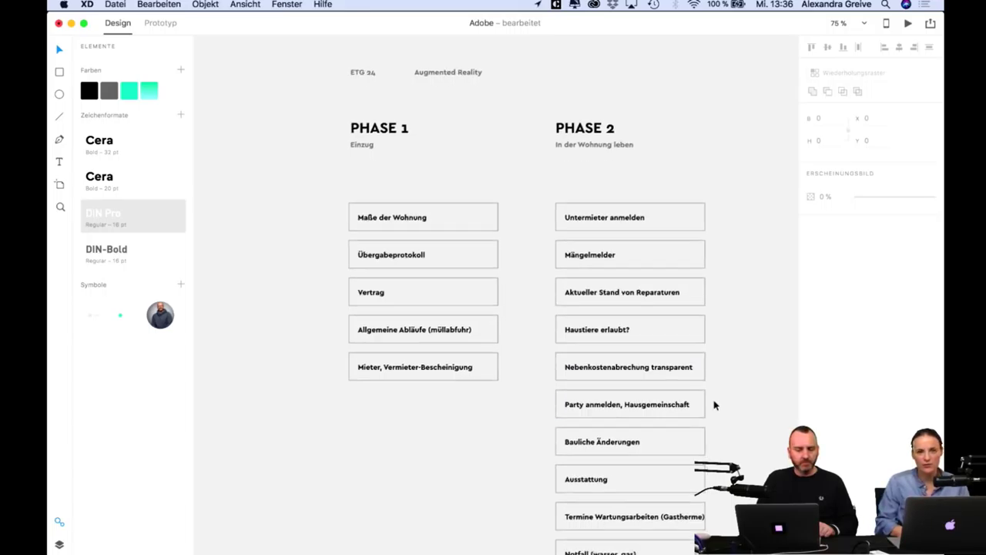
Scroll to the iPhone 6/7/8 – 4 artboard and zoom out to 33 % to show all PHASE 2 columns.
{"action": "scroll", "coordinate": [714, 406], "scroll_direction": "down", "scroll_amount": 2}
{"action": "scroll", "coordinate": [714, 405], "scroll_direction": "right", "scroll_amount": 10}
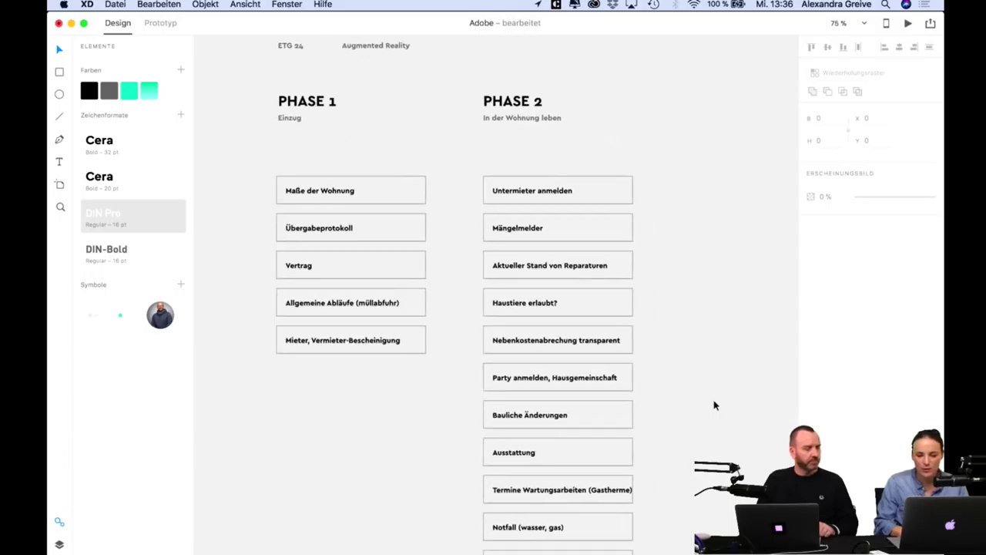
{"action": "scroll", "coordinate": [714, 405], "scroll_direction": "right", "scroll_amount": 8}
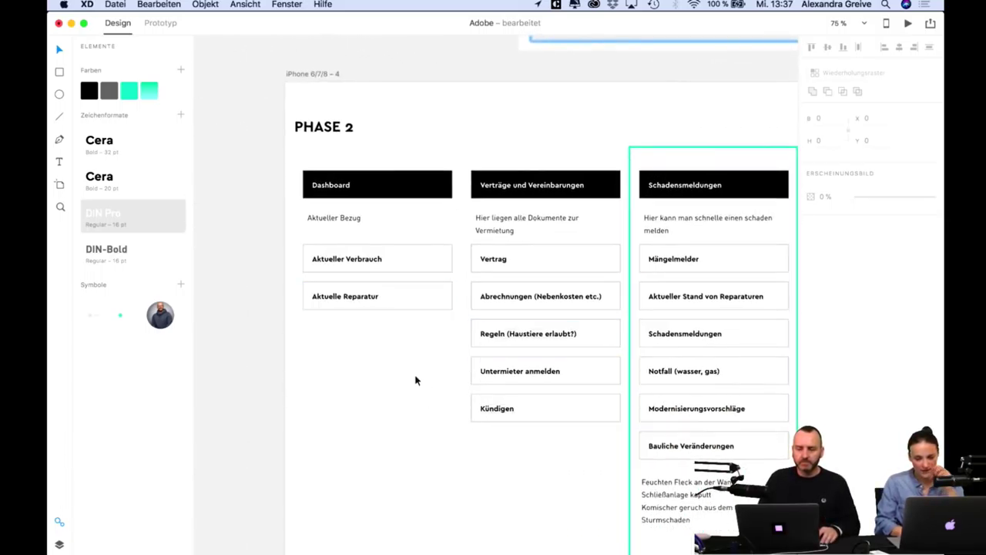
{"action": "scroll", "coordinate": [416, 378], "scroll_direction": "right", "scroll_amount": 4}
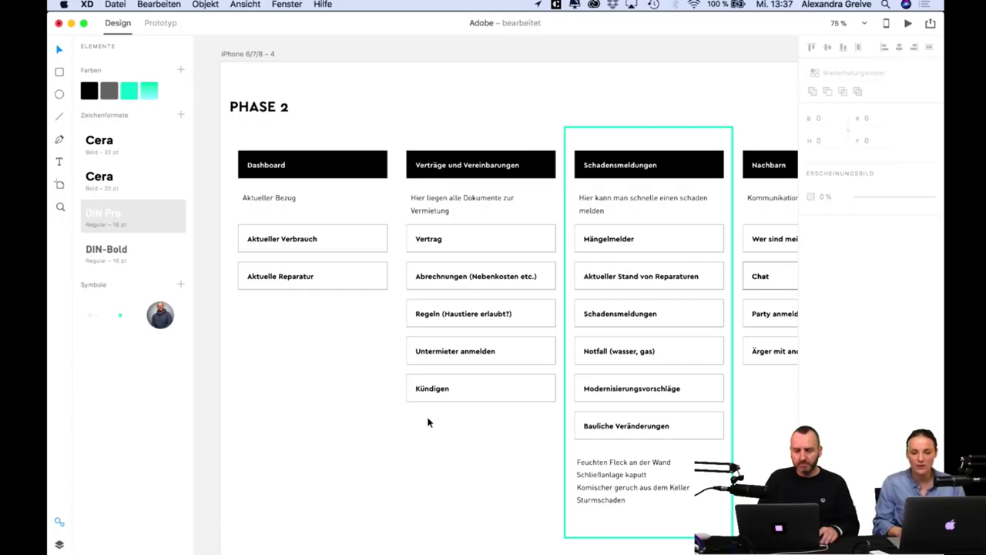
{"action": "scroll", "coordinate": [429, 423], "scroll_direction": "down", "scroll_amount": 2}
{"action": "scroll", "coordinate": [429, 422], "scroll_direction": "right", "scroll_amount": 3}
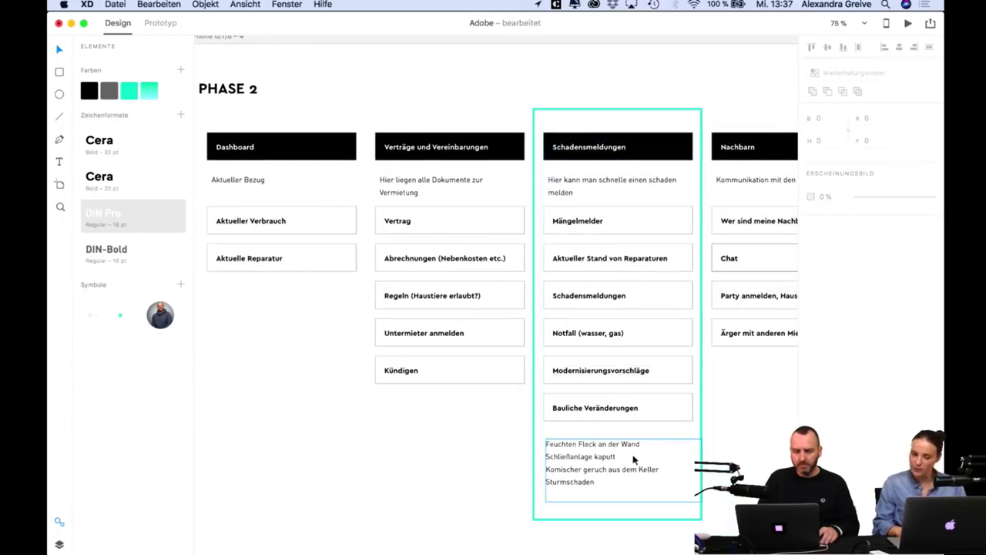
{"action": "scroll", "coordinate": [633, 460], "scroll_direction": "down", "scroll_amount": 3}
{"action": "scroll", "coordinate": [633, 459], "scroll_direction": "right", "scroll_amount": 1}
{"action": "key", "text": "super+minus"}
{"action": "key", "text": "super+minus"}
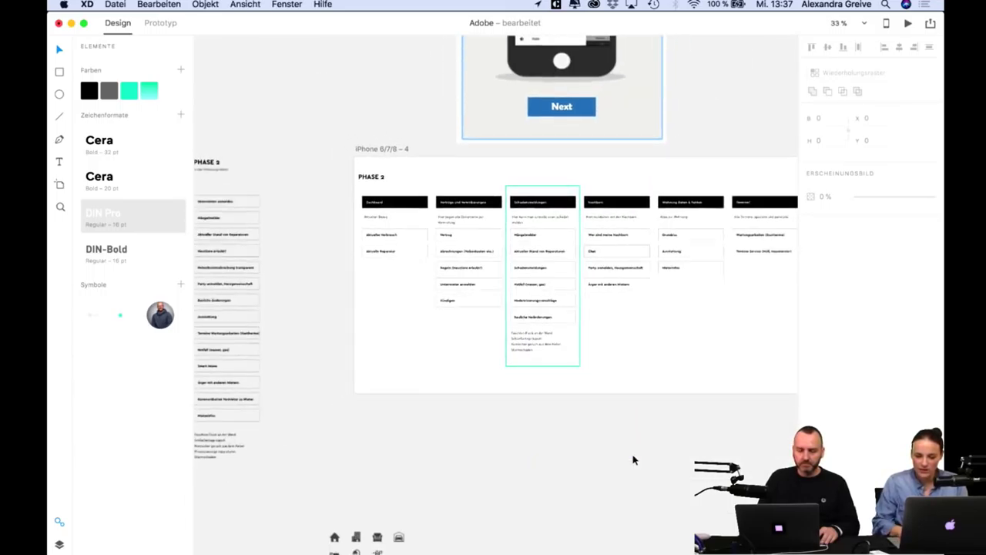
Zoom to 50 % and scroll along the chat artboards to screens 3, 6, 7 and 12.
{"action": "scroll", "coordinate": [634, 460], "scroll_direction": "down", "scroll_amount": 3}
{"action": "scroll", "coordinate": [633, 460], "scroll_direction": "left", "scroll_amount": 2}
{"action": "scroll", "coordinate": [633, 460], "scroll_direction": "down", "scroll_amount": 10}
{"action": "scroll", "coordinate": [633, 460], "scroll_direction": "left", "scroll_amount": 2}
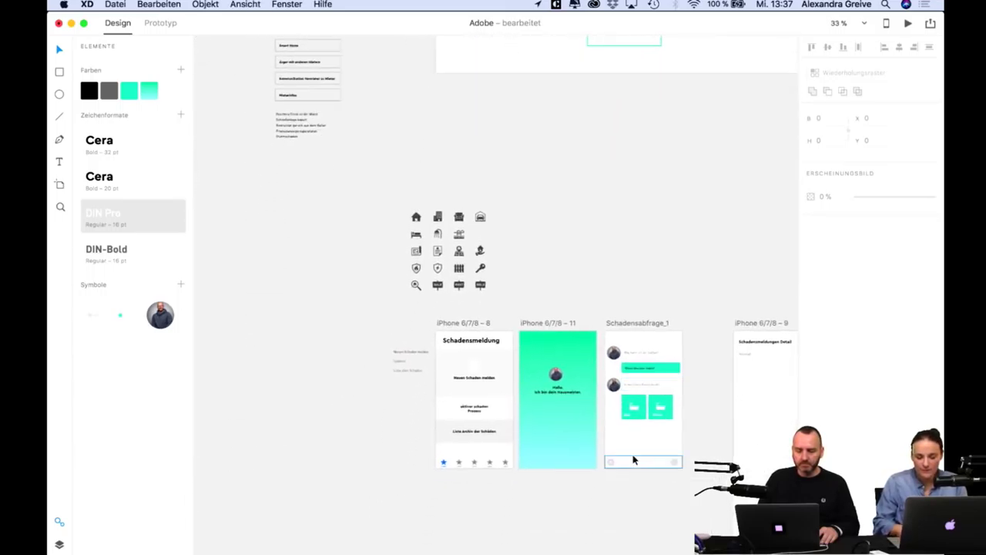
{"action": "key", "text": "super+plus"}
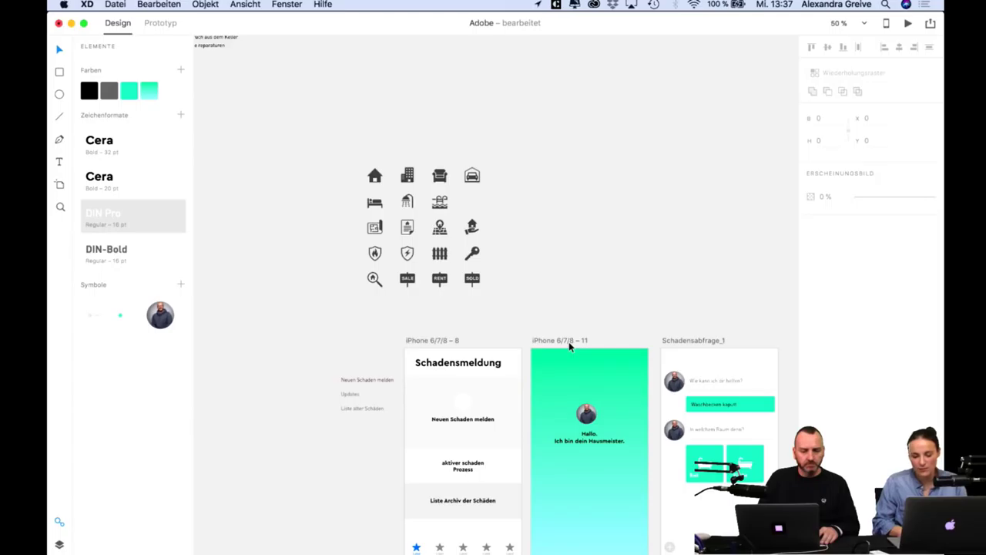
{"action": "scroll", "coordinate": [569, 342], "scroll_direction": "down", "scroll_amount": 3}
{"action": "scroll", "coordinate": [568, 341], "scroll_direction": "right", "scroll_amount": 1}
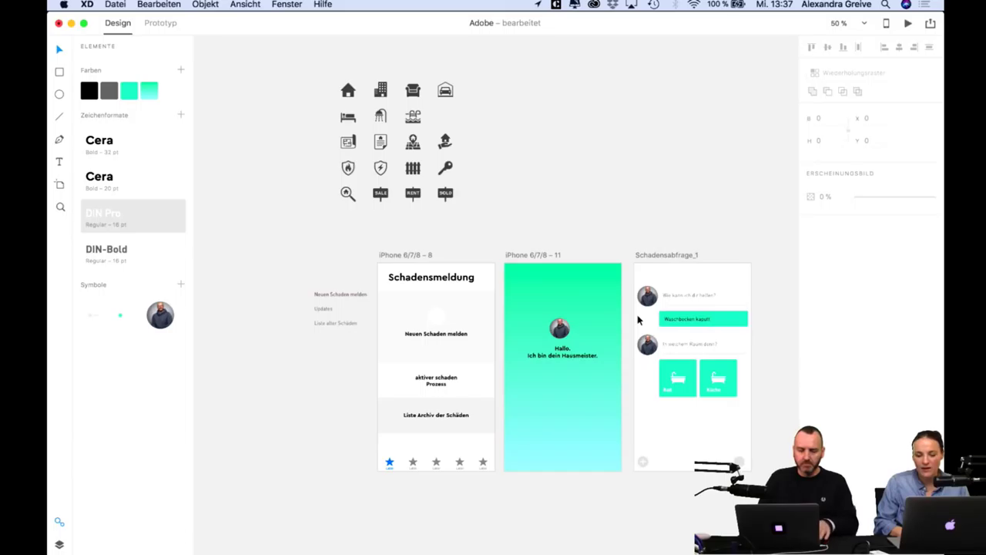
{"action": "scroll", "coordinate": [639, 319], "scroll_direction": "right", "scroll_amount": 5}
{"action": "scroll", "coordinate": [637, 319], "scroll_direction": "right", "scroll_amount": 18}
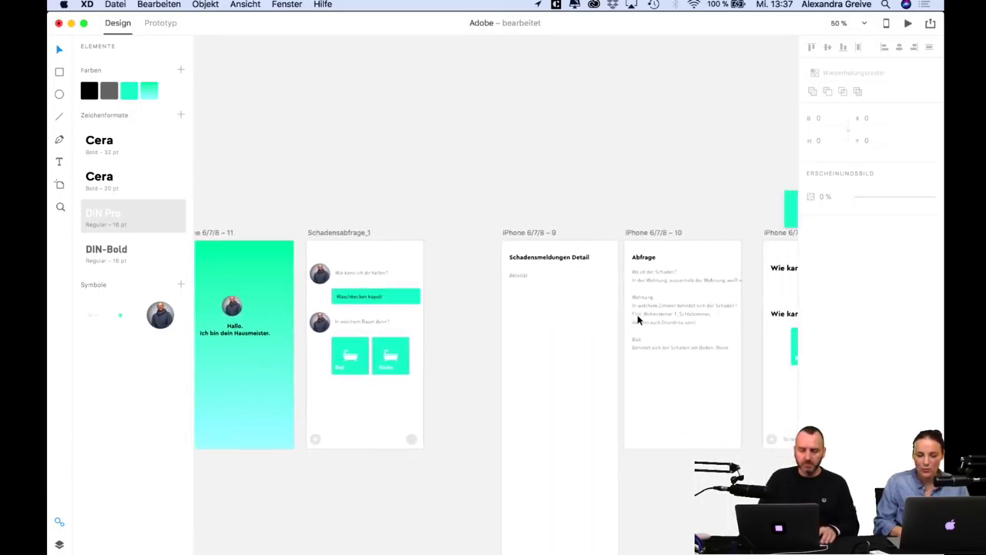
{"action": "scroll", "coordinate": [696, 385], "scroll_direction": "right", "scroll_amount": 8}
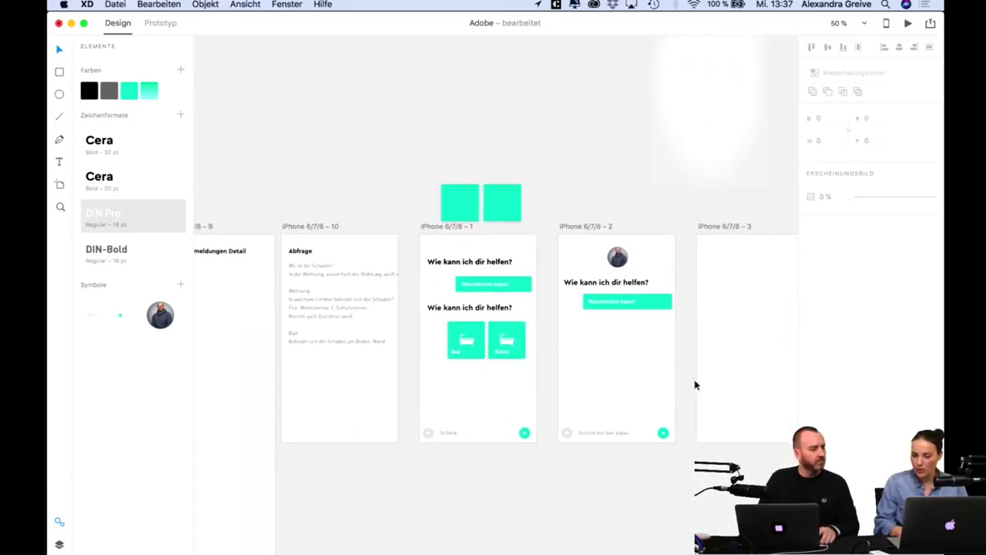
{"action": "scroll", "coordinate": [695, 385], "scroll_direction": "right", "scroll_amount": 13}
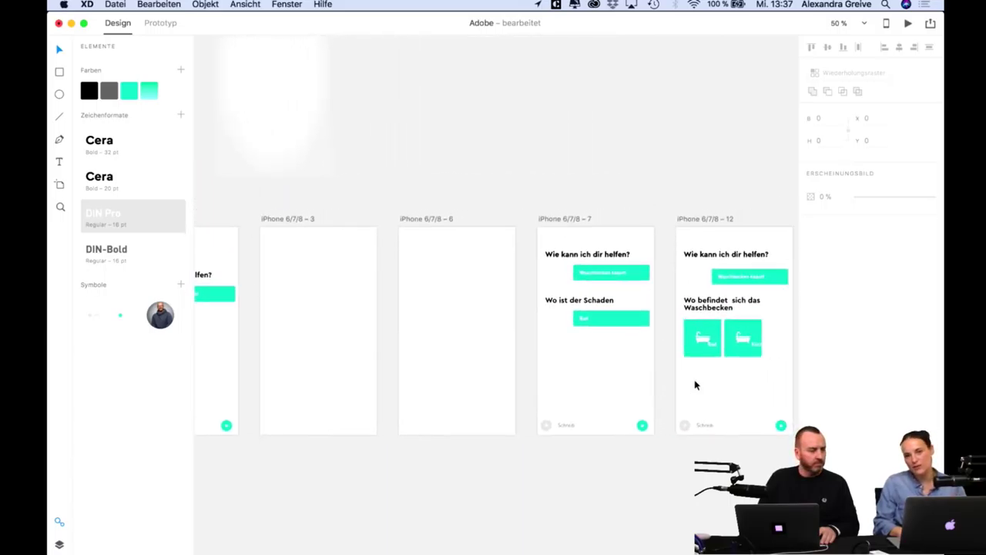
{"action": "scroll", "coordinate": [696, 385], "scroll_direction": "right", "scroll_amount": 1}
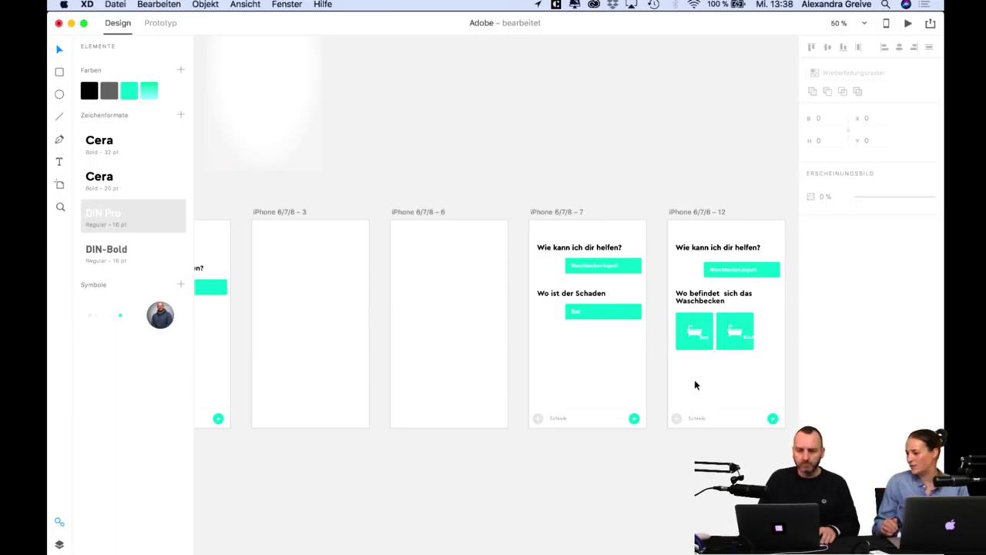
{"action": "scroll", "coordinate": [645, 403], "scroll_direction": "right", "scroll_amount": 3}
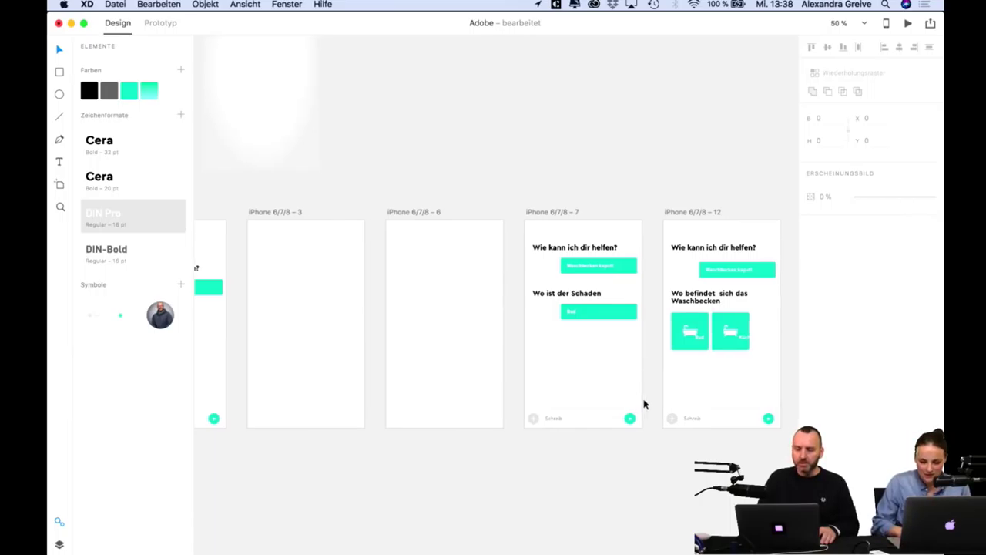
{"action": "scroll", "coordinate": [657, 442], "scroll_direction": "down", "scroll_amount": 2}
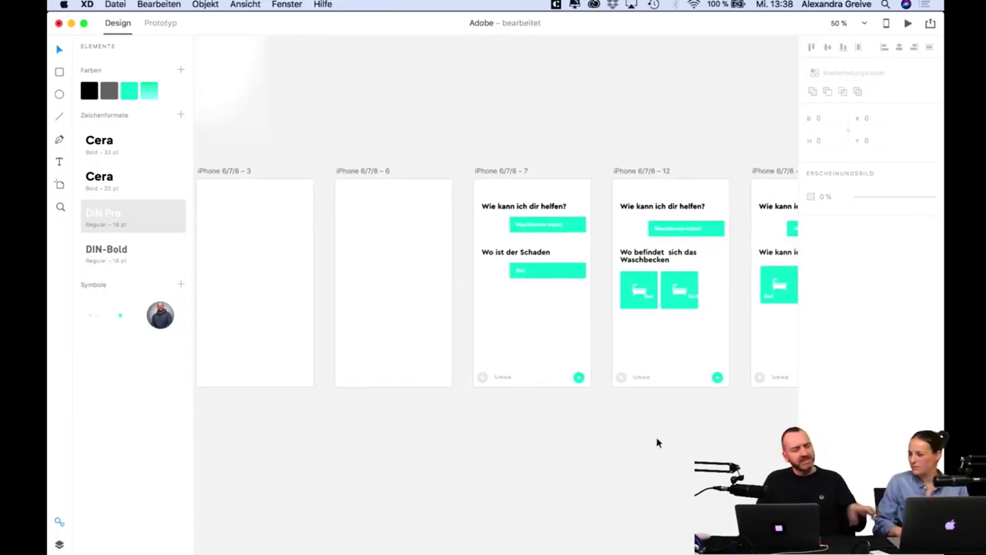
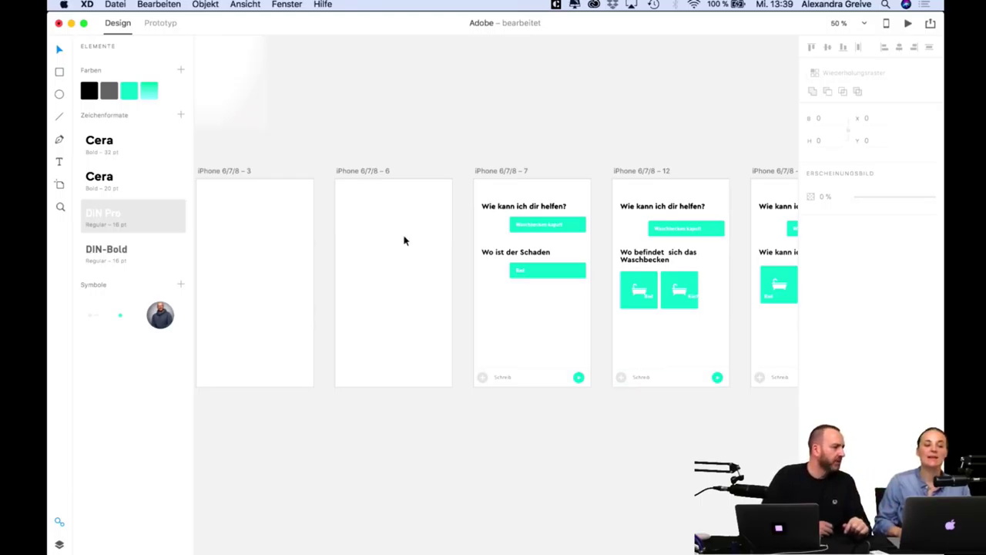
Switch to Prototype mode and select the Bad answer button on iPhone 6/7/8 – 7.
{"action": "left_click", "coordinate": [160, 24]}
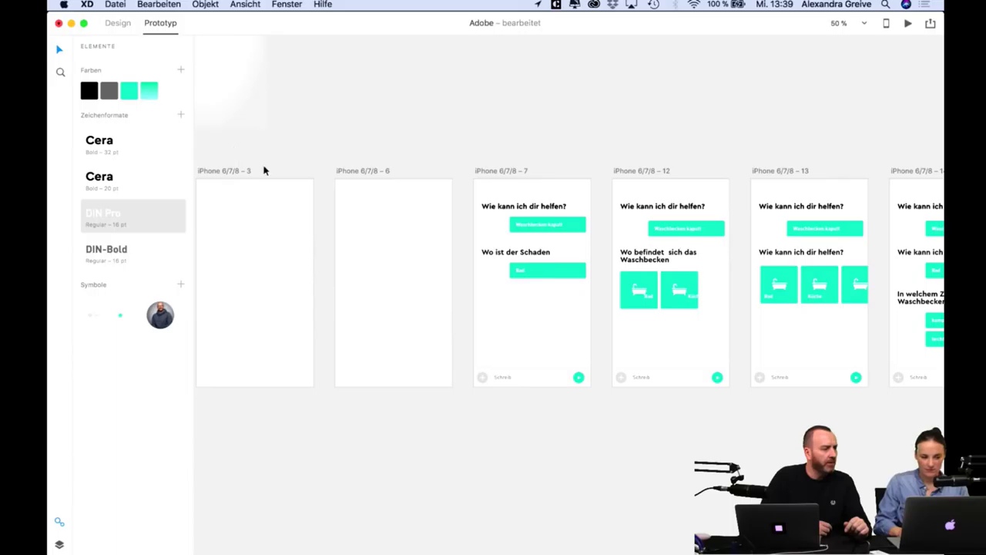
{"action": "left_click", "coordinate": [484, 183]}
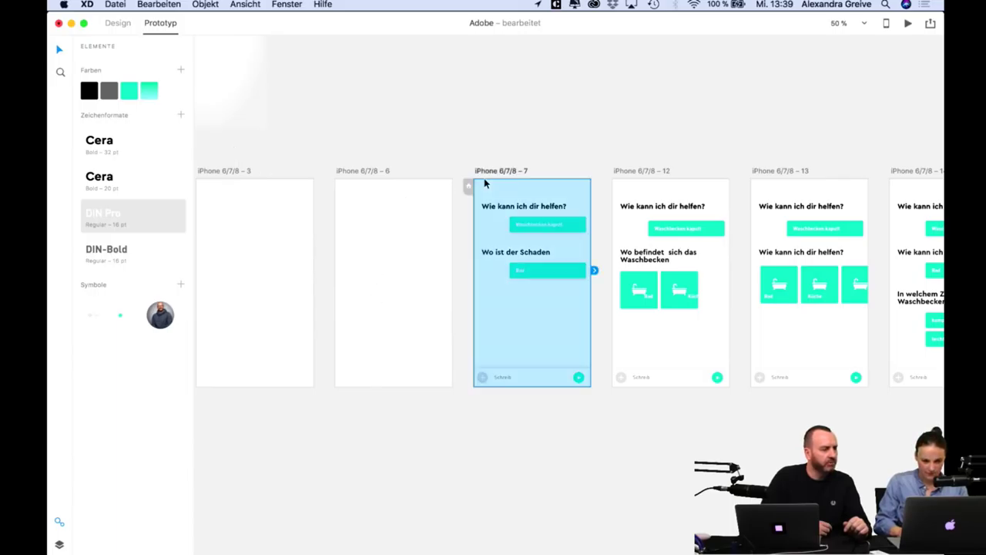
{"action": "left_click", "coordinate": [599, 293]}
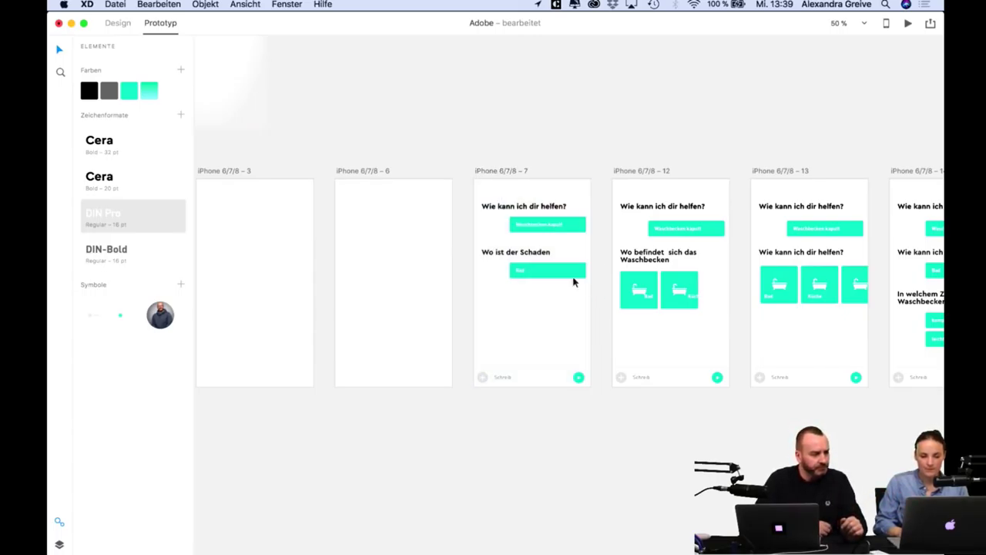
{"action": "left_click", "coordinate": [554, 269]}
Check the Bad button's existing interaction, then select the Bad bathtub tile on screen 13.
{"action": "left_click", "coordinate": [590, 271]}
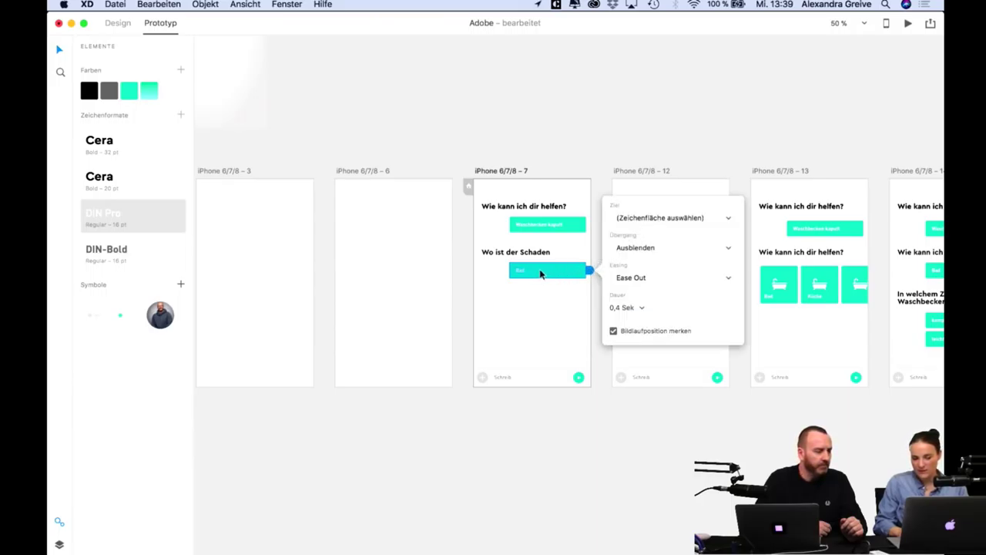
{"action": "left_click", "coordinate": [785, 408]}
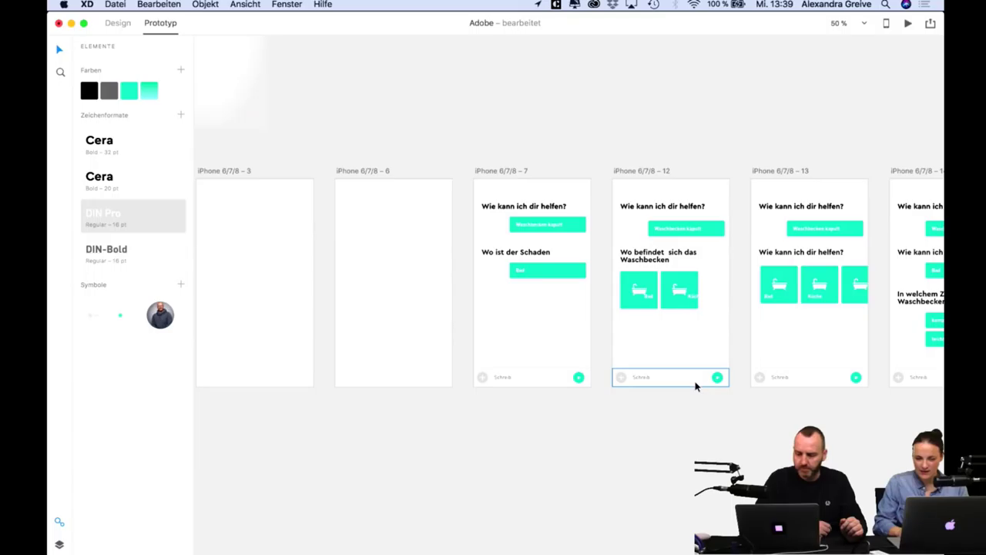
{"action": "scroll", "coordinate": [646, 309], "scroll_direction": "right", "scroll_amount": 5}
{"action": "left_click", "coordinate": [633, 305]}
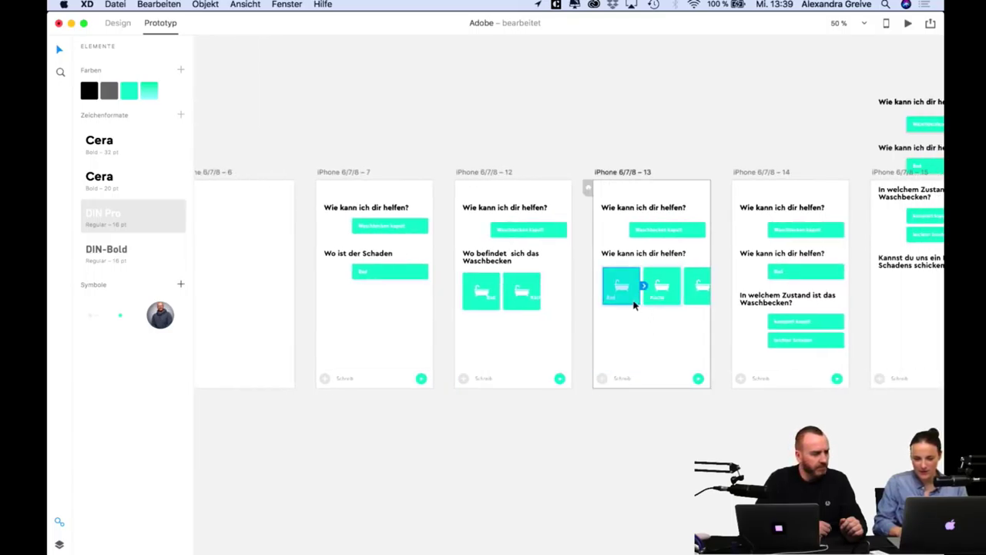
Link the Bad tile to iPhone 6/7/8 – 14 using Ausblenden, Ease Out, 0,4 Sek.
{"action": "left_click", "coordinate": [644, 285]}
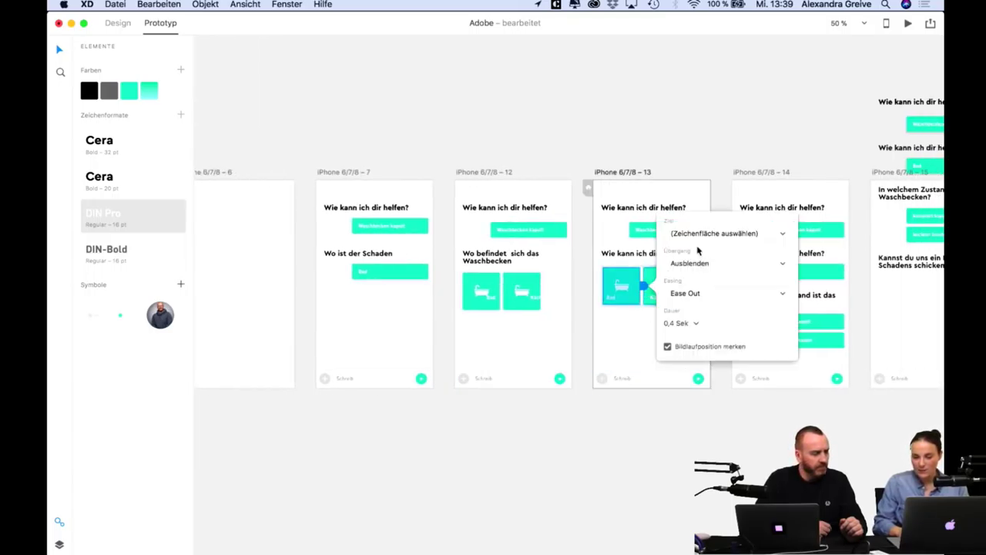
{"action": "left_click", "coordinate": [720, 234]}
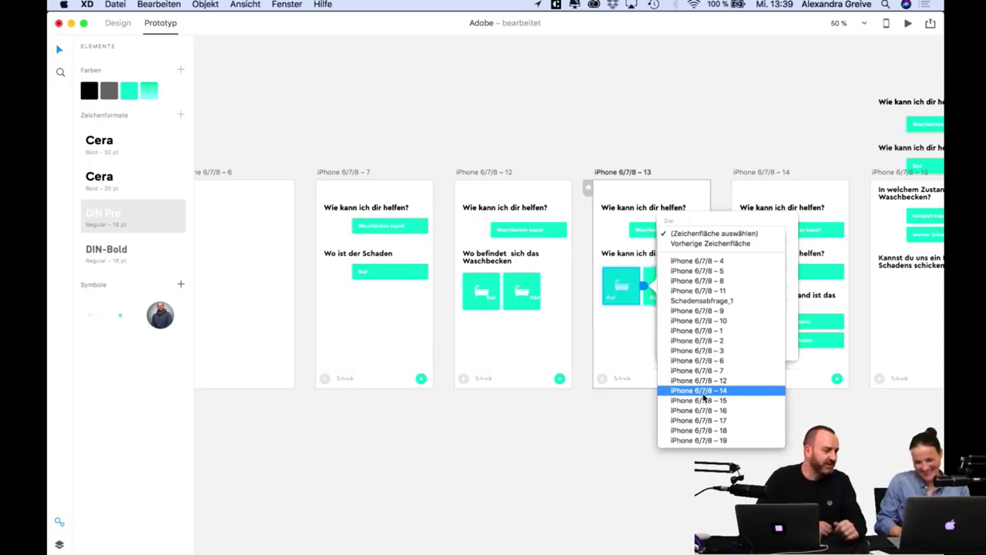
{"action": "scroll", "coordinate": [703, 398], "scroll_direction": "down", "scroll_amount": 1}
{"action": "key", "text": "Escape"}
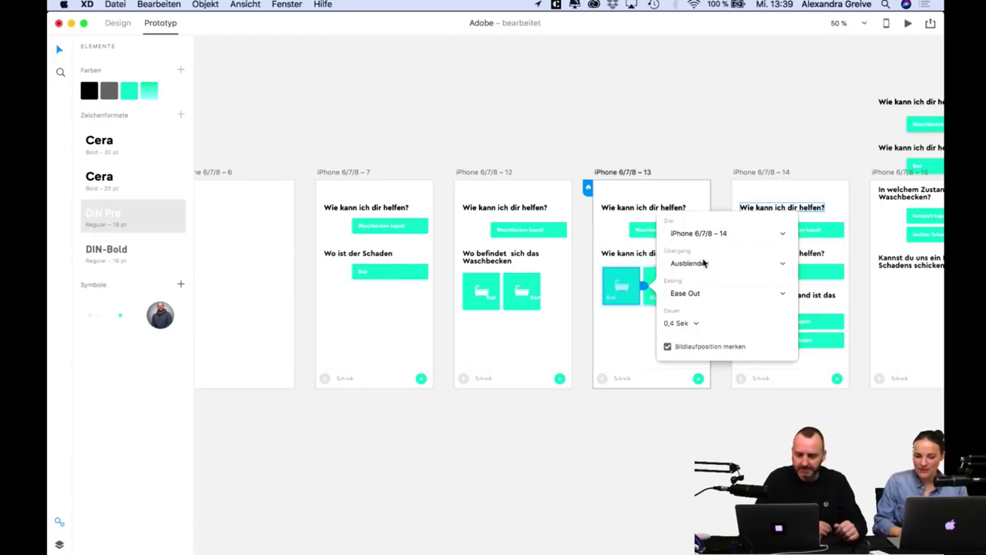
{"action": "left_click", "coordinate": [684, 266]}
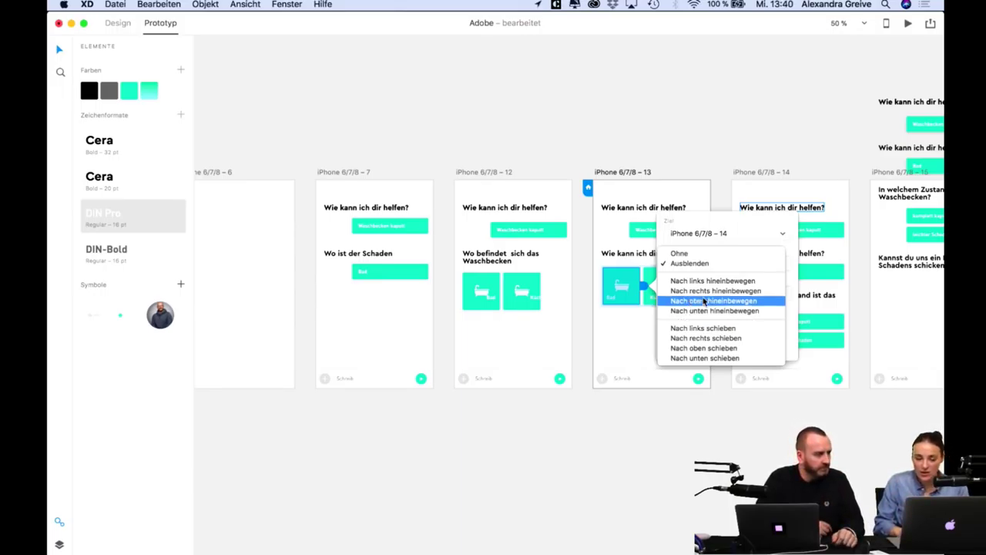
{"action": "left_click", "coordinate": [792, 247]}
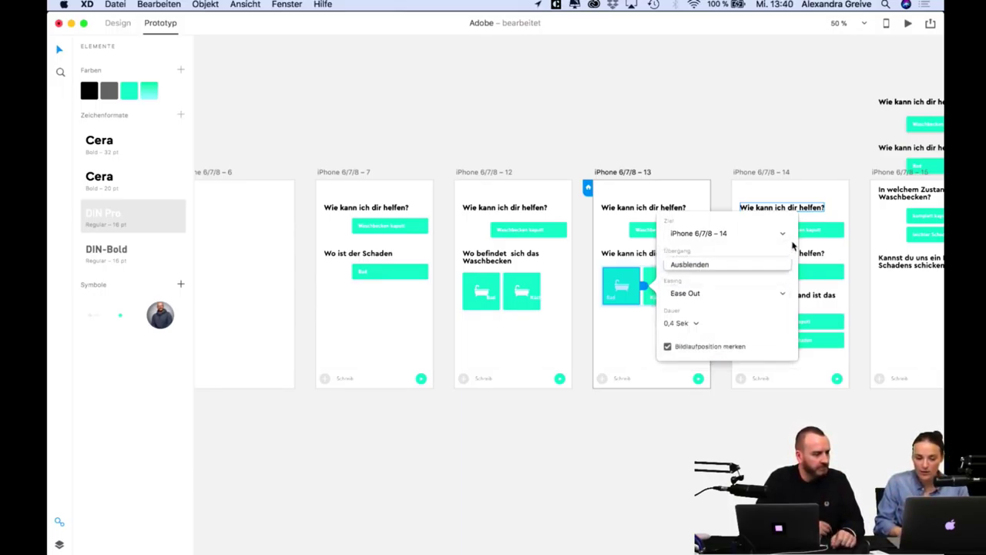
{"action": "left_click", "coordinate": [704, 296]}
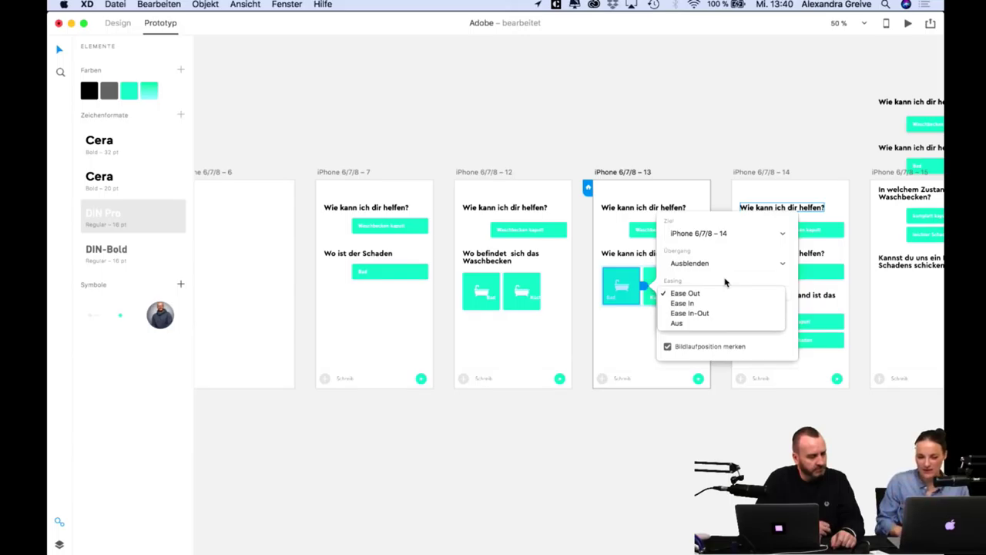
{"action": "left_click", "coordinate": [724, 282]}
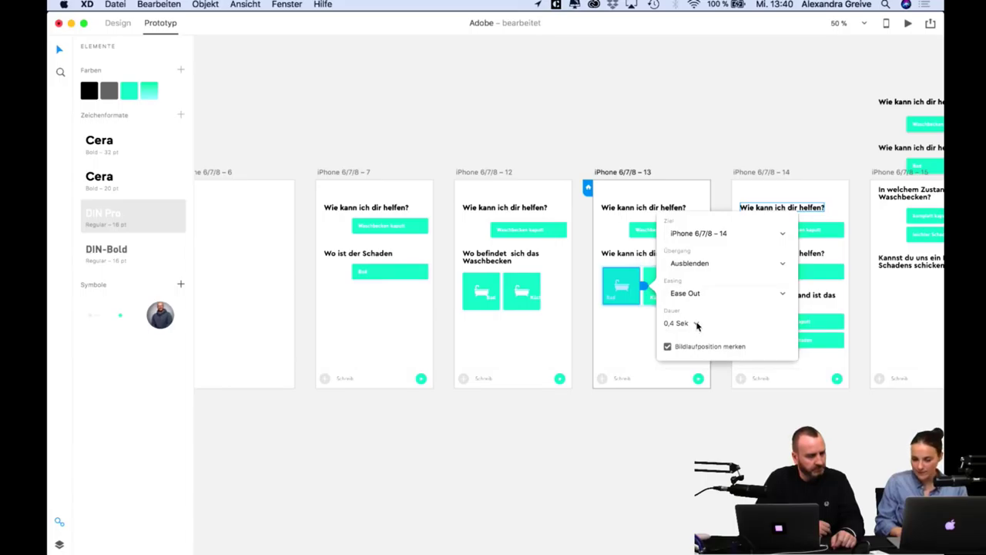
{"action": "left_click", "coordinate": [705, 401]}
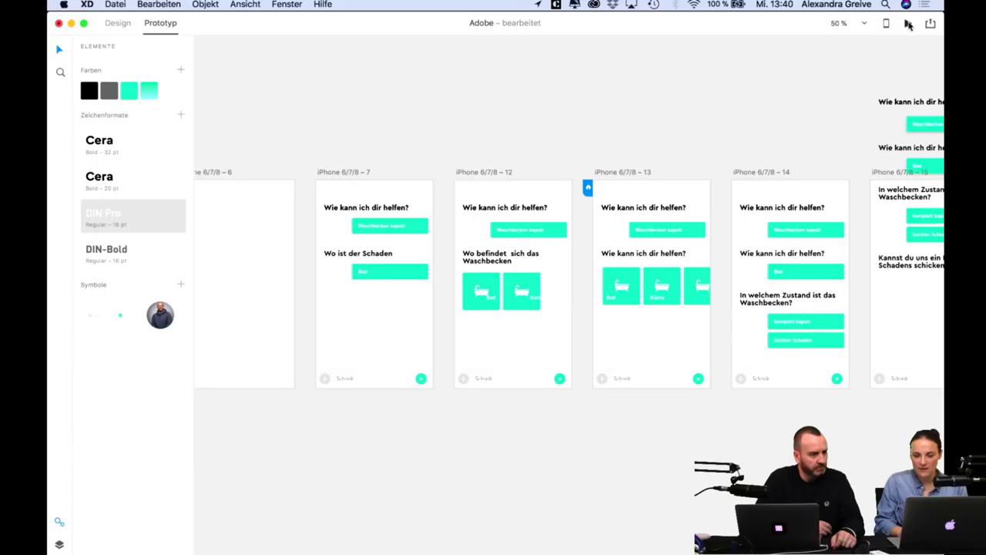
{"action": "left_click", "coordinate": [909, 26]}
{"action": "left_click", "coordinate": [113, 263]}
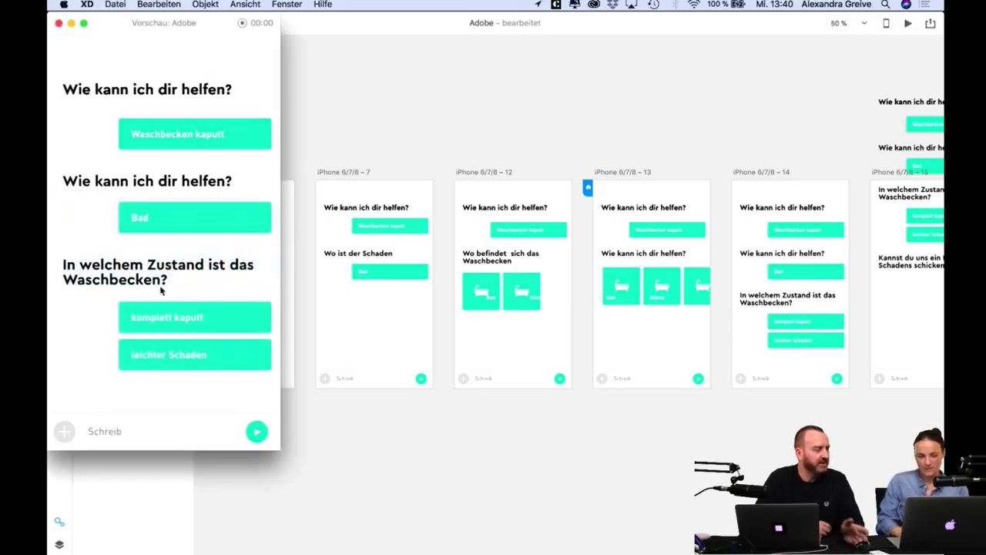
{"action": "left_click", "coordinate": [387, 488]}
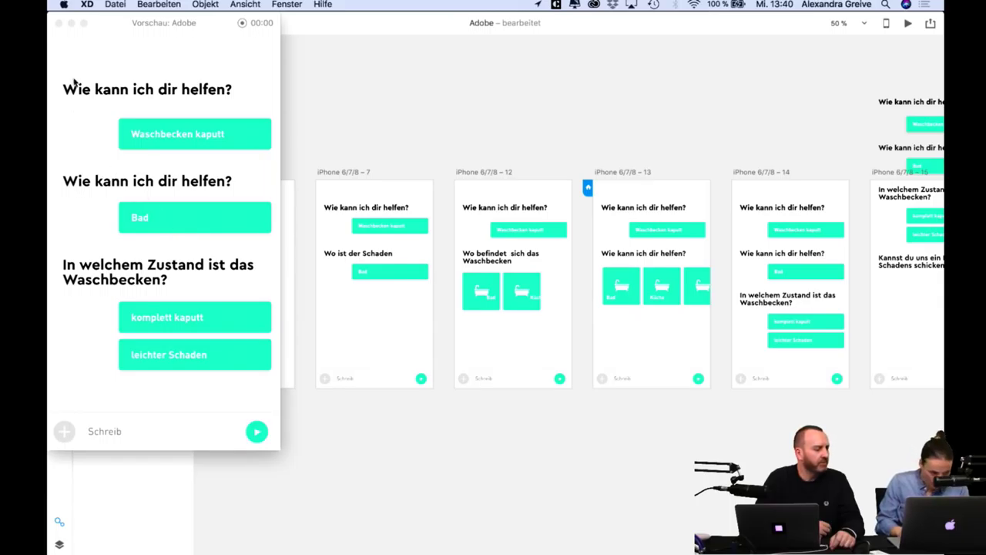
{"action": "left_click", "coordinate": [59, 23]}
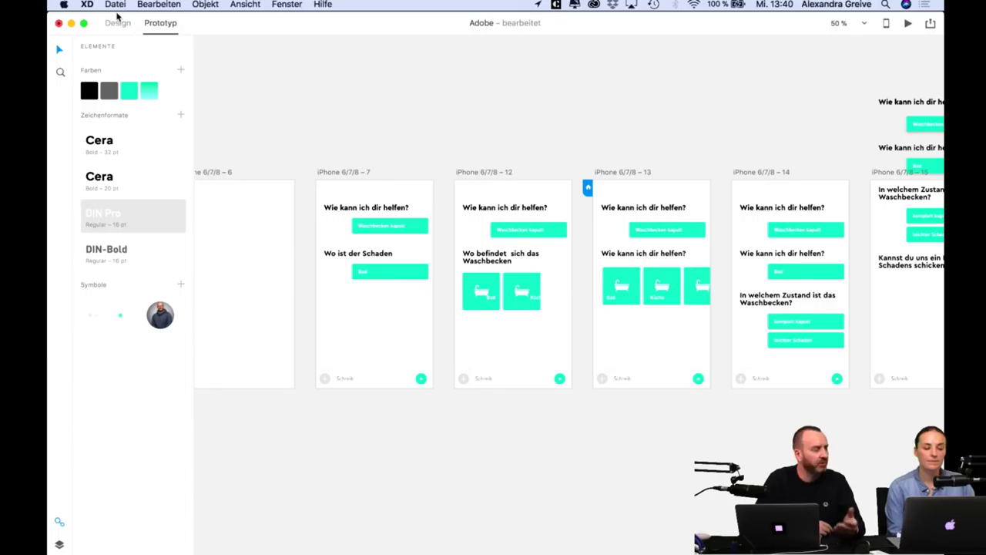
Return to Design mode and scroll left to artboards iPhone 6/7/8 – 1 to 3.
{"action": "left_click", "coordinate": [118, 24]}
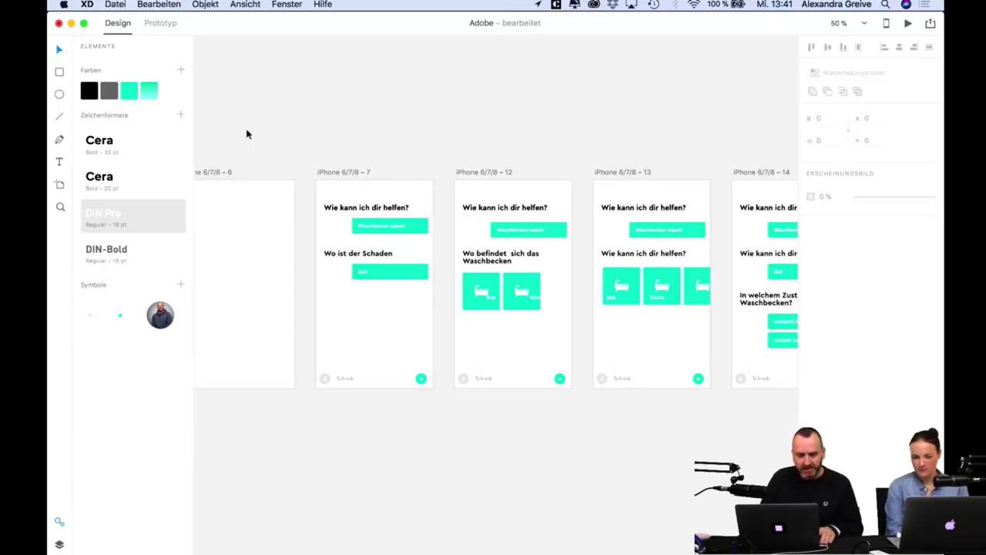
{"action": "scroll", "coordinate": [329, 324], "scroll_direction": "left", "scroll_amount": 10}
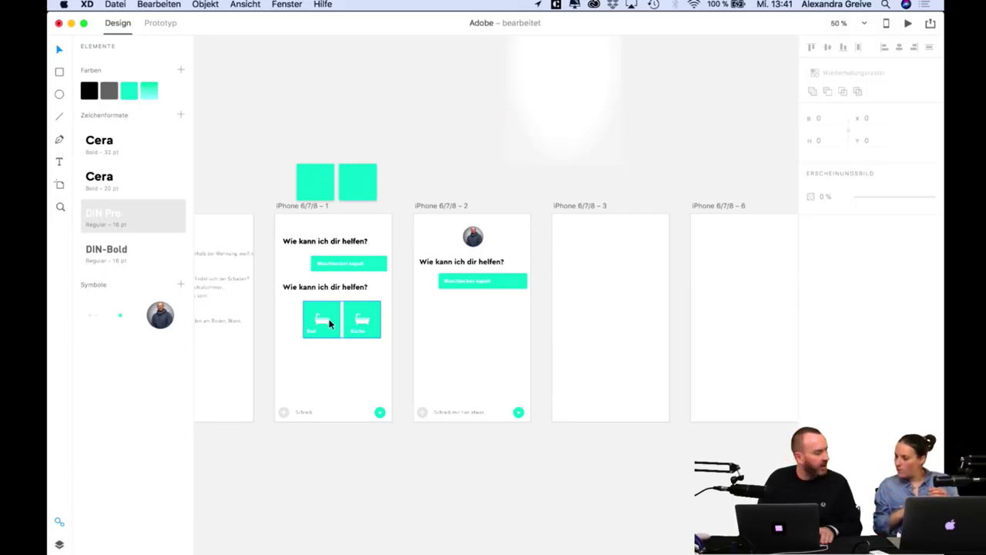
Bring Chrome to the front and load the portfolio website in a new tab.
{"action": "mouse_move", "coordinate": [179, 539]}
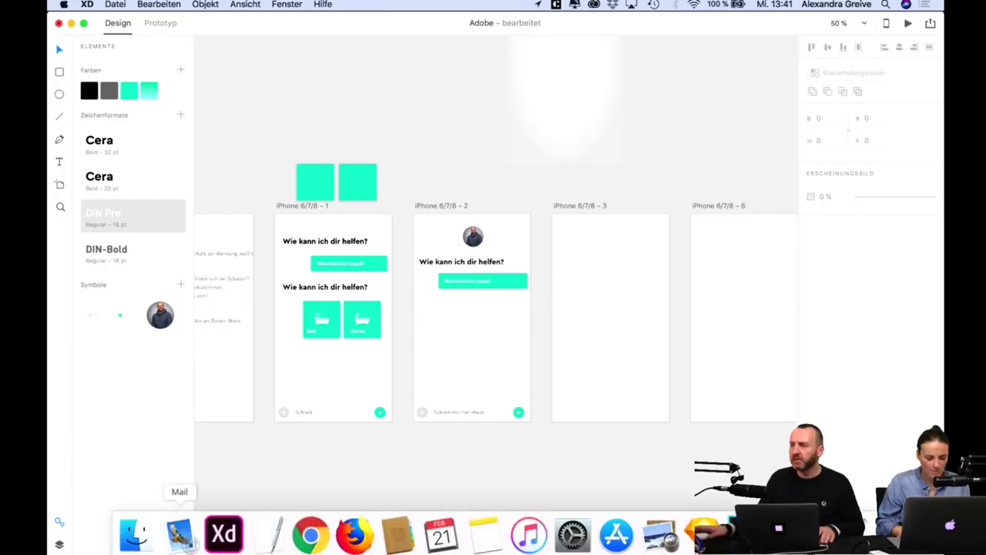
{"action": "left_click", "coordinate": [304, 530]}
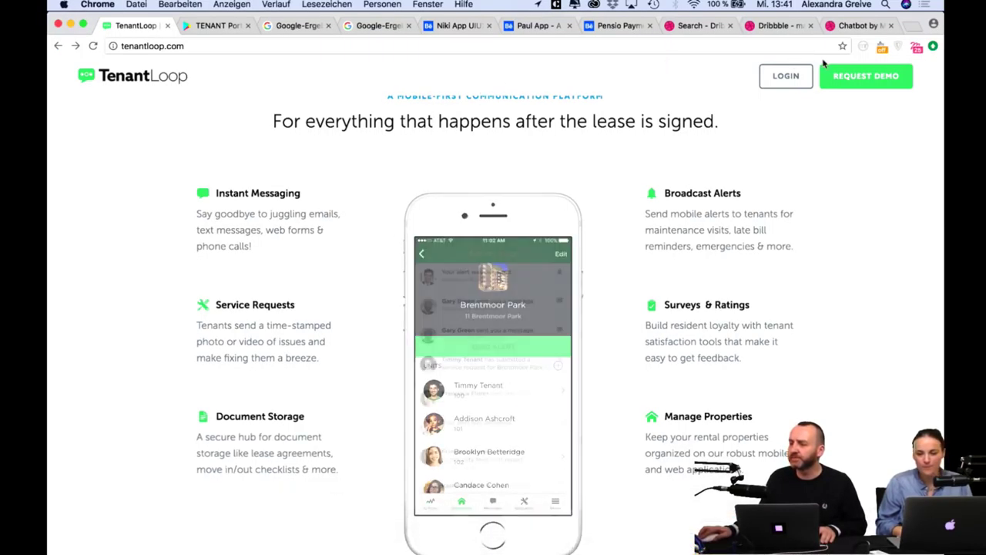
{"action": "left_click", "coordinate": [917, 28]}
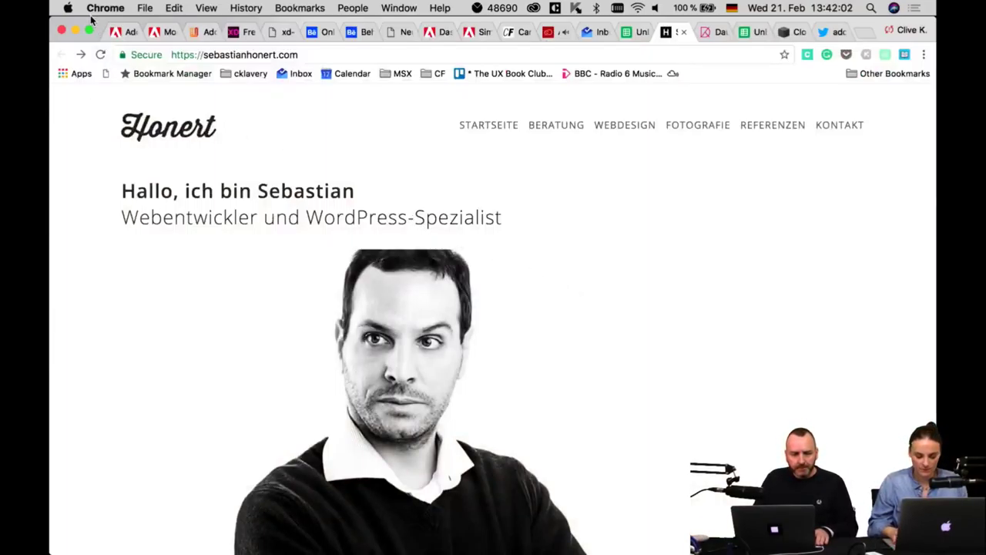
{"action": "left_click_drag", "start_coordinate": [89, 18], "coordinate": [74, 22]}
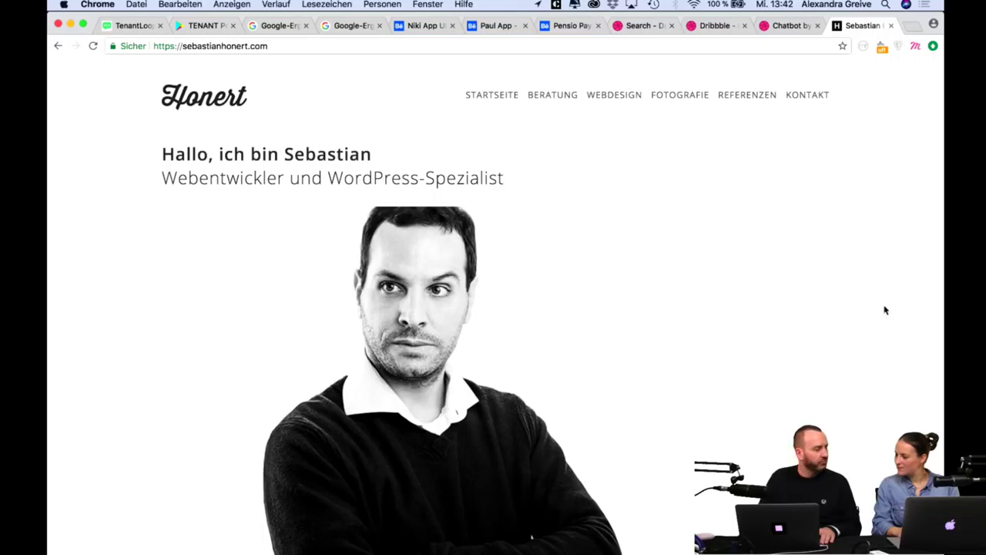
Scroll up and down through the portfolio homepage.
{"action": "scroll", "coordinate": [884, 309], "scroll_direction": "down", "scroll_amount": 1}
{"action": "scroll", "coordinate": [884, 310], "scroll_direction": "up", "scroll_amount": 1}
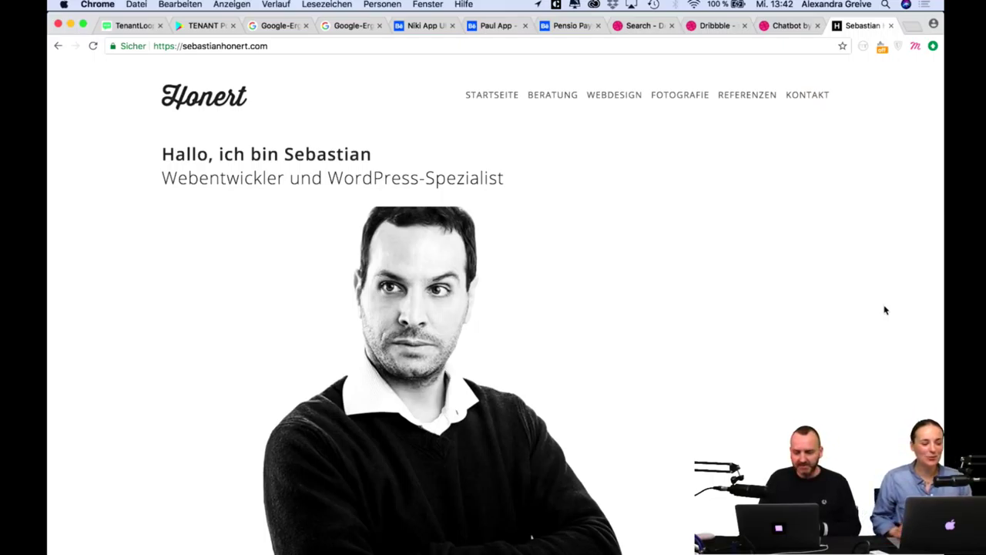
{"action": "scroll", "coordinate": [884, 309], "scroll_direction": "down", "scroll_amount": 1}
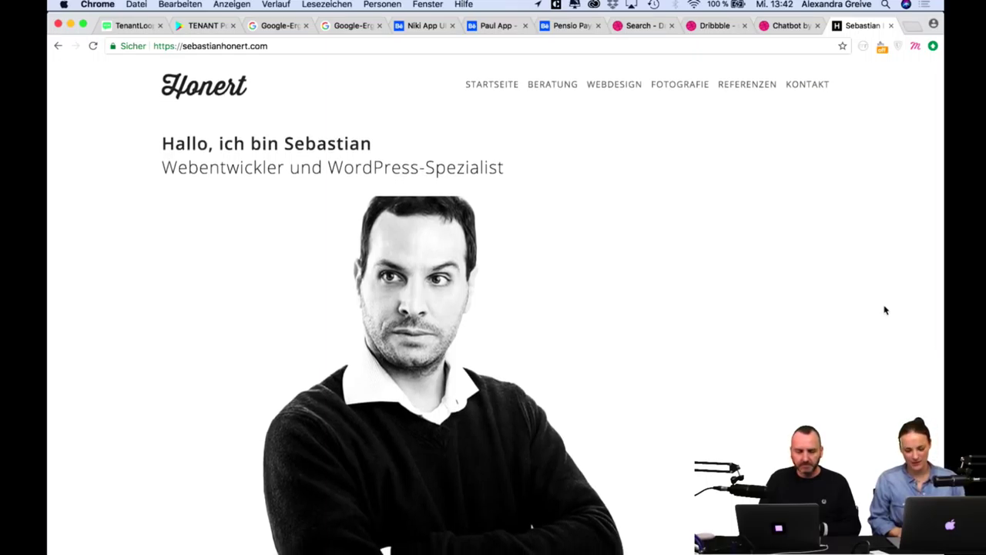
{"action": "scroll", "coordinate": [884, 309], "scroll_direction": "down", "scroll_amount": 10}
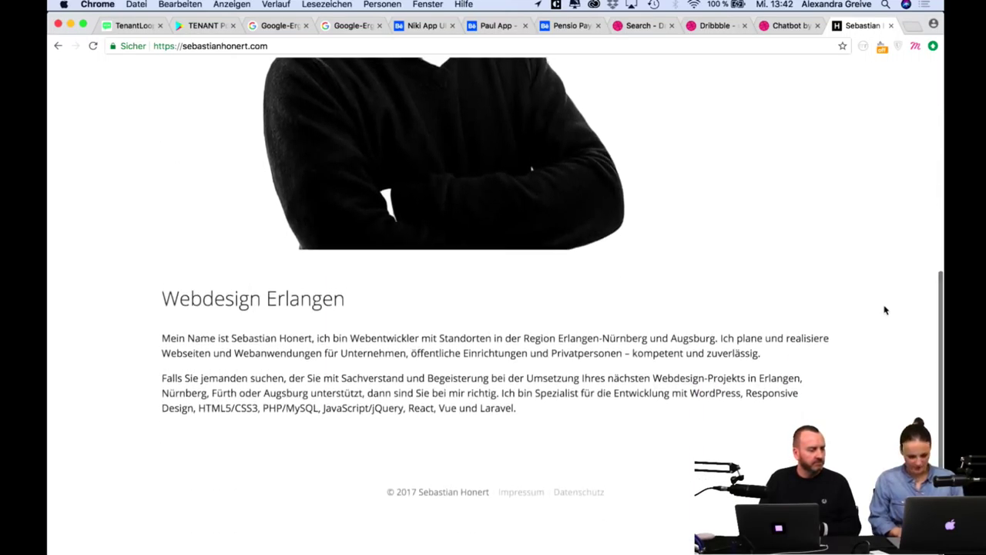
{"action": "scroll", "coordinate": [884, 310], "scroll_direction": "up", "scroll_amount": 12}
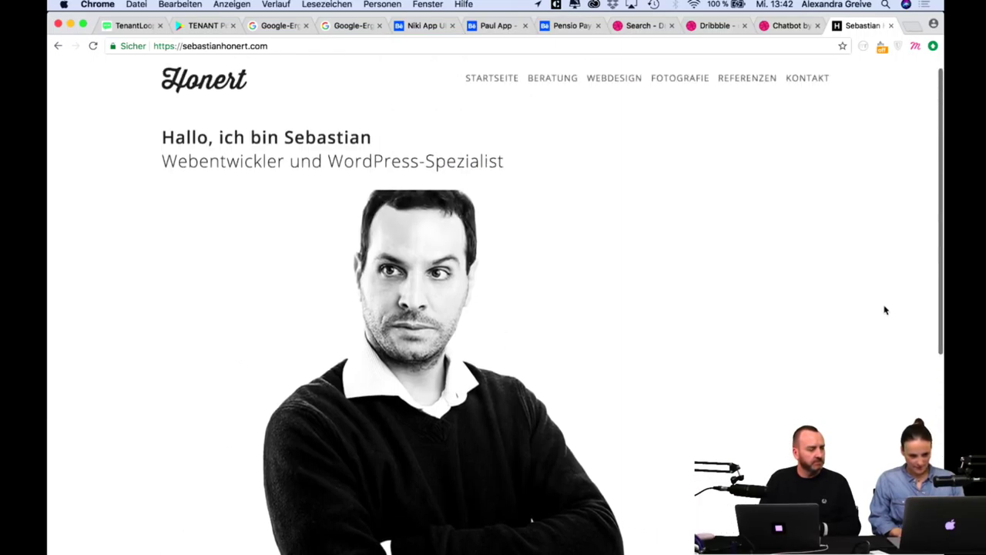
{"action": "scroll", "coordinate": [884, 310], "scroll_direction": "down", "scroll_amount": 2}
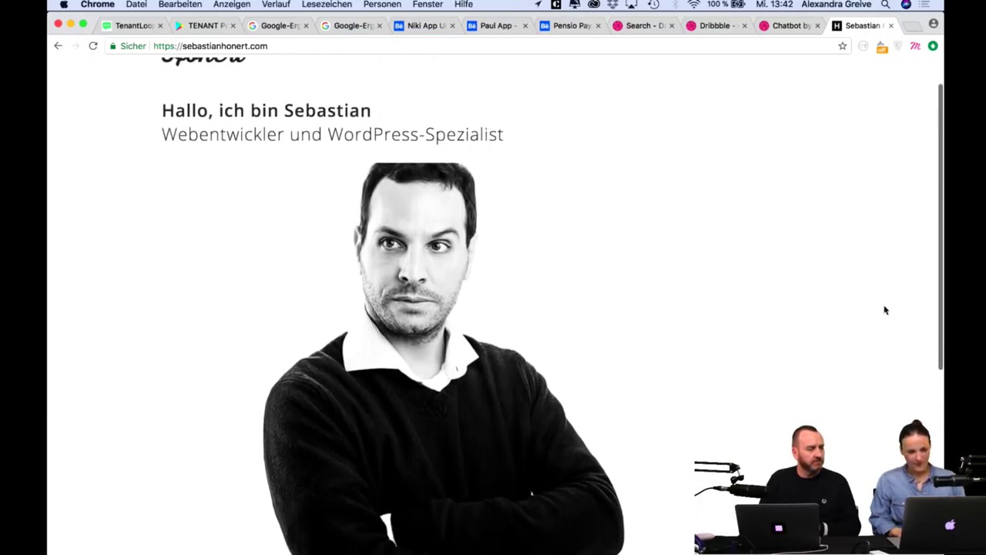
{"action": "scroll", "coordinate": [884, 310], "scroll_direction": "up", "scroll_amount": 2}
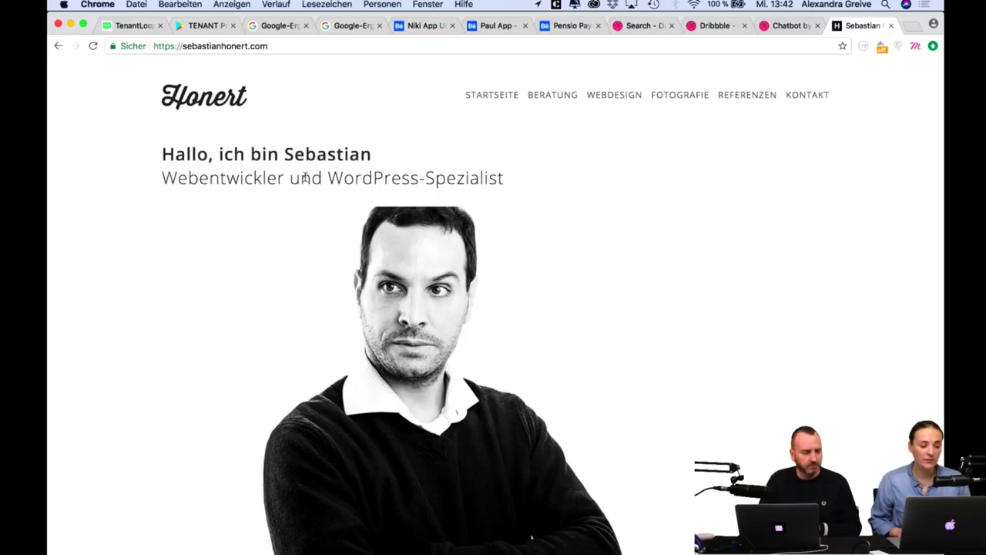
{"action": "scroll", "coordinate": [323, 178], "scroll_direction": "down", "scroll_amount": 2}
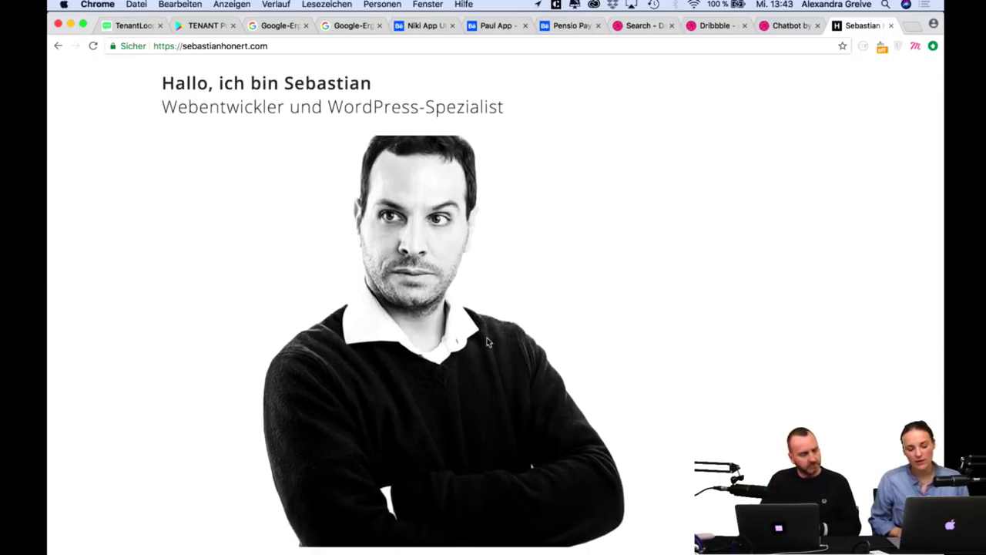
{"action": "scroll", "coordinate": [498, 373], "scroll_direction": "up", "scroll_amount": 2}
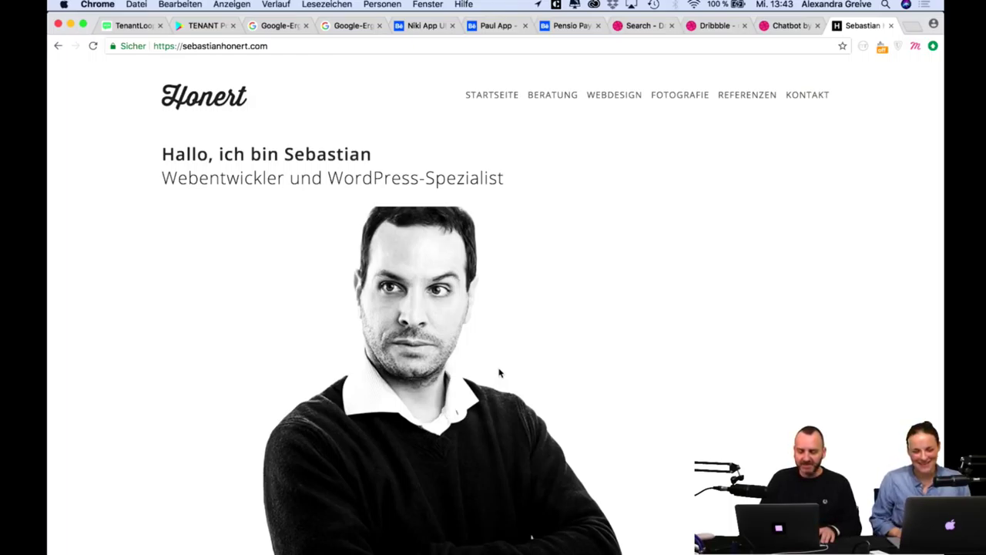
{"action": "scroll", "coordinate": [498, 372], "scroll_direction": "down", "scroll_amount": 2}
{"action": "scroll", "coordinate": [498, 370], "scroll_direction": "up", "scroll_amount": 2}
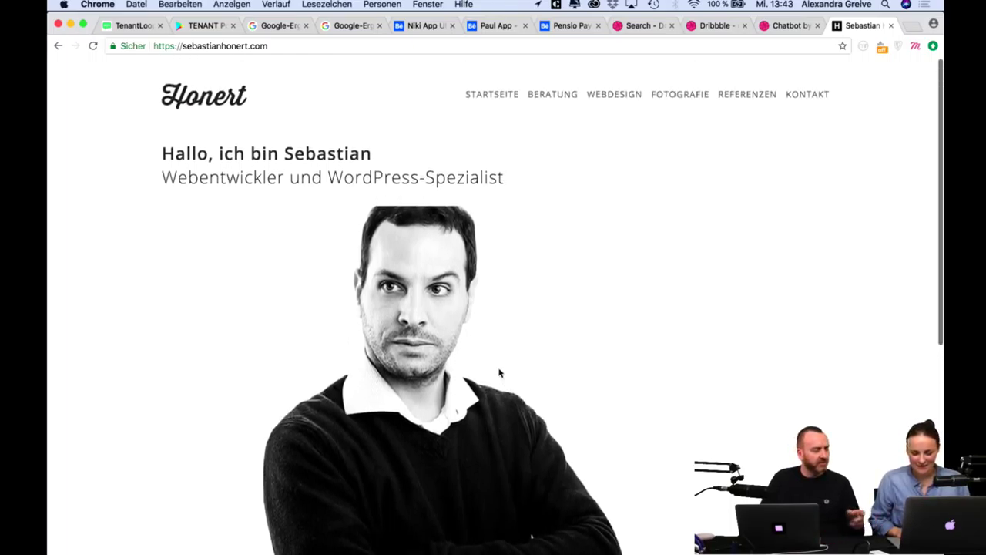
{"action": "scroll", "coordinate": [564, 270], "scroll_direction": "down", "scroll_amount": 4}
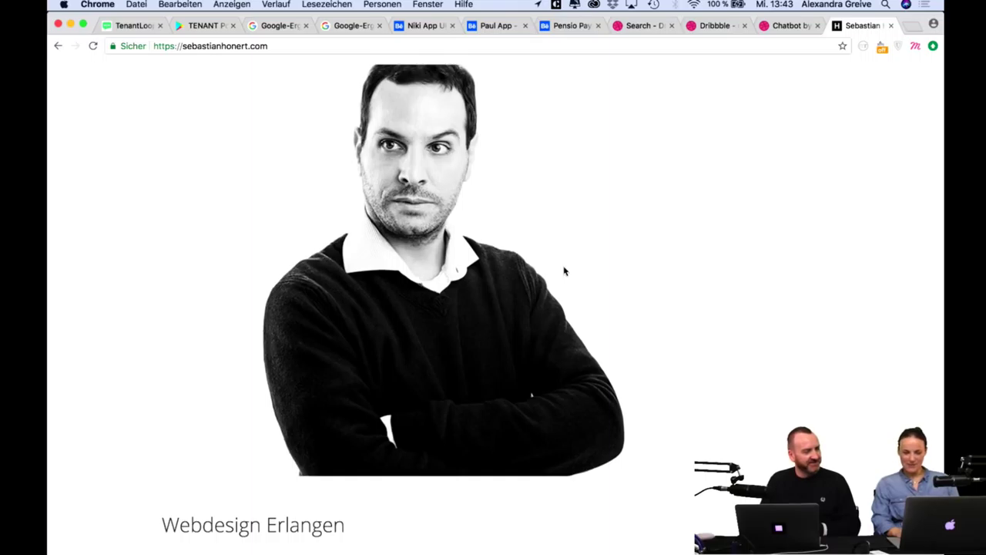
{"action": "scroll", "coordinate": [564, 271], "scroll_direction": "down", "scroll_amount": 6}
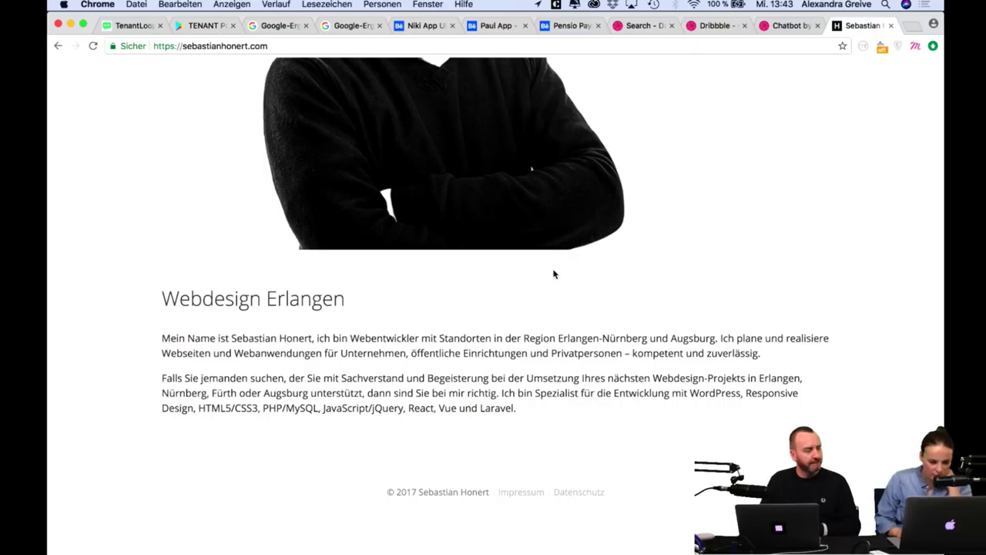
{"action": "scroll", "coordinate": [553, 274], "scroll_direction": "up", "scroll_amount": 8}
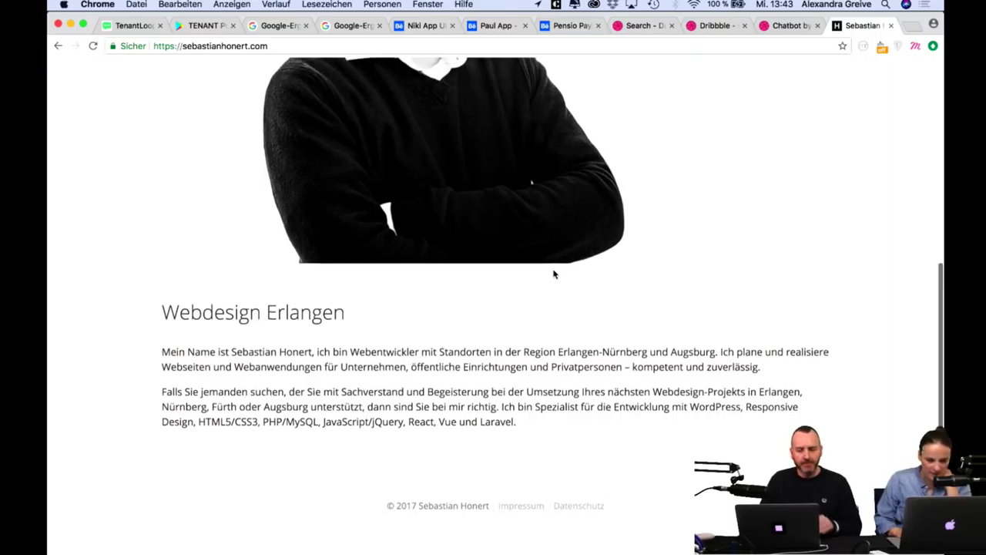
Browse the BERATUNG consulting page.
{"action": "left_click", "coordinate": [561, 103]}
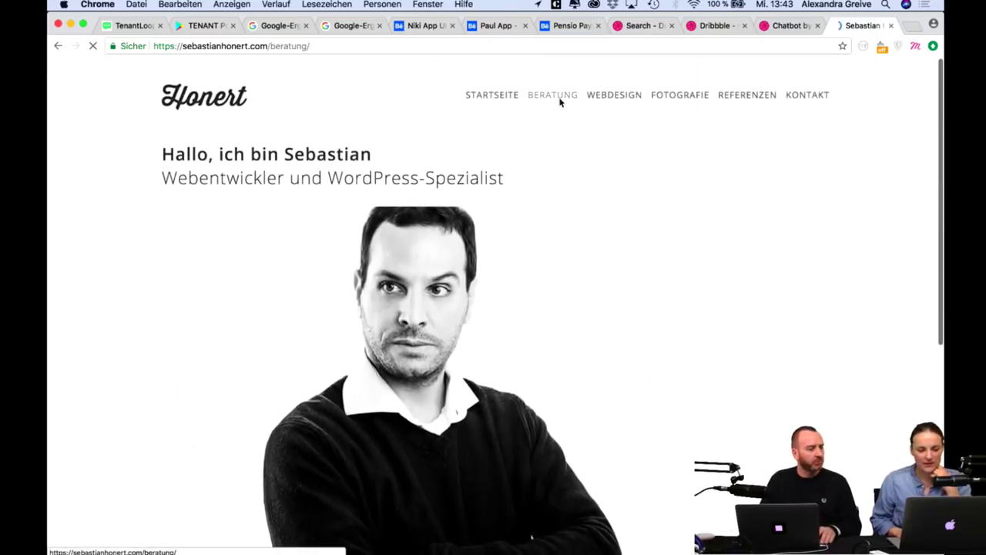
{"action": "scroll", "coordinate": [590, 203], "scroll_direction": "down", "scroll_amount": 2}
{"action": "scroll", "coordinate": [590, 203], "scroll_direction": "down", "scroll_amount": 5}
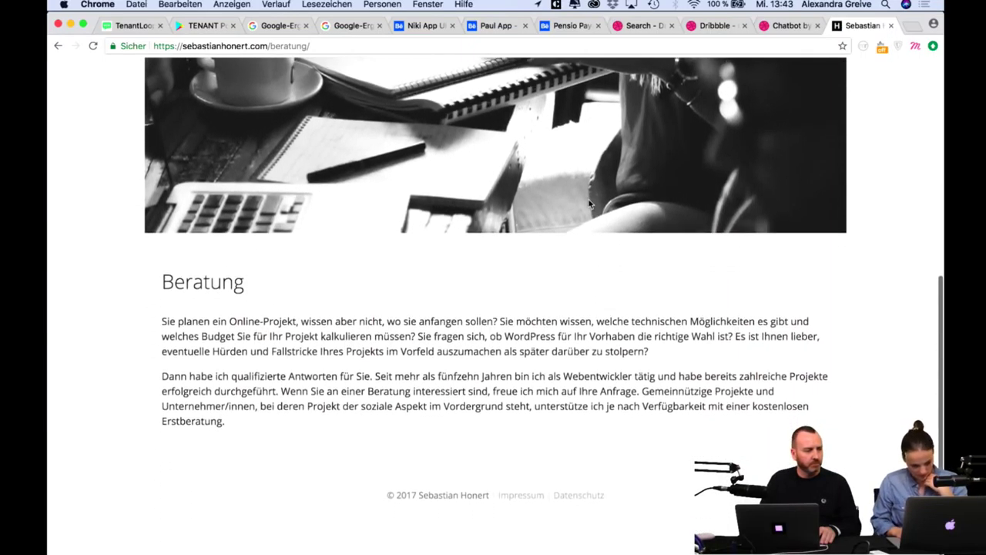
{"action": "scroll", "coordinate": [590, 203], "scroll_direction": "up", "scroll_amount": 8}
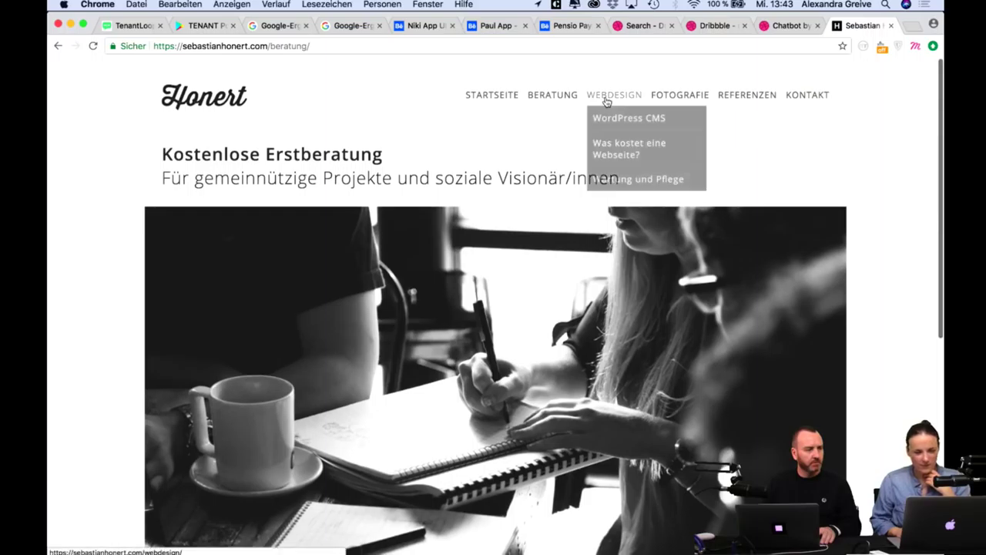
Scroll through the WEBDESIGN page.
{"action": "left_click", "coordinate": [607, 97]}
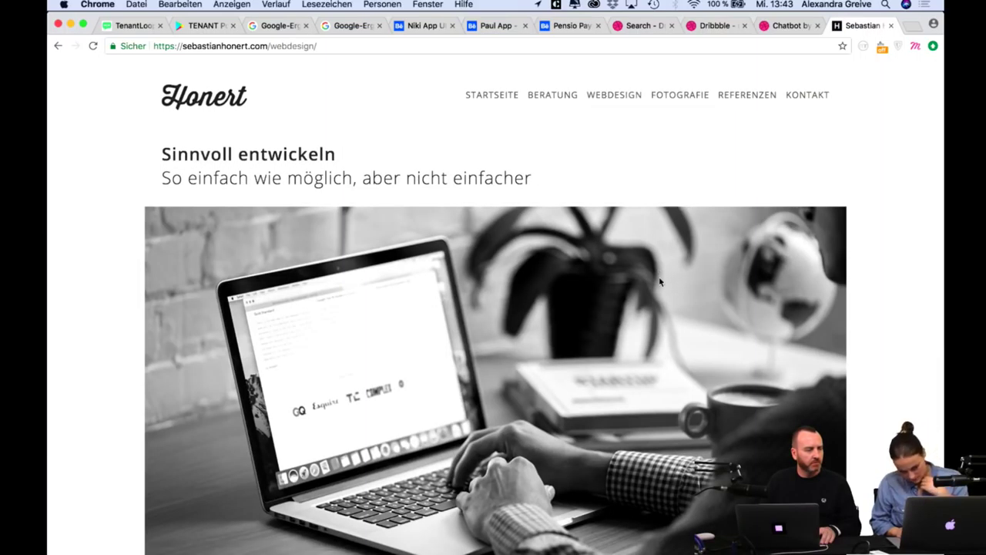
{"action": "scroll", "coordinate": [660, 282], "scroll_direction": "down", "scroll_amount": 1}
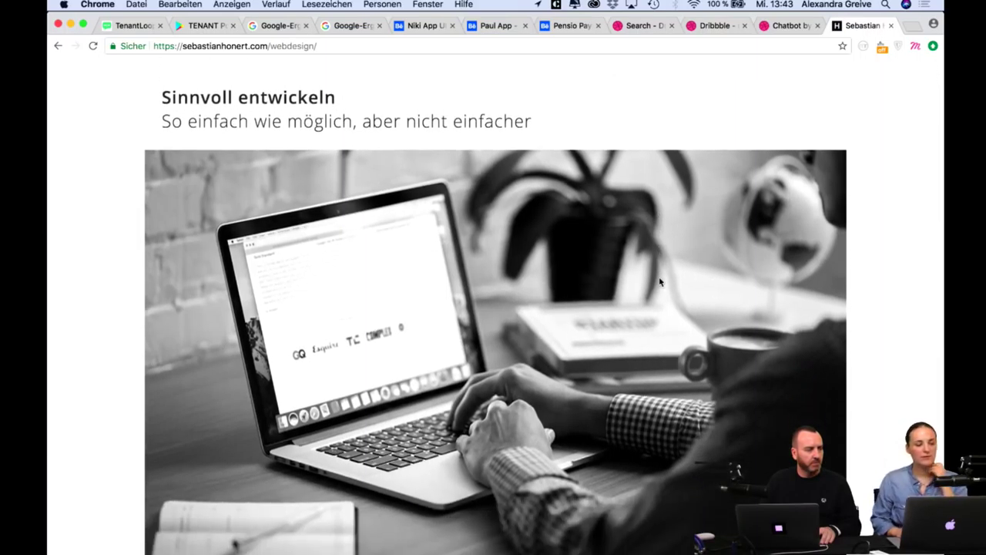
{"action": "scroll", "coordinate": [661, 282], "scroll_direction": "down", "scroll_amount": 10}
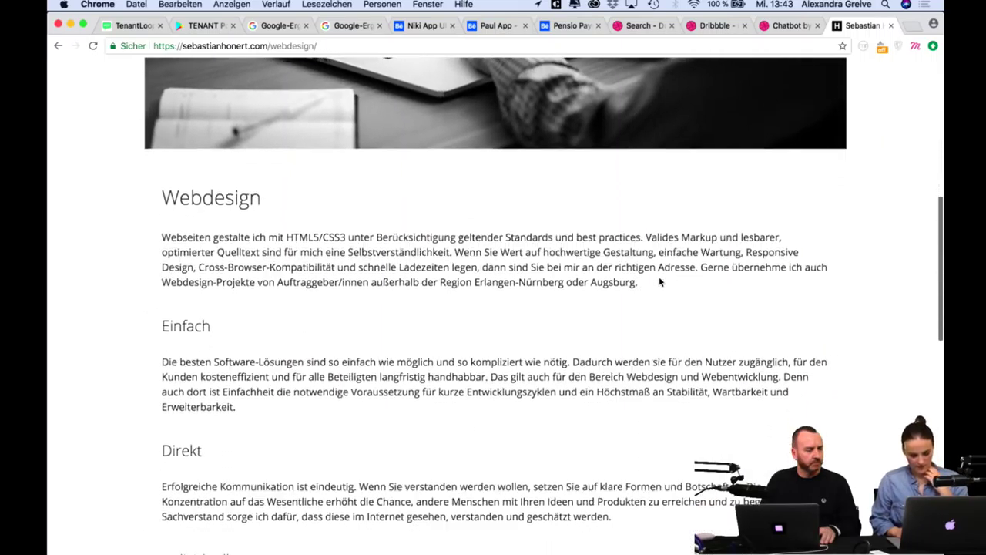
{"action": "scroll", "coordinate": [660, 282], "scroll_direction": "down", "scroll_amount": 5}
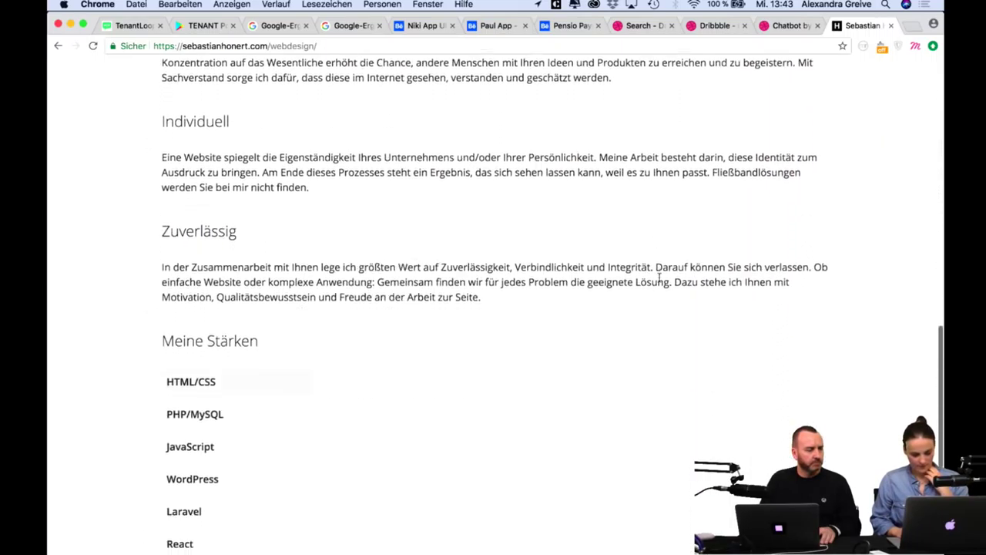
{"action": "scroll", "coordinate": [659, 277], "scroll_direction": "down", "scroll_amount": 2}
{"action": "scroll", "coordinate": [659, 279], "scroll_direction": "down", "scroll_amount": 4}
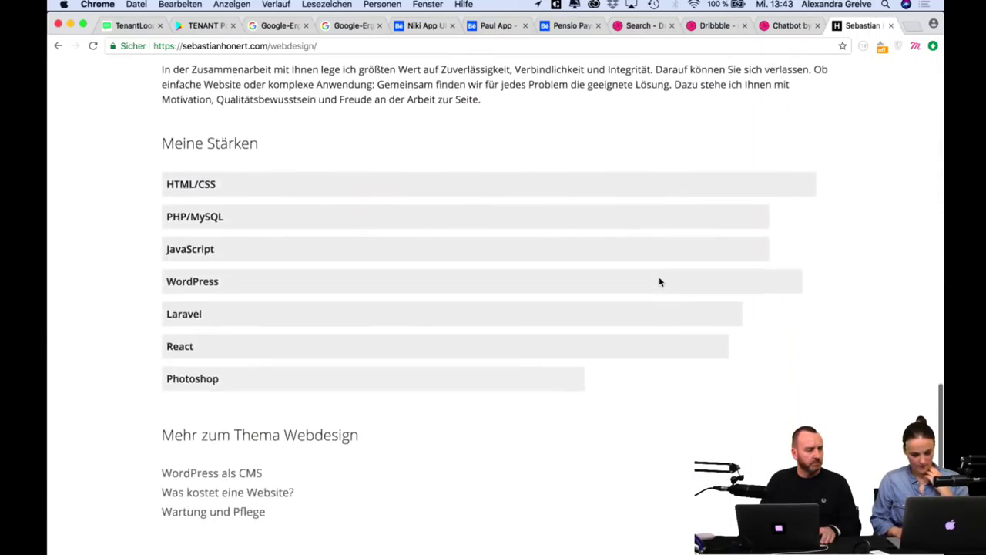
{"action": "scroll", "coordinate": [658, 280], "scroll_direction": "up", "scroll_amount": 20}
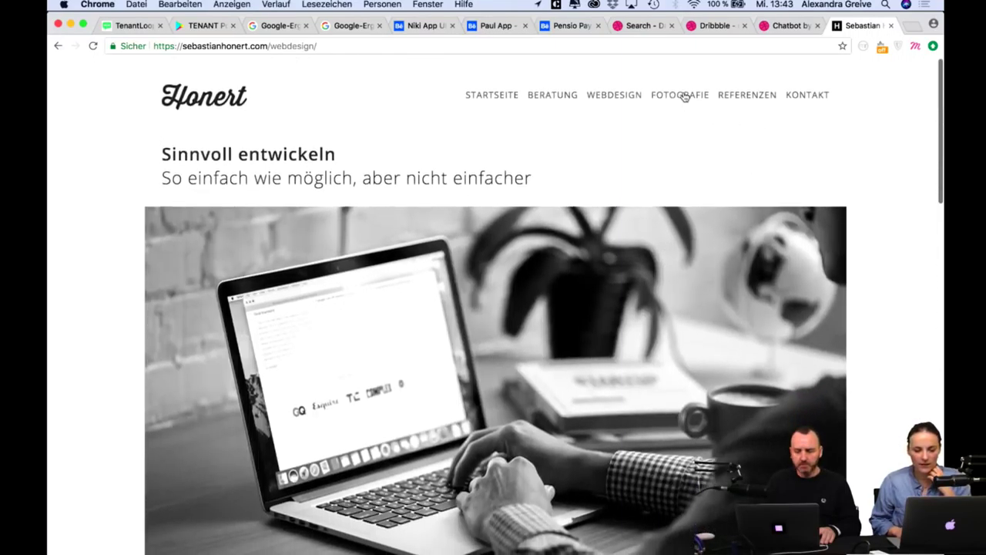
Browse the FOTOGRAFIE page, Webdesign + Fotokunst.
{"action": "left_click", "coordinate": [684, 97]}
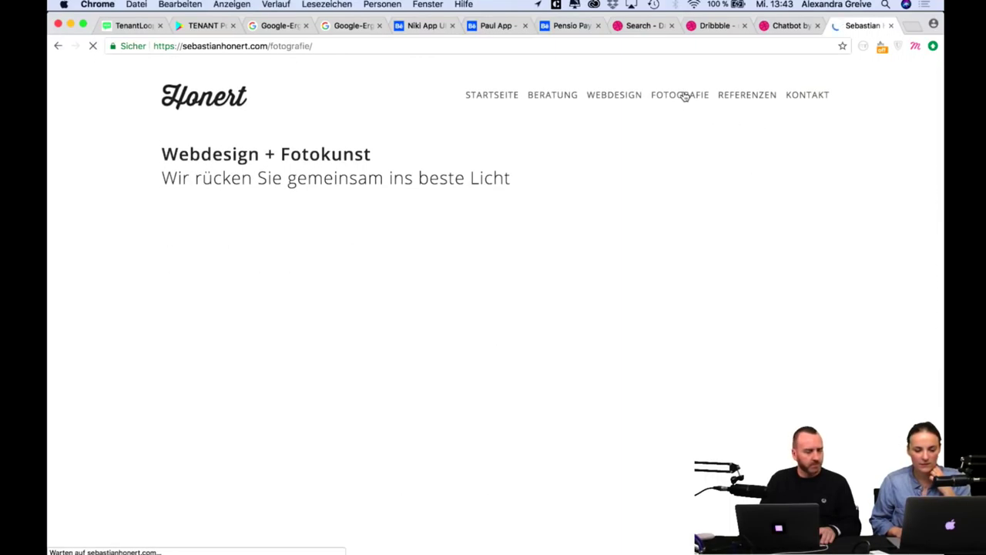
{"action": "scroll", "coordinate": [735, 263], "scroll_direction": "down", "scroll_amount": 3}
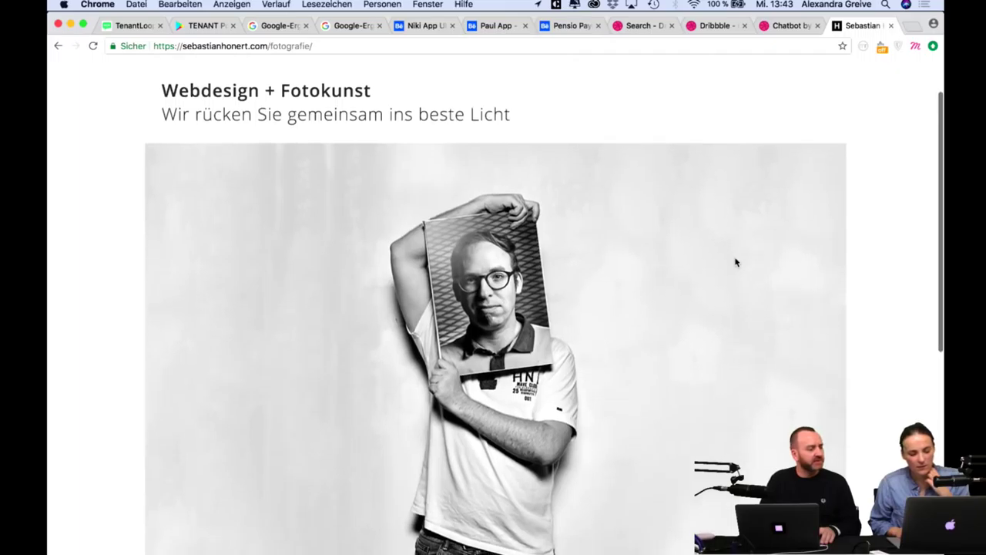
{"action": "scroll", "coordinate": [736, 263], "scroll_direction": "up", "scroll_amount": 5}
{"action": "scroll", "coordinate": [736, 263], "scroll_direction": "down", "scroll_amount": 12}
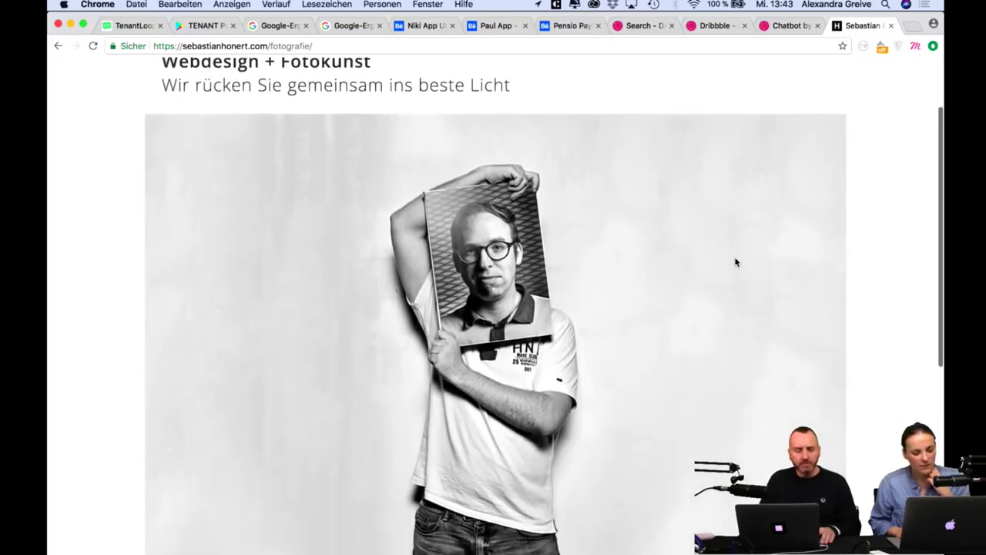
{"action": "scroll", "coordinate": [736, 263], "scroll_direction": "down", "scroll_amount": 3}
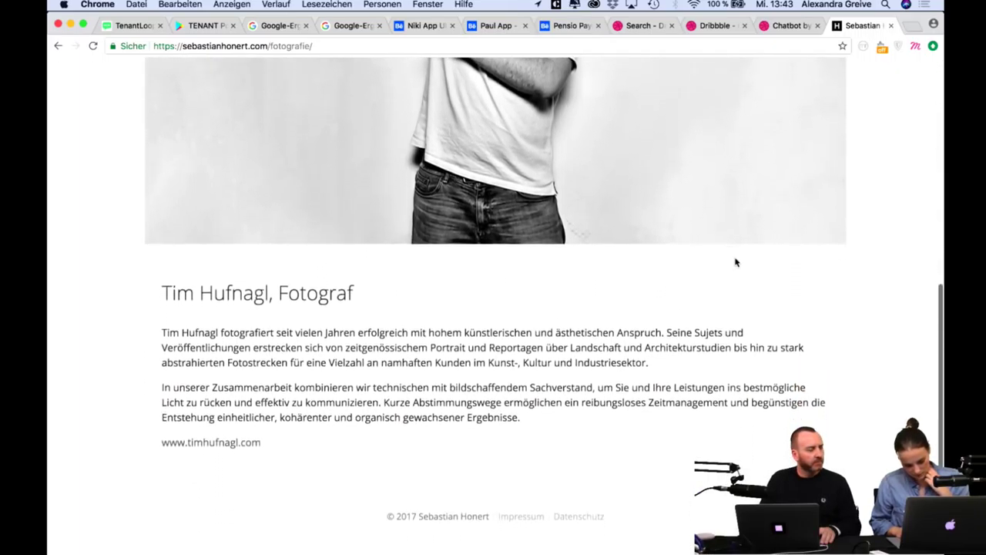
{"action": "scroll", "coordinate": [736, 262], "scroll_direction": "up", "scroll_amount": 10}
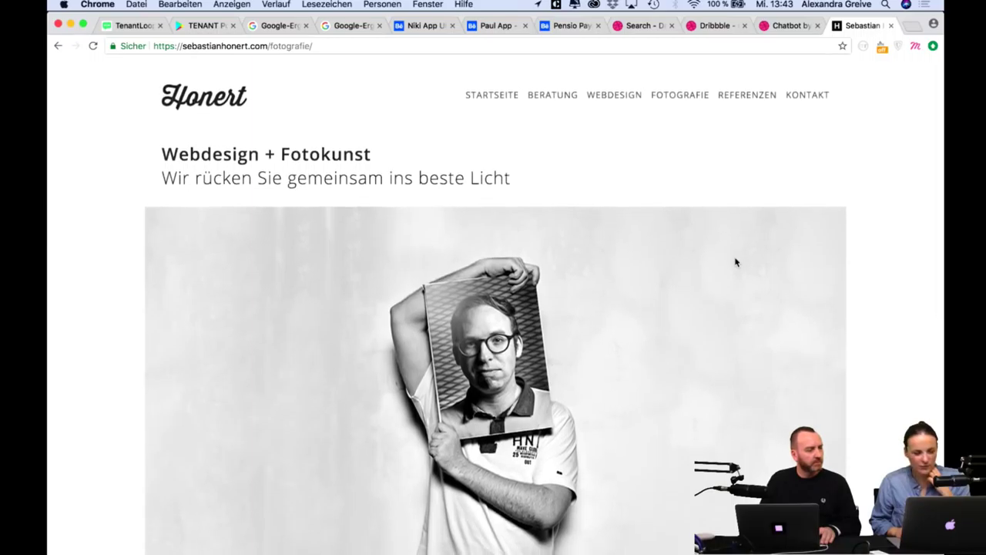
{"action": "scroll", "coordinate": [736, 263], "scroll_direction": "down", "scroll_amount": 10}
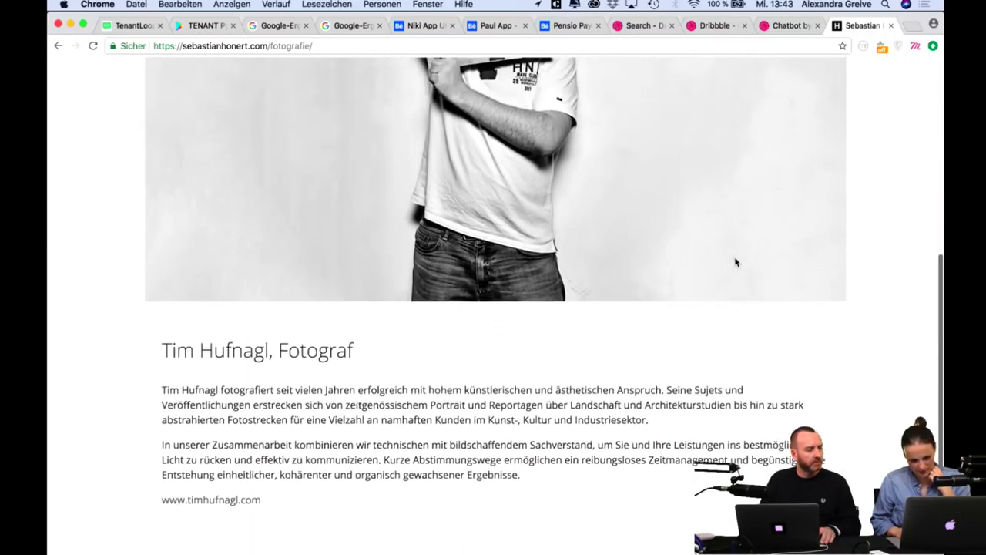
{"action": "scroll", "coordinate": [736, 263], "scroll_direction": "up", "scroll_amount": 10}
Open the REFERENZEN page and scroll through it.
{"action": "left_click", "coordinate": [749, 95]}
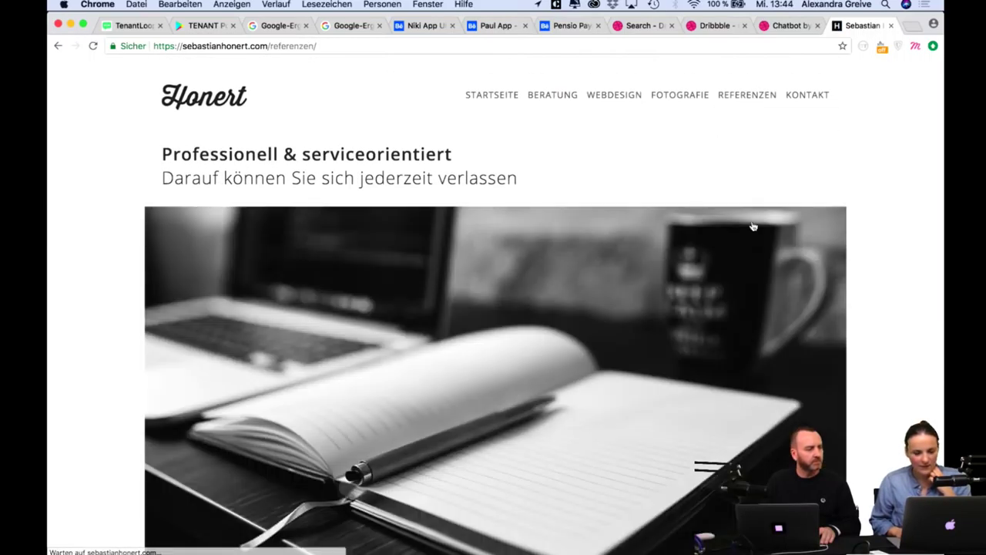
{"action": "scroll", "coordinate": [753, 227], "scroll_direction": "down", "scroll_amount": 7}
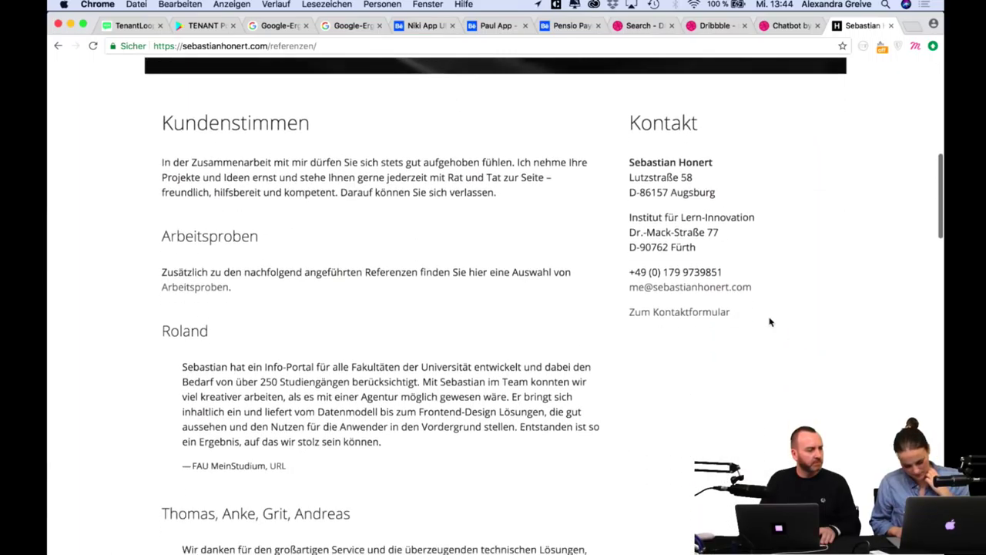
{"action": "scroll", "coordinate": [770, 322], "scroll_direction": "down", "scroll_amount": 8}
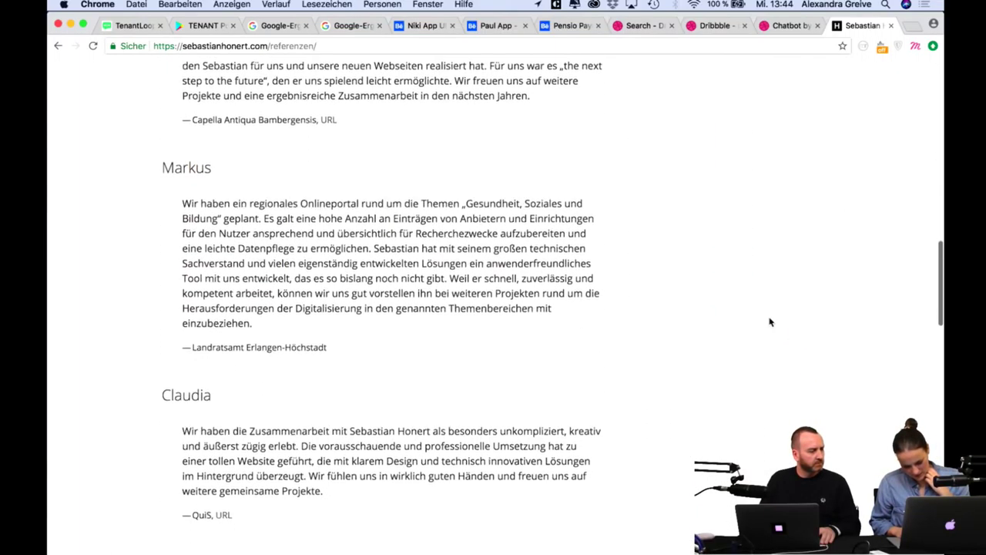
{"action": "scroll", "coordinate": [769, 321], "scroll_direction": "up", "scroll_amount": 8}
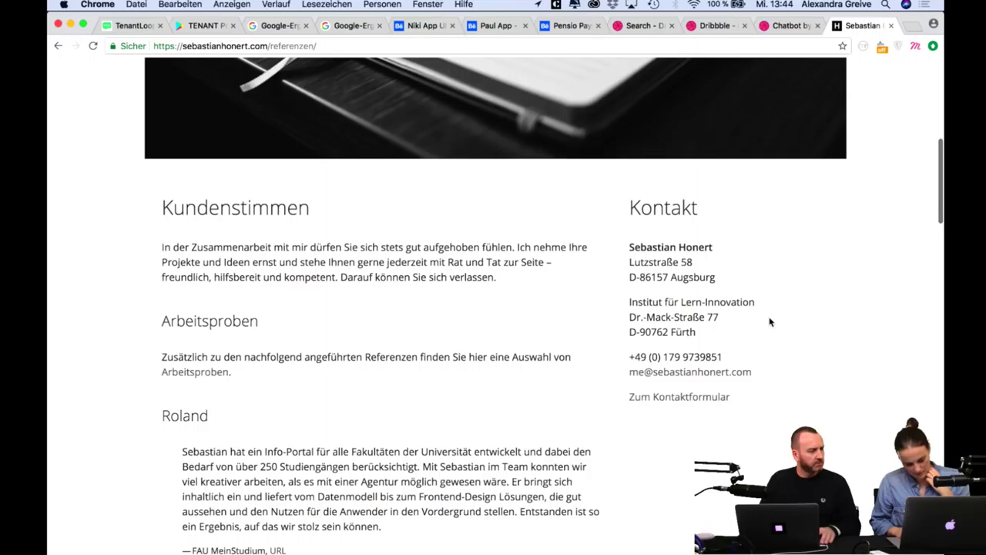
{"action": "scroll", "coordinate": [770, 322], "scroll_direction": "up", "scroll_amount": 2}
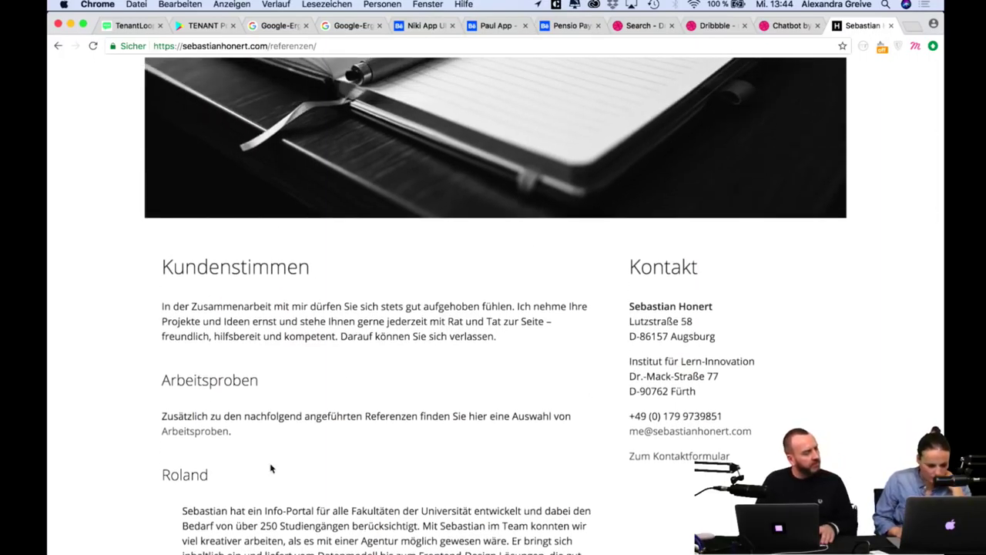
Open the Arbeitsproben work samples page, scroll it and reload it.
{"action": "left_click", "coordinate": [196, 434]}
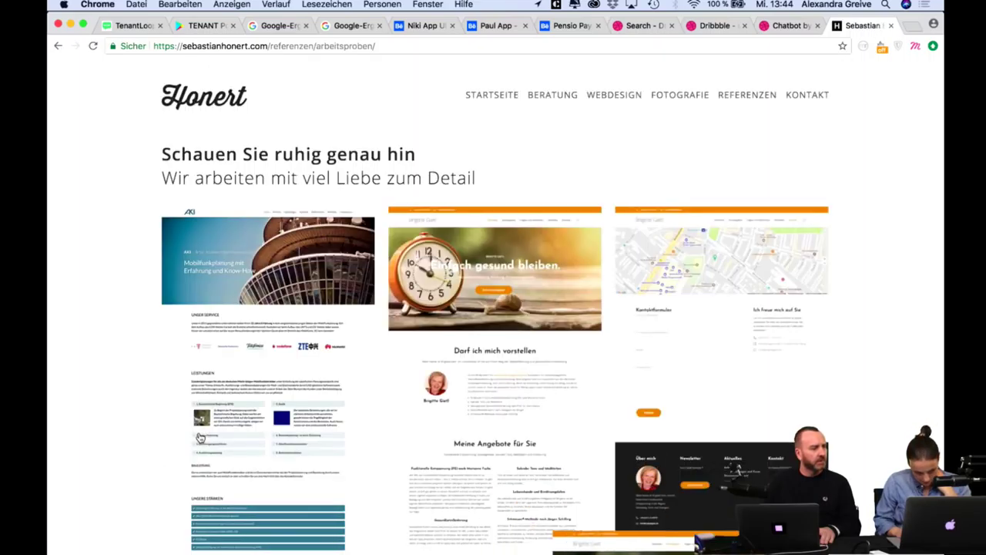
{"action": "scroll", "coordinate": [329, 473], "scroll_direction": "down", "scroll_amount": 5}
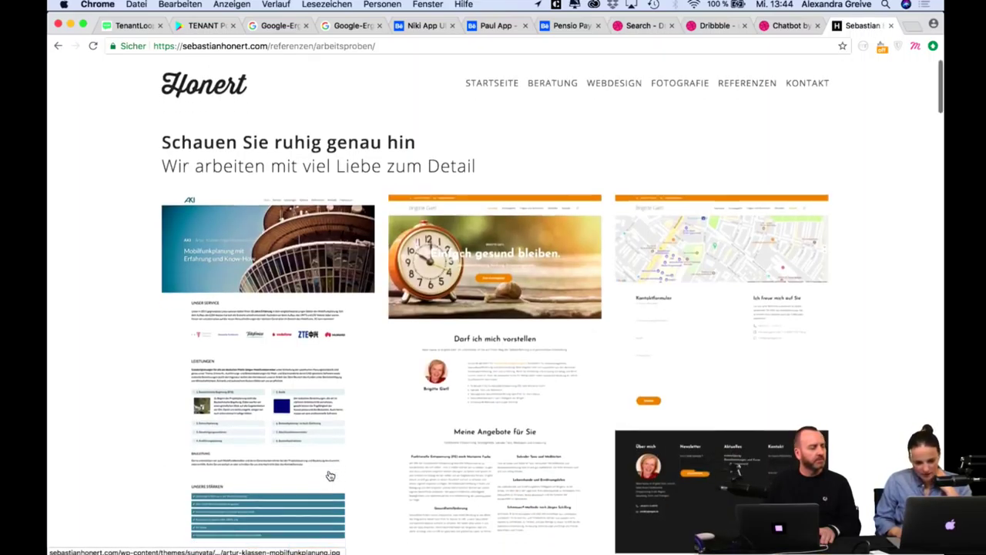
{"action": "scroll", "coordinate": [330, 475], "scroll_direction": "up", "scroll_amount": 5}
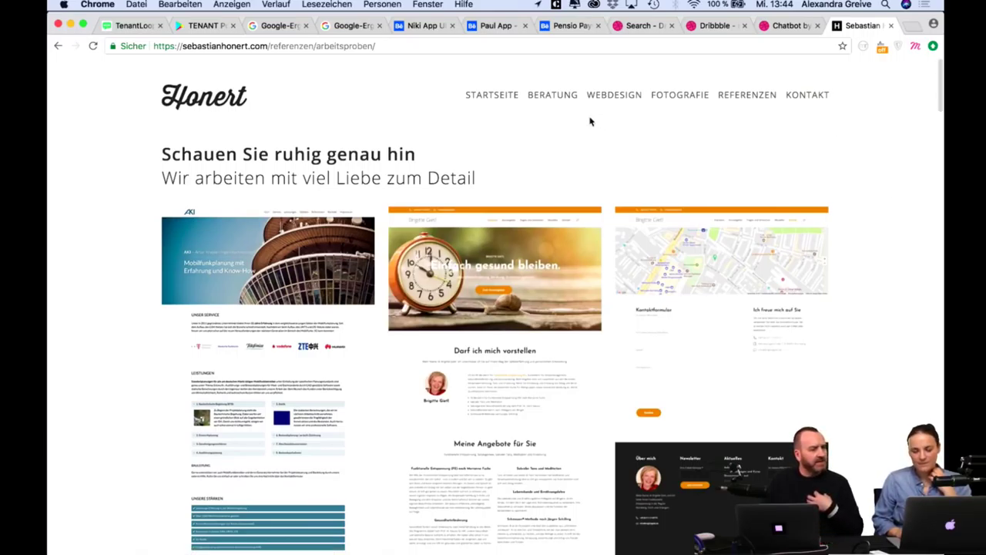
{"action": "mouse_move", "coordinate": [738, 102]}
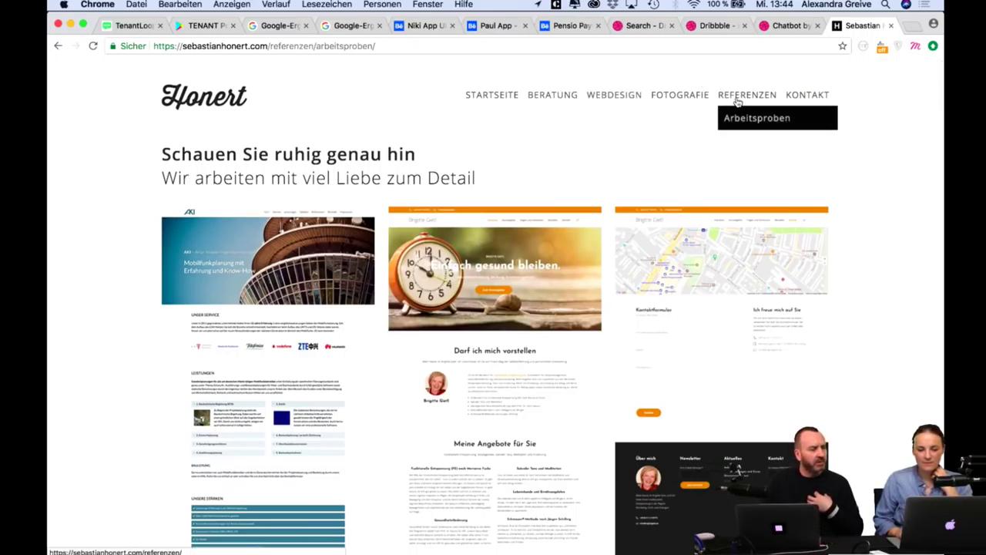
{"action": "left_click", "coordinate": [744, 119]}
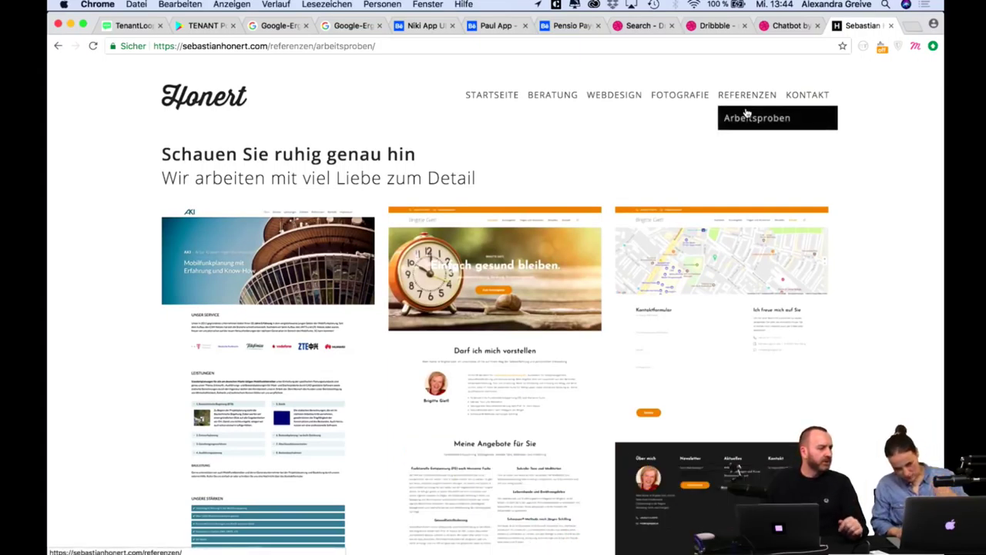
Open and reload the Referenzen overview, Professionell & serviceorientiert.
{"action": "left_click", "coordinate": [746, 93]}
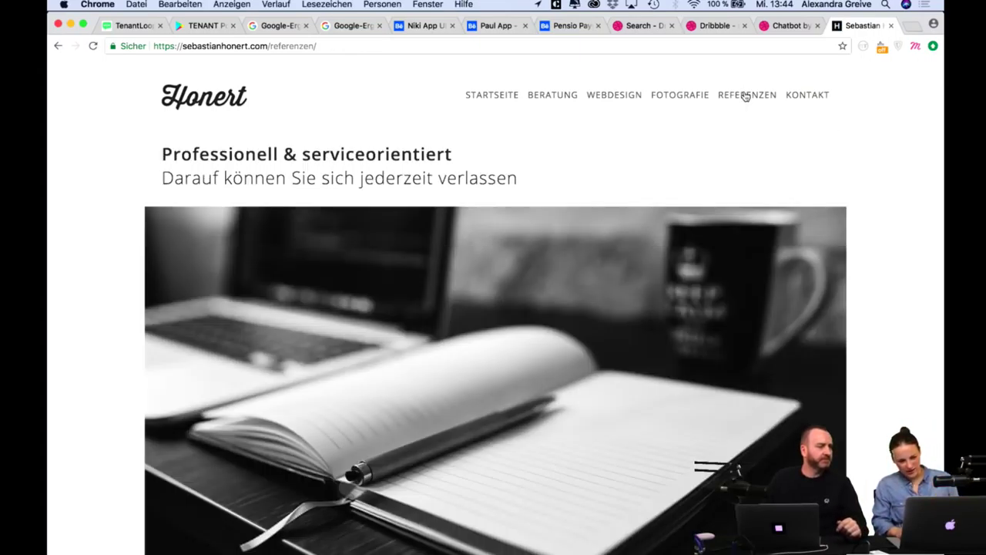
{"action": "mouse_move", "coordinate": [746, 95]}
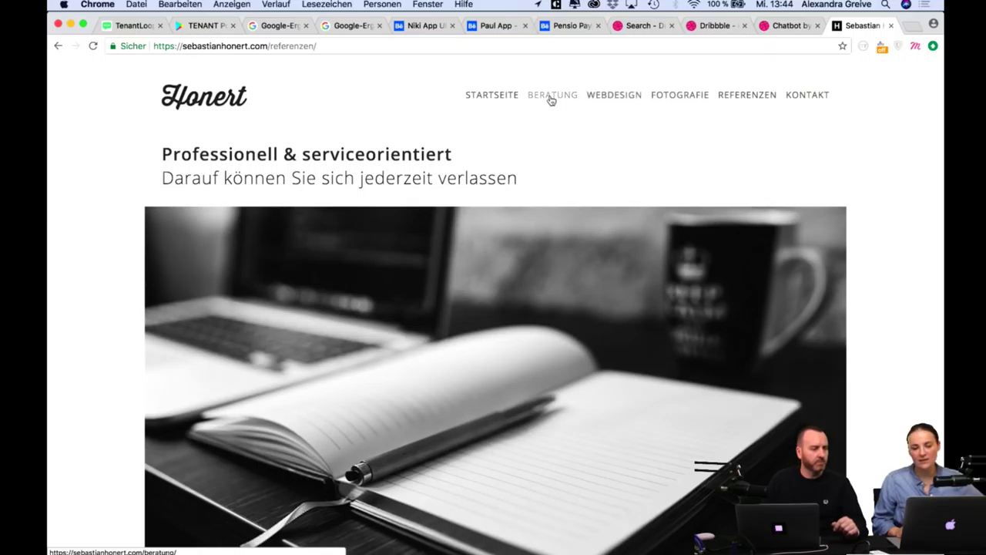
{"action": "mouse_move", "coordinate": [636, 102]}
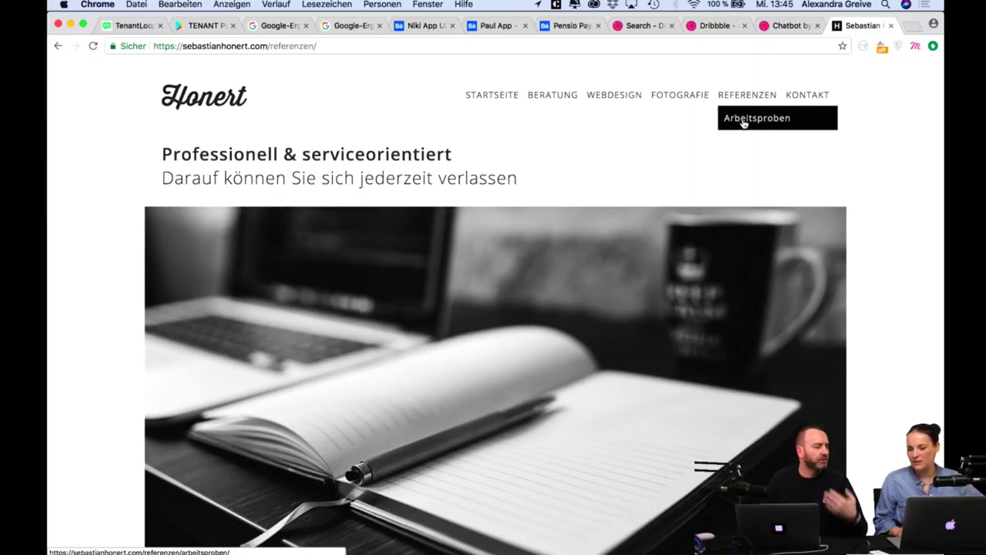
{"action": "left_click", "coordinate": [743, 95]}
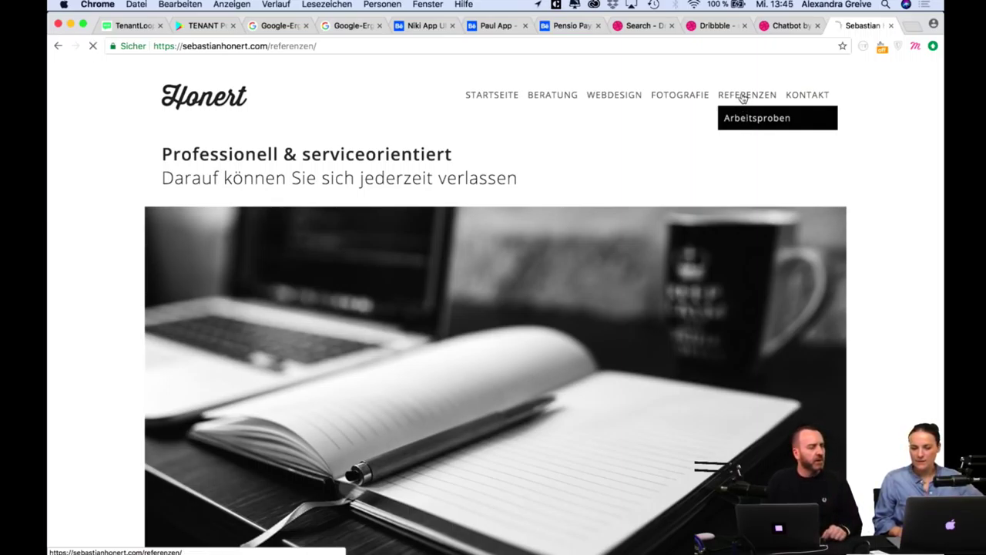
Scroll through the Referenzen client testimonials.
{"action": "scroll", "coordinate": [751, 229], "scroll_direction": "down", "scroll_amount": 3}
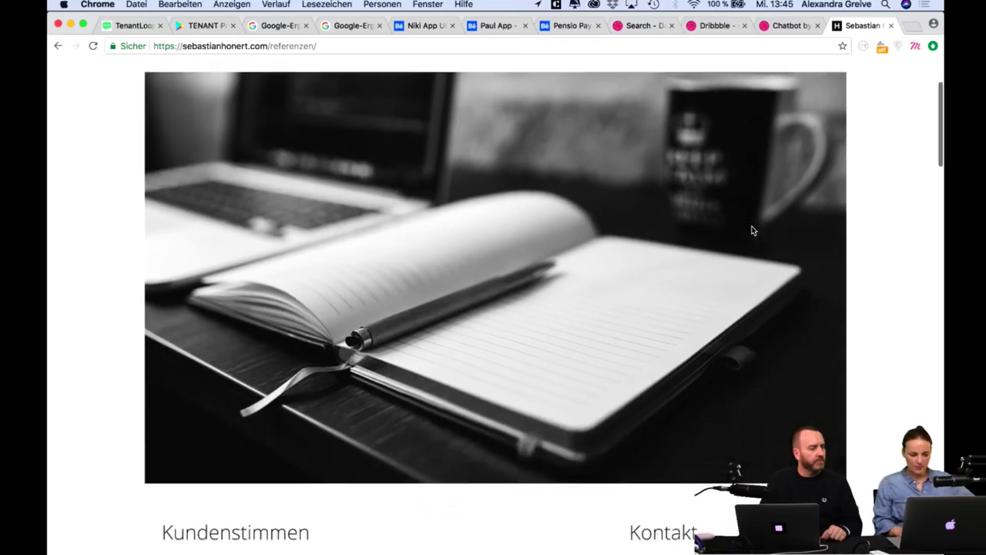
{"action": "scroll", "coordinate": [752, 230], "scroll_direction": "down", "scroll_amount": 6}
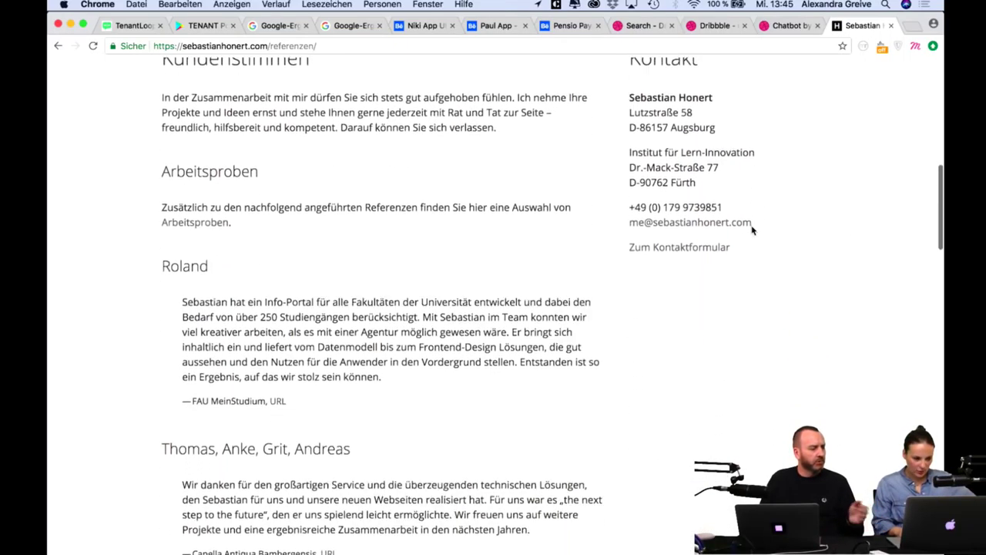
{"action": "scroll", "coordinate": [753, 230], "scroll_direction": "down", "scroll_amount": 6}
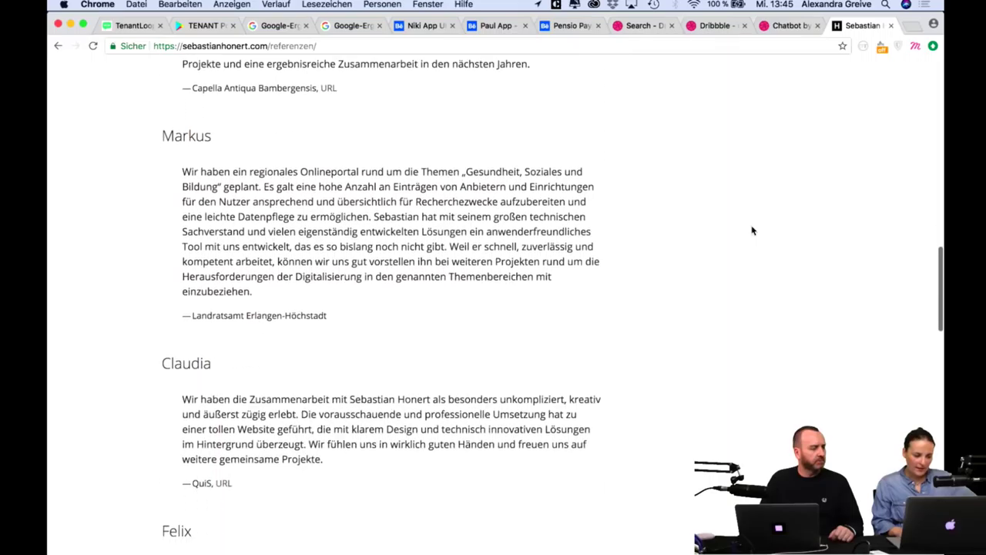
{"action": "scroll", "coordinate": [753, 229], "scroll_direction": "down", "scroll_amount": 3}
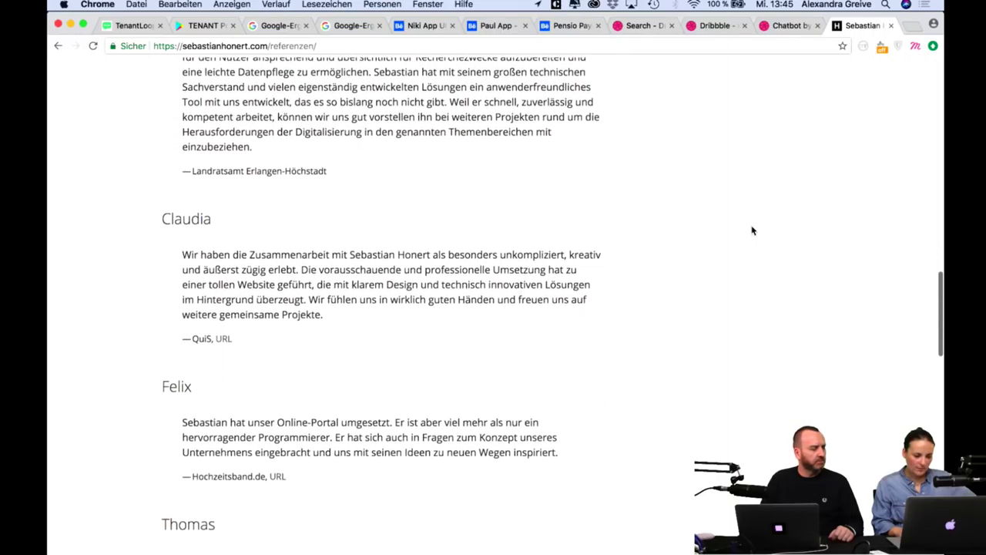
{"action": "scroll", "coordinate": [752, 230], "scroll_direction": "down", "scroll_amount": 2}
{"action": "scroll", "coordinate": [752, 230], "scroll_direction": "up", "scroll_amount": 8}
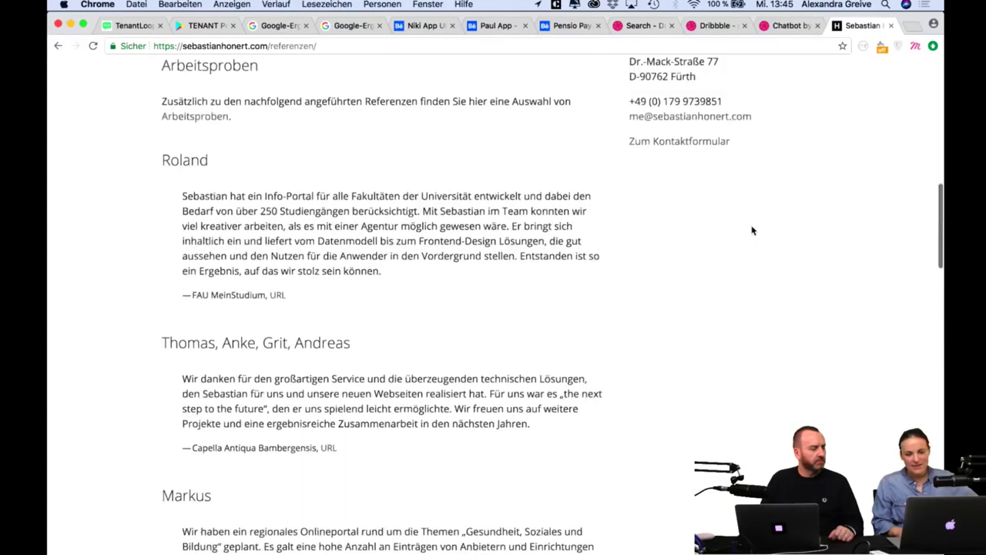
{"action": "scroll", "coordinate": [752, 230], "scroll_direction": "up", "scroll_amount": 10}
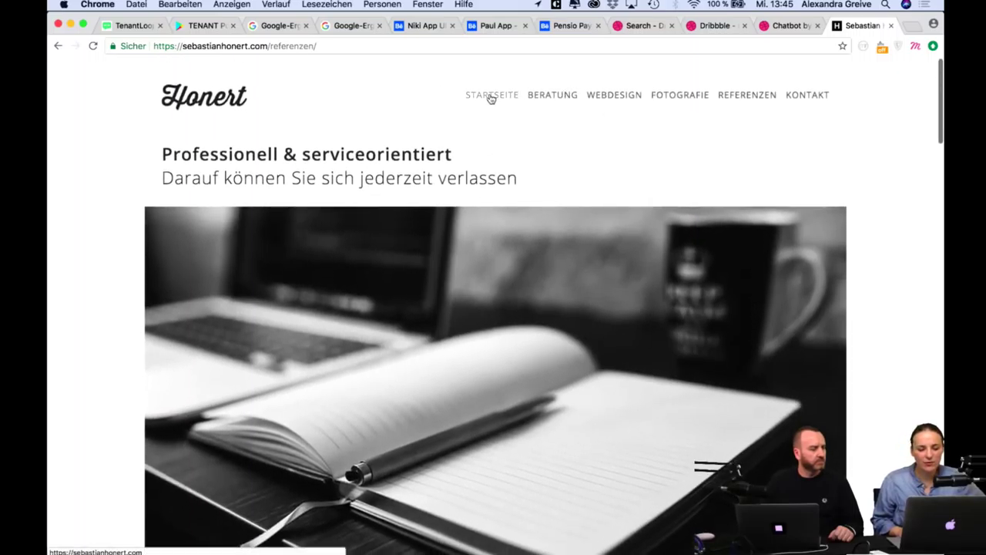
Open STARTSEITE and scroll the homepage, including the Webdesign Erlangen section.
{"action": "left_click", "coordinate": [491, 96]}
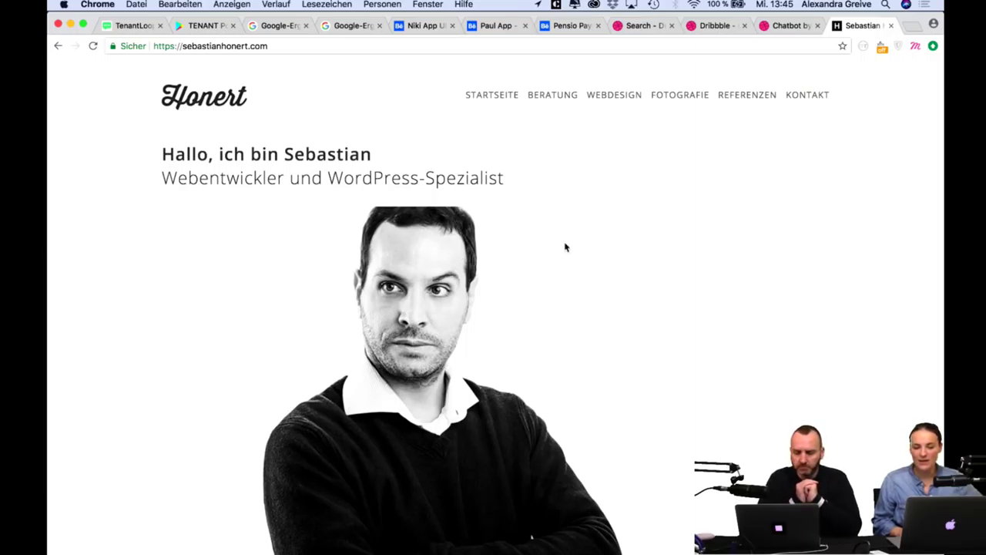
{"action": "scroll", "coordinate": [616, 251], "scroll_direction": "down", "scroll_amount": 5}
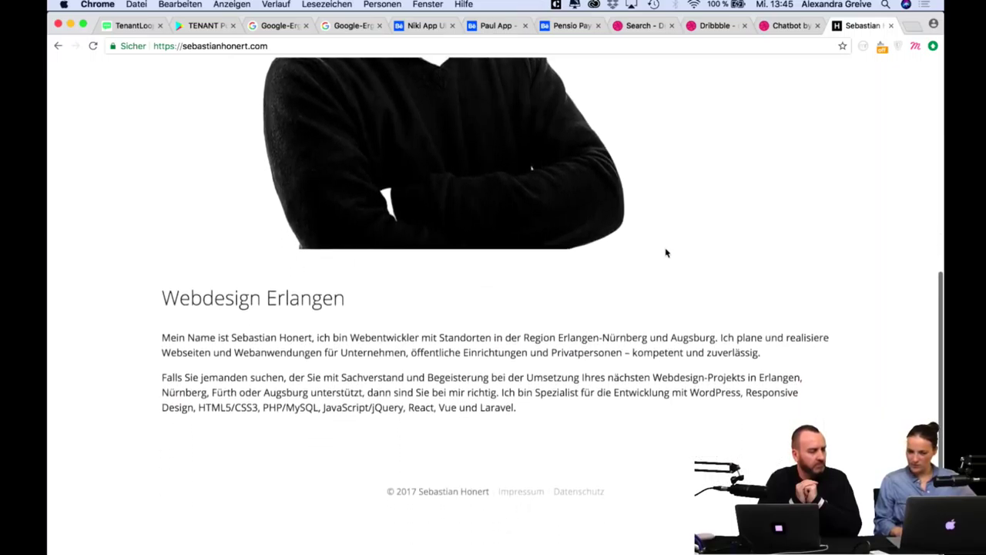
{"action": "scroll", "coordinate": [667, 252], "scroll_direction": "up", "scroll_amount": 5}
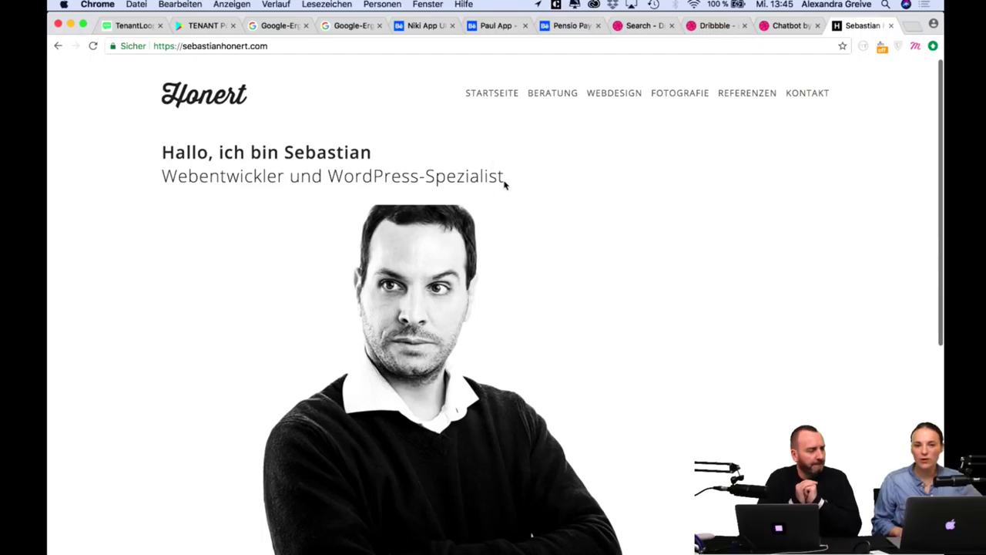
{"action": "scroll", "coordinate": [517, 239], "scroll_direction": "down", "scroll_amount": 1}
{"action": "scroll", "coordinate": [516, 238], "scroll_direction": "down", "scroll_amount": 2}
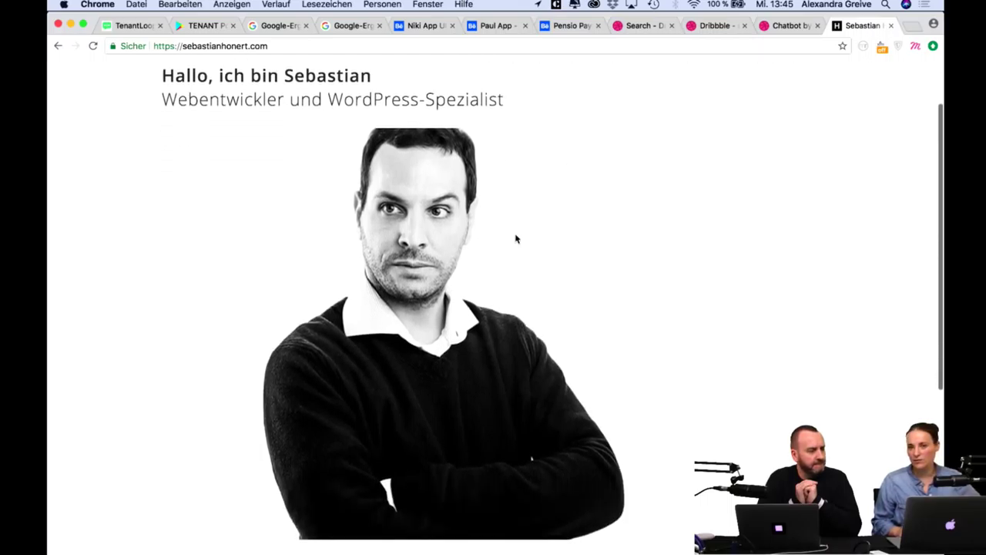
{"action": "scroll", "coordinate": [516, 239], "scroll_direction": "down", "scroll_amount": 8}
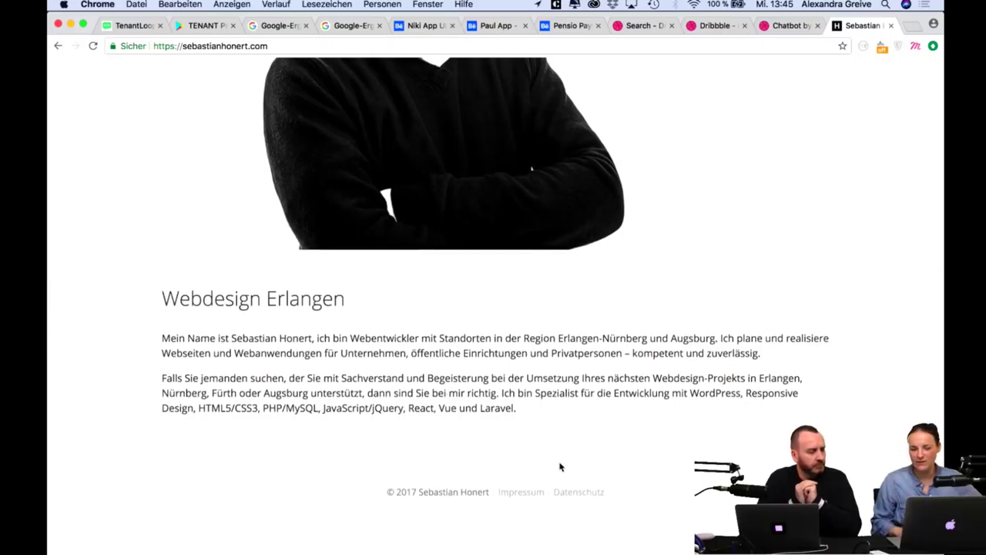
{"action": "scroll", "coordinate": [560, 466], "scroll_direction": "up", "scroll_amount": 2}
{"action": "scroll", "coordinate": [560, 466], "scroll_direction": "down", "scroll_amount": 2}
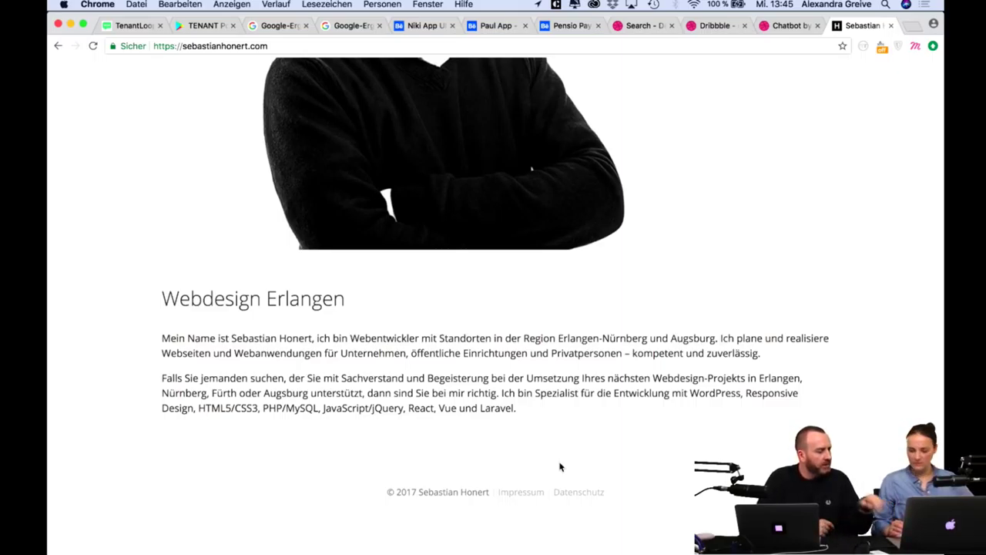
{"action": "scroll", "coordinate": [560, 466], "scroll_direction": "up", "scroll_amount": 15}
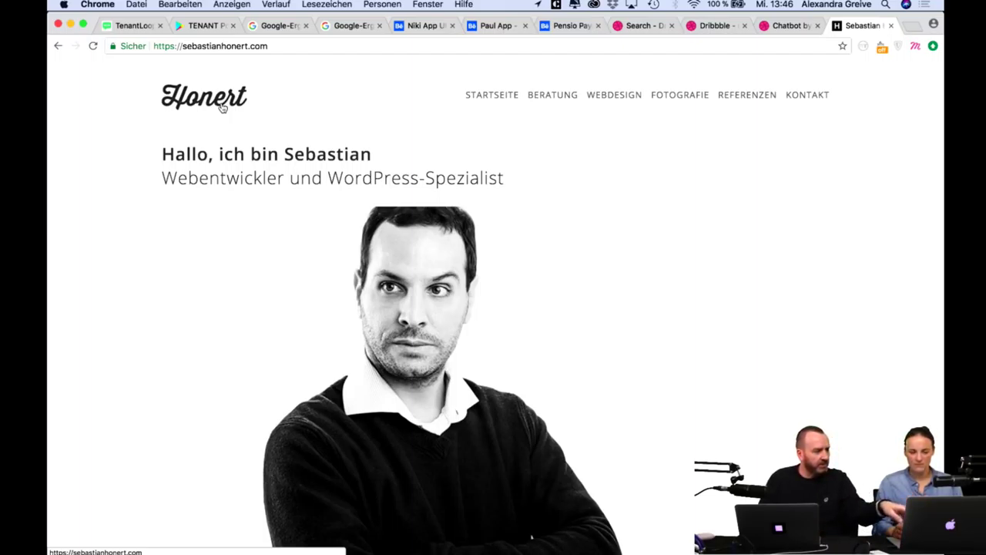
{"action": "scroll", "coordinate": [222, 107], "scroll_direction": "down", "scroll_amount": 10}
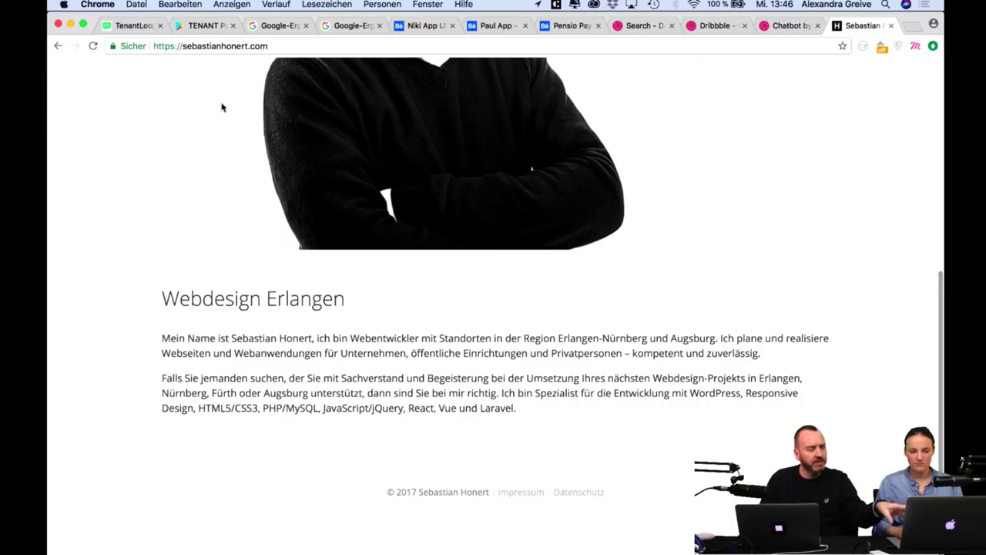
{"action": "scroll", "coordinate": [222, 107], "scroll_direction": "up", "scroll_amount": 10}
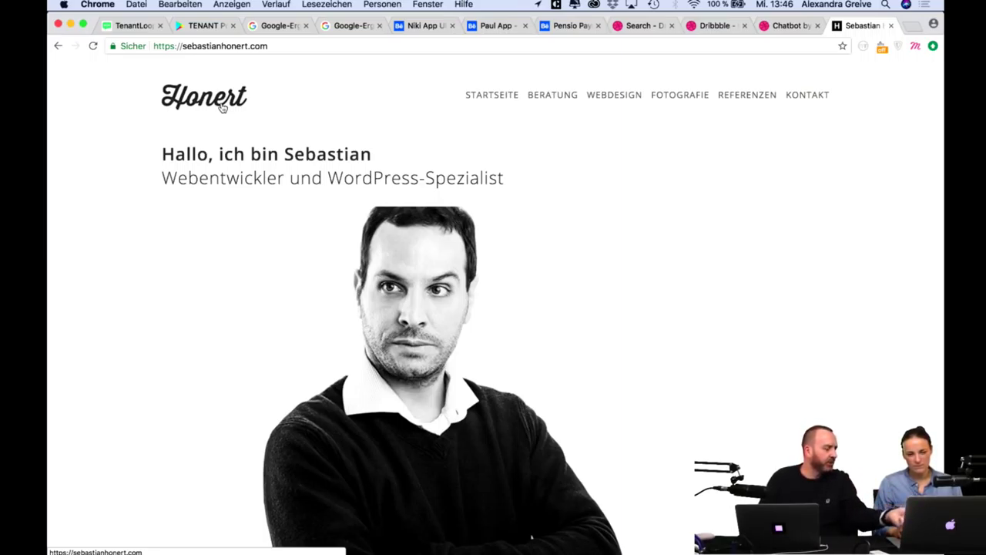
{"action": "scroll", "coordinate": [222, 108], "scroll_direction": "down", "scroll_amount": 10}
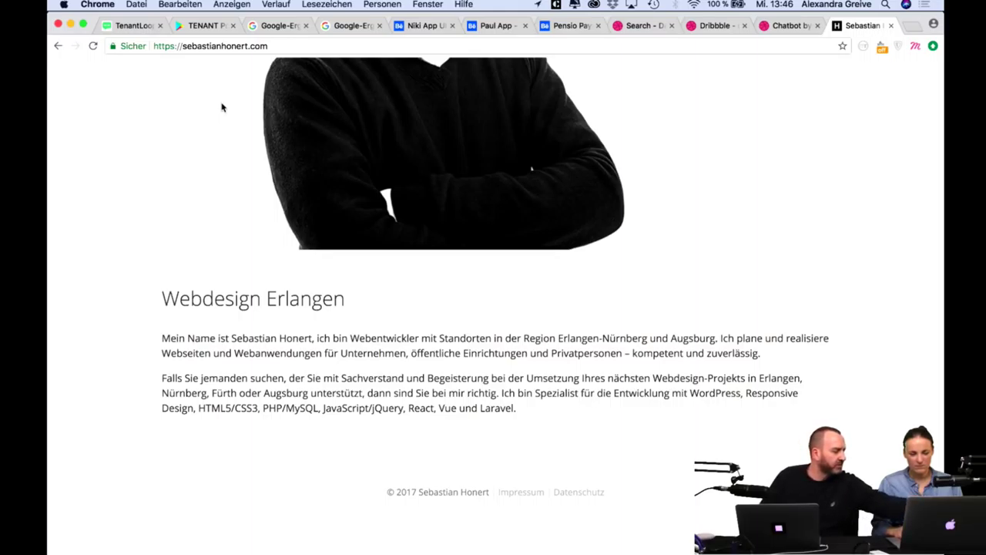
{"action": "scroll", "coordinate": [221, 107], "scroll_direction": "up", "scroll_amount": 5}
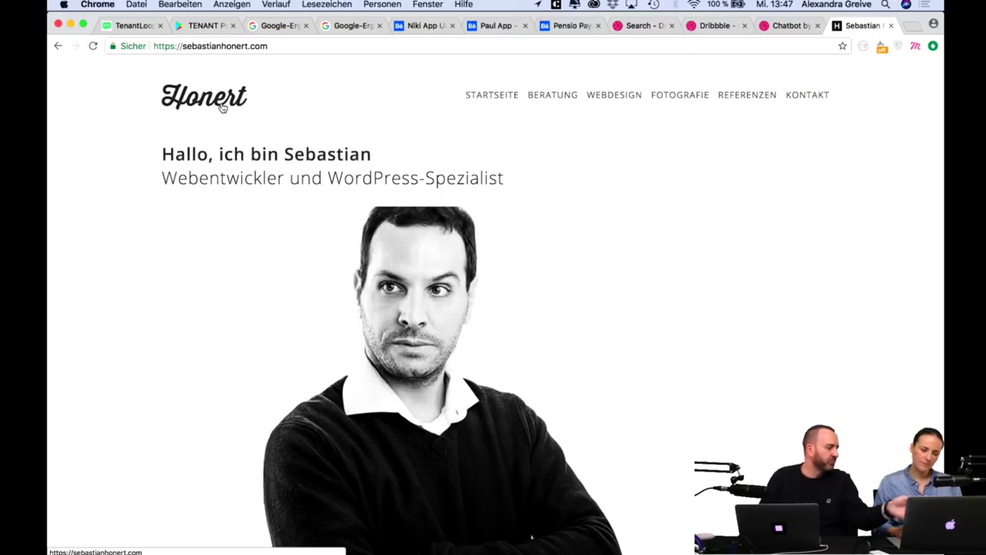
{"action": "scroll", "coordinate": [221, 107], "scroll_direction": "down", "scroll_amount": 1}
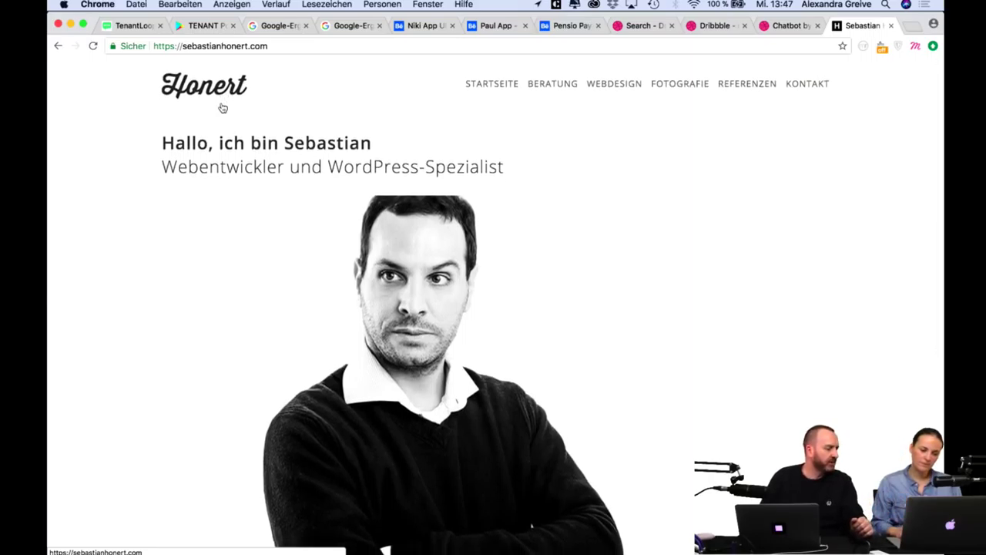
{"action": "scroll", "coordinate": [221, 107], "scroll_direction": "down", "scroll_amount": 10}
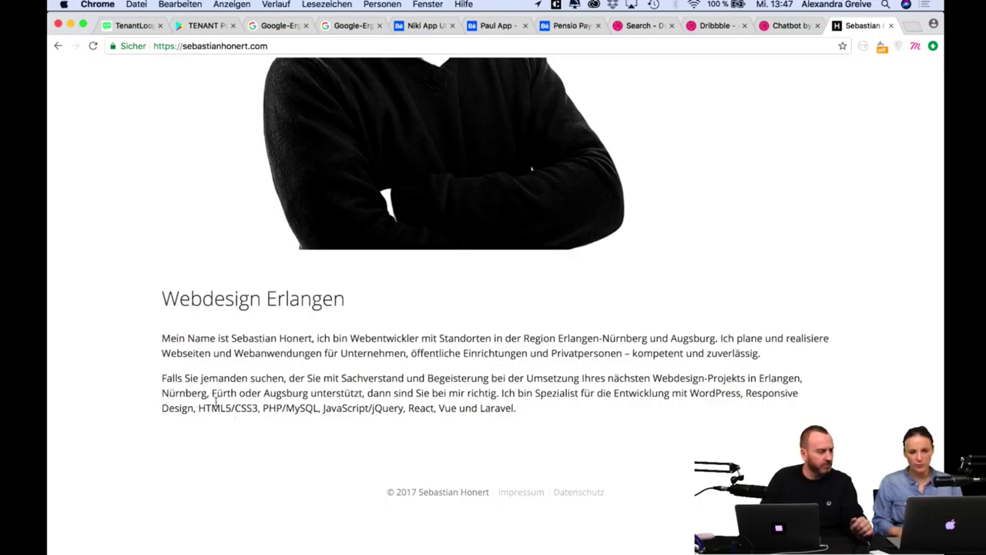
{"action": "scroll", "coordinate": [672, 281], "scroll_direction": "up", "scroll_amount": 1}
{"action": "scroll", "coordinate": [561, 383], "scroll_direction": "up", "scroll_amount": 15}
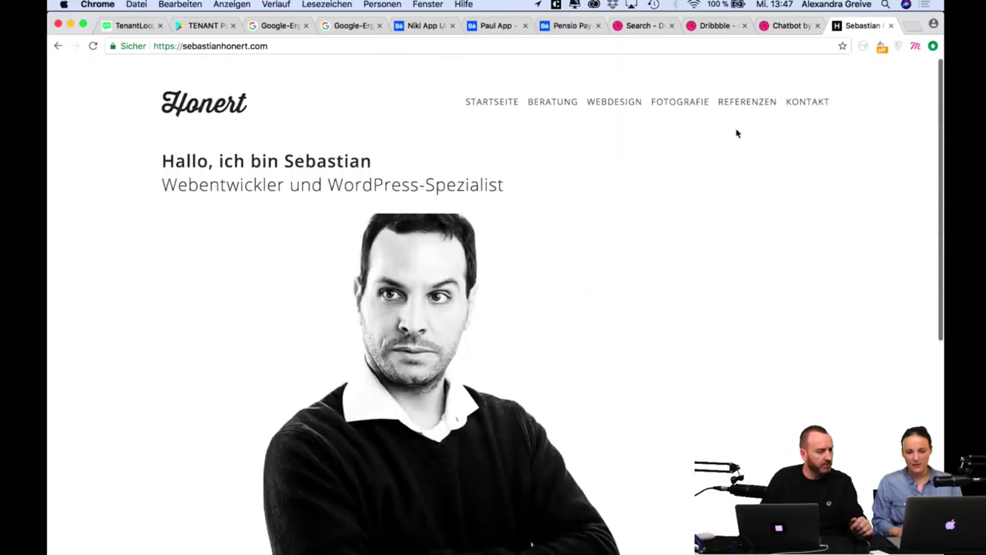
Take a brief look at the Beratung page.
{"action": "left_click", "coordinate": [554, 94]}
{"action": "scroll", "coordinate": [567, 251], "scroll_direction": "down", "scroll_amount": 5}
{"action": "scroll", "coordinate": [567, 251], "scroll_direction": "up", "scroll_amount": 5}
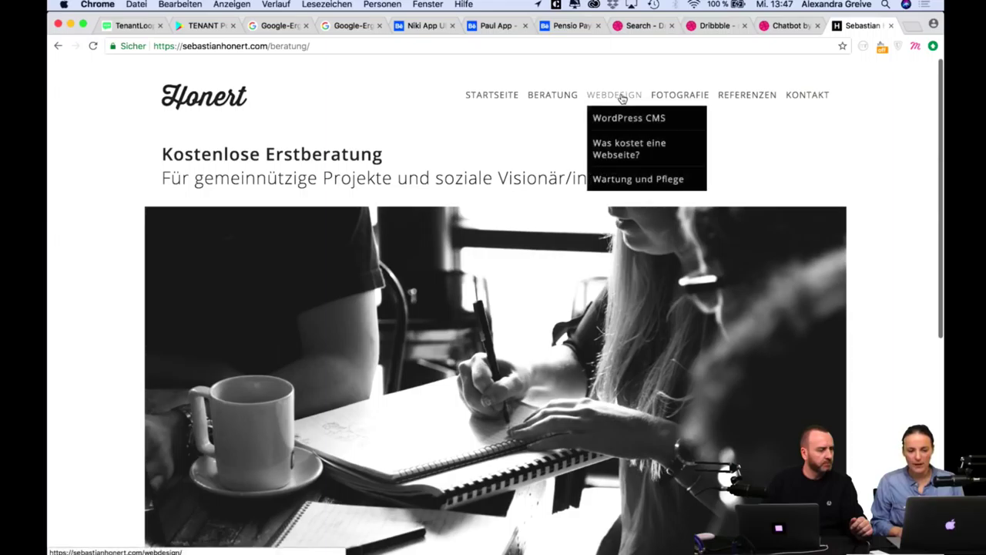
Scroll the Webdesign page headed Sinnvoll entwickeln, then return to the homepage.
{"action": "left_click", "coordinate": [626, 98]}
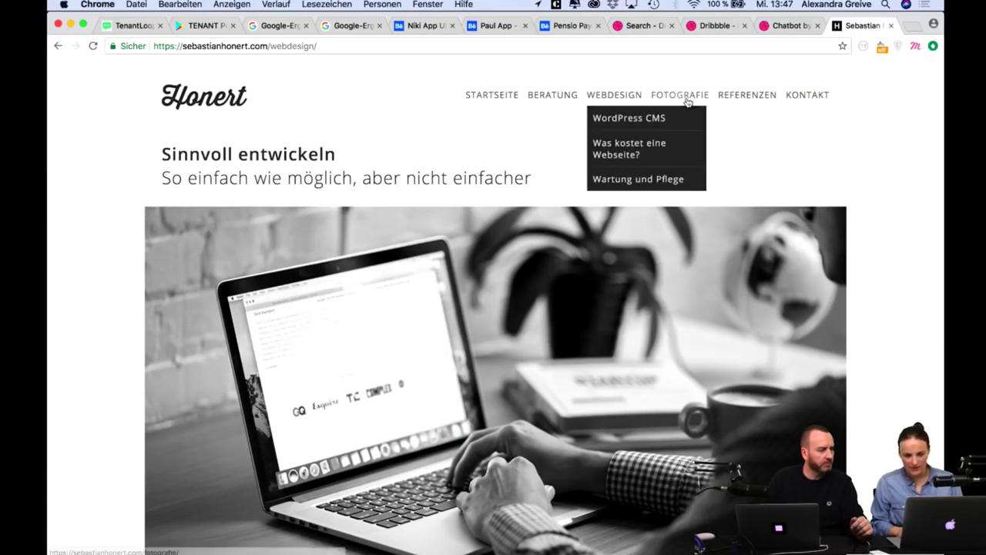
{"action": "scroll", "coordinate": [701, 177], "scroll_direction": "down", "scroll_amount": 10}
{"action": "scroll", "coordinate": [701, 177], "scroll_direction": "down", "scroll_amount": 6}
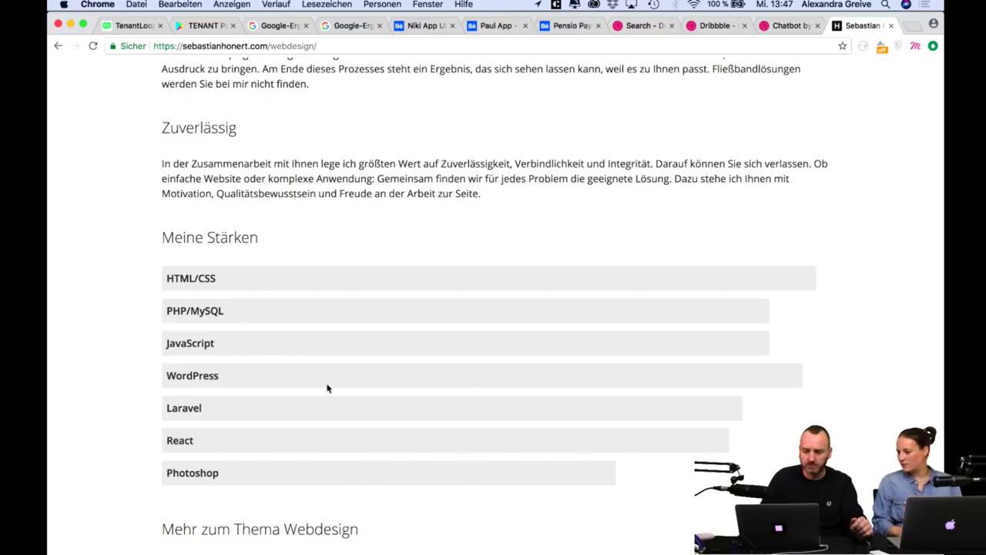
{"action": "scroll", "coordinate": [327, 388], "scroll_direction": "up", "scroll_amount": 10}
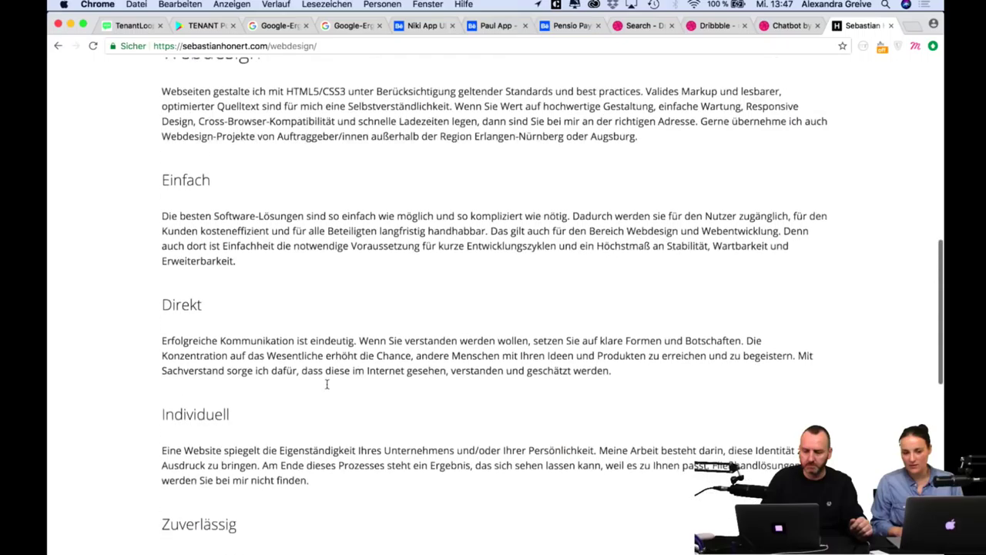
{"action": "scroll", "coordinate": [326, 383], "scroll_direction": "up", "scroll_amount": 10}
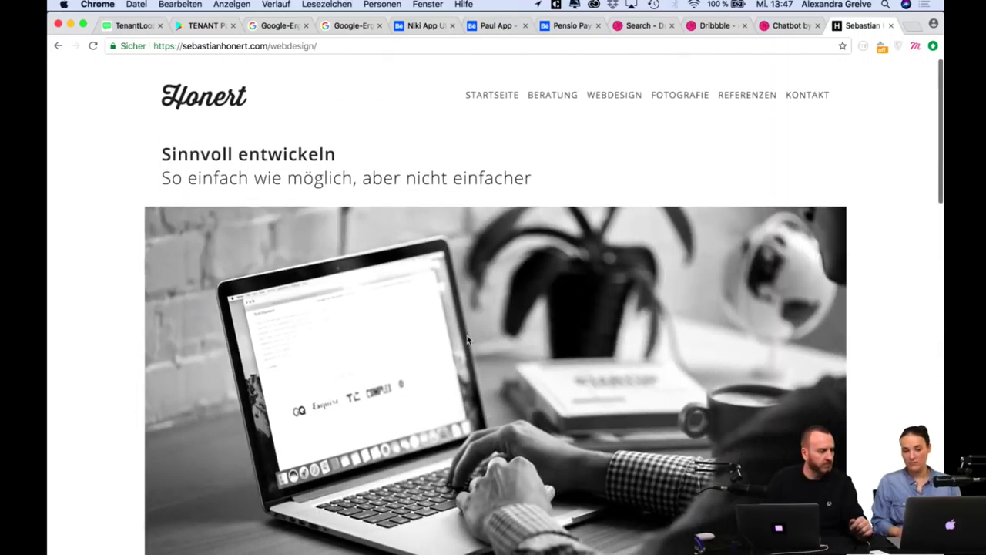
{"action": "left_click", "coordinate": [497, 98]}
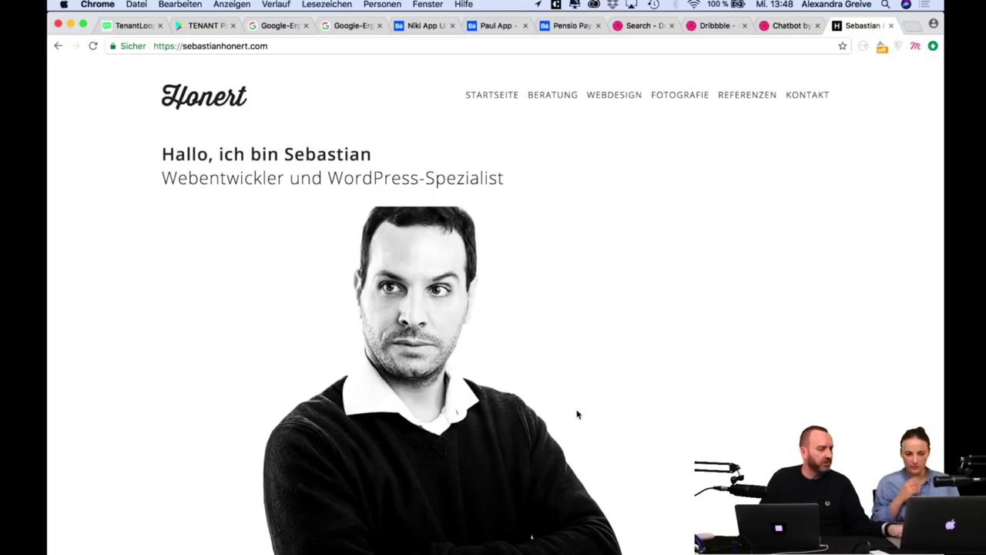
{"action": "scroll", "coordinate": [577, 415], "scroll_direction": "down", "scroll_amount": 5}
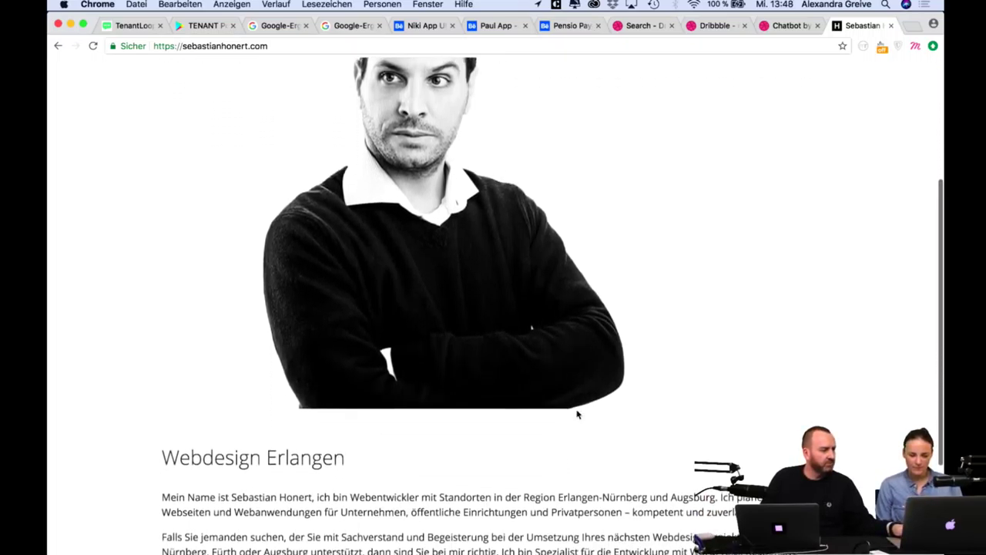
{"action": "scroll", "coordinate": [577, 414], "scroll_direction": "down", "scroll_amount": 2}
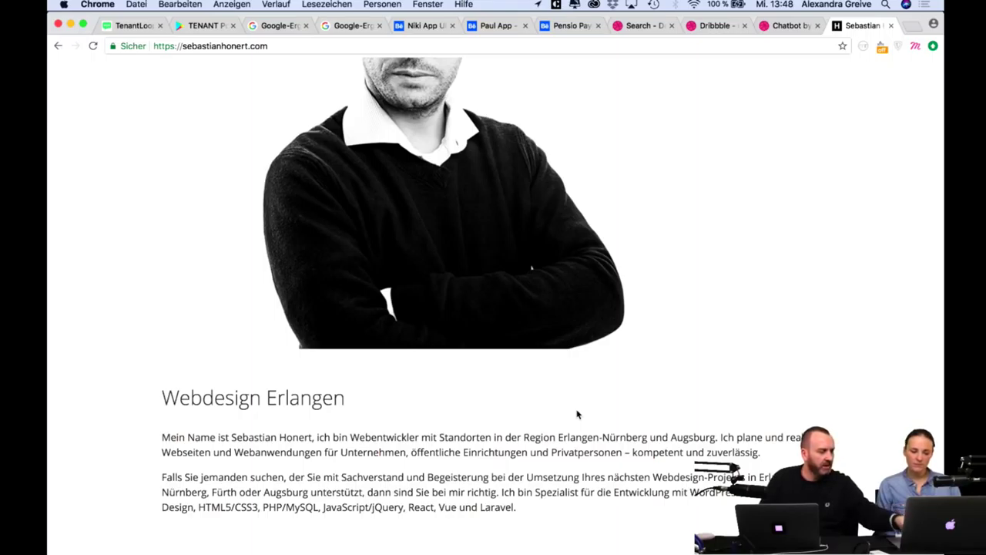
{"action": "scroll", "coordinate": [577, 414], "scroll_direction": "up", "scroll_amount": 7}
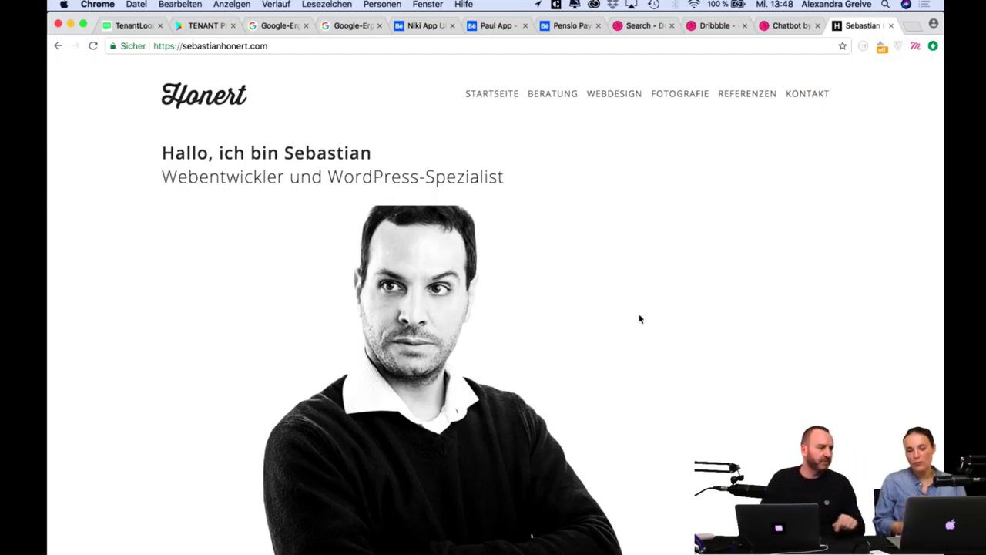
Open FOTOGRAFIE and scroll through the Webdesign + Fotokunst page and back up.
{"action": "left_click", "coordinate": [681, 98]}
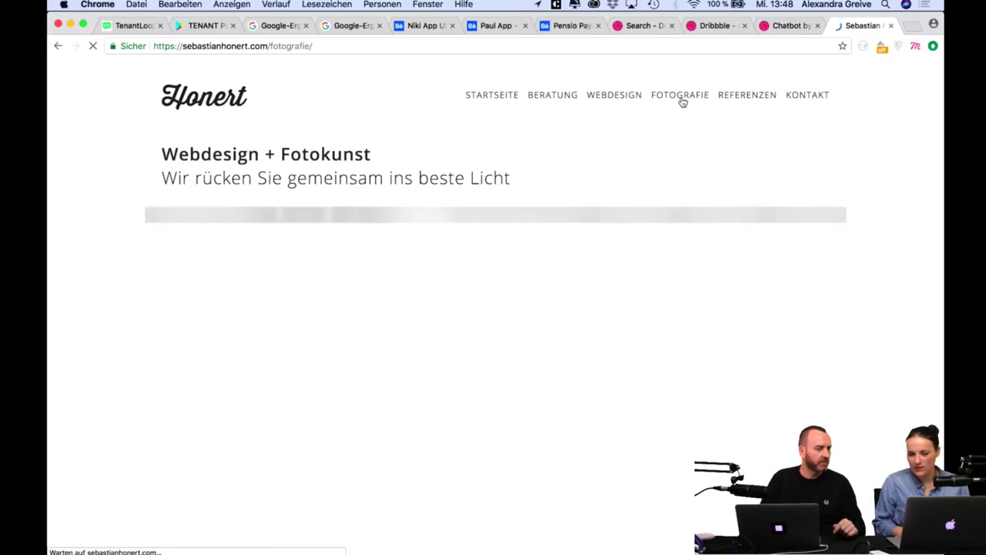
{"action": "scroll", "coordinate": [592, 168], "scroll_direction": "down", "scroll_amount": 5}
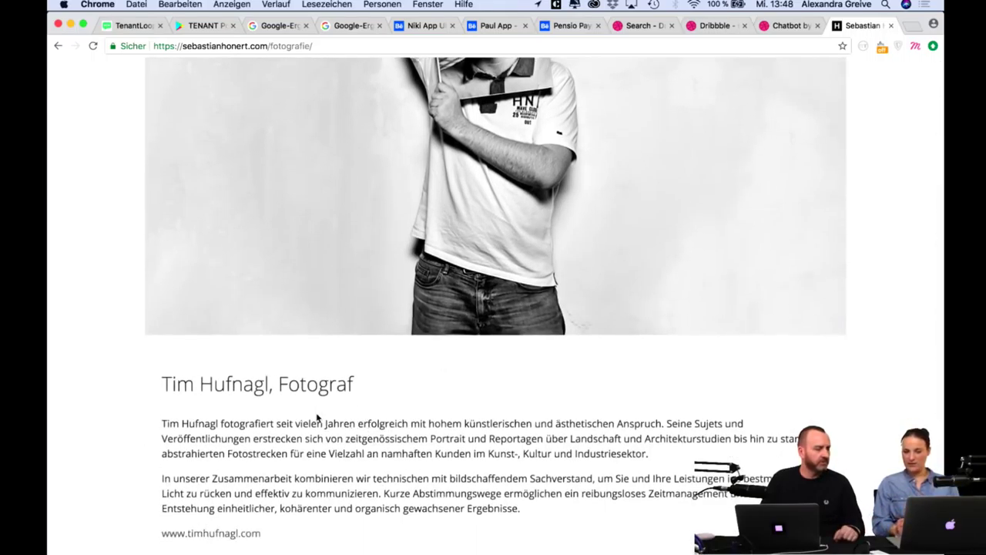
{"action": "scroll", "coordinate": [316, 417], "scroll_direction": "up", "scroll_amount": 5}
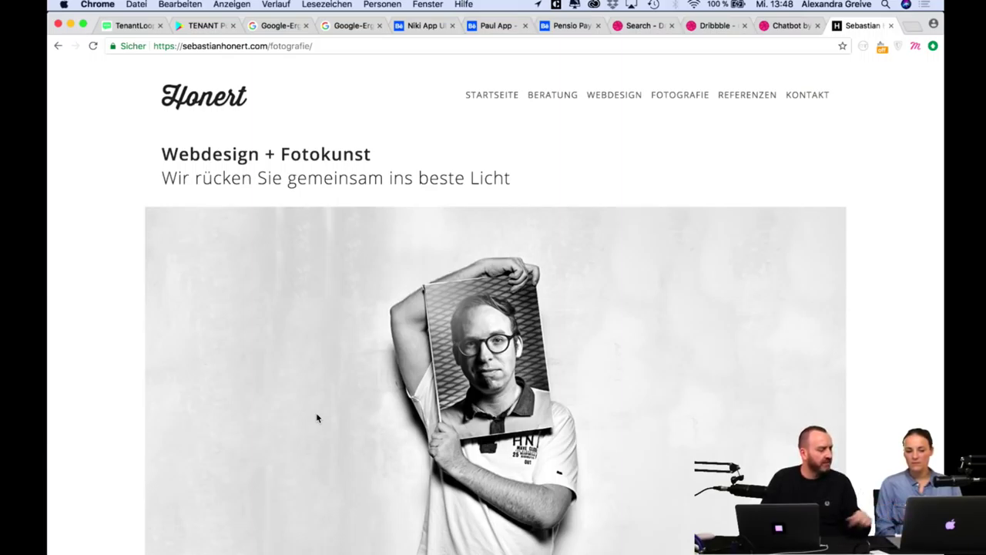
{"action": "scroll", "coordinate": [316, 417], "scroll_direction": "down", "scroll_amount": 10}
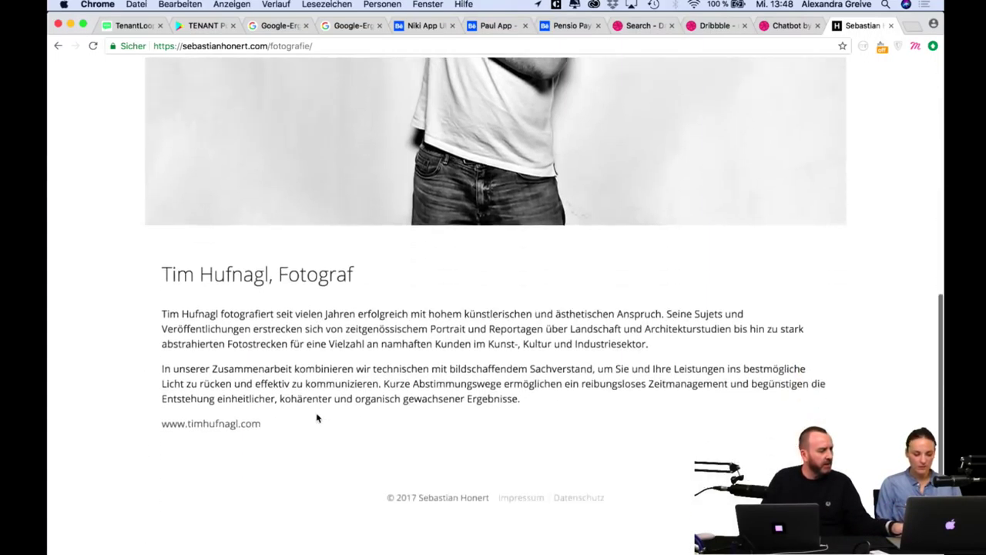
{"action": "scroll", "coordinate": [316, 417], "scroll_direction": "up", "scroll_amount": 10}
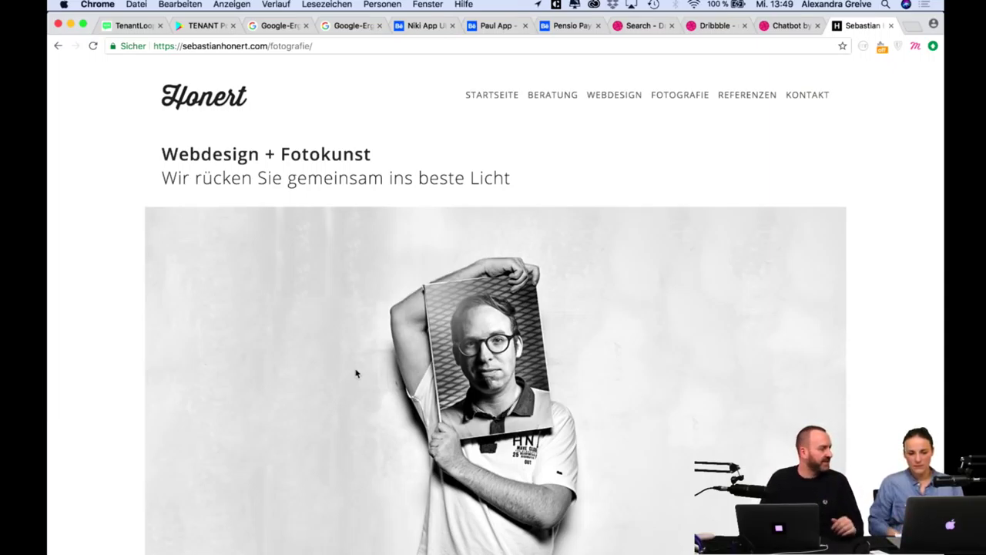
{"action": "left_click", "coordinate": [739, 95]}
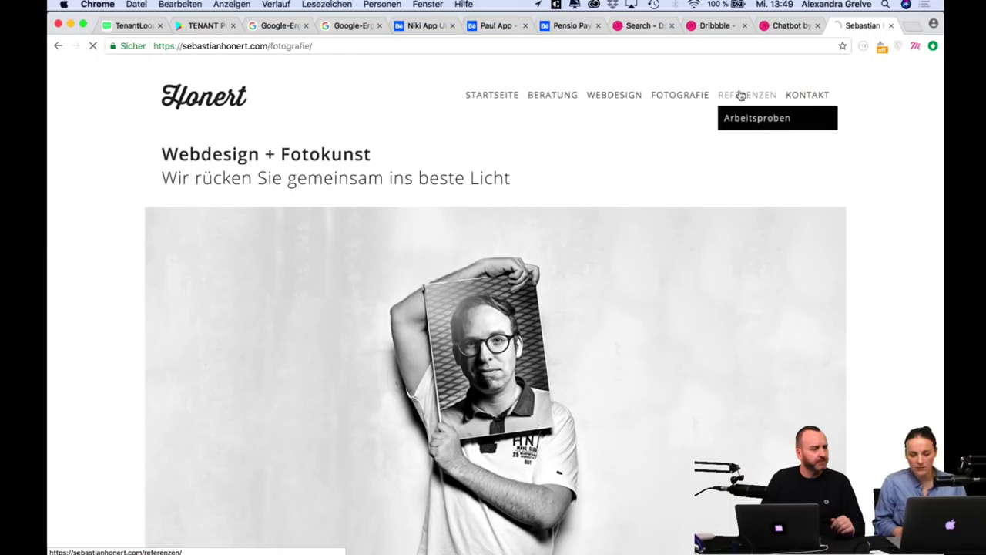
Scroll through the Kundenstimmen testimonials on Referenzen and back to the top.
{"action": "scroll", "coordinate": [732, 265], "scroll_direction": "down", "scroll_amount": 3}
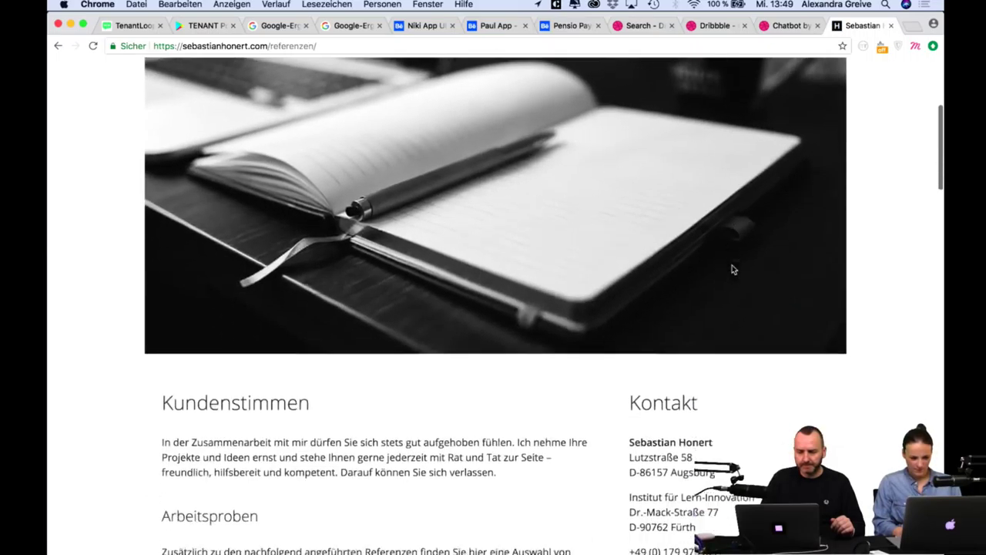
{"action": "scroll", "coordinate": [732, 269], "scroll_direction": "down", "scroll_amount": 6}
{"action": "scroll", "coordinate": [733, 269], "scroll_direction": "up", "scroll_amount": 1}
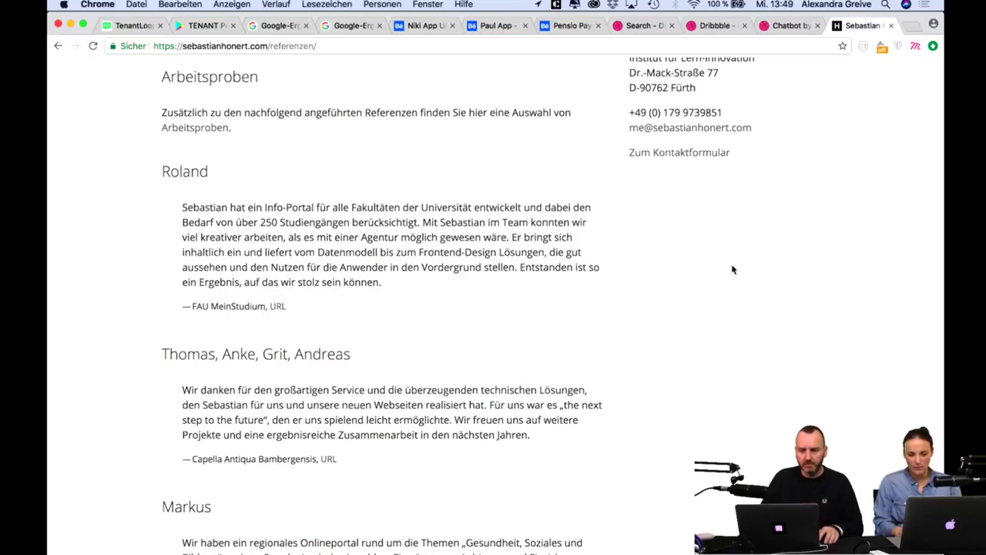
{"action": "scroll", "coordinate": [733, 268], "scroll_direction": "down", "scroll_amount": 3}
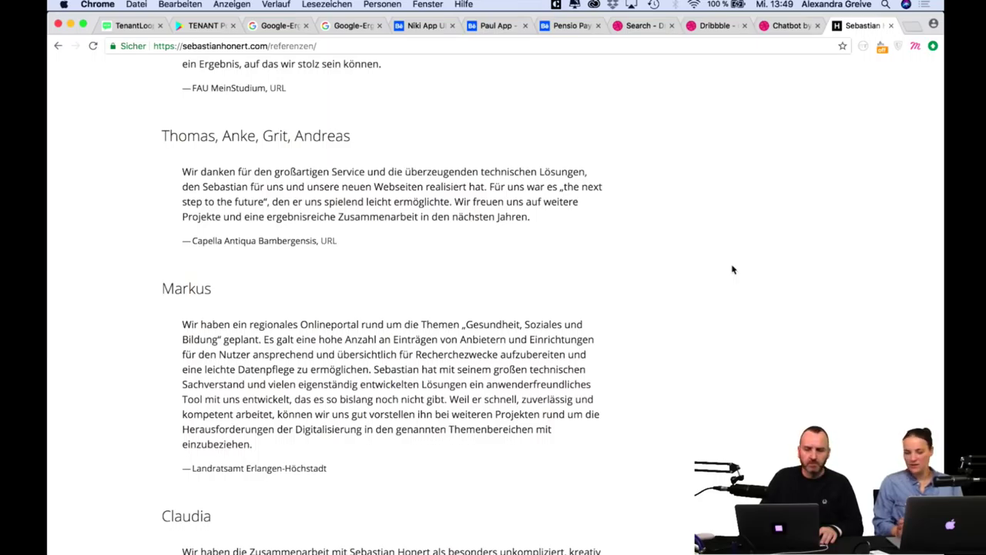
{"action": "scroll", "coordinate": [733, 269], "scroll_direction": "down", "scroll_amount": 3}
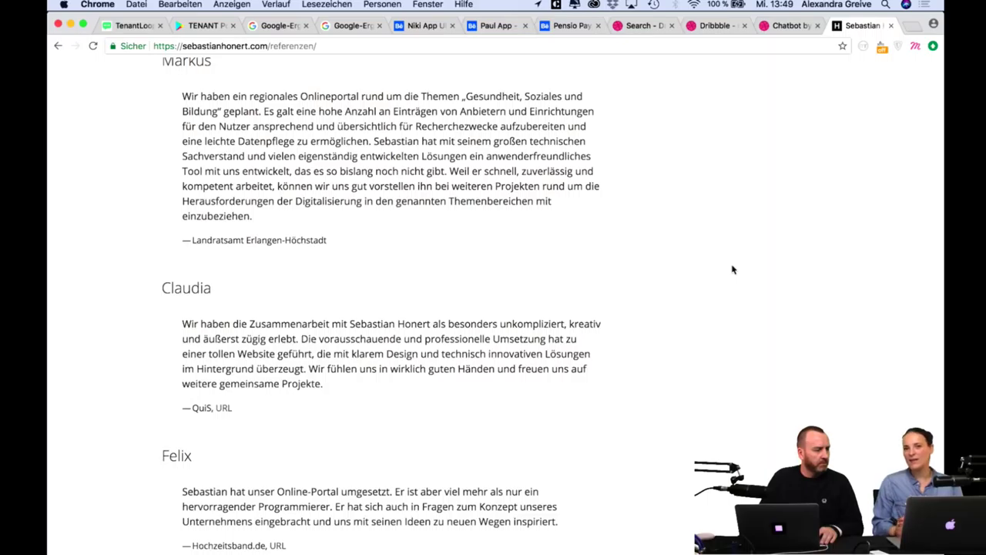
{"action": "scroll", "coordinate": [733, 269], "scroll_direction": "down", "scroll_amount": 2}
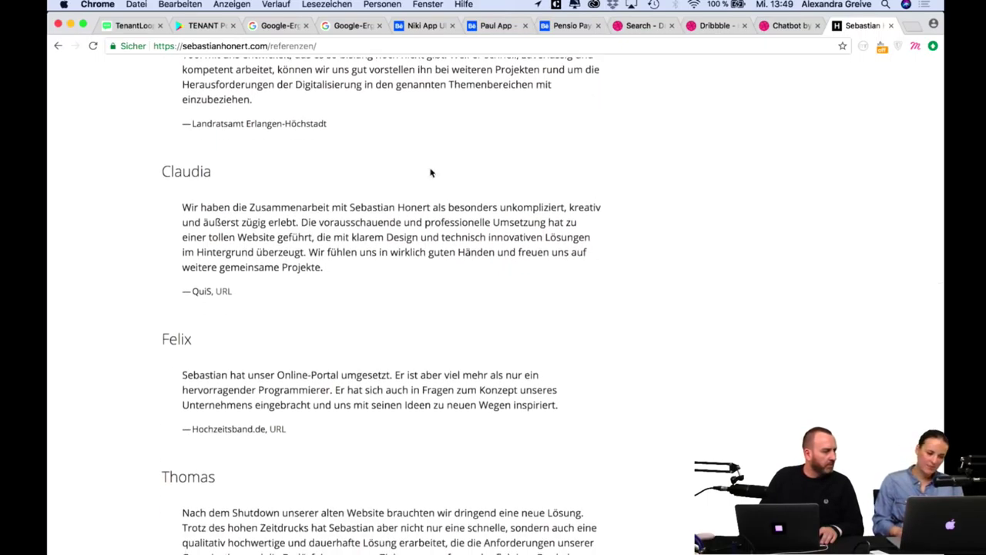
{"action": "scroll", "coordinate": [539, 231], "scroll_direction": "down", "scroll_amount": 1}
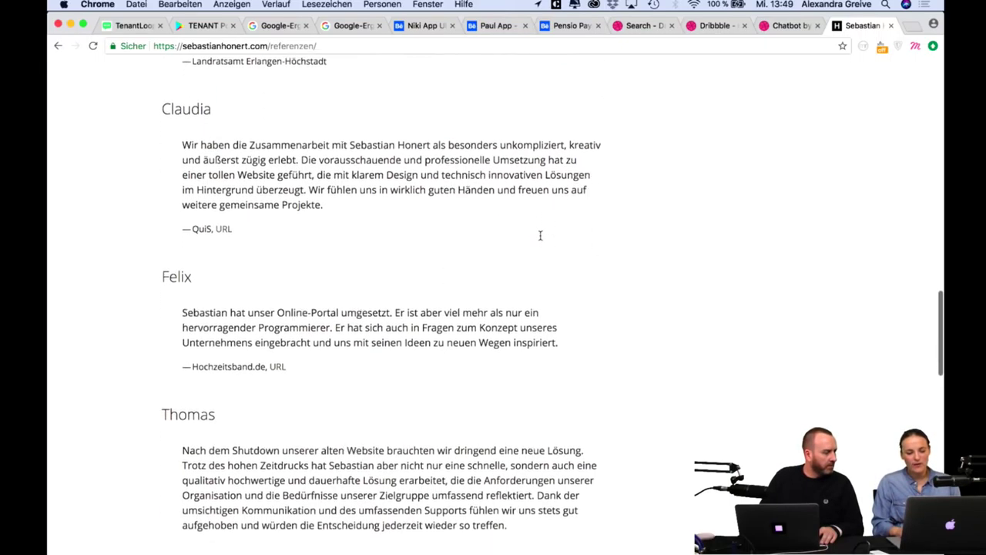
{"action": "scroll", "coordinate": [535, 308], "scroll_direction": "down", "scroll_amount": 2}
{"action": "scroll", "coordinate": [535, 308], "scroll_direction": "up", "scroll_amount": 10}
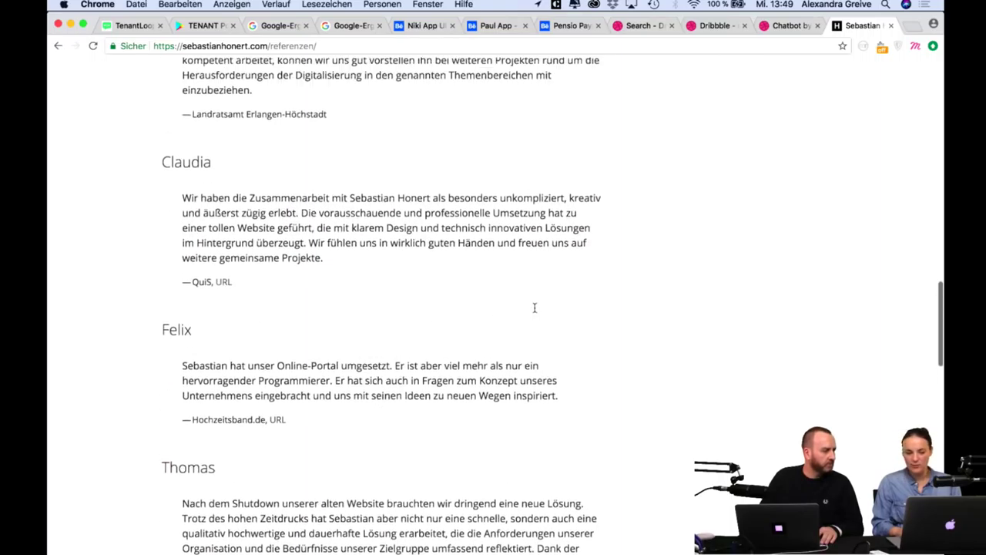
{"action": "scroll", "coordinate": [535, 308], "scroll_direction": "up", "scroll_amount": 6}
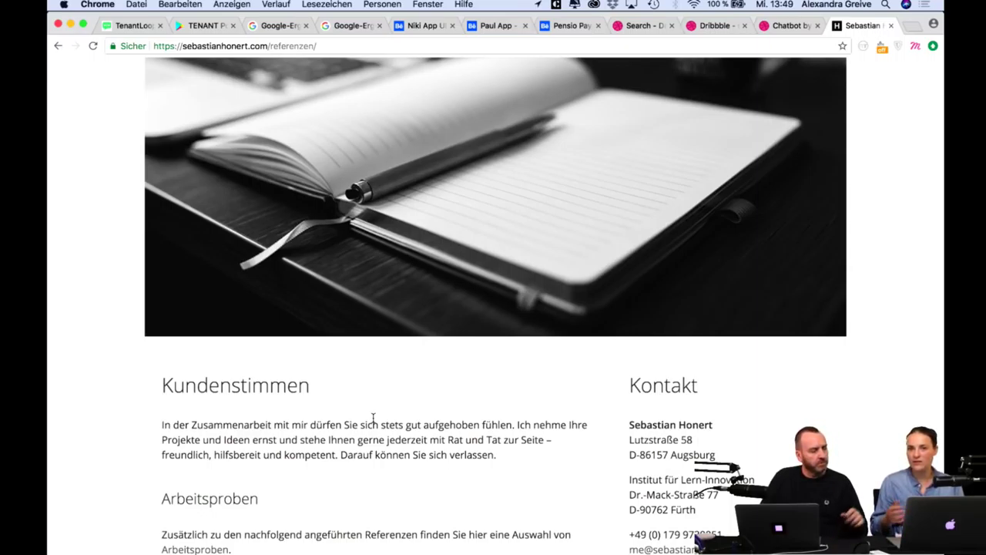
{"action": "scroll", "coordinate": [373, 418], "scroll_direction": "up", "scroll_amount": 5}
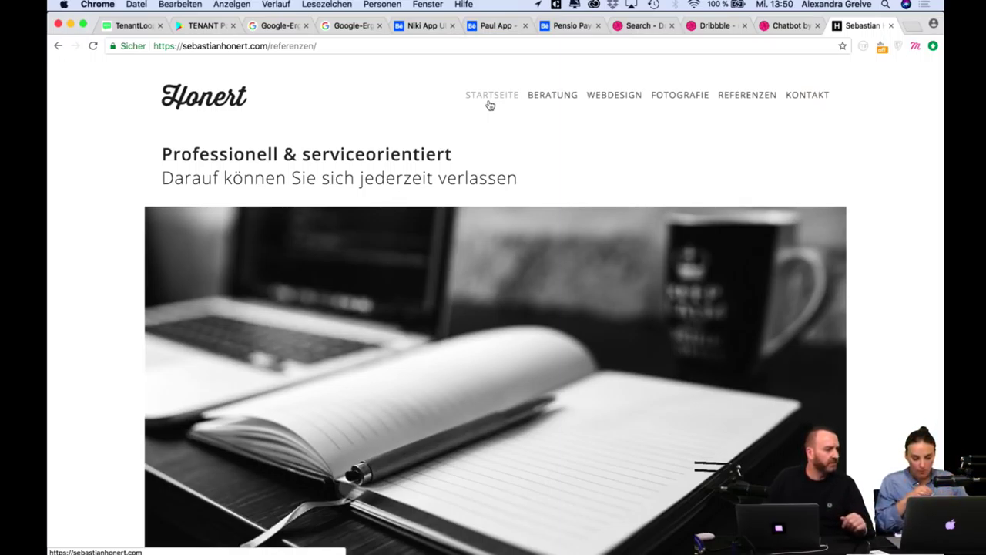
{"action": "left_click", "coordinate": [561, 97]}
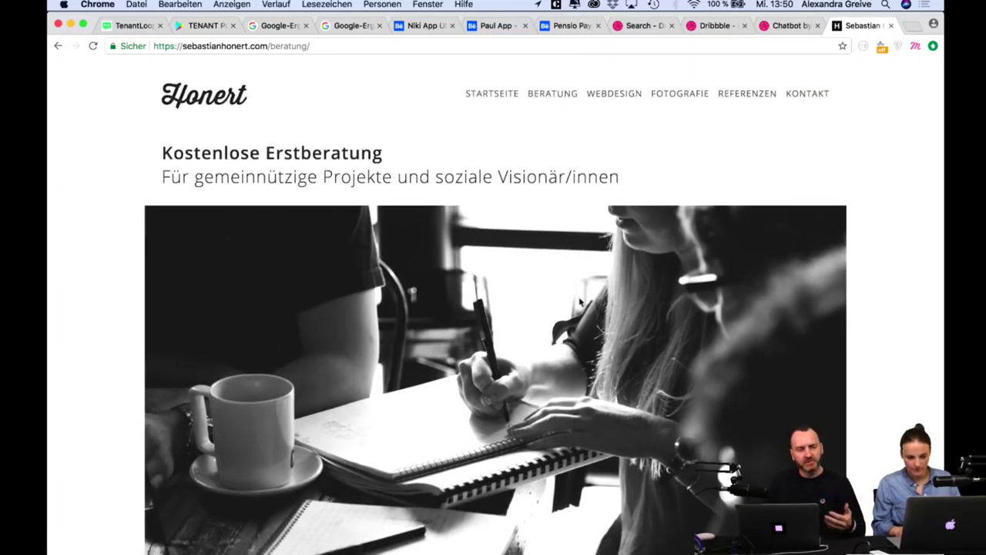
Read the Beratung page's 'Kostenlose Erstberatung' text, then return to the site's home page.
{"action": "scroll", "coordinate": [581, 302], "scroll_direction": "down", "scroll_amount": 4}
{"action": "scroll", "coordinate": [581, 301], "scroll_direction": "down", "scroll_amount": 4}
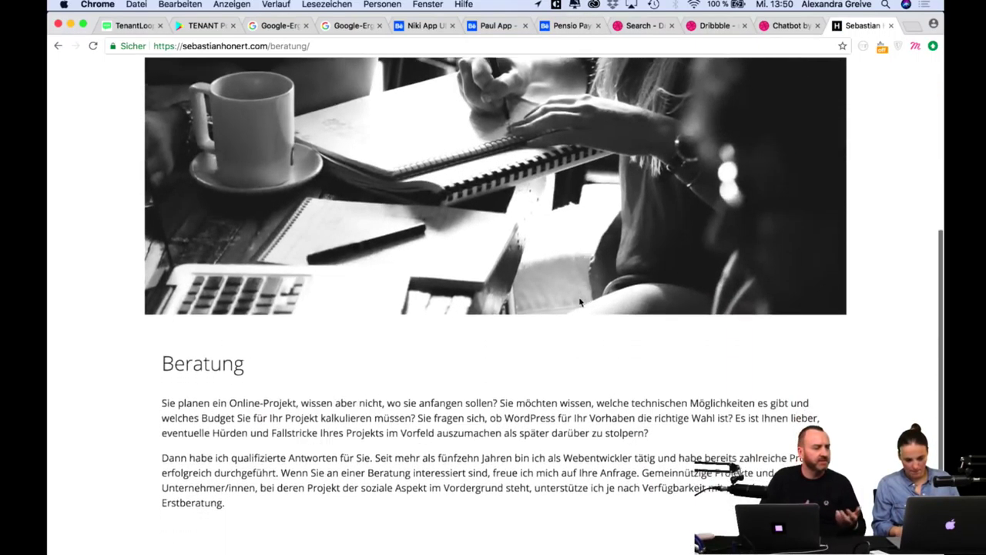
{"action": "scroll", "coordinate": [581, 301], "scroll_direction": "up", "scroll_amount": 6}
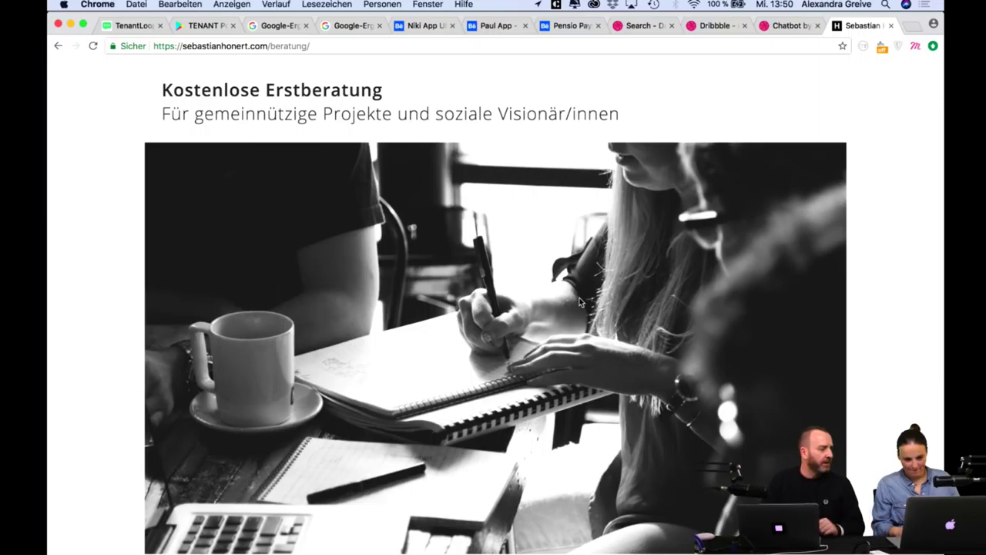
{"action": "scroll", "coordinate": [579, 301], "scroll_direction": "down", "scroll_amount": 4}
{"action": "scroll", "coordinate": [581, 302], "scroll_direction": "up", "scroll_amount": 5}
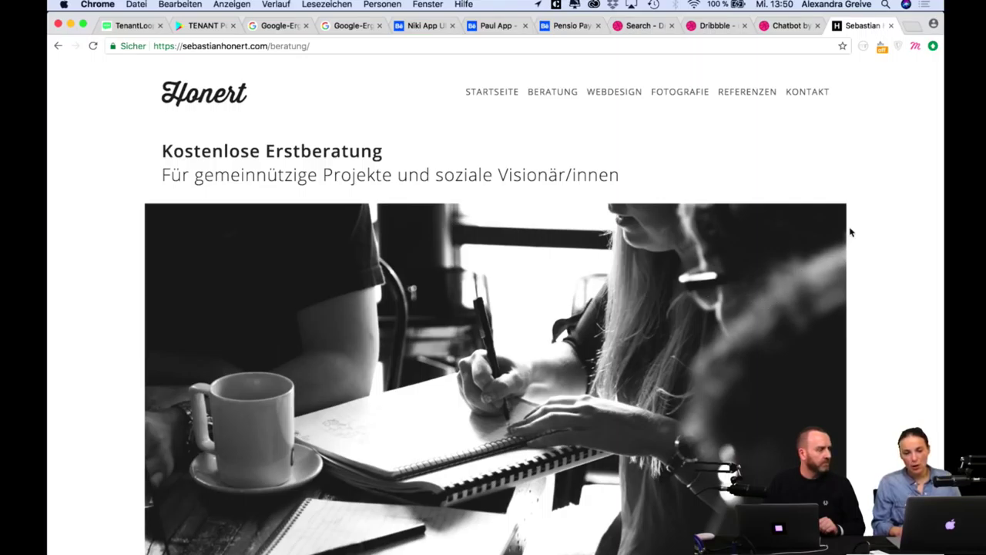
{"action": "scroll", "coordinate": [851, 232], "scroll_direction": "down", "scroll_amount": 1}
{"action": "scroll", "coordinate": [851, 232], "scroll_direction": "up", "scroll_amount": 1}
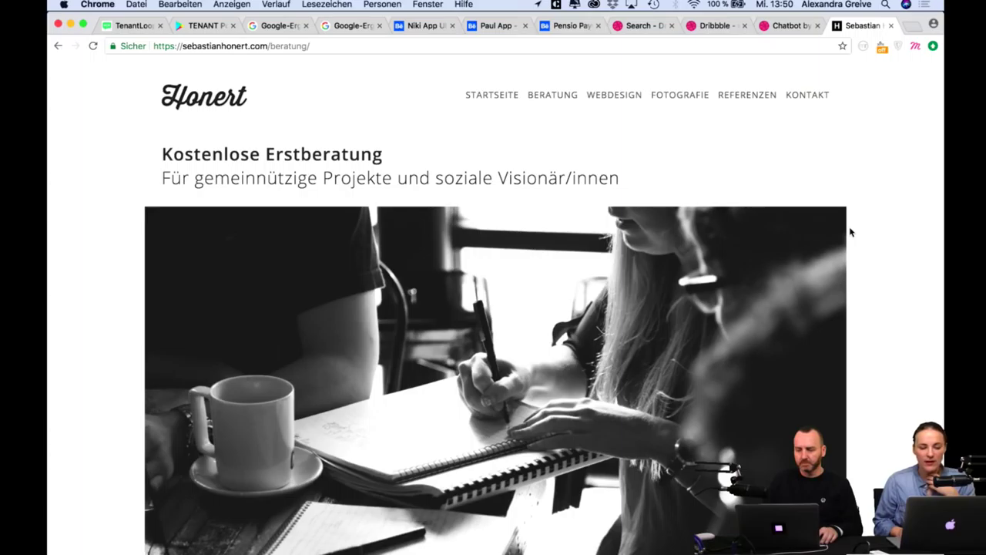
{"action": "scroll", "coordinate": [851, 232], "scroll_direction": "down", "scroll_amount": 5}
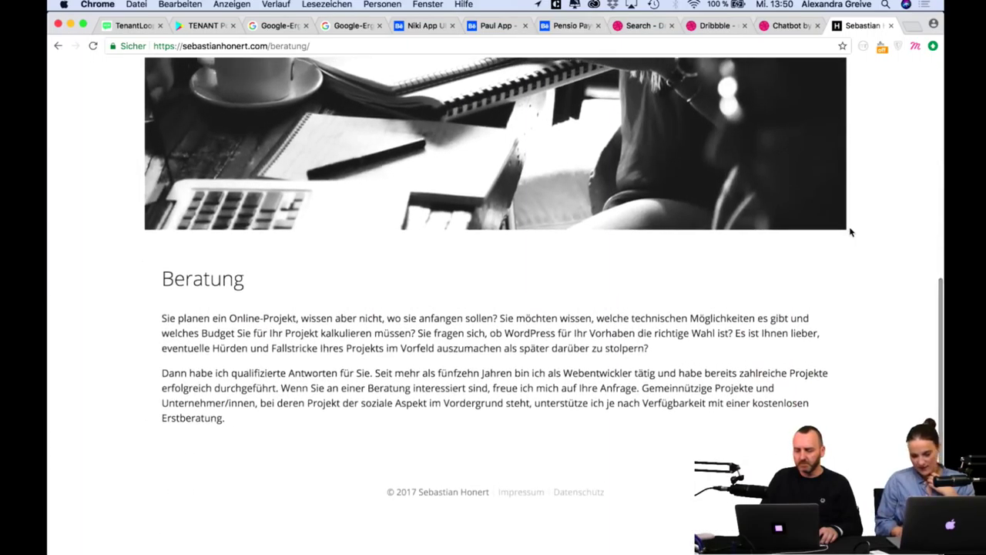
{"action": "scroll", "coordinate": [851, 232], "scroll_direction": "up", "scroll_amount": 5}
{"action": "left_click", "coordinate": [506, 99]}
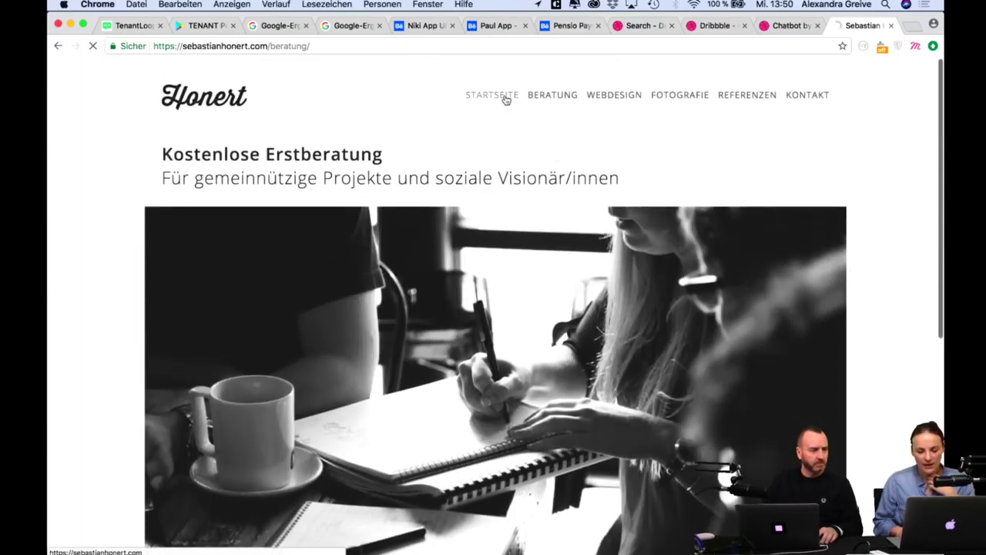
Reopen the 'Webdesign + Fotokunst' Fotografie page, view the photographer partner's profile, and return to the top.
{"action": "scroll", "coordinate": [528, 325], "scroll_direction": "down", "scroll_amount": 5}
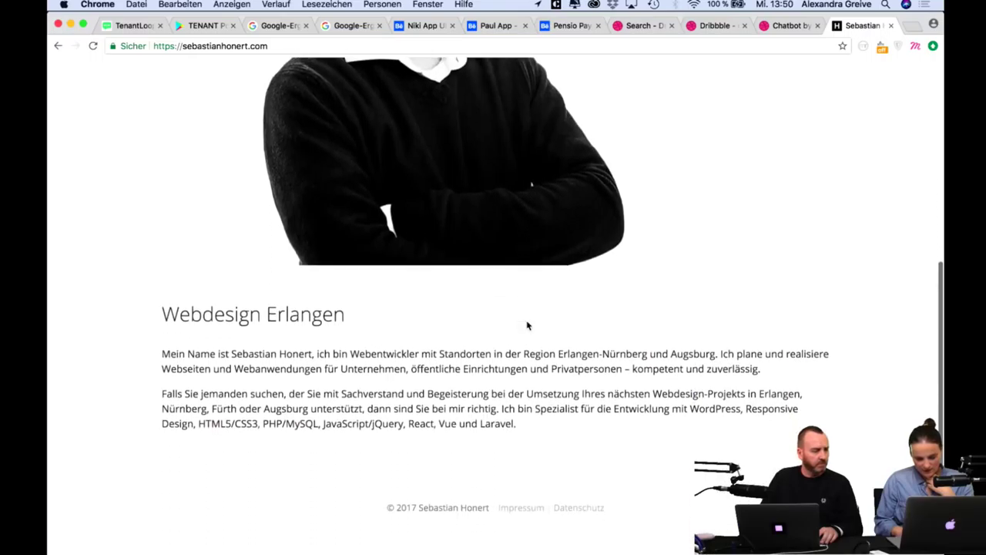
{"action": "scroll", "coordinate": [529, 324], "scroll_direction": "up", "scroll_amount": 10}
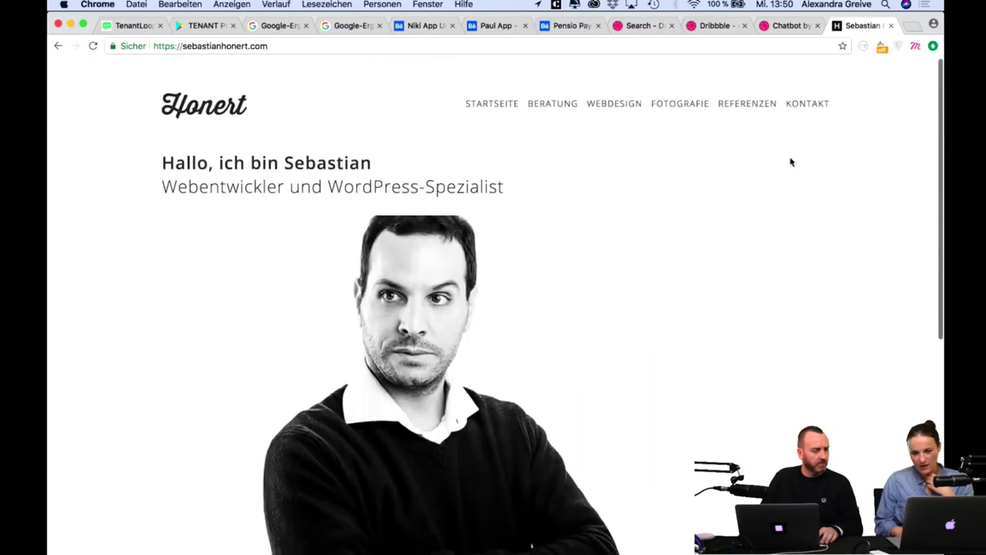
{"action": "left_click", "coordinate": [681, 97]}
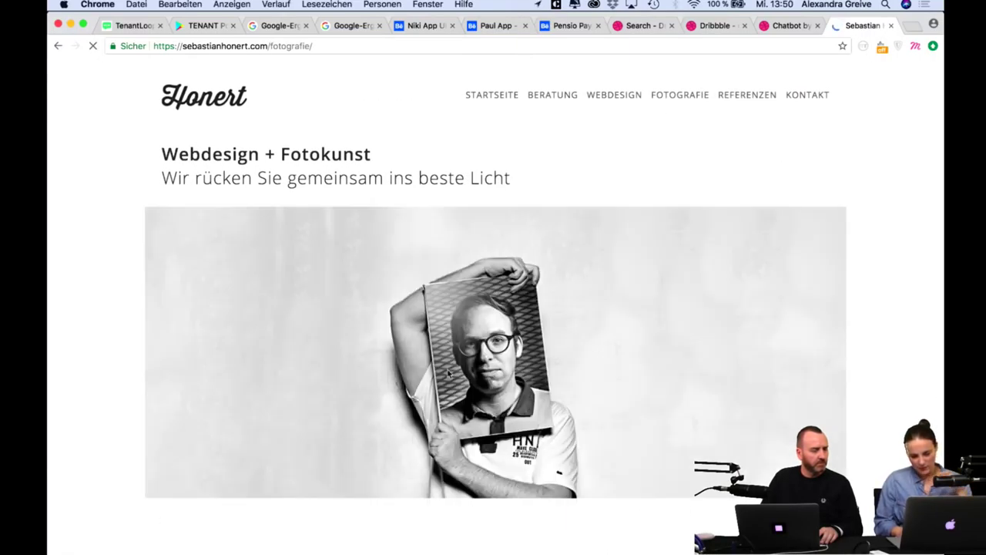
{"action": "scroll", "coordinate": [334, 459], "scroll_direction": "down", "scroll_amount": 6}
{"action": "scroll", "coordinate": [334, 460], "scroll_direction": "down", "scroll_amount": 1}
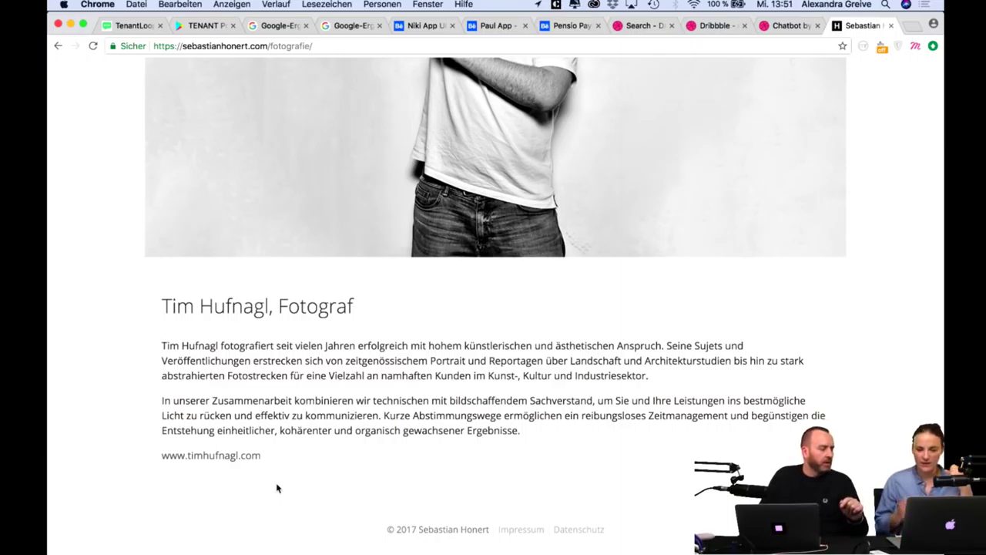
{"action": "key", "text": "Home"}
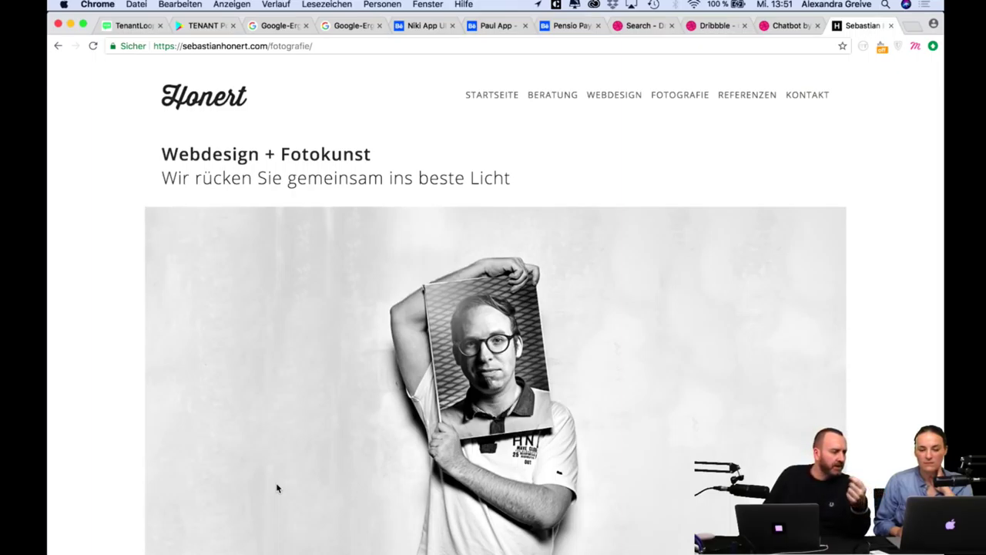
Open the Referenzen page and read down through its customer testimonials.
{"action": "left_click", "coordinate": [746, 97]}
{"action": "scroll", "coordinate": [748, 336], "scroll_direction": "down", "scroll_amount": 5}
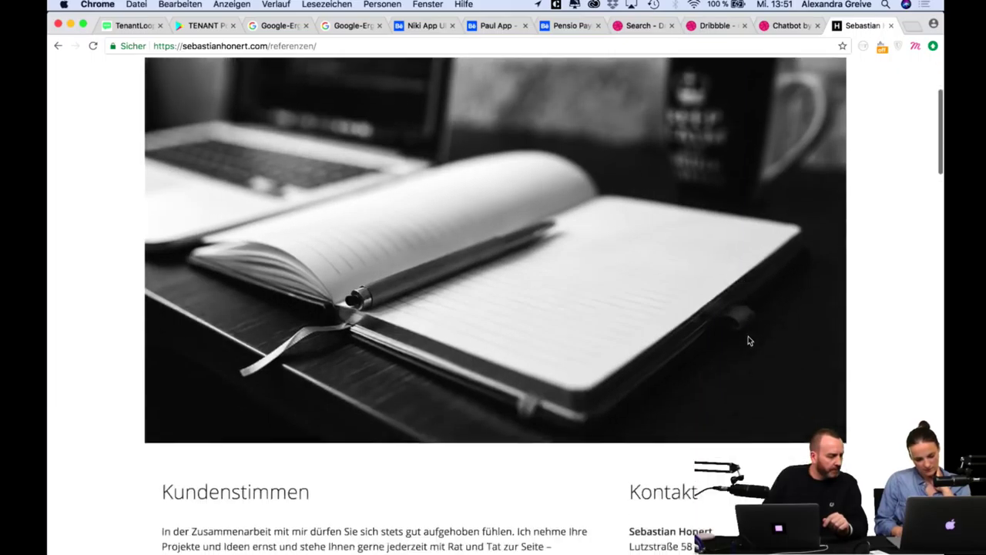
{"action": "scroll", "coordinate": [748, 340], "scroll_direction": "down", "scroll_amount": 3}
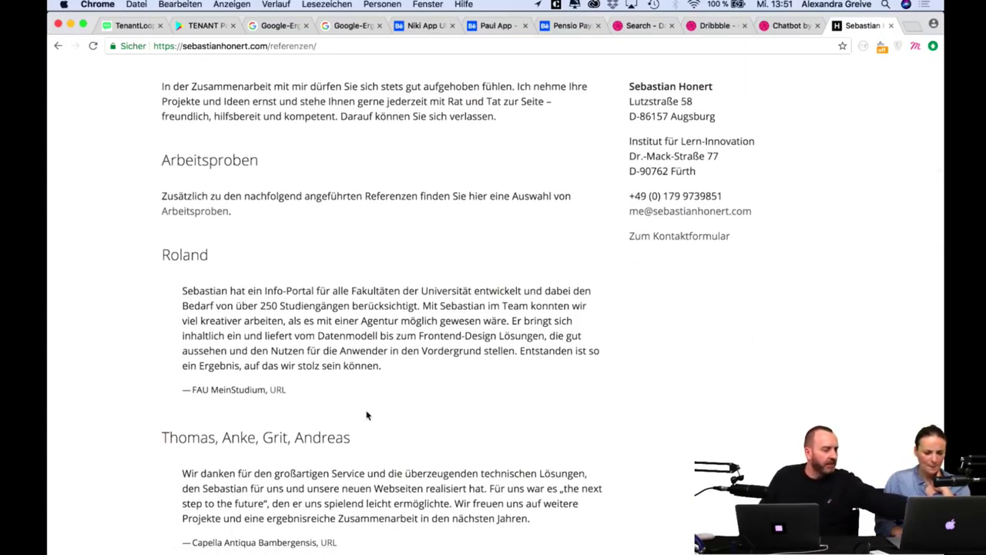
{"action": "scroll", "coordinate": [366, 415], "scroll_direction": "down", "scroll_amount": 1}
{"action": "scroll", "coordinate": [367, 416], "scroll_direction": "down", "scroll_amount": 2}
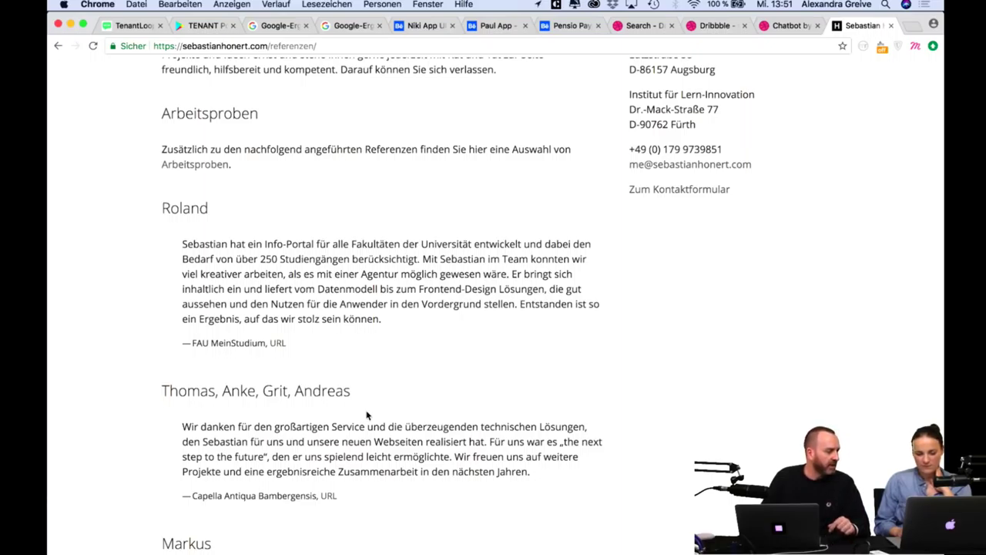
{"action": "scroll", "coordinate": [366, 415], "scroll_direction": "down", "scroll_amount": 3}
{"action": "scroll", "coordinate": [366, 416], "scroll_direction": "down", "scroll_amount": 15}
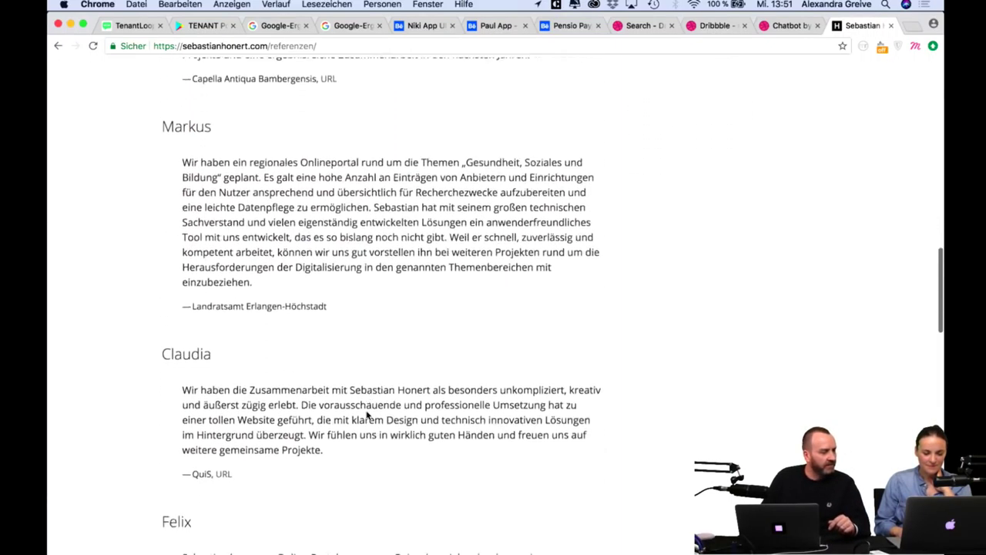
{"action": "scroll", "coordinate": [367, 411], "scroll_direction": "down", "scroll_amount": 20}
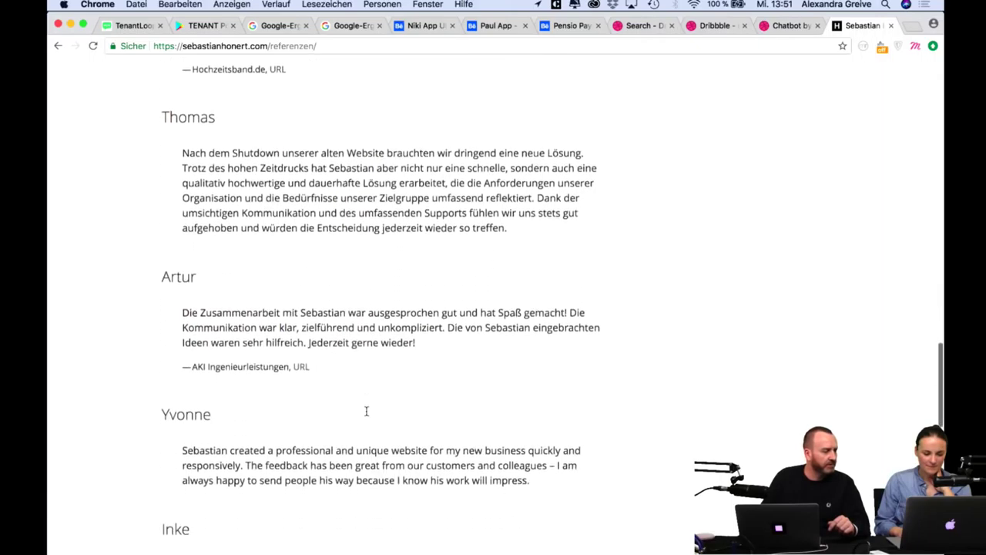
{"action": "scroll", "coordinate": [367, 412], "scroll_direction": "down", "scroll_amount": 4}
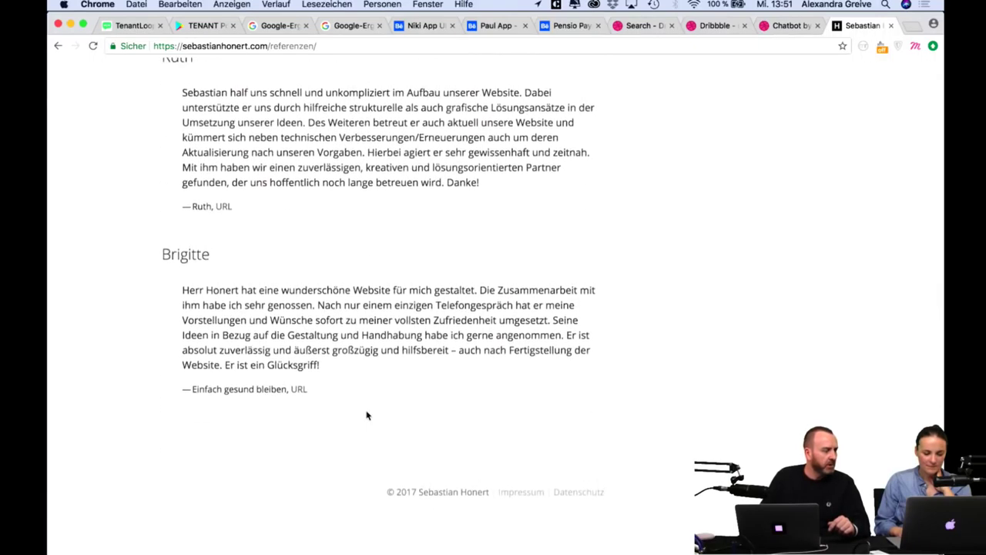
Return to the top of Referenzen at the 'Professionell & serviceorientiert' heading.
{"action": "scroll", "coordinate": [367, 413], "scroll_direction": "up", "scroll_amount": 10}
{"action": "scroll", "coordinate": [367, 415], "scroll_direction": "down", "scroll_amount": 5}
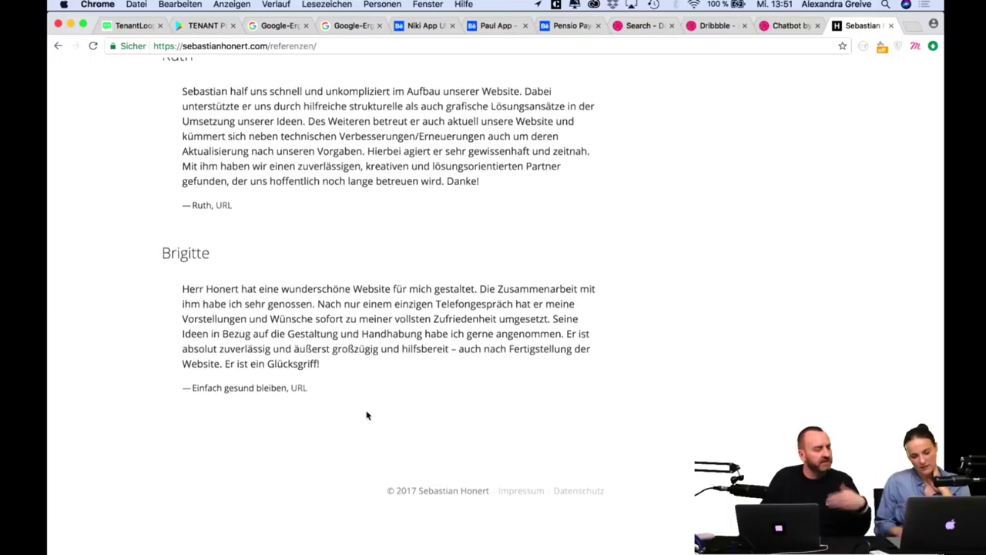
{"action": "scroll", "coordinate": [367, 415], "scroll_direction": "up", "scroll_amount": 3}
{"action": "scroll", "coordinate": [367, 415], "scroll_direction": "up", "scroll_amount": 20}
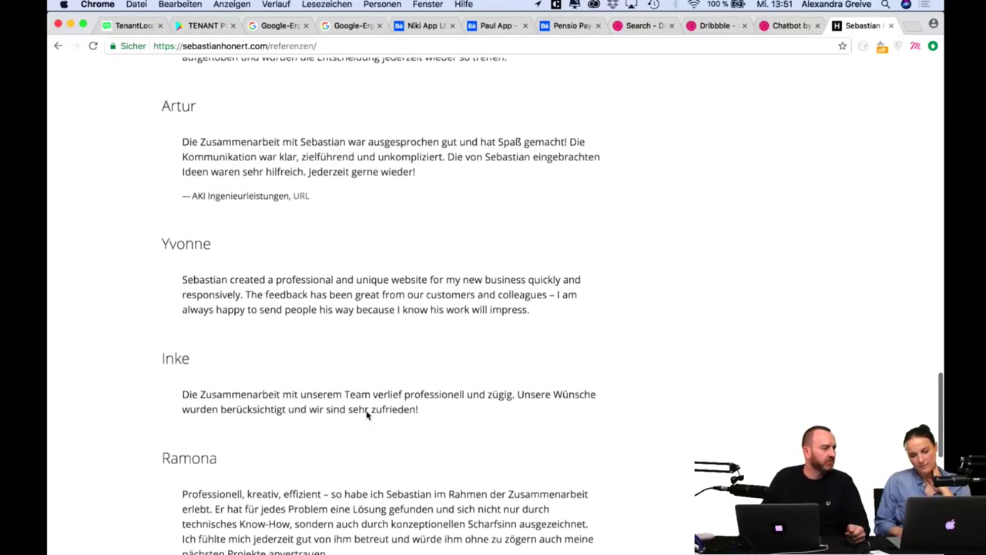
{"action": "scroll", "coordinate": [366, 415], "scroll_direction": "up", "scroll_amount": 20}
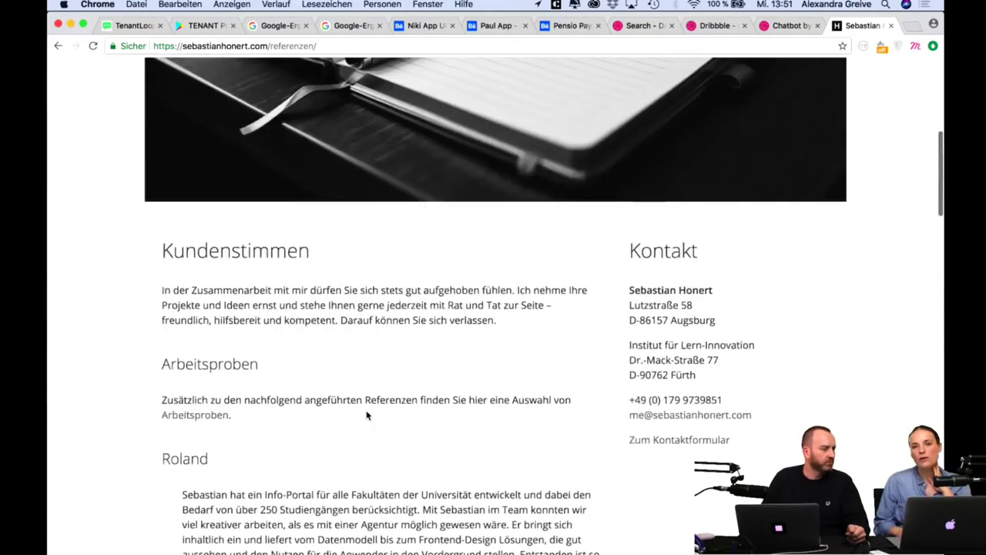
{"action": "scroll", "coordinate": [367, 415], "scroll_direction": "up", "scroll_amount": 3}
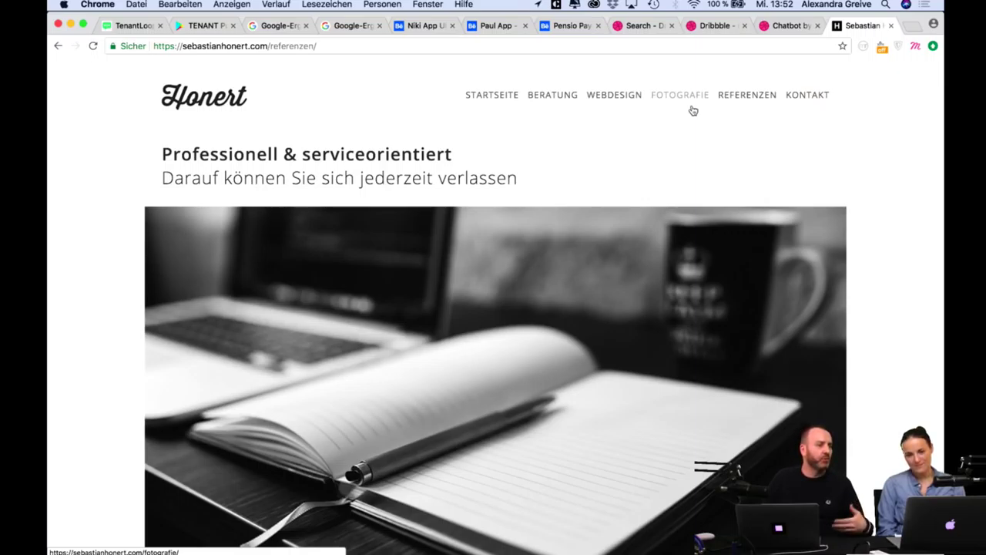
Open Arbeitsproben and view the clock-themed website screenshot enlarged and in its own tab.
{"action": "mouse_move", "coordinate": [750, 98]}
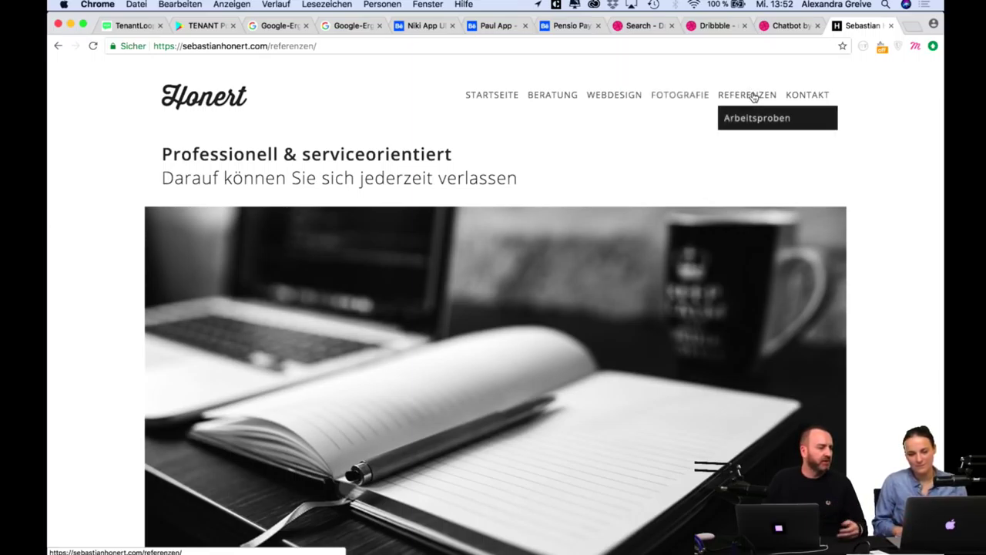
{"action": "left_click", "coordinate": [754, 120]}
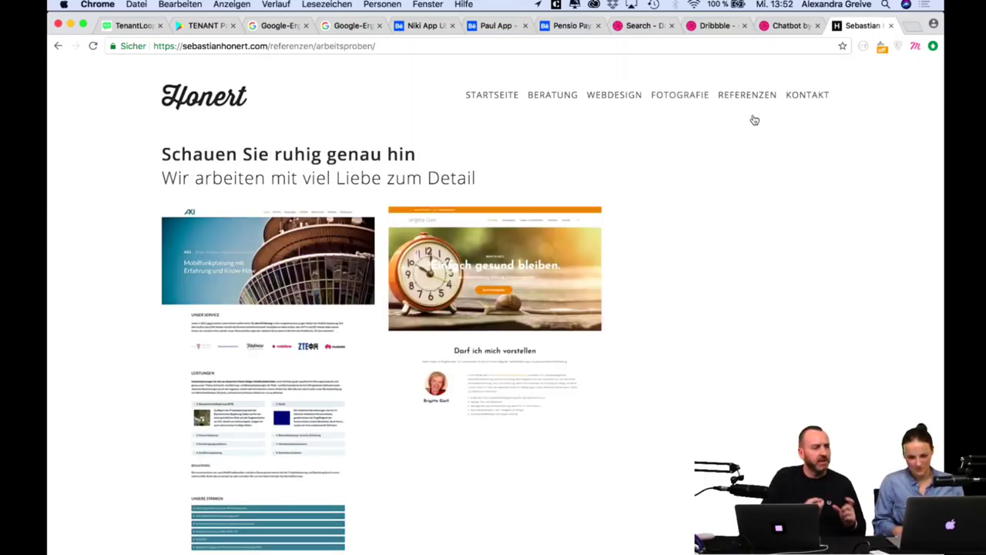
{"action": "left_click", "coordinate": [502, 337]}
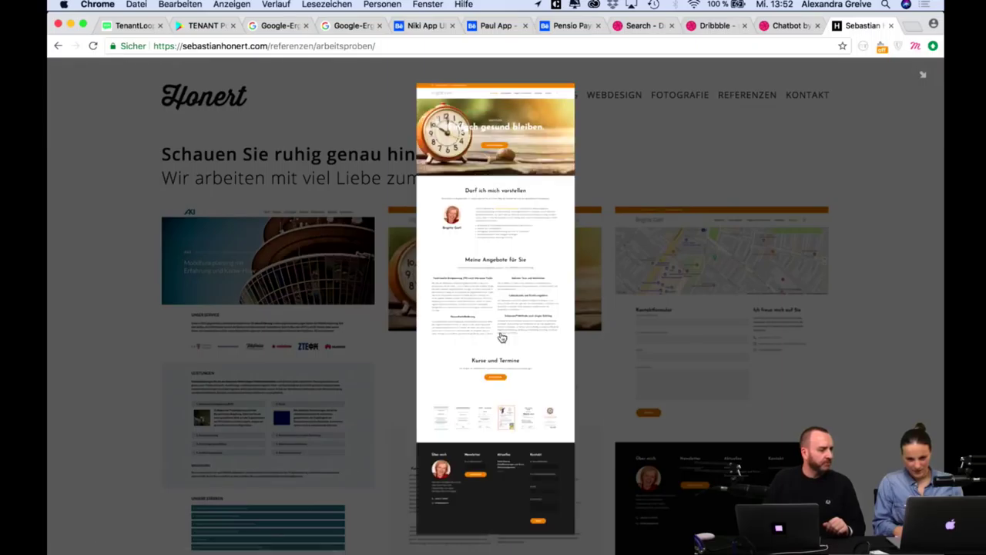
{"action": "left_click", "coordinate": [515, 243]}
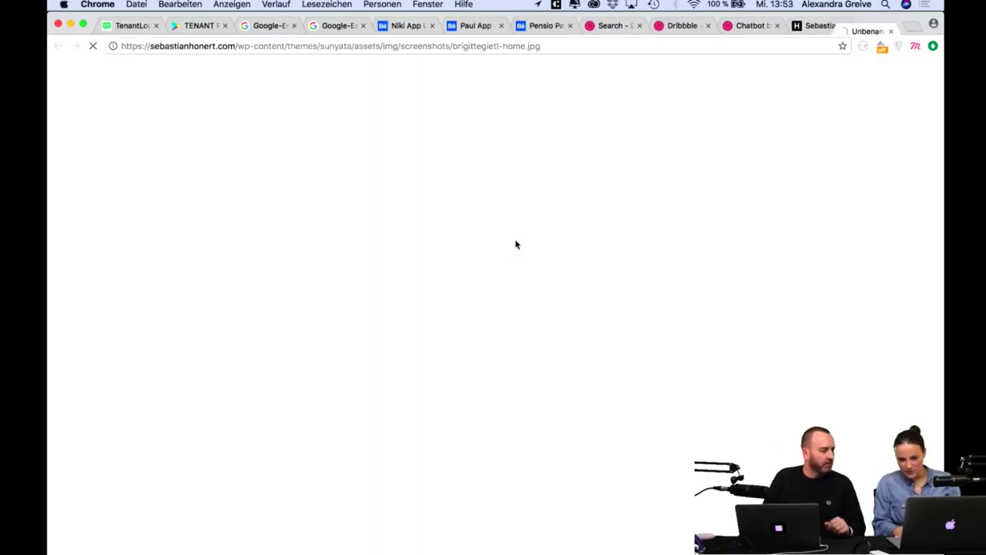
{"action": "left_click", "coordinate": [801, 26]}
{"action": "left_click", "coordinate": [632, 319]}
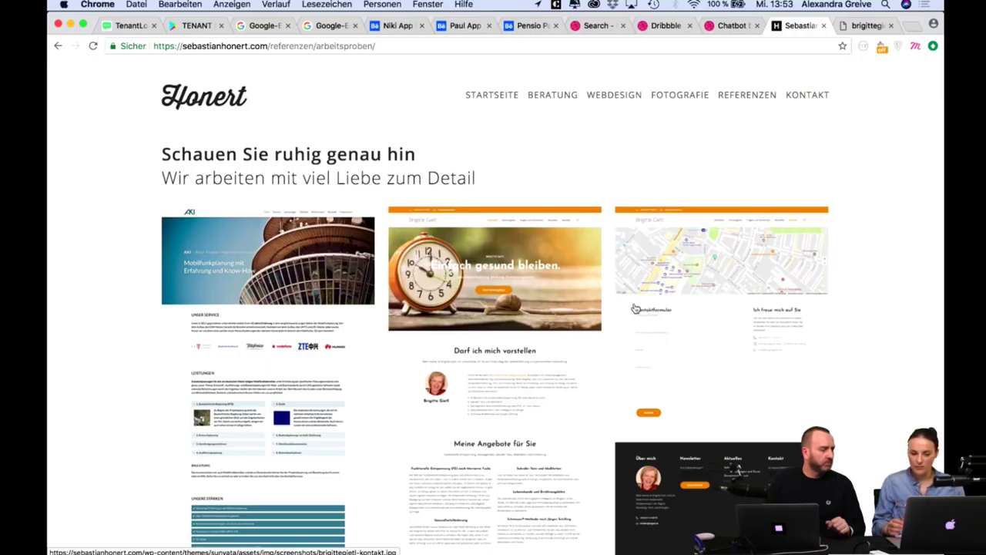
Browse the three website screenshots on the 'Schauen Sie ruhig genau hin' page.
{"action": "scroll", "coordinate": [634, 308], "scroll_direction": "down", "scroll_amount": 8}
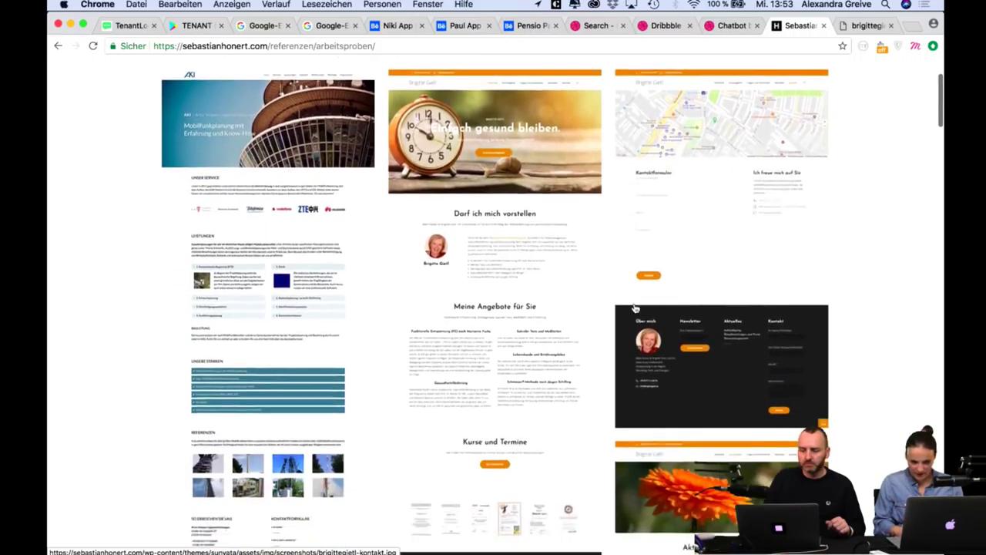
{"action": "scroll", "coordinate": [634, 308], "scroll_direction": "down", "scroll_amount": 6}
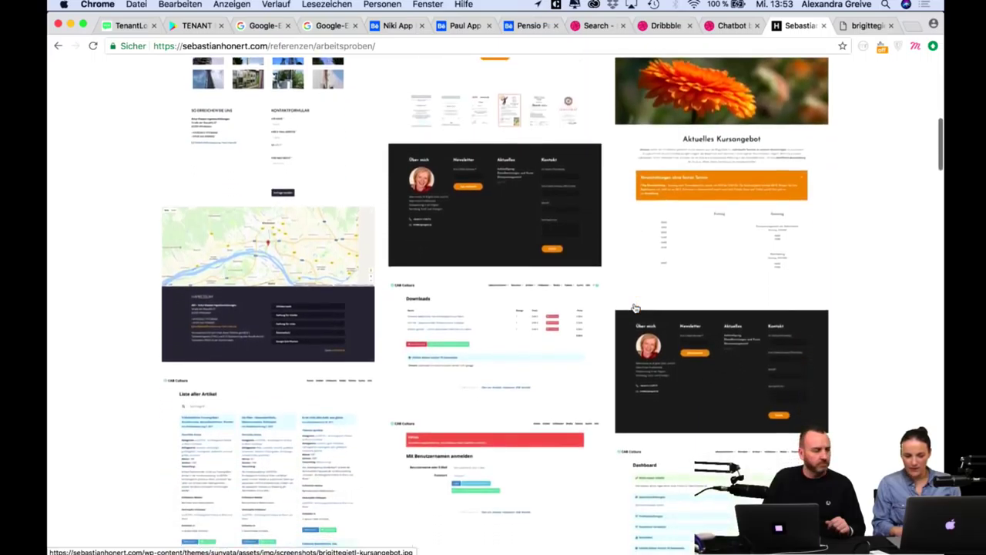
{"action": "scroll", "coordinate": [634, 308], "scroll_direction": "up", "scroll_amount": 10}
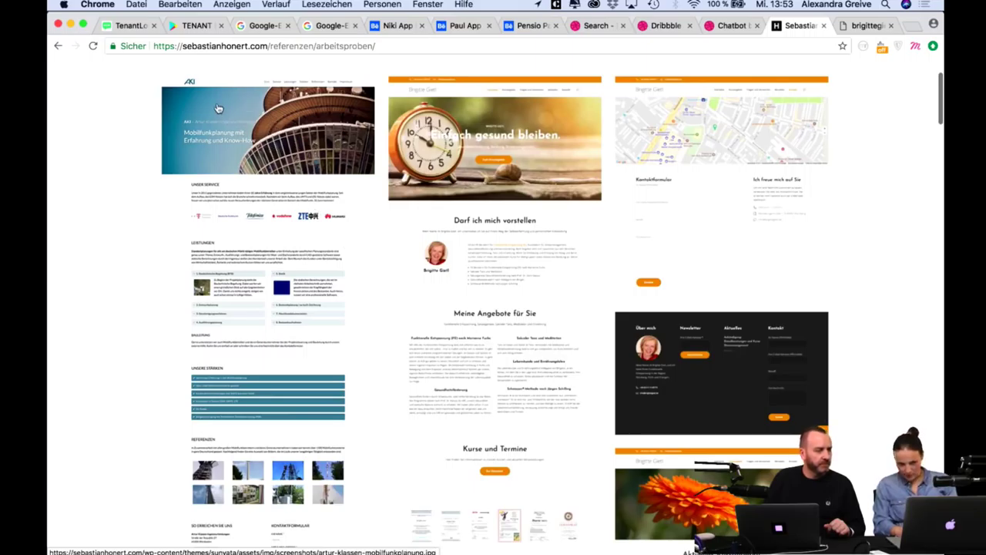
{"action": "scroll", "coordinate": [570, 131], "scroll_direction": "down", "scroll_amount": 1}
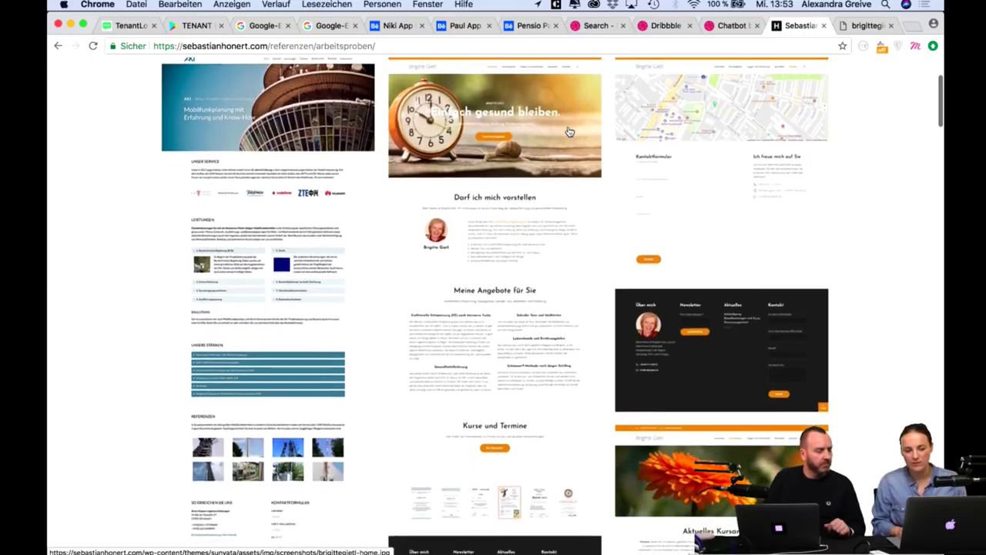
{"action": "scroll", "coordinate": [633, 131], "scroll_direction": "down", "scroll_amount": 4}
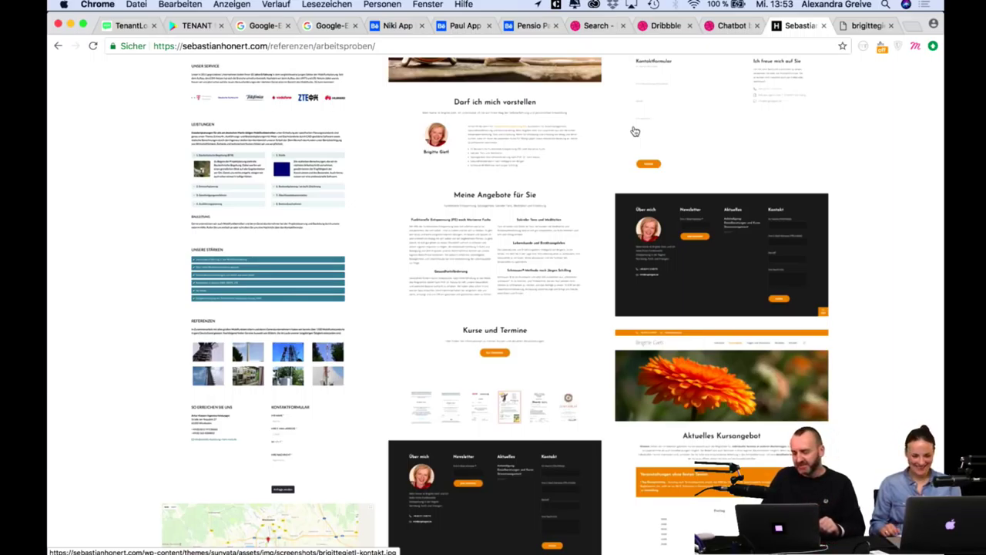
{"action": "scroll", "coordinate": [635, 131], "scroll_direction": "up", "scroll_amount": 5}
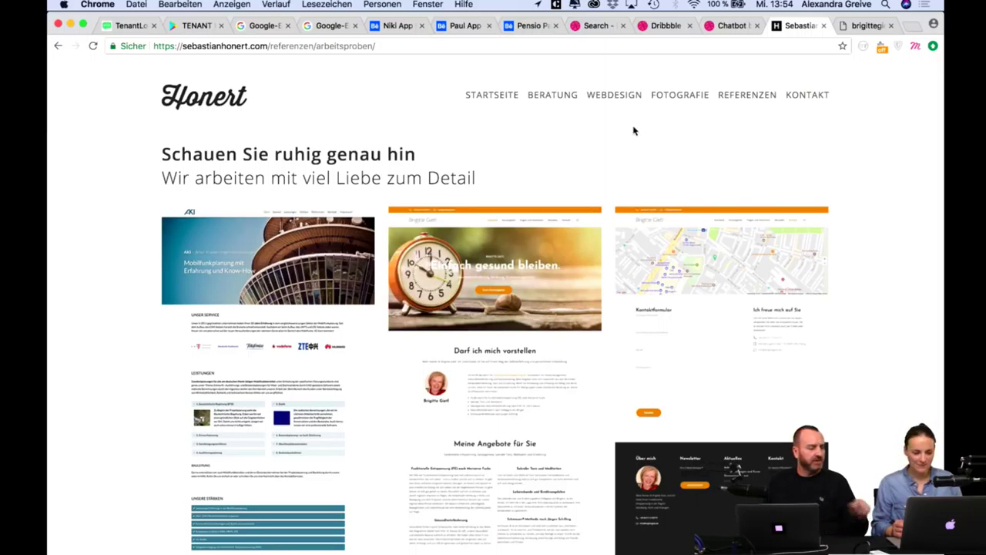
Return to Adobe XD and bring the Schadensmeldung, Schadensabfrage_1 and chatbot artboards into view.
{"action": "key", "text": "super+Tab"}
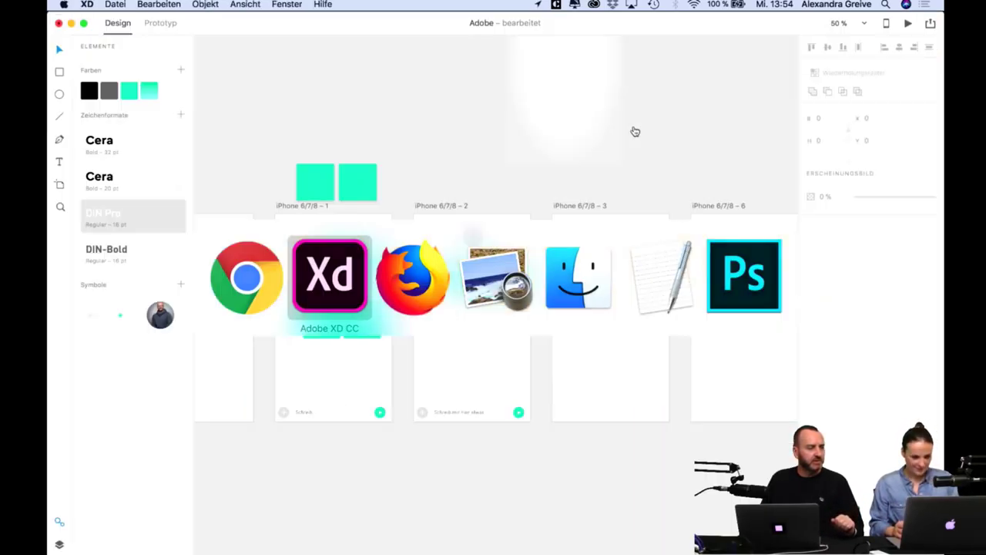
{"action": "scroll", "coordinate": [632, 132], "scroll_direction": "right", "scroll_amount": 15}
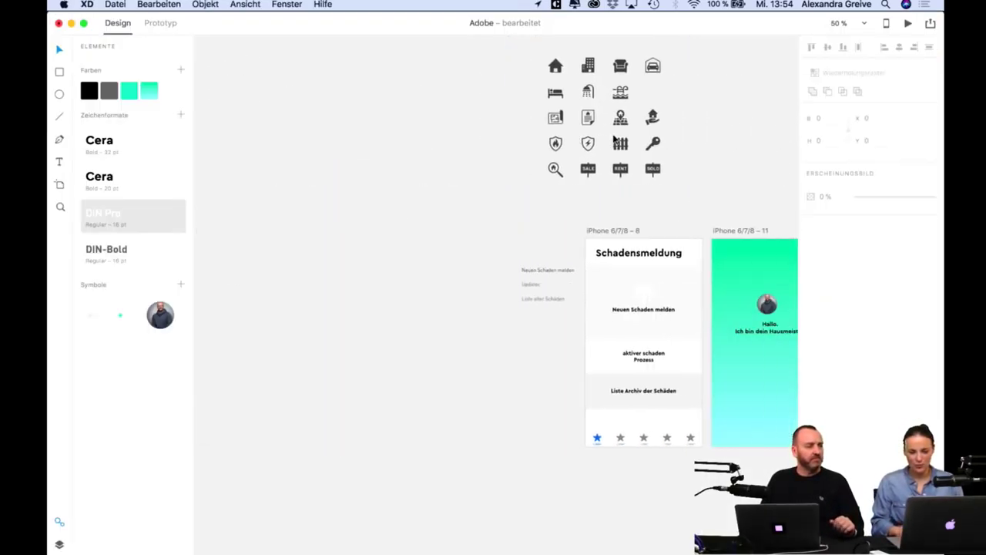
{"action": "scroll", "coordinate": [614, 140], "scroll_direction": "right", "scroll_amount": 8}
{"action": "scroll", "coordinate": [614, 139], "scroll_direction": "down", "scroll_amount": 5}
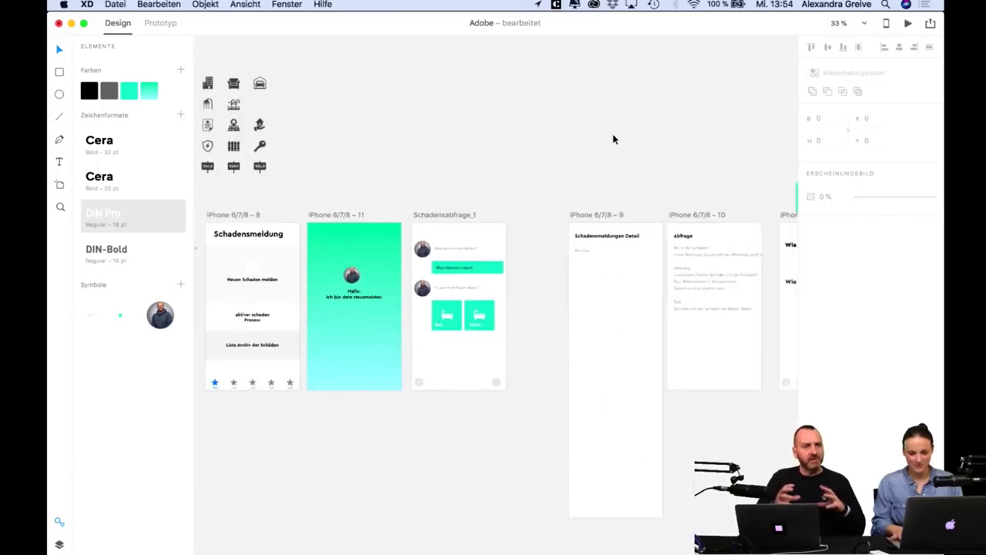
{"action": "scroll", "coordinate": [615, 254], "scroll_direction": "right", "scroll_amount": 6}
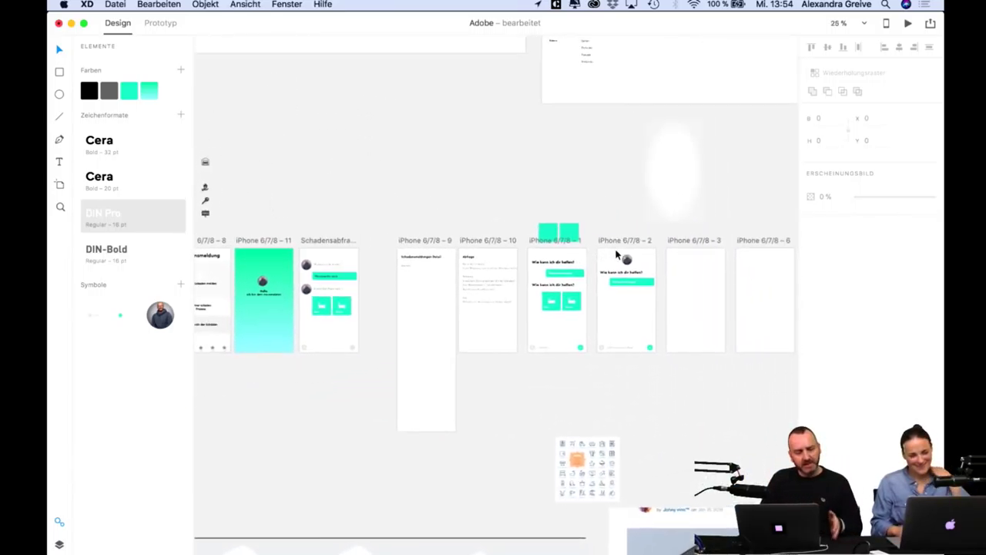